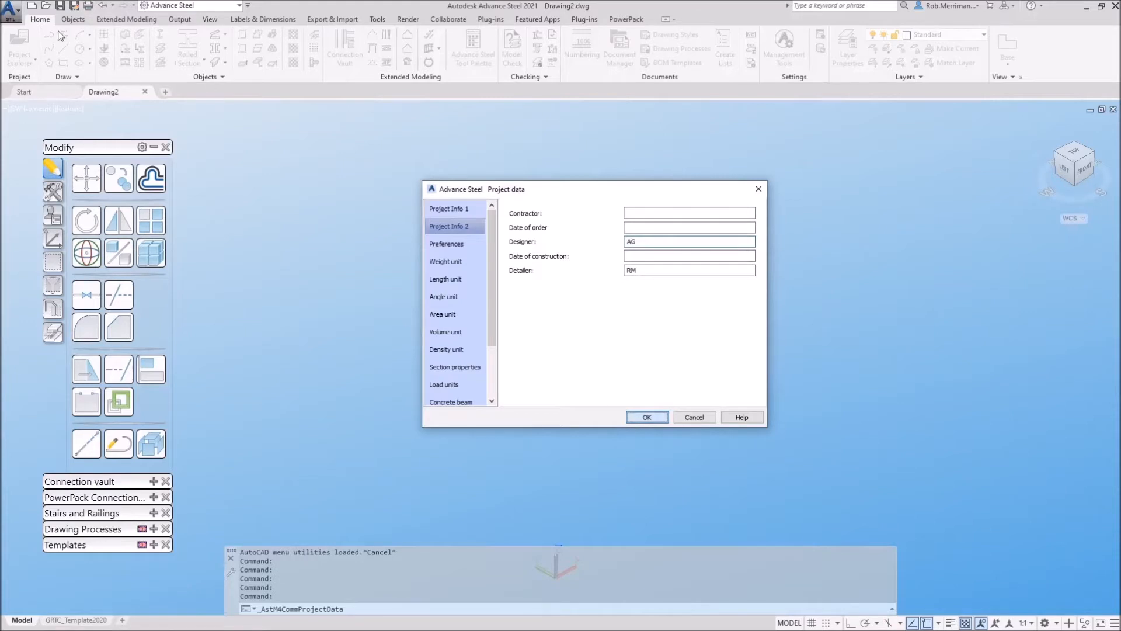
Save the drawing as "Existing Environment" in the Existing Environment folder on the Desktop.
click(60, 7)
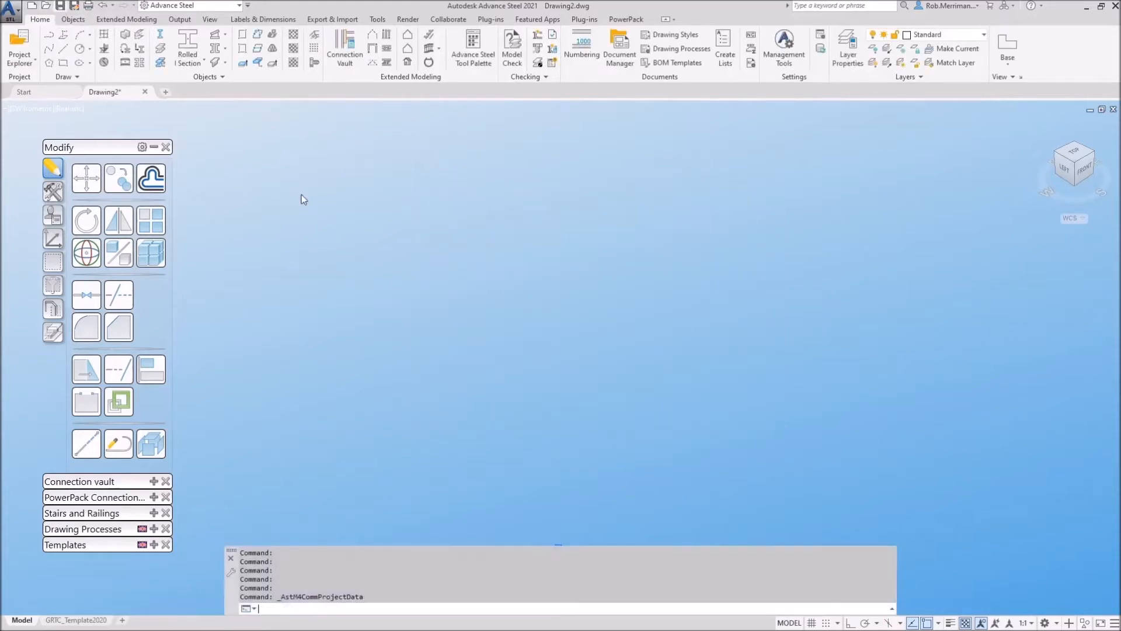
click(298, 467)
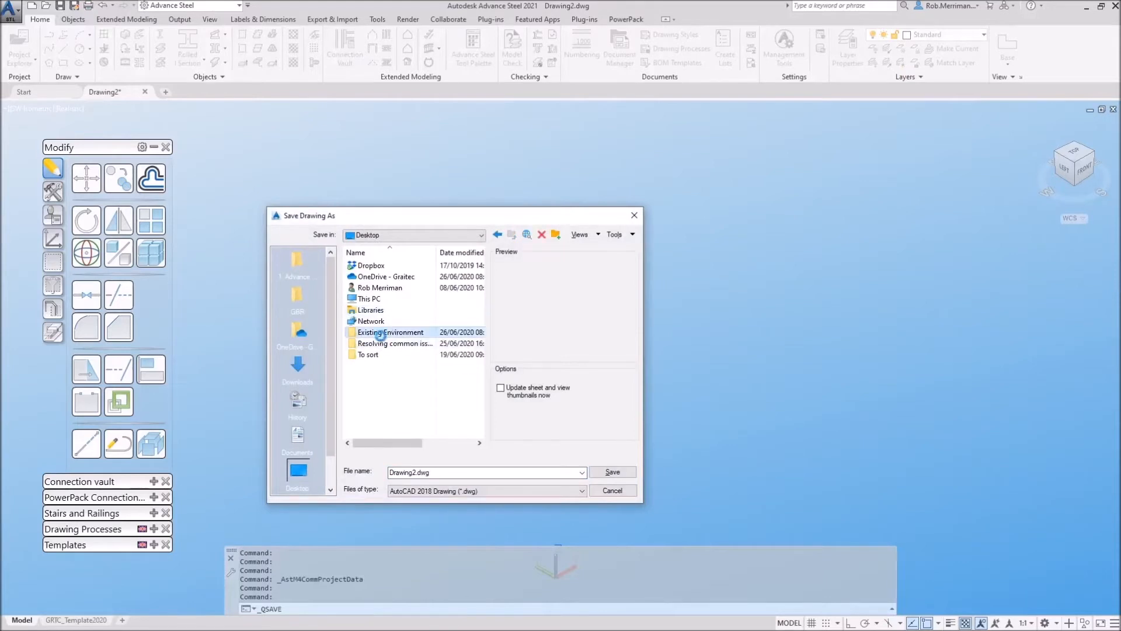
double_click(390, 332)
click(418, 474)
double_click(419, 476)
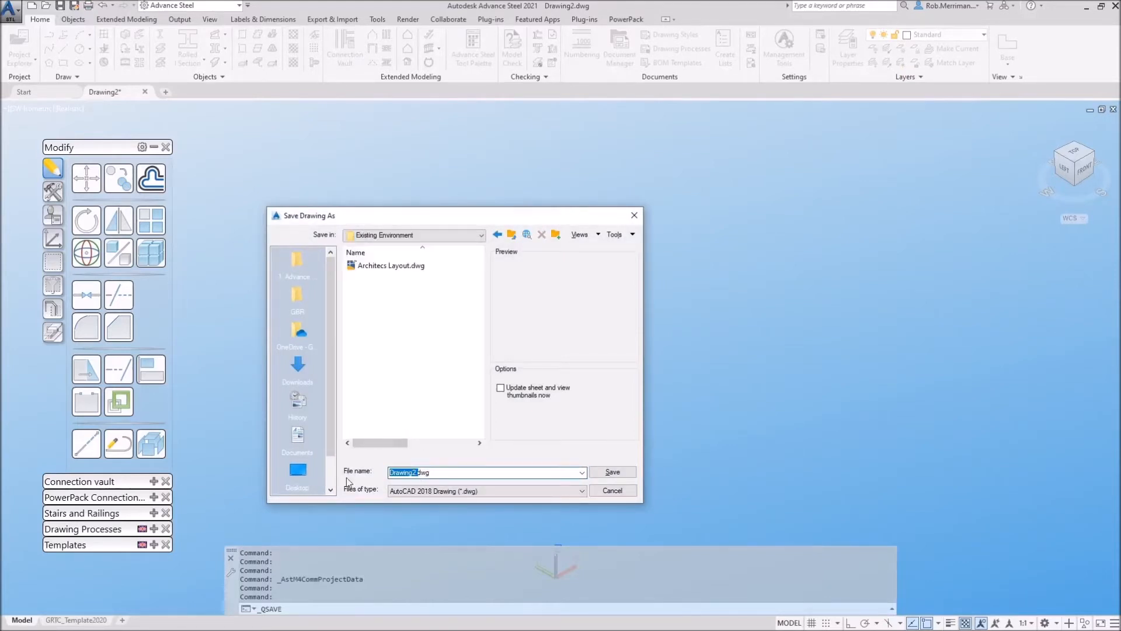
text(eXISTING e)
key(BackSpace)
key(BackSpace)
key(BackSpace)
key(BackSpace)
key(BackSpace)
key(BackSpace)
key(BackSpace)
key(BackSpace)
key(BackSpace)
key(BackSpace)
text(Existing Environment)
key(Return)
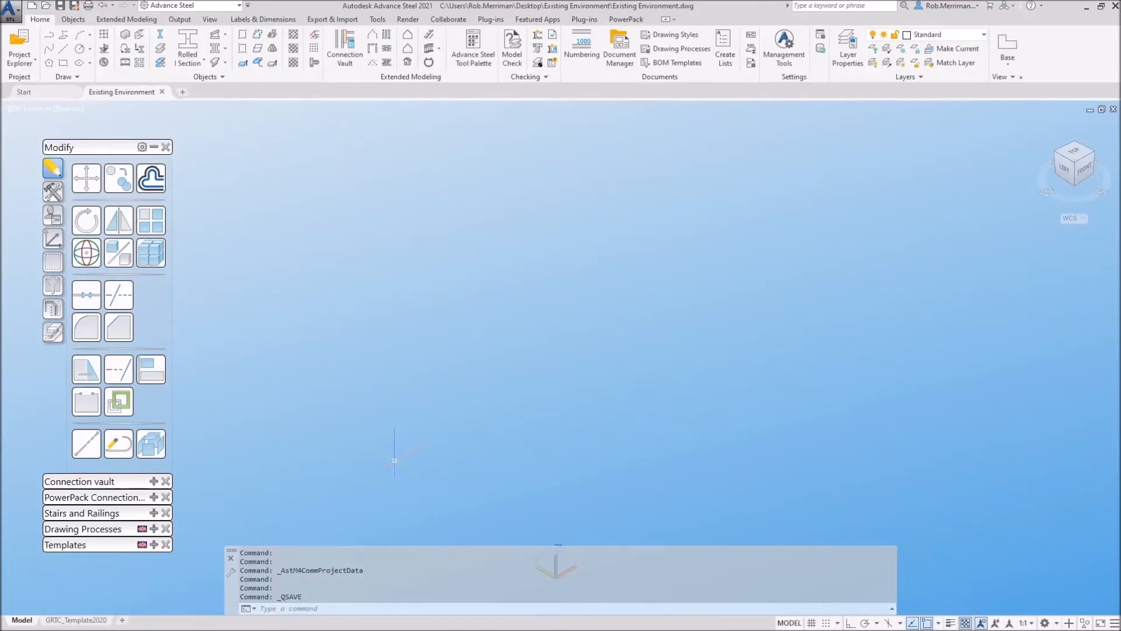
Open the Project Explorer and create a level named "0 - Ground" at altitude 0.
click(24, 61)
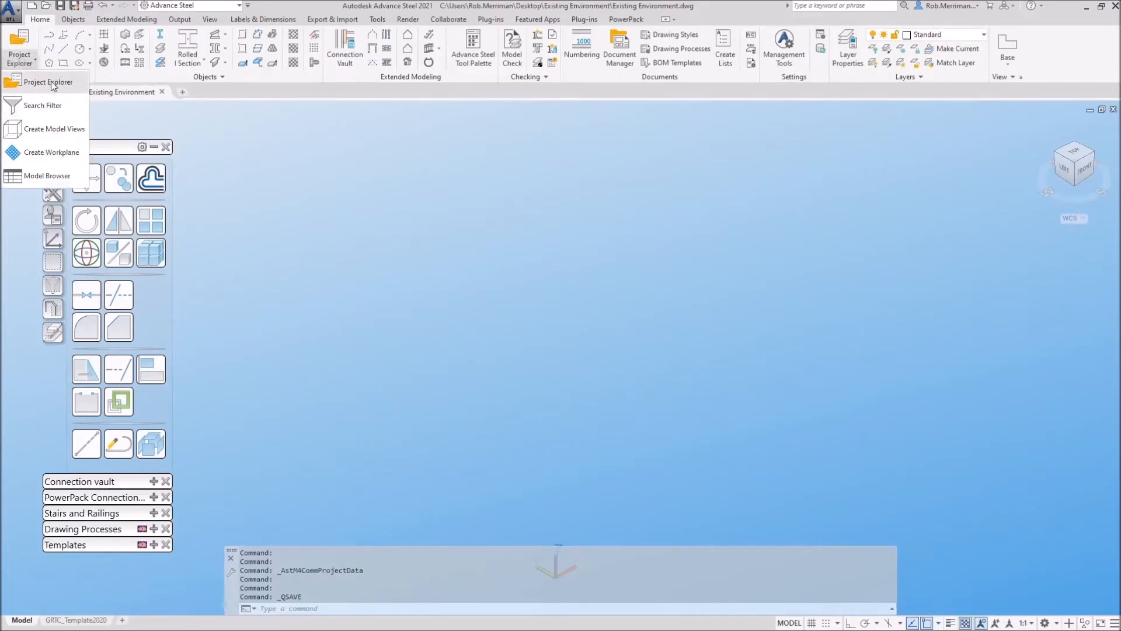
click(44, 82)
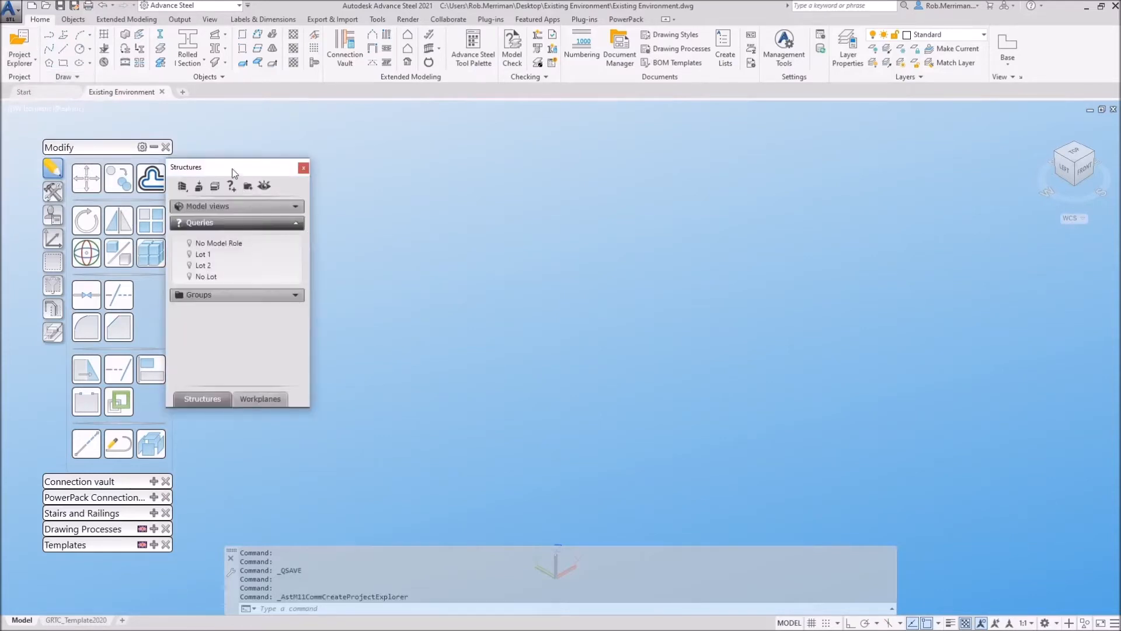
drag(228, 170, 286, 163)
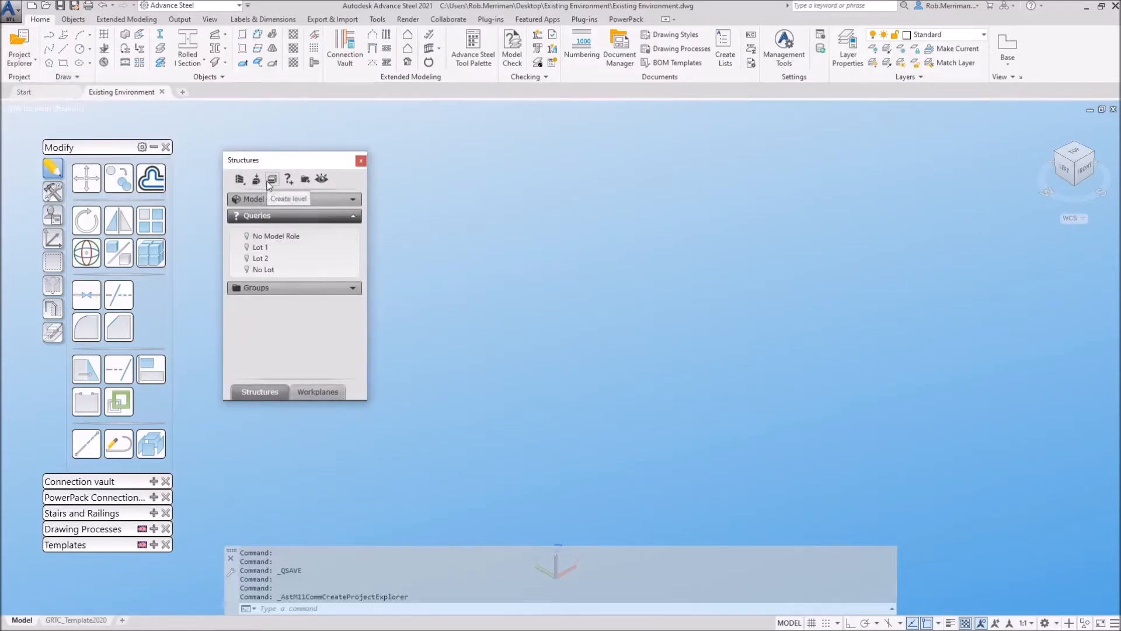
click(271, 180)
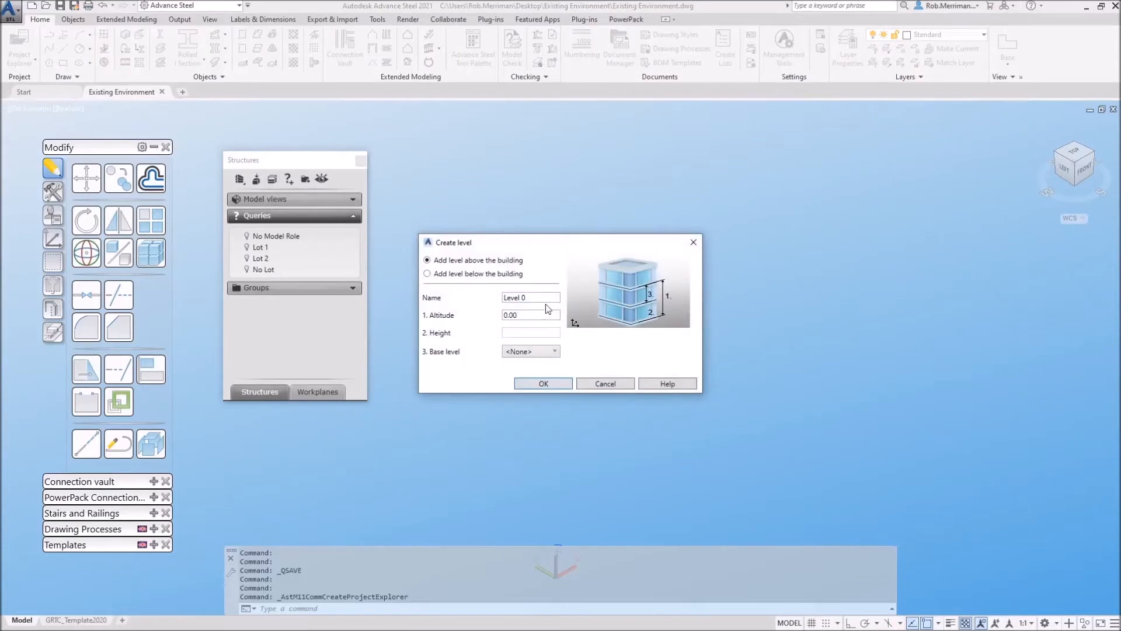
text(0 - Ground)
click(529, 383)
Add levels "1 - First" at 3000 mm and "2 - Second" at 6000 mm above the ground level.
click(271, 180)
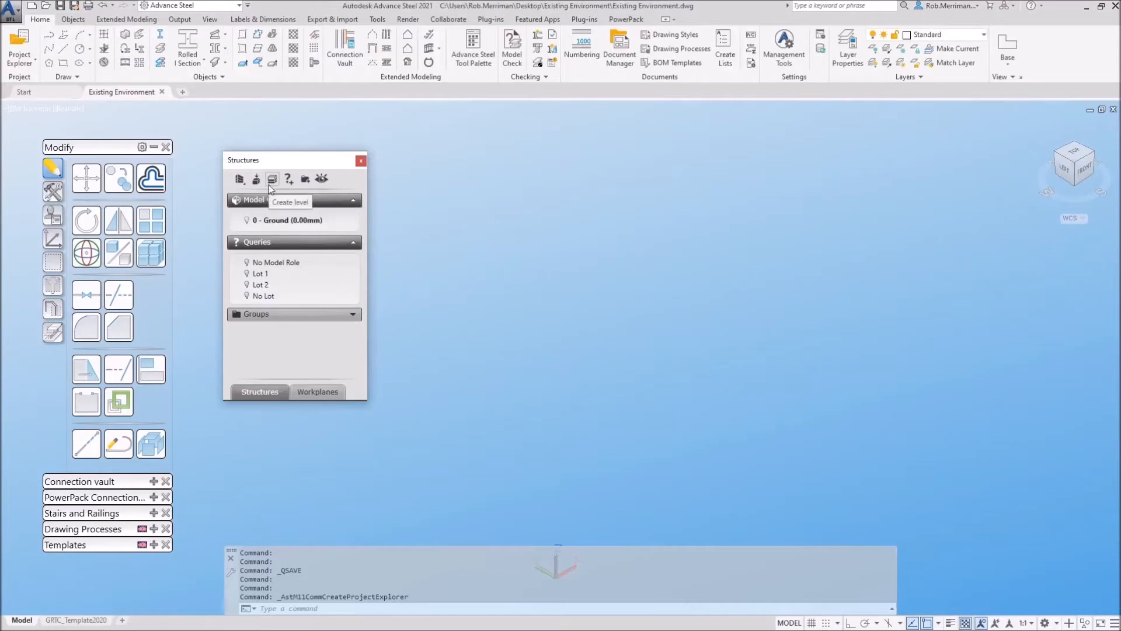
text(1 - First)
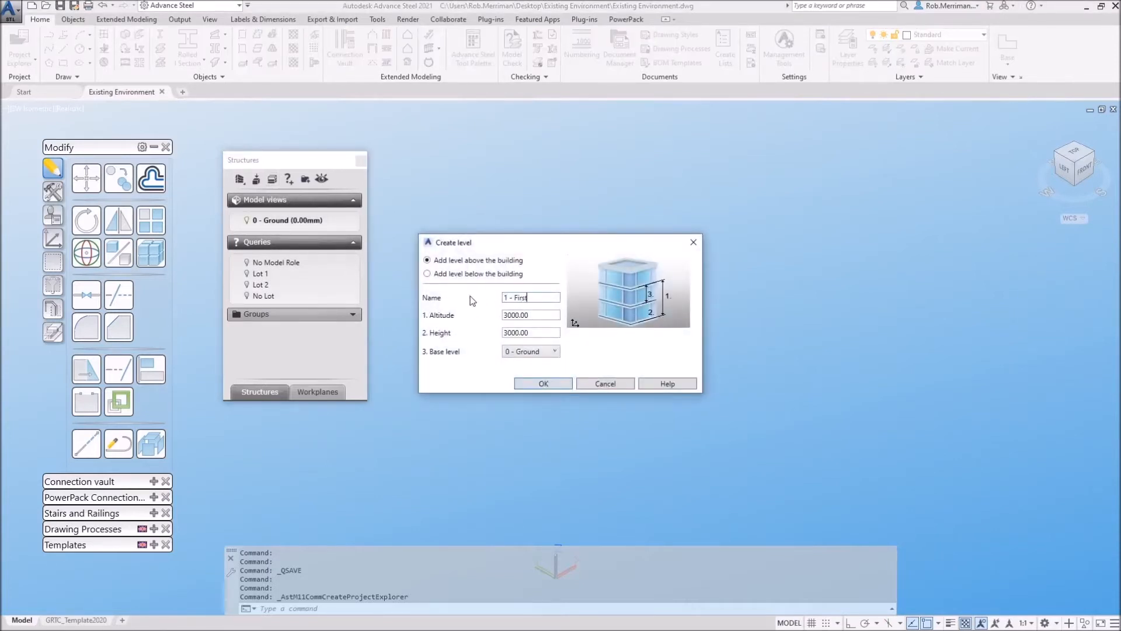
click(529, 383)
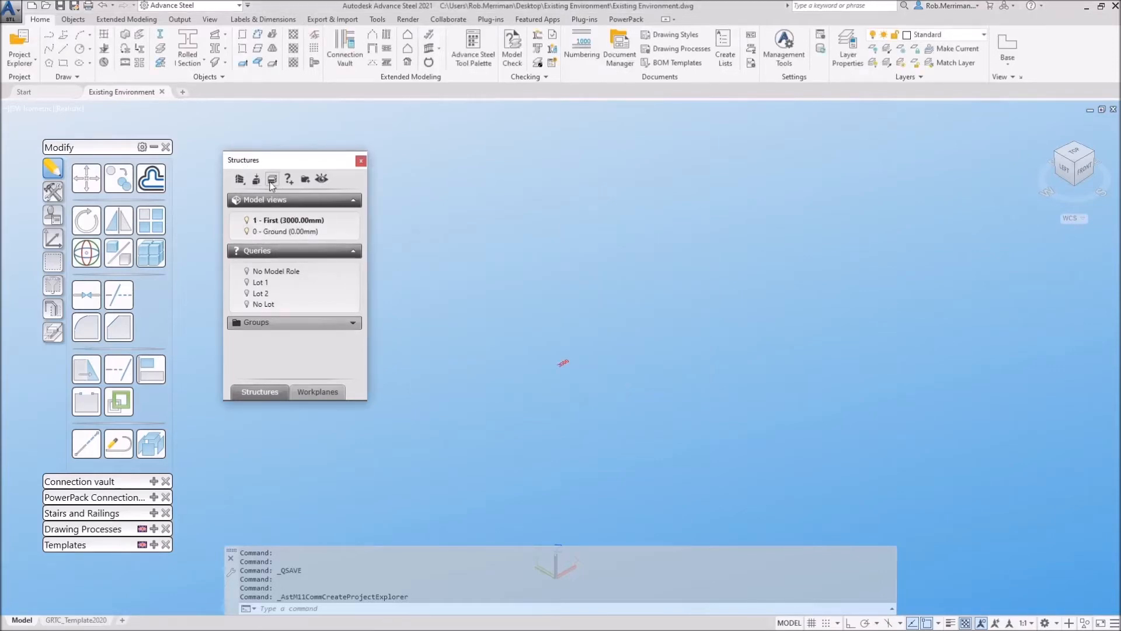
click(271, 179)
drag(537, 297, 470, 298)
text(2 - Second)
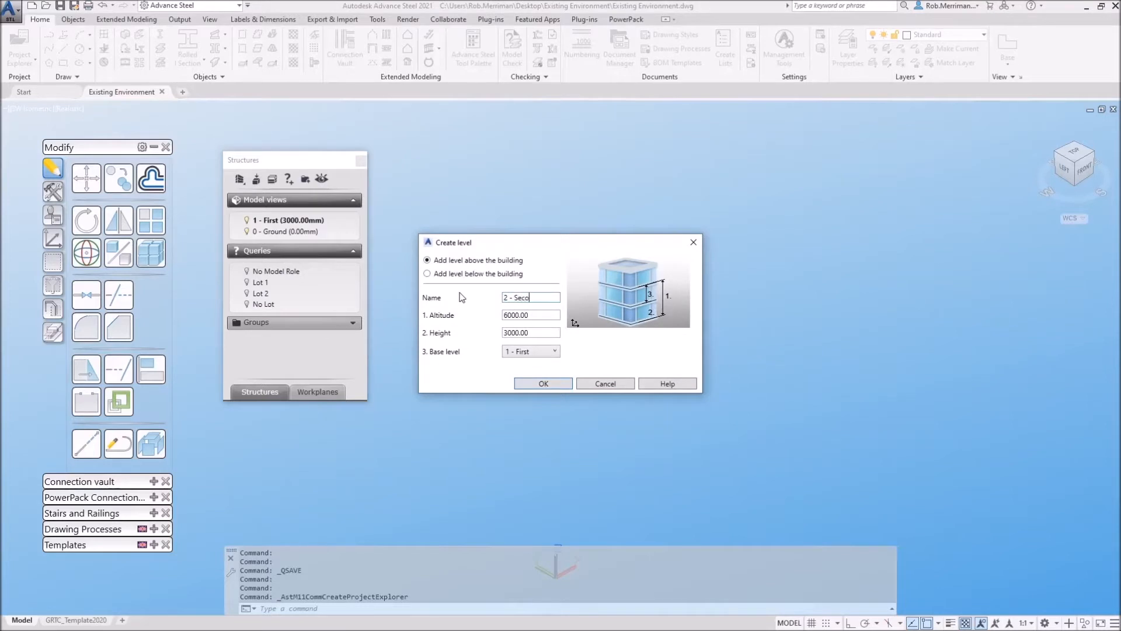
click(543, 384)
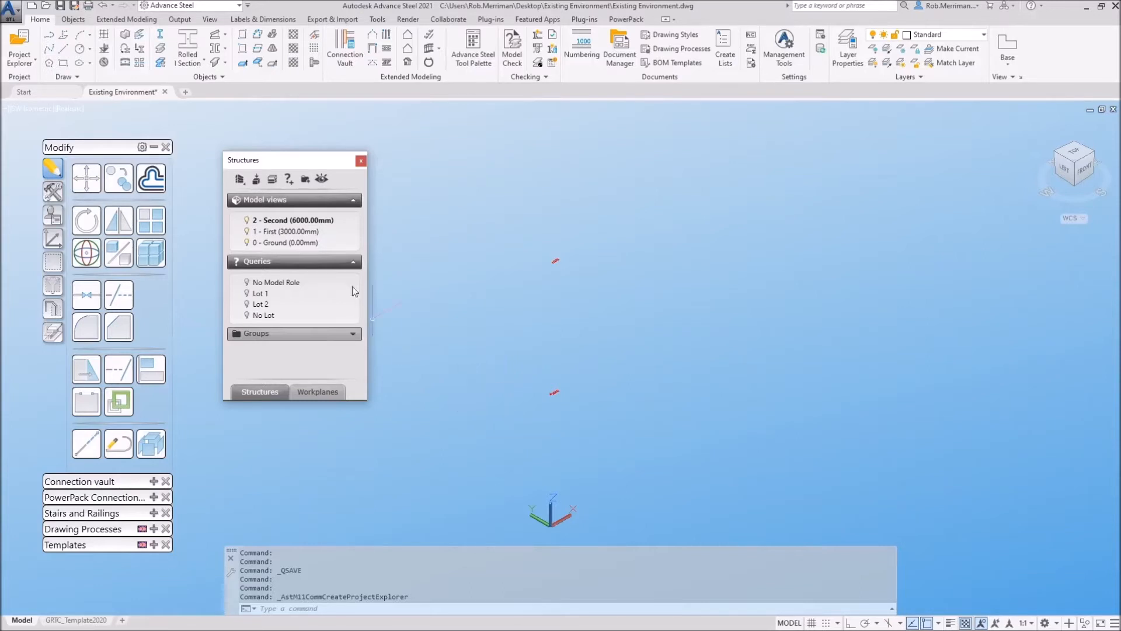
Reset both workplane limits, using 0 - Ground as the lower workplane and 2 - Second as the upper one.
double_click(283, 222)
click(327, 390)
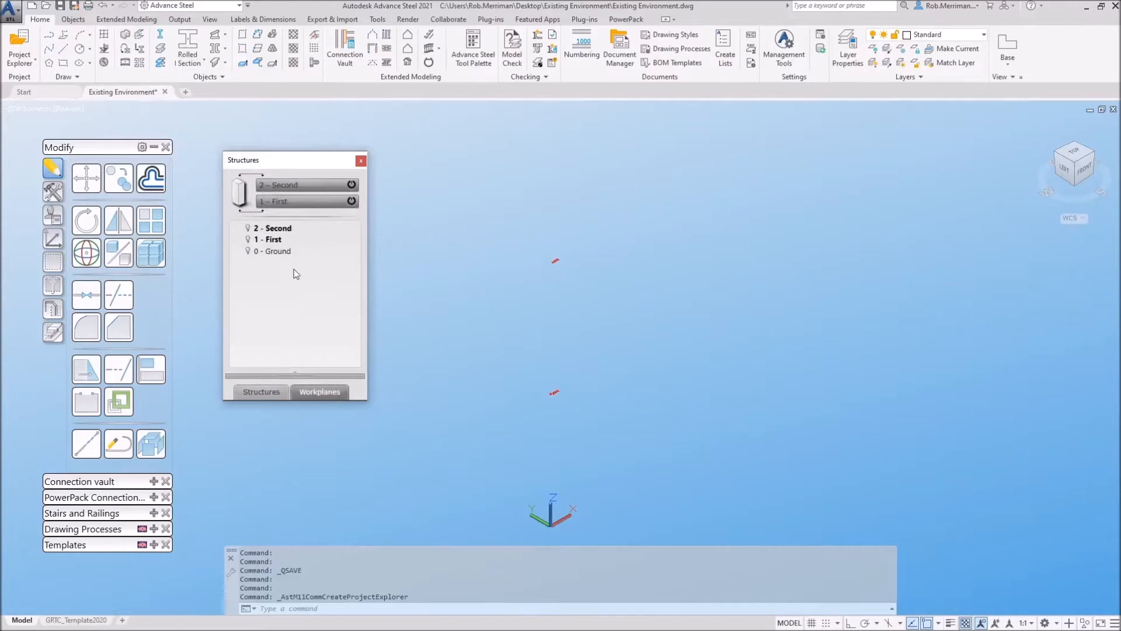
click(352, 201)
click(352, 185)
click(283, 202)
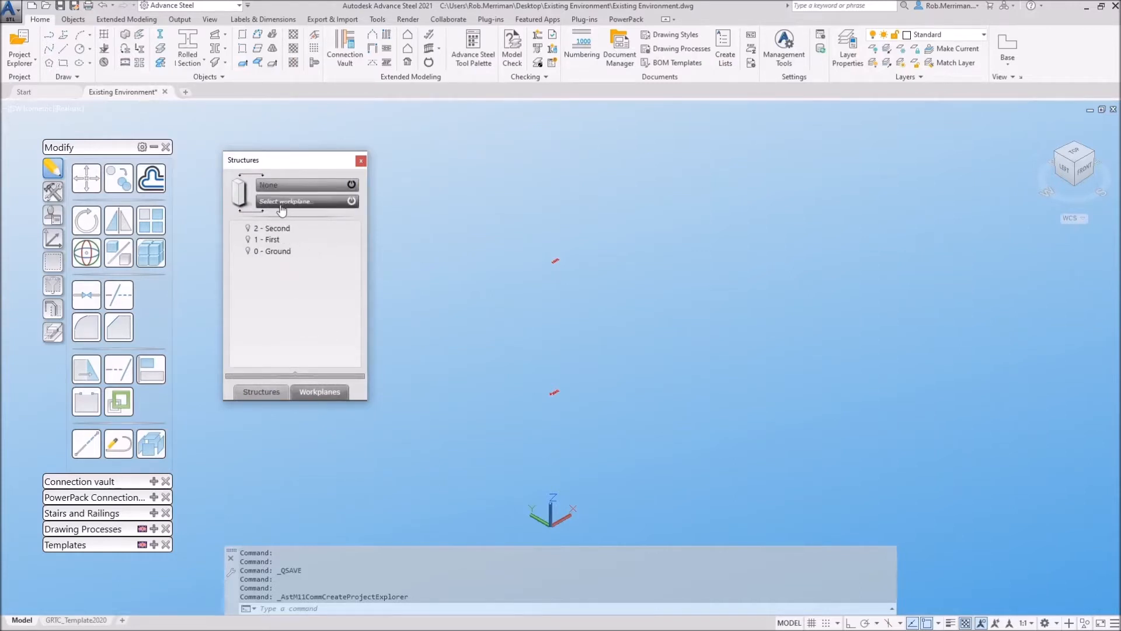
click(267, 252)
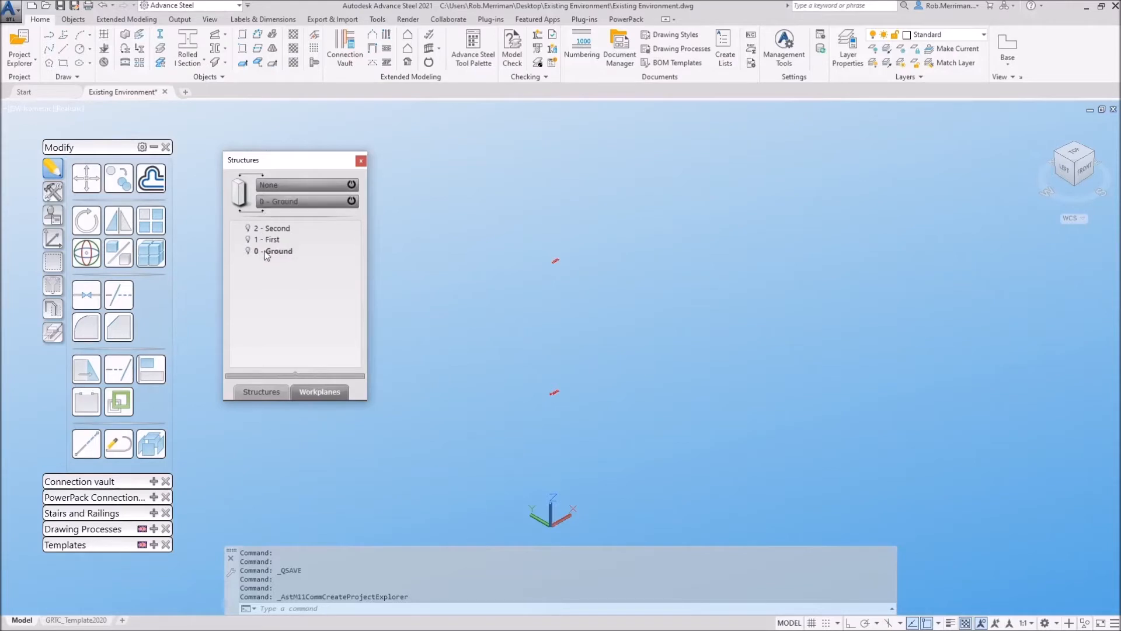
click(287, 185)
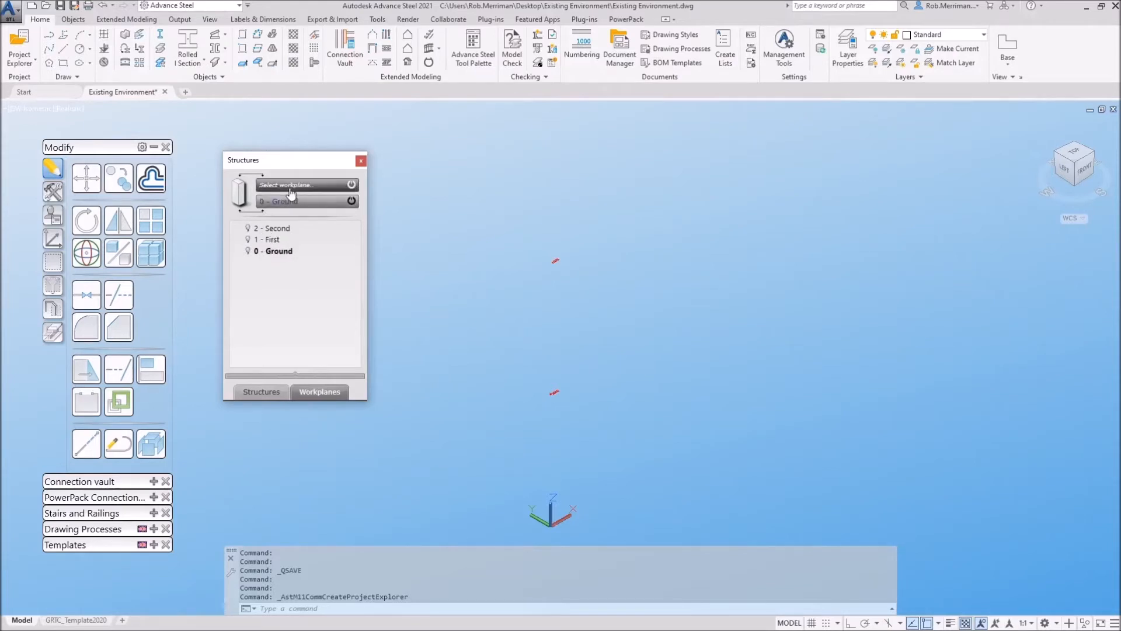
click(278, 229)
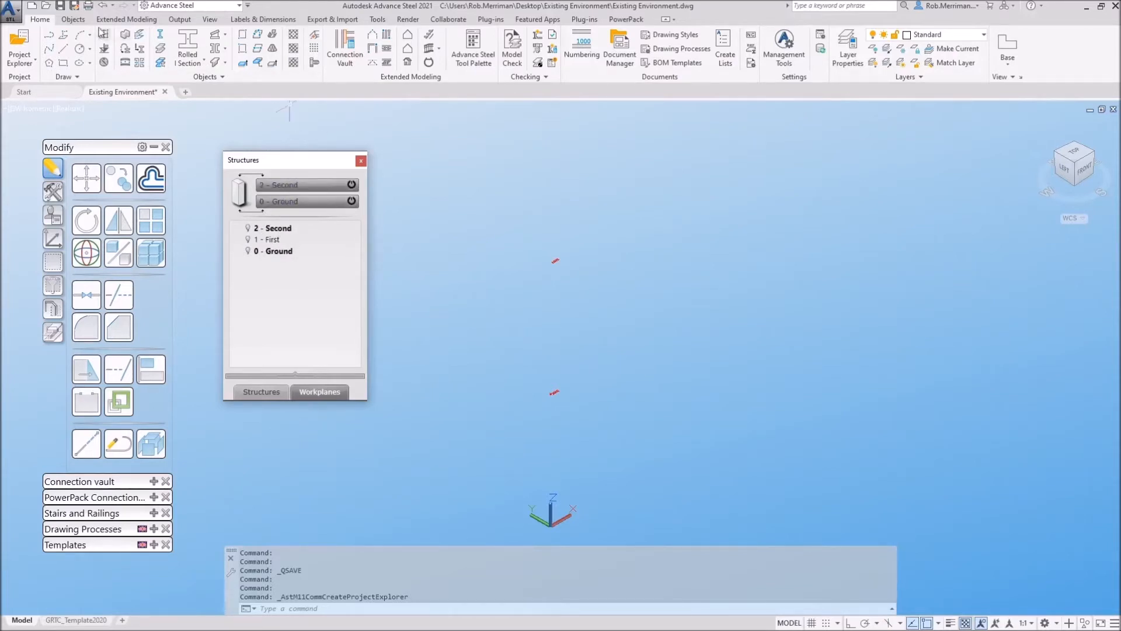
Create two steel columns between the workplanes, starting at 0,0,0 and 10000,0,0.
click(126, 34)
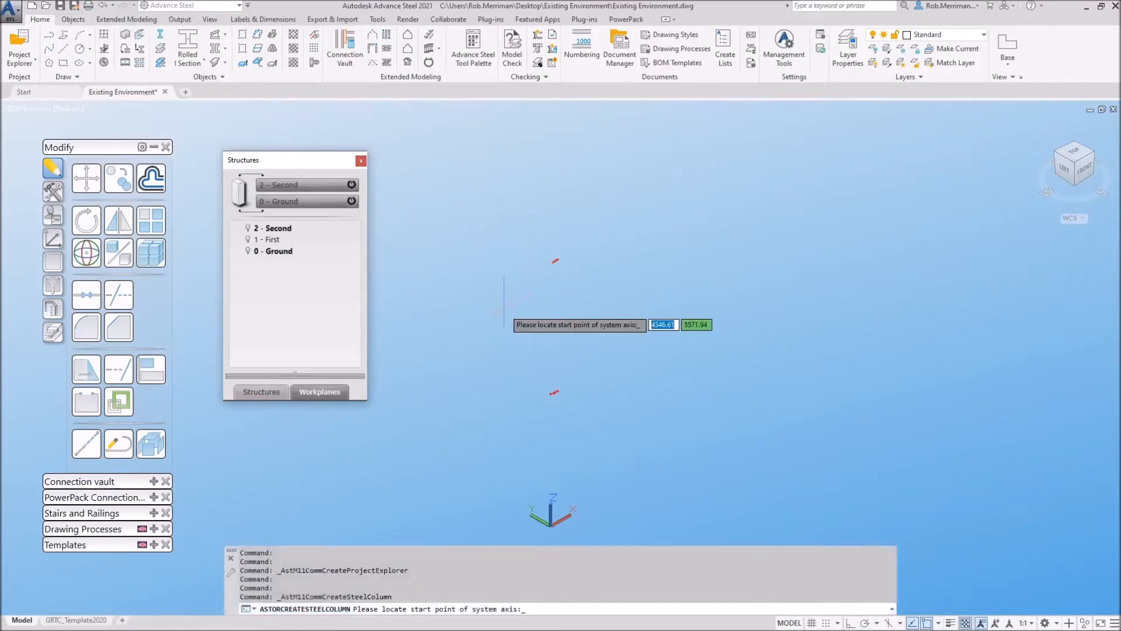
text(0)
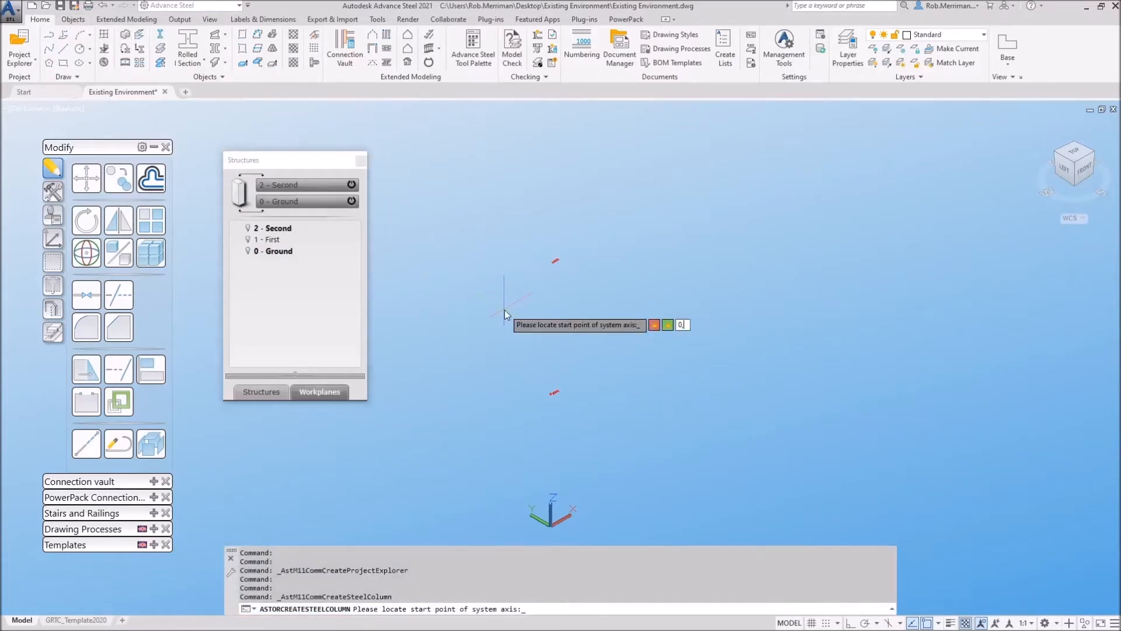
text(,0,0)
key(Return)
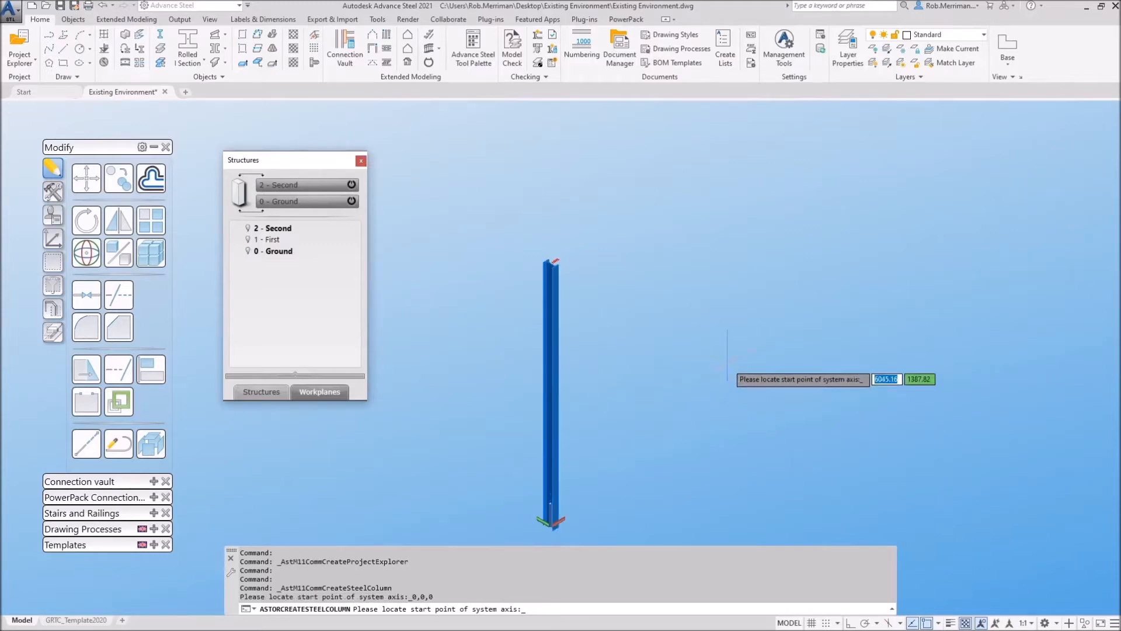
text(1000)
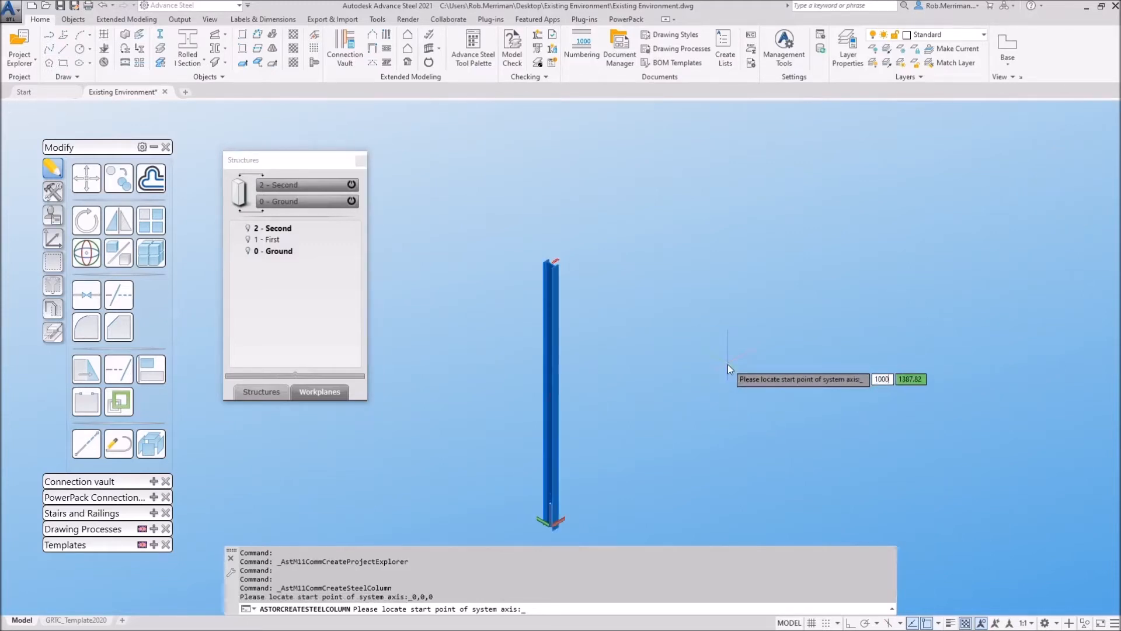
text(0,0,0)
key(Return)
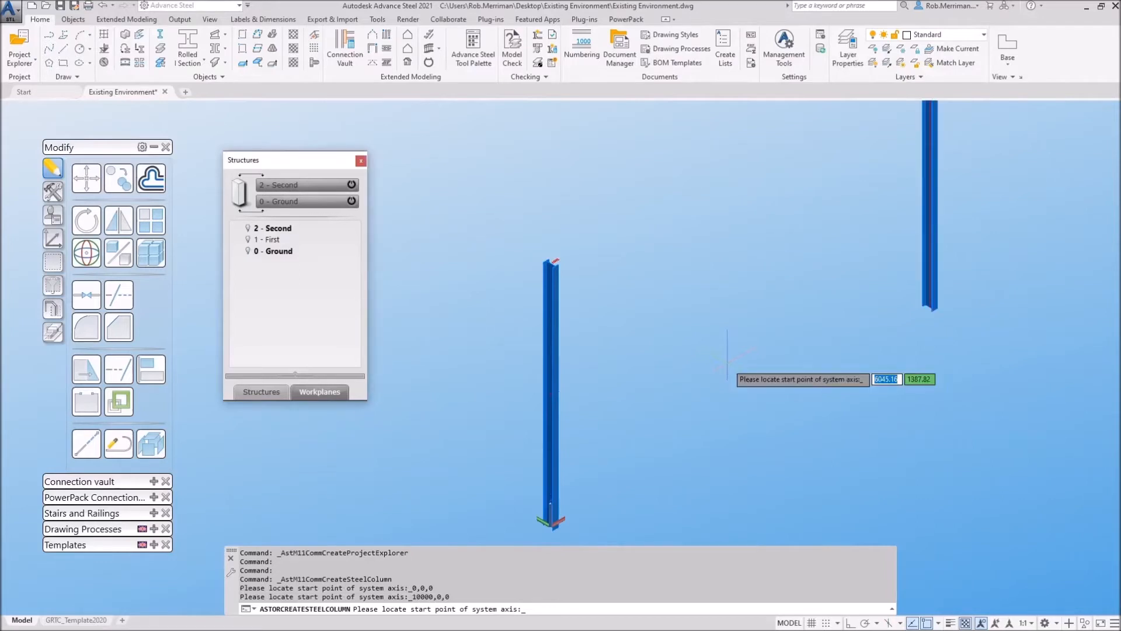
key(Return)
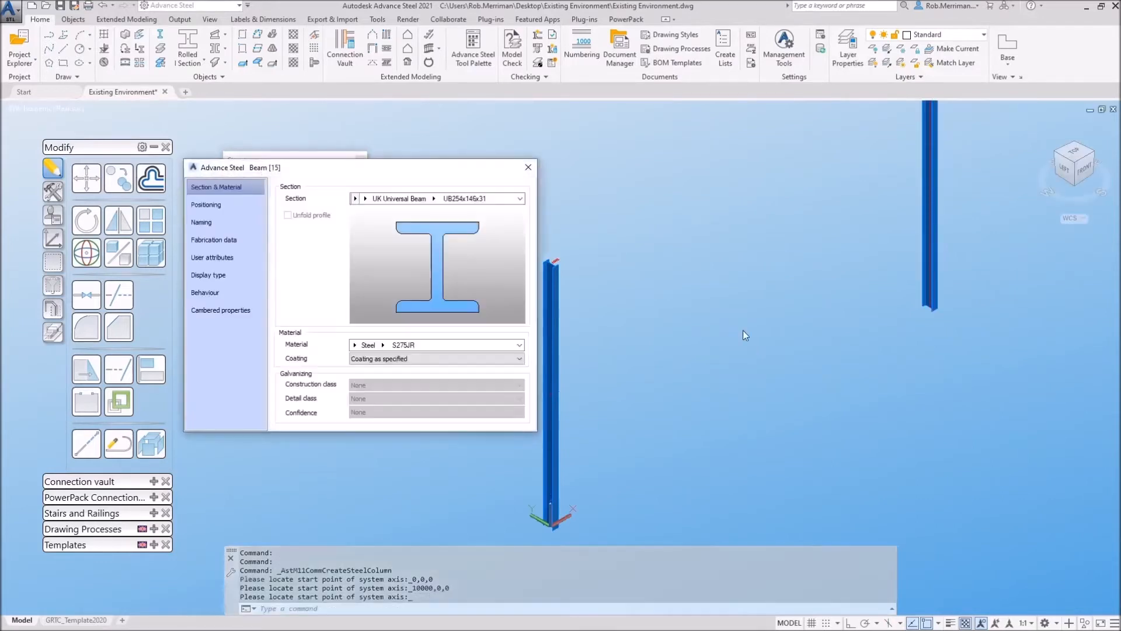
Change the columns' section to UK Universal Column UC203x203x60.
scroll(704, 397, down, 3)
shift+middle_drag(705, 397, 698, 363)
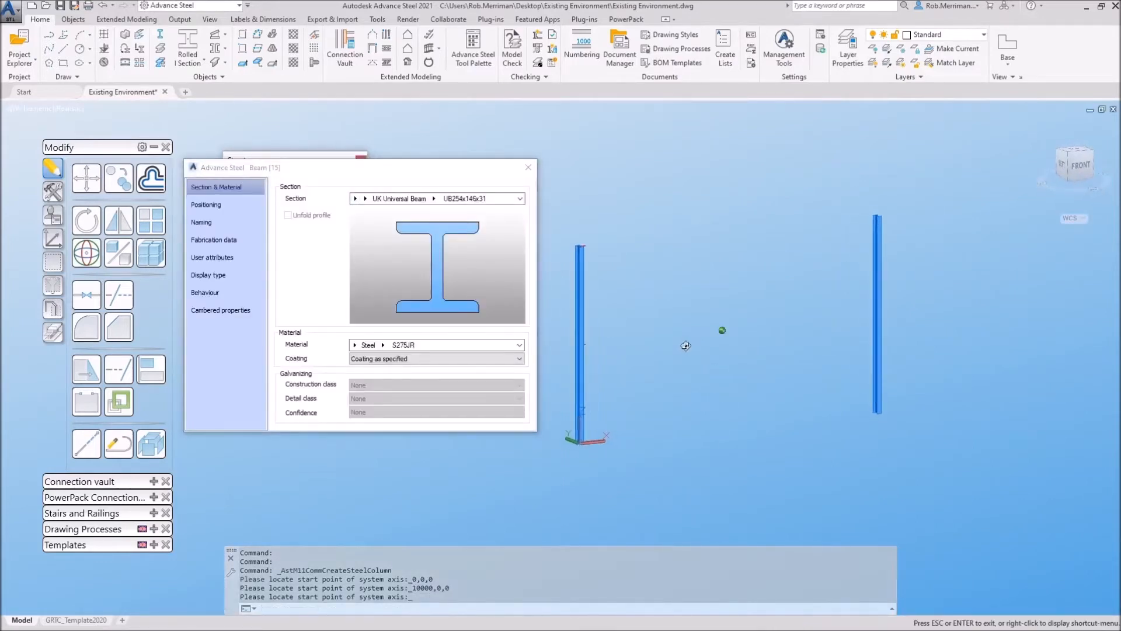
key(Return)
drag(385, 175, 767, 198)
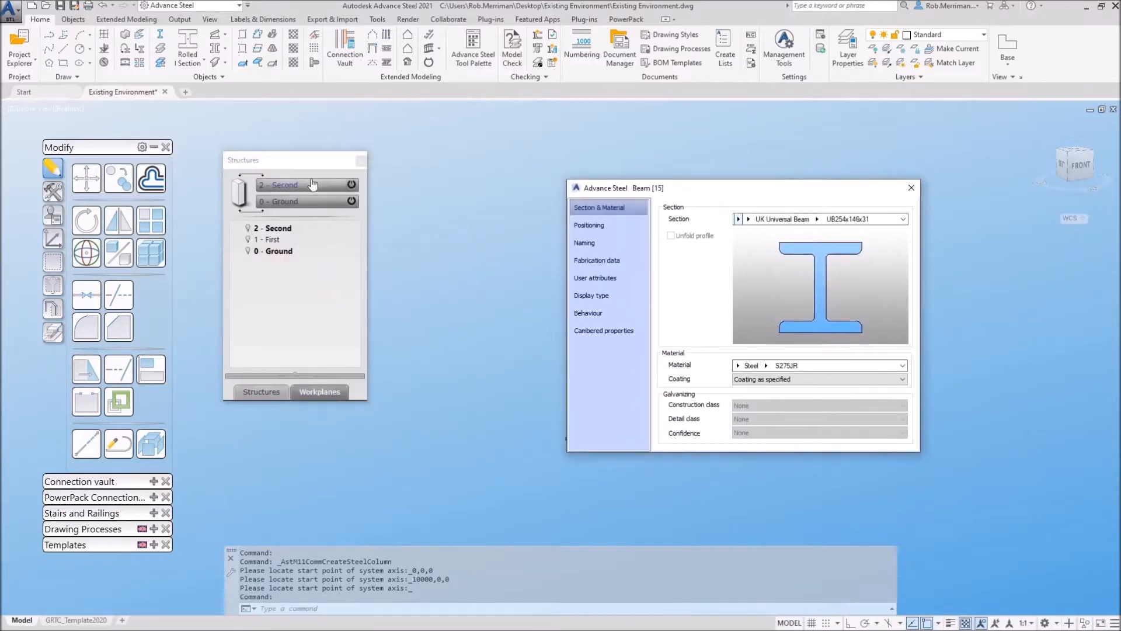
click(284, 230)
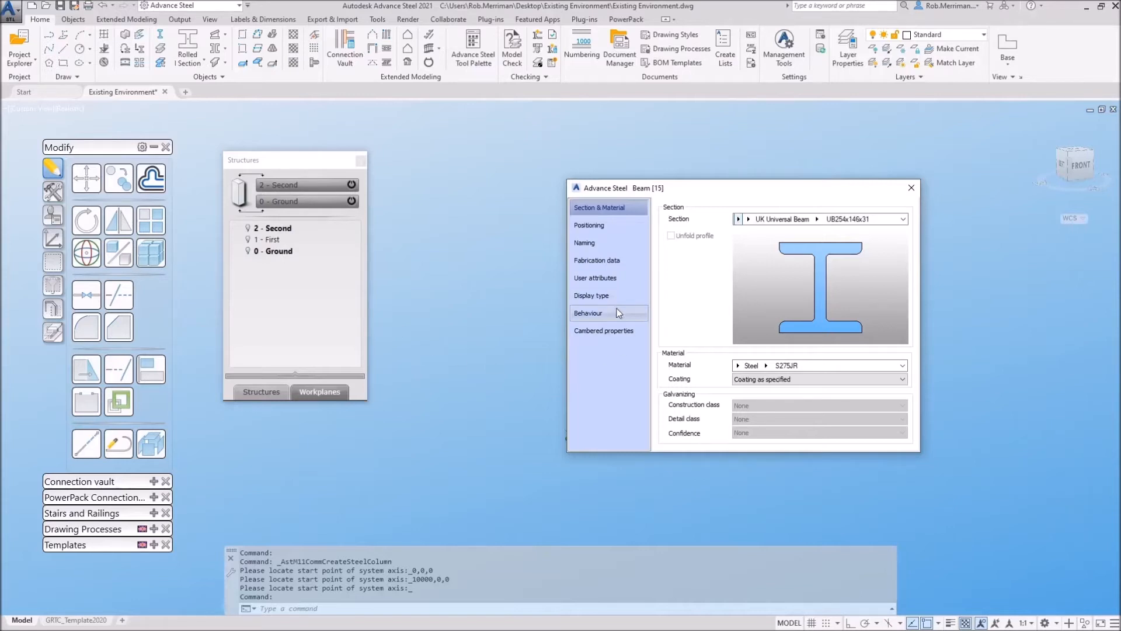
click(748, 218)
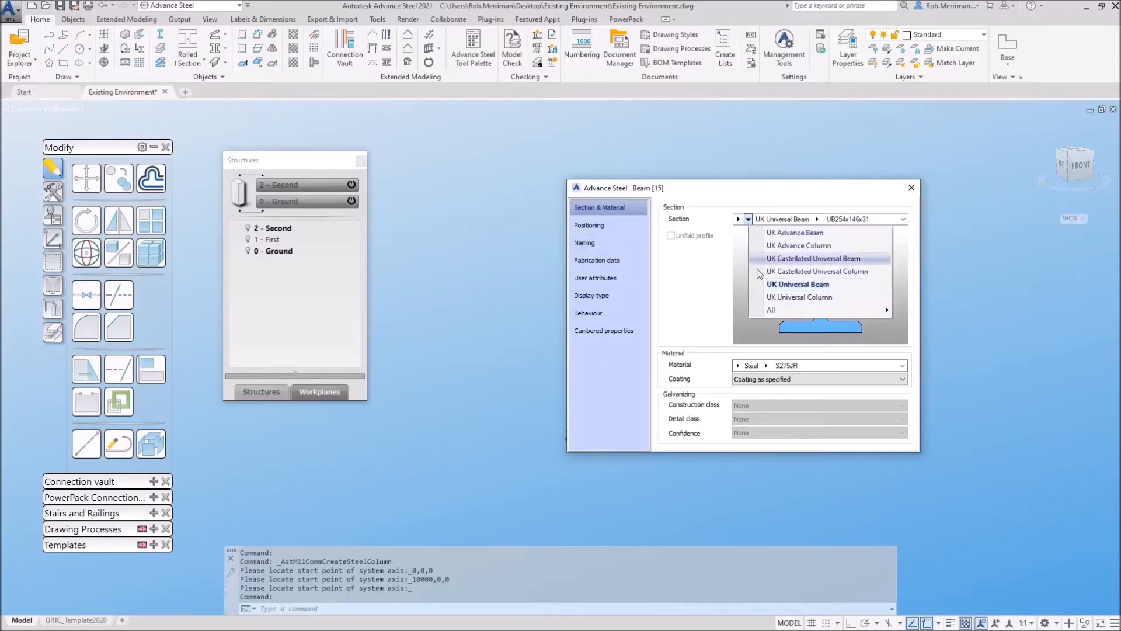
click(798, 296)
click(821, 219)
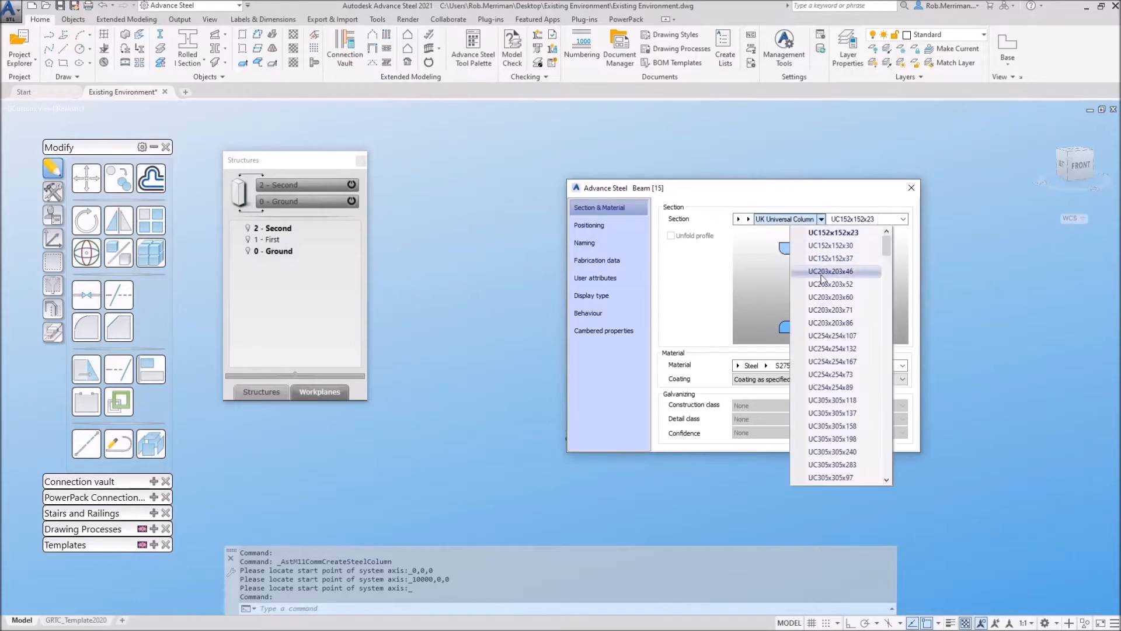
click(823, 297)
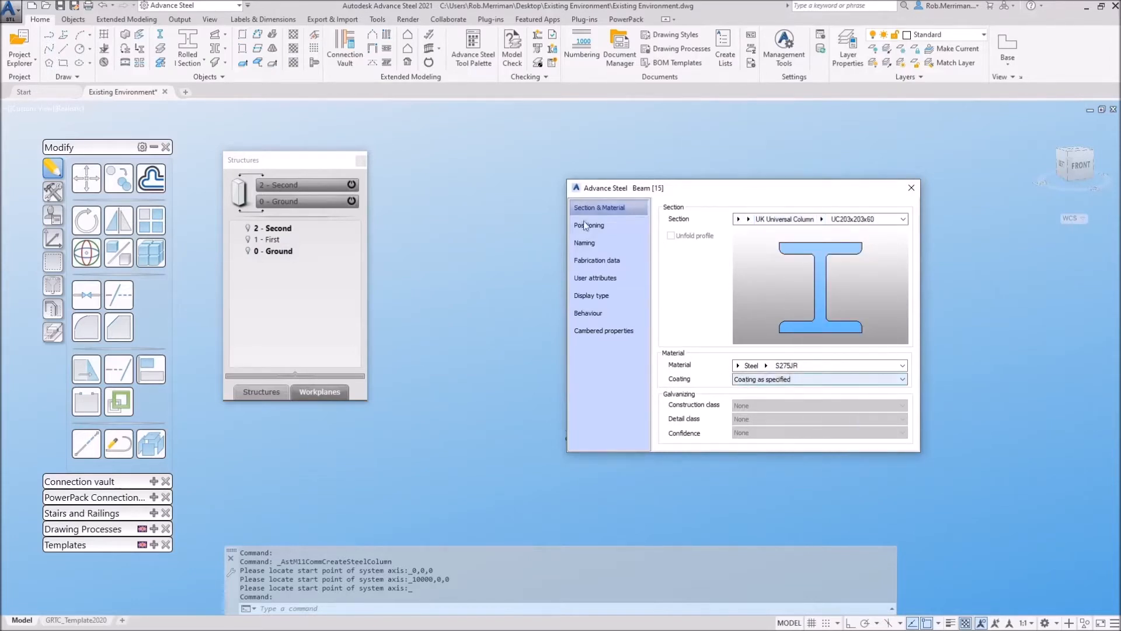
Close the Project Explorer and reposition the beam properties dialog clear of the two columns.
scroll(418, 229, down, 4)
scroll(491, 237, up, 2)
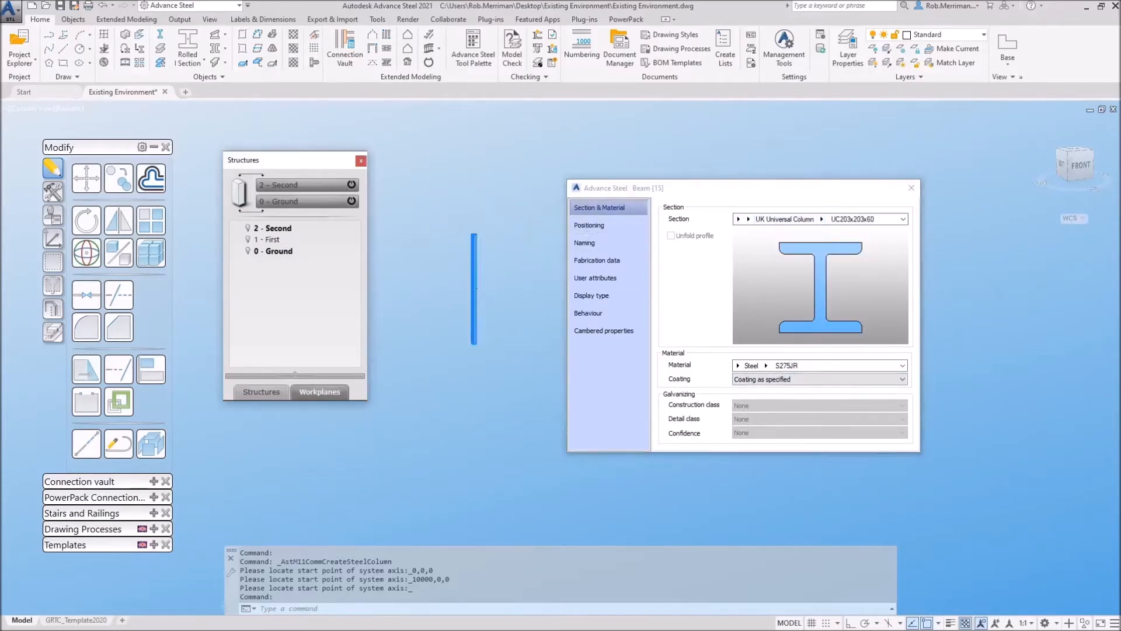
click(361, 160)
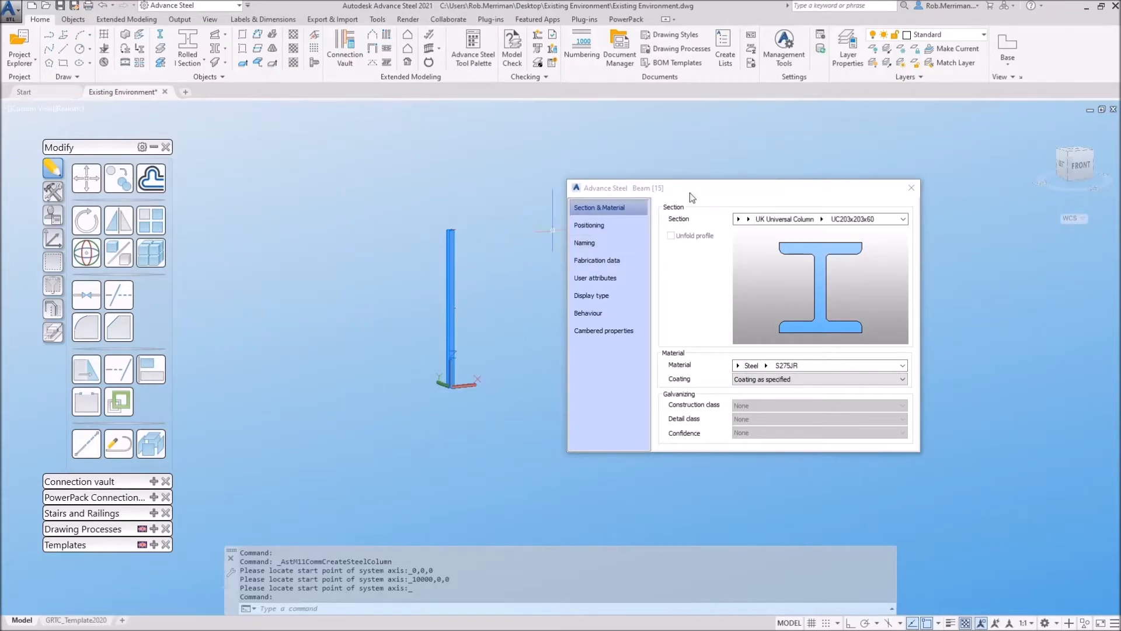
drag(689, 193, 840, 203)
middle_drag(556, 279, 432, 288)
drag(783, 199, 670, 187)
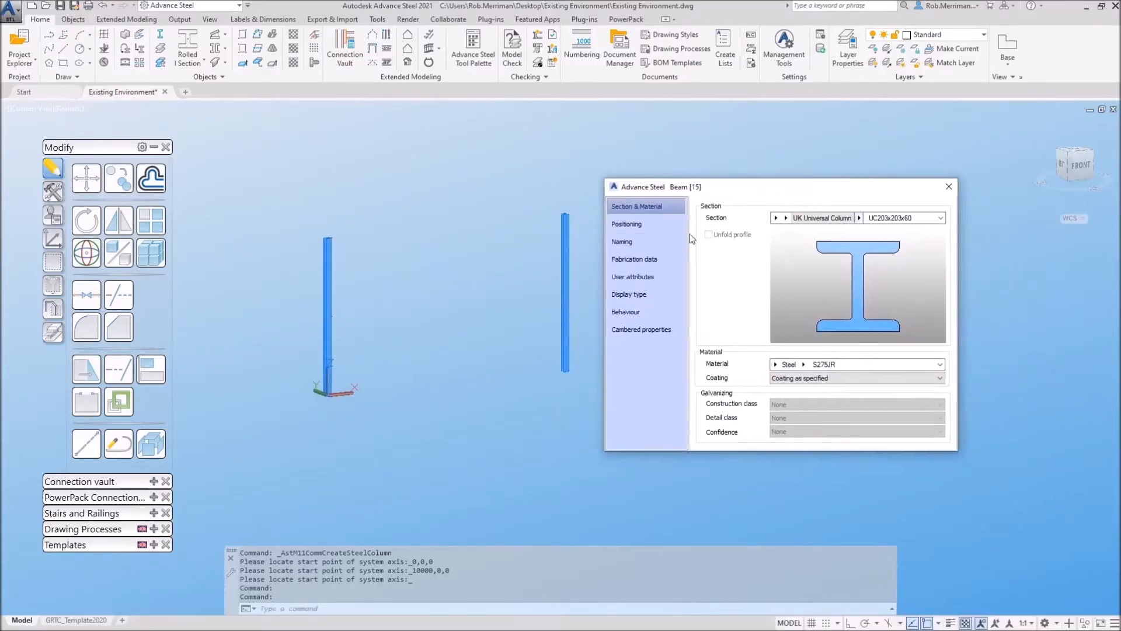
Set the columns' model role to Existing in their naming properties.
click(658, 243)
click(884, 357)
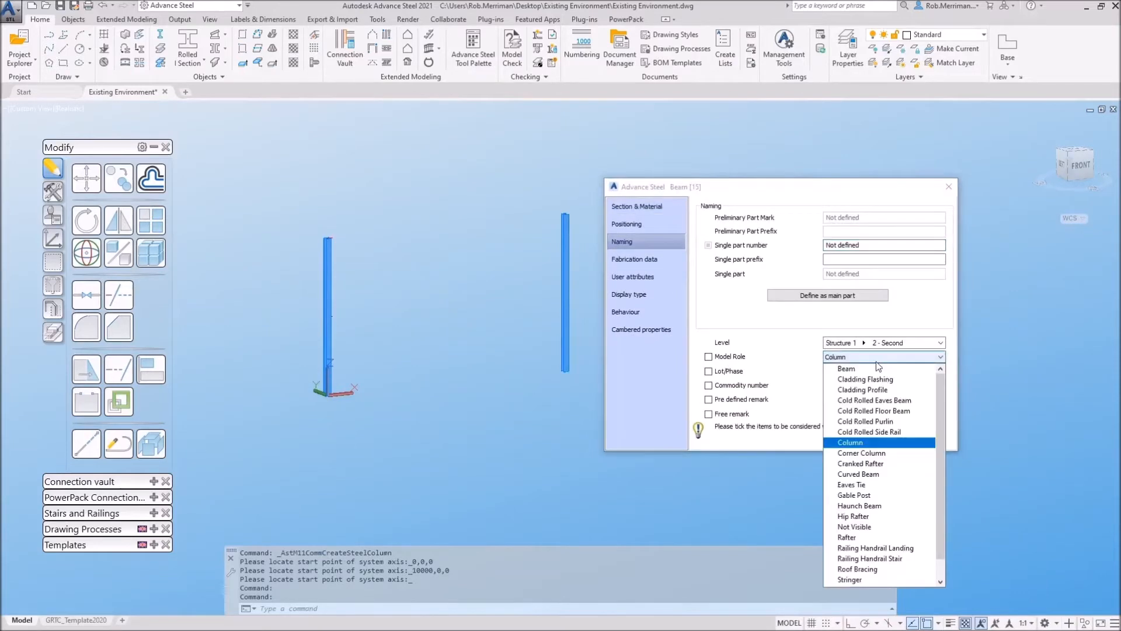
click(877, 363)
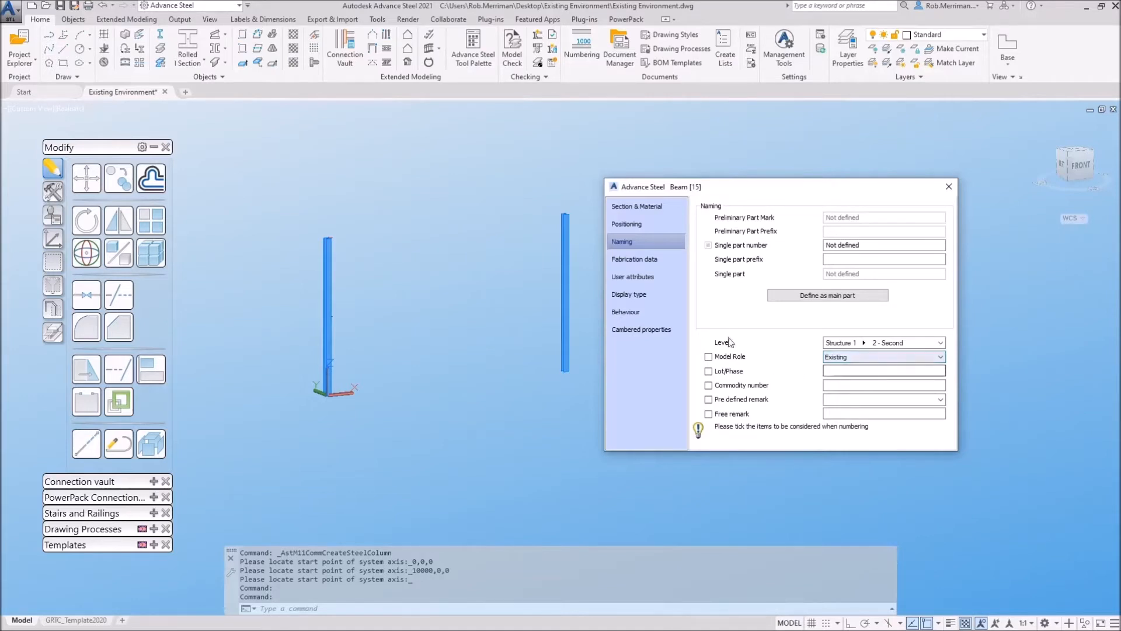
Exclude the columns' single parts from numbering and the bill of materials, and define the columns as main parts.
click(658, 312)
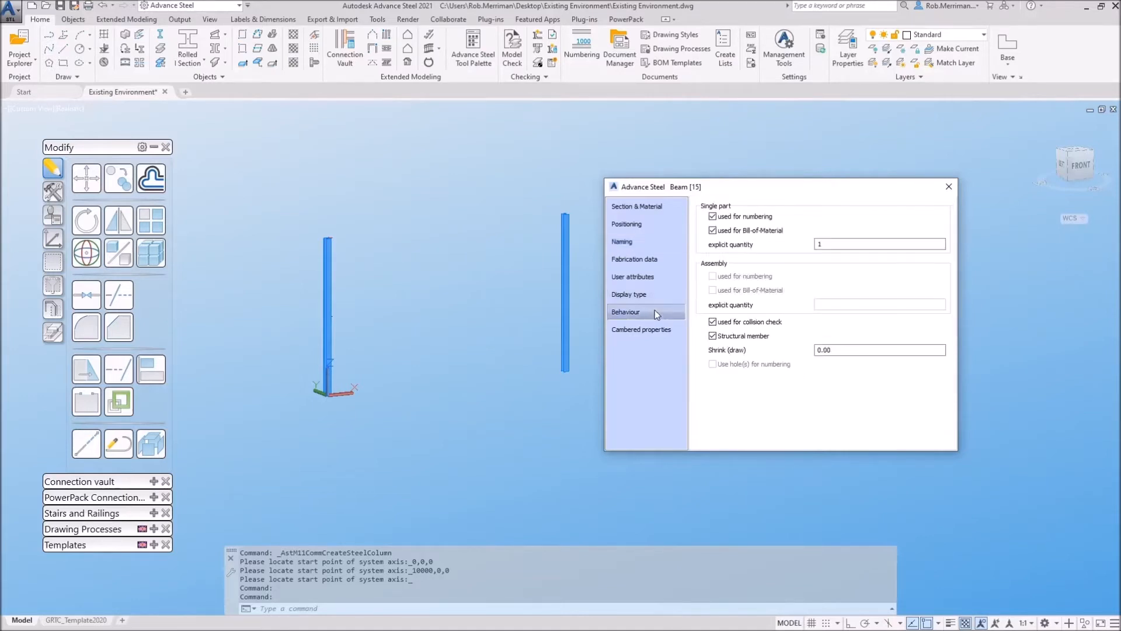
click(734, 231)
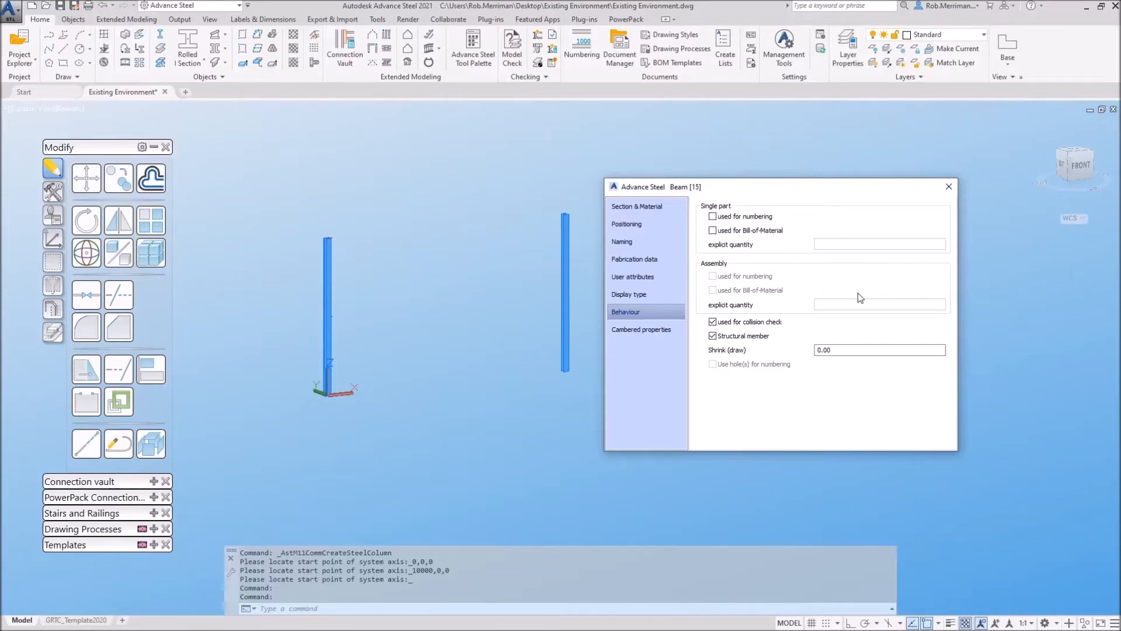
click(650, 238)
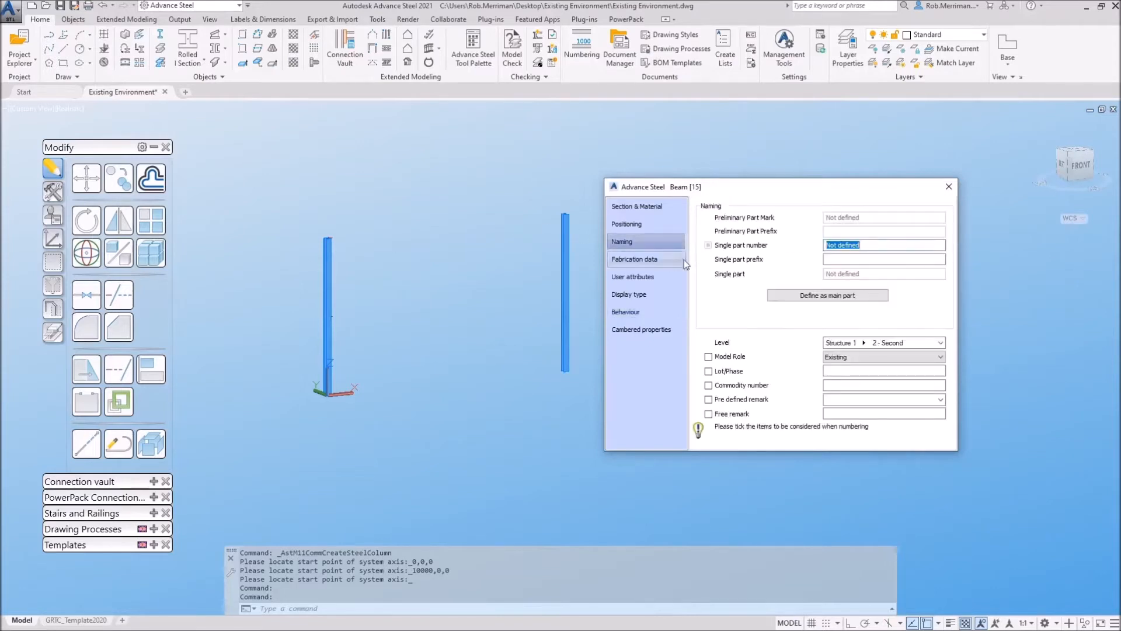
click(804, 296)
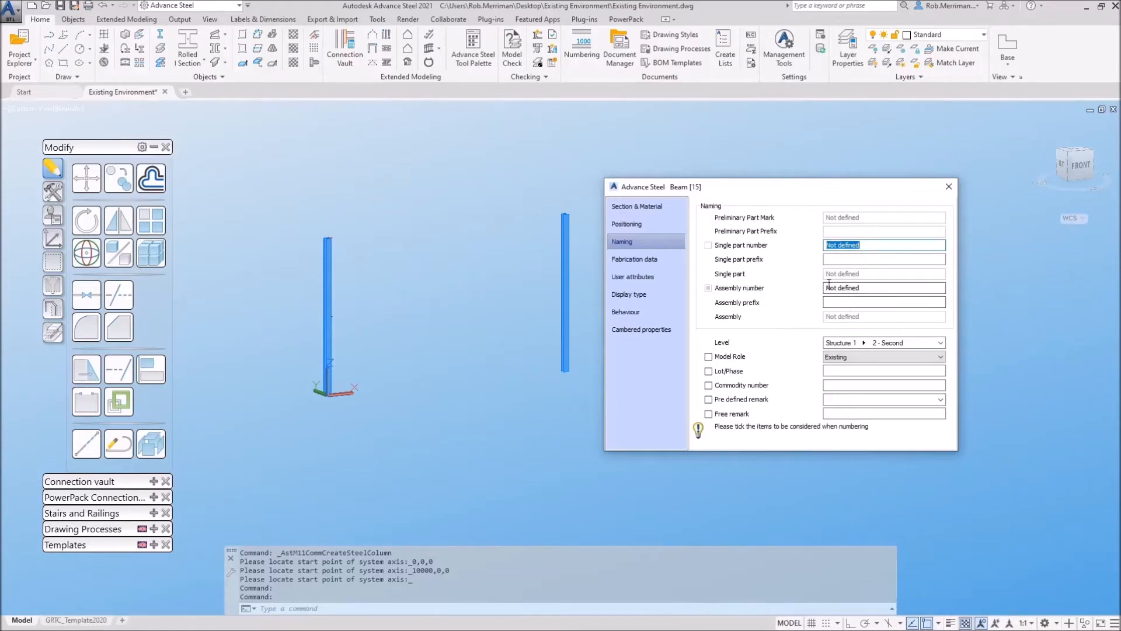
Exclude the columns' assemblies from numbering and the bill of materials and close the beam properties.
click(652, 309)
click(729, 277)
click(729, 290)
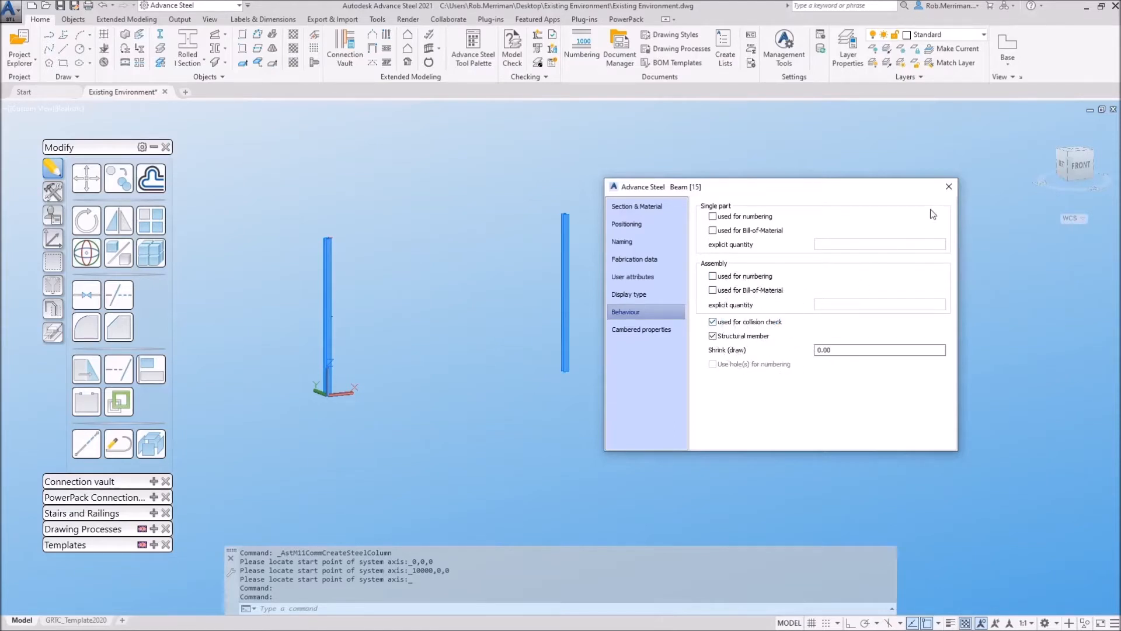
click(948, 187)
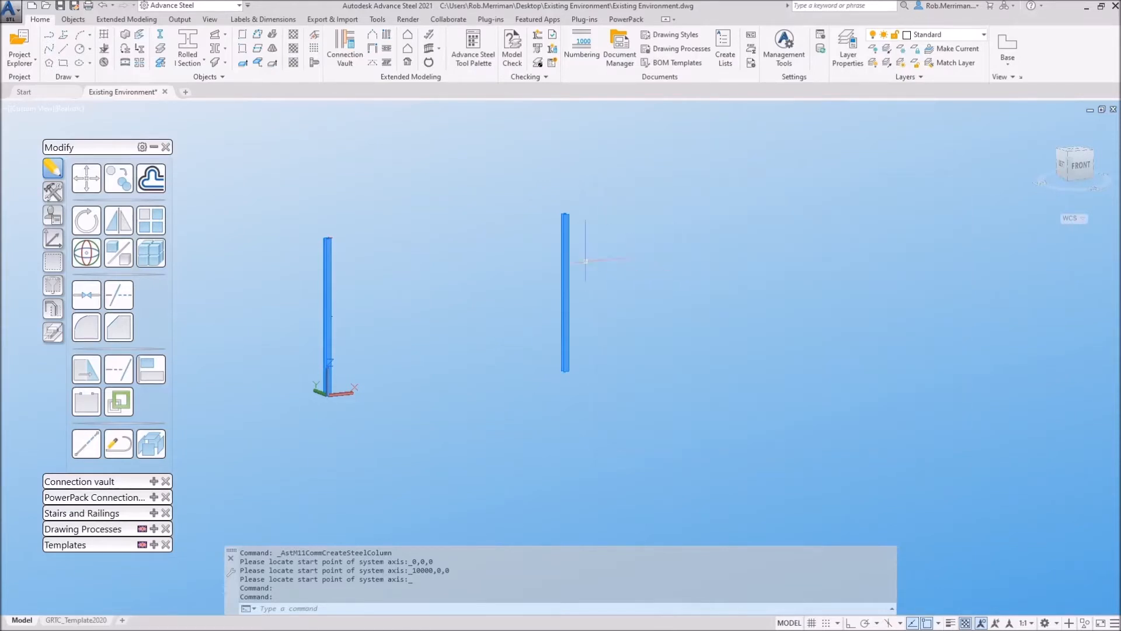
Move both columns to the ExistingSteel layer and clear the selection.
click(565, 244)
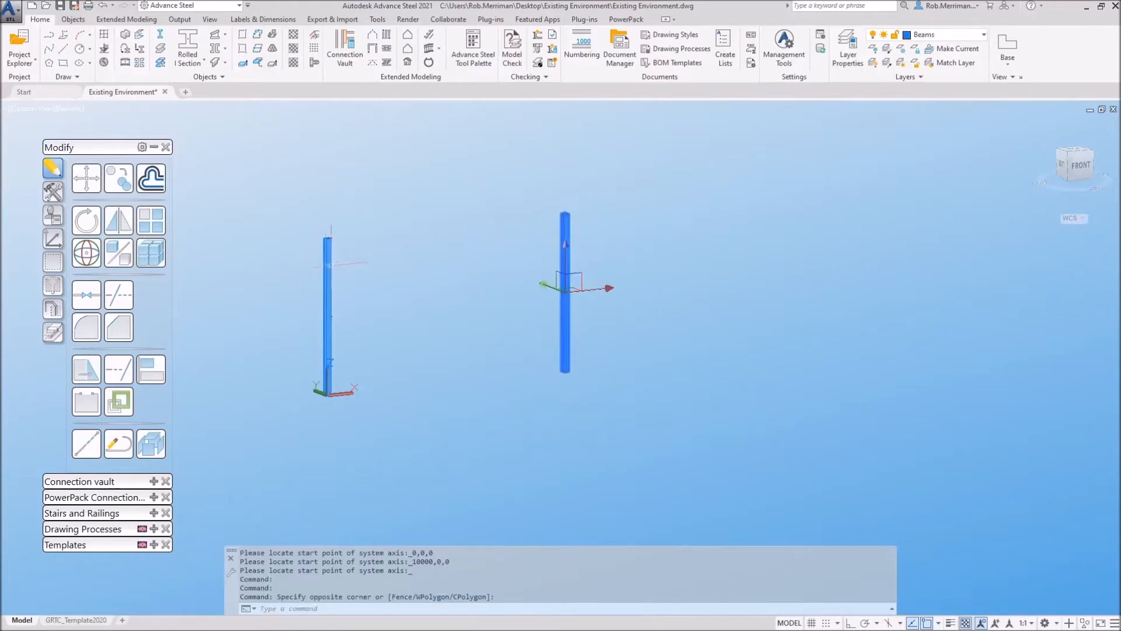
click(328, 256)
click(958, 35)
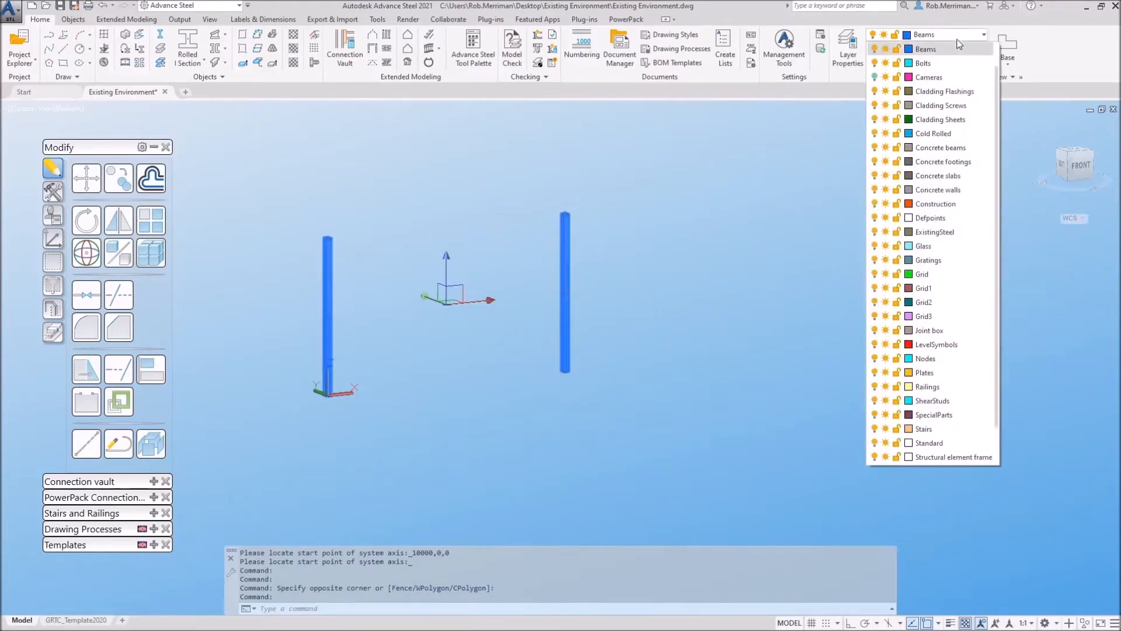
click(934, 232)
key(Escape)
key(Escape)
key(Escape)
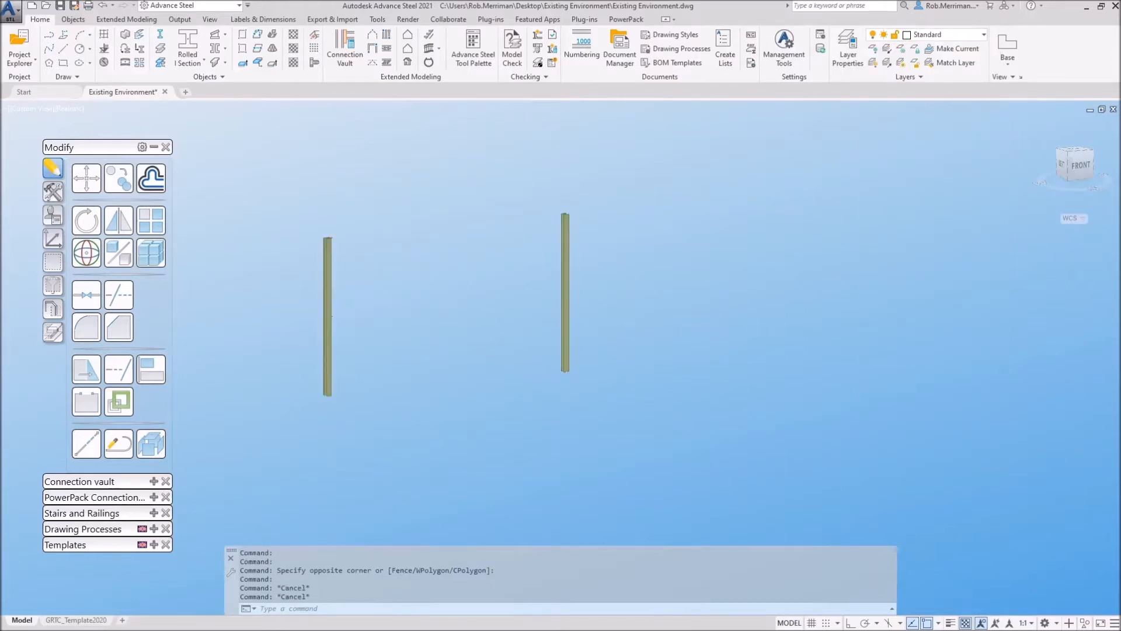
Activate the 1 - First (3000 mm) level view and create a rolled I-section beam spanning between the two columns.
scroll(362, 311, up, 2)
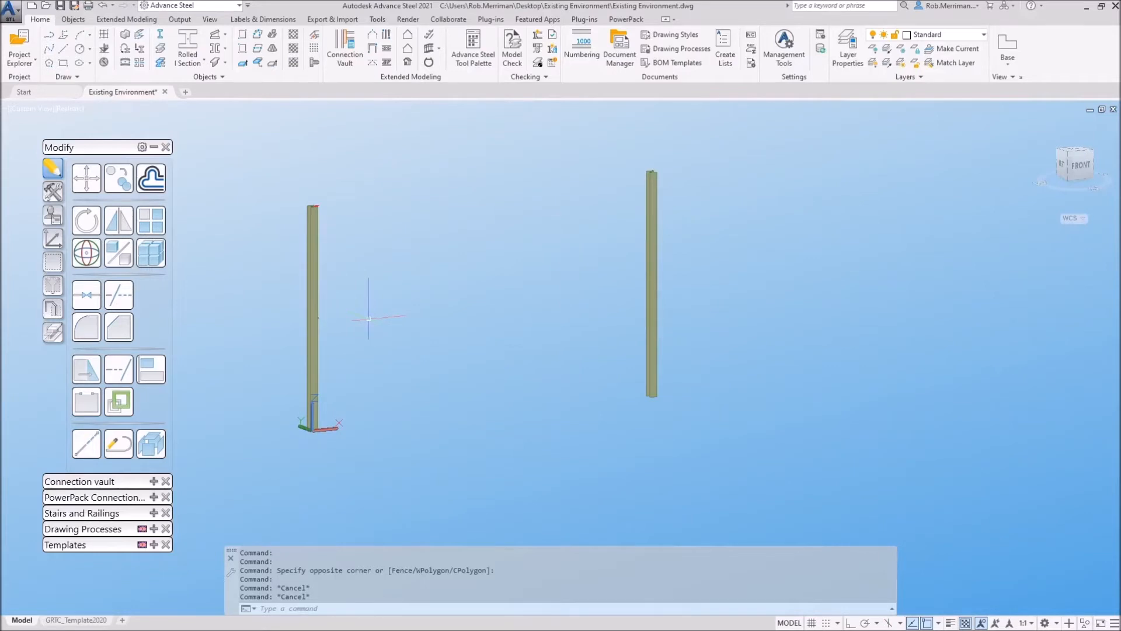
click(19, 42)
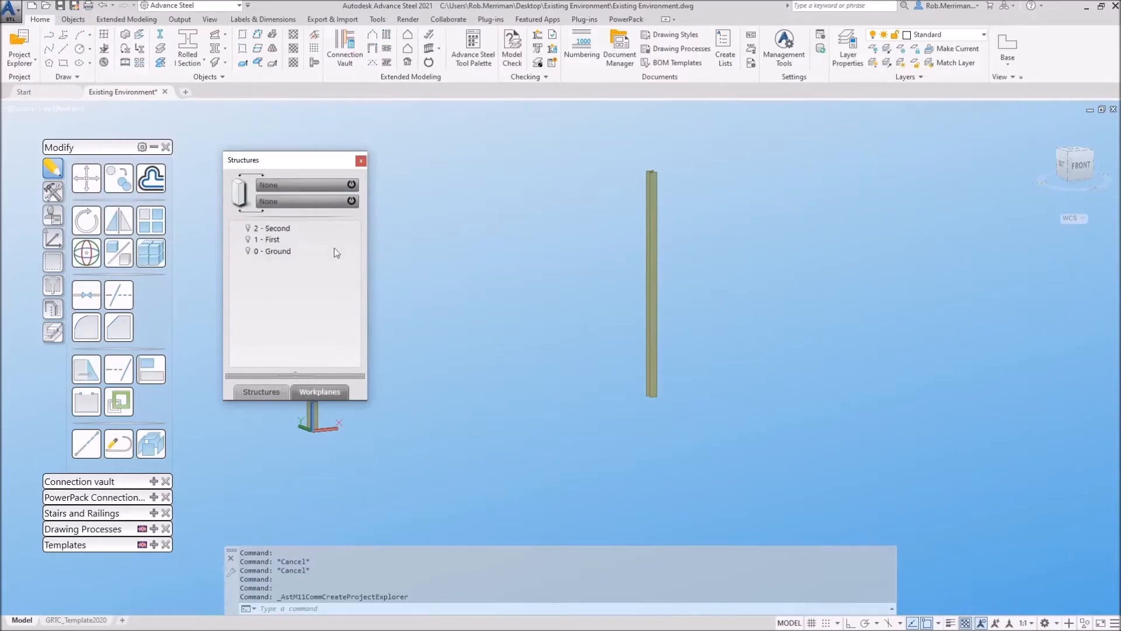
click(261, 391)
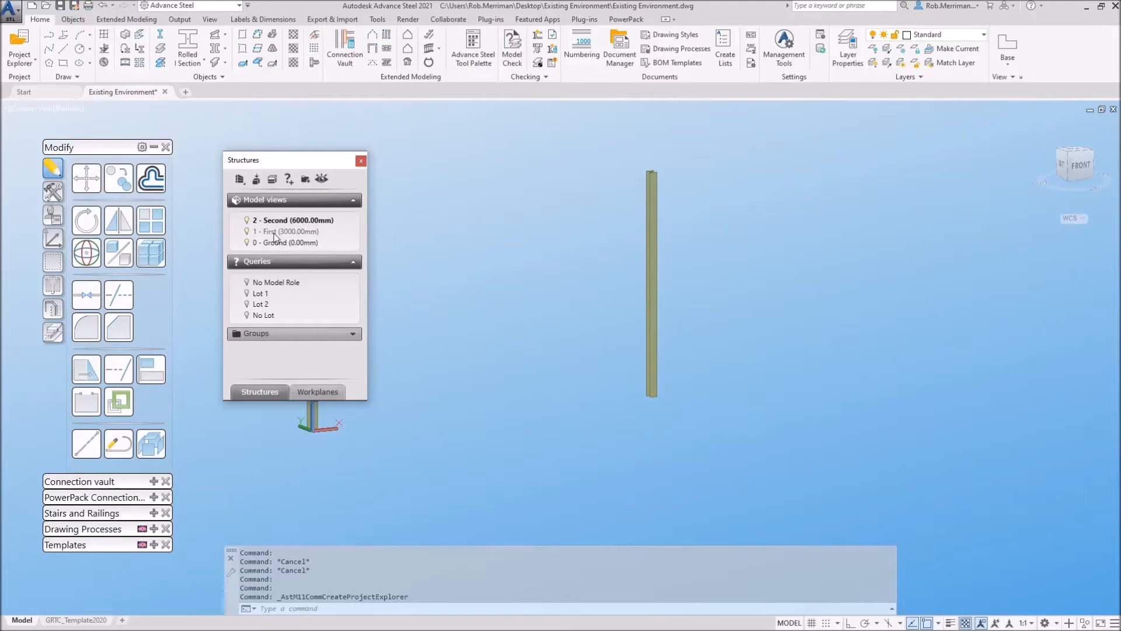
double_click(274, 233)
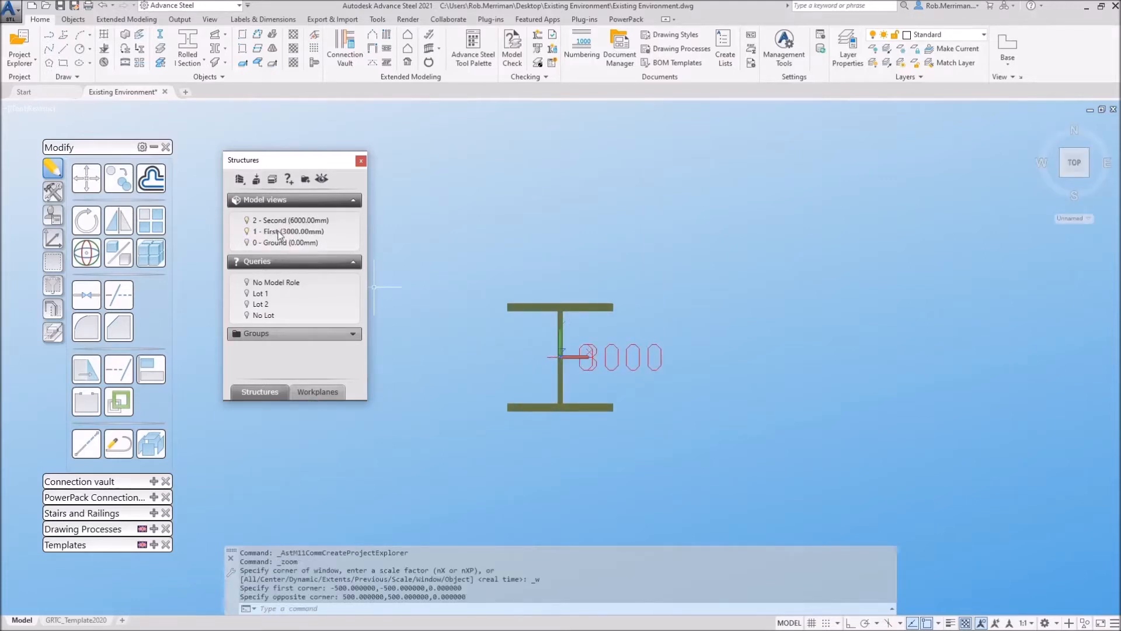
click(188, 41)
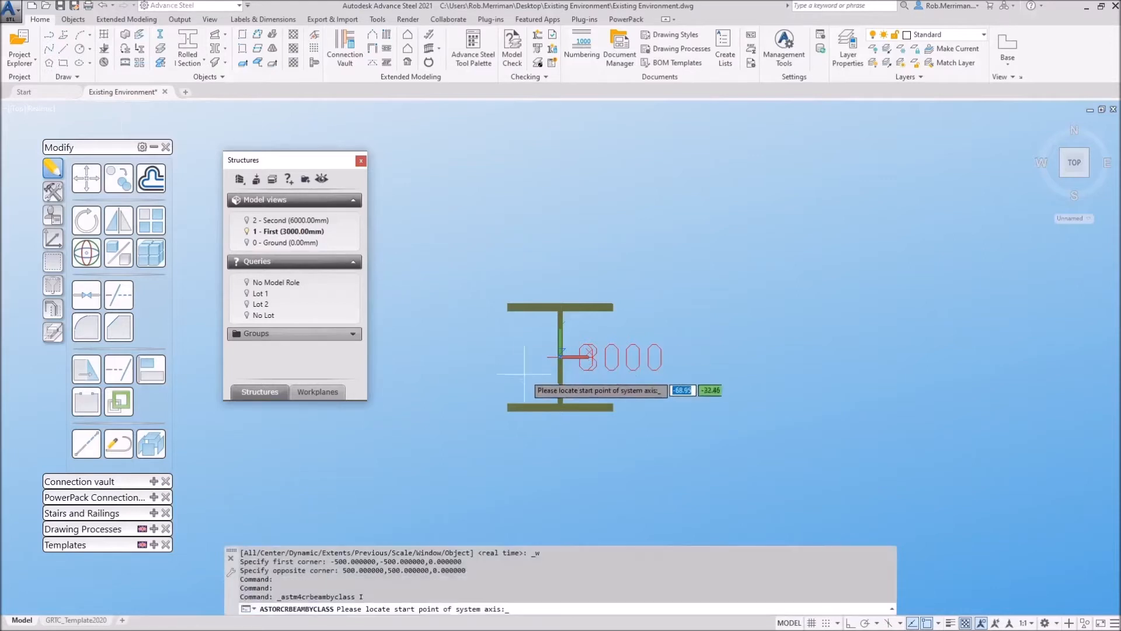
click(534, 397)
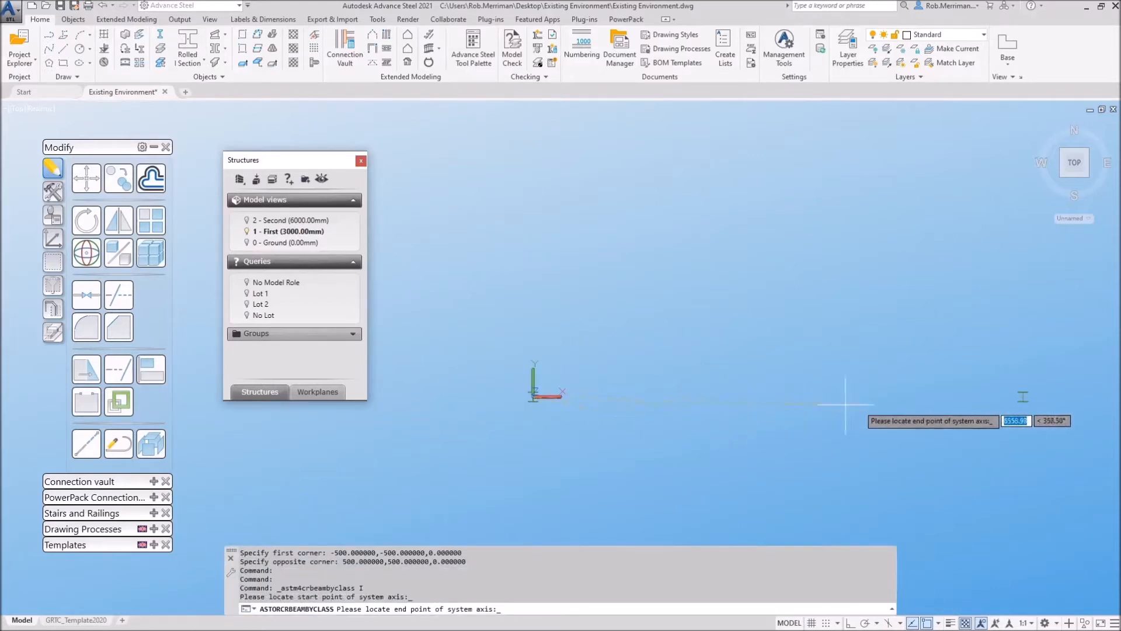
click(1023, 389)
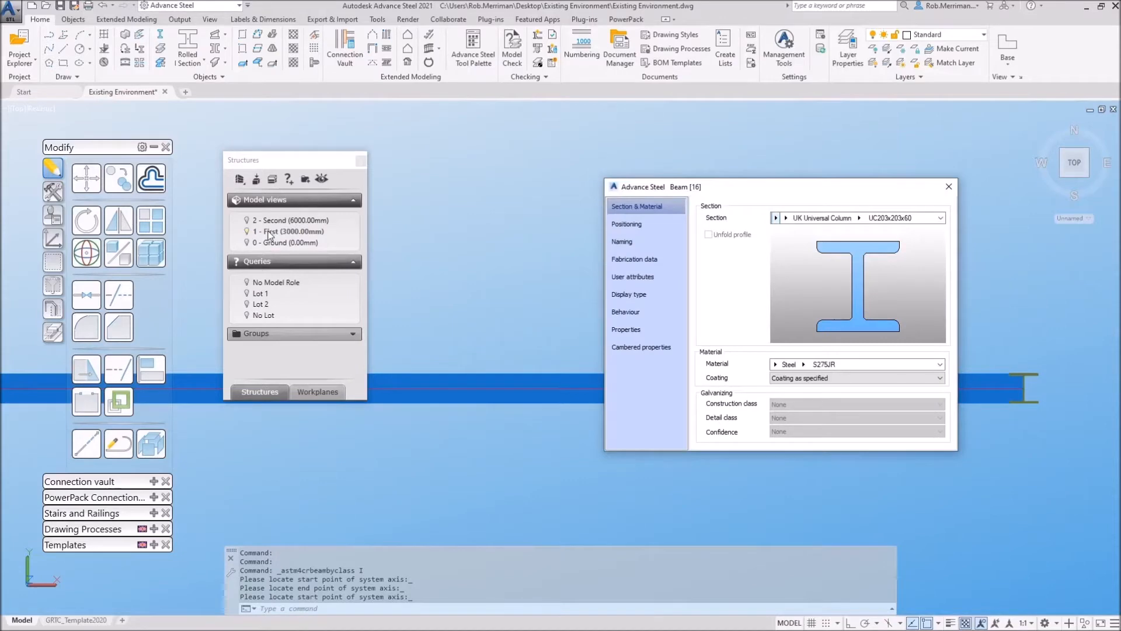
Change the new beam's section to UK Universal Beam UB254x102x28.
click(787, 217)
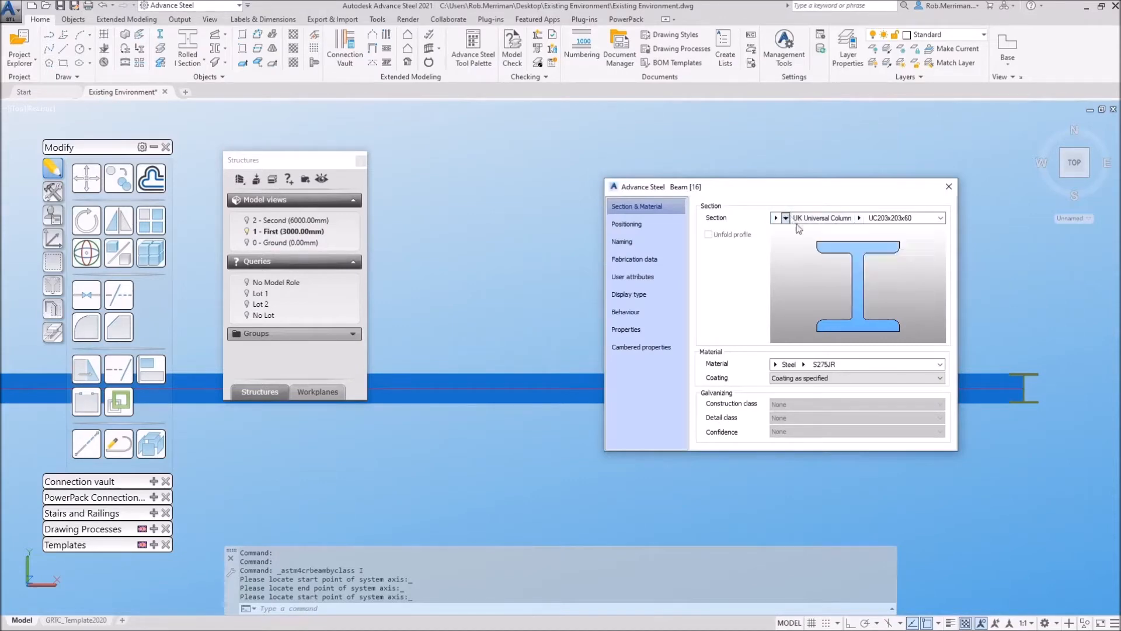
click(804, 283)
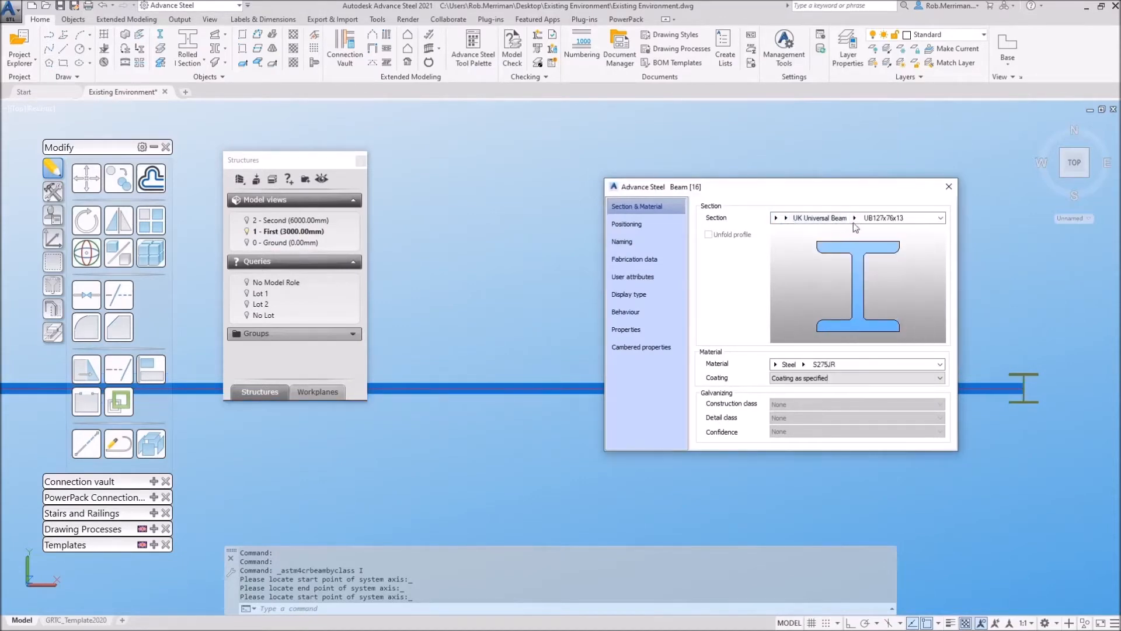
click(855, 218)
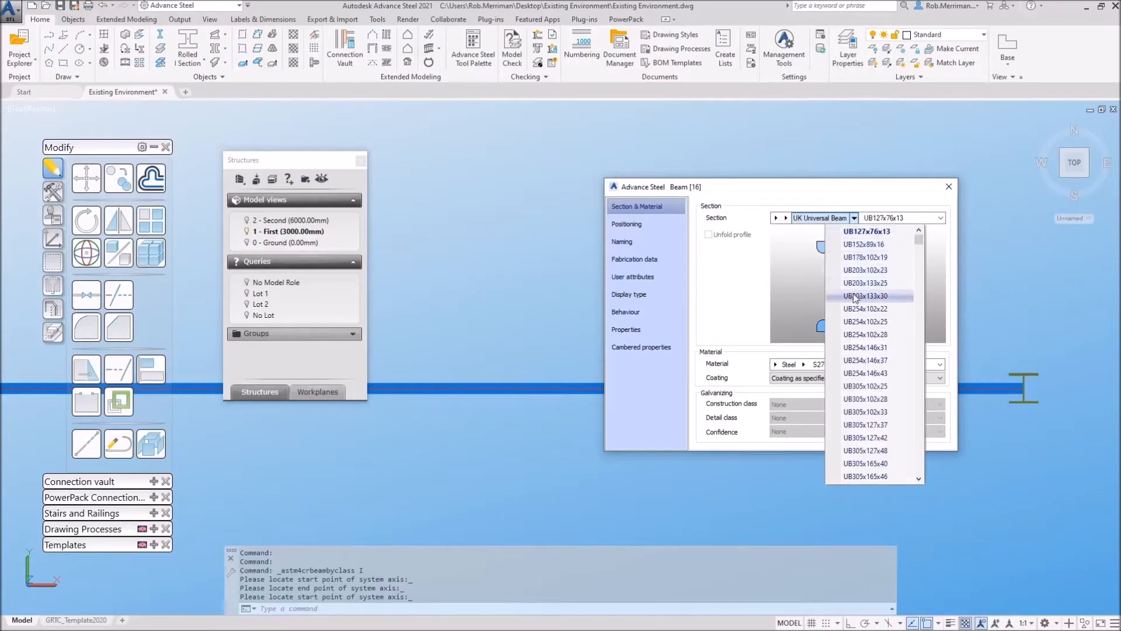
click(854, 326)
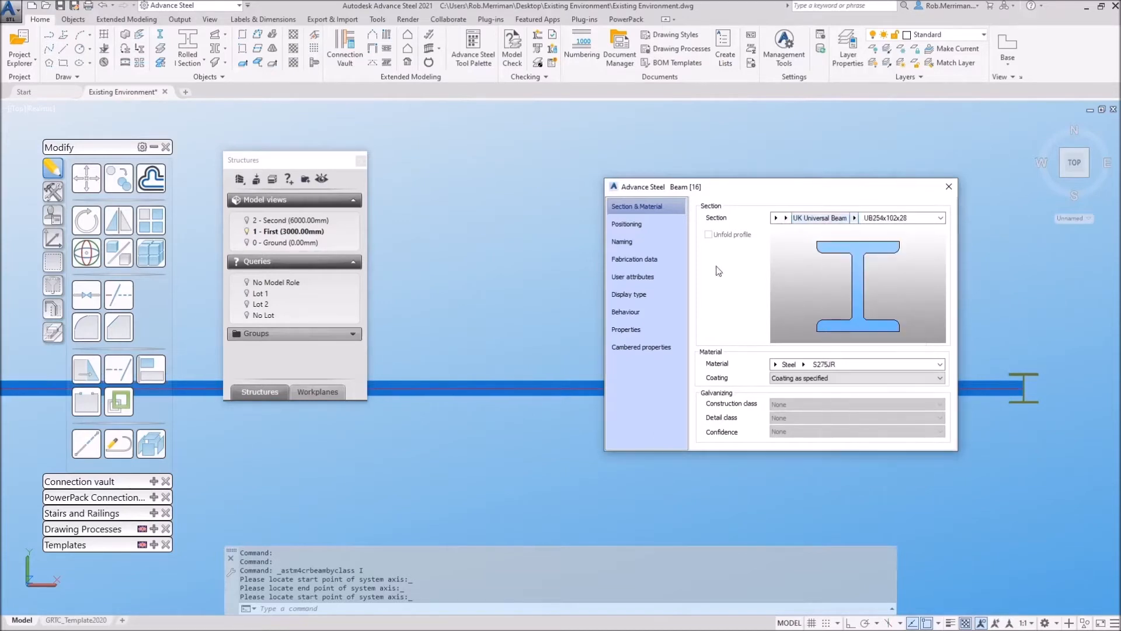
Check the level and model role in the new beam's naming properties, close the dialog and view the frame in 3D.
click(633, 224)
click(622, 241)
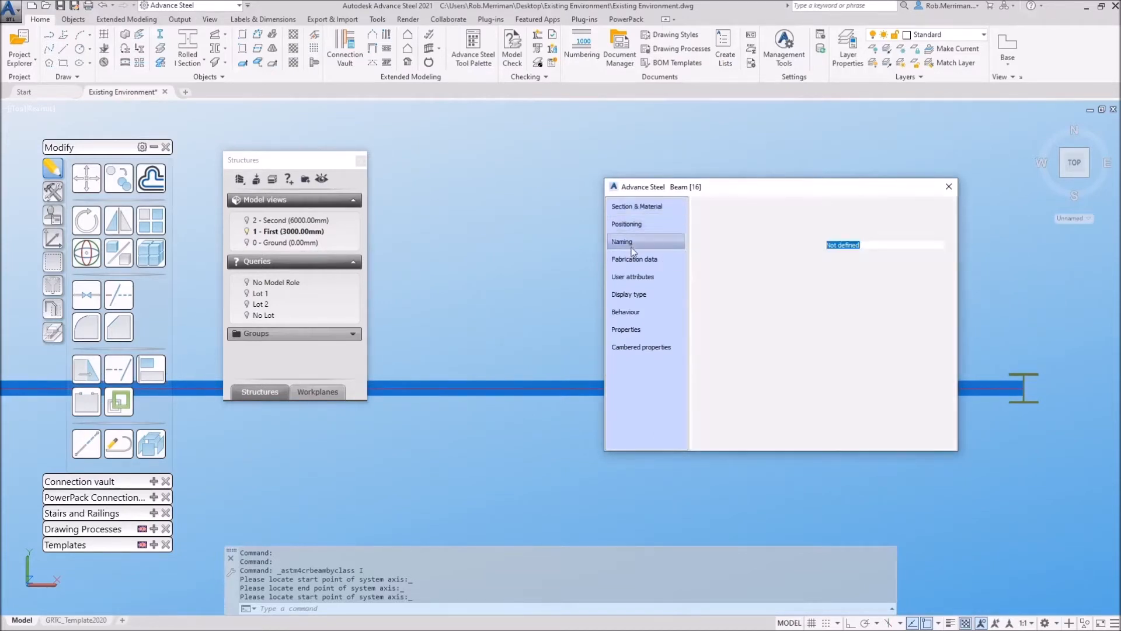
click(852, 356)
key(Escape)
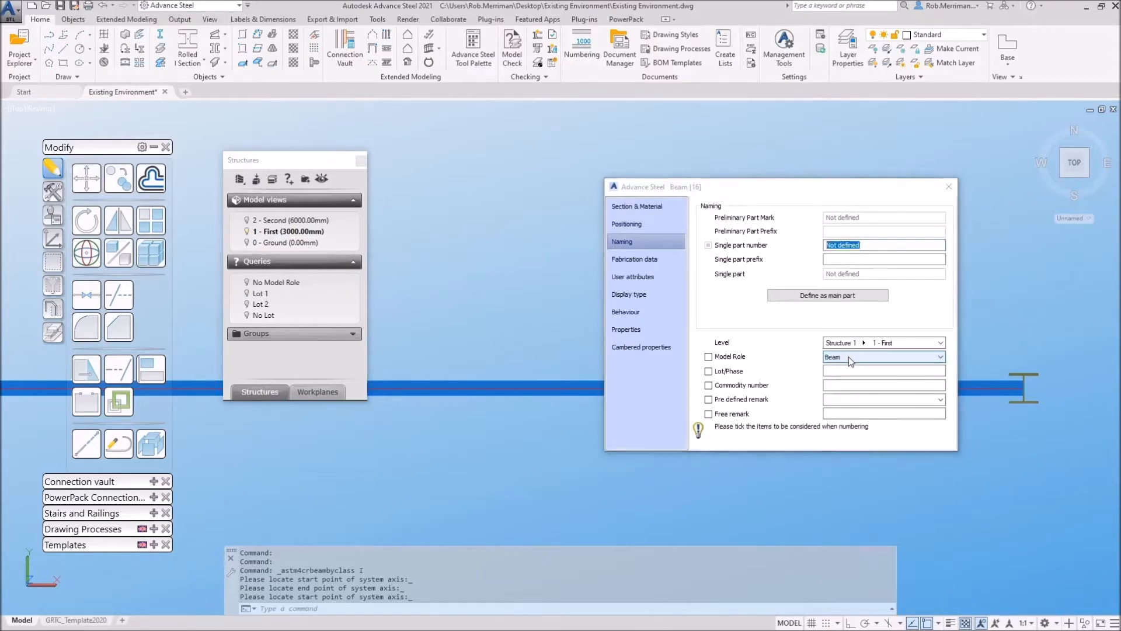
key(Escape)
shift+middle_drag(849, 356, 812, 137)
scroll(808, 274, down, 3)
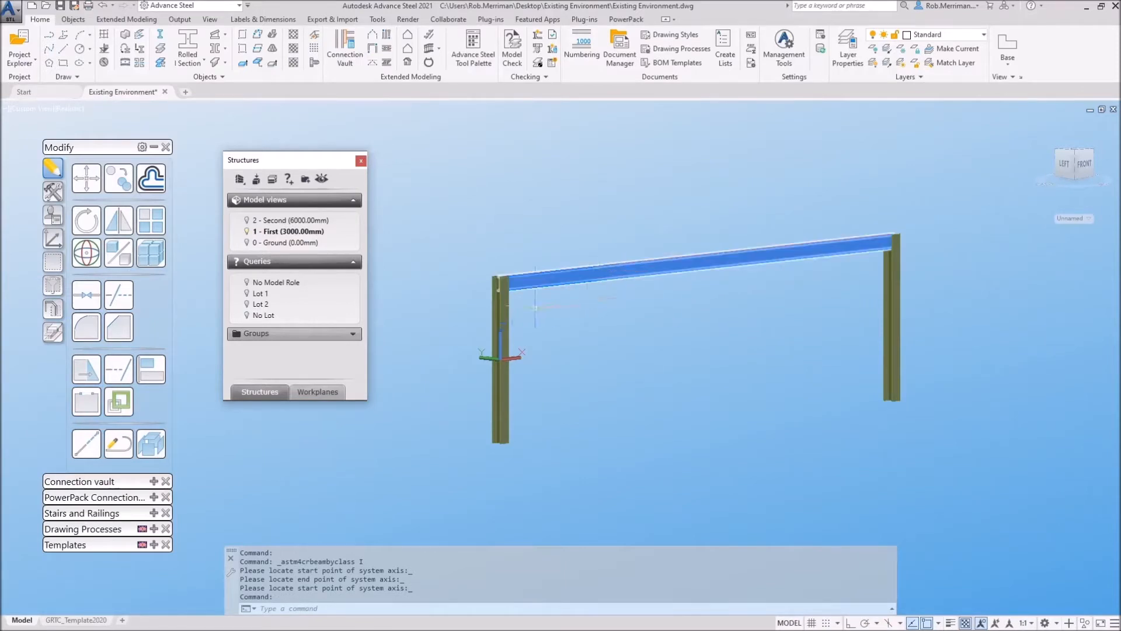
Show the 2 - Second level in the model views and reset the UCS to World.
click(246, 221)
scroll(590, 368, down, 3)
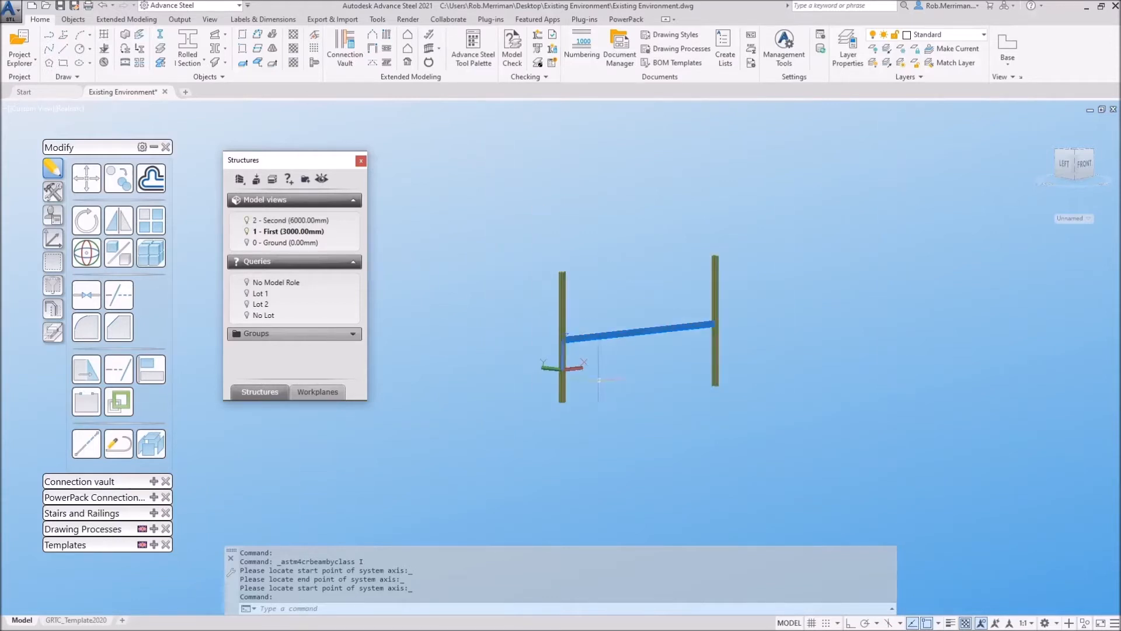
click(53, 238)
click(86, 178)
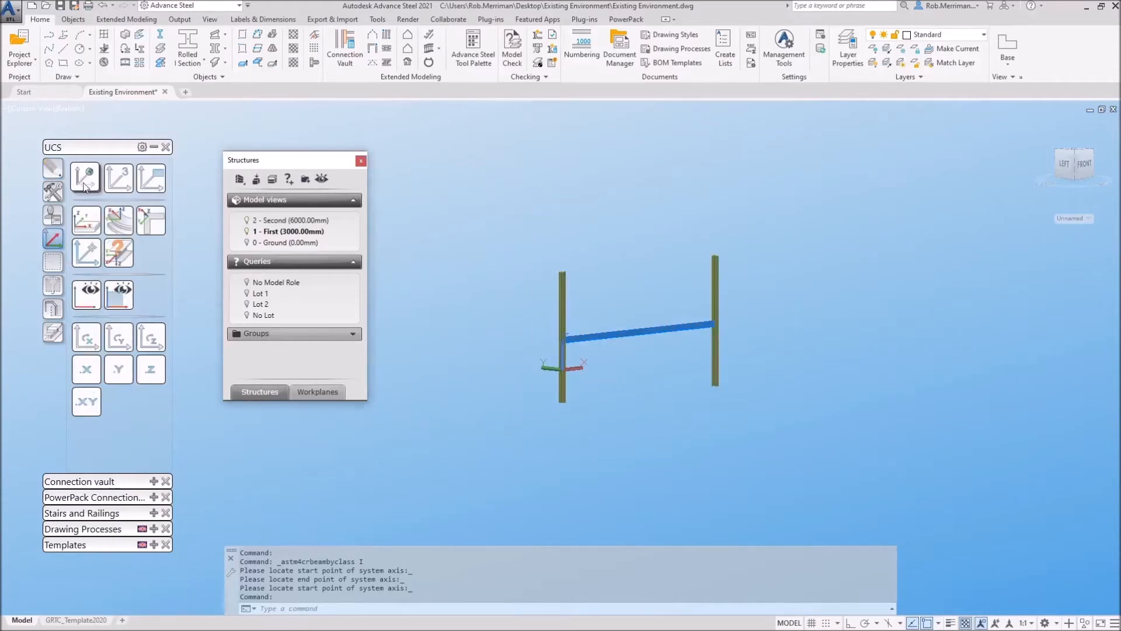
Deactivate the 1 - First level view.
right_click(284, 236)
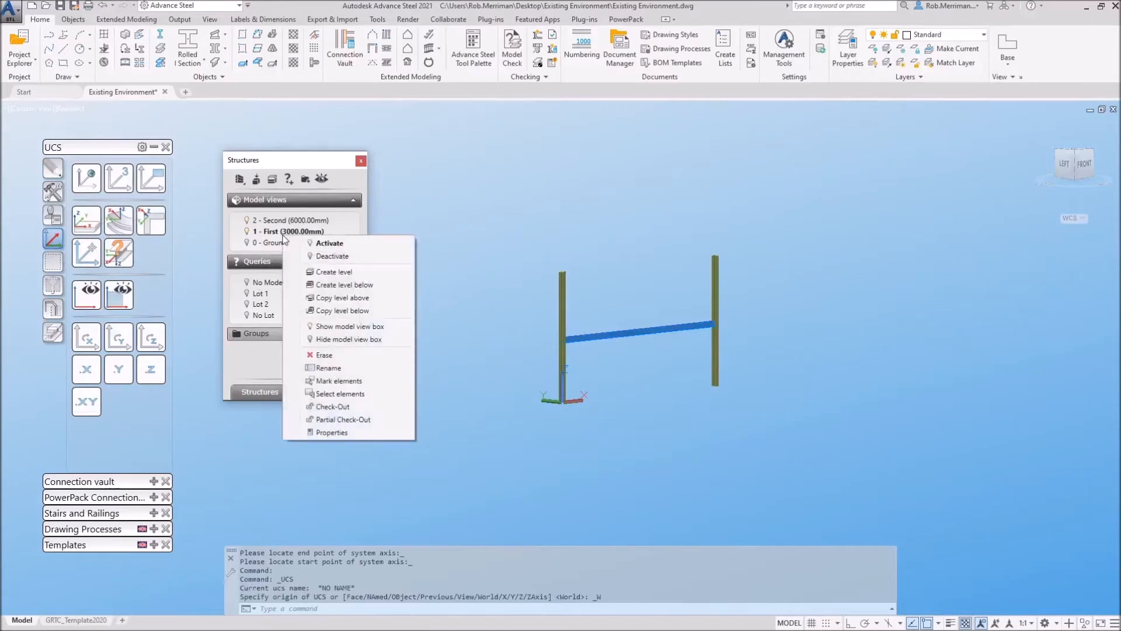
click(332, 256)
click(251, 230)
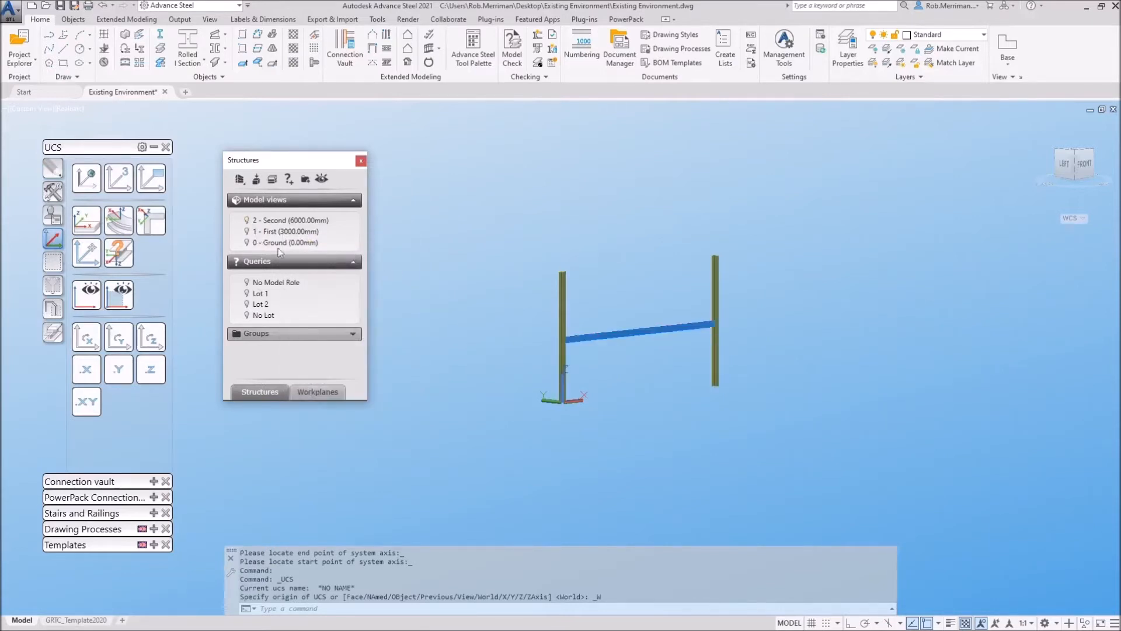
scroll(656, 337, up, 2)
scroll(656, 346, up, 2)
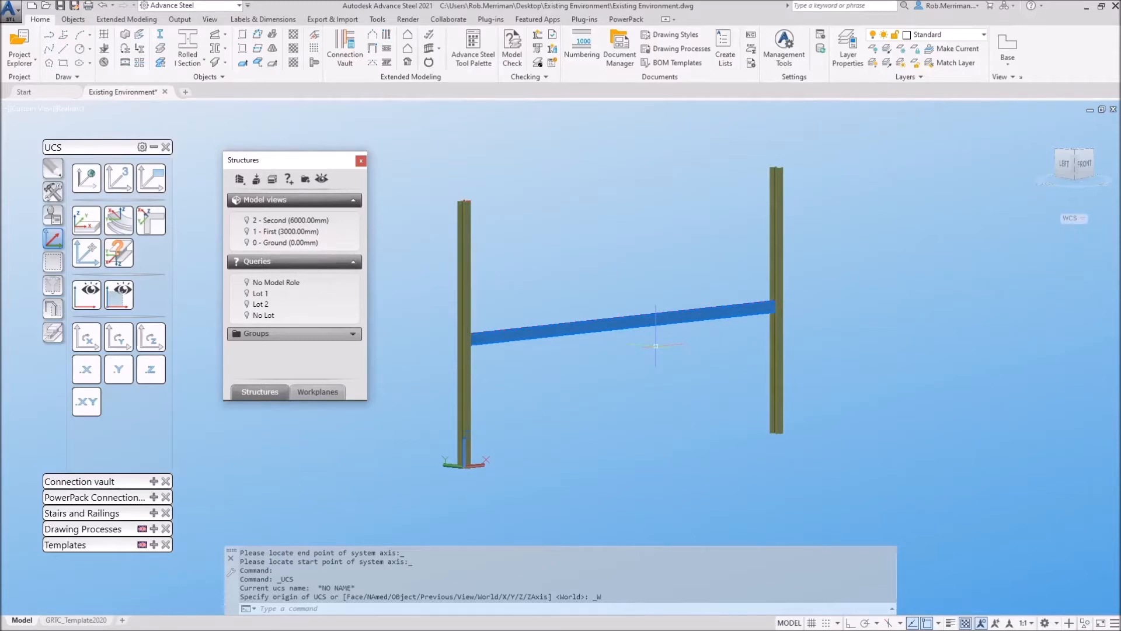
Create a single sided end plate connection with the column at 10000,0,0 as main beam and the UB as secondary, keeping the default properties.
click(153, 147)
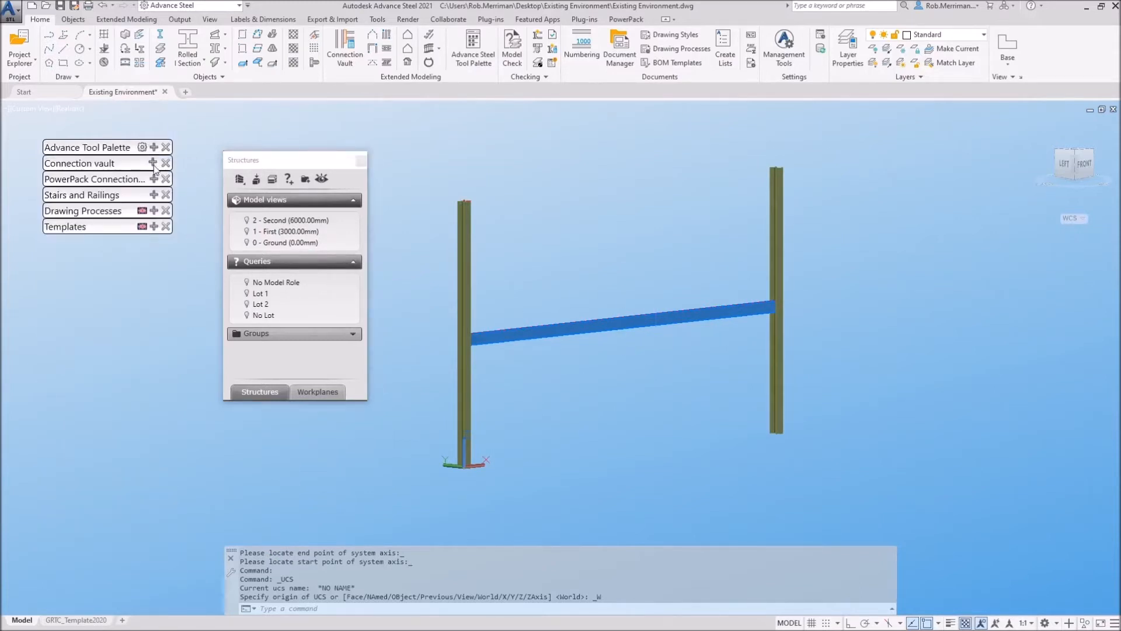
click(153, 163)
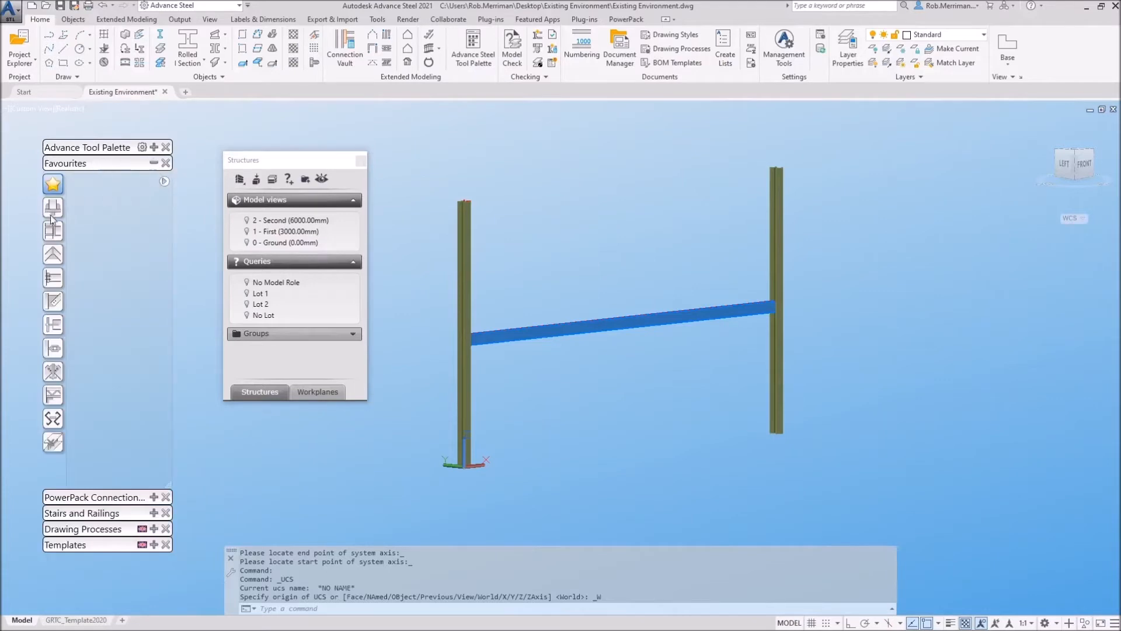
click(53, 277)
scroll(94, 303, up, 3)
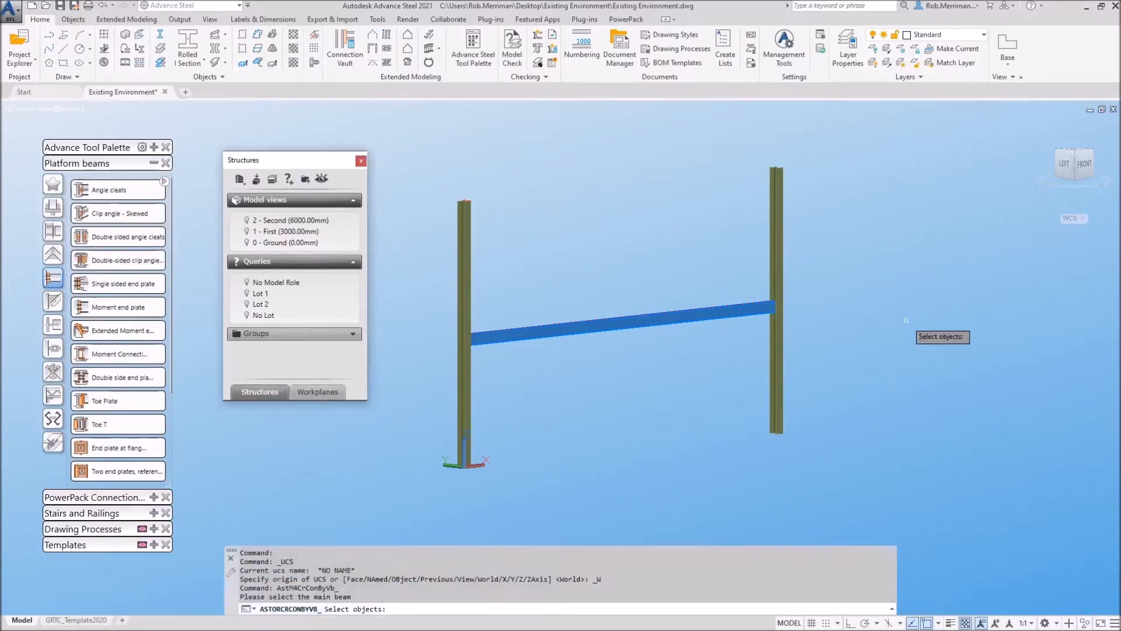
click(776, 328)
scroll(779, 325, up, 6)
key(Return)
click(682, 300)
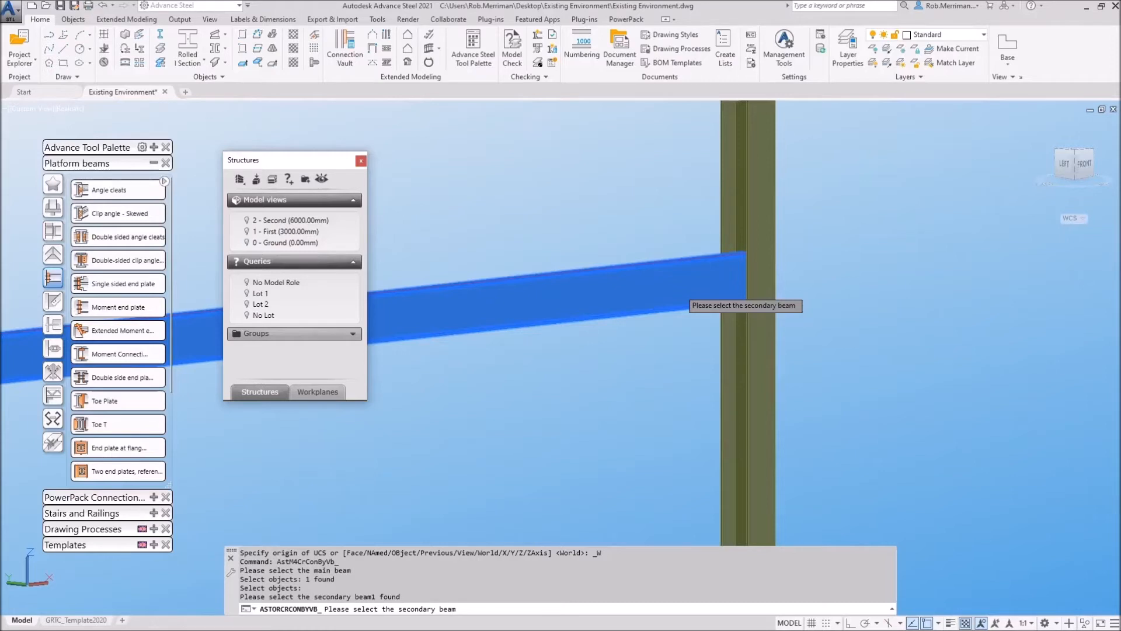
key(Return)
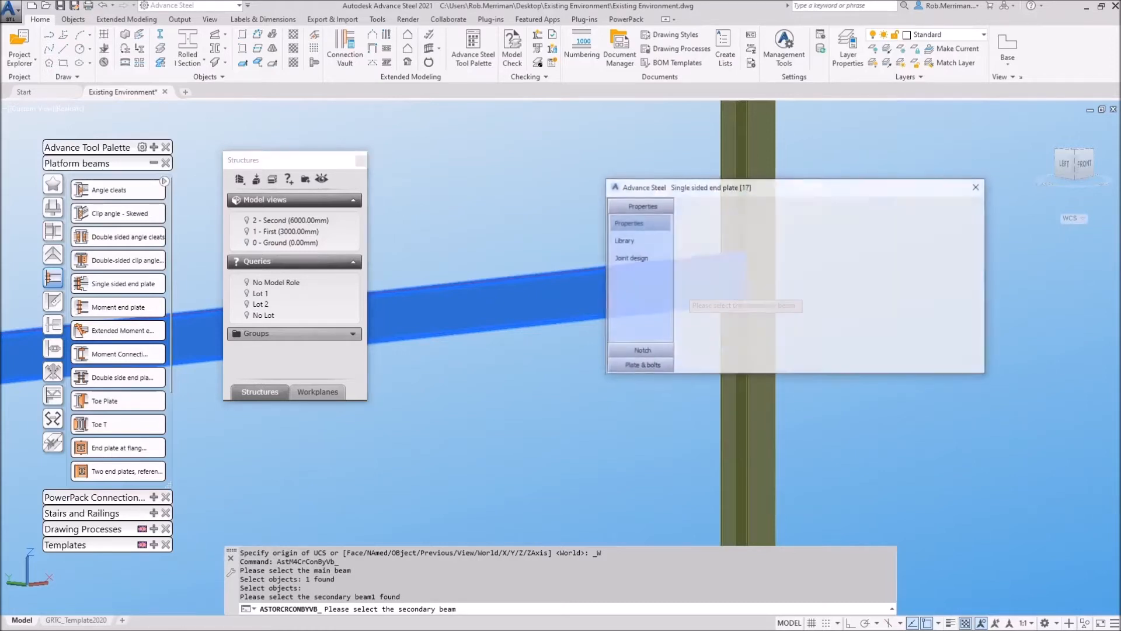
click(980, 183)
Name the single sided end plate connection at the column at 10000,0,0 CONN and close its properties.
scroll(753, 248, up, 5)
shift+middle_drag(753, 274, 871, 271)
scroll(870, 271, down, 5)
scroll(864, 257, down, 3)
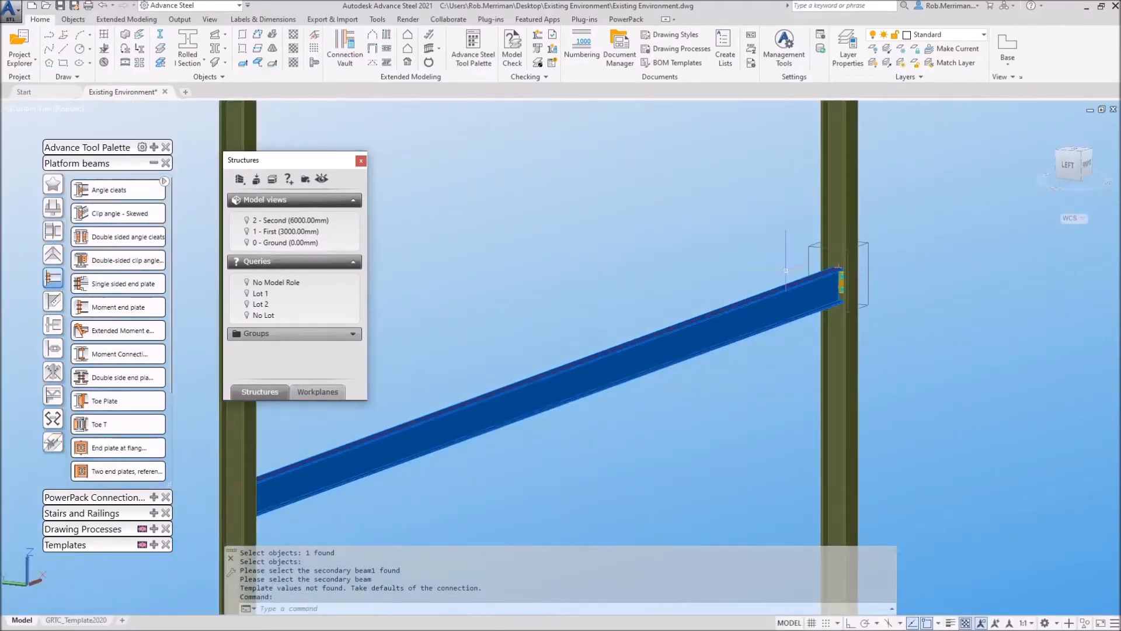
scroll(853, 245, up, 5)
click(845, 239)
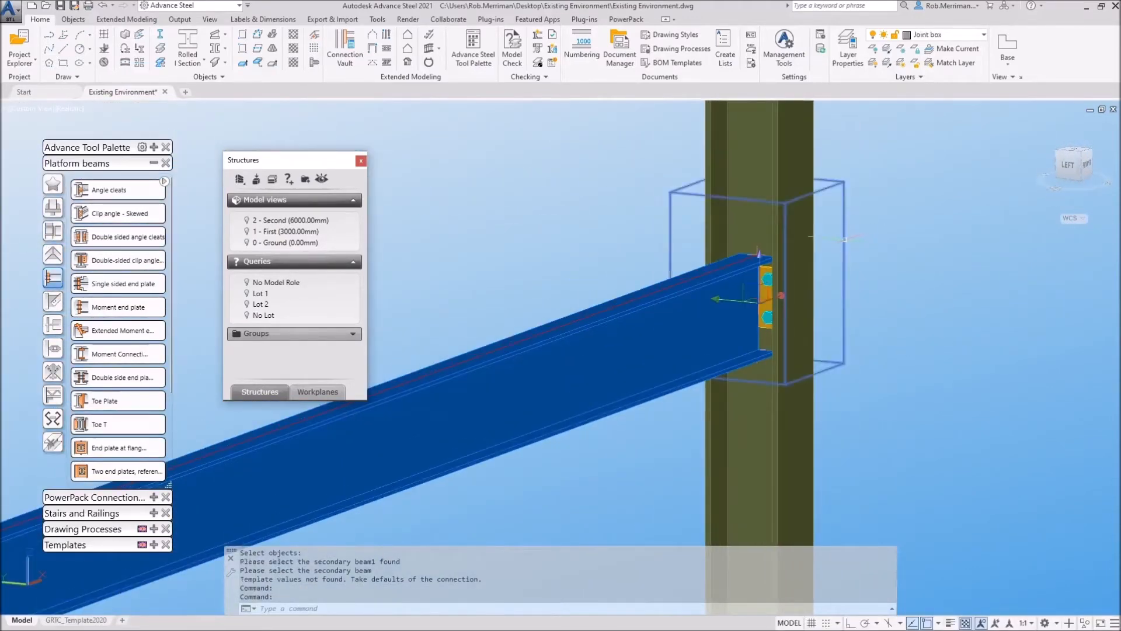
double_click(845, 239)
click(812, 226)
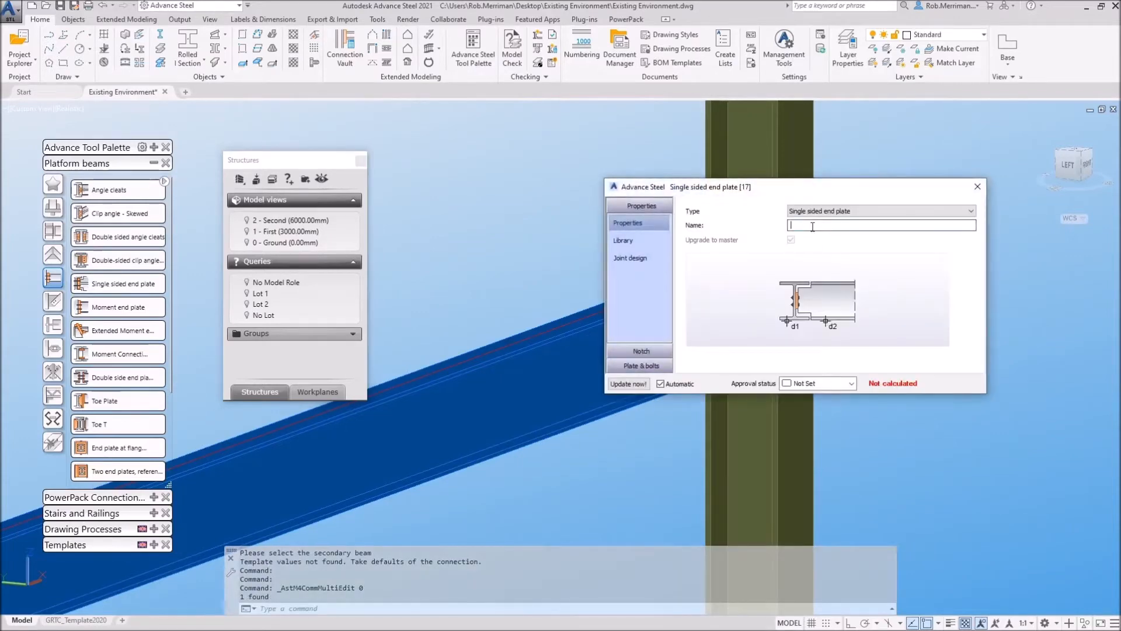
text(CONN)
key(Return)
key(Escape)
Propagate the CONN end plate joint to the matching beam-to-column junction at the beam's other end.
scroll(899, 269, down, 2)
shift+middle_drag(899, 269, 881, 253)
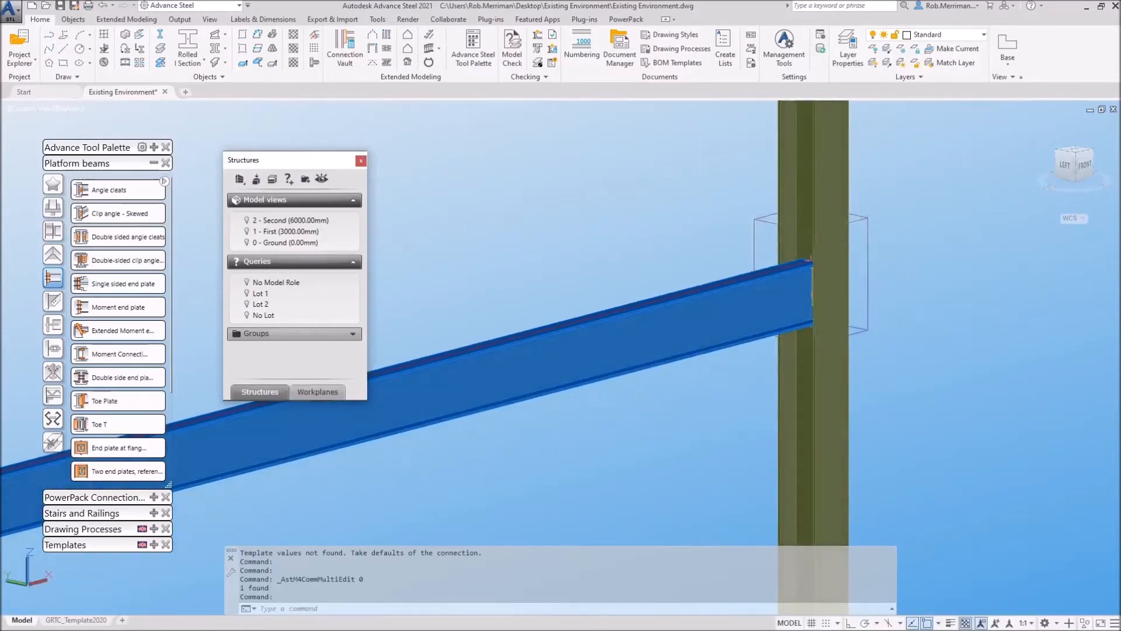
click(866, 255)
right_click(914, 201)
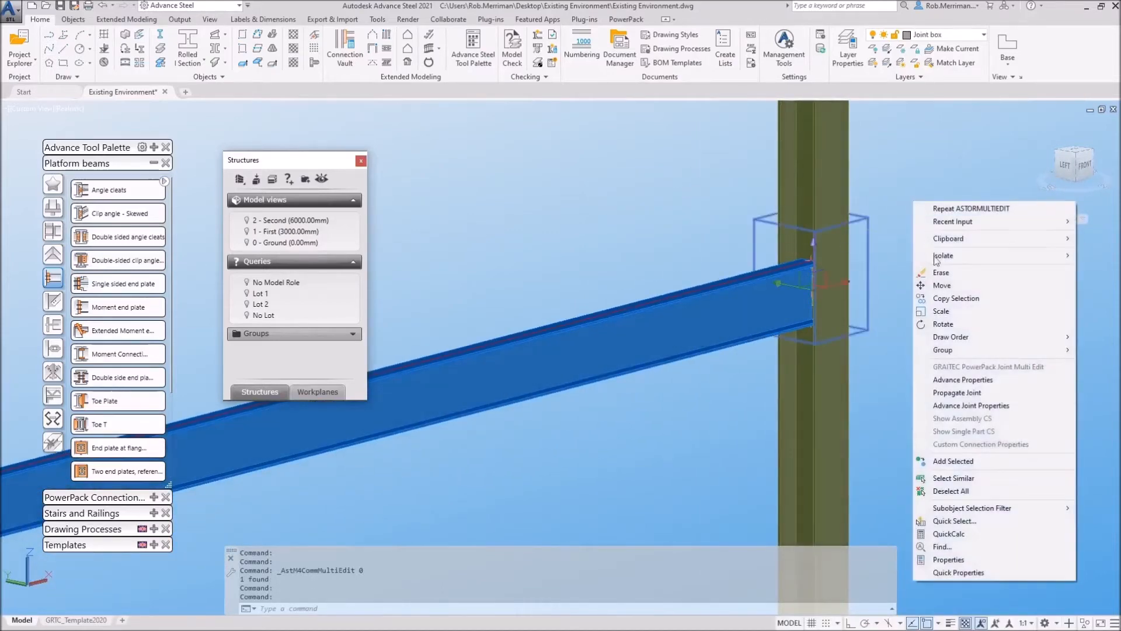
click(958, 392)
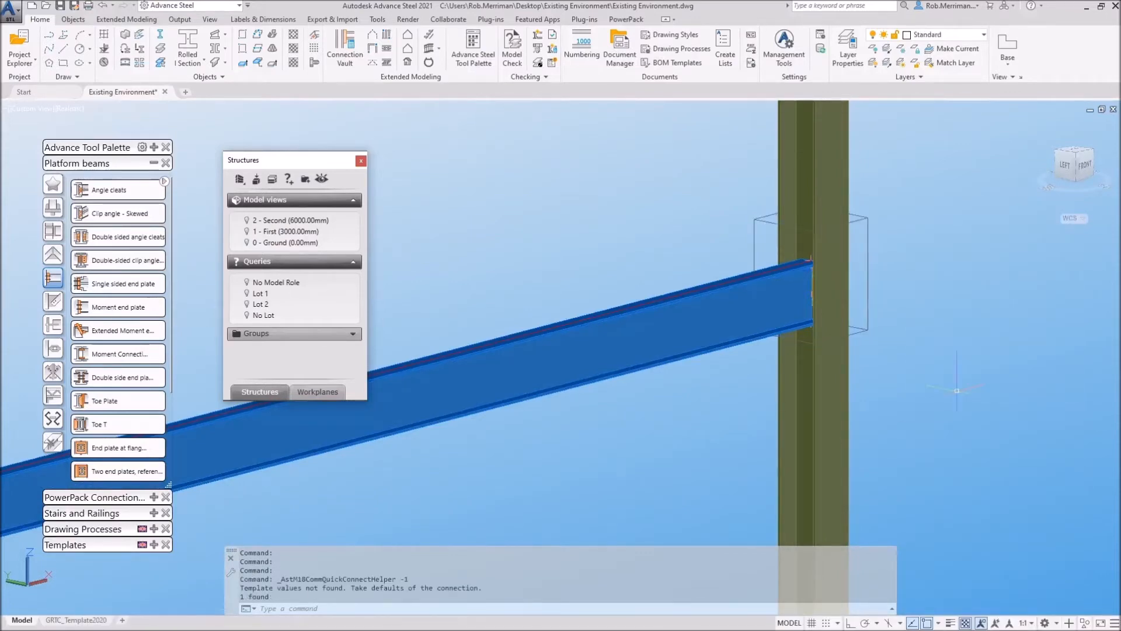
Check the propagated end plate's type and name in its joint properties, close them and examine the plate and bolts at the column.
scroll(956, 390, down, 3)
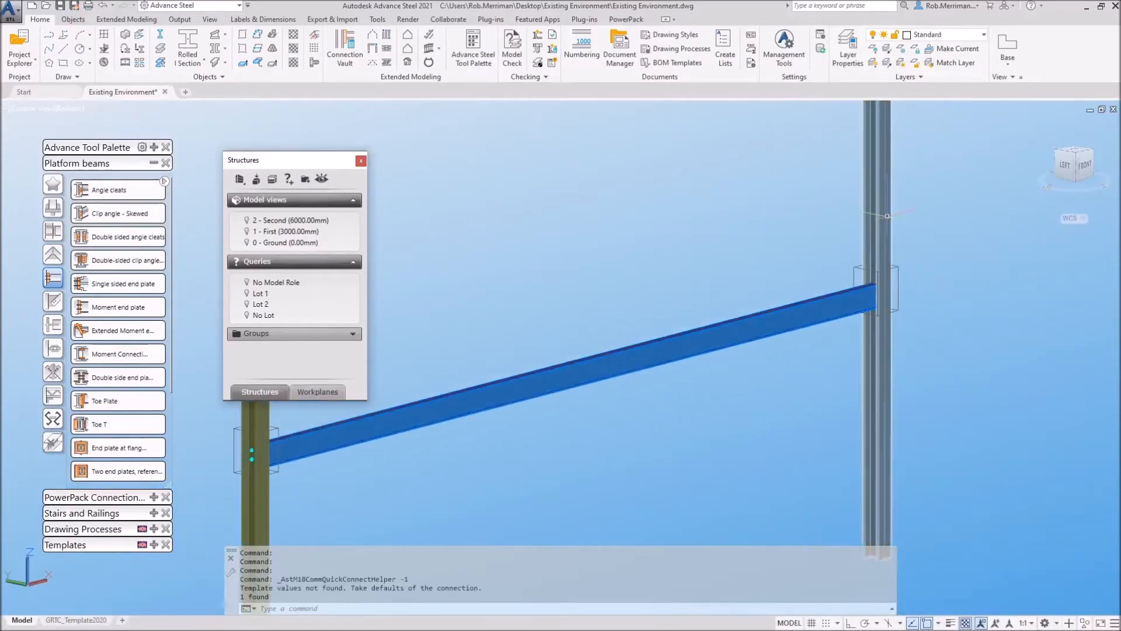
scroll(887, 216, down, 3)
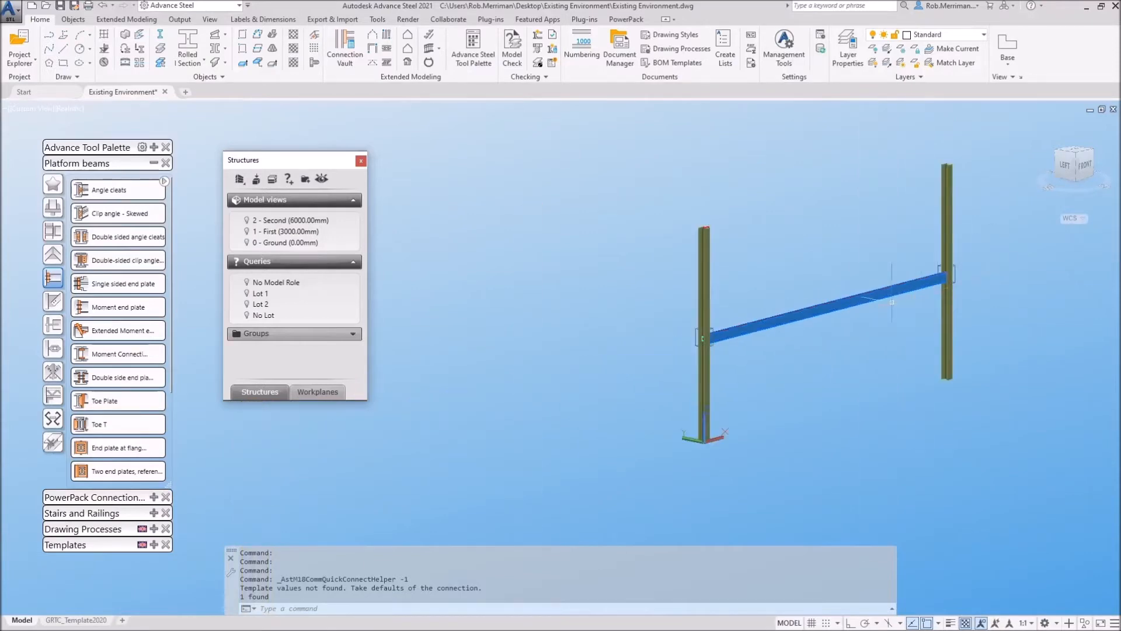
scroll(737, 333, up, 6)
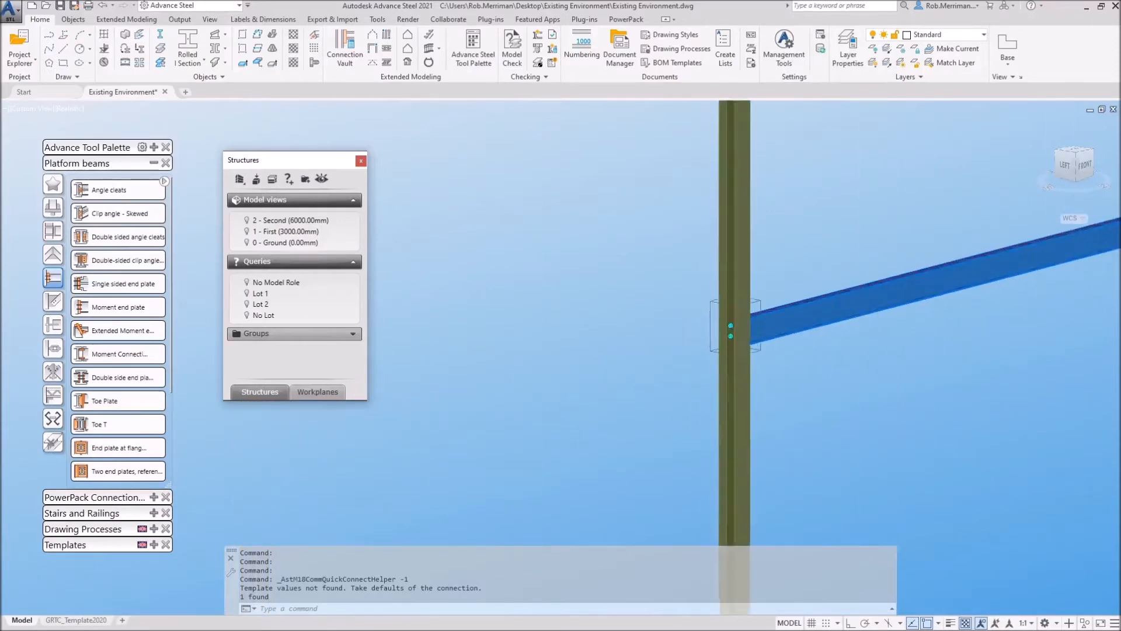
shift+middle_drag(986, 266, 672, 278)
double_click(910, 169)
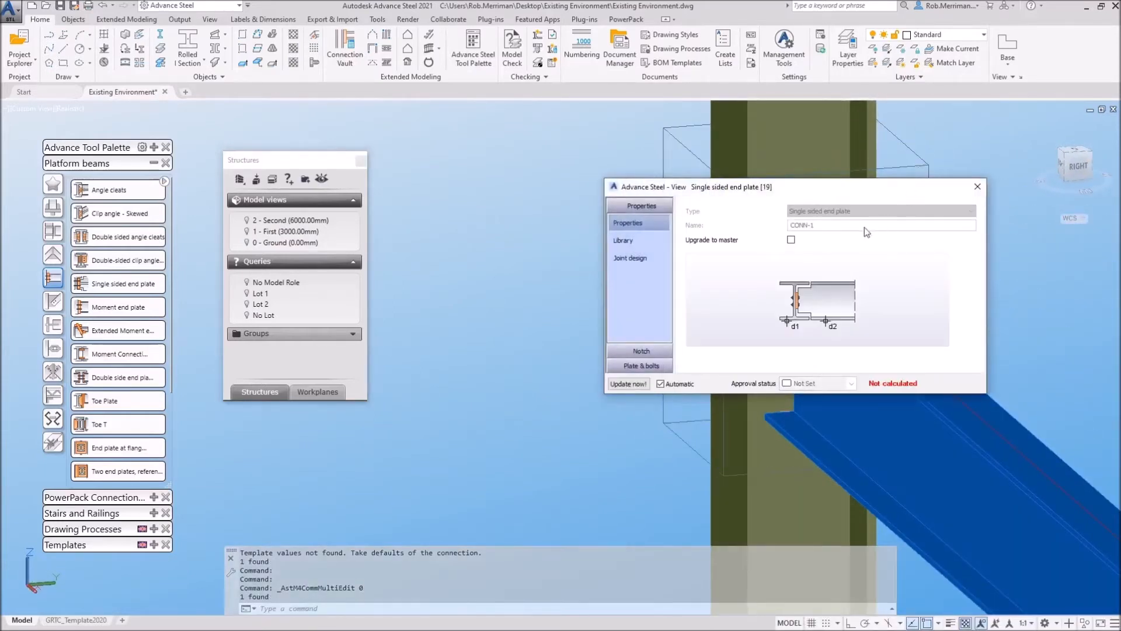
click(978, 187)
scroll(622, 231, down, 8)
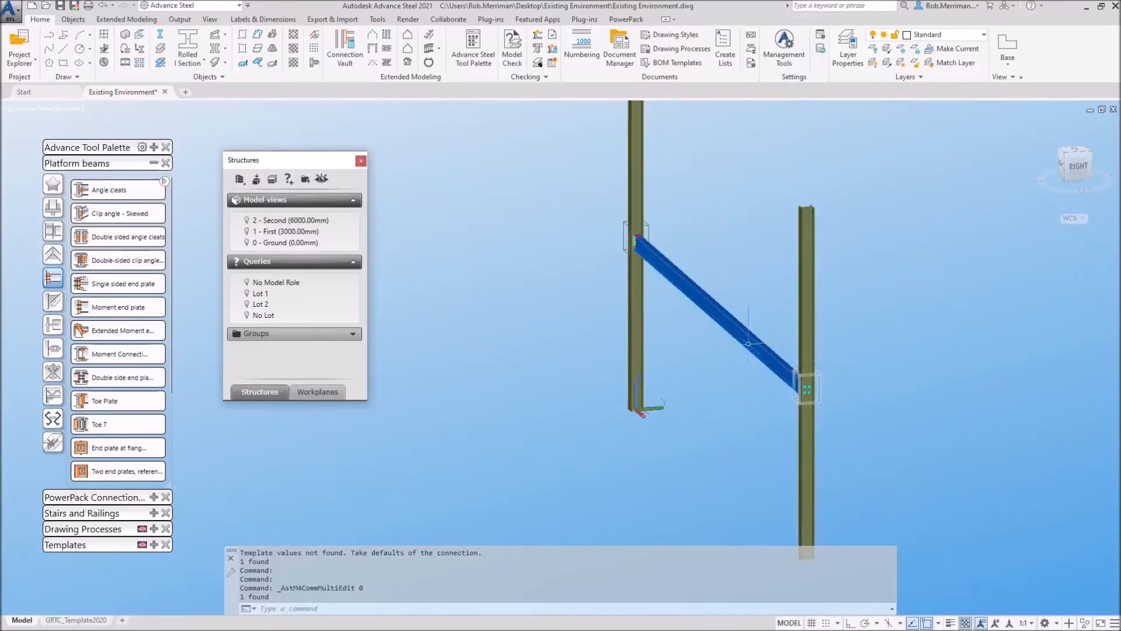
scroll(631, 229, up, 10)
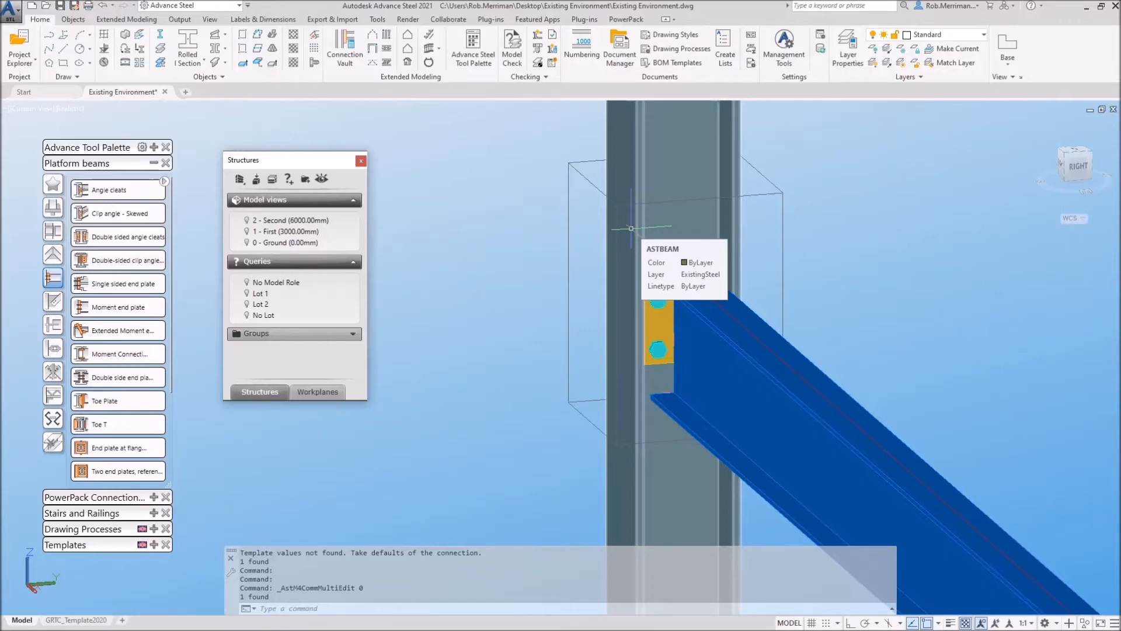
scroll(414, 260, down, 4)
key(Escape)
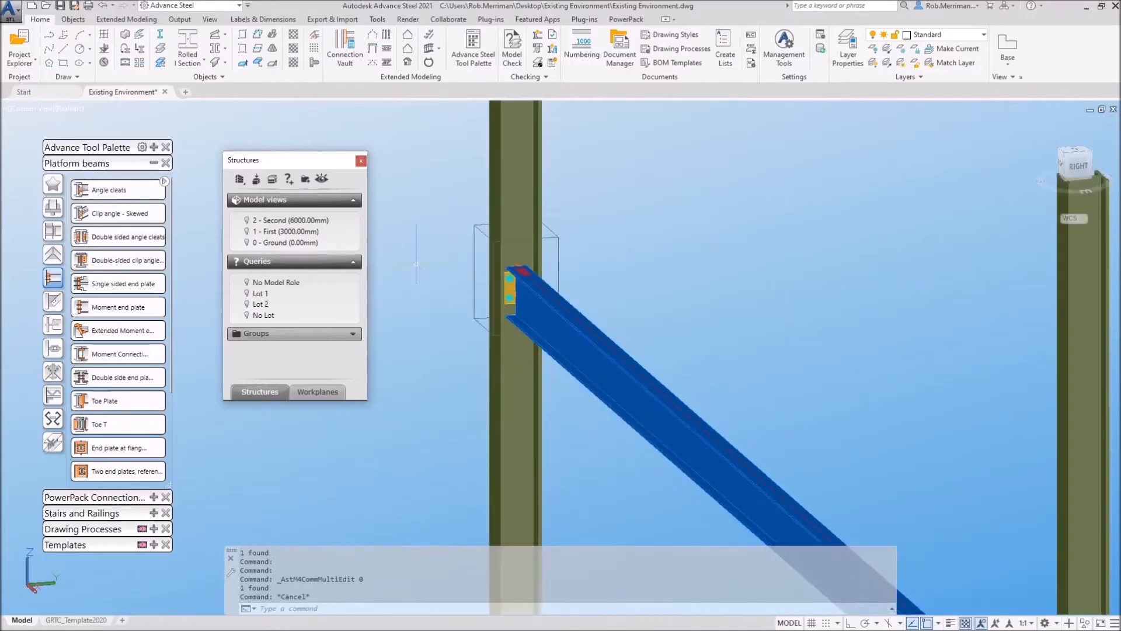
Return to a 3D view of the whole frame, run a collision check on the model and close the notifications.
shift+middle_drag(540, 270, 638, 369)
scroll(637, 370, down, 5)
click(835, 414)
click(541, 280)
key(Escape)
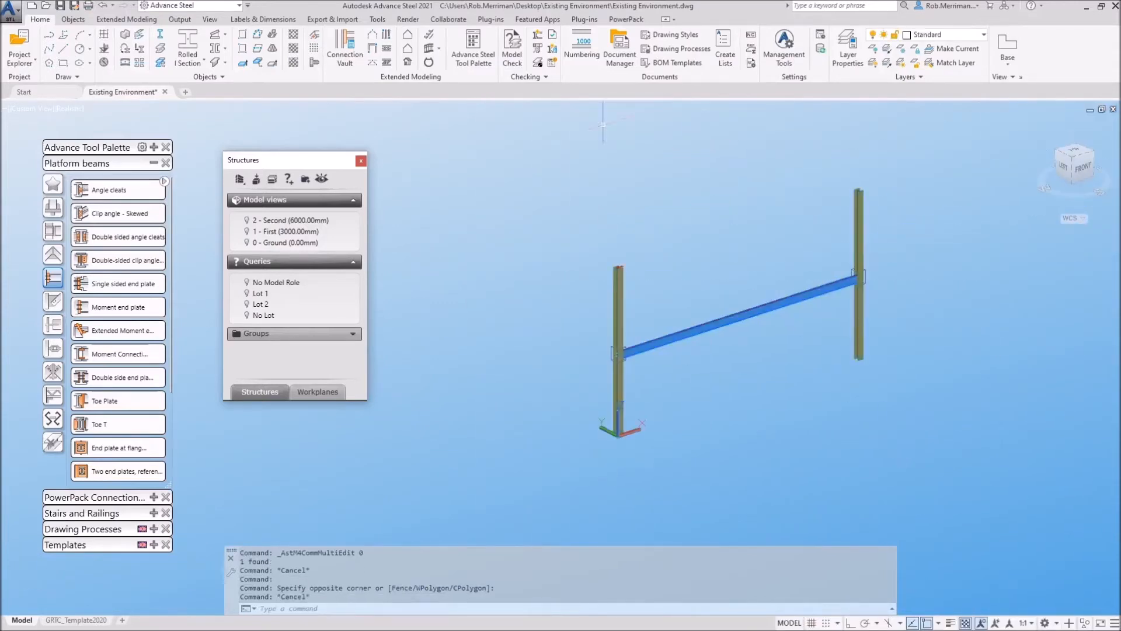
click(538, 35)
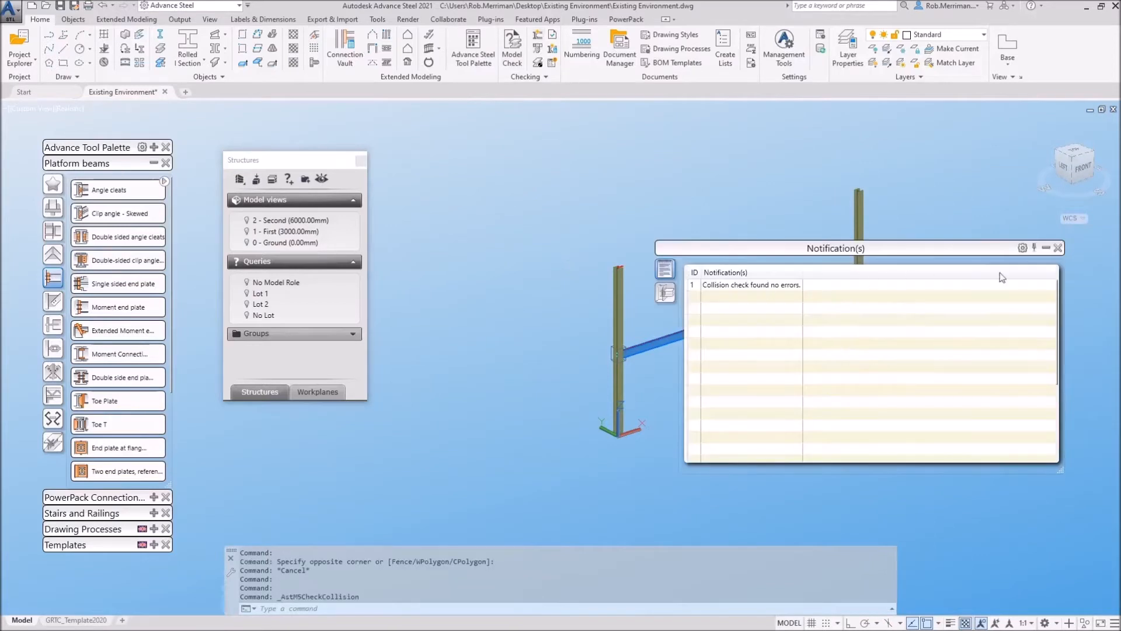
click(1057, 247)
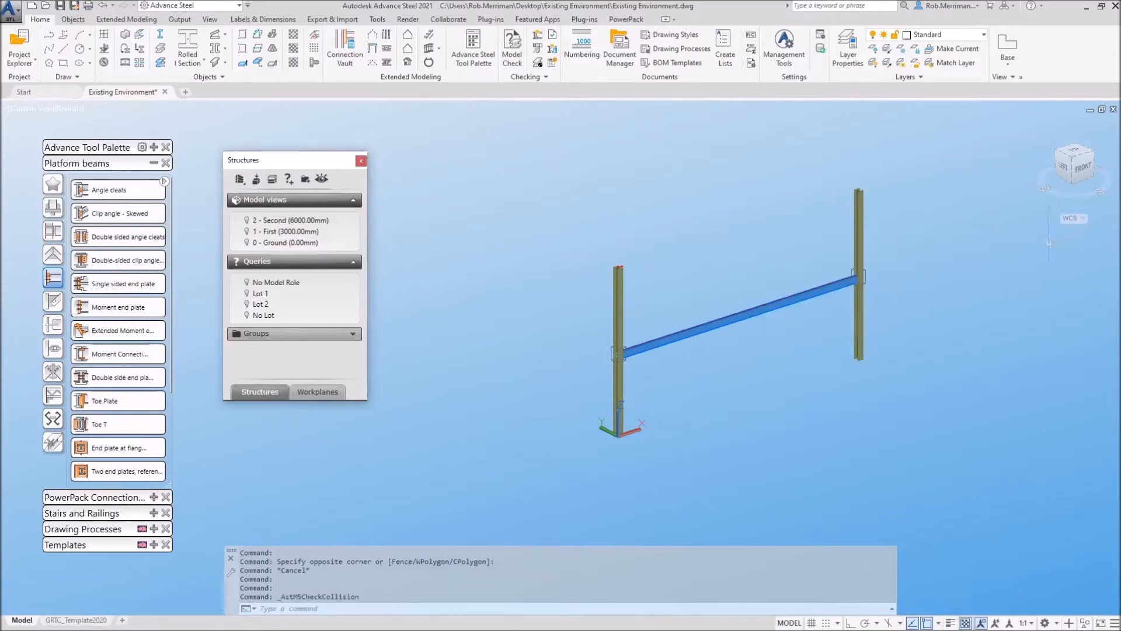
Close the Structures window and run Numbering on the model with the default settings.
click(361, 160)
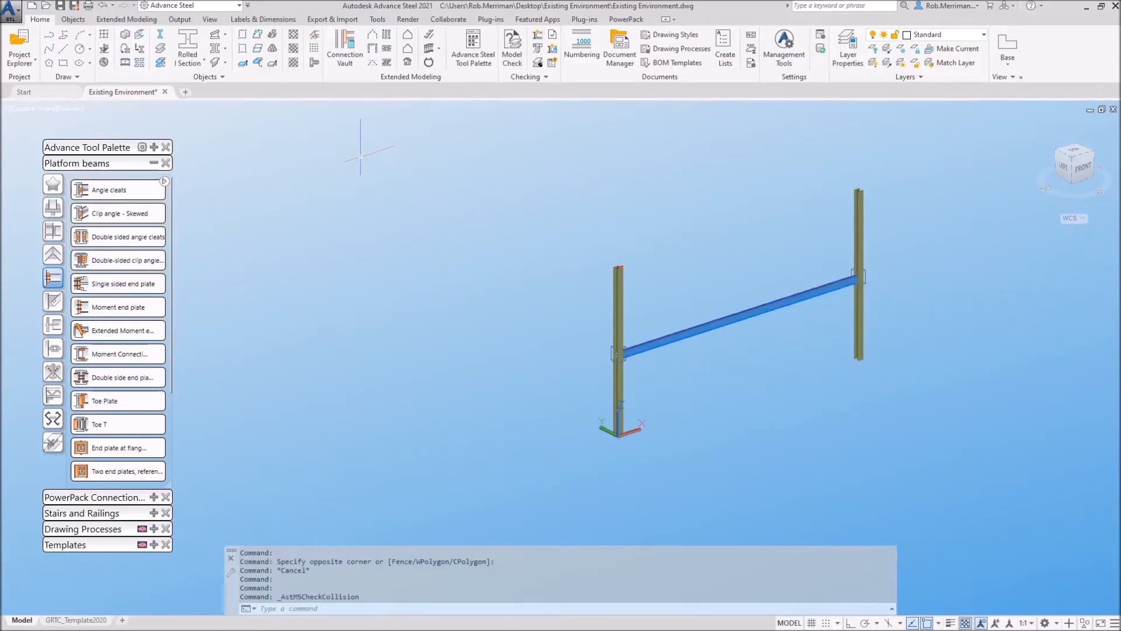
click(582, 48)
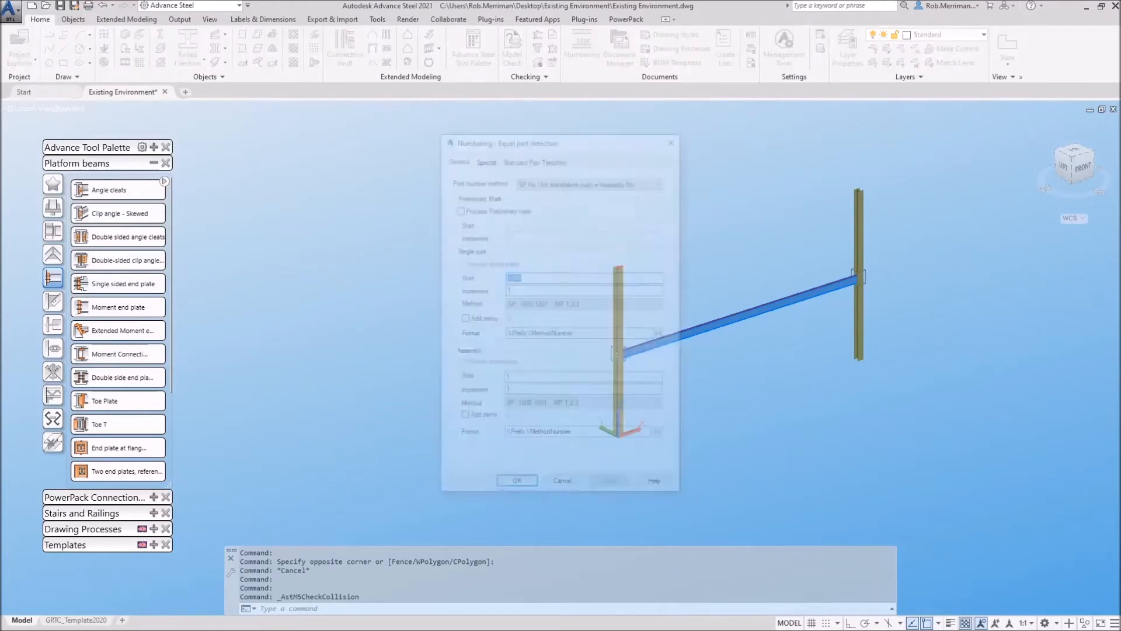
click(514, 487)
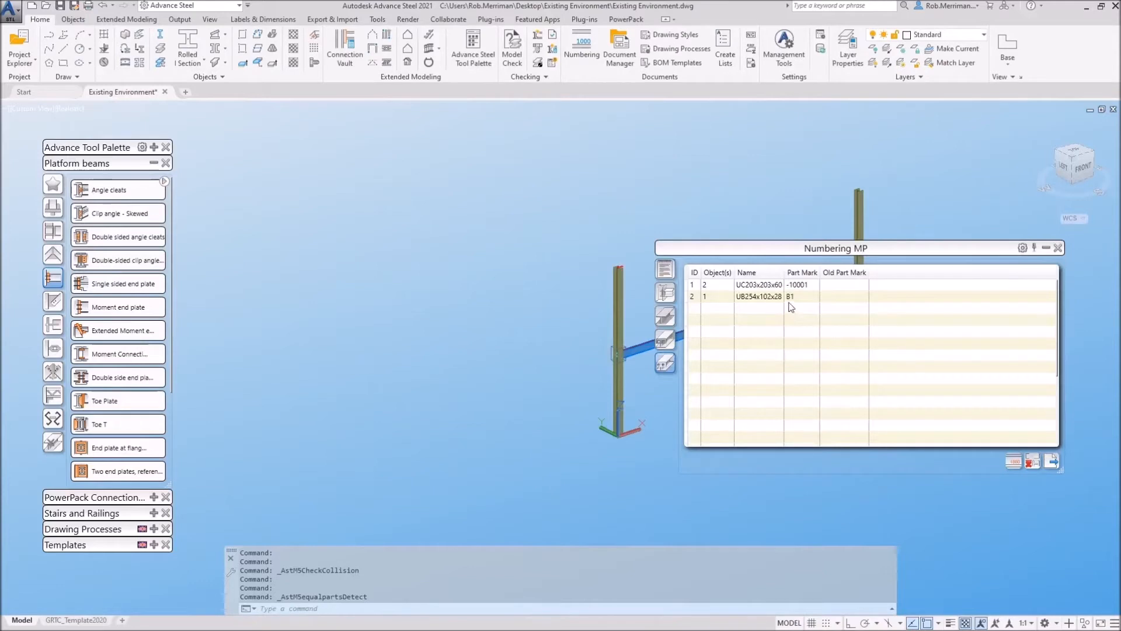
Highlight the UB254x102x28 and the UC203x203x60 main parts from the numbering results in the model, and close the results.
click(771, 296)
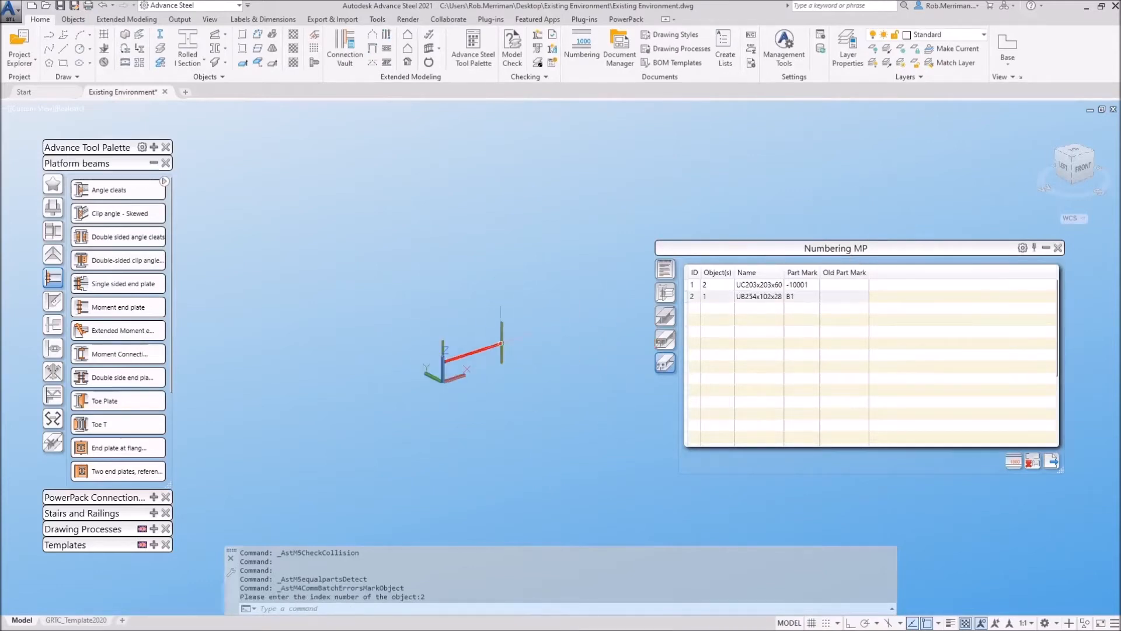
click(772, 286)
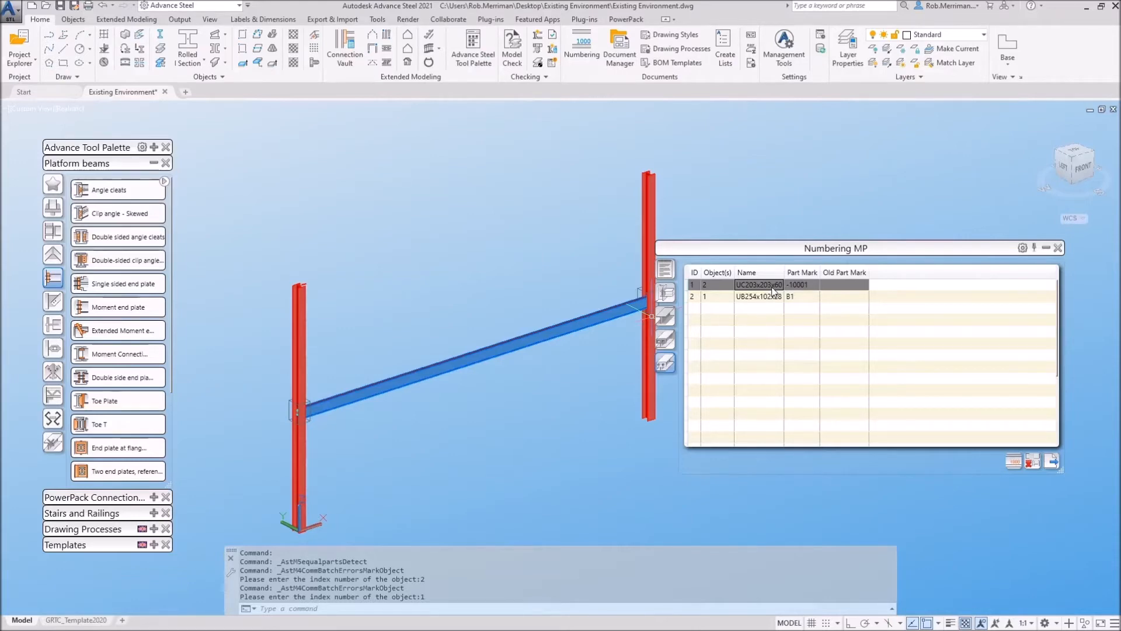
click(1057, 247)
scroll(608, 266, down, 2)
key(Escape)
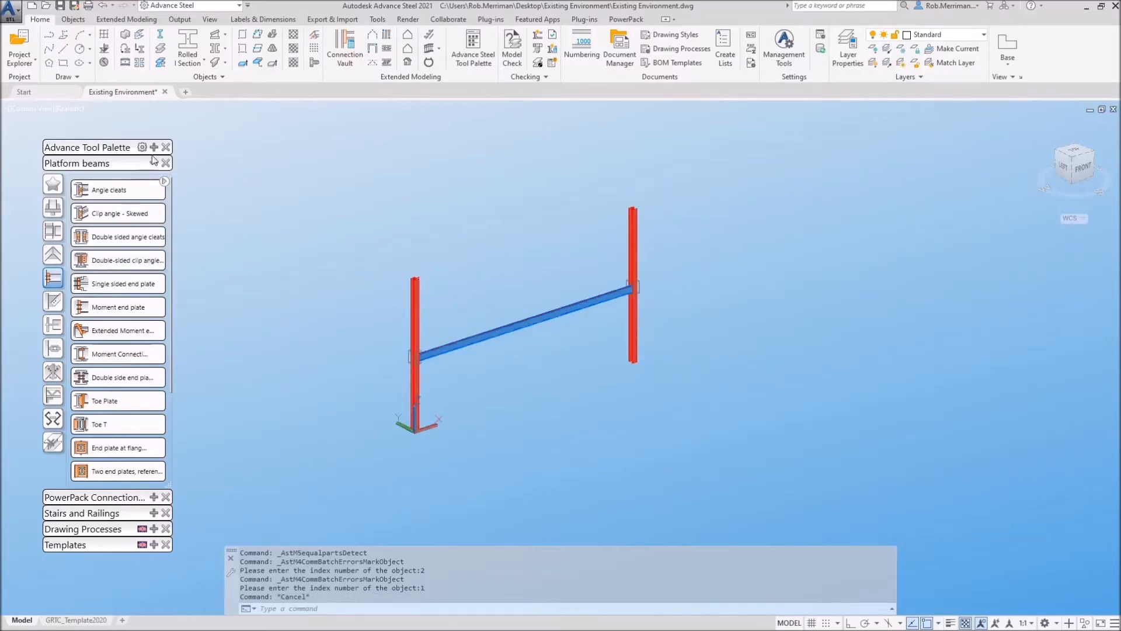
Clear the red marking from the highlighted columns using the selection tools.
click(153, 147)
click(53, 266)
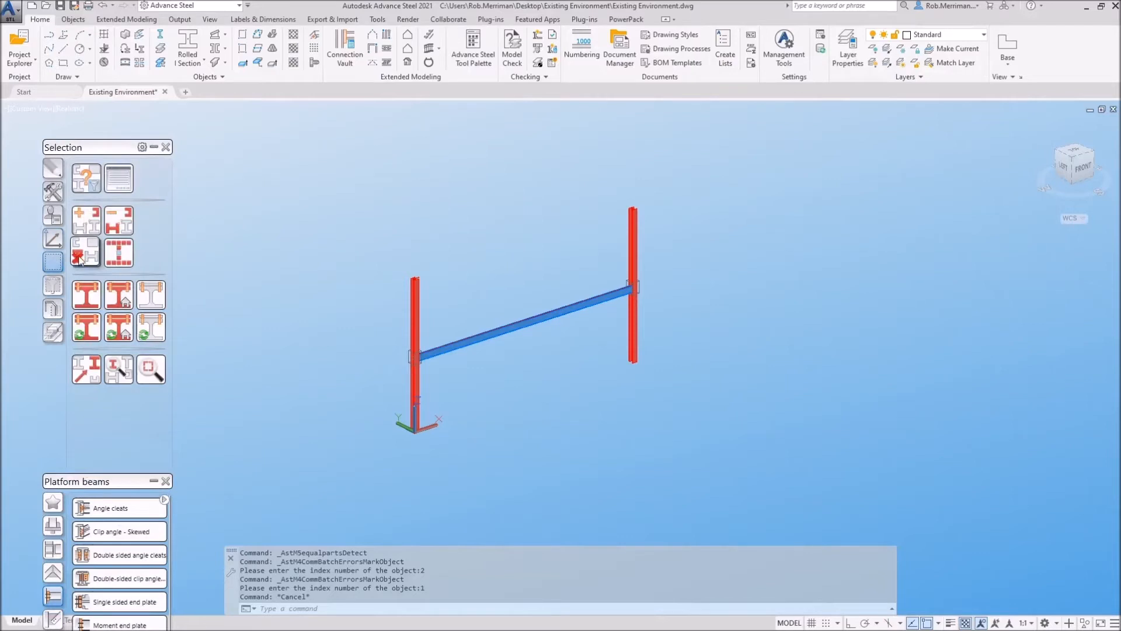
click(87, 254)
click(155, 148)
click(153, 163)
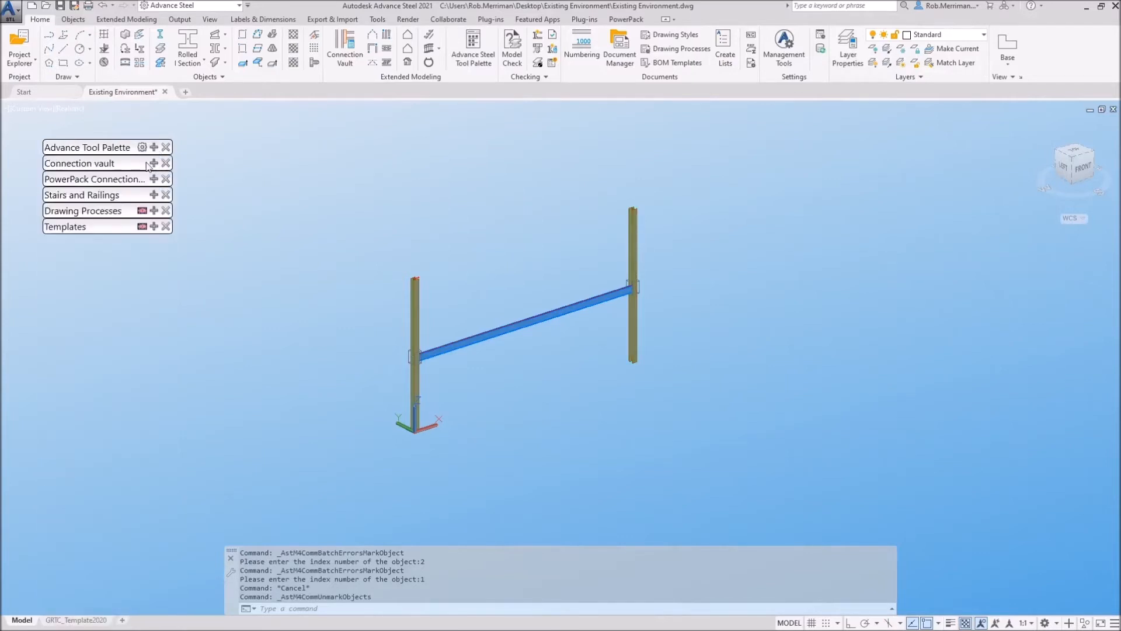
Run the All Assemblies A3-A1 - Single drawing process for all main parts with default process properties, and save the model.
click(153, 210)
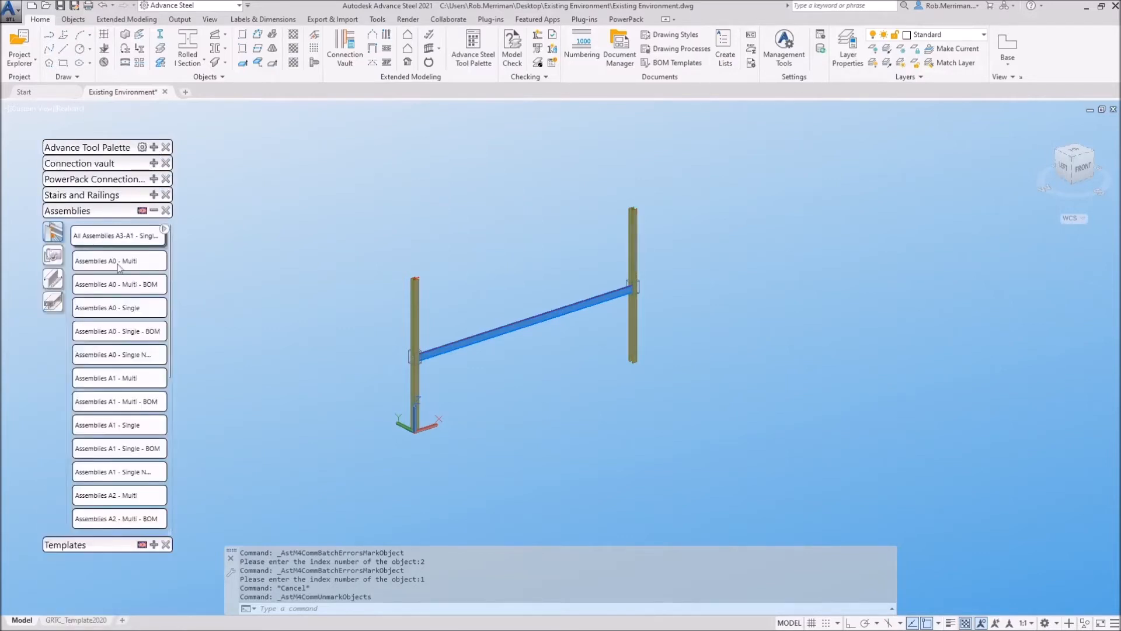
click(105, 236)
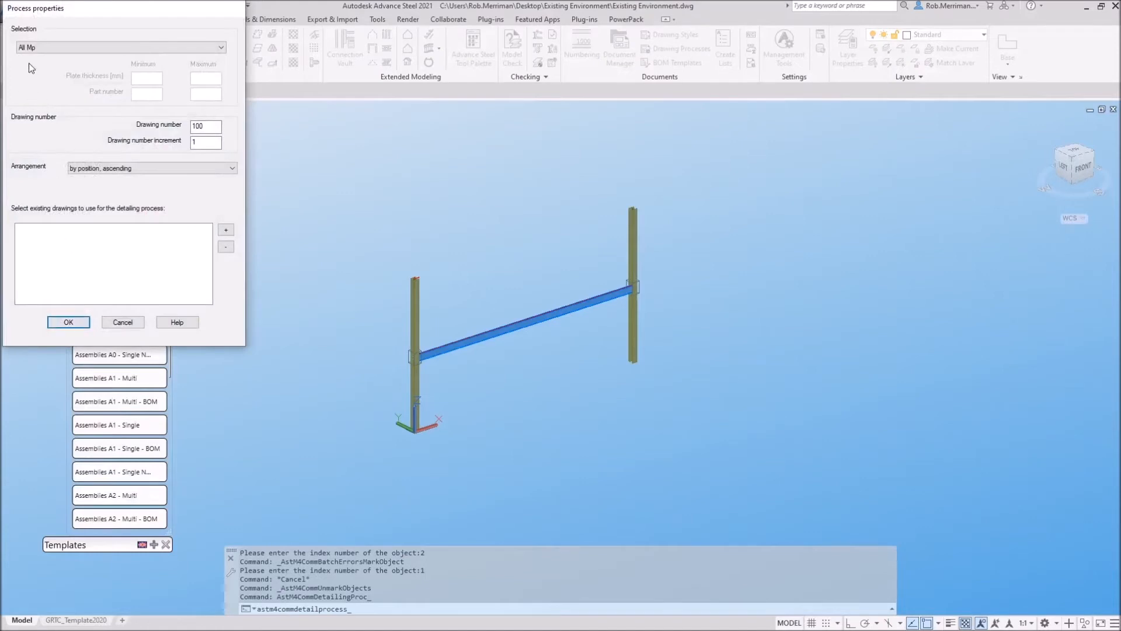
click(78, 322)
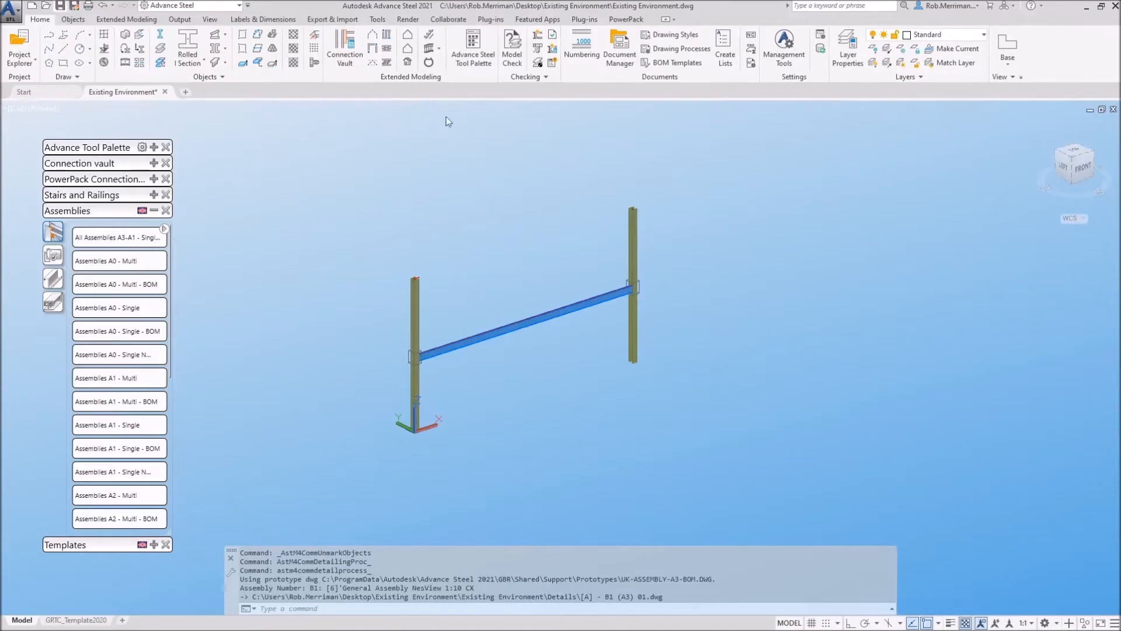
key(ctrl+s)
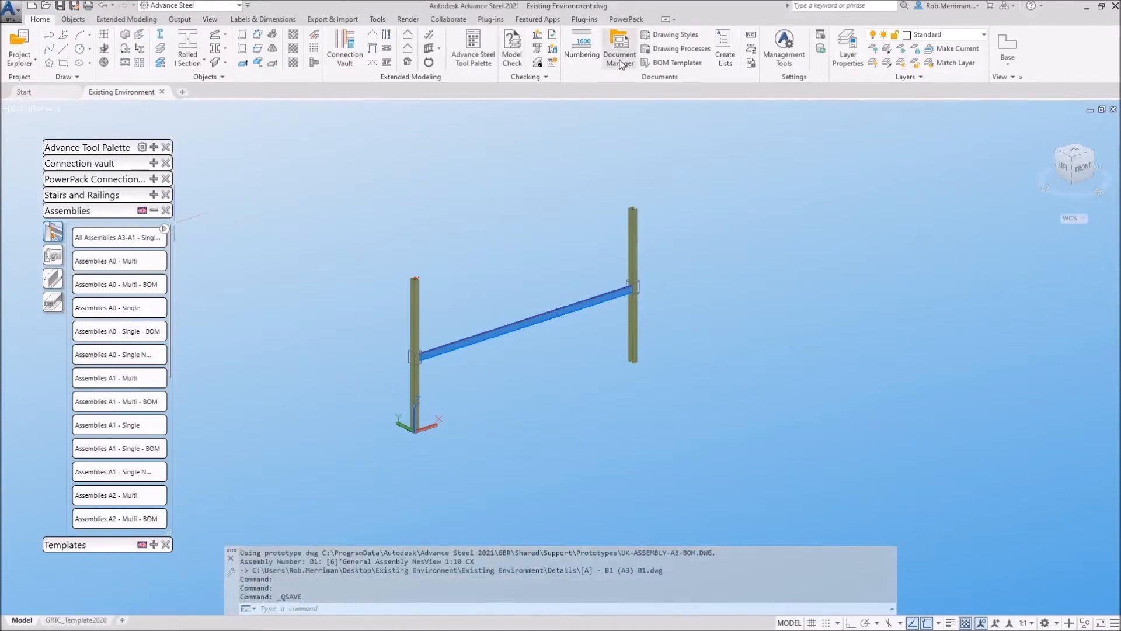
Preview the up-to-date detail drawing [A] - B1 (A3) 01.dwg in Document Manager and close the manager.
click(620, 48)
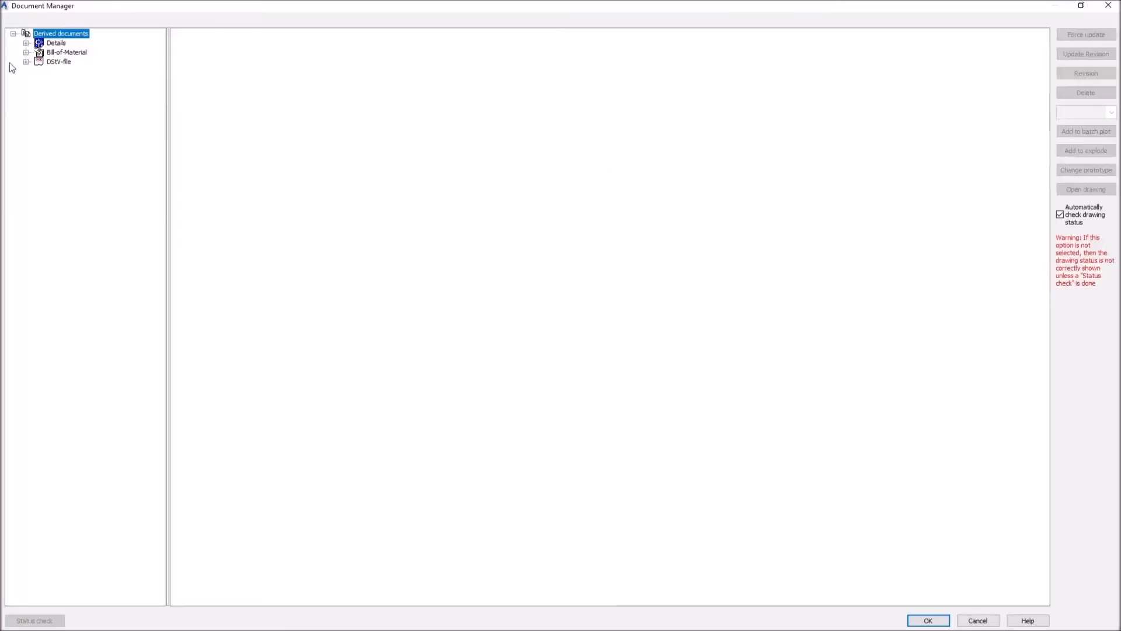
click(26, 44)
click(39, 52)
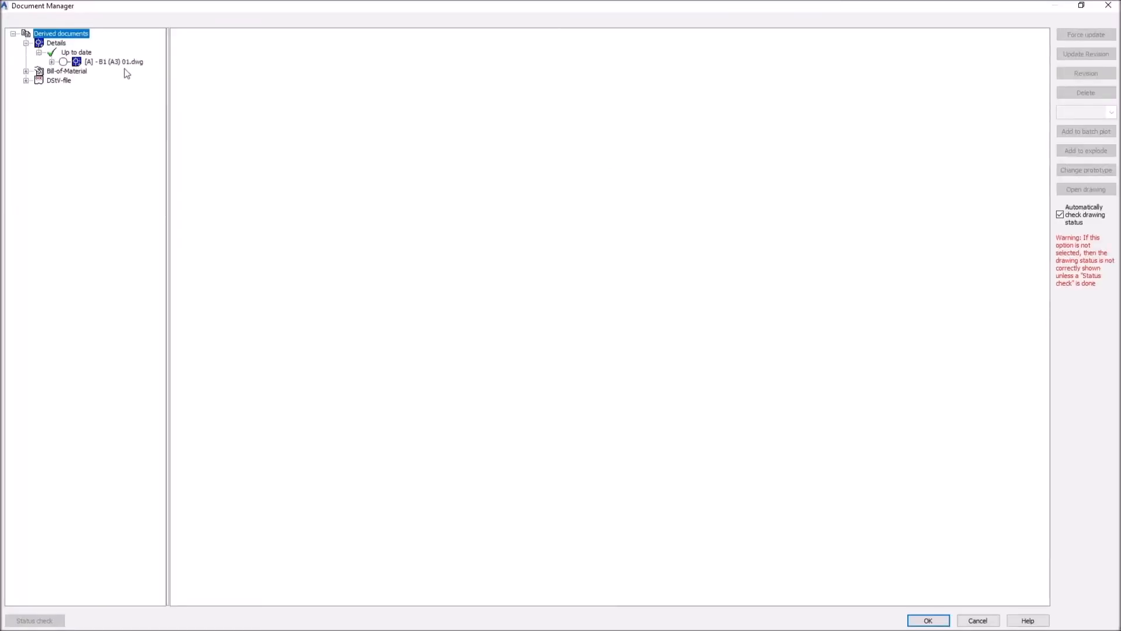
click(118, 62)
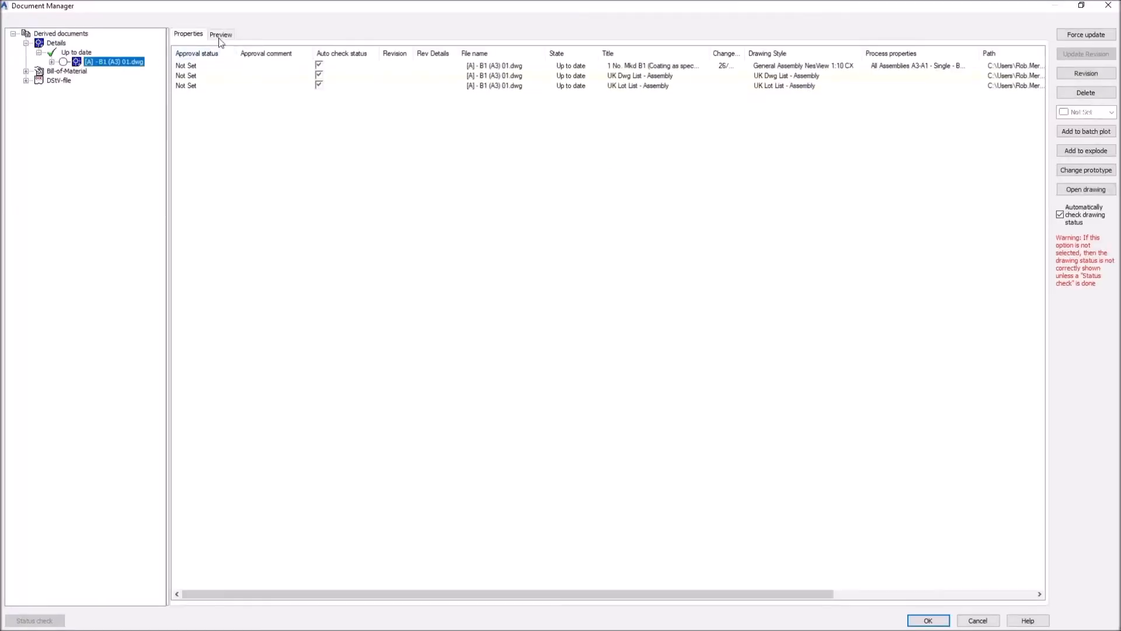
click(221, 33)
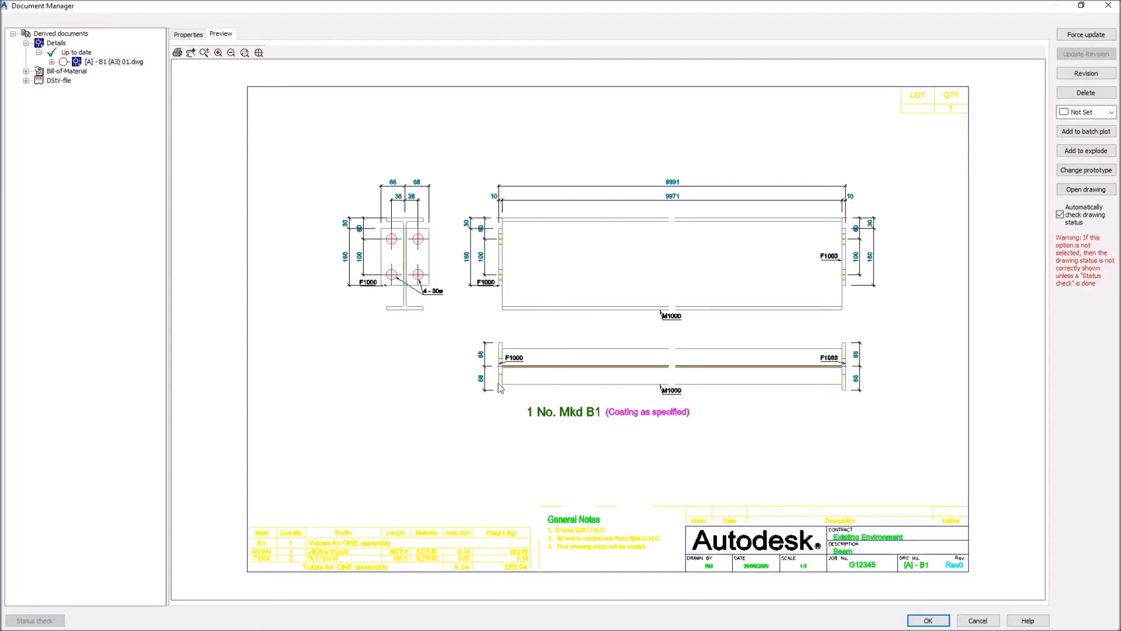
click(1109, 5)
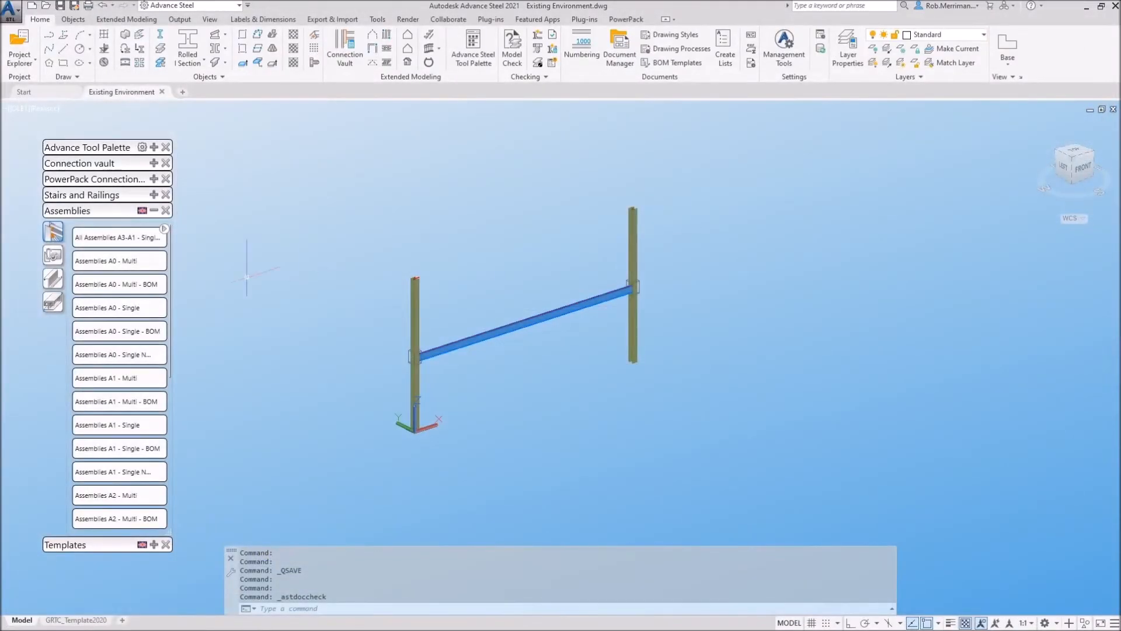
Generate the UK Material List from the structured lists, review it, and close it without saving the report.
click(153, 210)
click(153, 226)
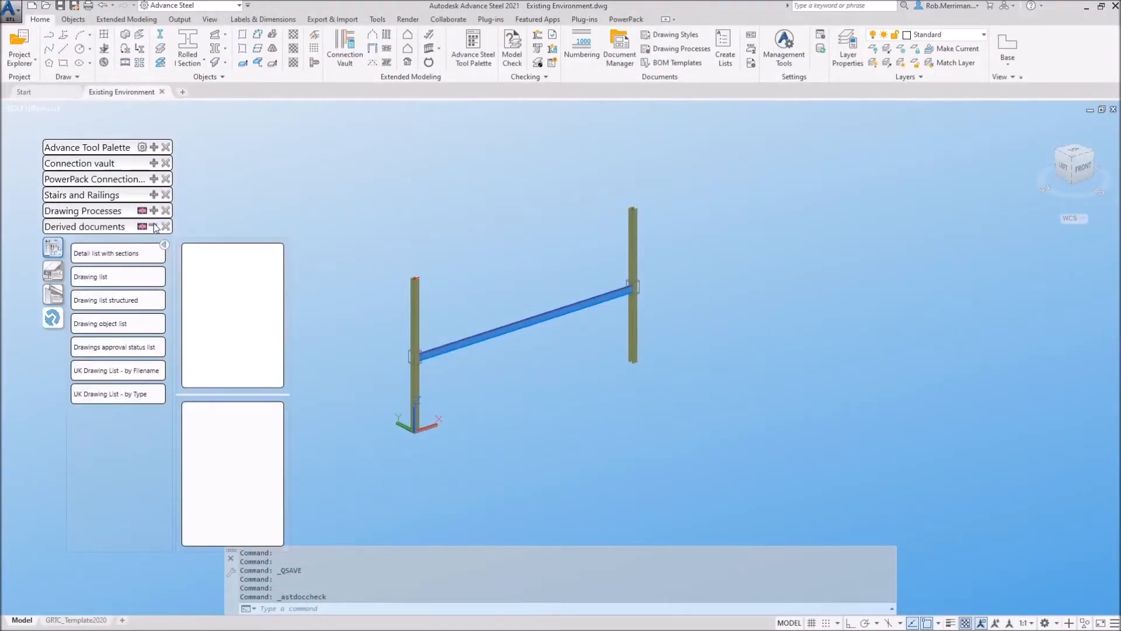
scroll(97, 374, down, 4)
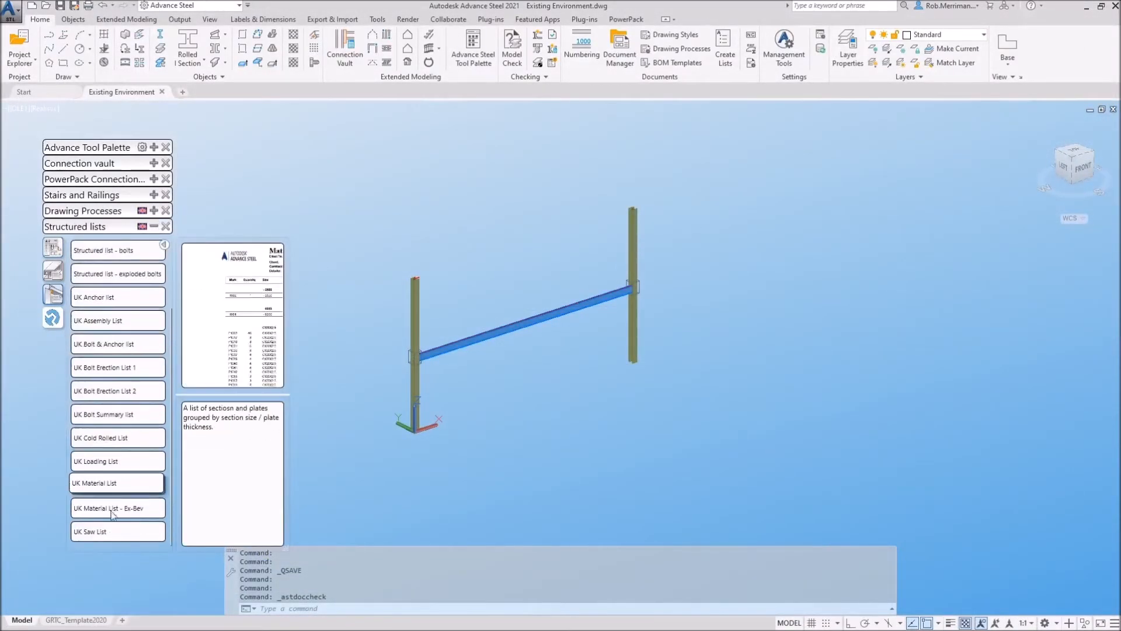
click(120, 483)
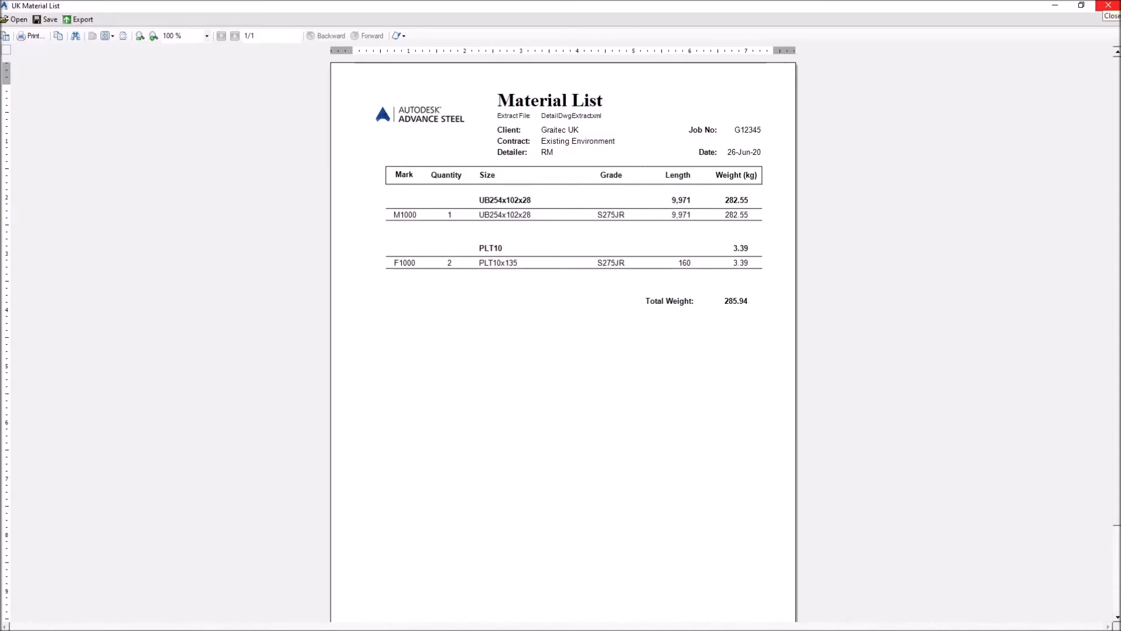
click(1107, 6)
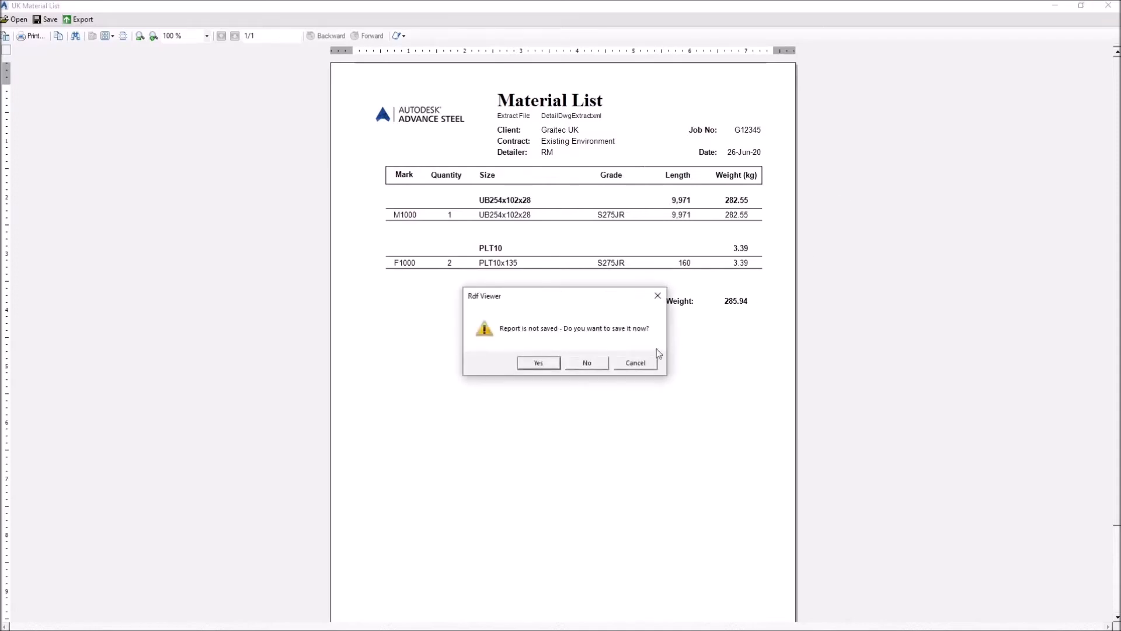
click(587, 367)
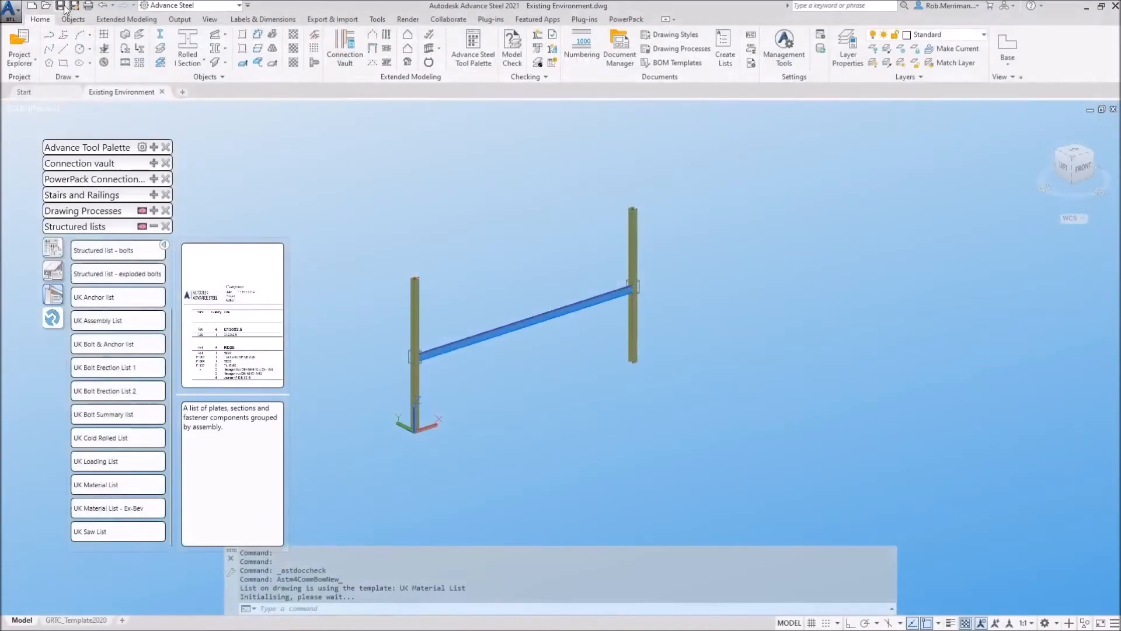
click(153, 226)
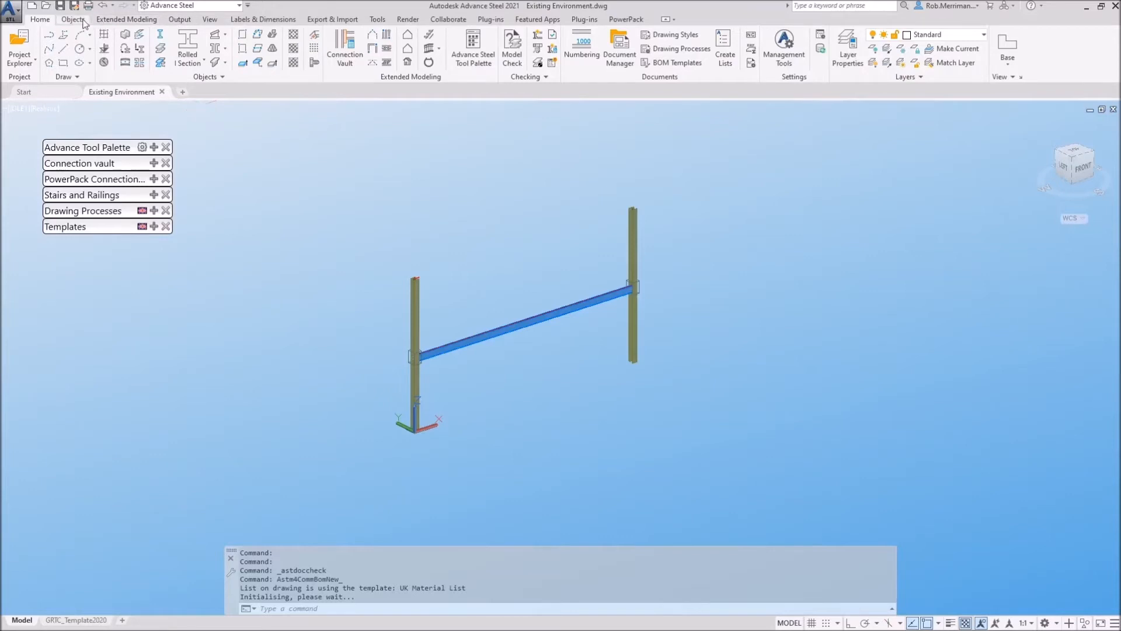
Open the Project Explorer and activate the Ground (0.00mm) model view.
click(82, 21)
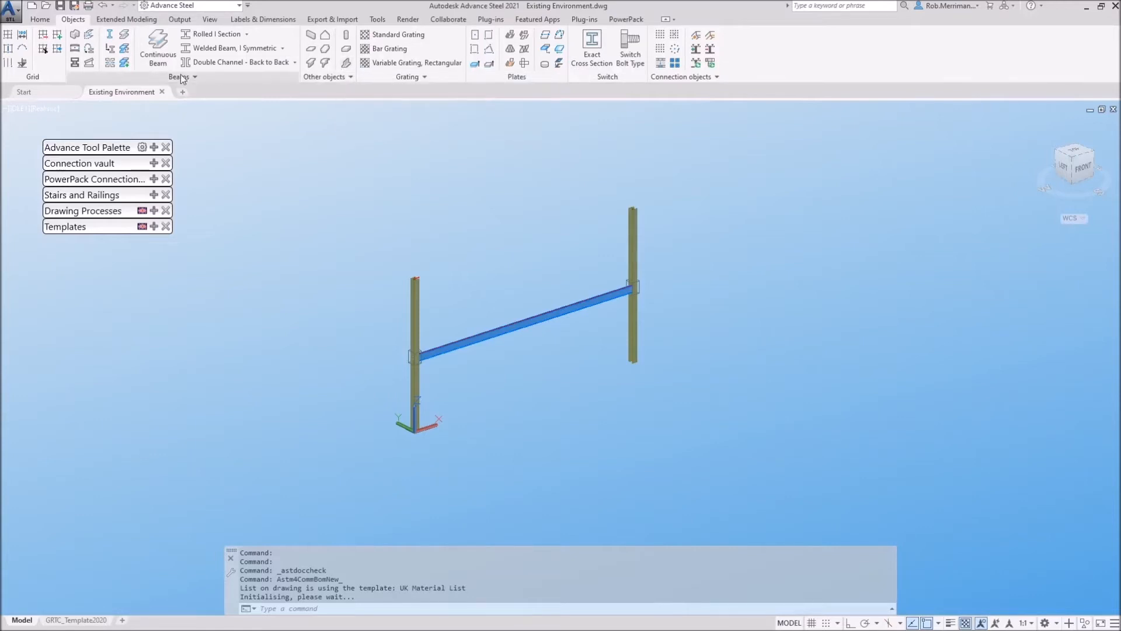
click(40, 19)
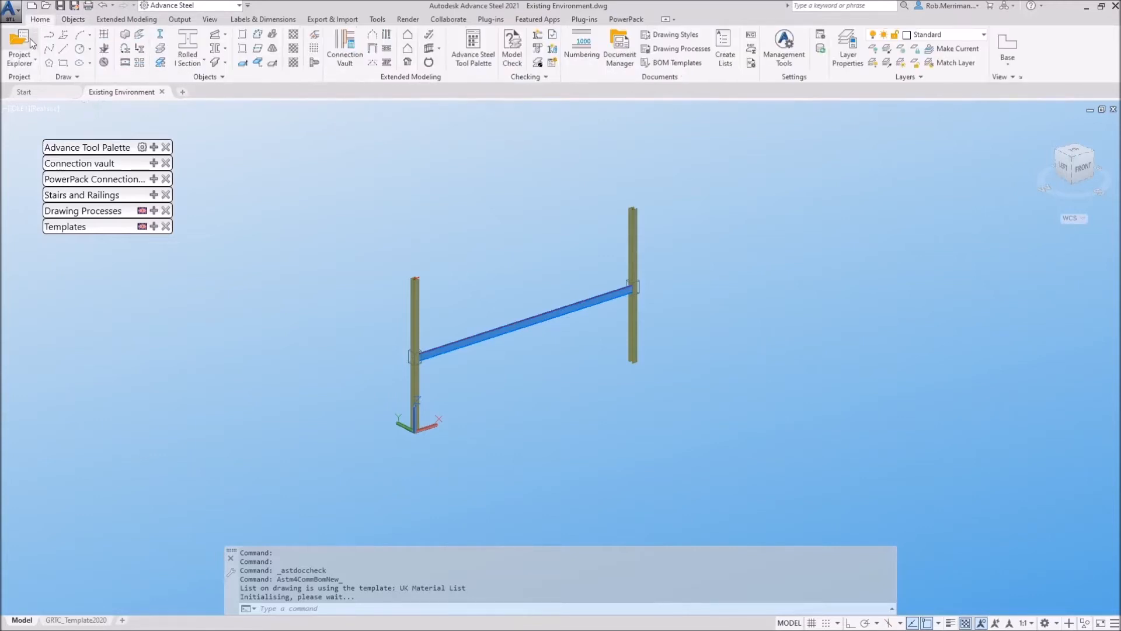
click(21, 42)
click(266, 242)
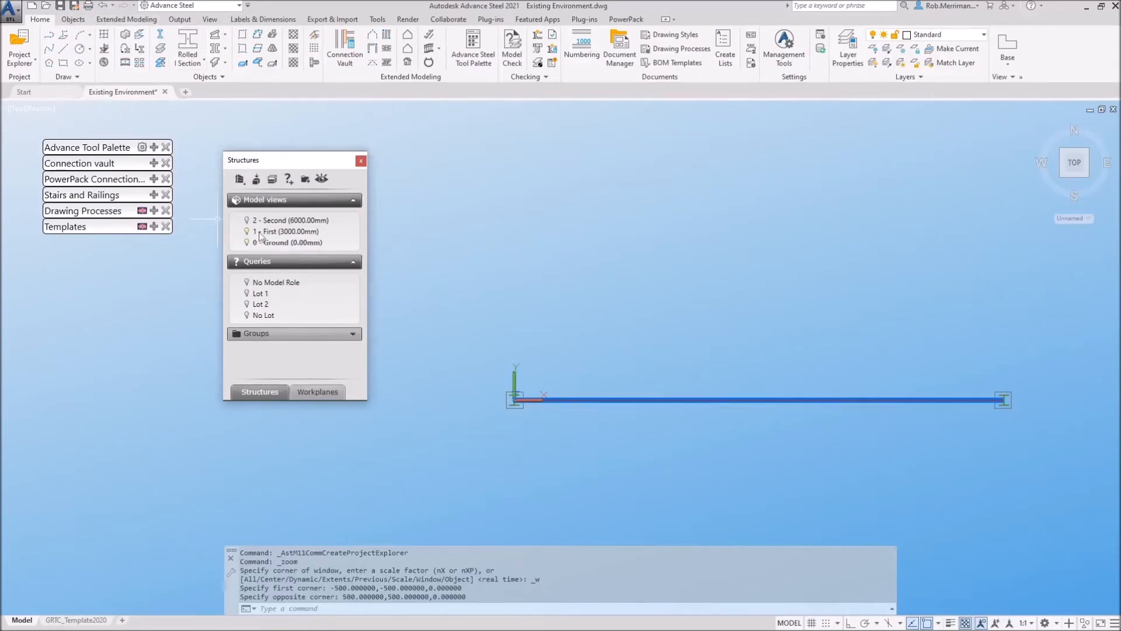
click(82, 22)
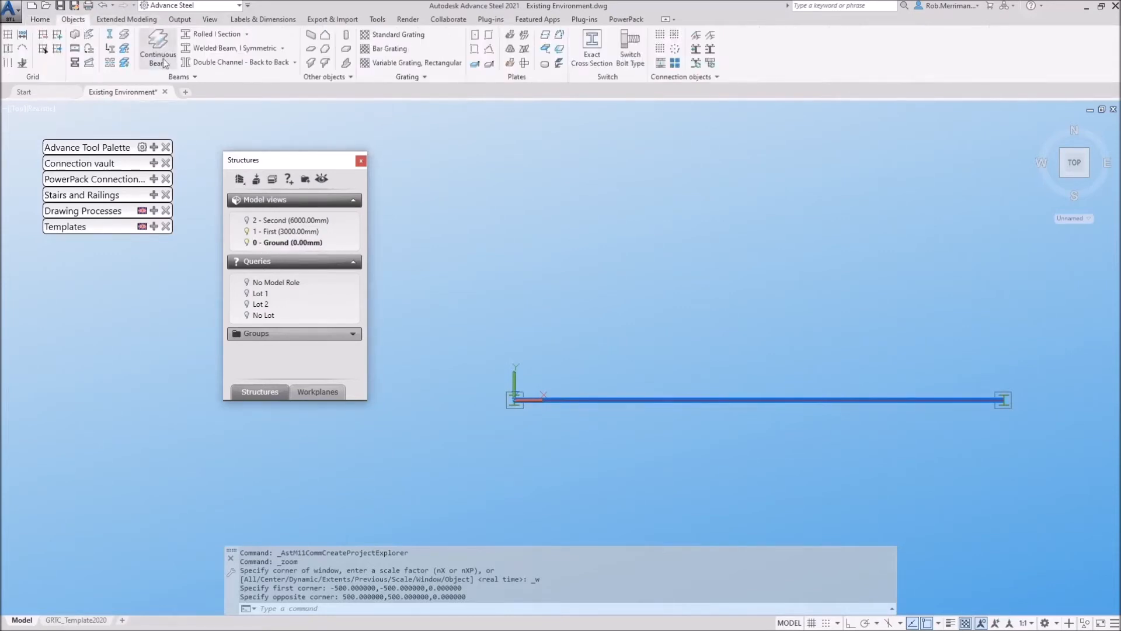
click(311, 34)
scroll(505, 400, up, 3)
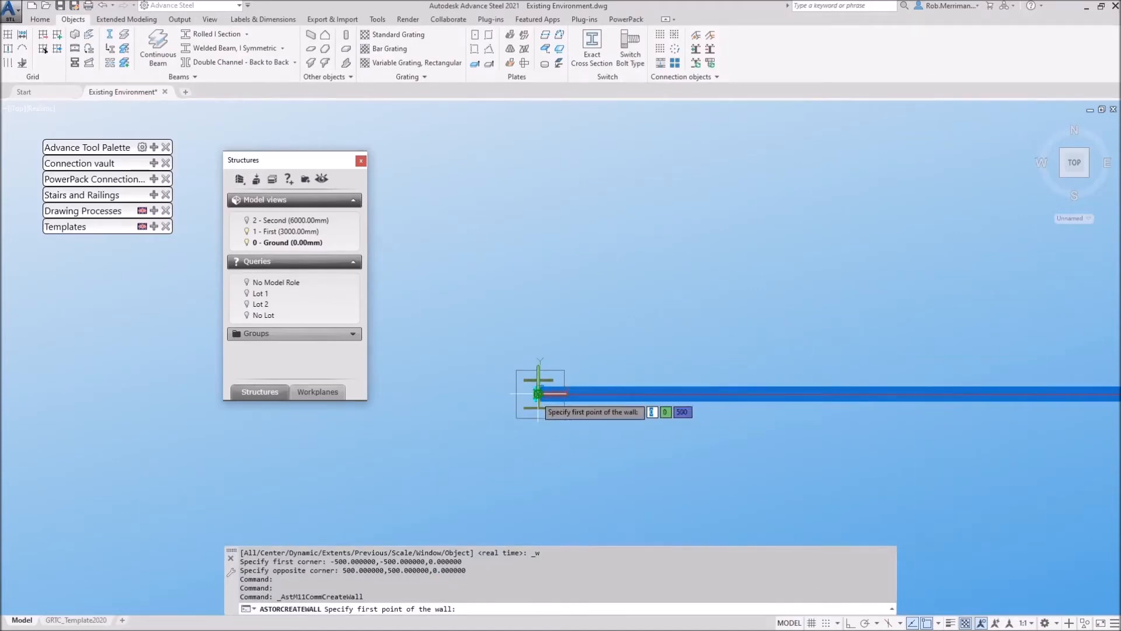
click(439, 393)
scroll(436, 405, down, 4)
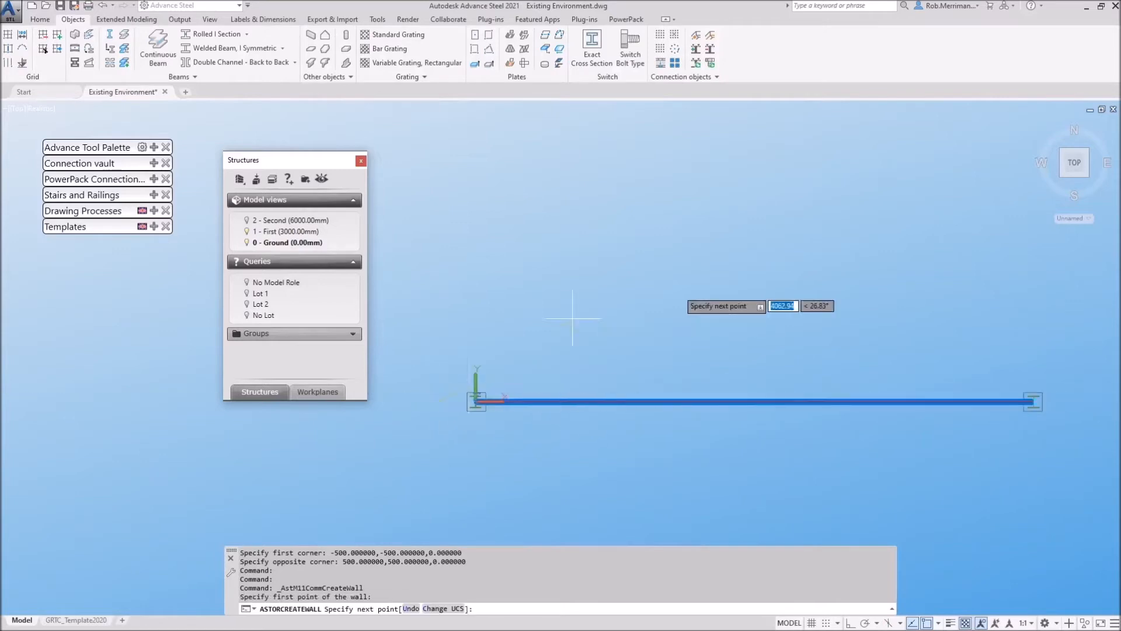
key(Escape)
Create a rectangular slab of 12000 by 10000 mm on the Ground level, starting outside the column at the origin in line with the beam.
click(310, 50)
scroll(529, 390, up, 5)
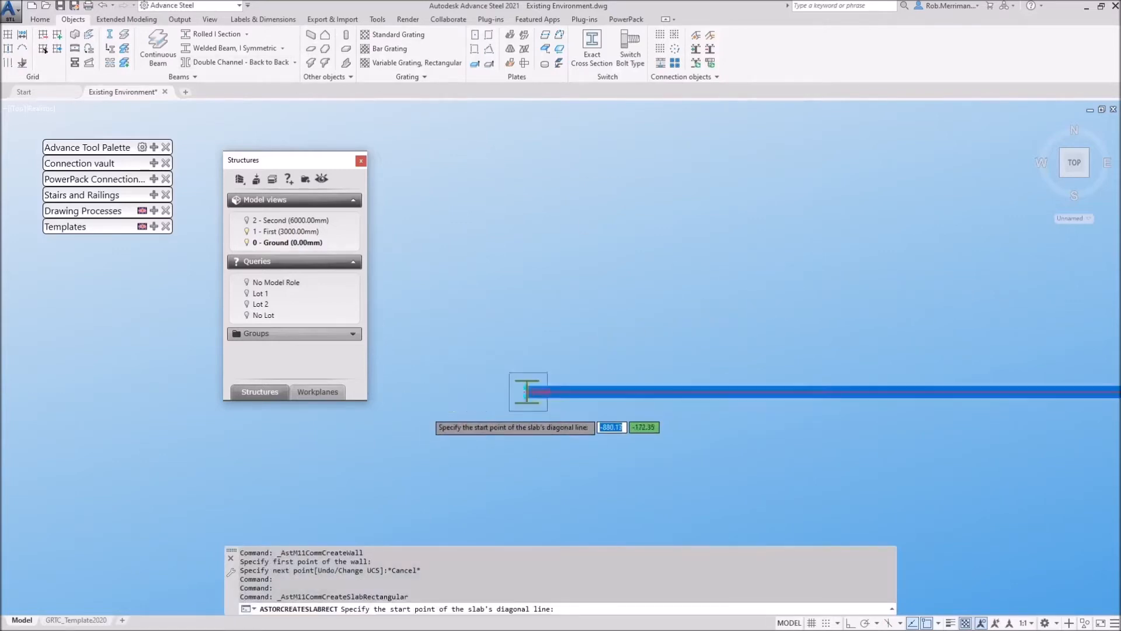
click(522, 353)
scroll(501, 389, down, 5)
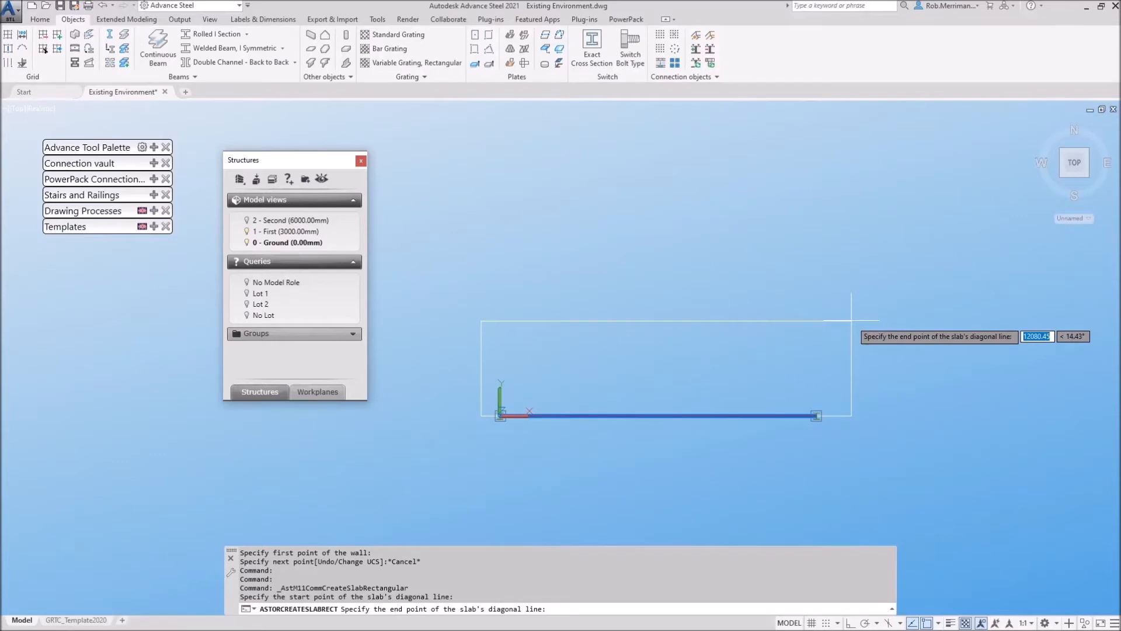
text(12)
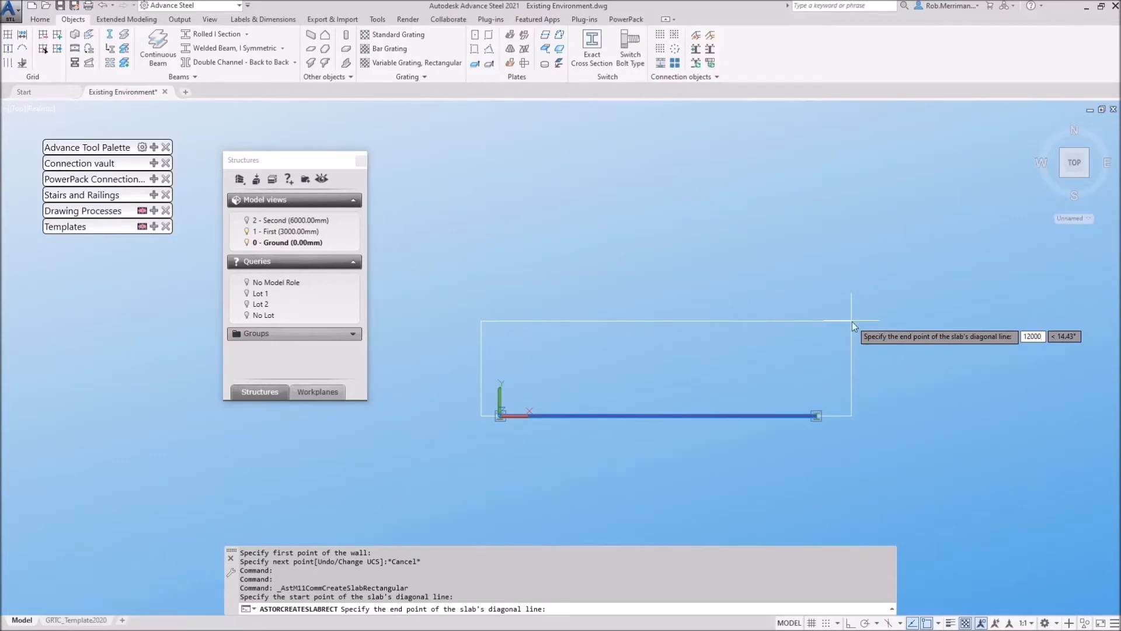
key(Tab)
text(10000)
key(Return)
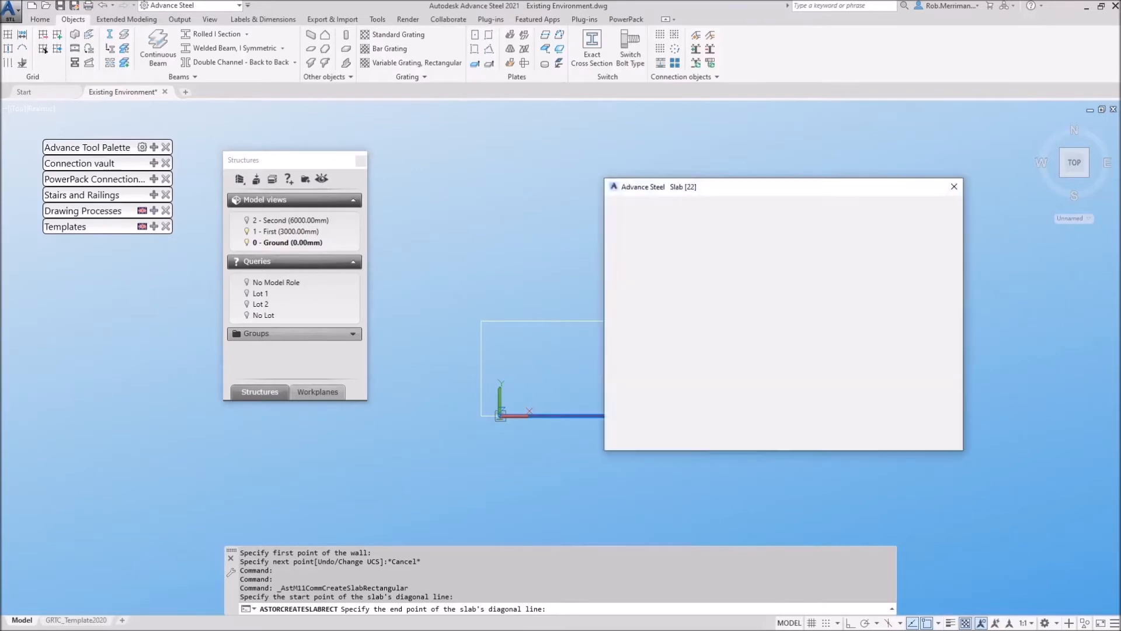
click(955, 187)
shift+middle_drag(678, 380, 666, 215)
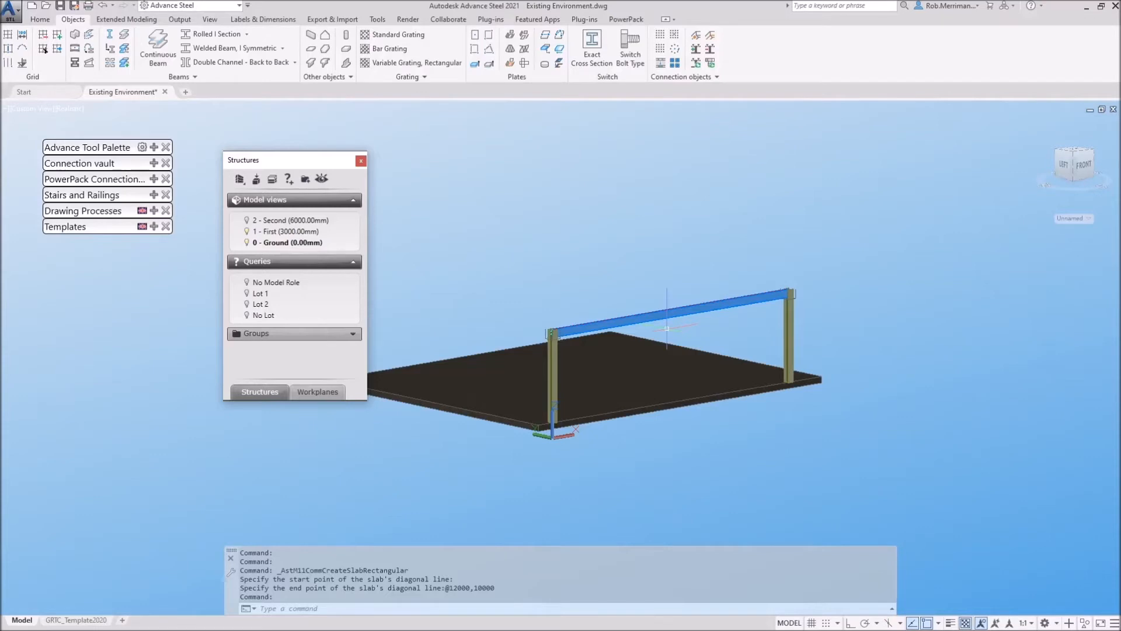
Activate the First (3000.00mm) model view and show the Ground level together with it.
double_click(282, 232)
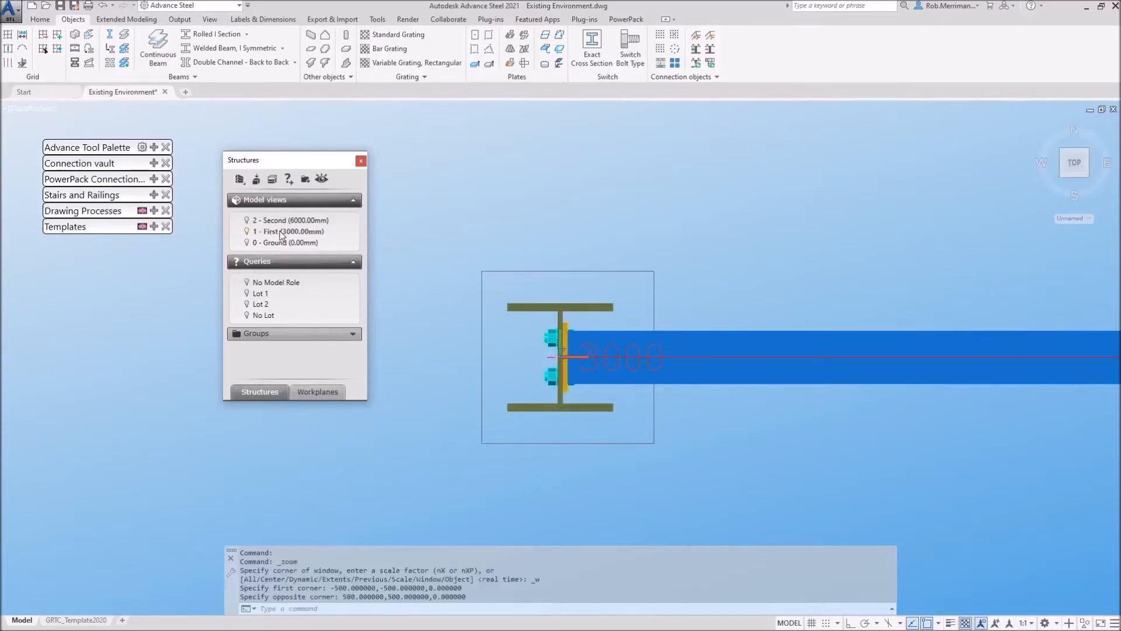
click(246, 242)
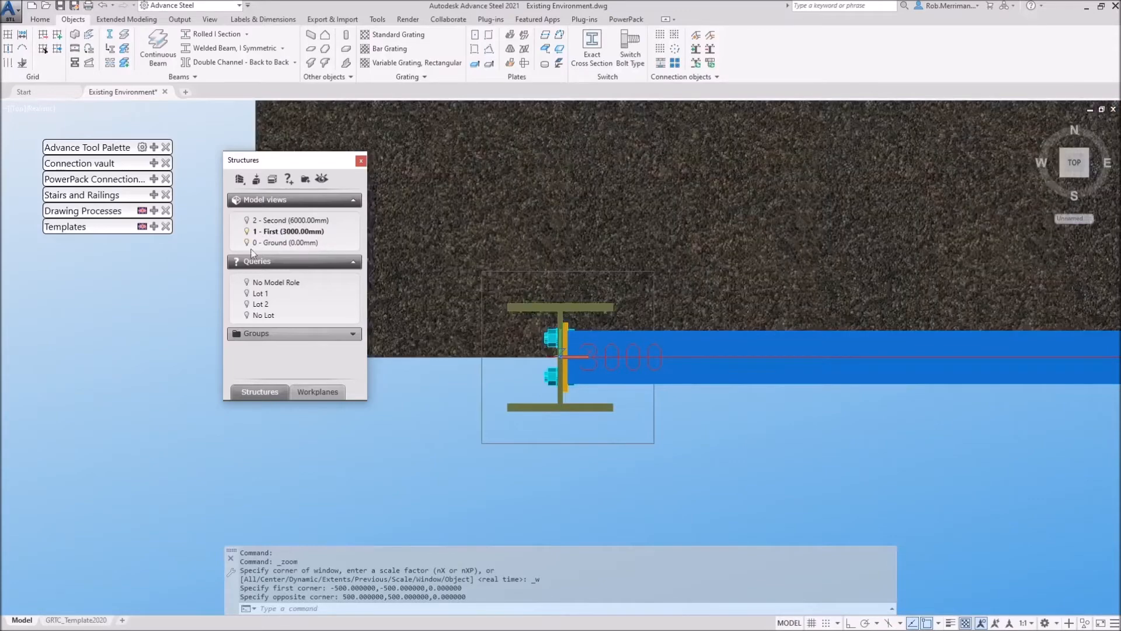
scroll(608, 497, down, 6)
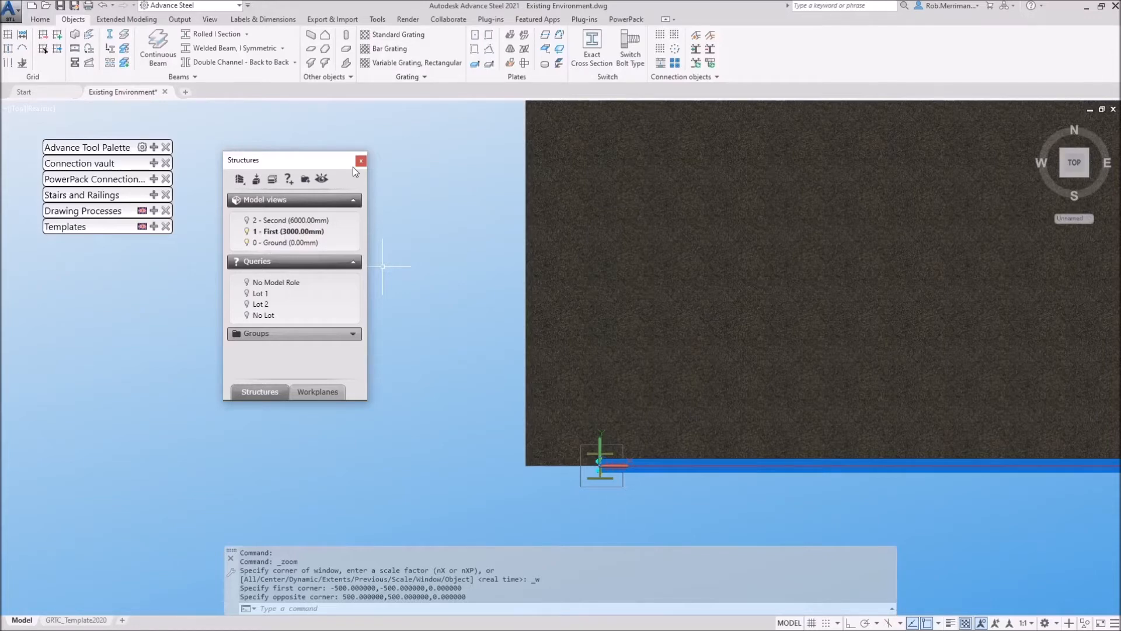
click(312, 50)
click(598, 470)
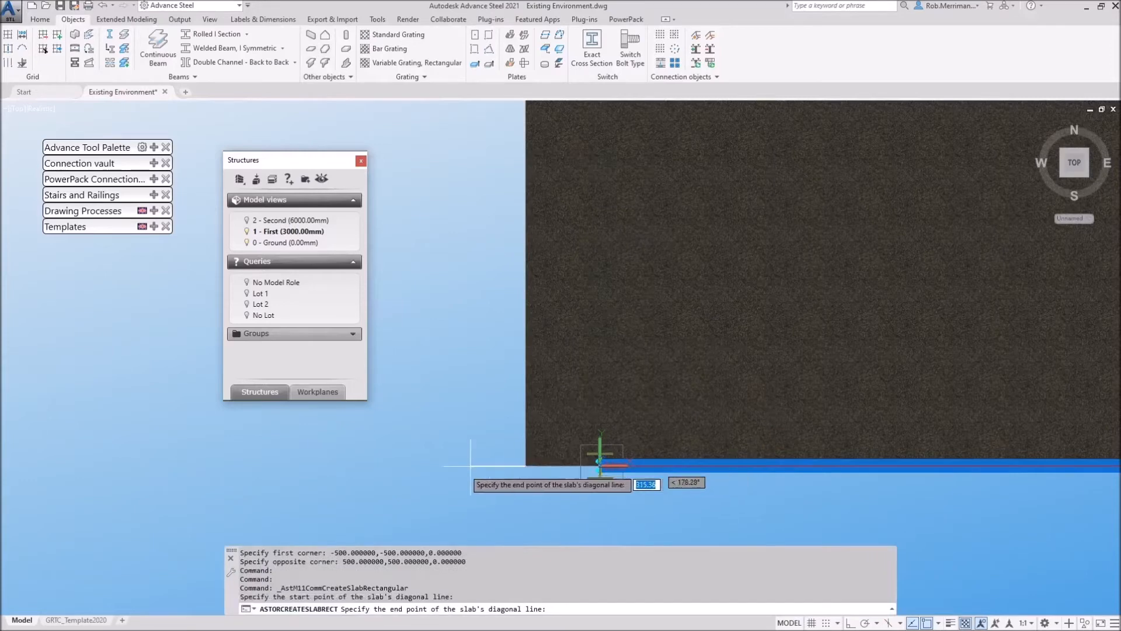
scroll(510, 465, down, 4)
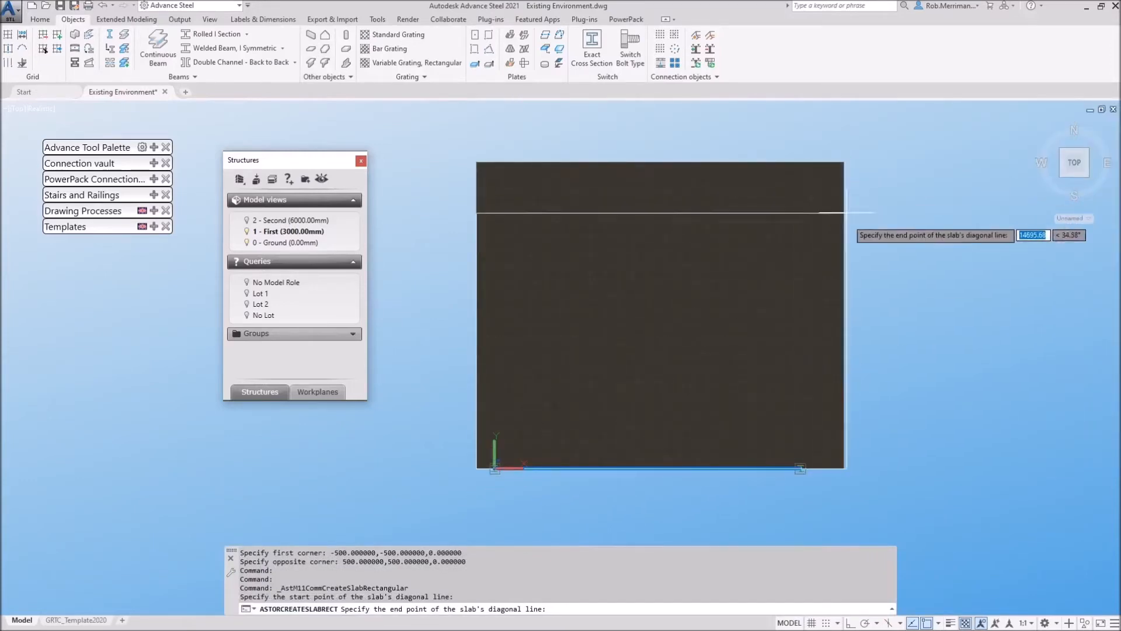
key(Escape)
key(Escape)
Shorten the ground slab by stretching its edge opposite the beam 2000 mm towards the beam.
scroll(583, 294, down, 4)
click(588, 332)
scroll(654, 192, down, 2)
click(656, 169)
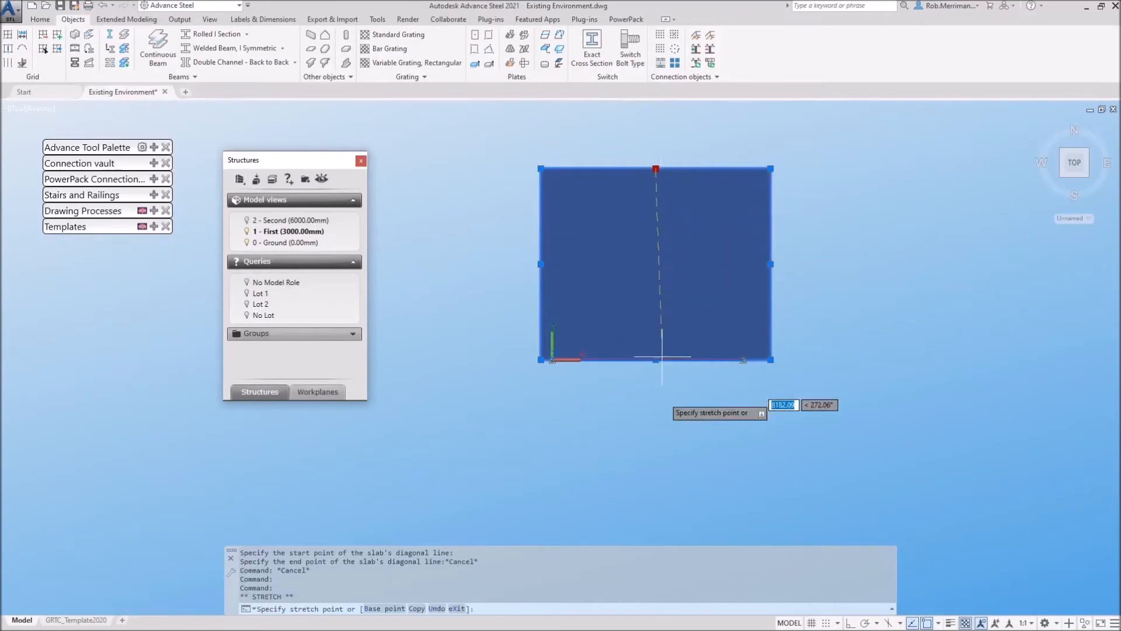
text(20)
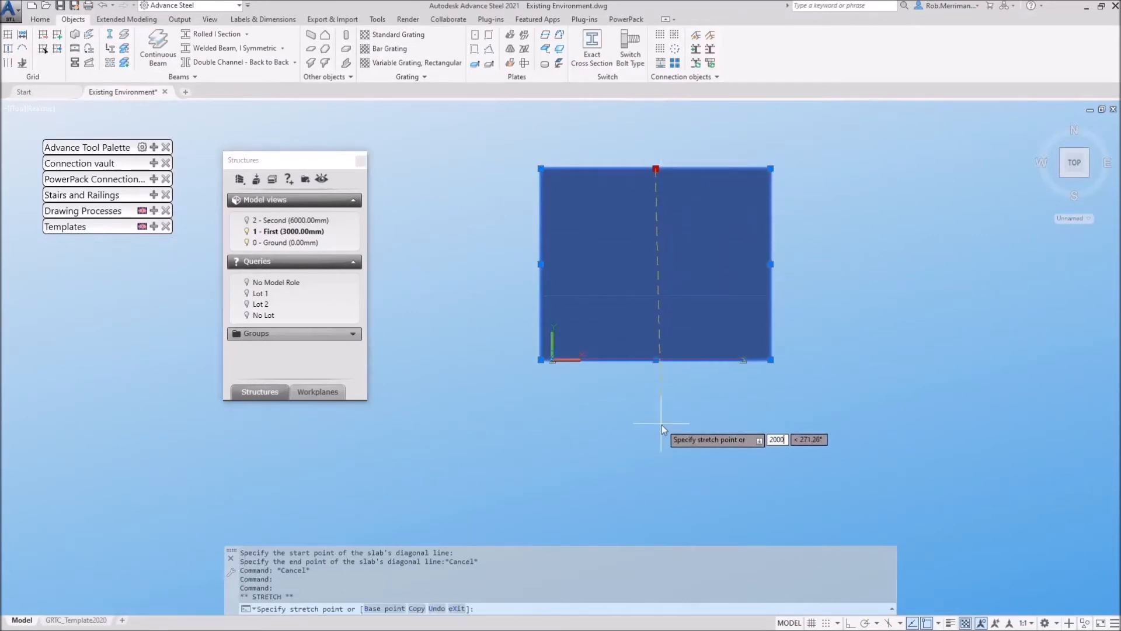
text(00)
key(Return)
key(Escape)
Stretch the ground slab's edge opposite the beam a further 1000 mm towards the beam.
click(656, 222)
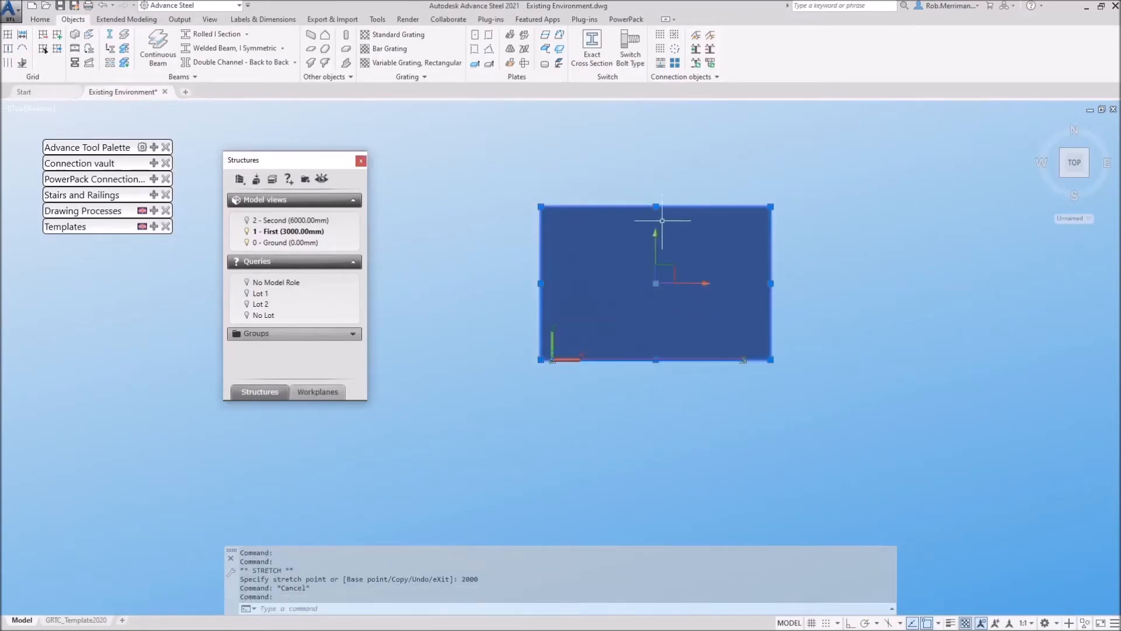
click(656, 206)
text(100)
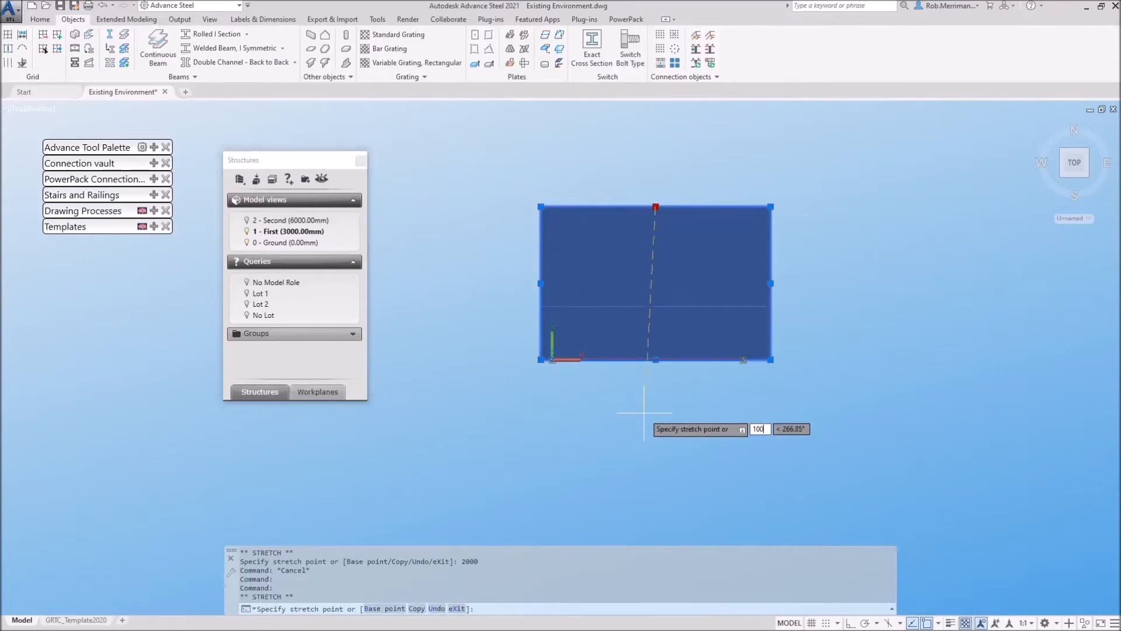
text(0)
key(Return)
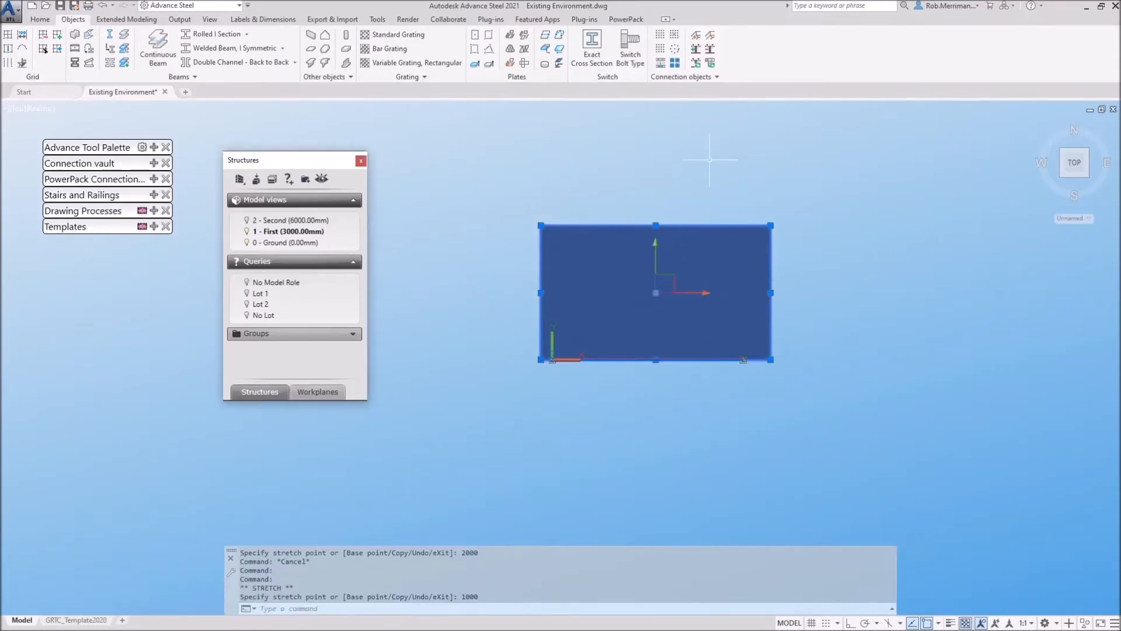
key(Escape)
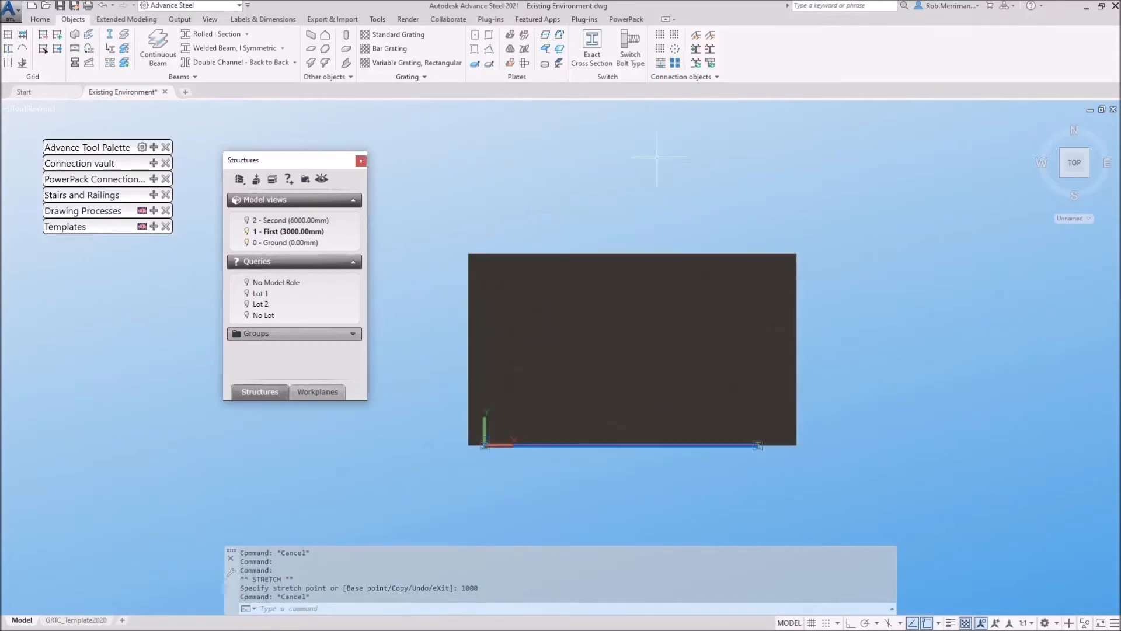
Create a rectangular slab on the First level between the diagonal corners of the ground slab, keeping the default slab properties.
click(311, 49)
click(484, 445)
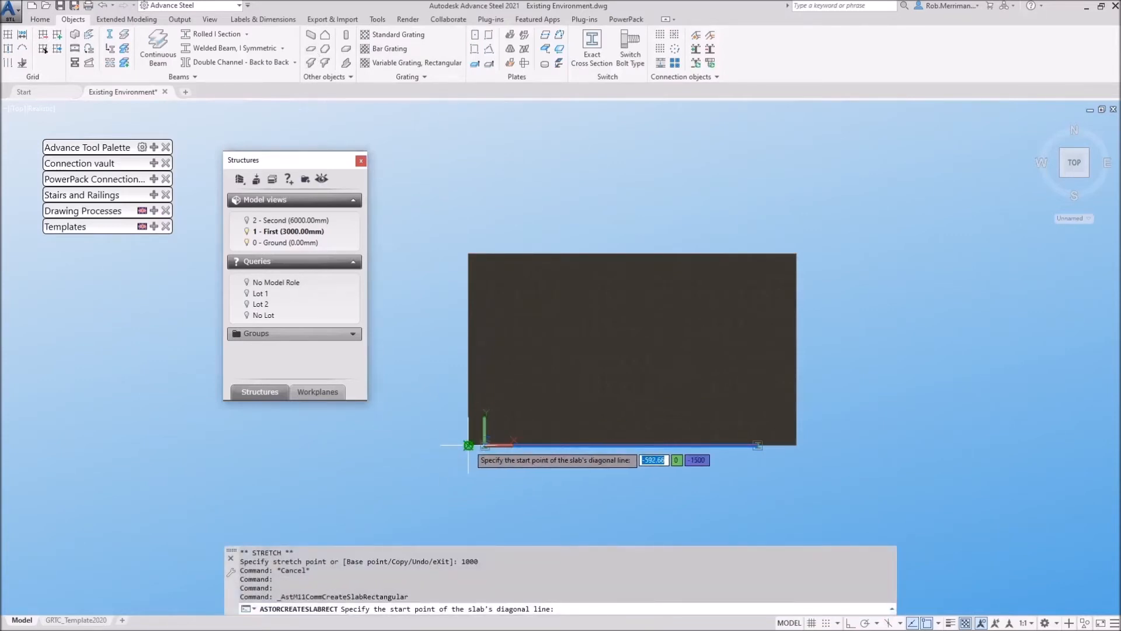
click(797, 253)
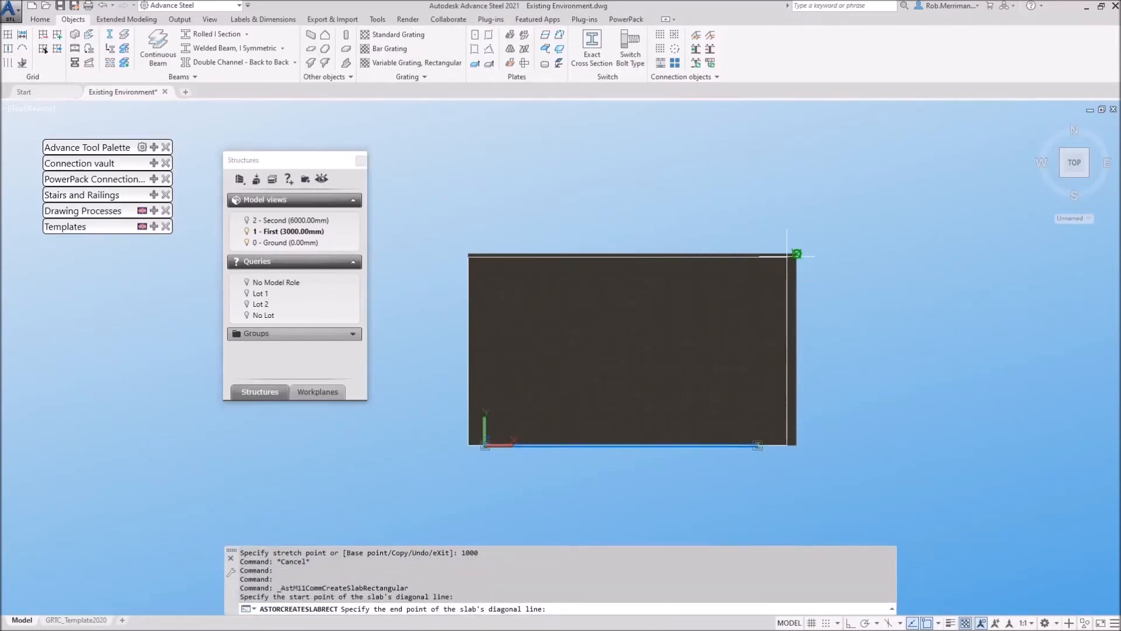
click(954, 187)
shift+middle_drag(876, 317, 795, 199)
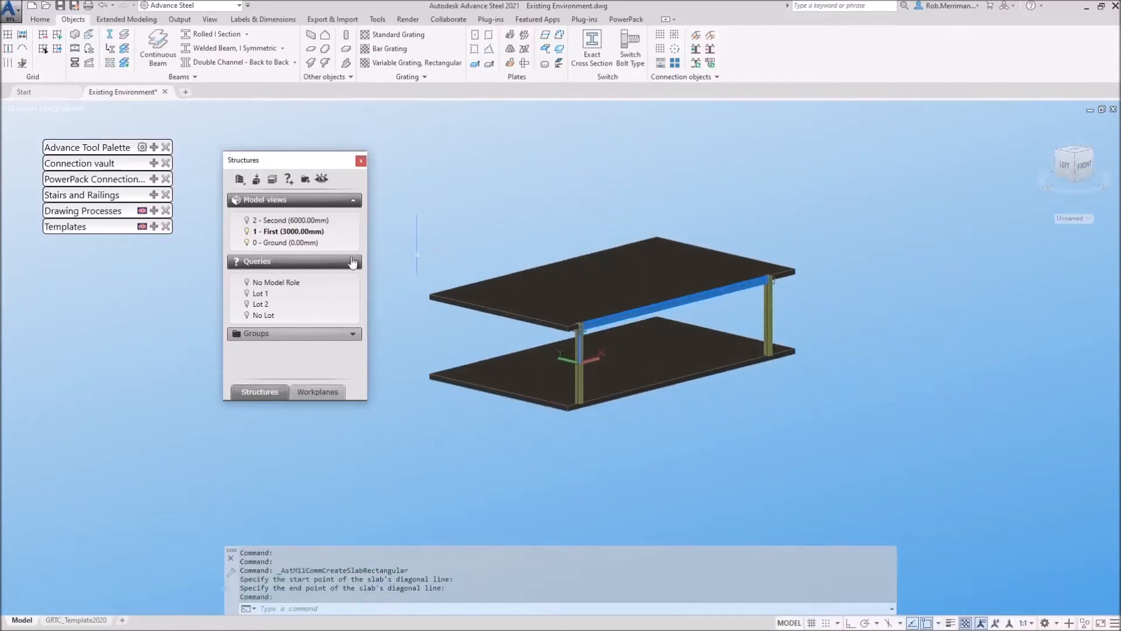
double_click(270, 233)
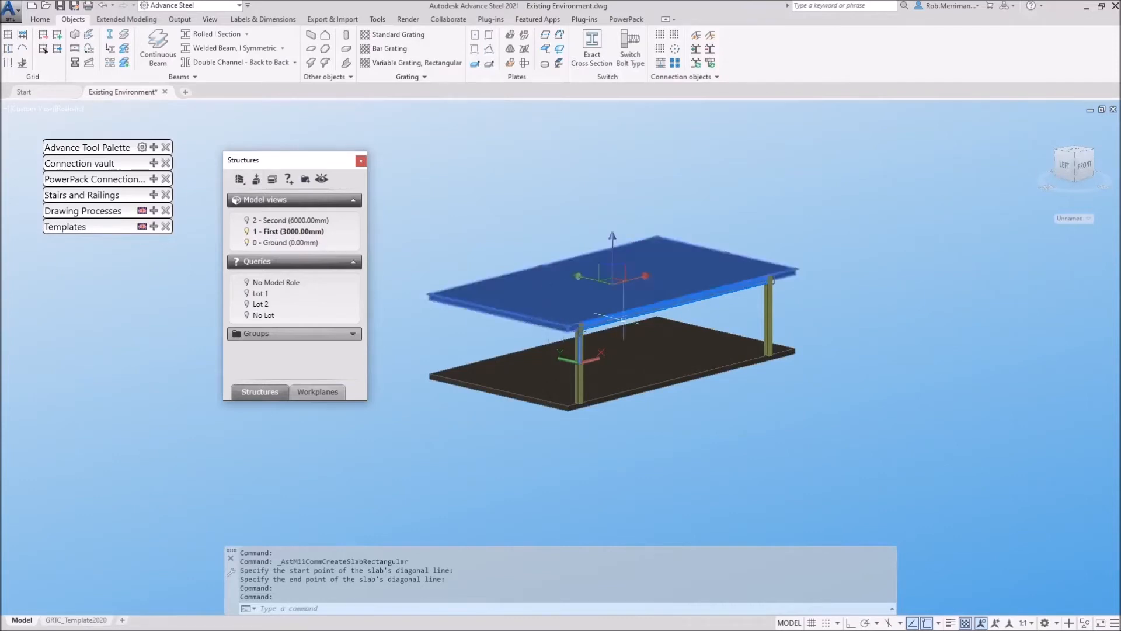
scroll(650, 302, up, 2)
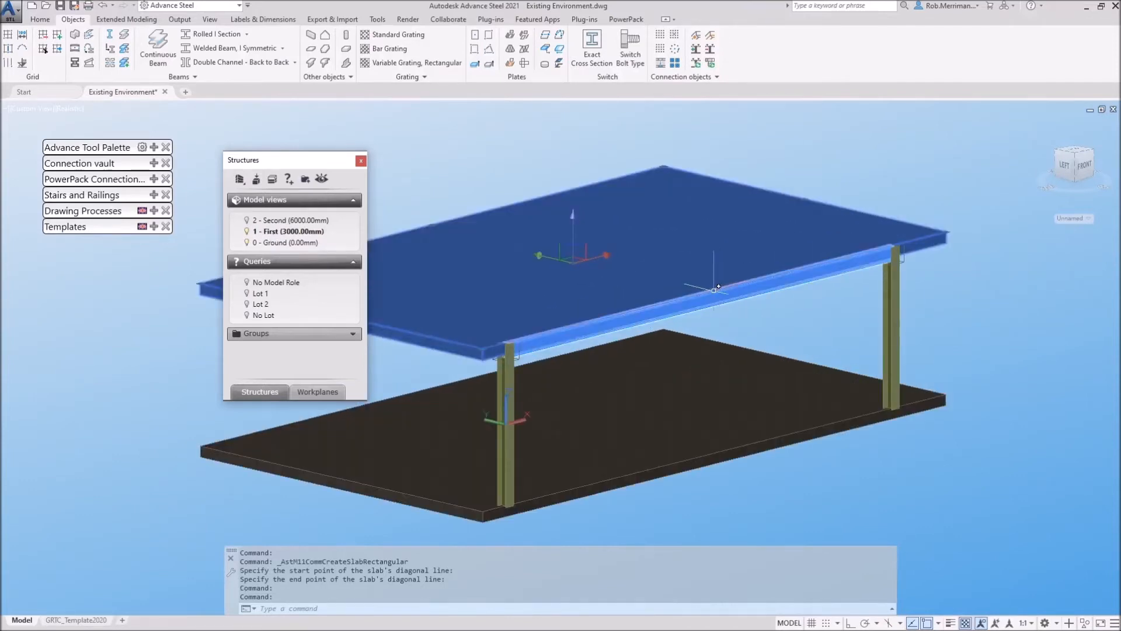
click(716, 288)
scroll(557, 353, up, 5)
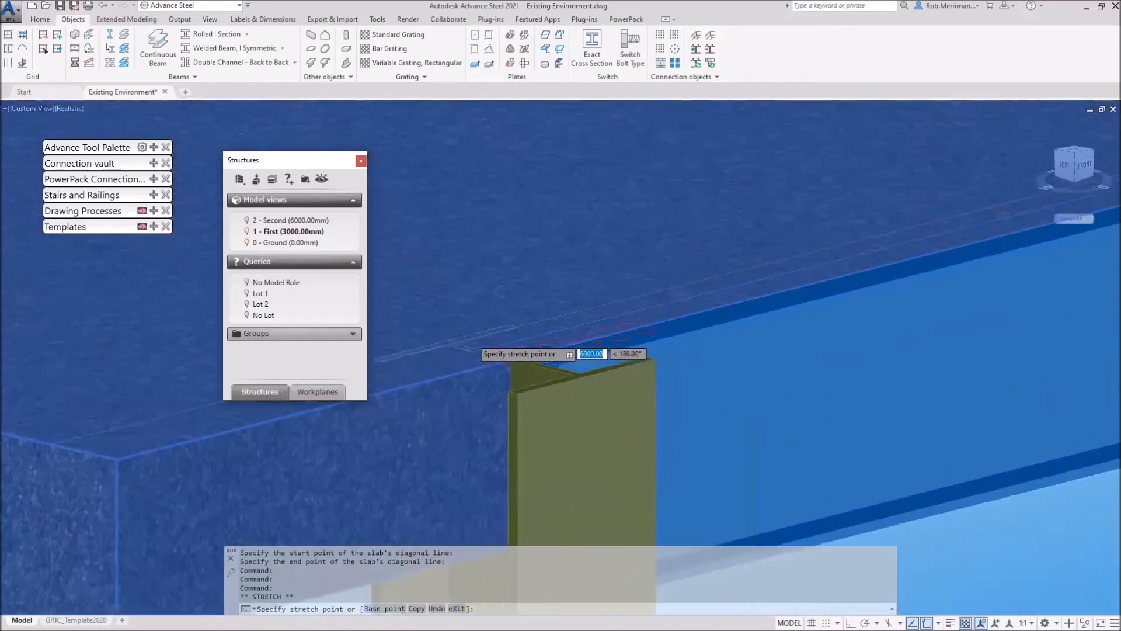
scroll(498, 322, up, 3)
scroll(498, 321, down, 4)
key(Escape)
scroll(714, 323, down, 3)
Stretch the First level slab's beam-side edge to an endpoint on the column nearest the UCS origin.
click(879, 278)
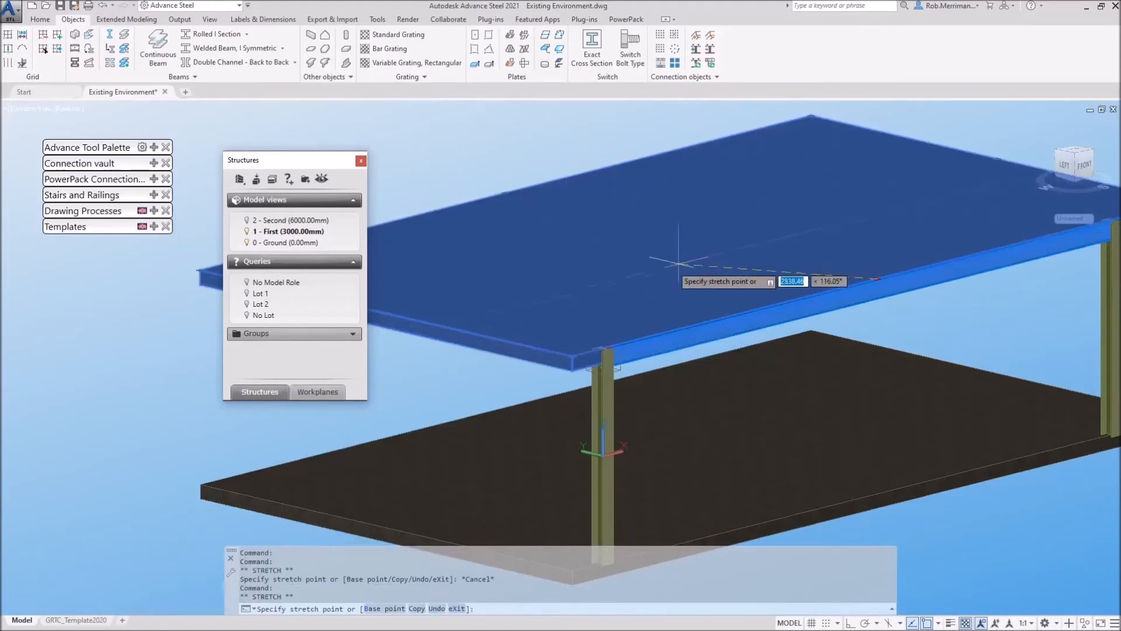
scroll(596, 345, up, 3)
scroll(597, 346, up, 4)
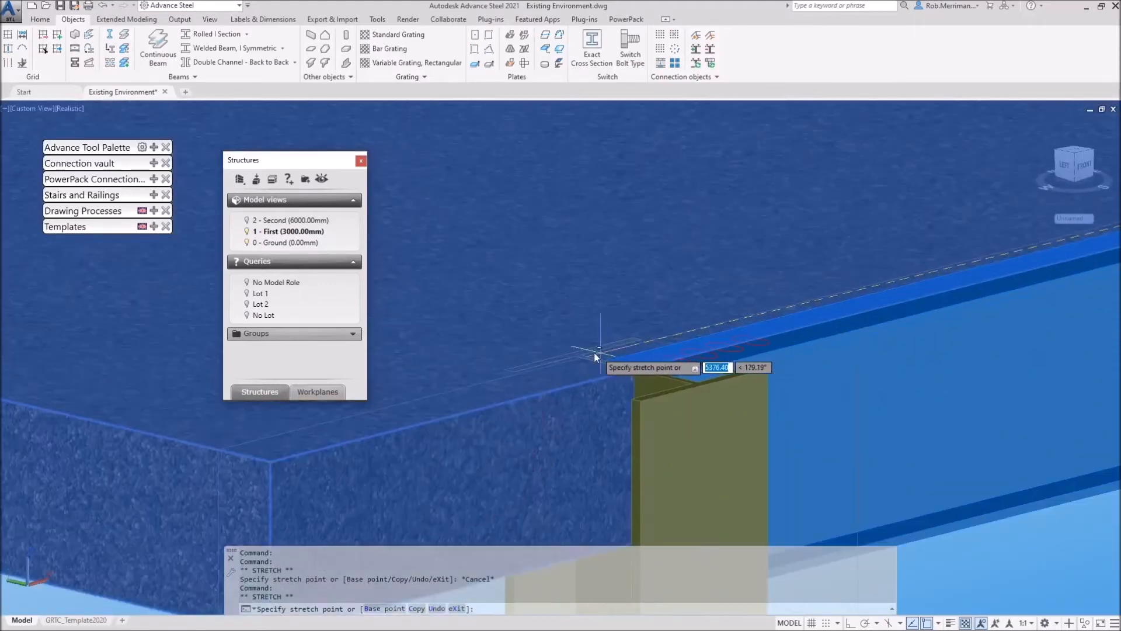
shift+right_click(596, 352)
click(637, 97)
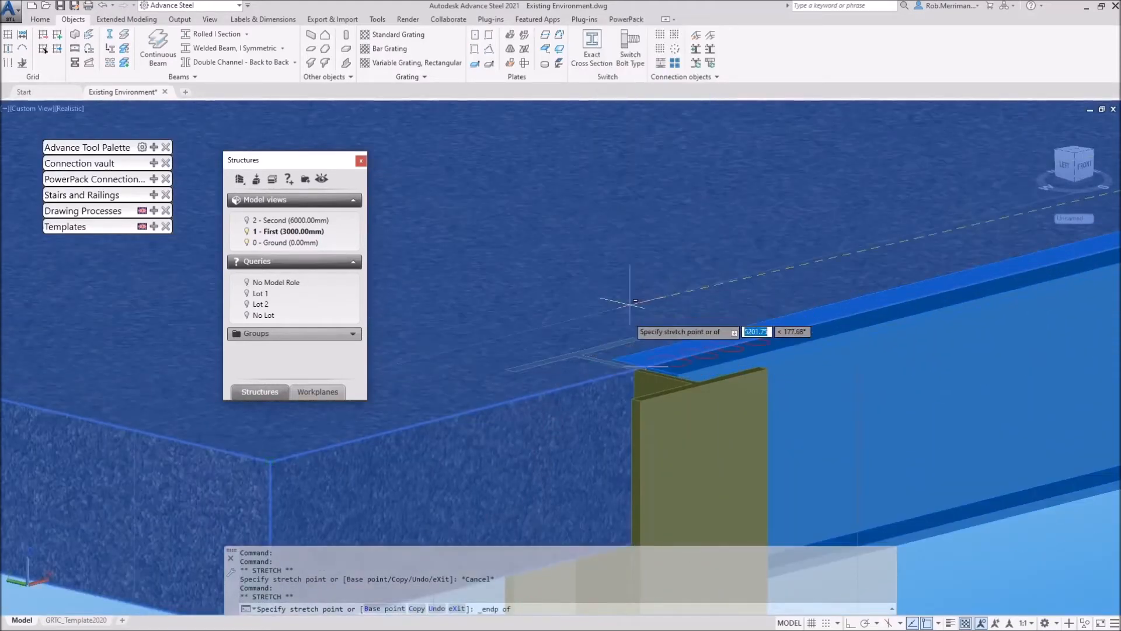
scroll(633, 281, up, 5)
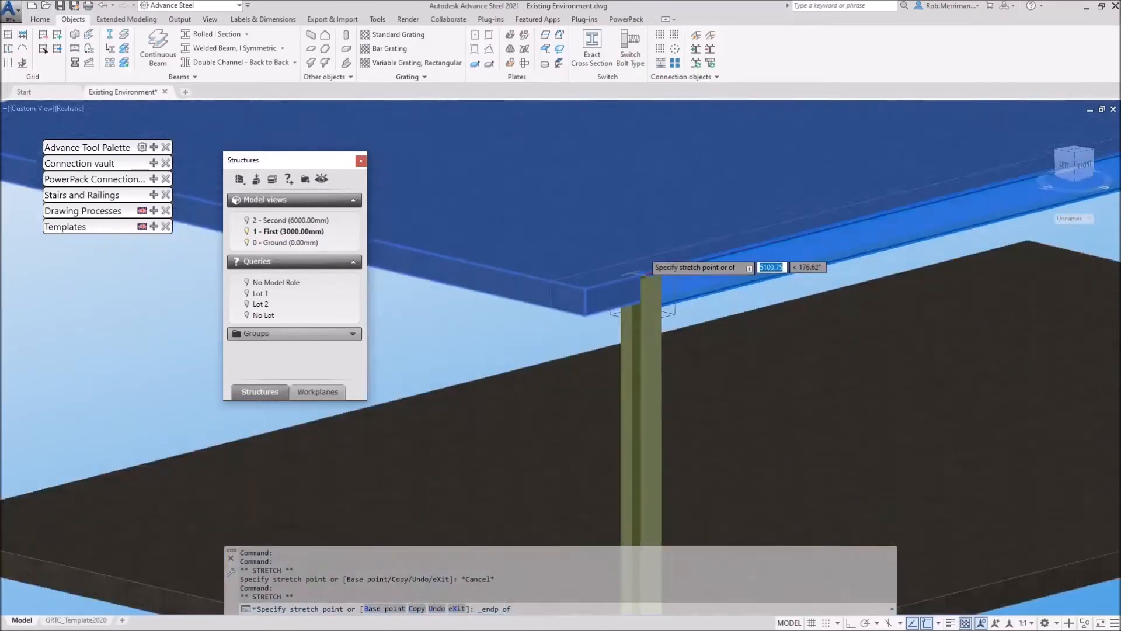
scroll(616, 517, up, 2)
scroll(706, 429, down, 2)
scroll(698, 501, up, 3)
scroll(720, 489, down, 5)
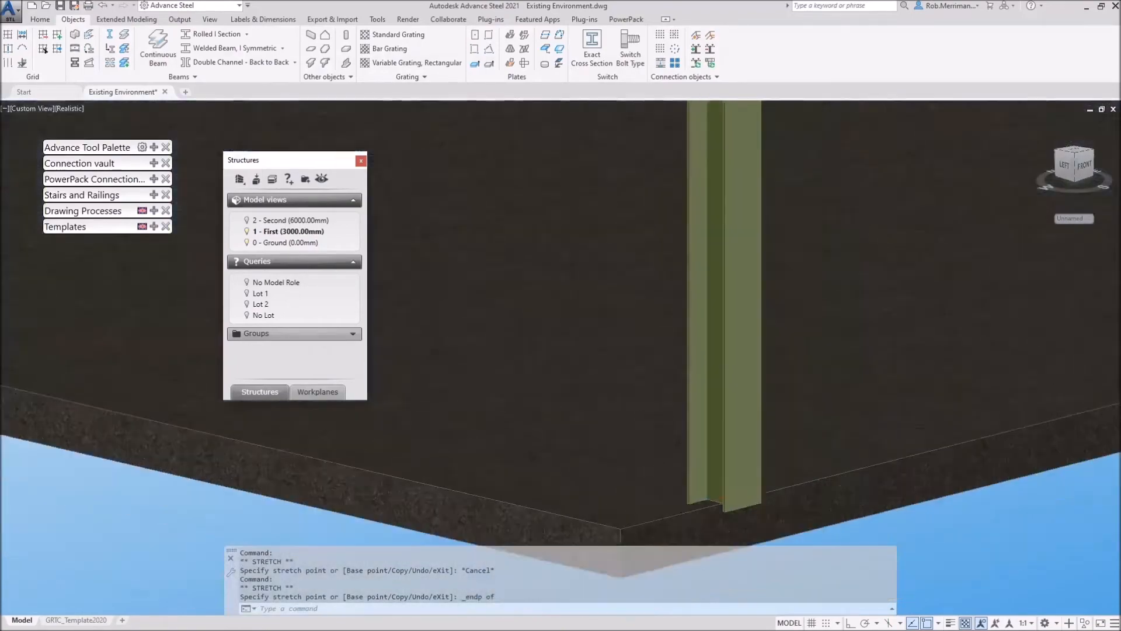
scroll(682, 334, up, 3)
click(682, 334)
scroll(682, 334, up, 2)
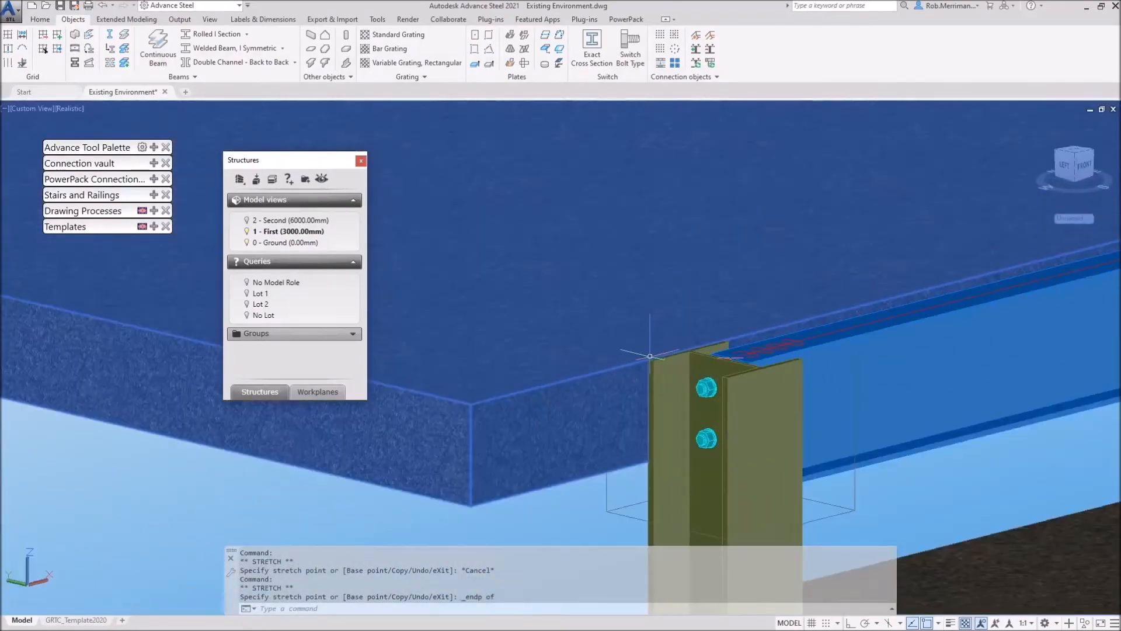
shift+middle_drag(664, 380, 597, 364)
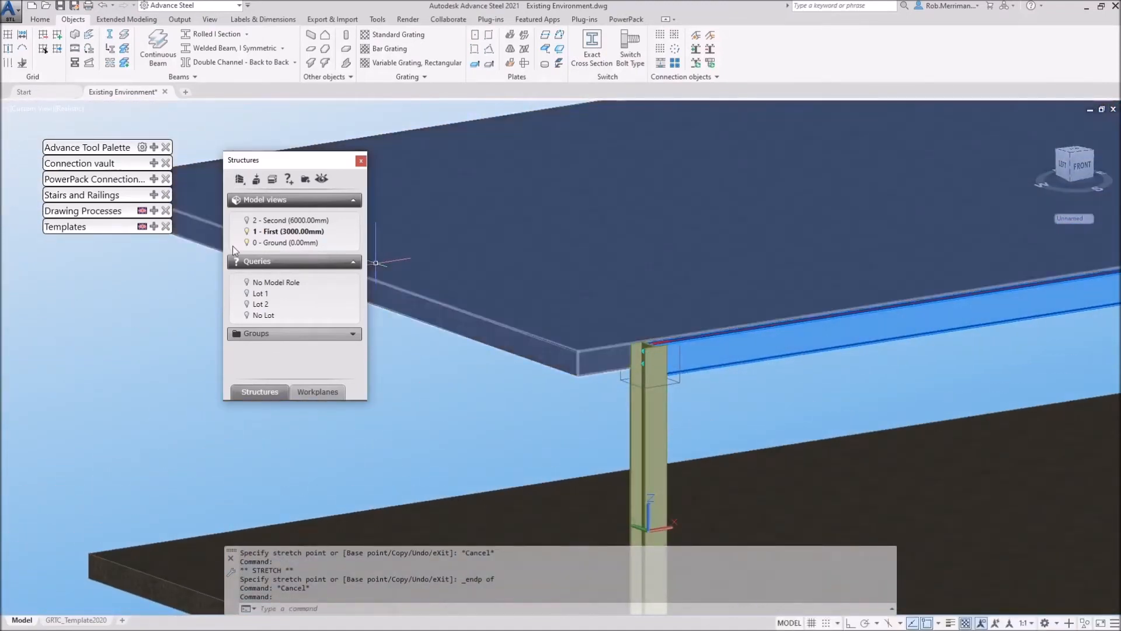
Deactivate the First model view and switch off the Ground level's visibility filter to show the whole model.
right_click(268, 235)
click(287, 255)
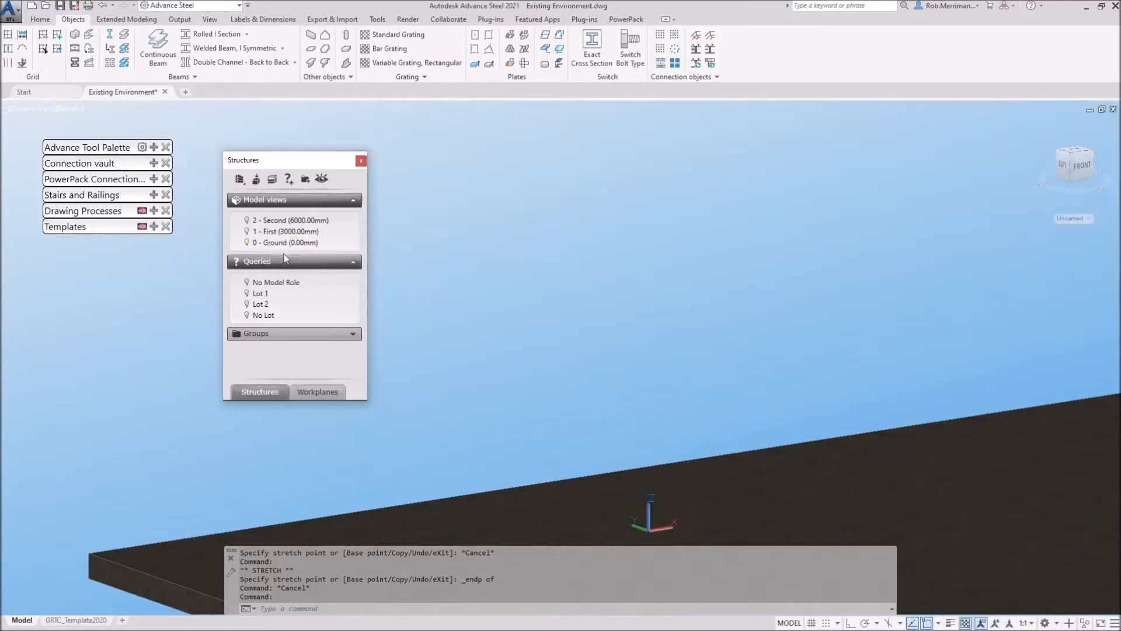
click(245, 243)
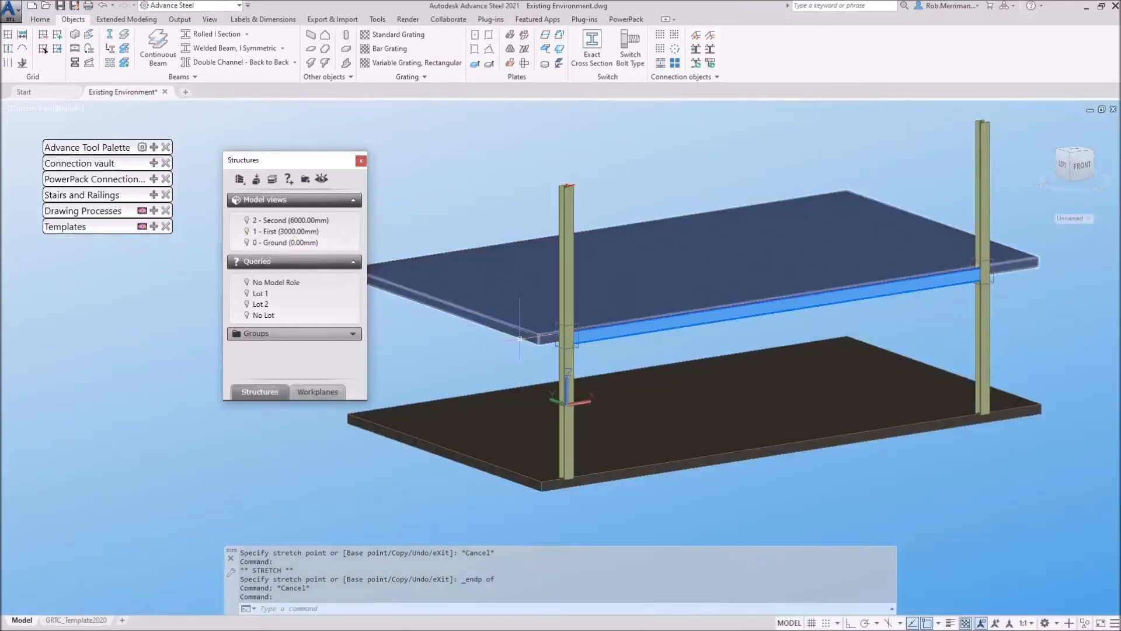
Set the coordinate system to the World UCS.
click(154, 147)
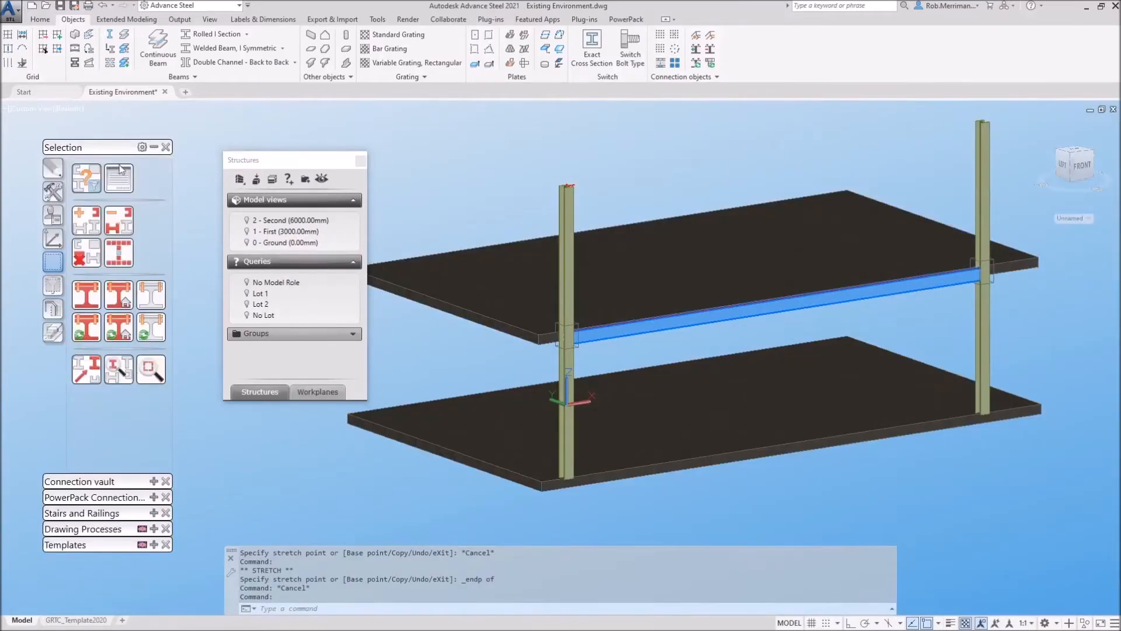
click(52, 239)
click(80, 181)
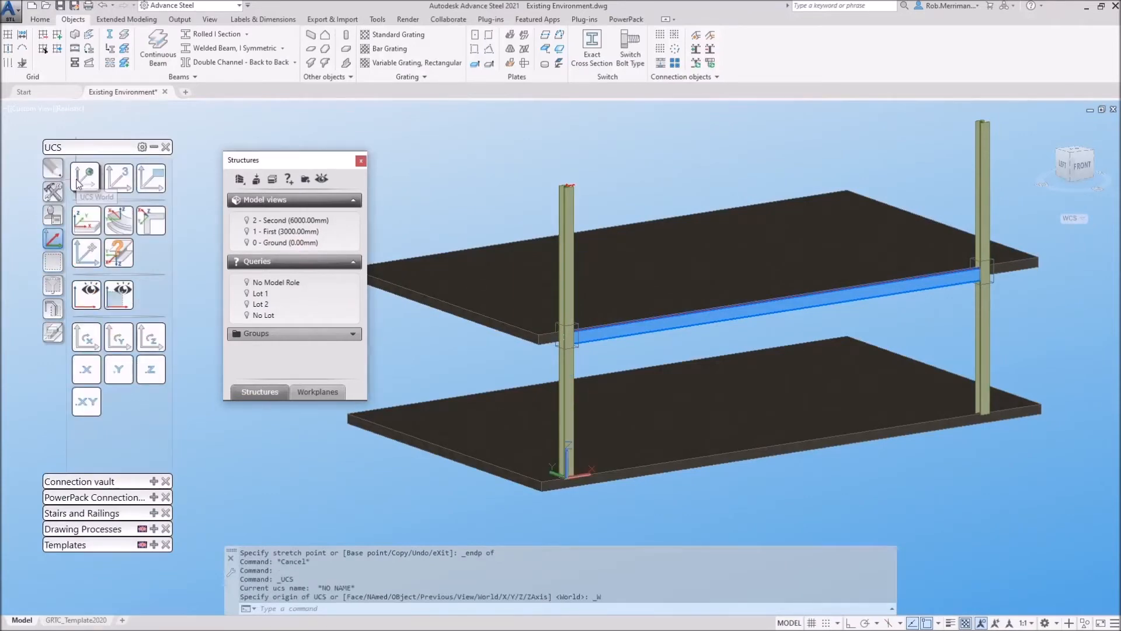
Set the active workplanes to 0 - Ground as the bottom and 2 - Second as the top.
click(317, 391)
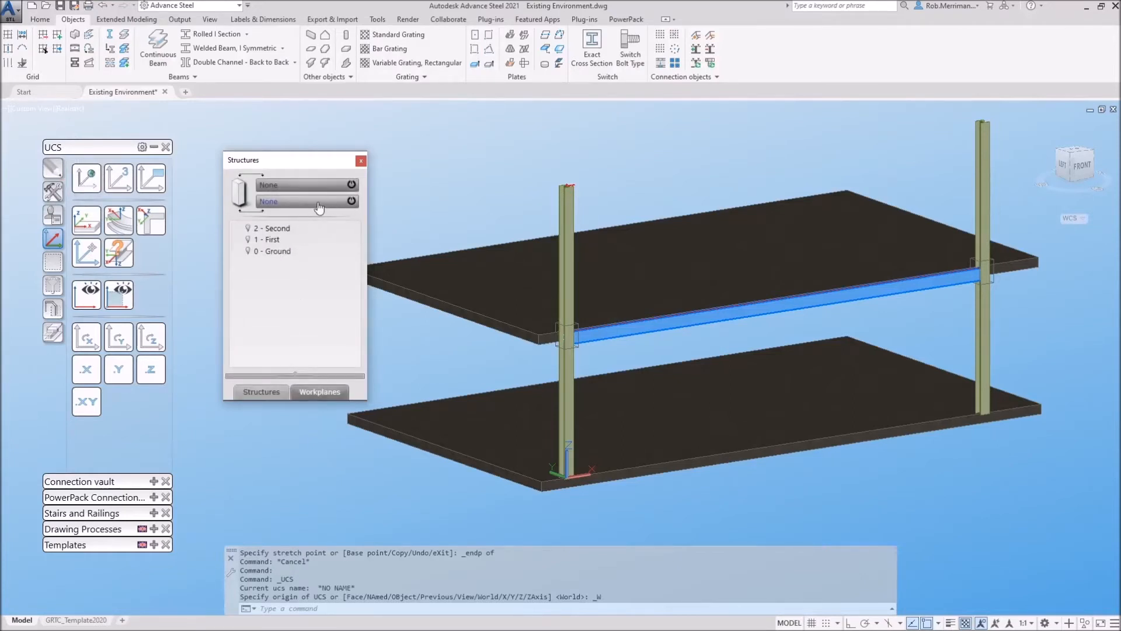
click(319, 203)
click(273, 255)
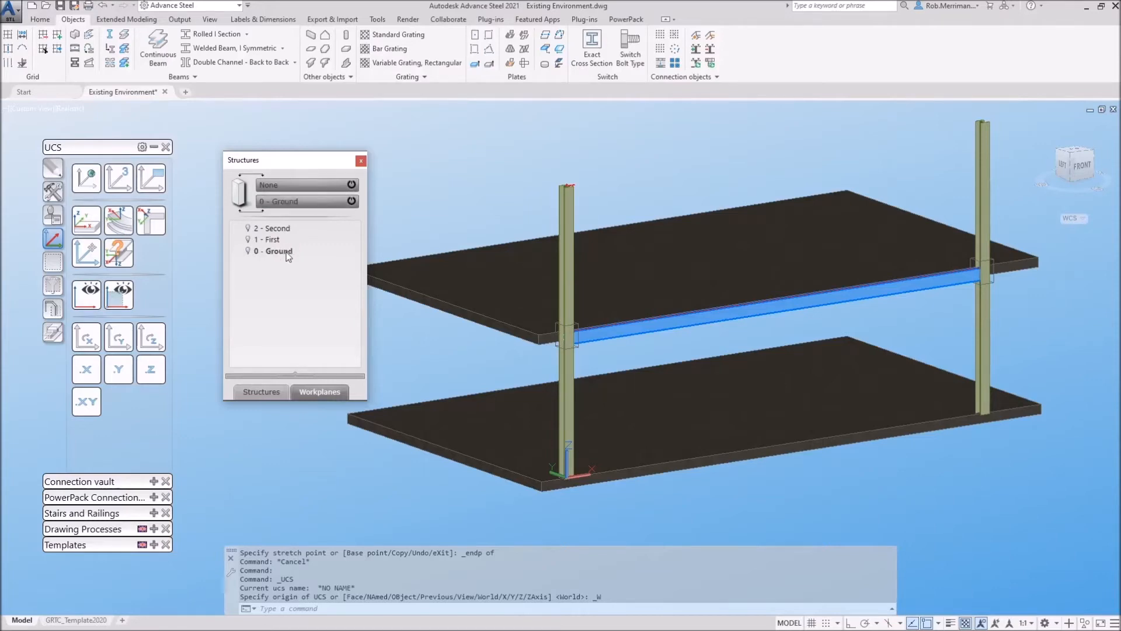
click(285, 185)
click(274, 229)
Create walls along three sides of the ground slab, leaving the beam side open, and keep the default wall properties.
click(311, 34)
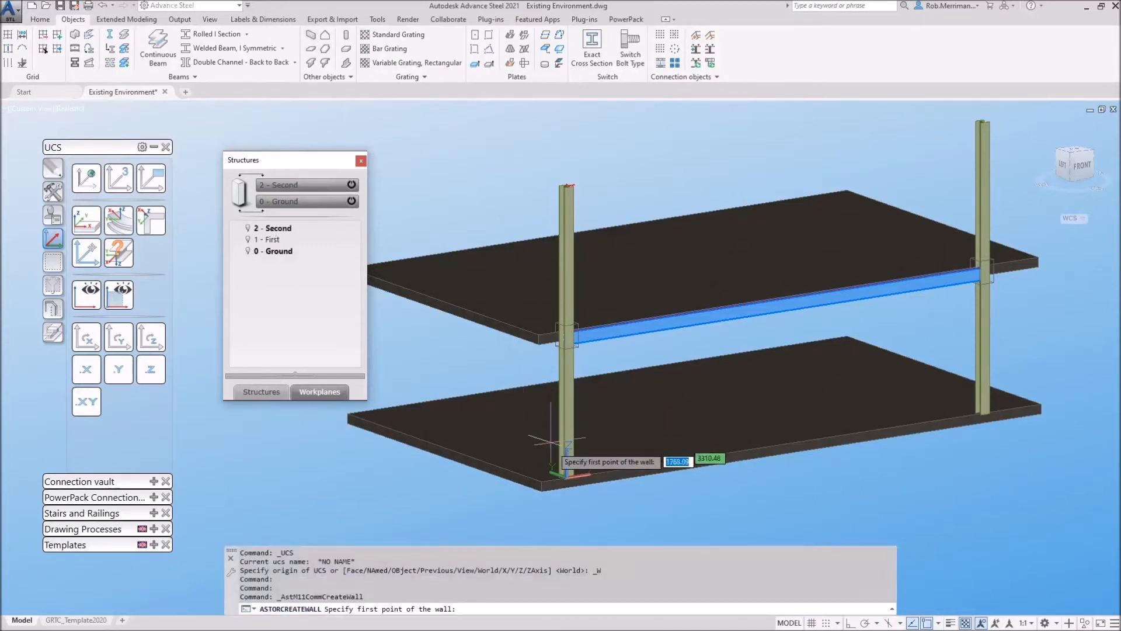
click(543, 484)
scroll(559, 483, down, 5)
click(477, 456)
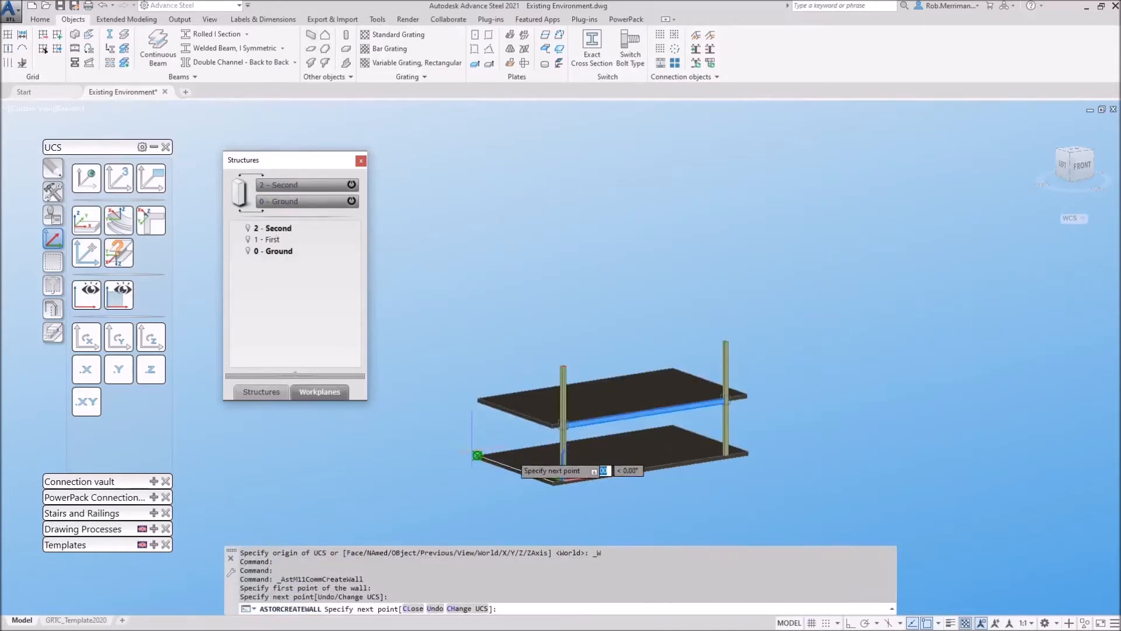
click(748, 450)
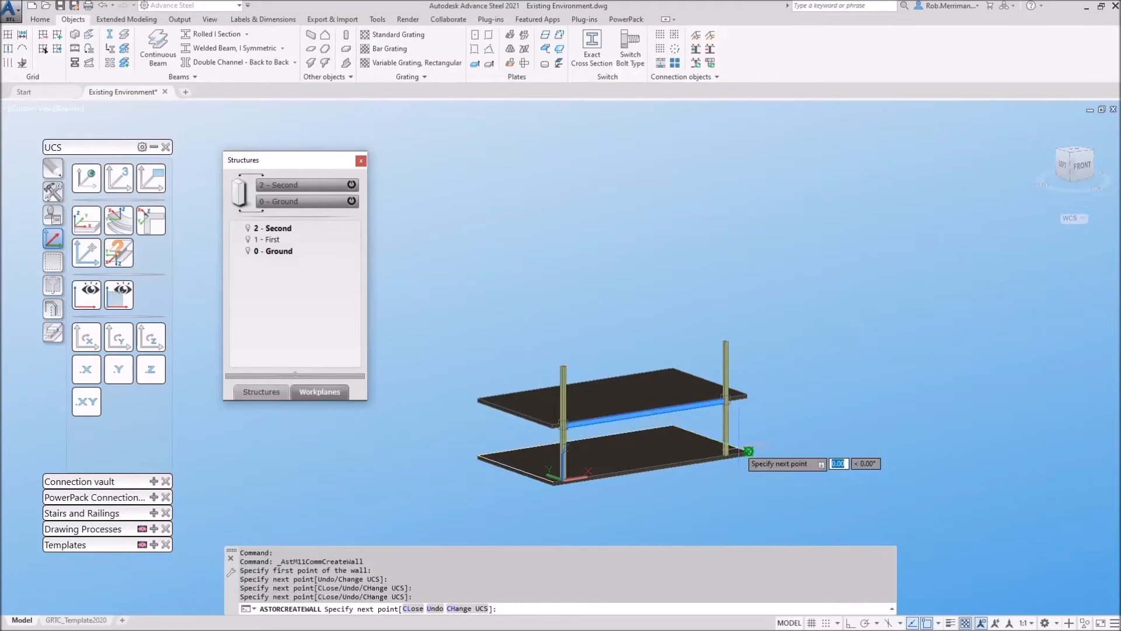
key(Return)
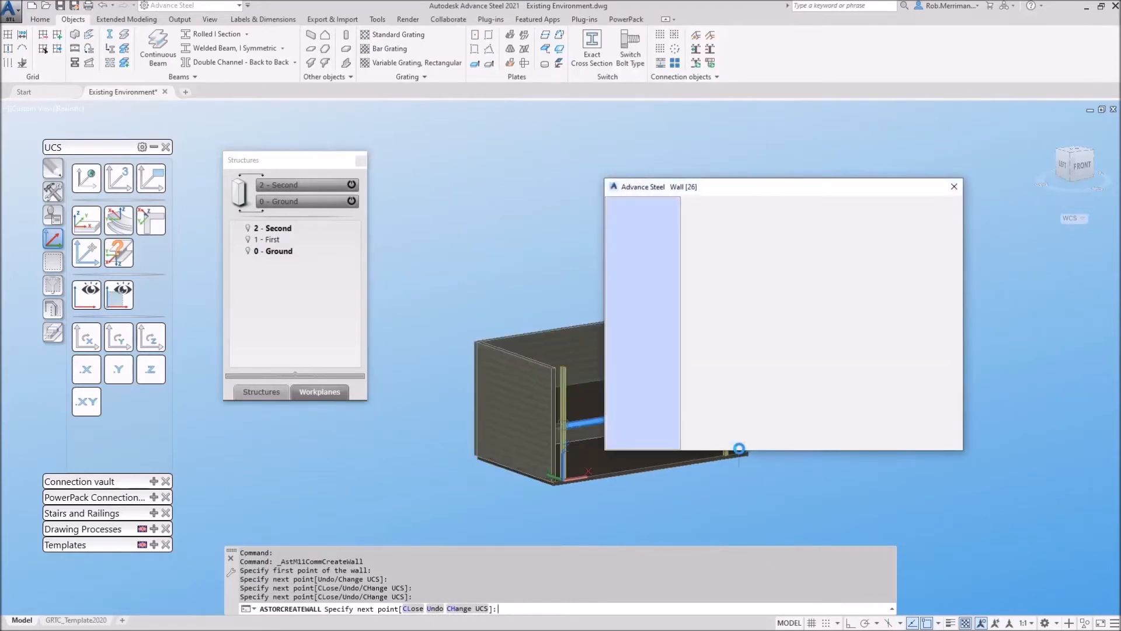
click(955, 186)
scroll(720, 284, up, 5)
scroll(720, 284, down, 5)
shift+middle_drag(719, 283, 781, 301)
mouse_move(781, 301)
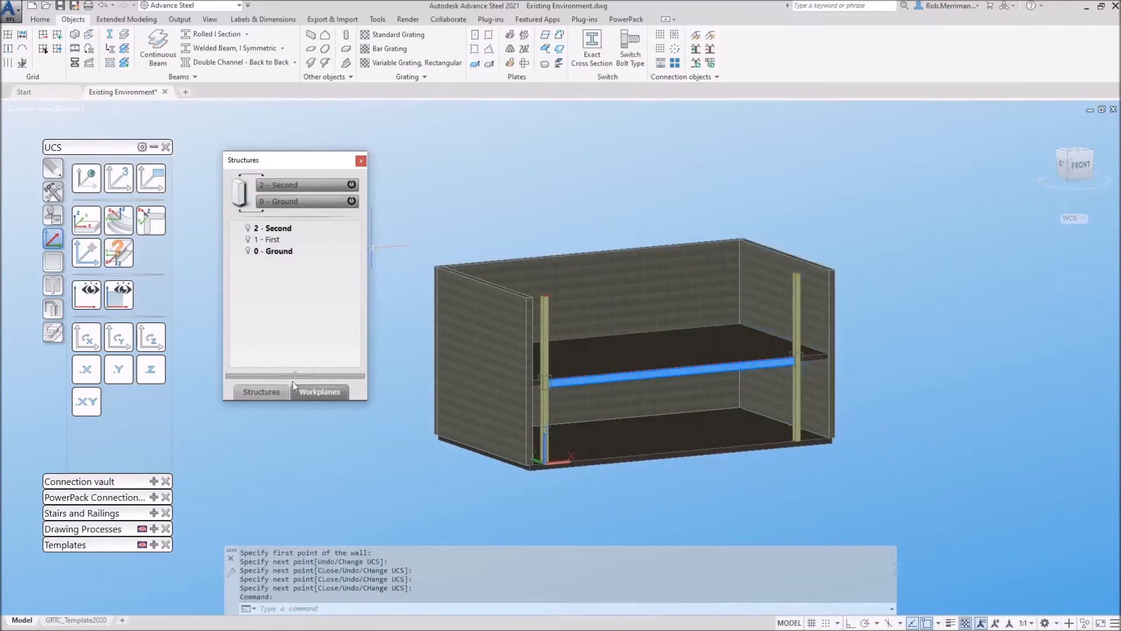
Set the First level's top altitude to 4000 mm in its level properties.
click(260, 392)
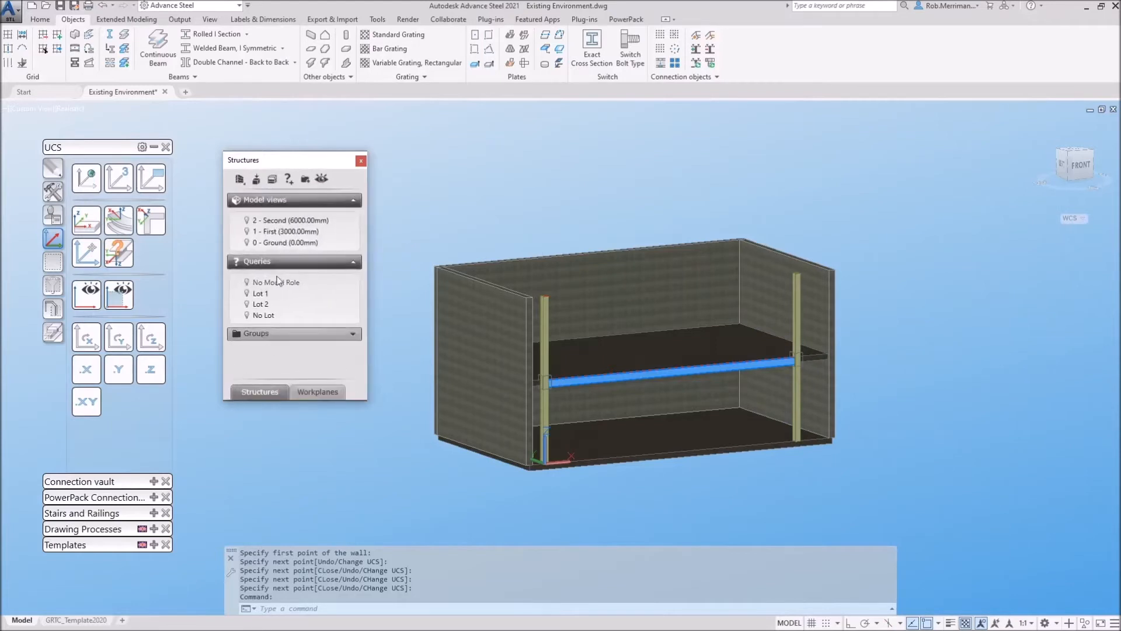
right_click(283, 239)
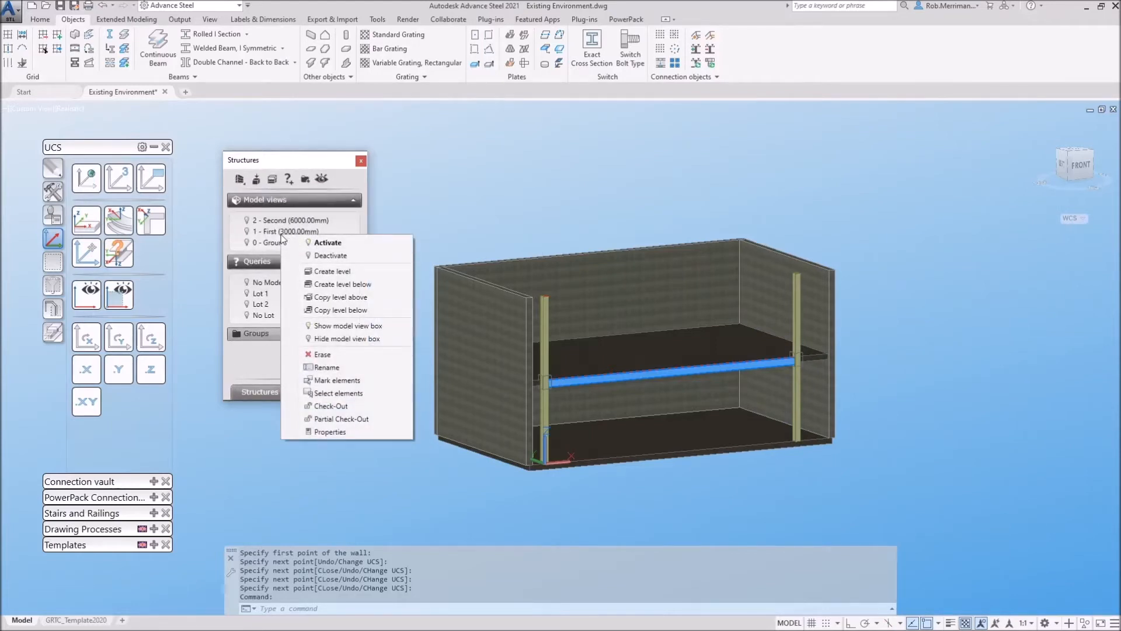
click(344, 432)
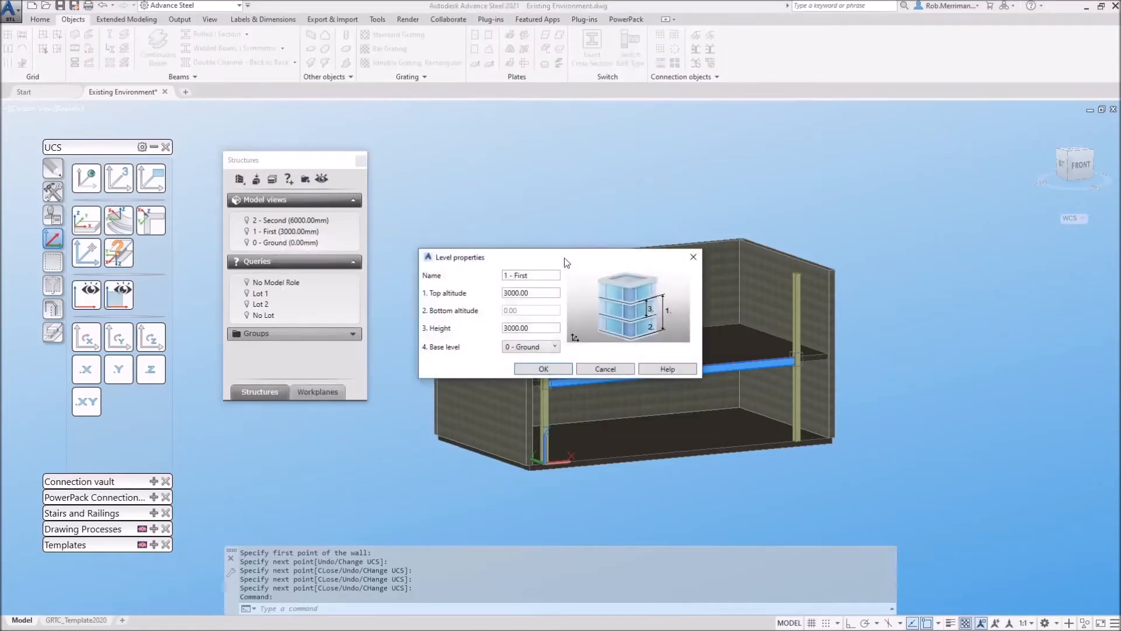
drag(565, 263, 631, 141)
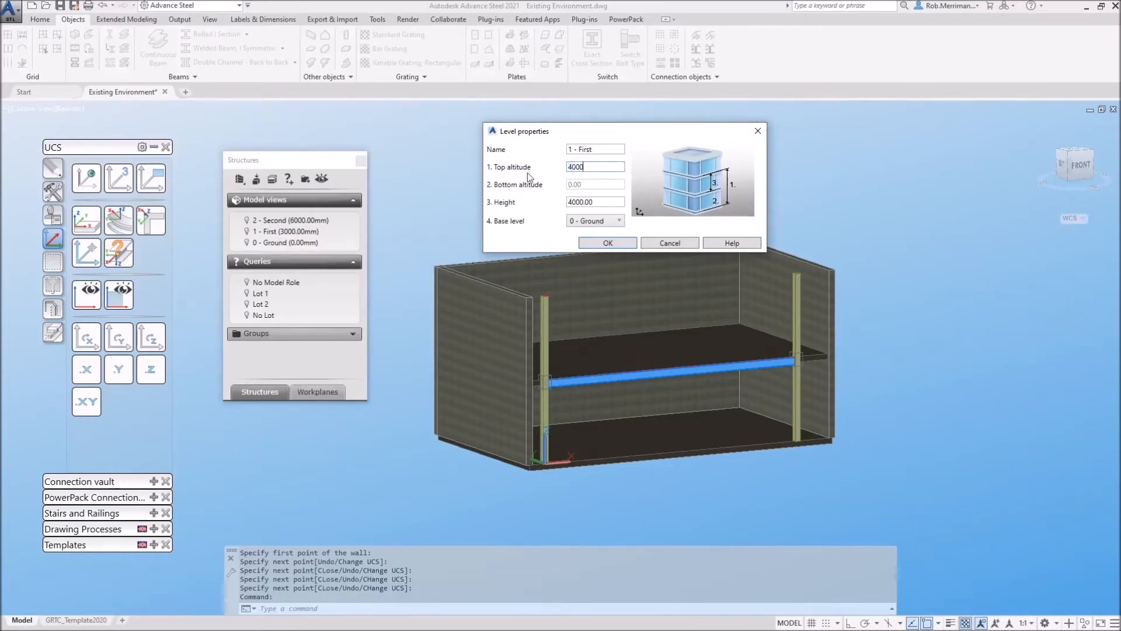
click(606, 243)
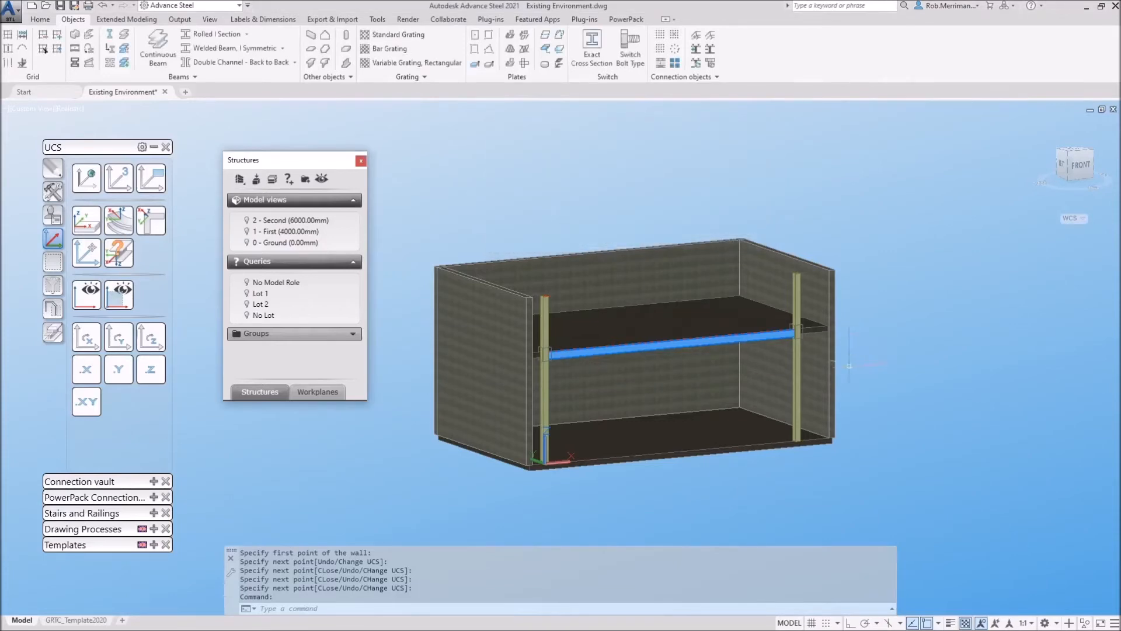
mouse_move(876, 350)
shift+middle_down()
mouse_move(794, 346)
mouse_move(884, 360)
shift+middle_up()
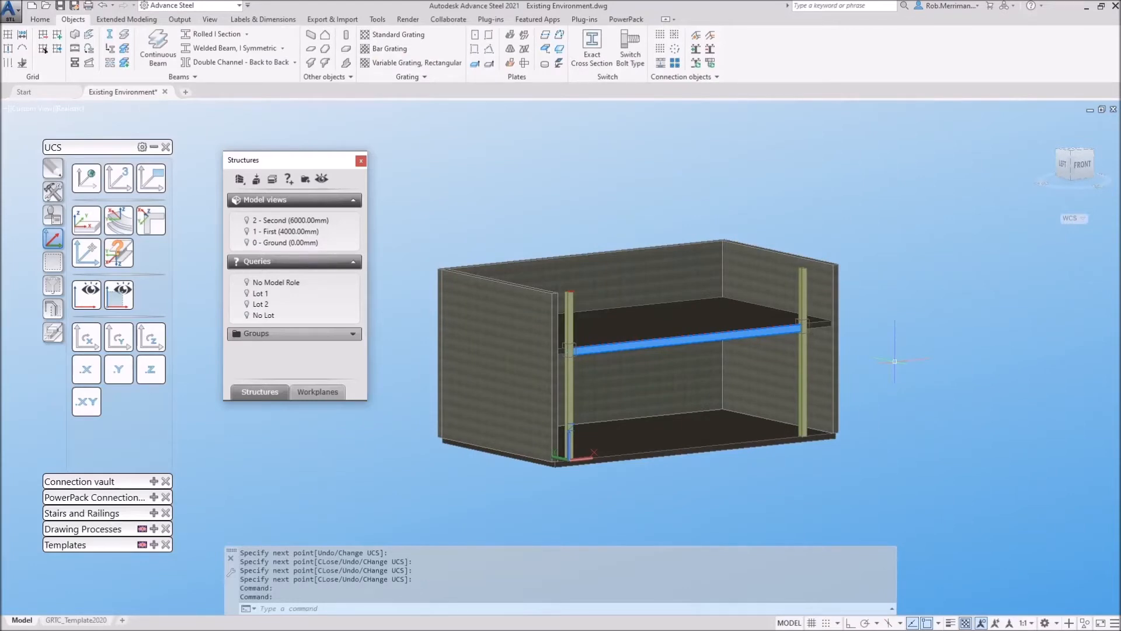
Set the First level's top altitude back to 3000 mm.
right_click(295, 234)
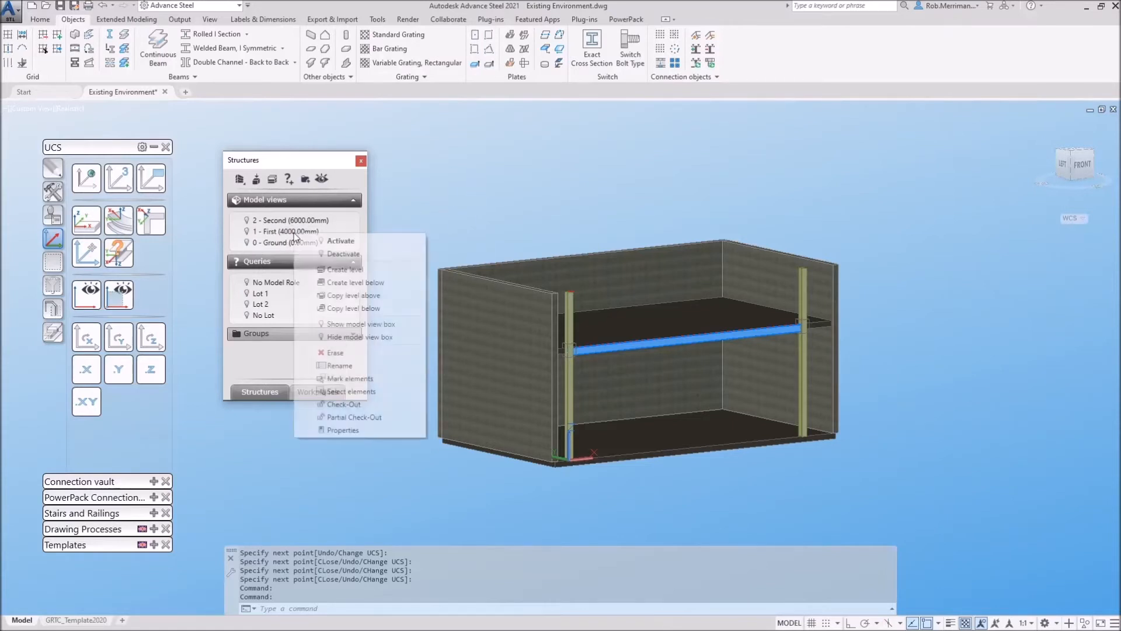
click(362, 431)
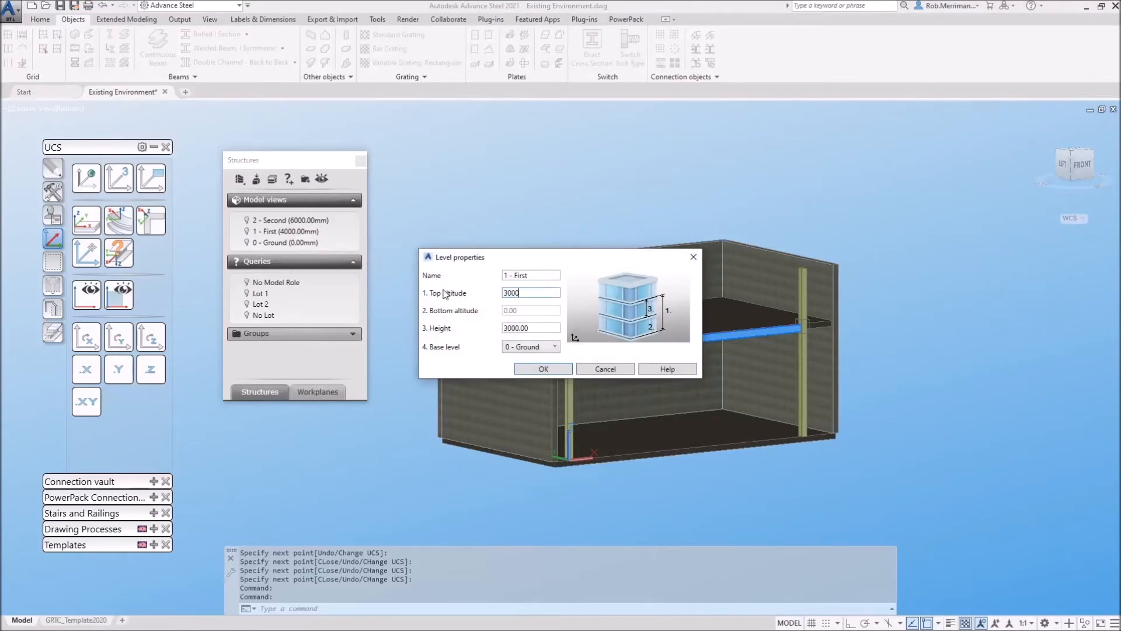
click(543, 369)
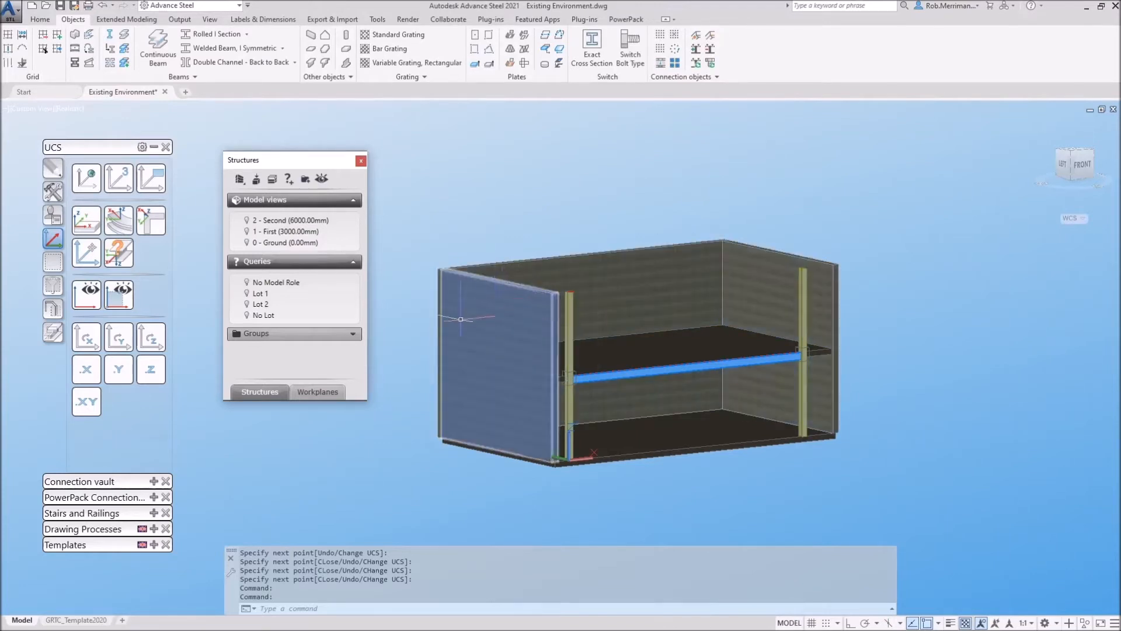
Detach the right-hand end wall's two upper corner points from the 2 - Second workplane.
click(316, 392)
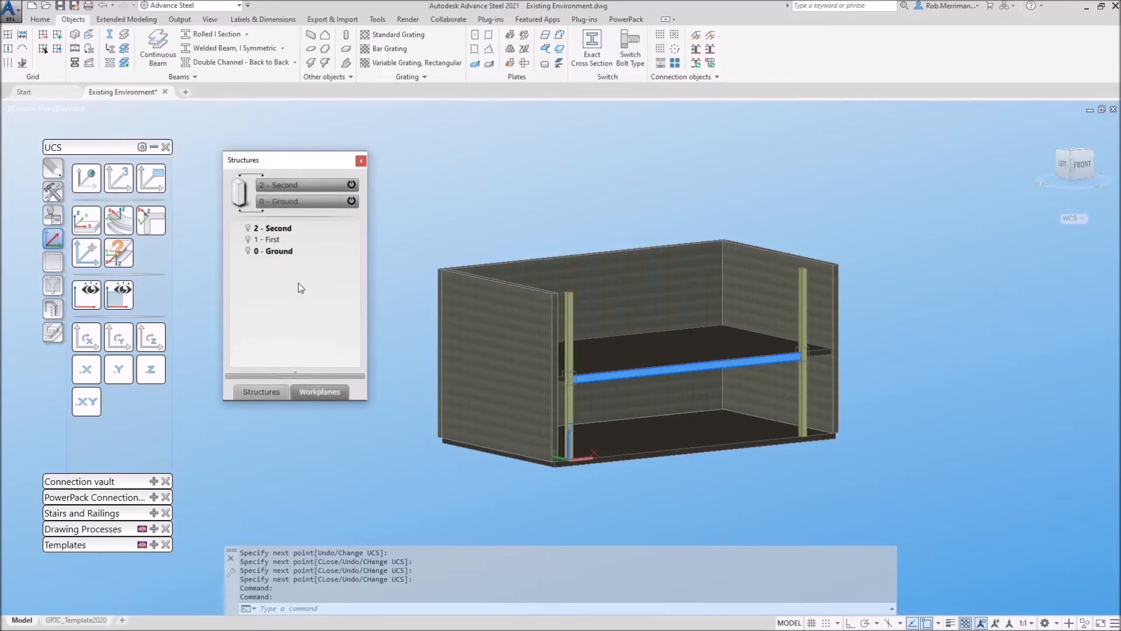
right_click(272, 228)
click(247, 295)
right_click(274, 238)
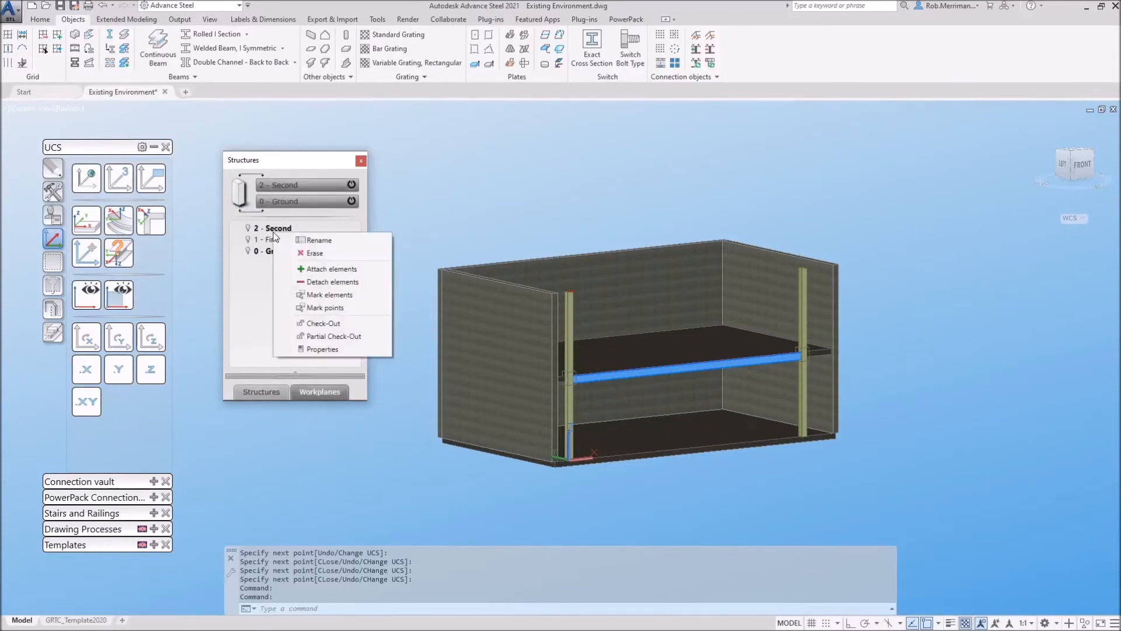
click(315, 282)
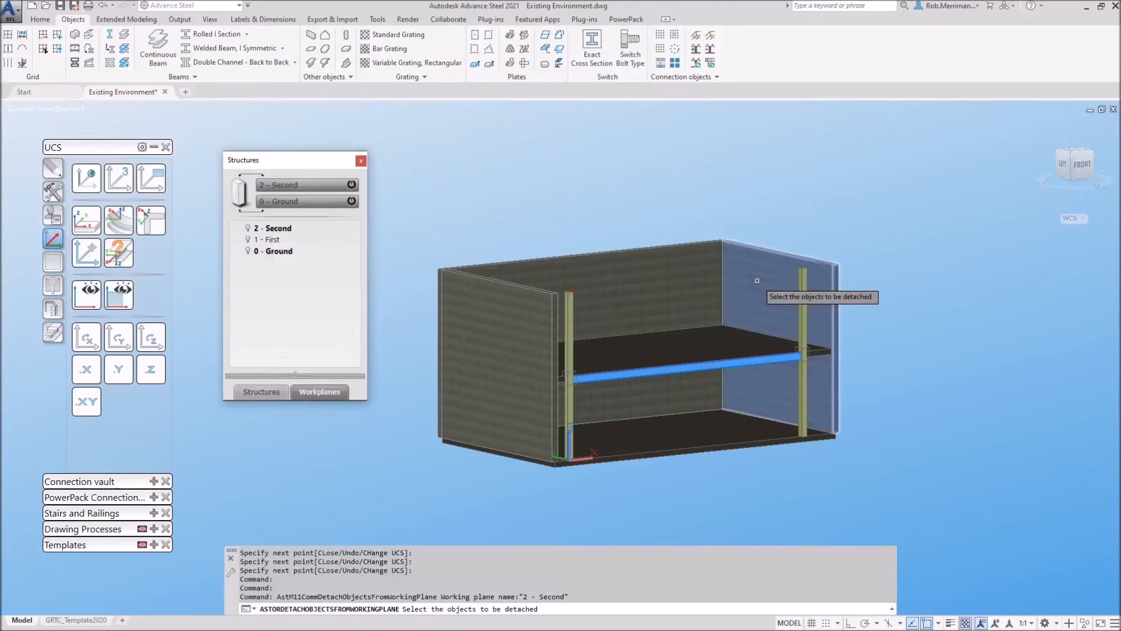
click(757, 280)
key(Return)
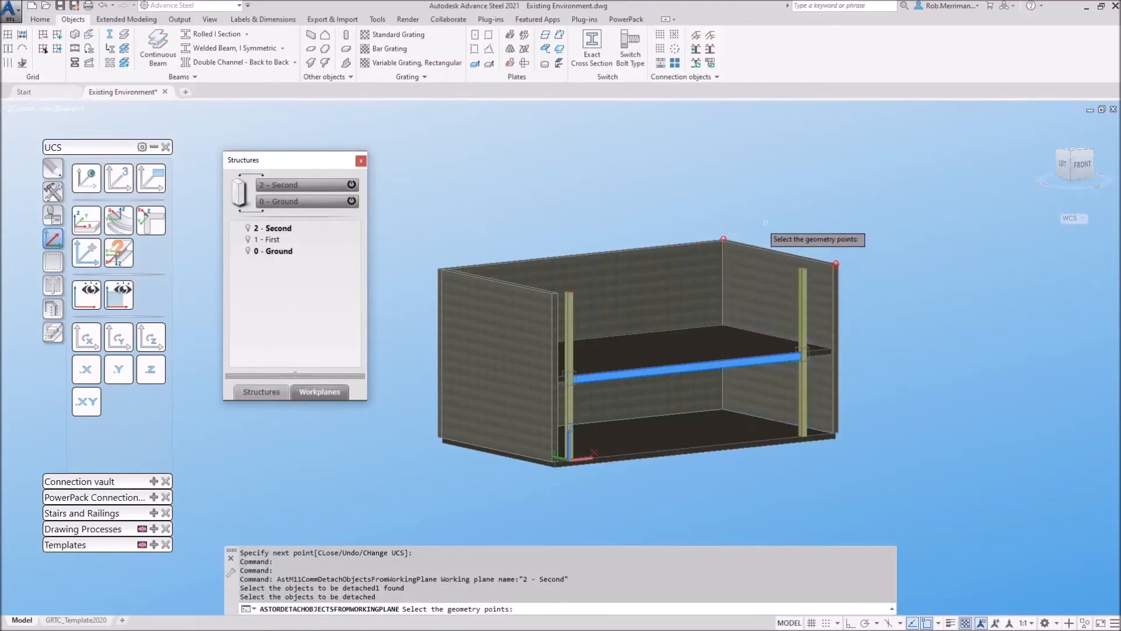
scroll(753, 228, up, 5)
click(640, 286)
scroll(727, 289, down, 5)
scroll(718, 291, up, 5)
click(712, 288)
scroll(759, 294, down, 5)
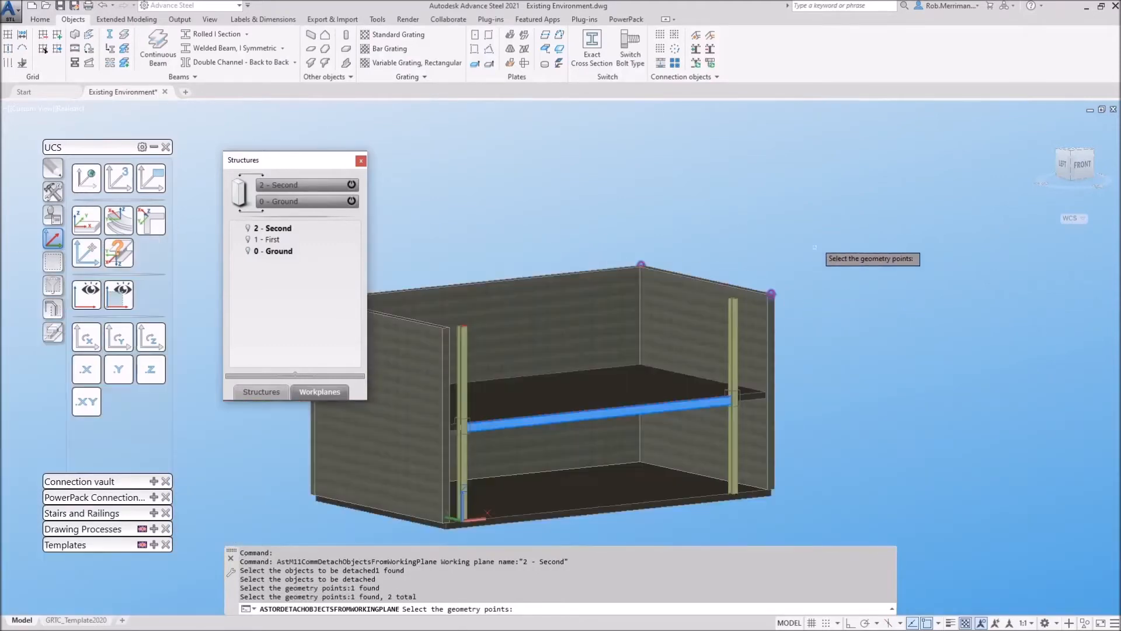
key(Return)
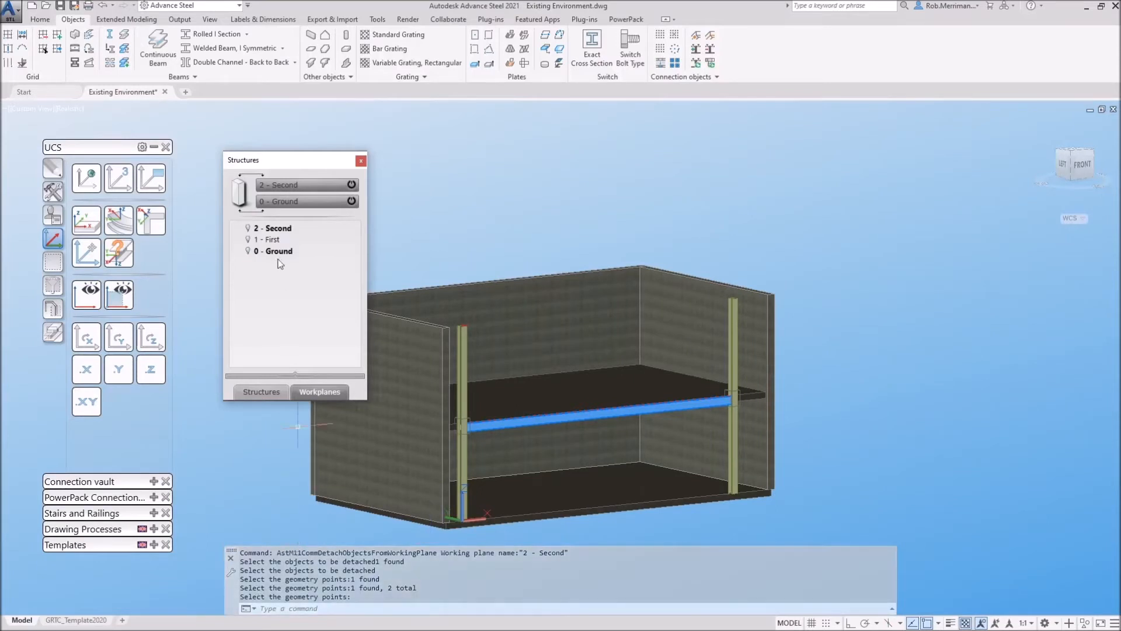
Set the Second level's top altitude to 7500 mm, and undo the recent level and wall detachment changes.
click(258, 392)
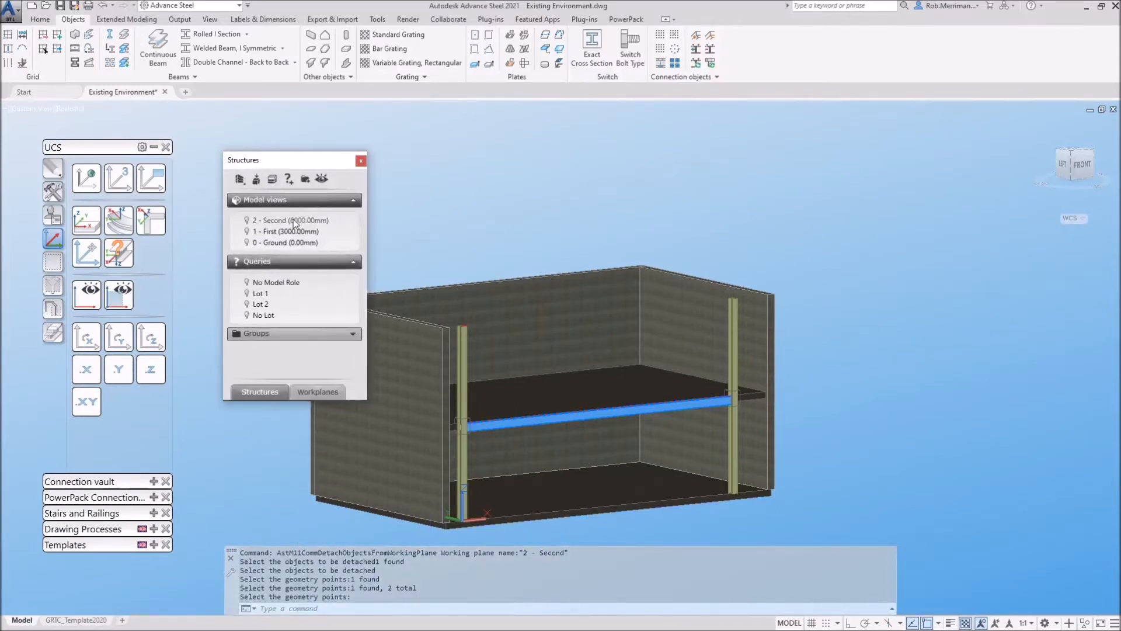
right_click(294, 223)
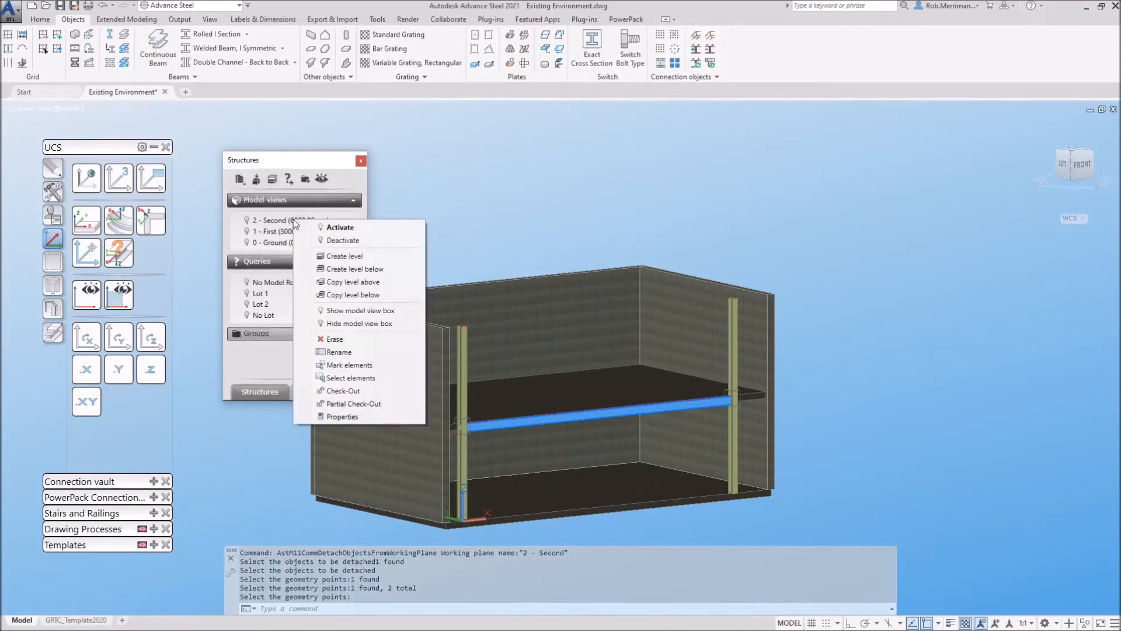
click(342, 416)
double_click(524, 292)
text(7500)
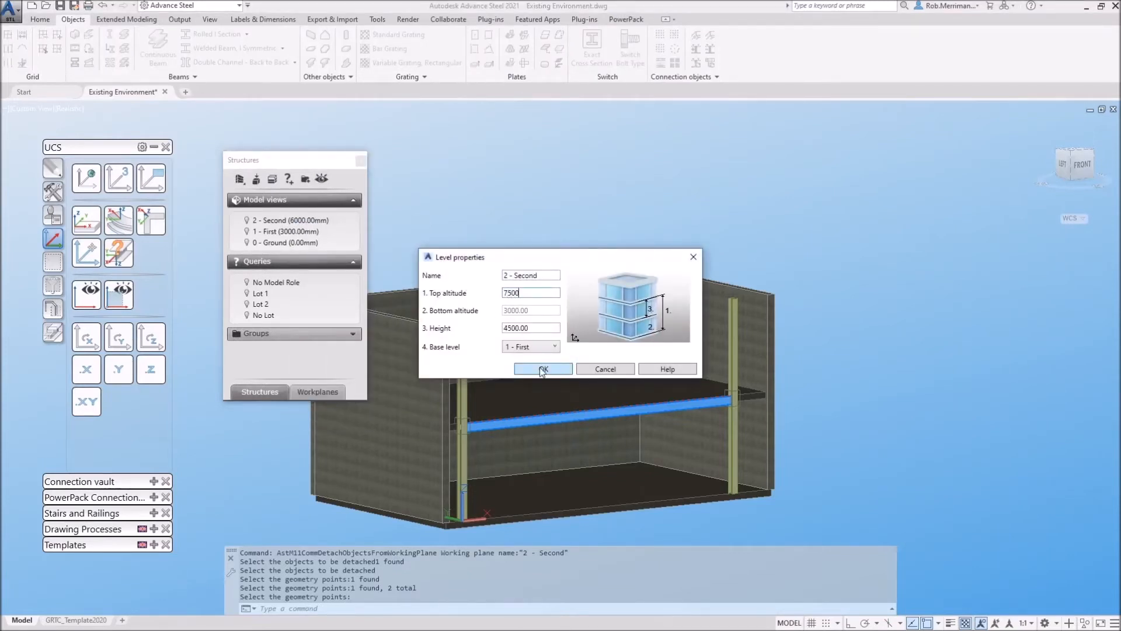
click(541, 369)
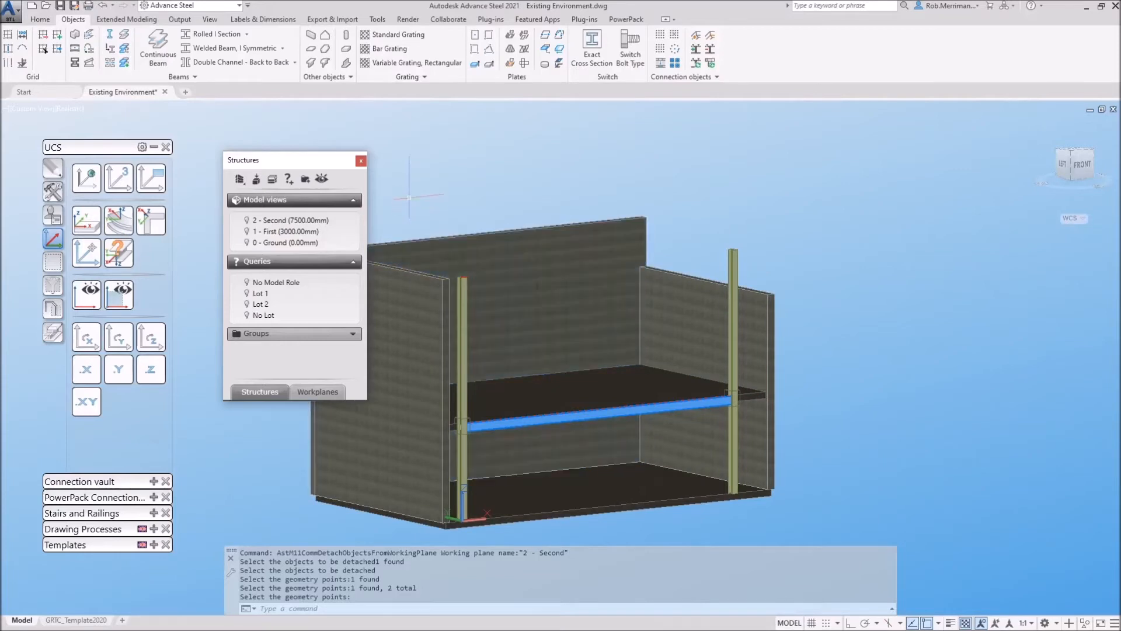
key(ctrl+z)
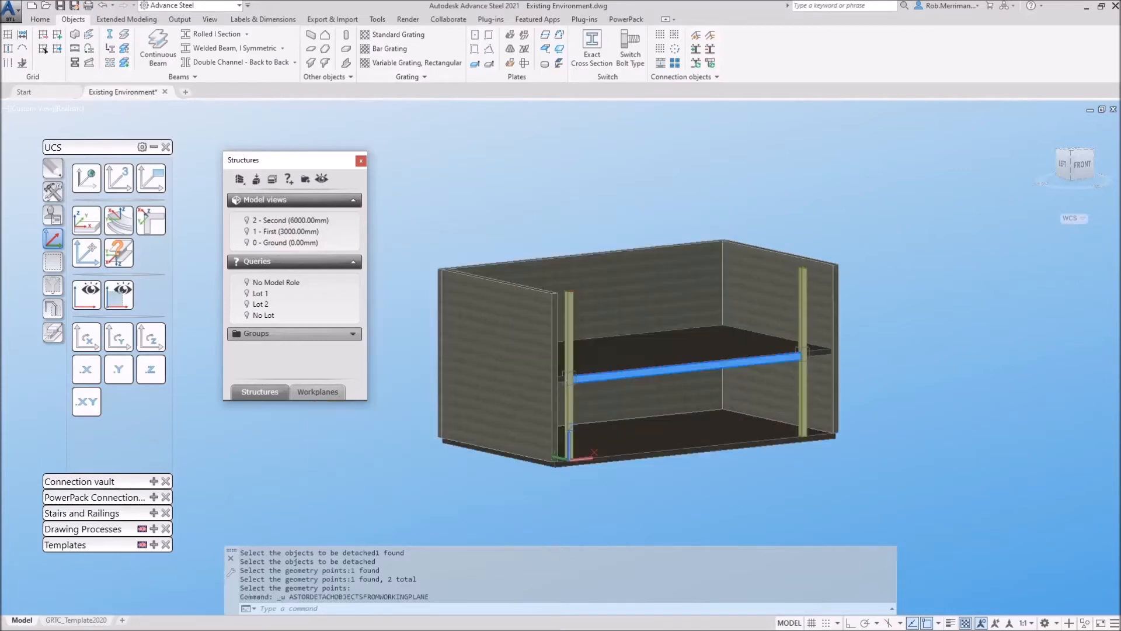
key(ctrl+z)
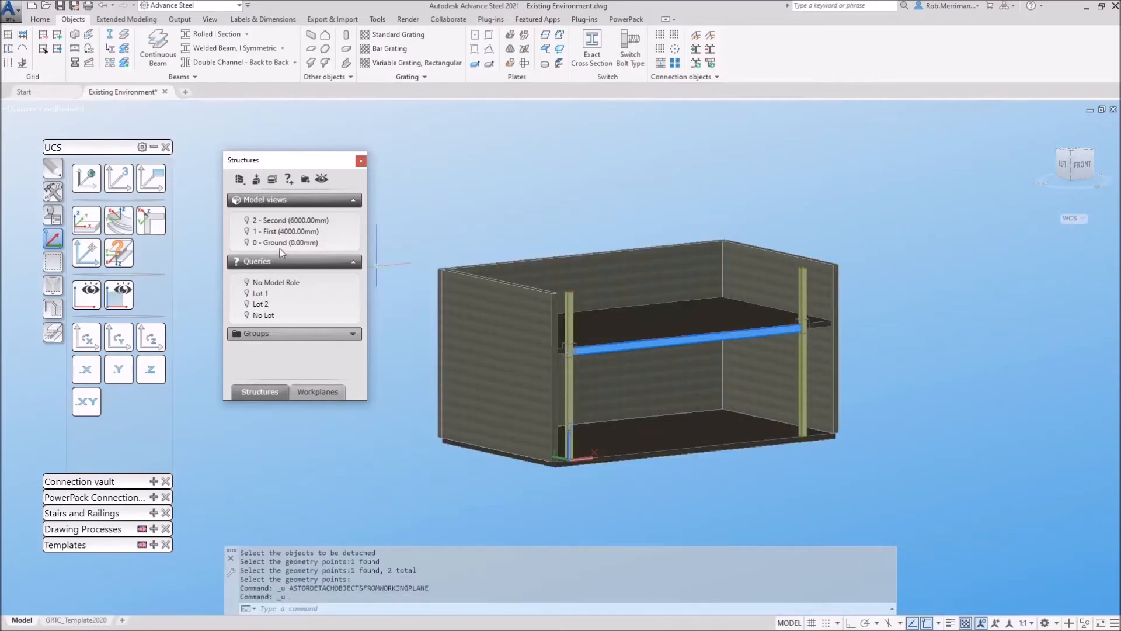
Set the First level's top altitude to 3000 mm and select the end wall nearest the origin.
right_click(287, 232)
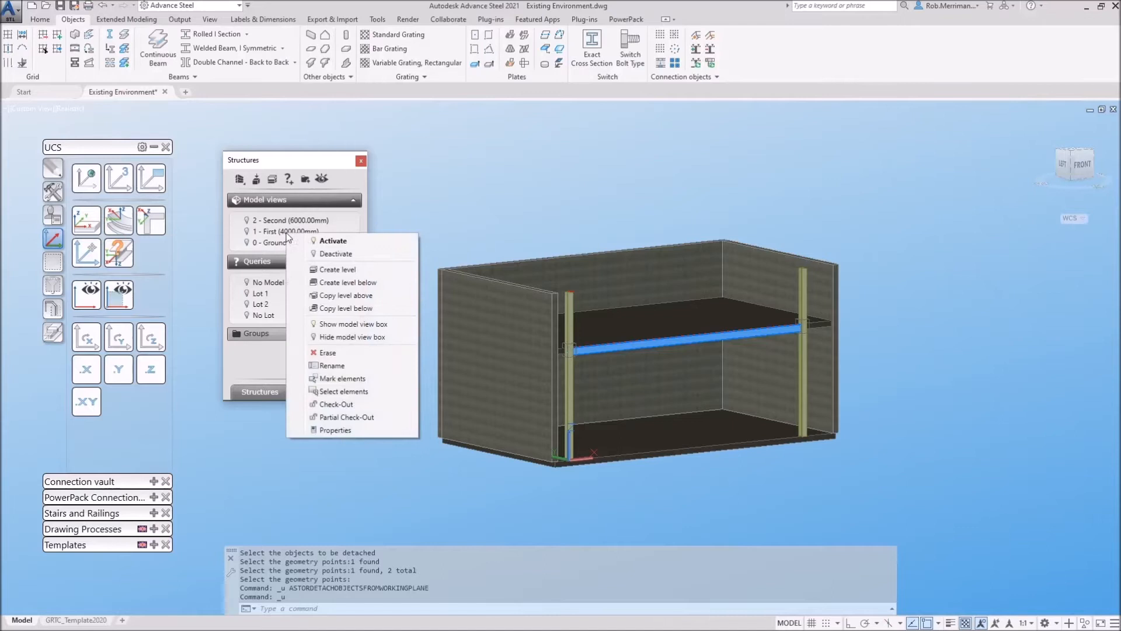
click(341, 431)
double_click(540, 297)
text(30)
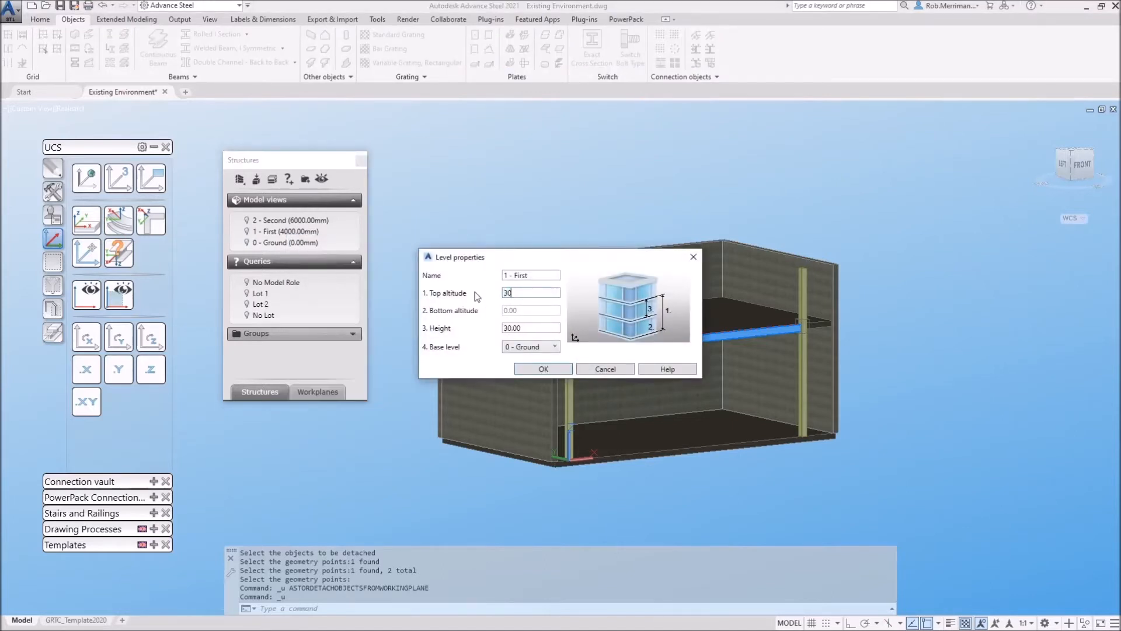
click(544, 370)
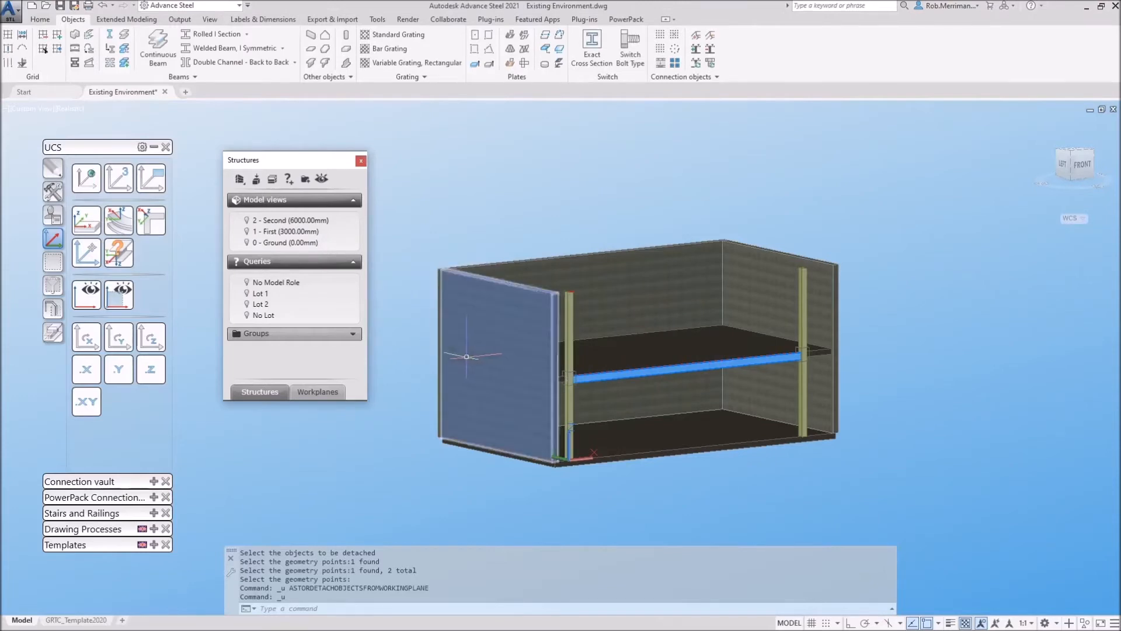
click(467, 356)
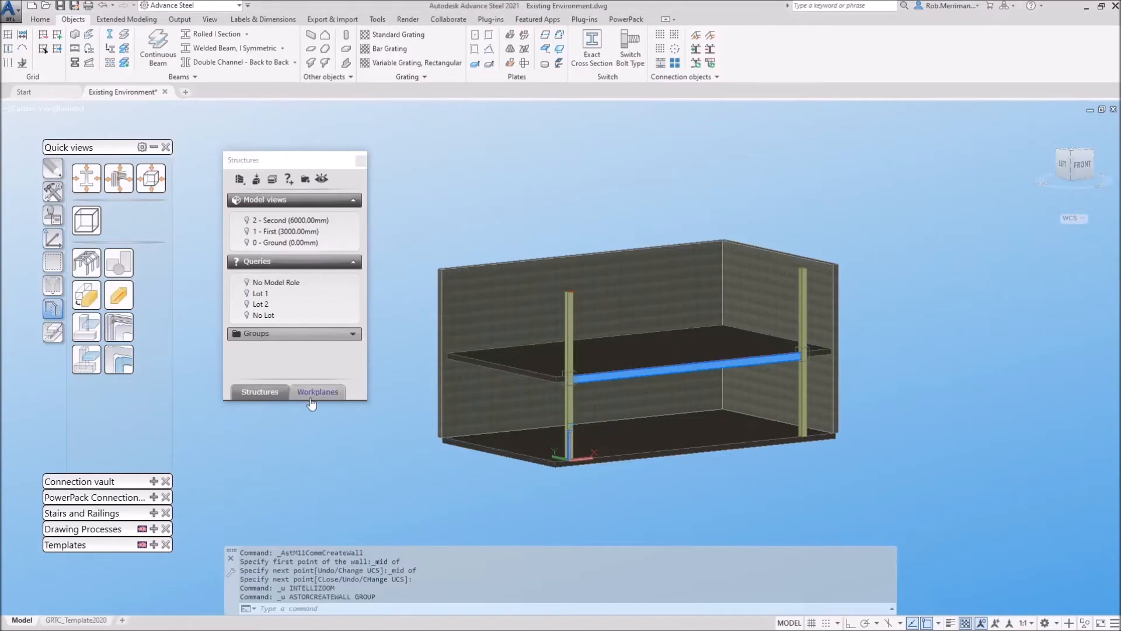
Create an internal wall from 0 - Ground to 1 - First, starting on the slab's open end and running perpendicular to the opposite edge, with default properties.
click(311, 402)
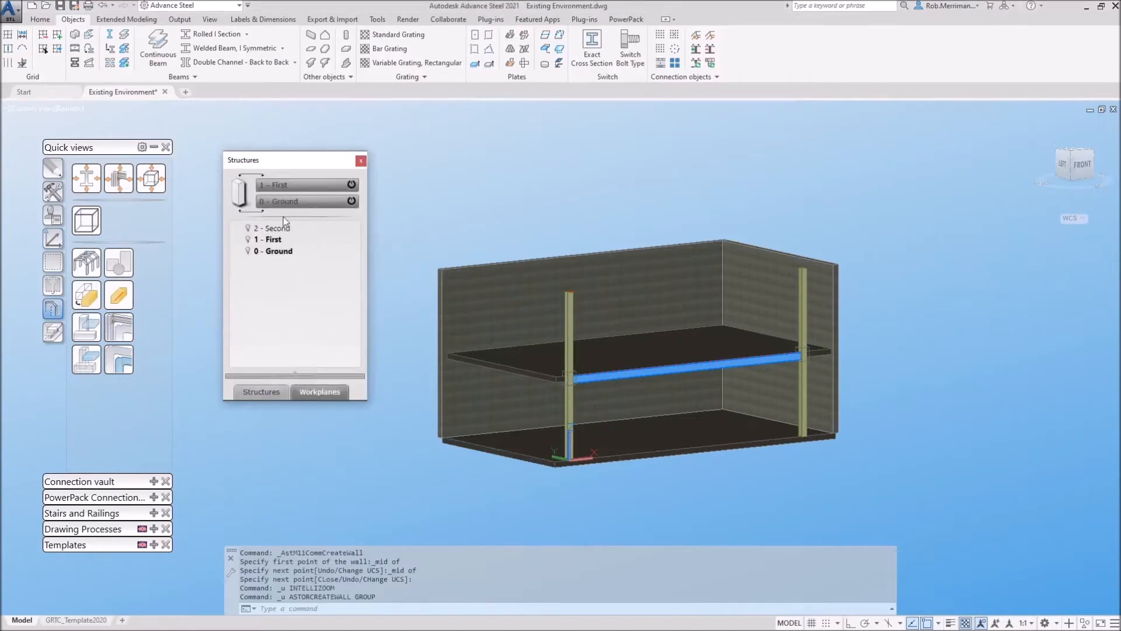
click(345, 48)
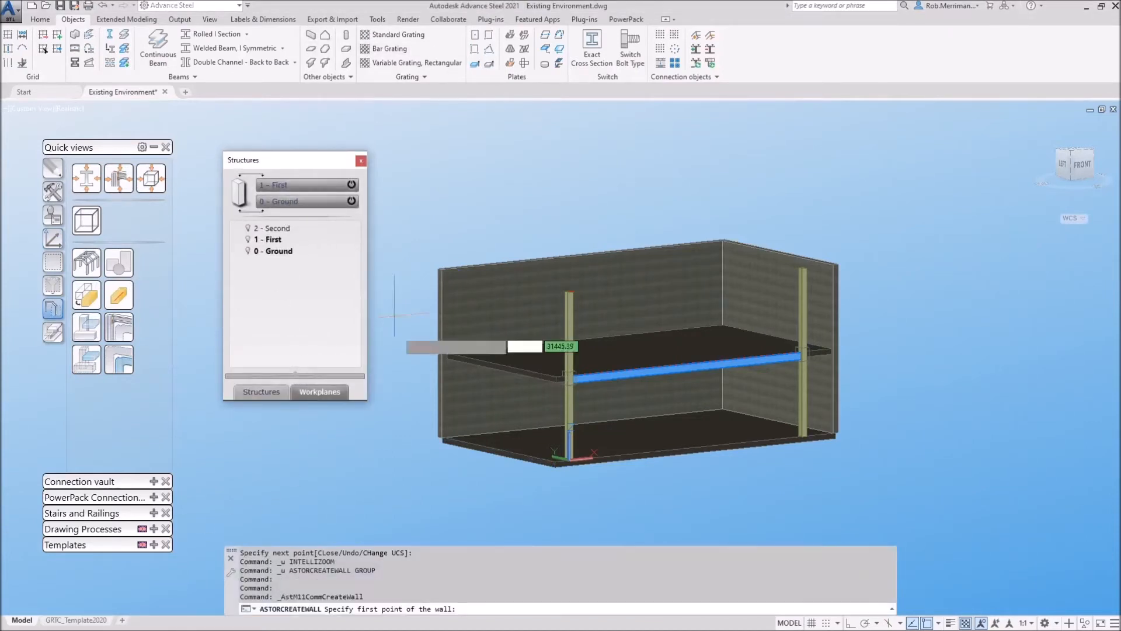
scroll(429, 426, up, 3)
shift+right_click(494, 462)
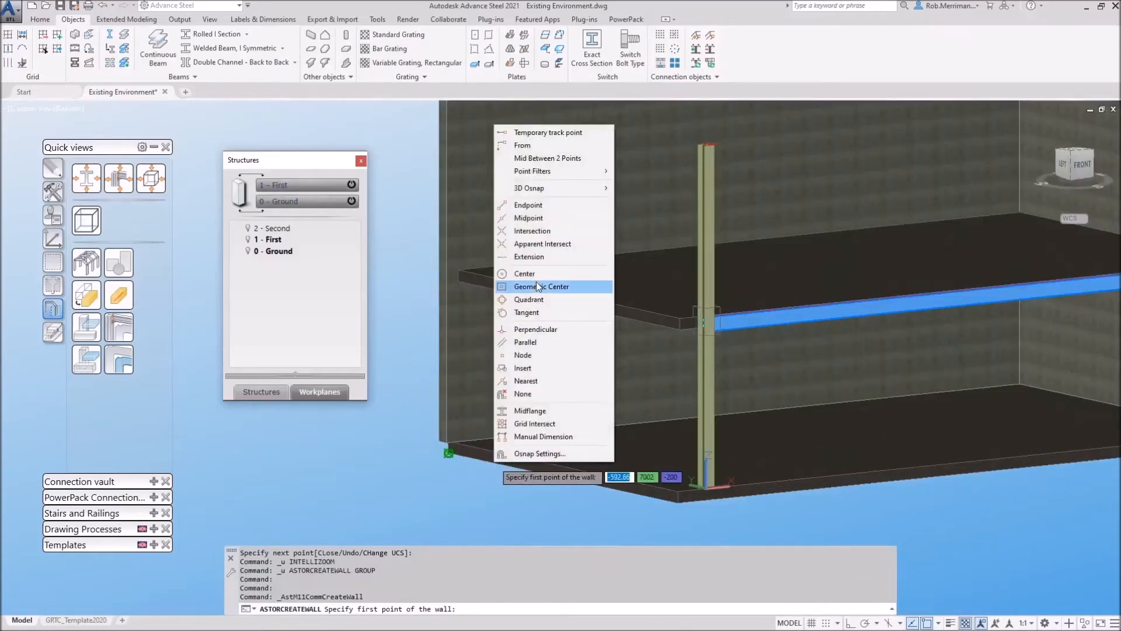
click(526, 380)
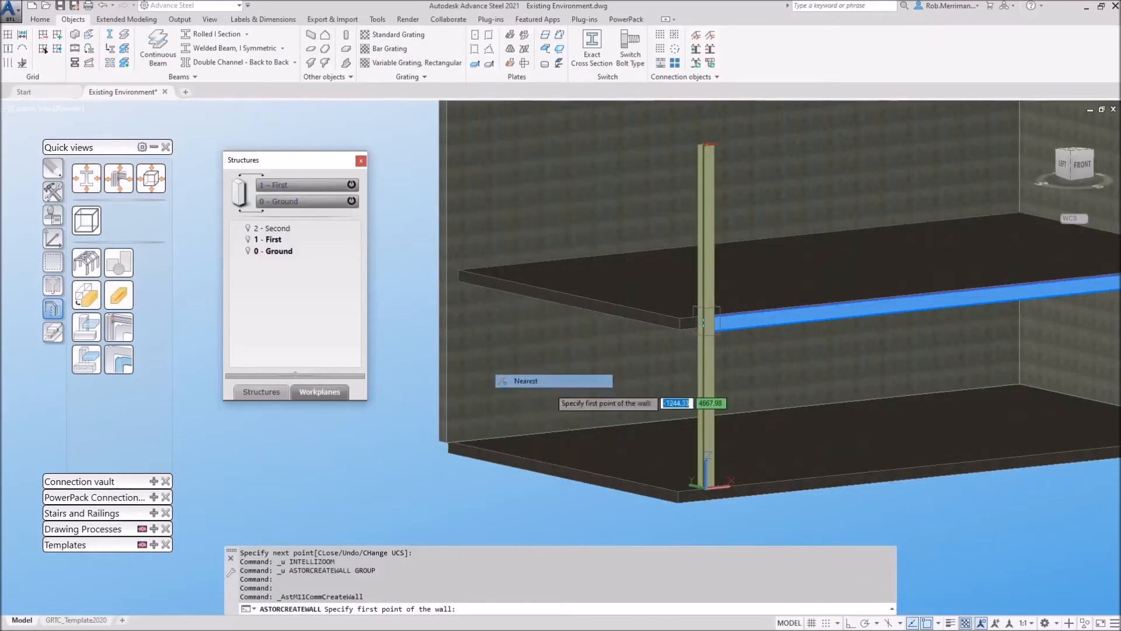
click(526, 458)
scroll(796, 429, down, 3)
shift+right_click(830, 418)
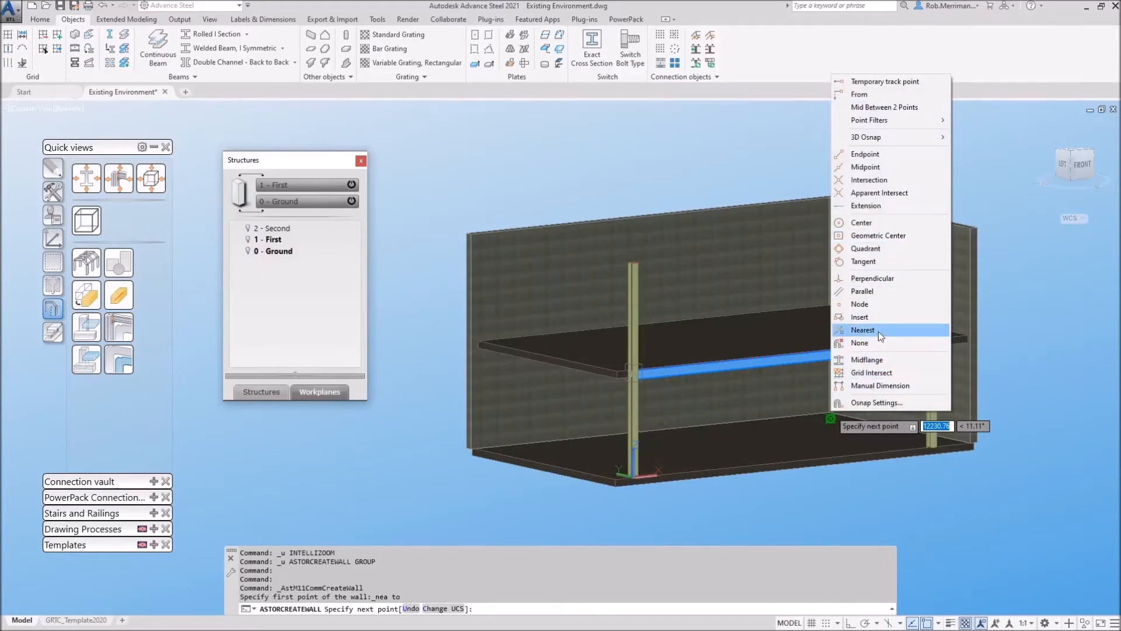
click(882, 278)
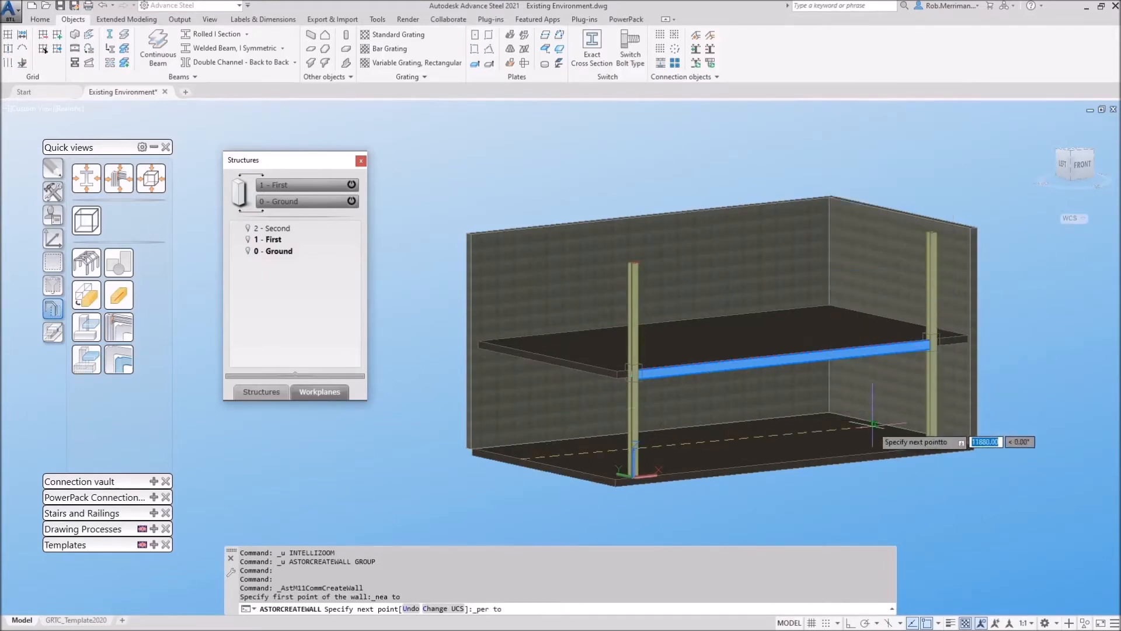
click(872, 421)
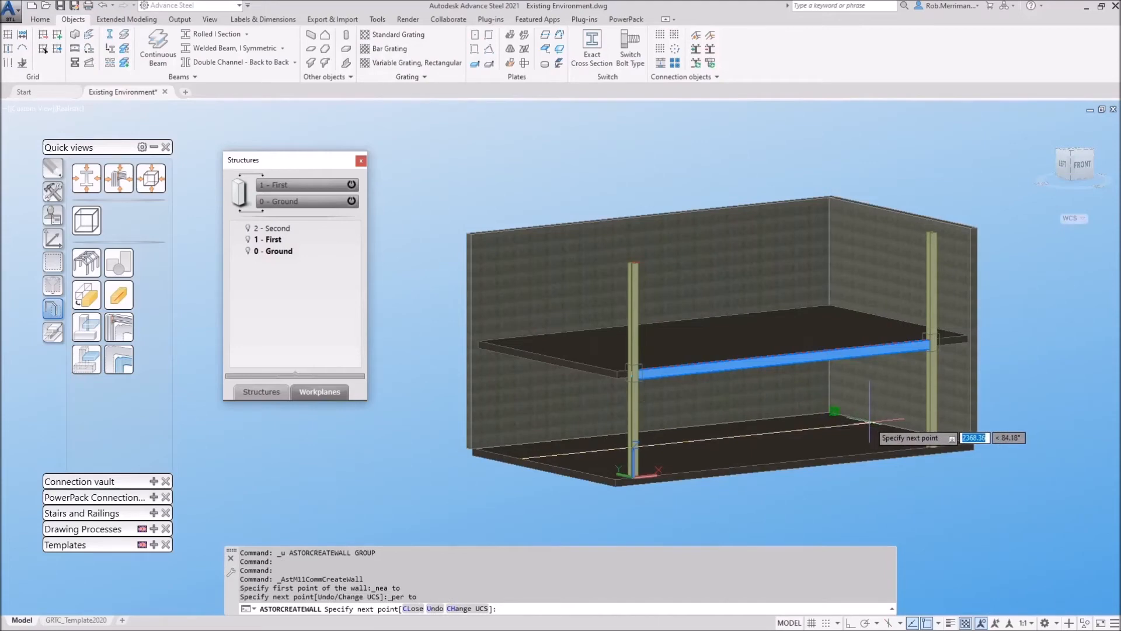
key(Return)
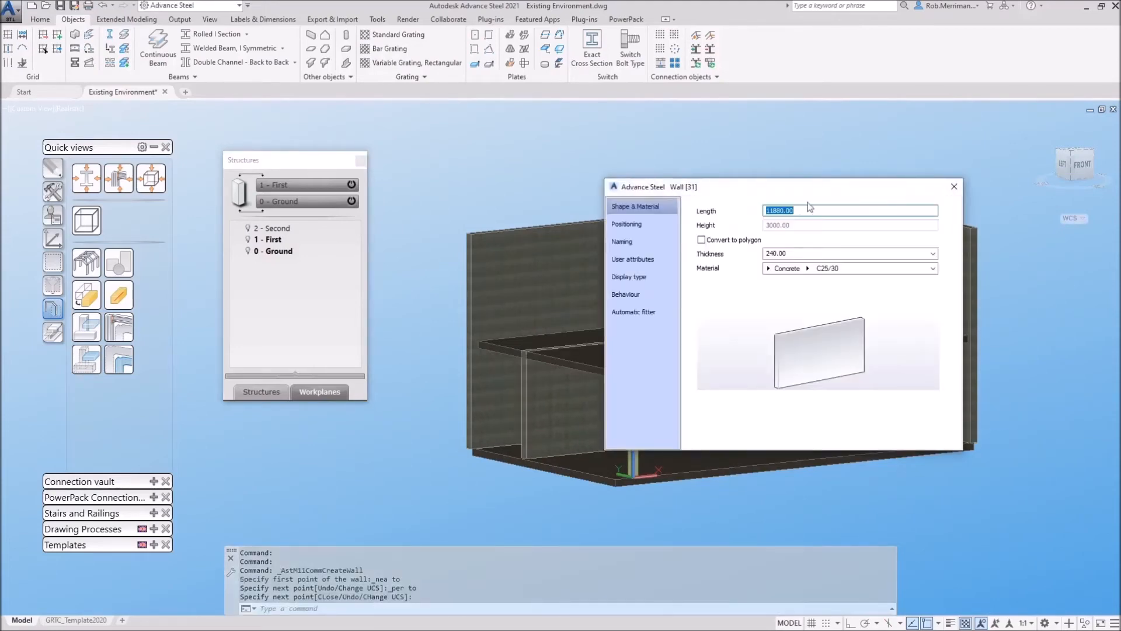
click(954, 187)
Detach the internal wall's two upper corner points from the 1 - First workplane.
scroll(544, 353, up, 5)
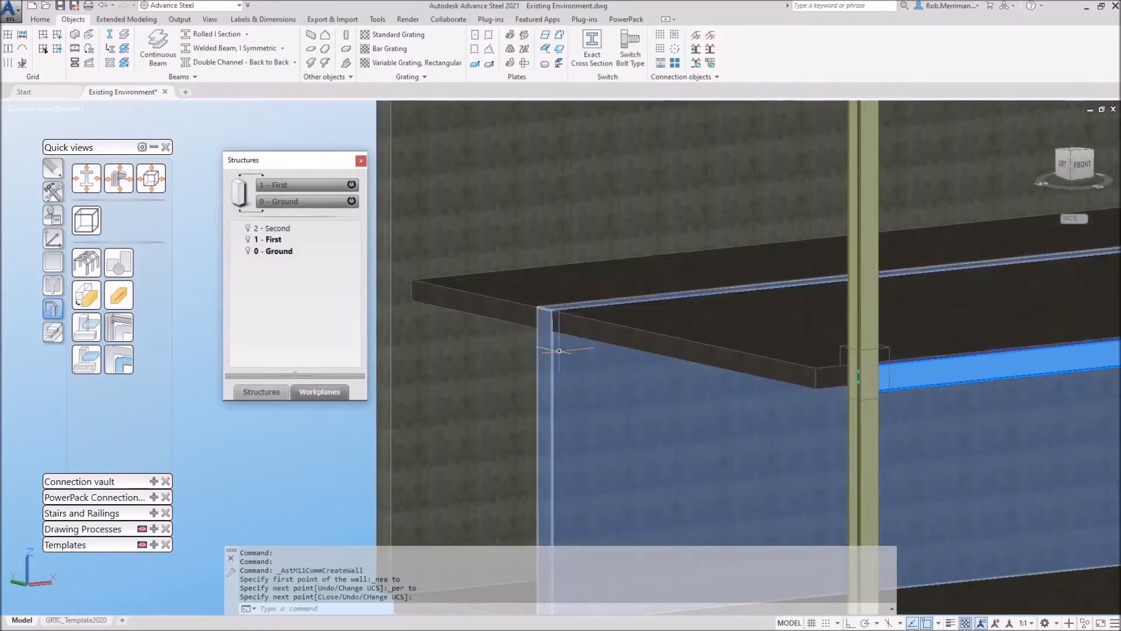
right_click(276, 239)
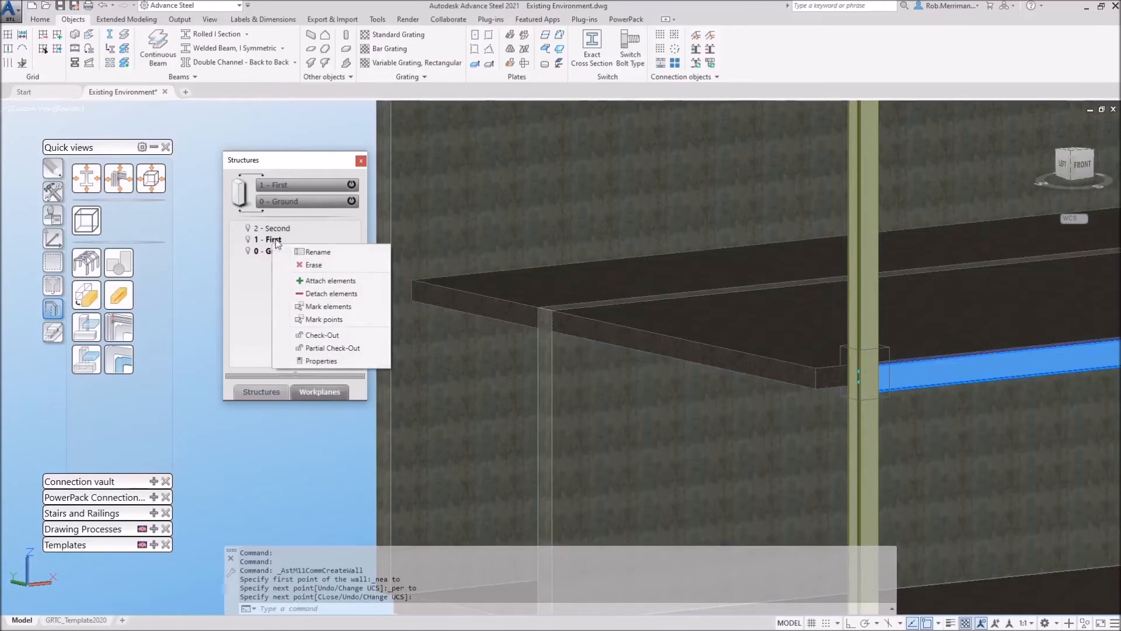
right_click(276, 239)
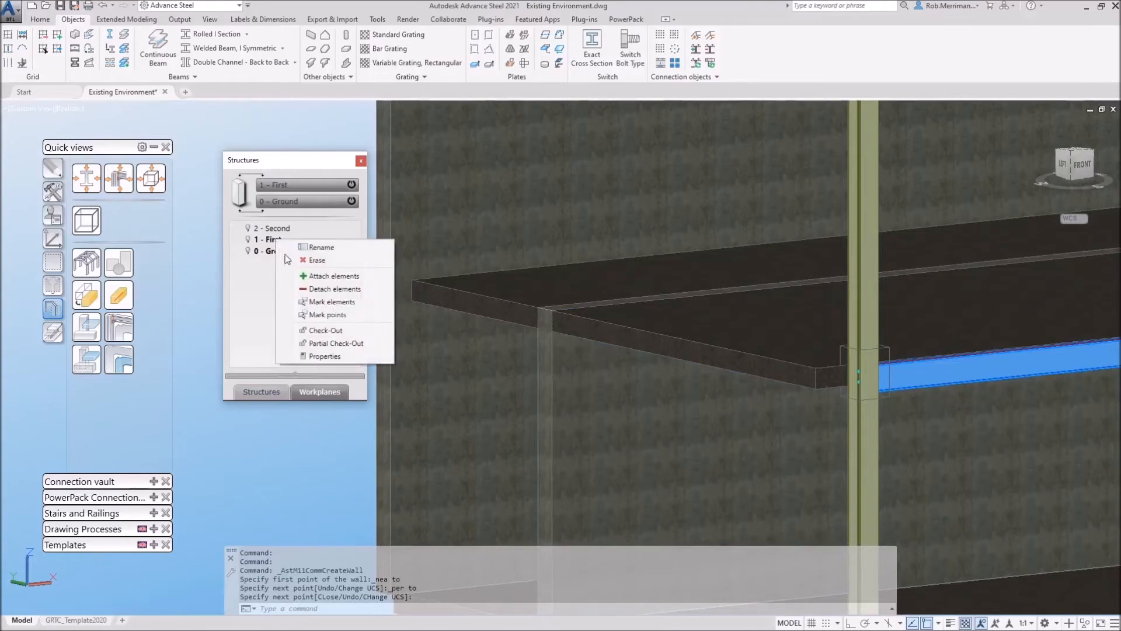
click(329, 289)
click(602, 391)
key(Return)
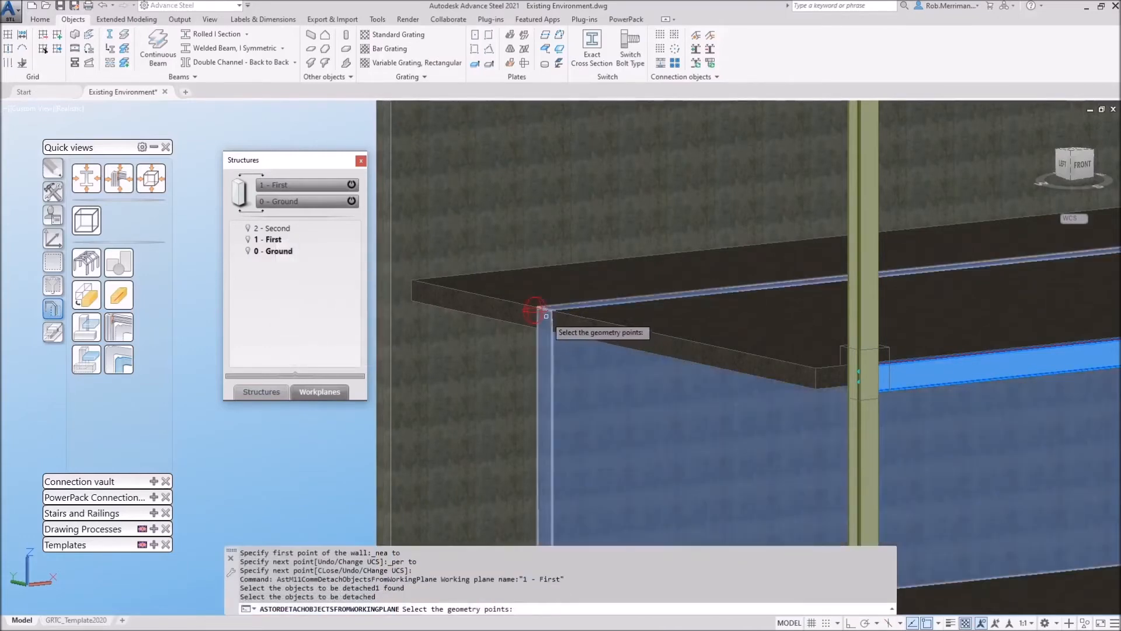
click(538, 304)
scroll(496, 329, down, 8)
scroll(658, 315, up, 6)
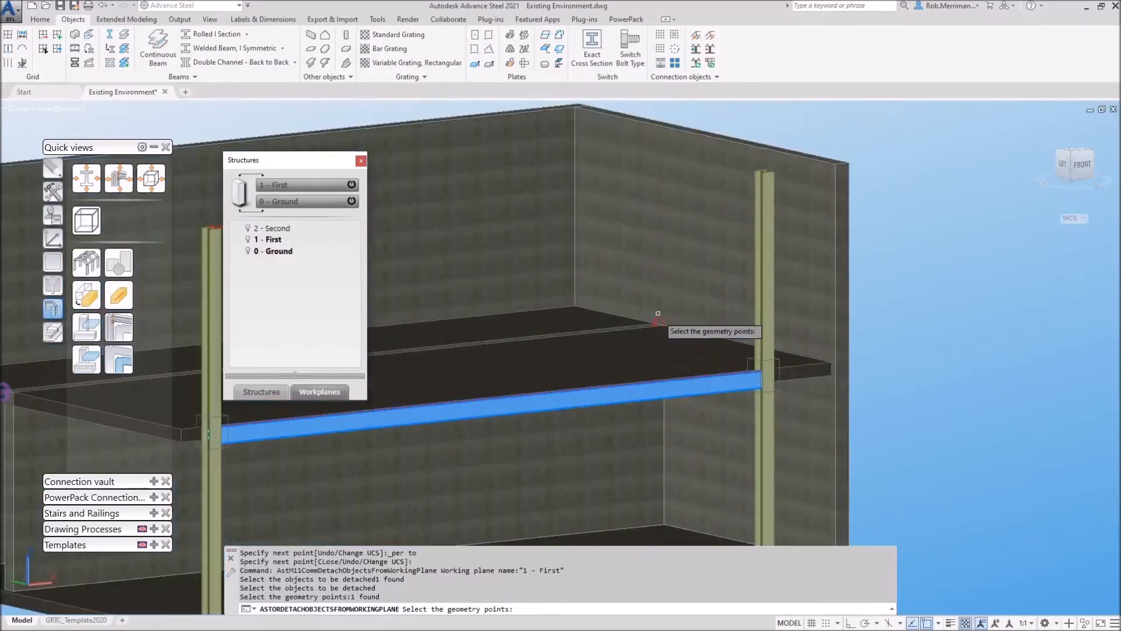
click(653, 320)
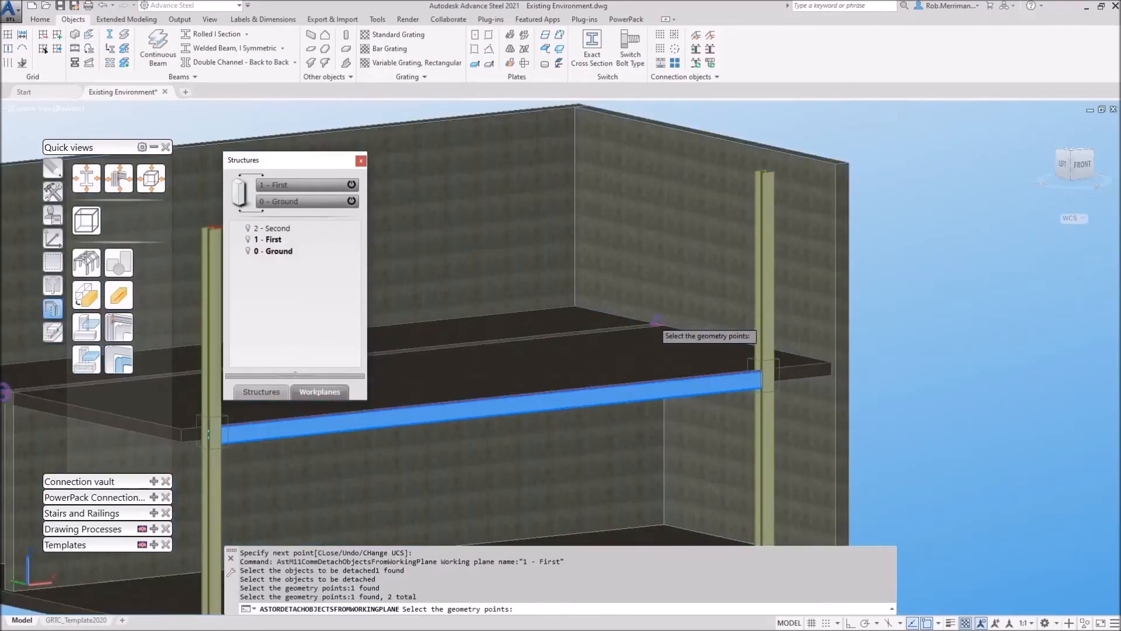
key(Return)
Check the internal wall's shape, material and positioning properties without changing them.
scroll(519, 377, down, 5)
double_click(536, 440)
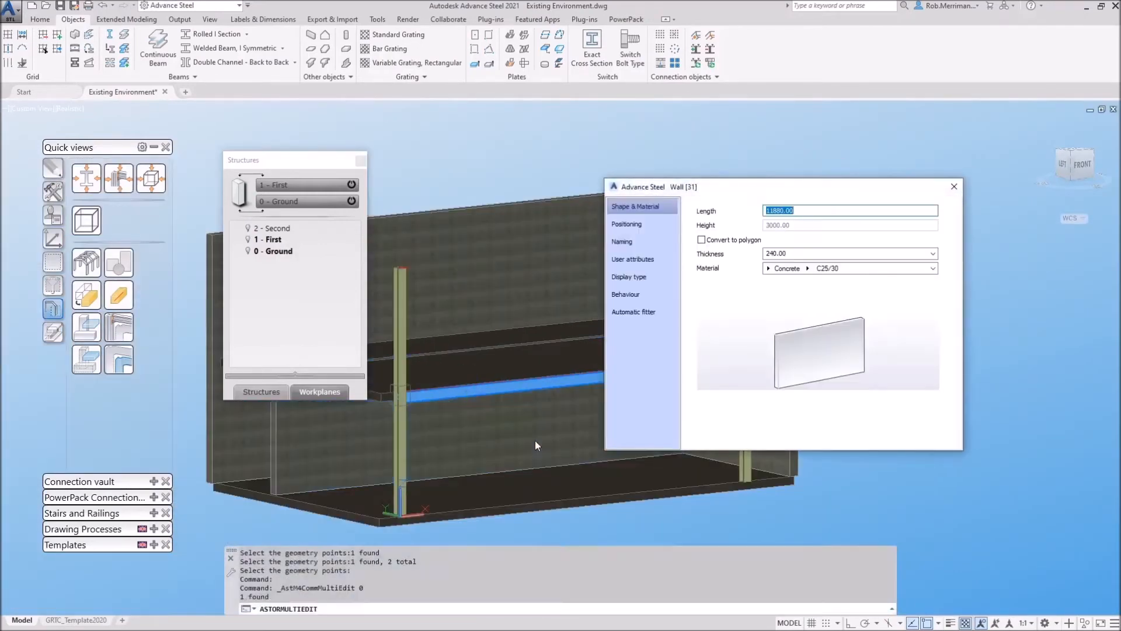
click(626, 224)
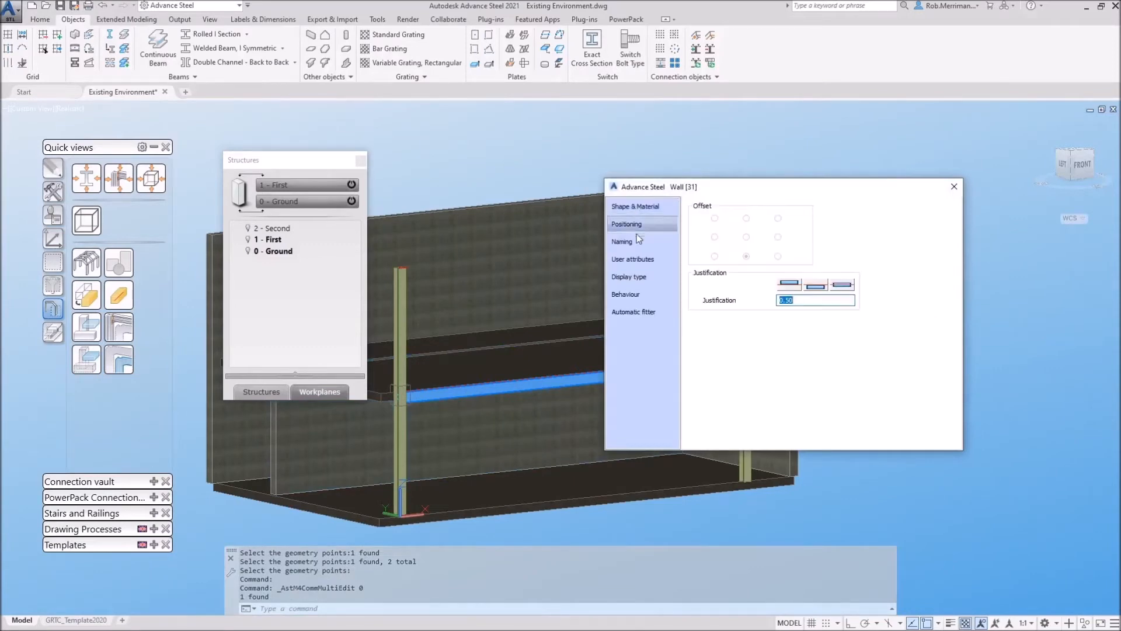
click(954, 186)
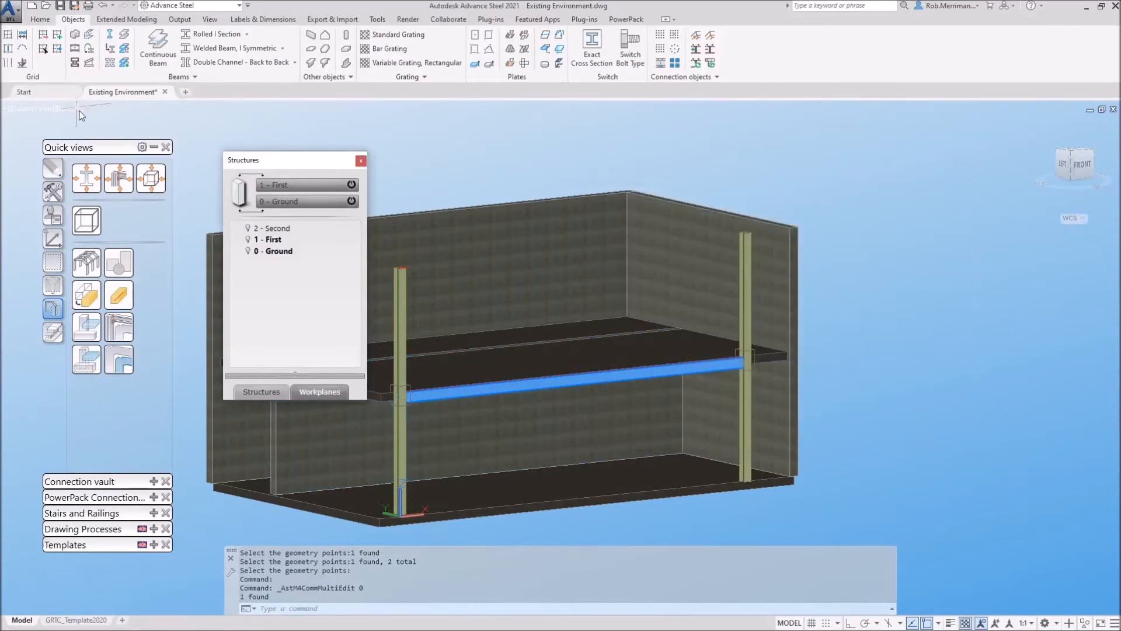
Display the model in the 2D Wireframe visual style and select the internal wall with ortho mode turned on.
click(71, 108)
click(96, 139)
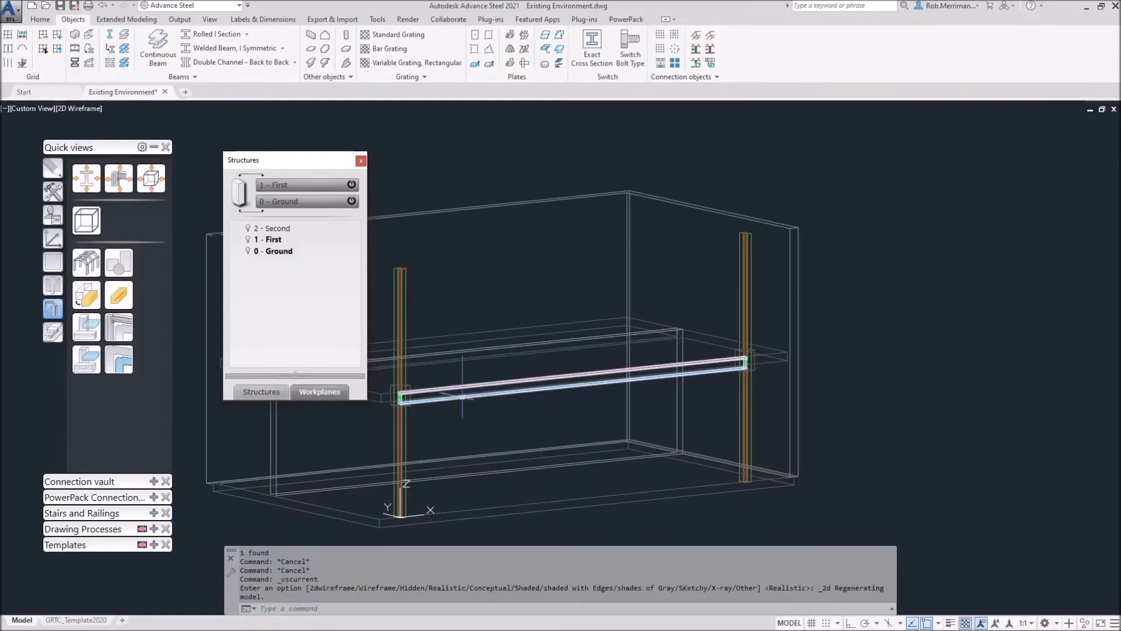
click(534, 465)
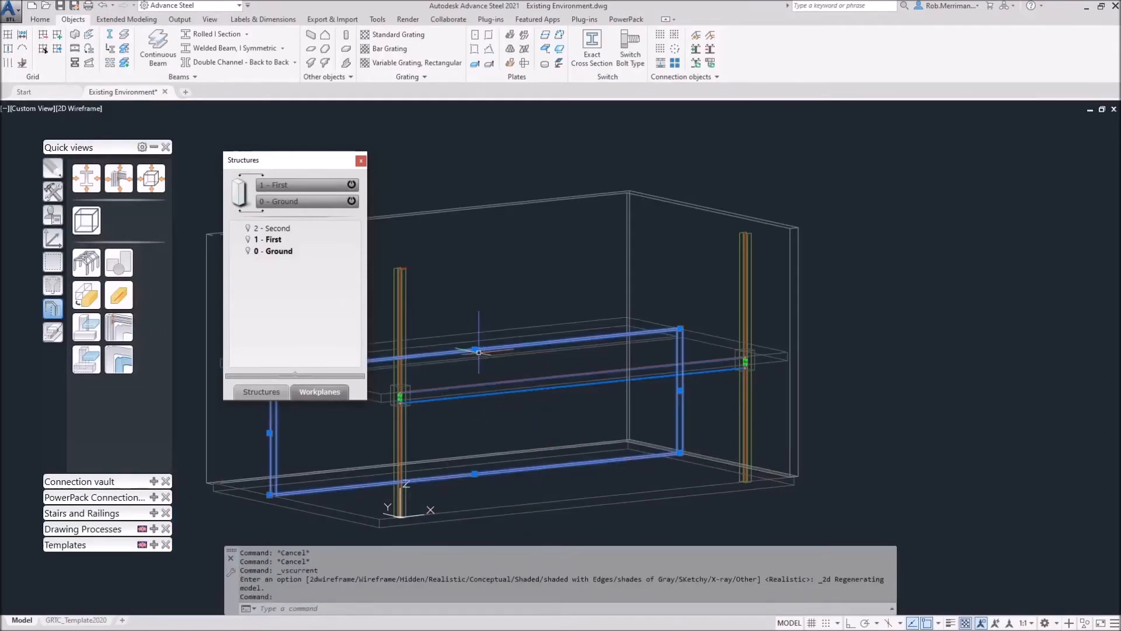
click(475, 350)
key(F8)
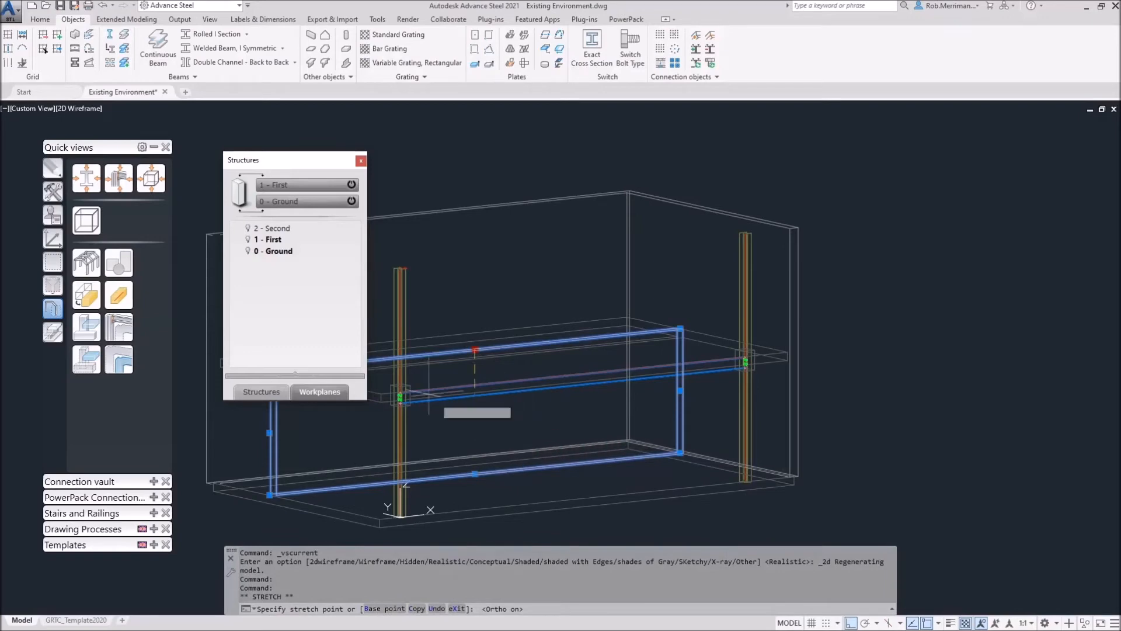
key(Escape)
Rotate the UCS about its X axis and stretch the internal wall's top edge down by 200 mm.
click(54, 240)
click(86, 337)
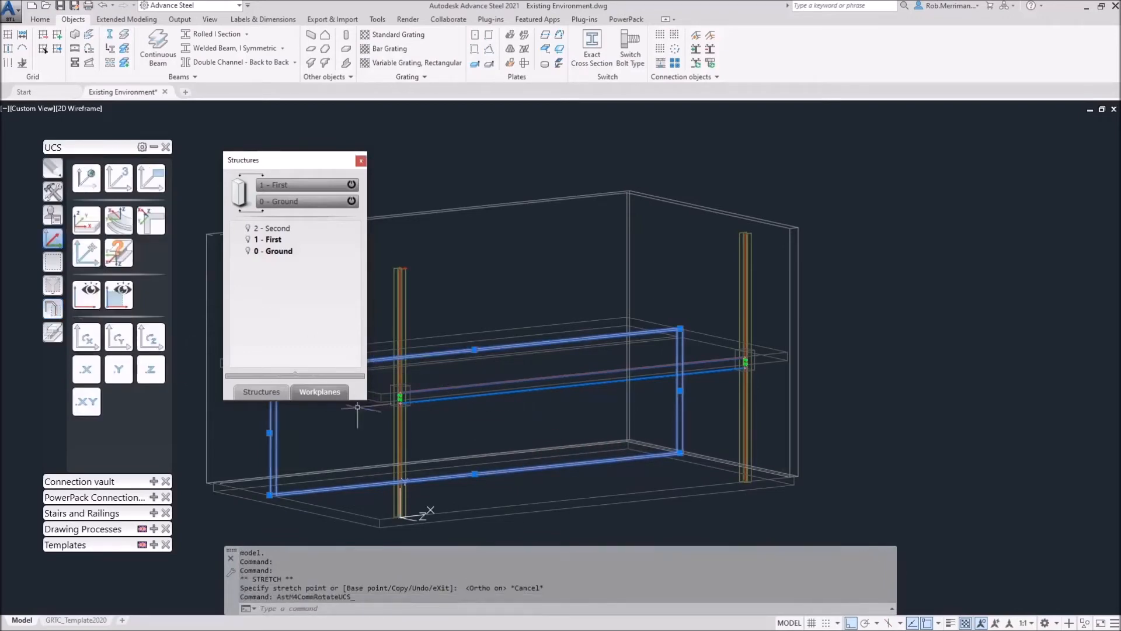
key(Escape)
click(472, 348)
click(475, 350)
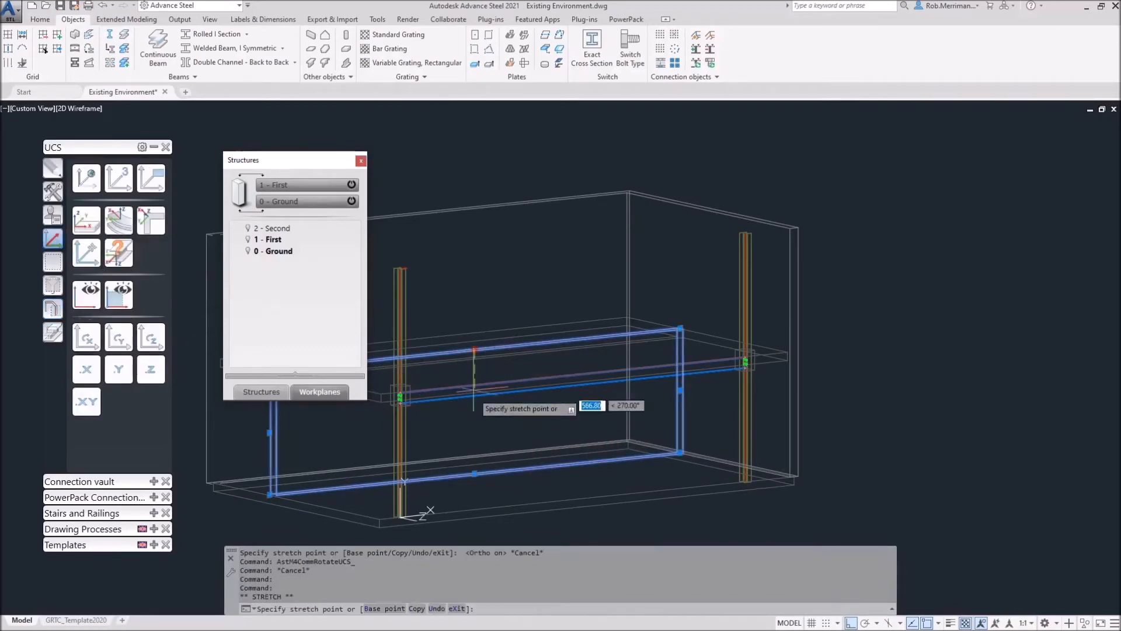
text(200)
key(Return)
key(Escape)
scroll(691, 391, down, 2)
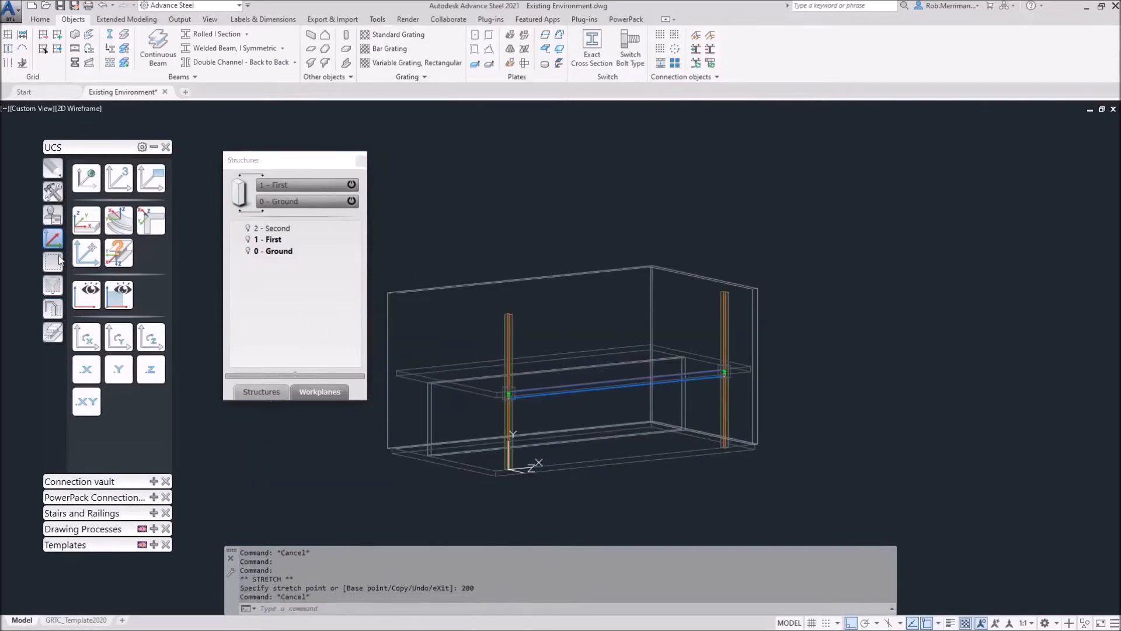
Rotate the UCS about its X axis until its Z axis points vertically up again.
click(81, 337)
click(80, 337)
click(80, 338)
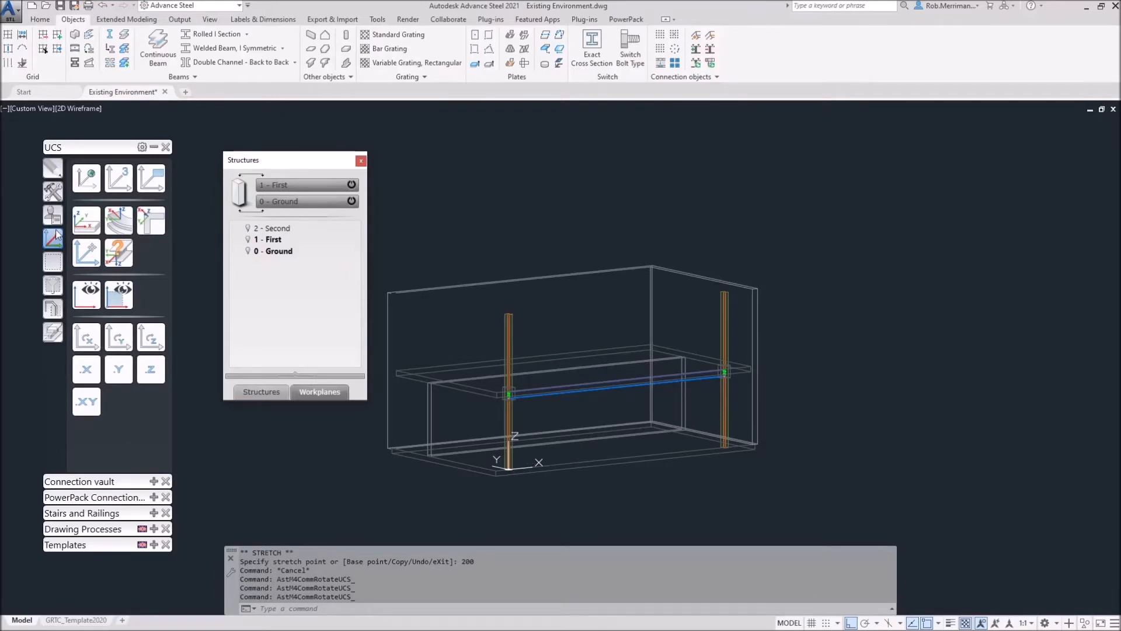
Display the model in the Shaded visual style.
click(52, 109)
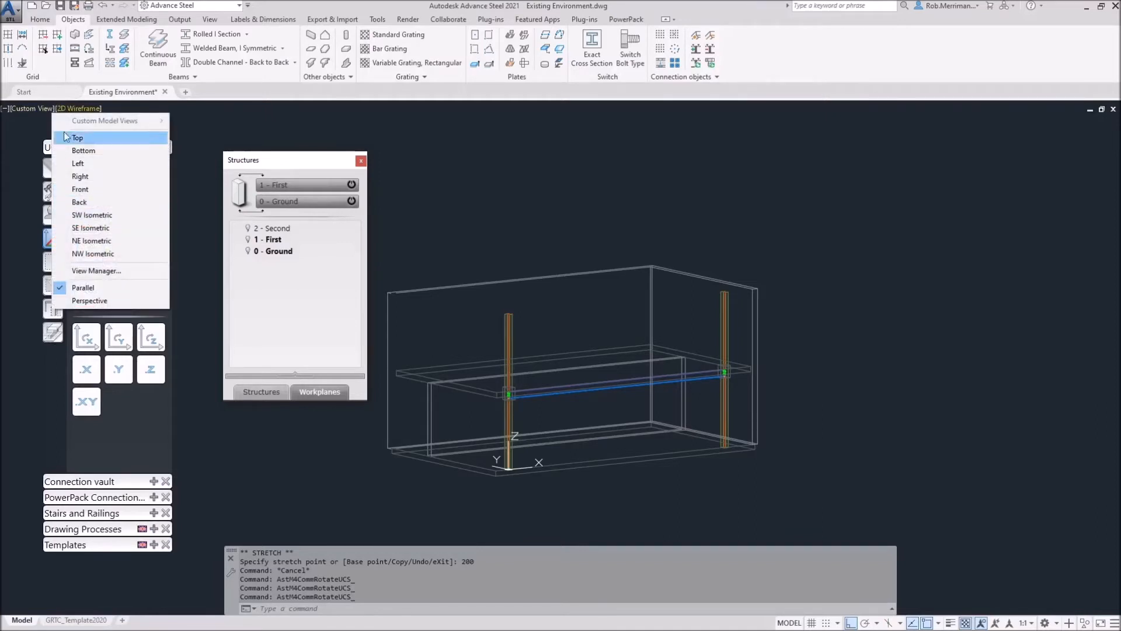
click(37, 106)
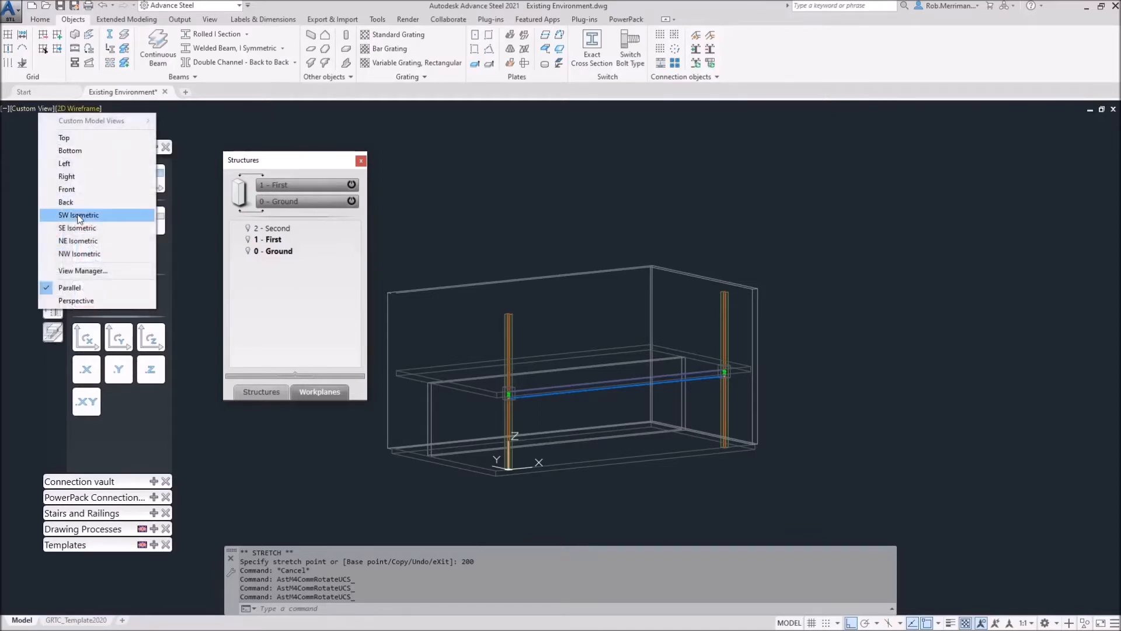
click(86, 109)
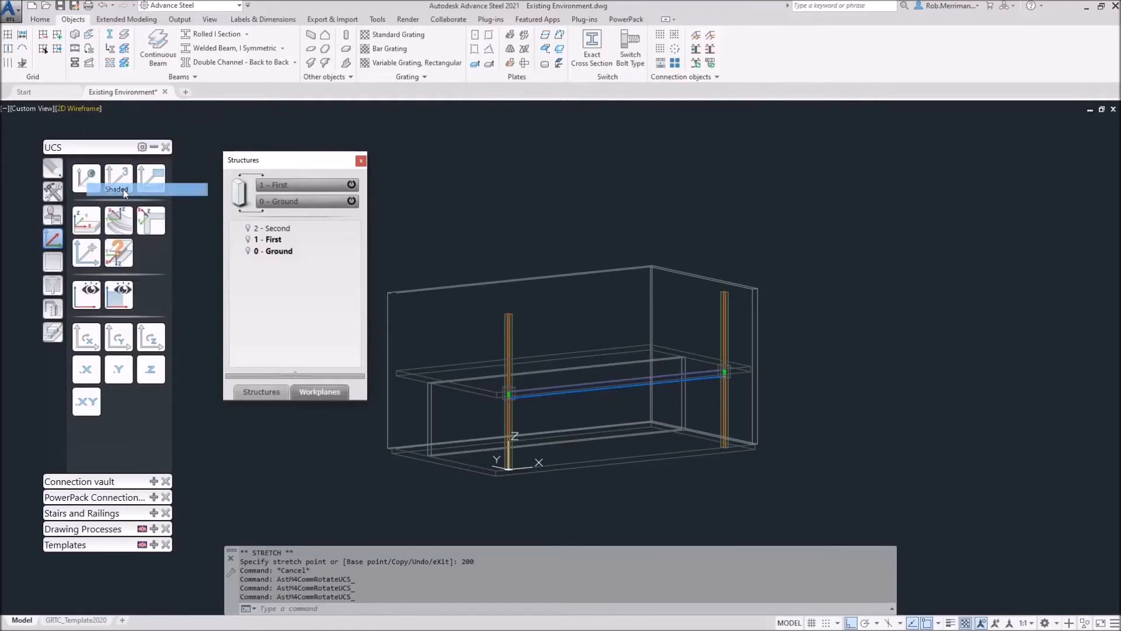
click(116, 189)
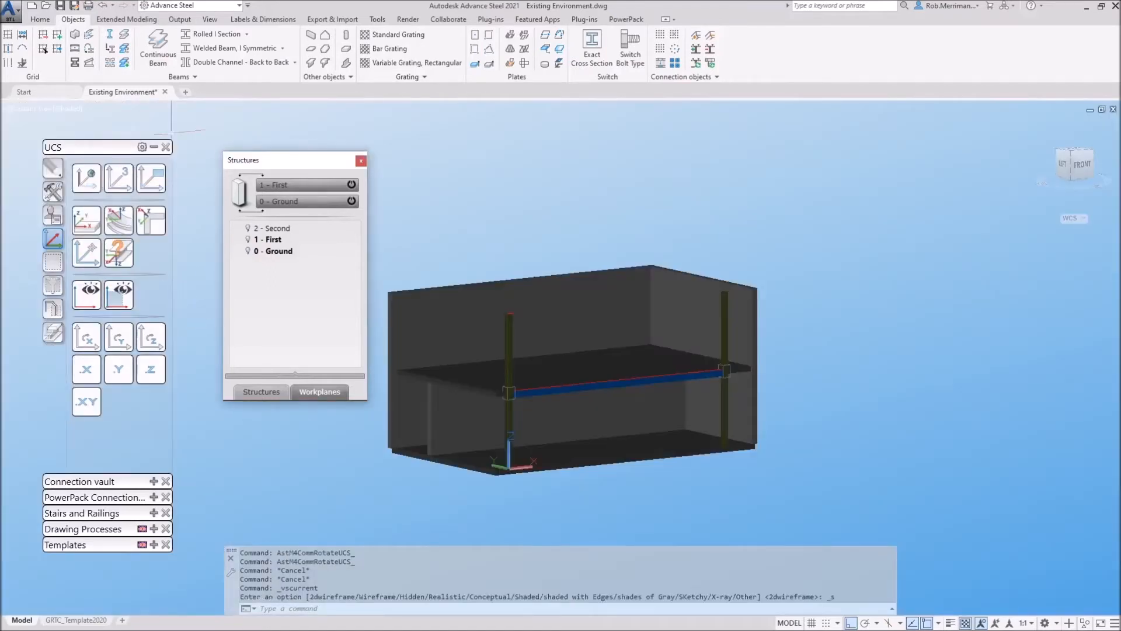
Close the Structures palette and display the model in the Realistic visual style.
scroll(641, 246, down, 4)
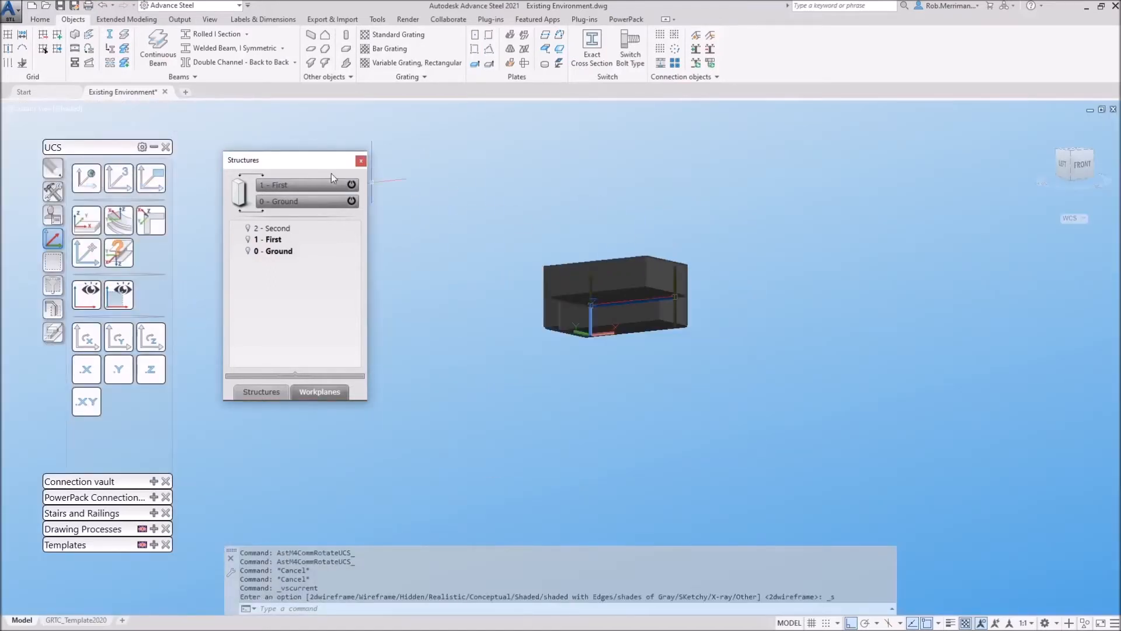
click(361, 160)
scroll(585, 311, up, 3)
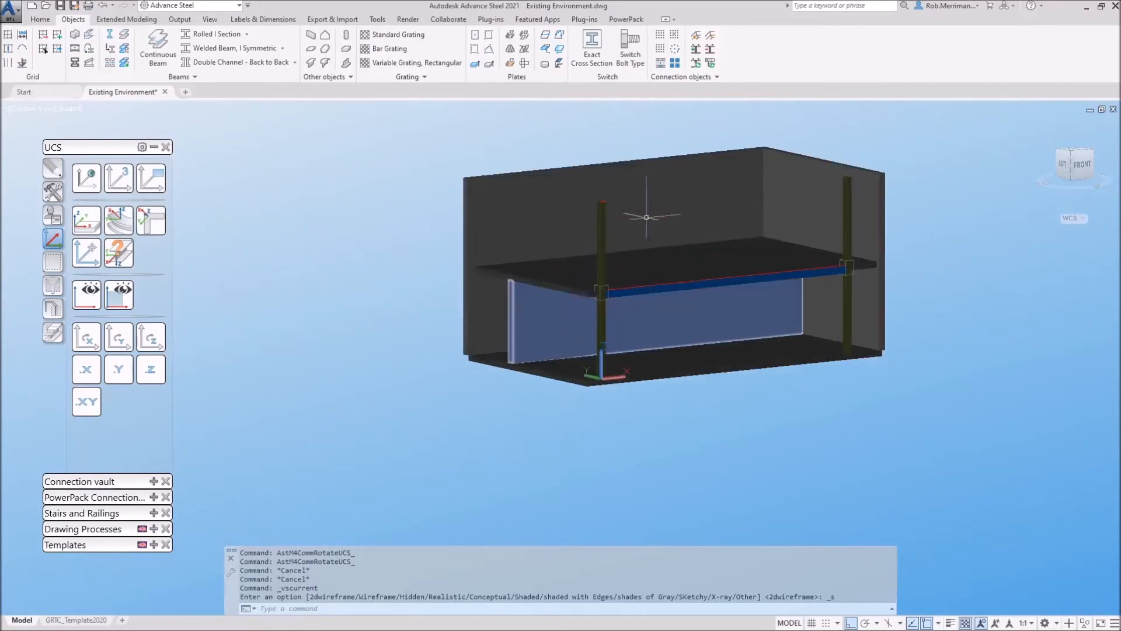
scroll(593, 227, up, 3)
click(68, 111)
click(85, 177)
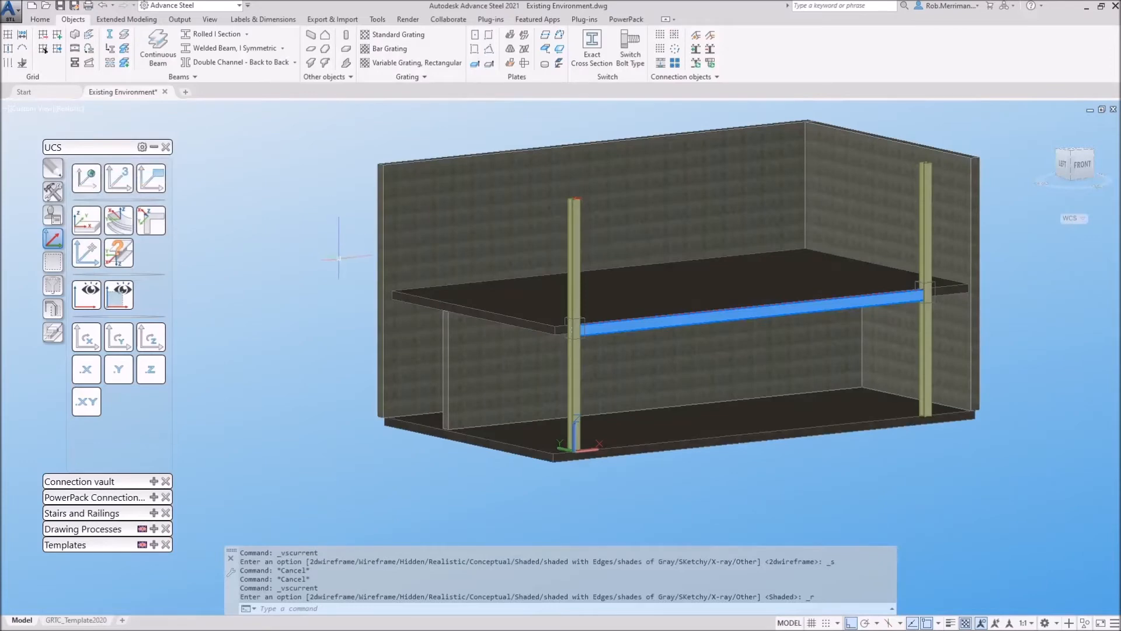
middle_drag(558, 250, 419, 290)
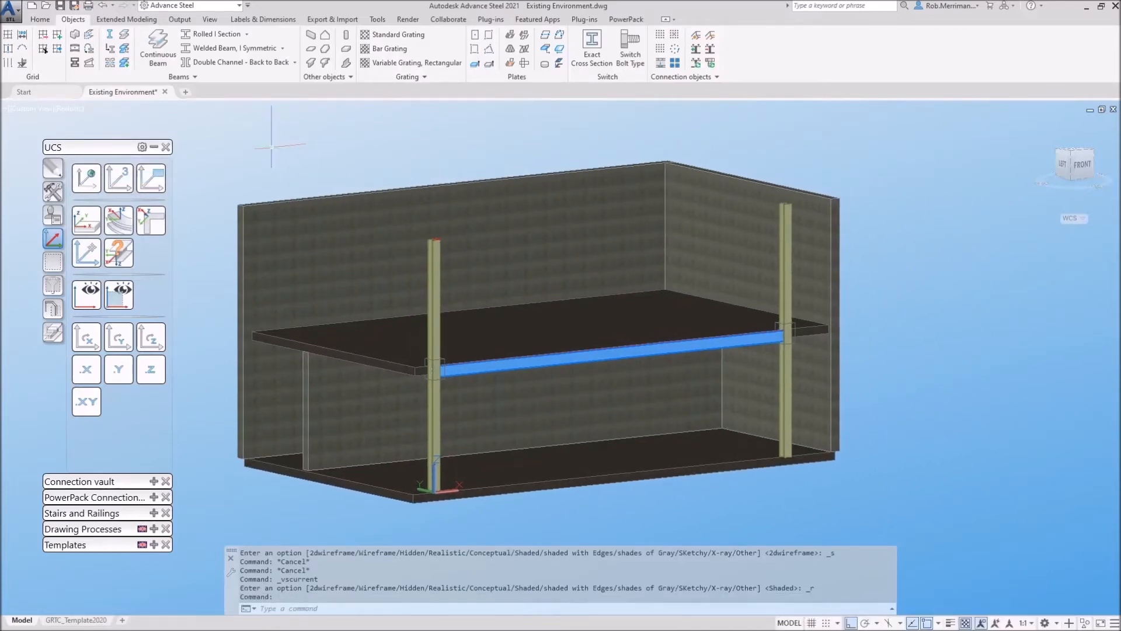
Open the Material Attachment Options with the MATERIALATTACH command.
text(MATERIALS)
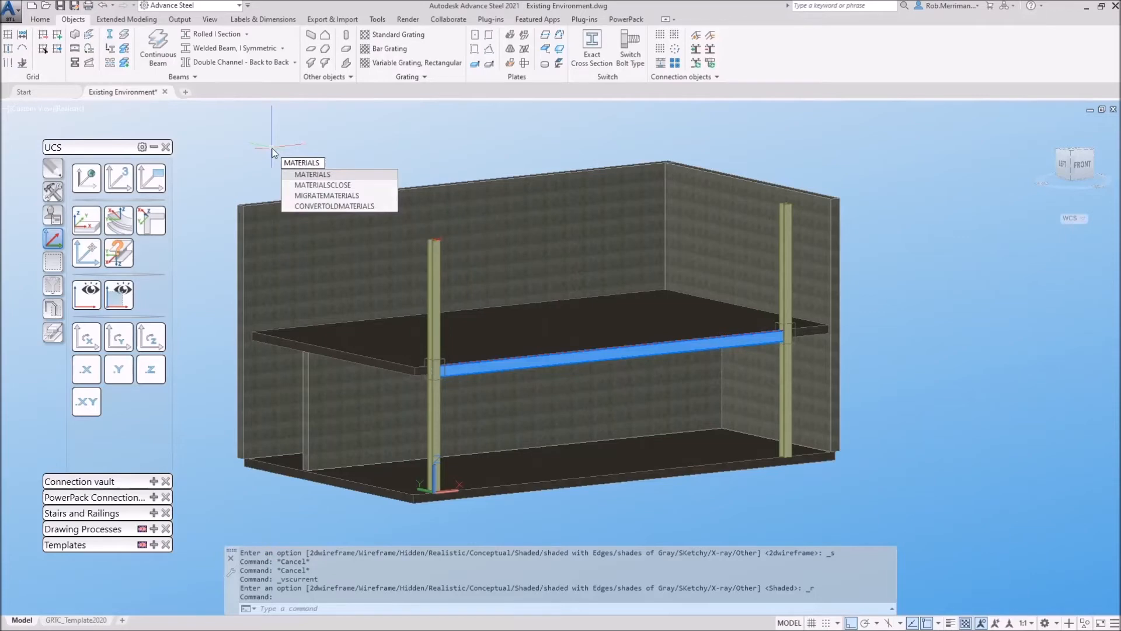
key(BackSpace)
key(Return)
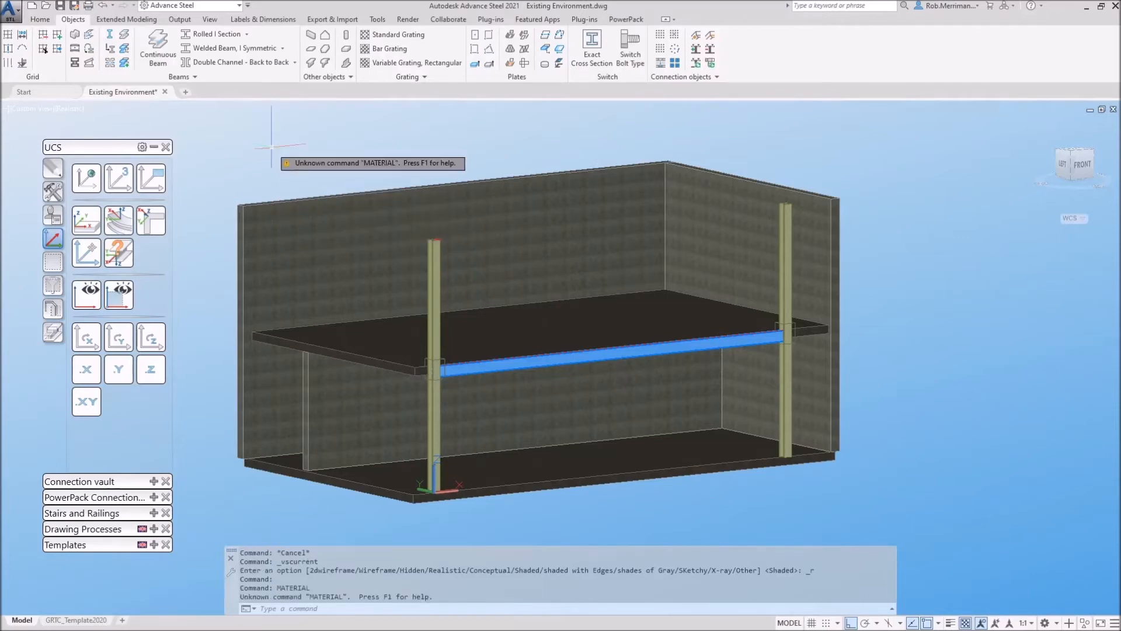
text(AT)
key(BackSpace)
key(BackSpace)
key(BackSpace)
text(MATERIALATTACH)
key(Return)
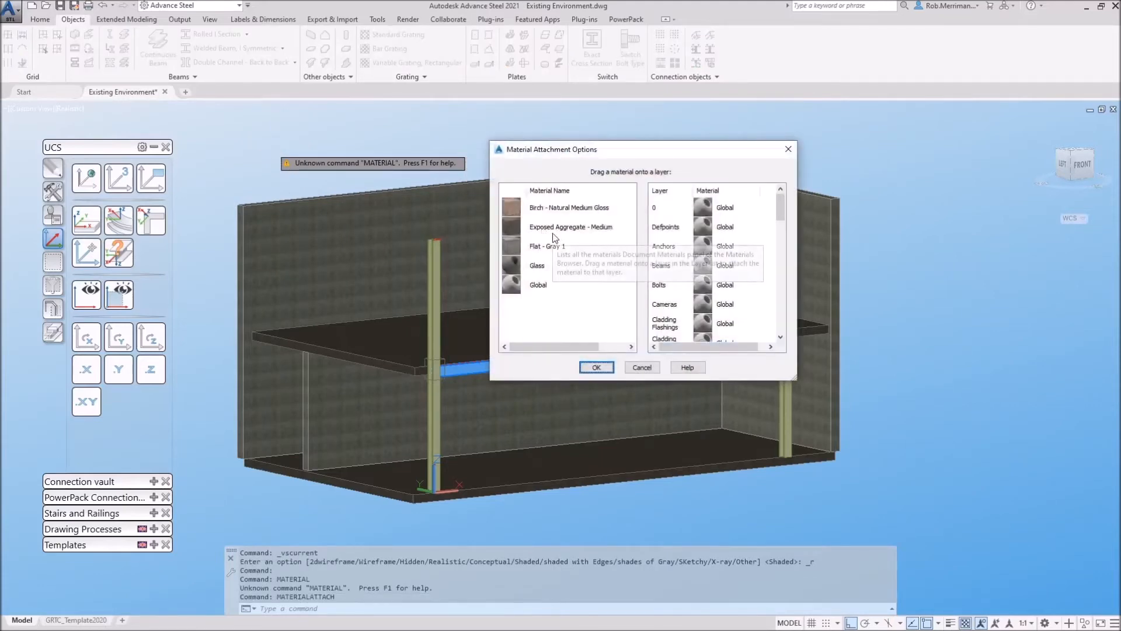
Check which materials are attached to the concrete and timber layers, enlarging the dialog for full names and closing it without changes.
scroll(753, 256, down, 3)
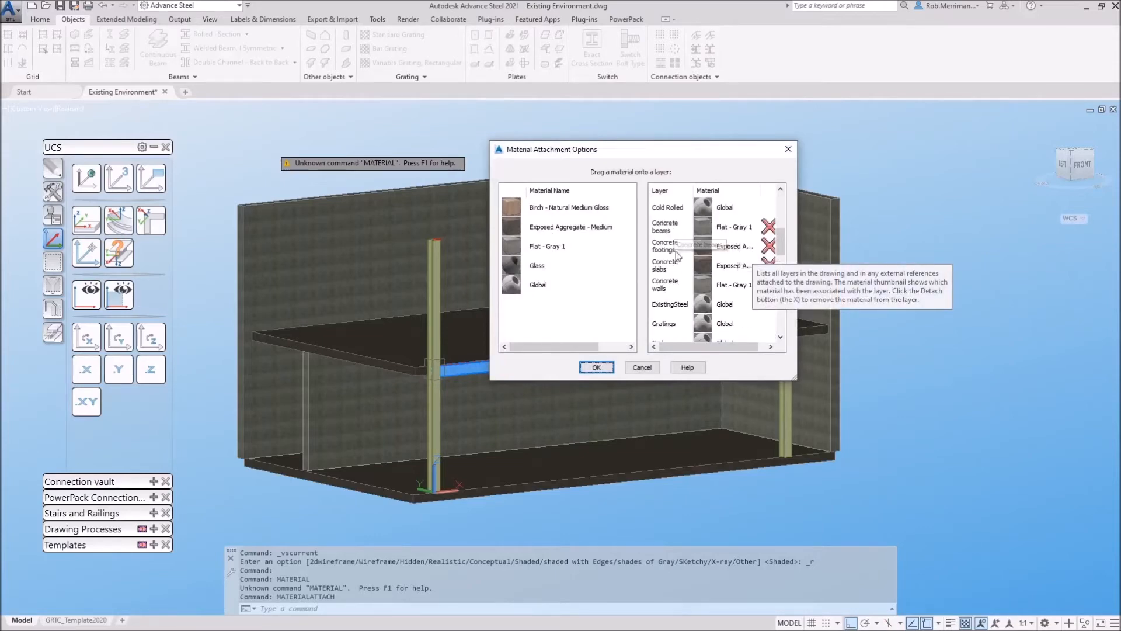
click(670, 270)
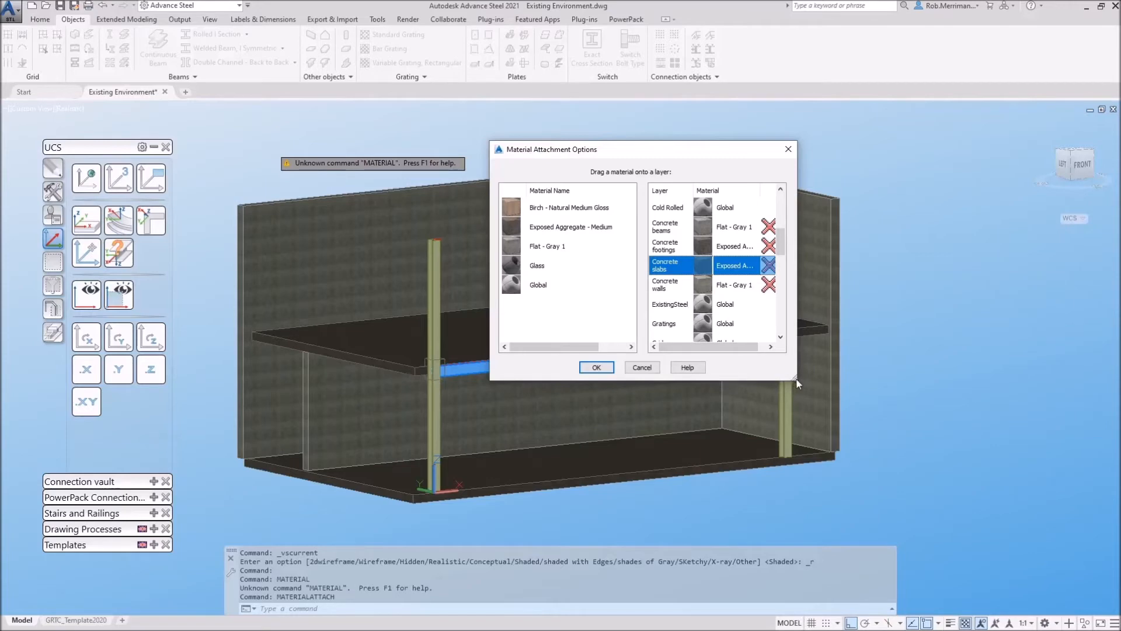
drag(795, 378, 1014, 460)
drag(868, 190, 938, 190)
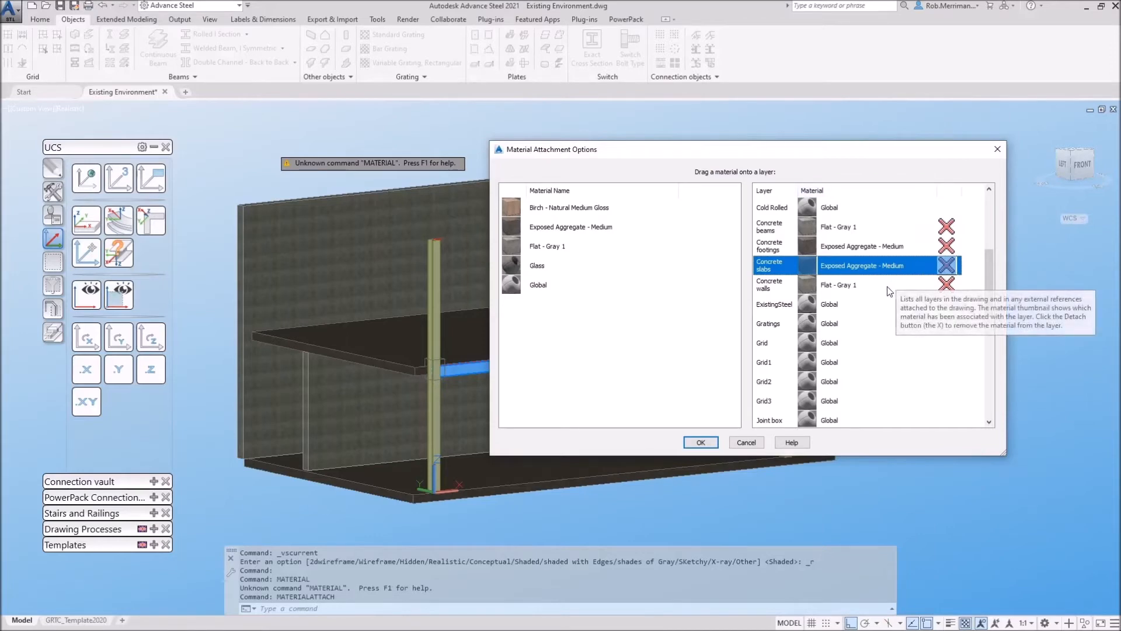
scroll(846, 294, down, 5)
click(850, 286)
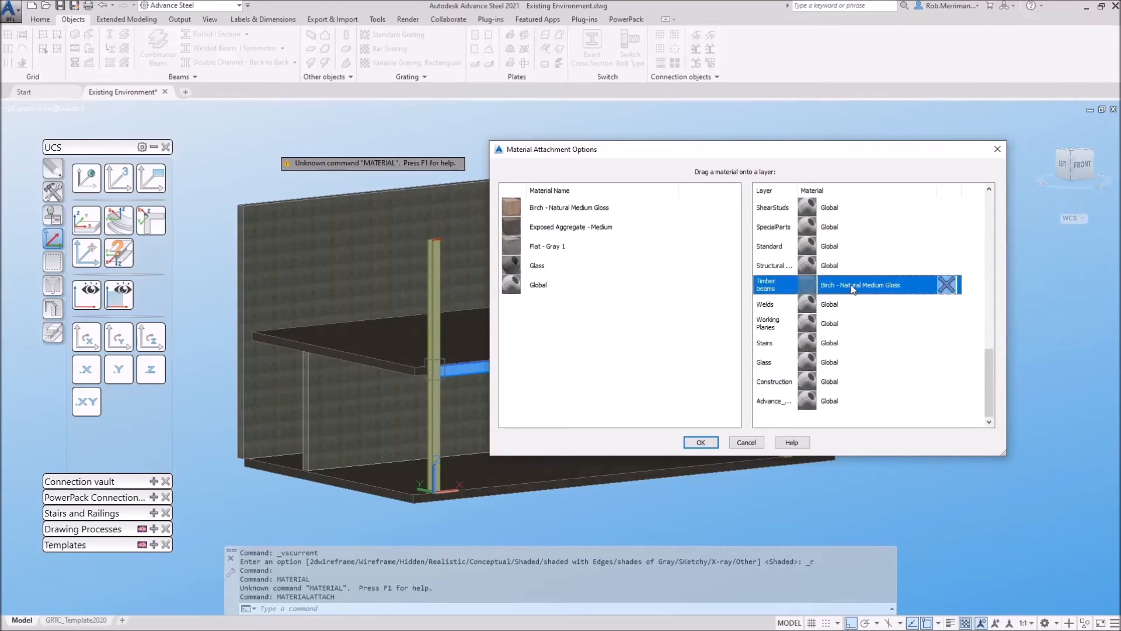
scroll(850, 286, up, 8)
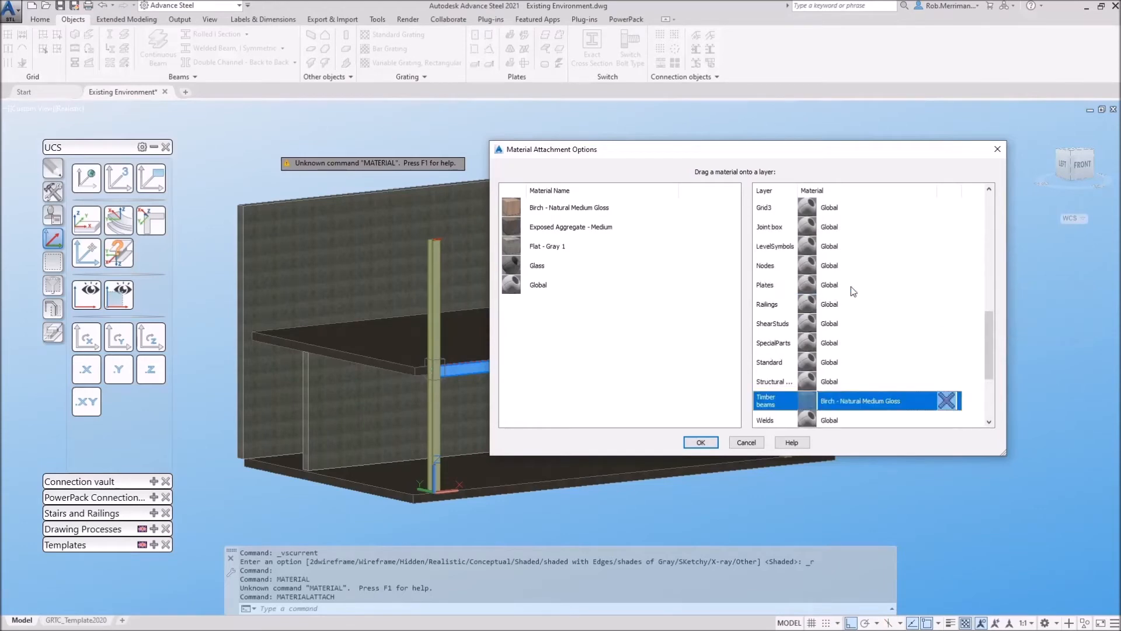
click(997, 148)
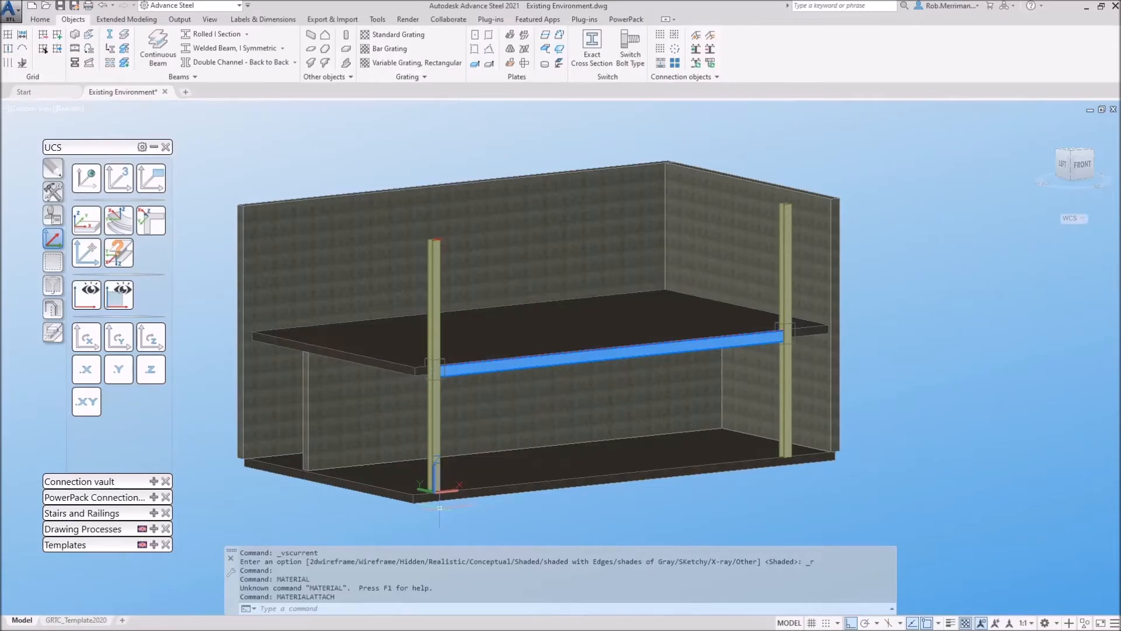
Create an irregular seven-vertex polygonal slab beside the building, keep its default properties, and select it.
shift+middle_drag(516, 521, 657, 375)
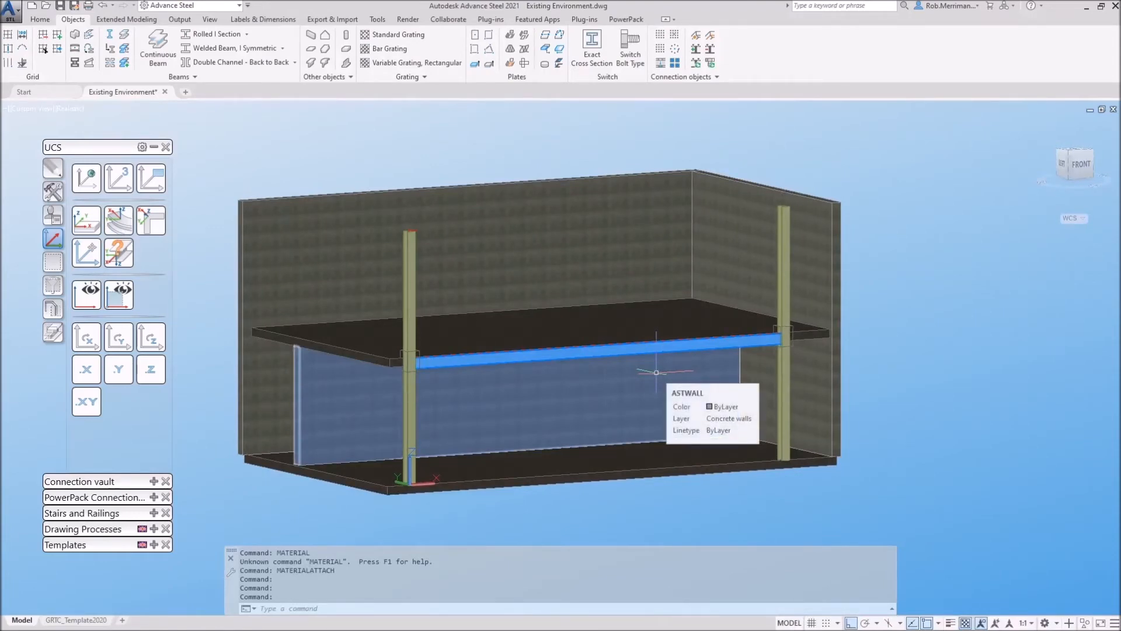
scroll(656, 372, down, 3)
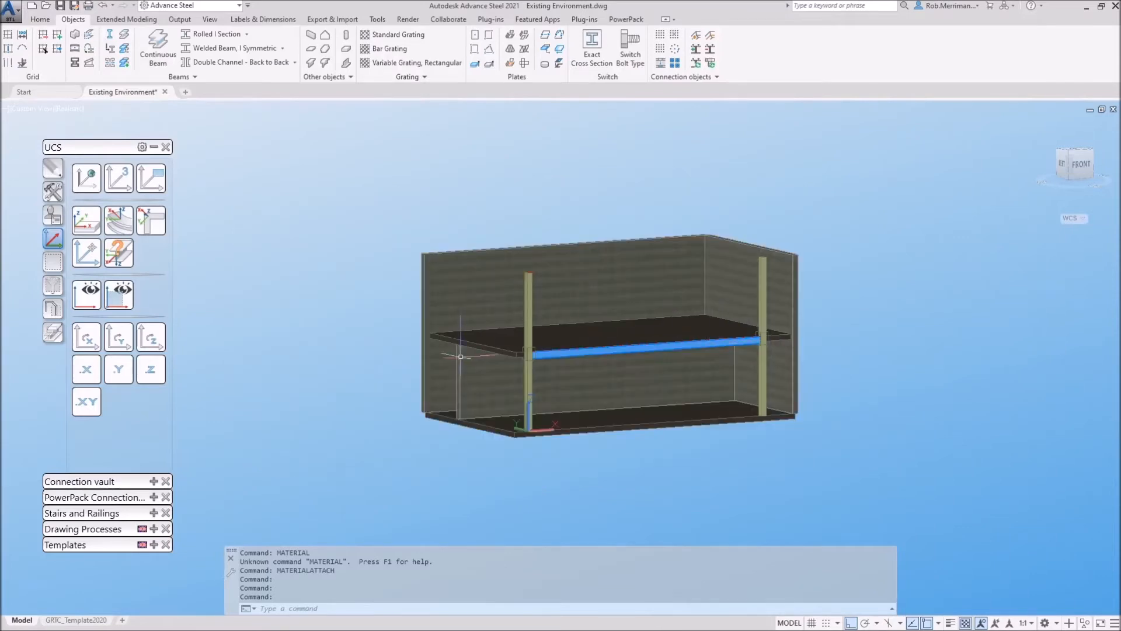
click(322, 52)
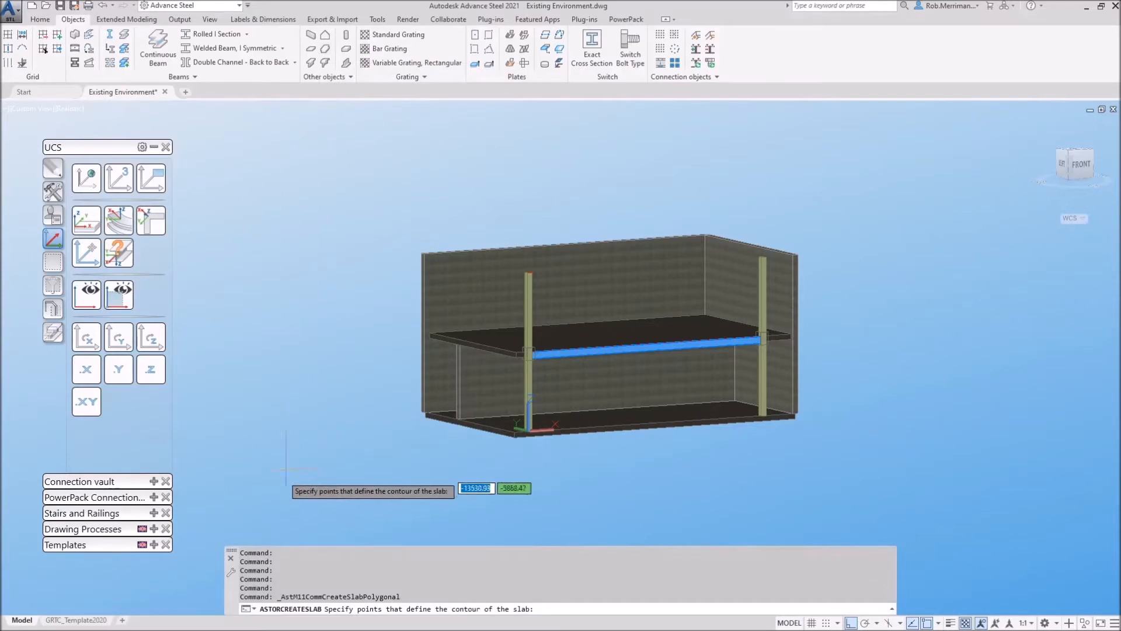
click(324, 408)
click(383, 403)
click(372, 388)
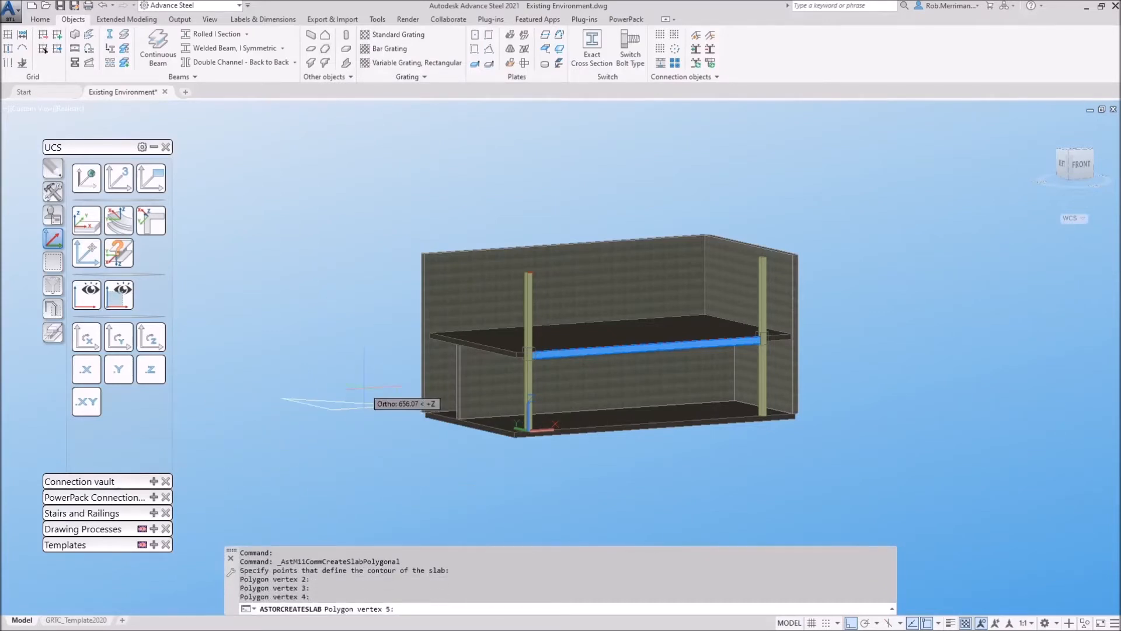
scroll(403, 409, up, 5)
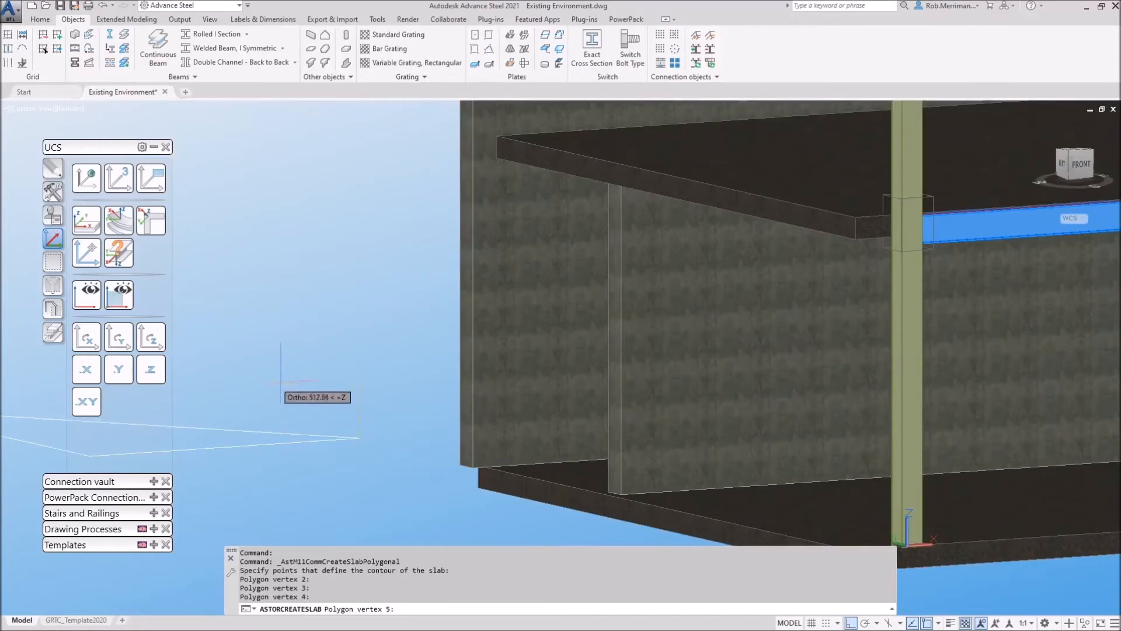
click(241, 393)
click(361, 366)
scroll(365, 377, down, 5)
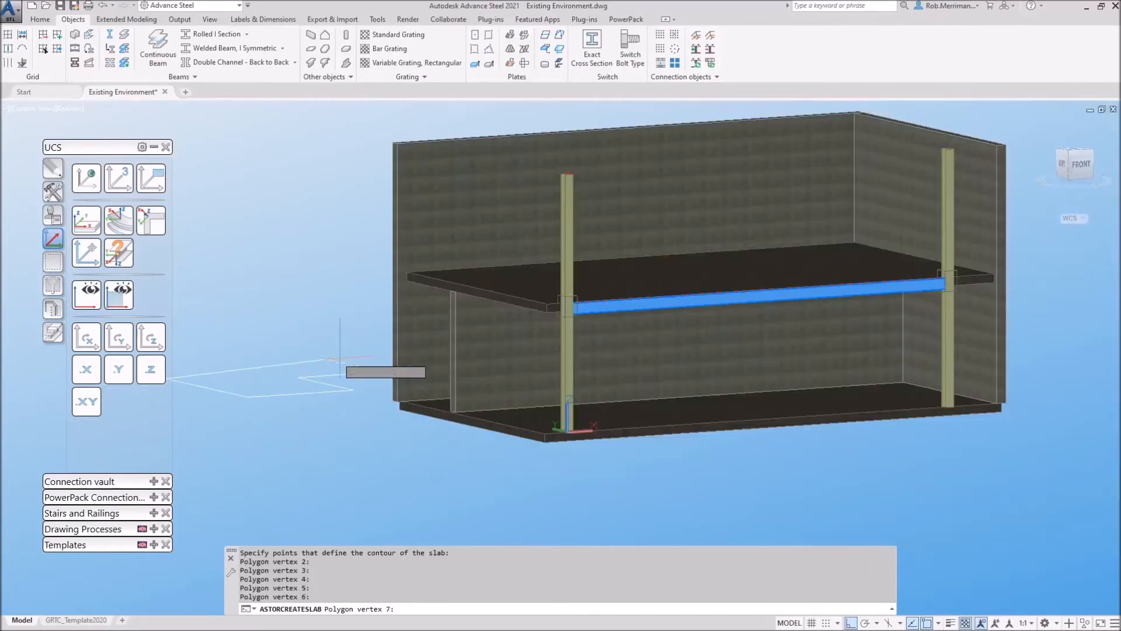
click(341, 324)
key(Return)
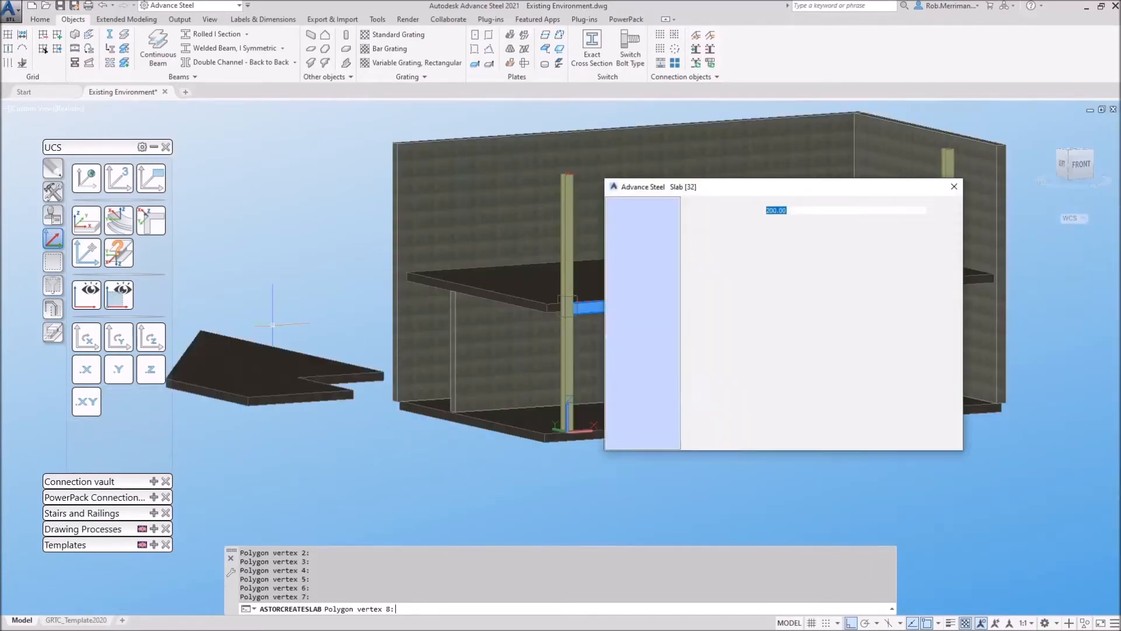
click(955, 186)
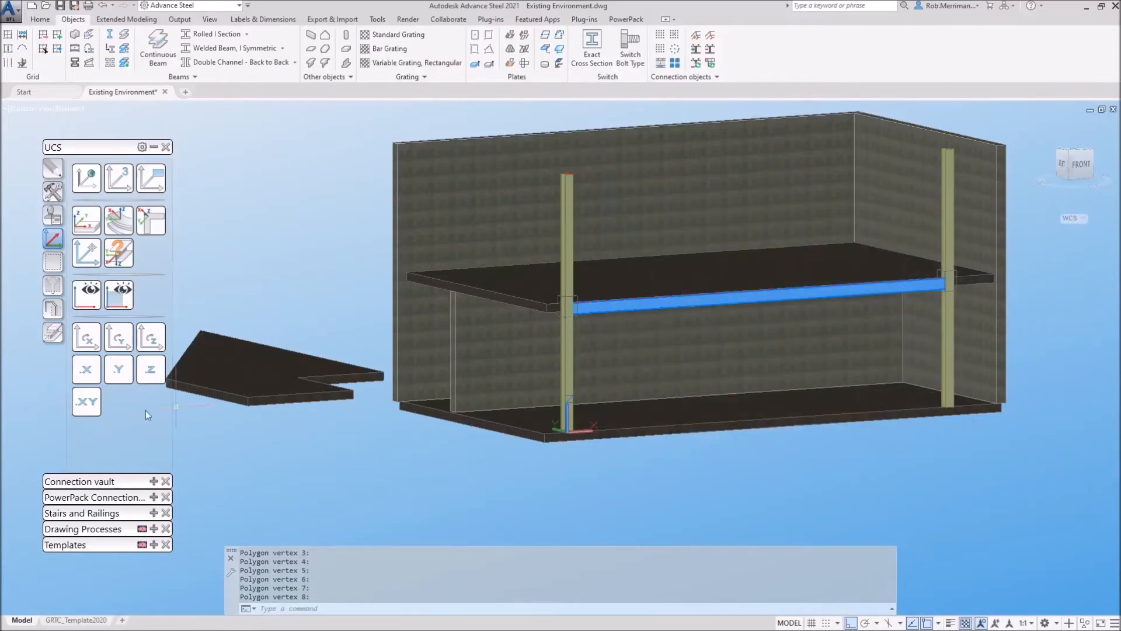
click(208, 380)
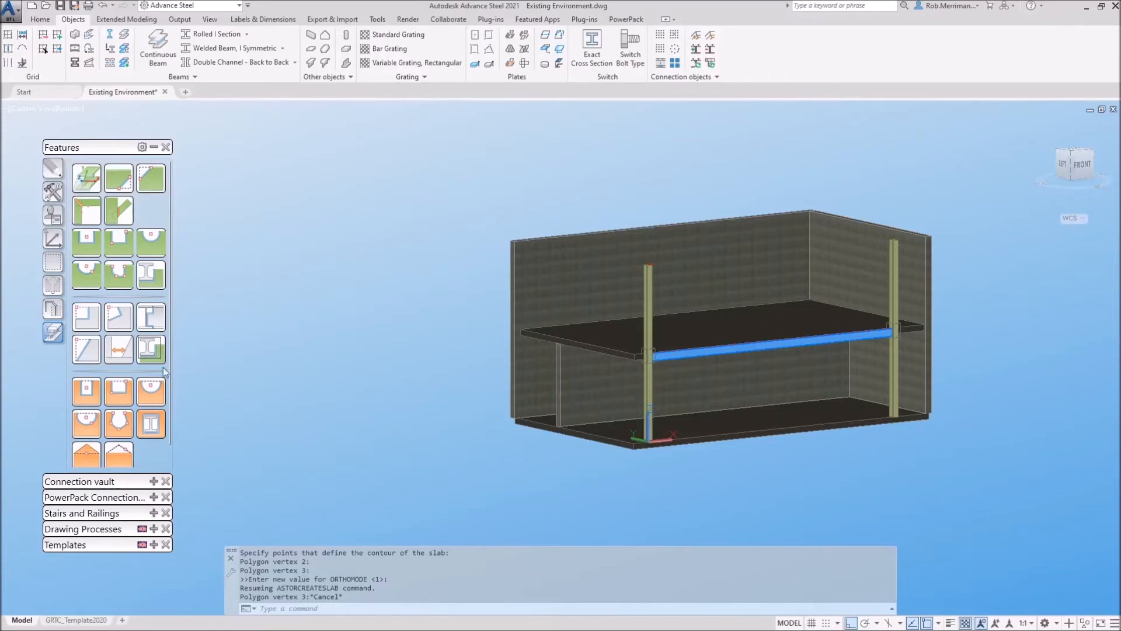
Rotate the UCS about X and create an irregular seven-vertex polygonal wall beside the building, keeping its default properties.
click(52, 238)
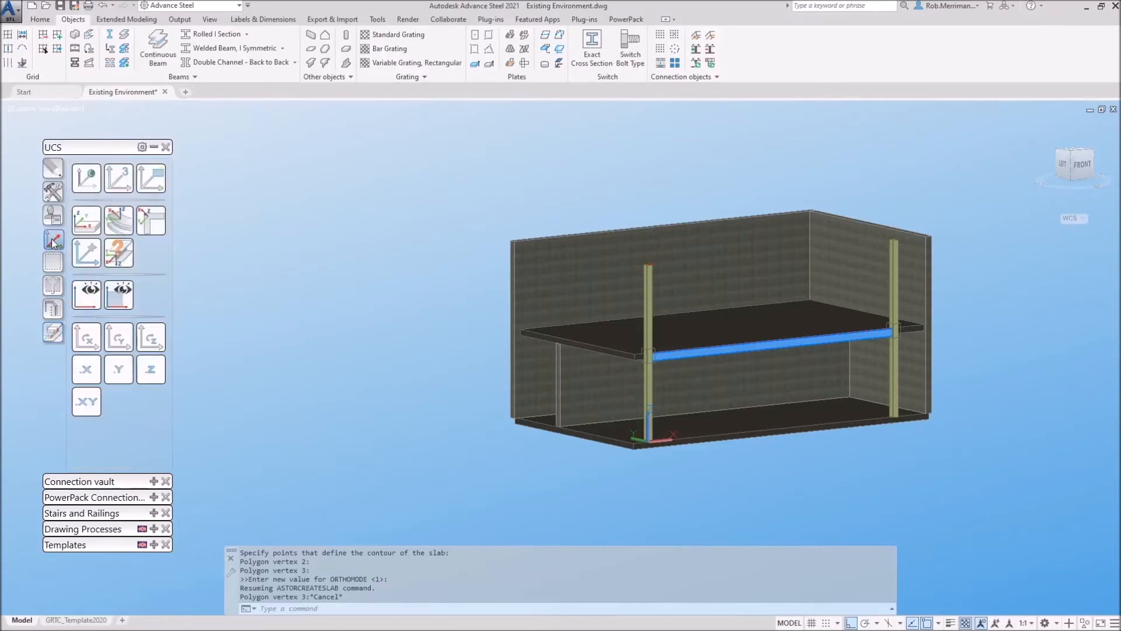
click(93, 343)
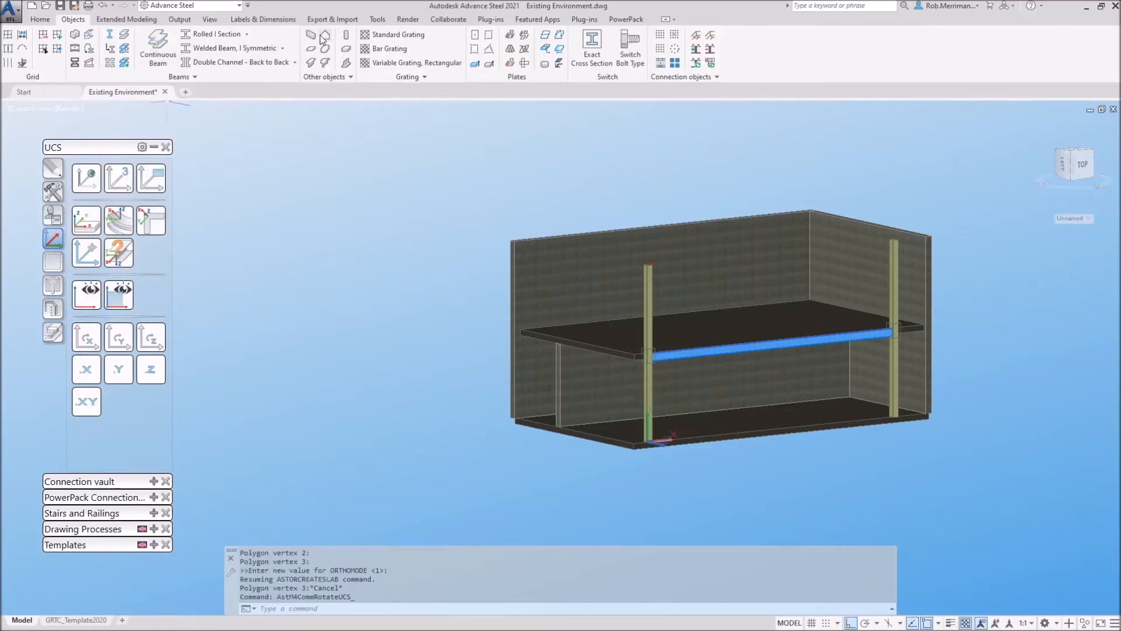
click(322, 38)
click(334, 476)
click(334, 359)
click(380, 355)
click(380, 308)
shift+click(416, 277)
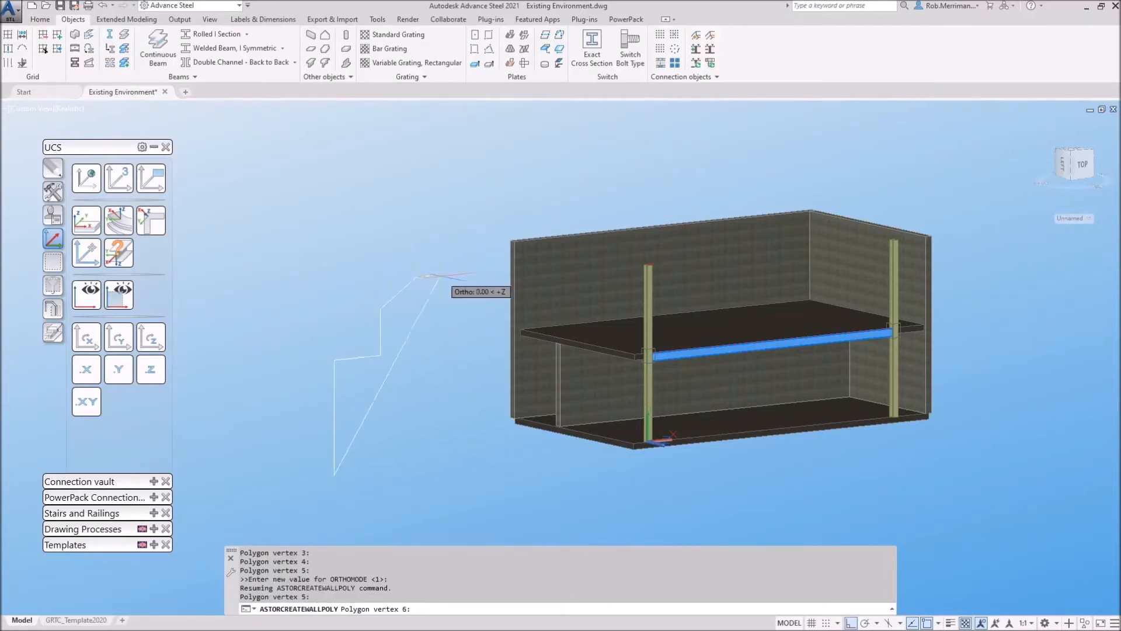
click(456, 274)
click(455, 464)
key(Return)
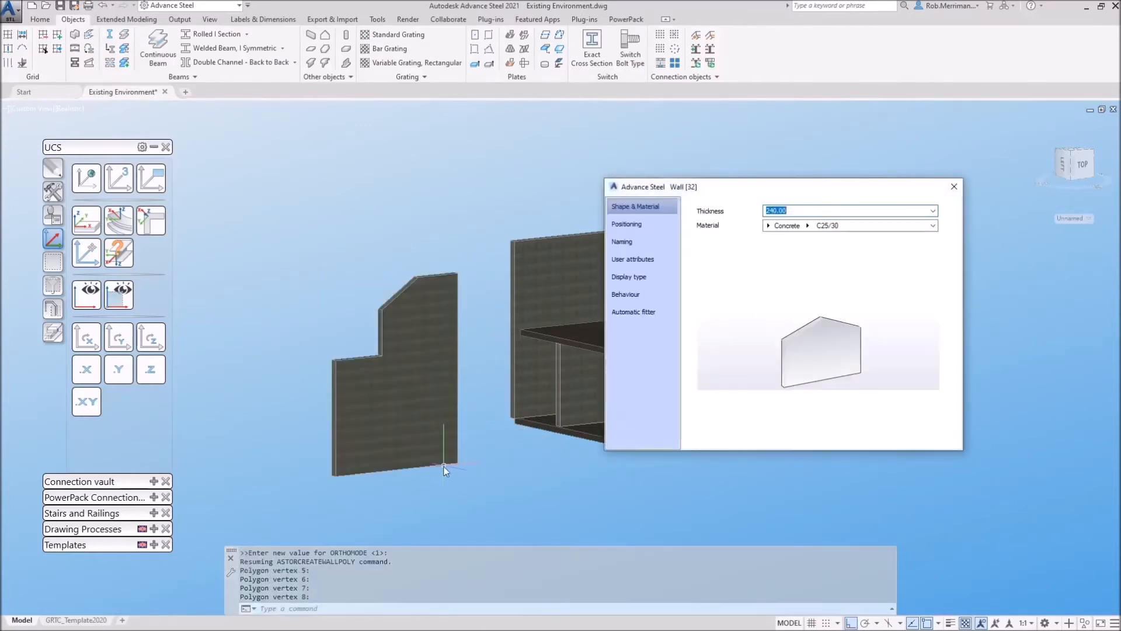
key(Escape)
Erase the freestanding polygonal wall and reset the UCS to World.
click(412, 389)
shift+middle_drag(459, 408, 552, 418)
key(Escape)
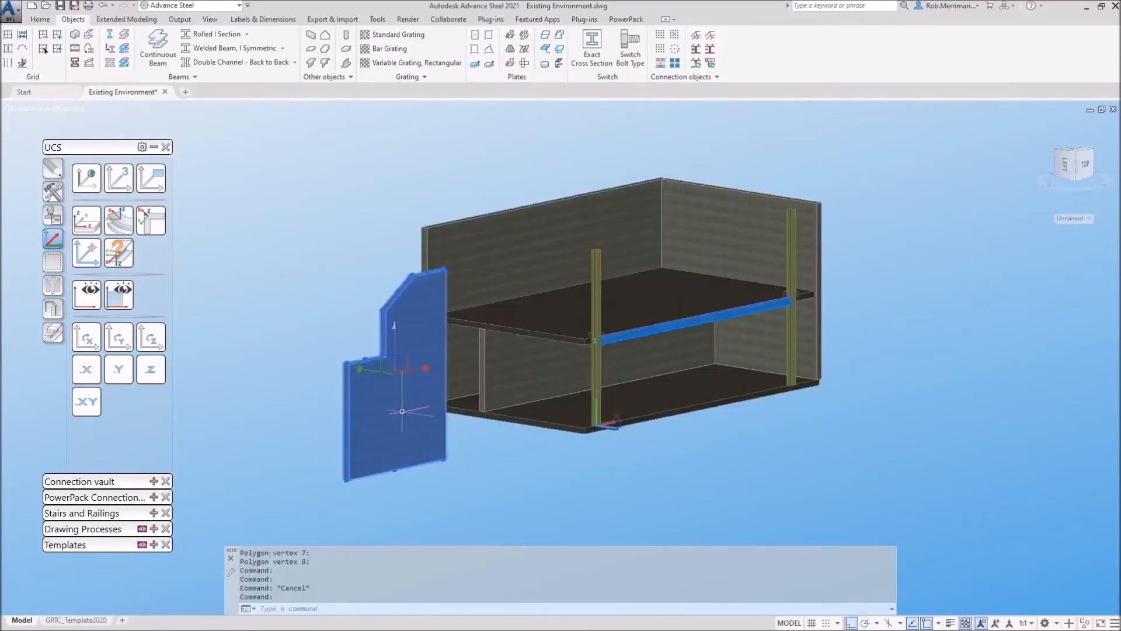
right_click(402, 411)
key(Escape)
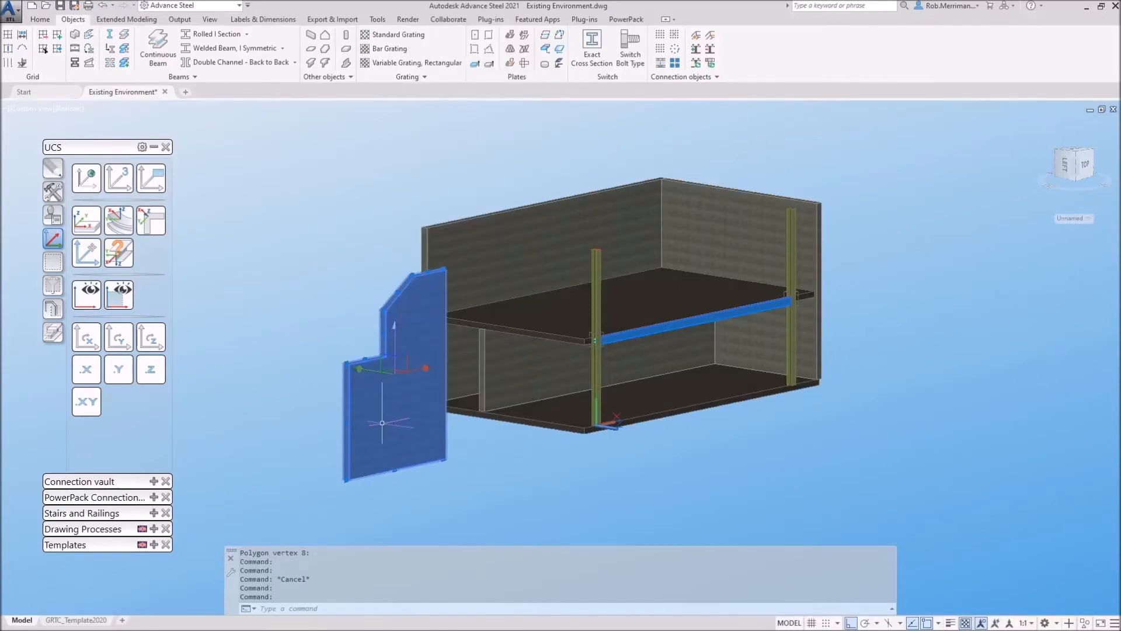
right_click(382, 423)
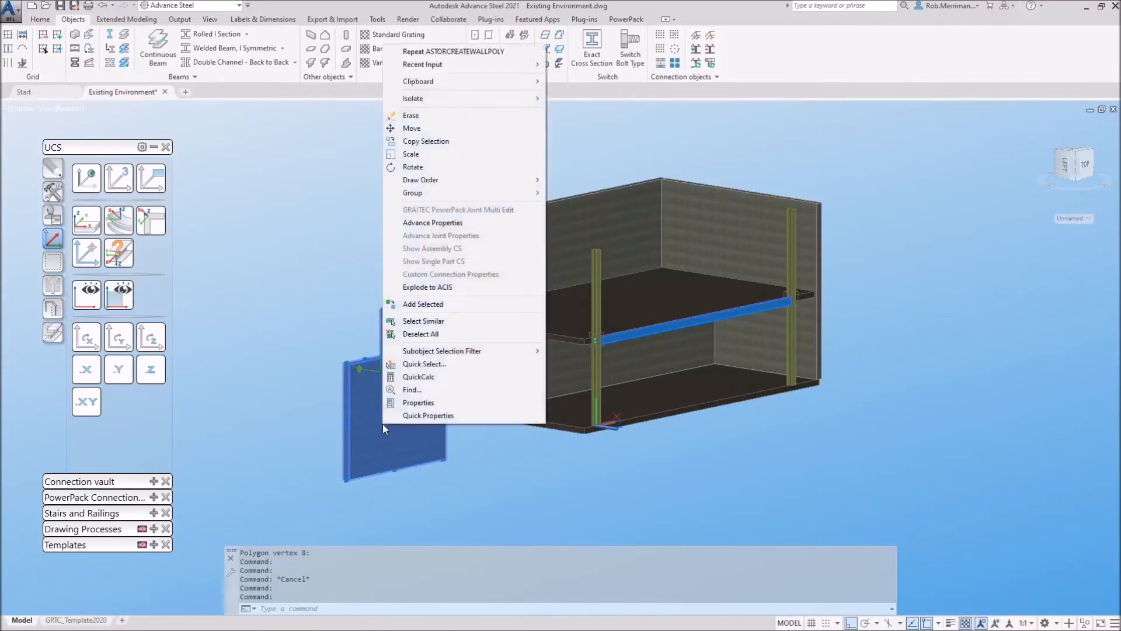
click(441, 117)
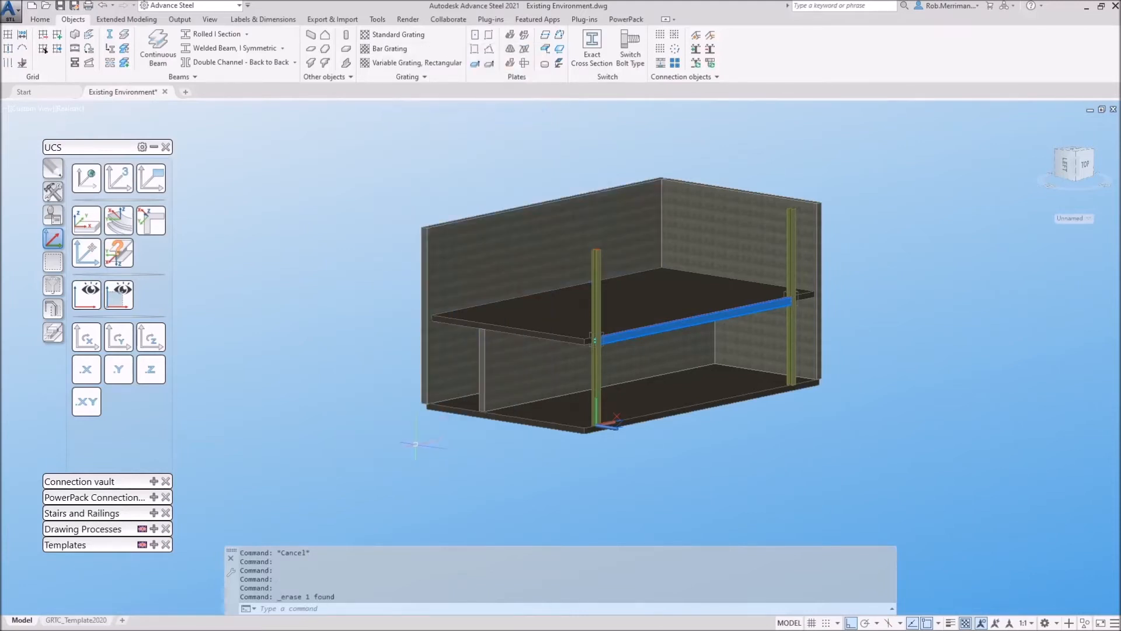
click(86, 178)
shift+middle_drag(469, 386, 445, 379)
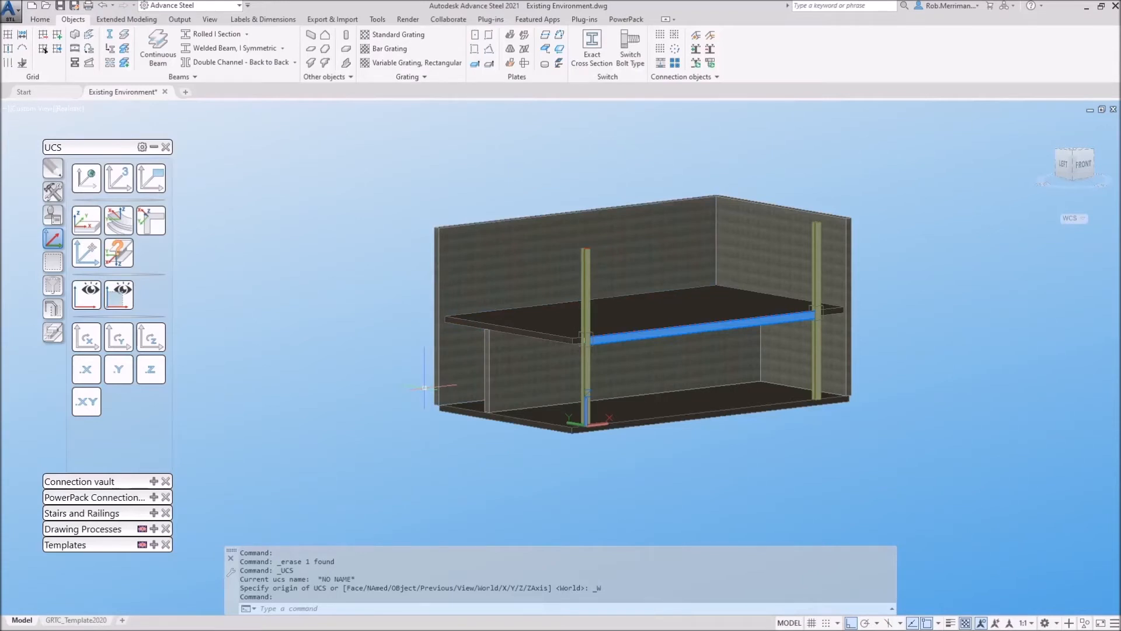
Activate the 1 - First model view in the Project Explorer's structures and turn object snap off.
click(35, 20)
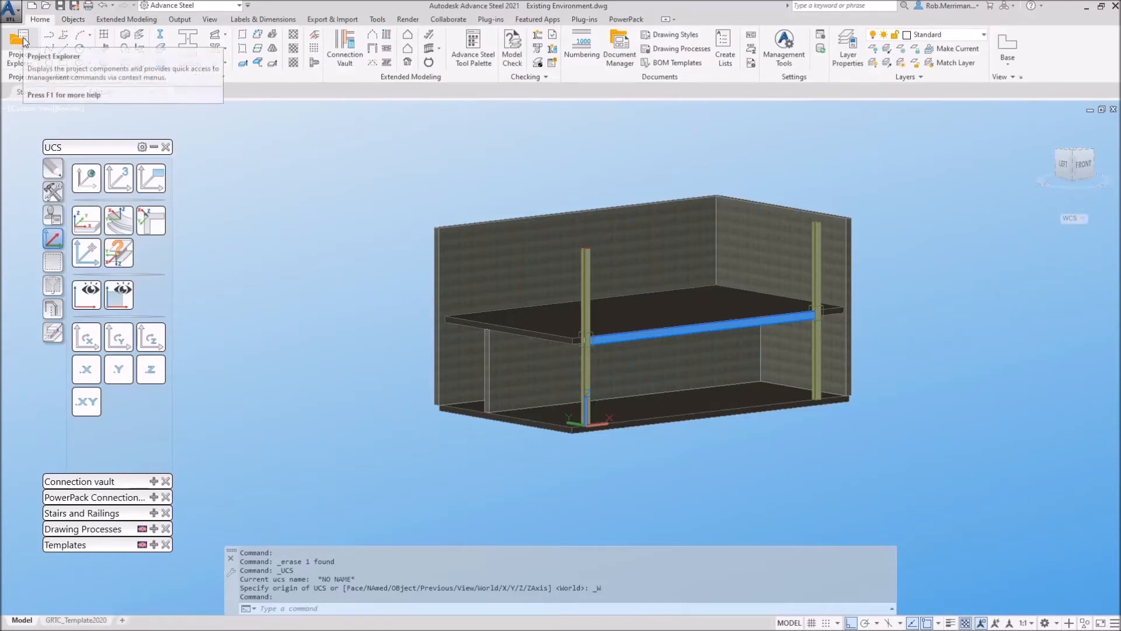
click(23, 40)
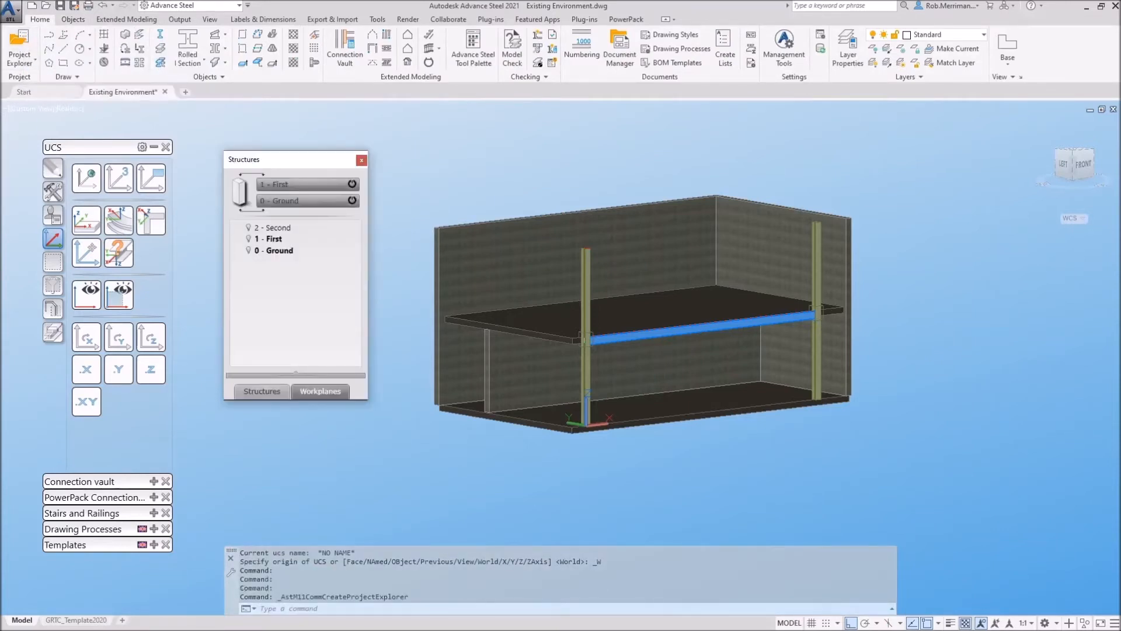
click(252, 392)
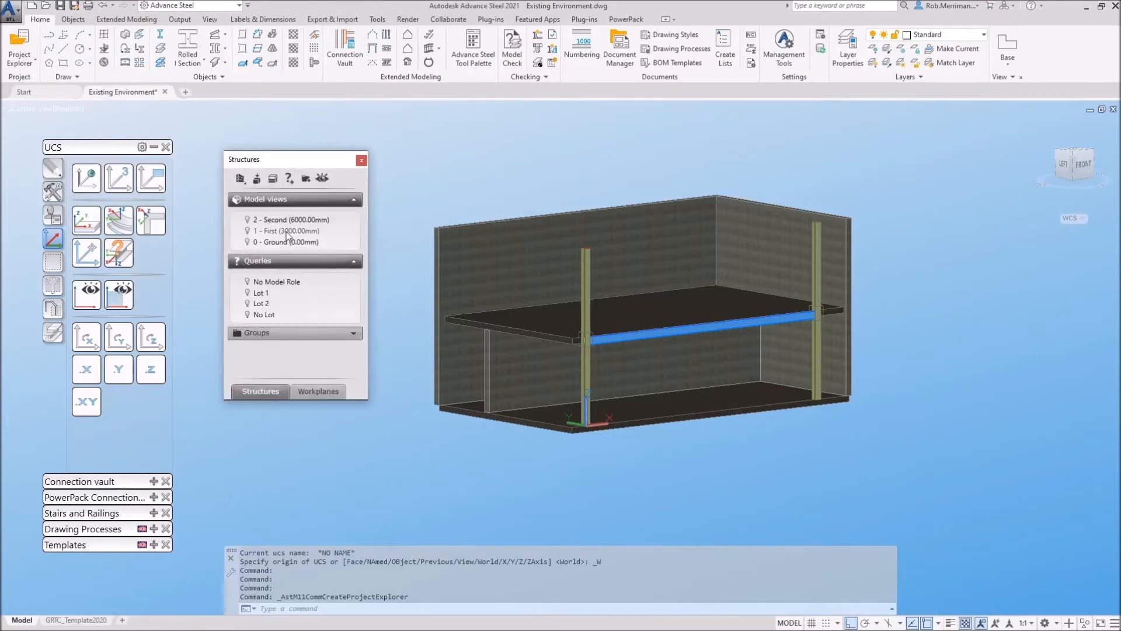
double_click(287, 231)
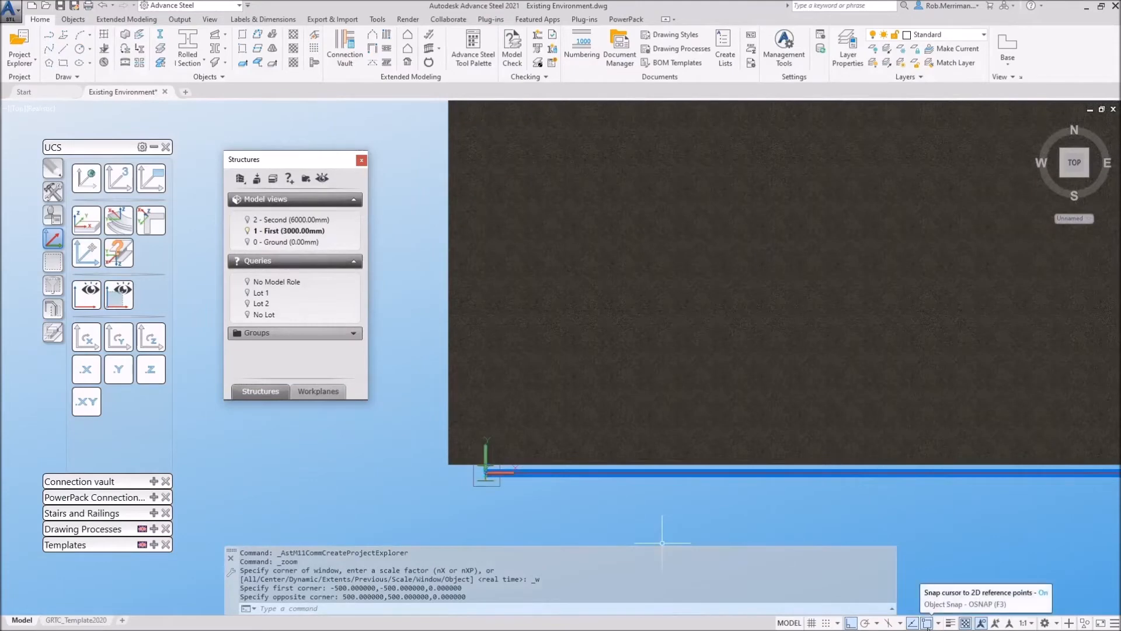
click(927, 623)
scroll(500, 493, down, 4)
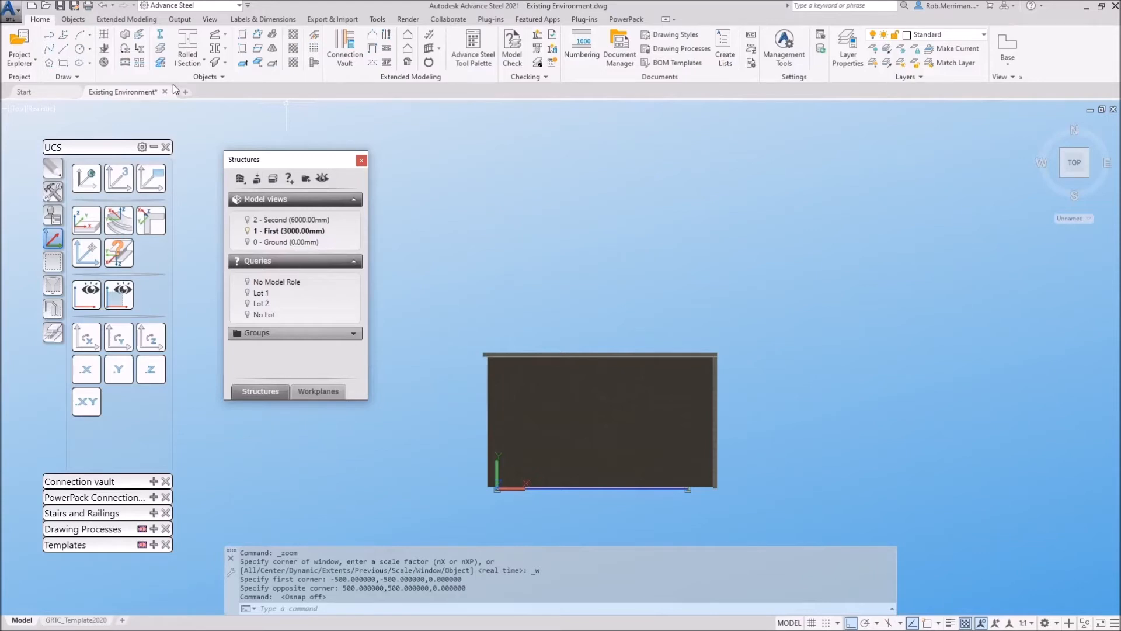
Cut a 4000 x 2000 mm rectangular contour opening by two diagonal points in the first-floor slab, keeping the default contour properties.
click(51, 332)
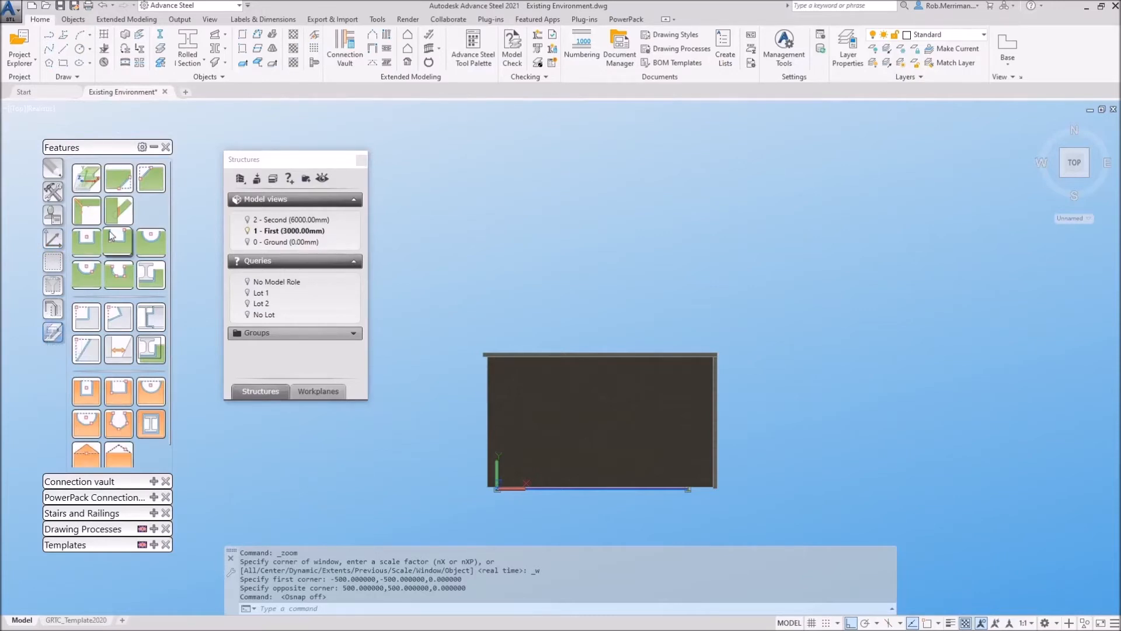
click(119, 246)
click(569, 478)
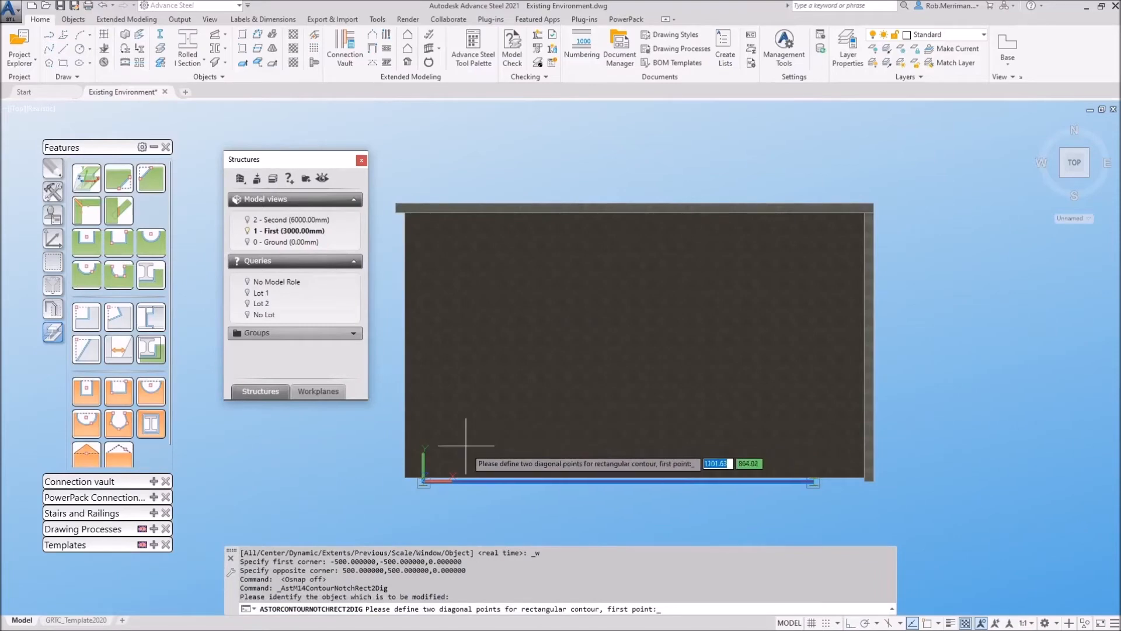
click(529, 444)
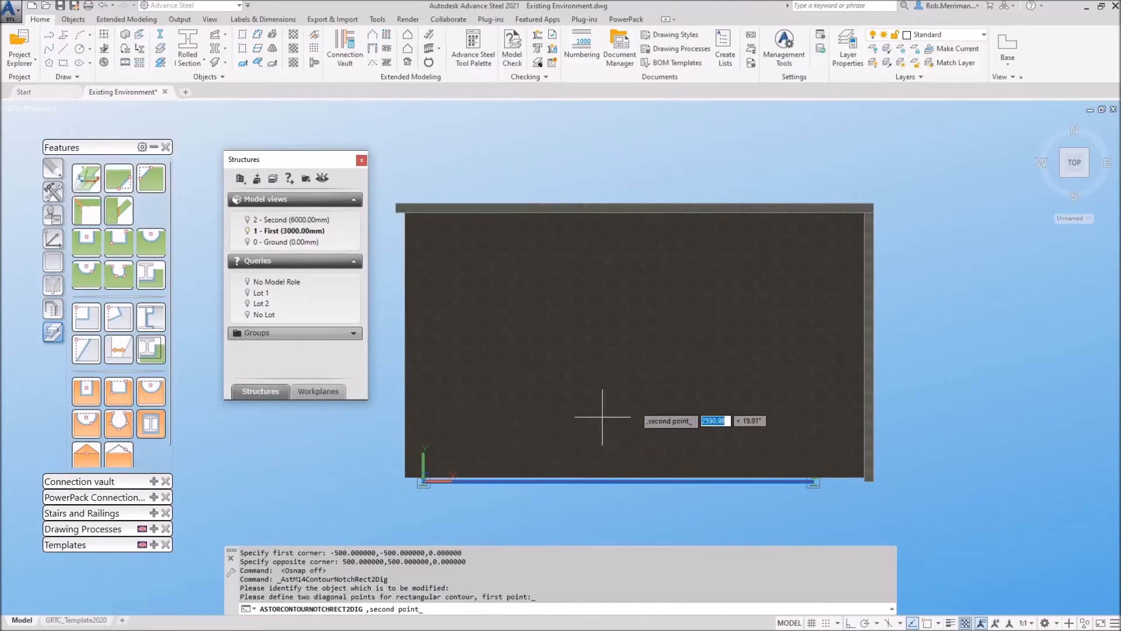
text(4000,2000)
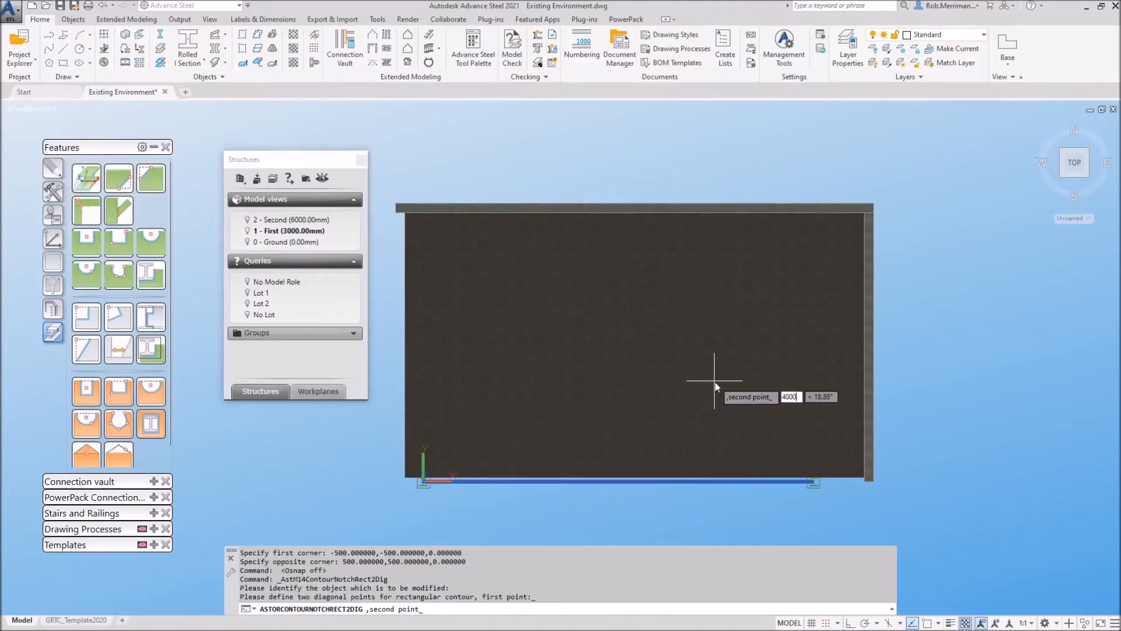
key(Return)
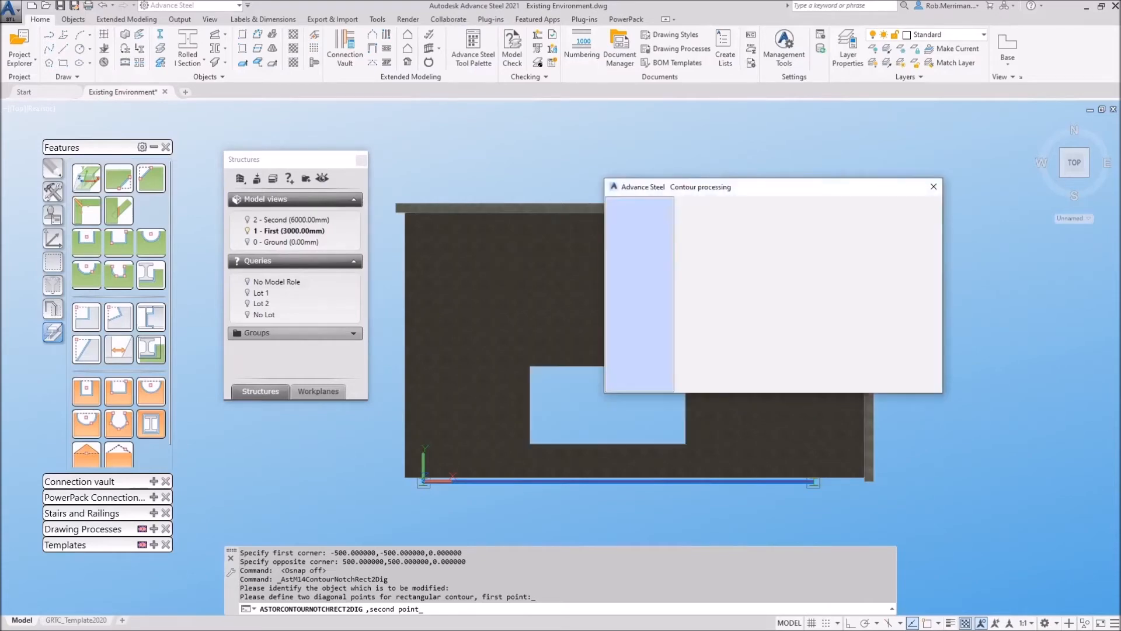
click(934, 187)
shift+middle_drag(770, 307, 719, 155)
scroll(749, 199, down, 3)
scroll(587, 293, up, 2)
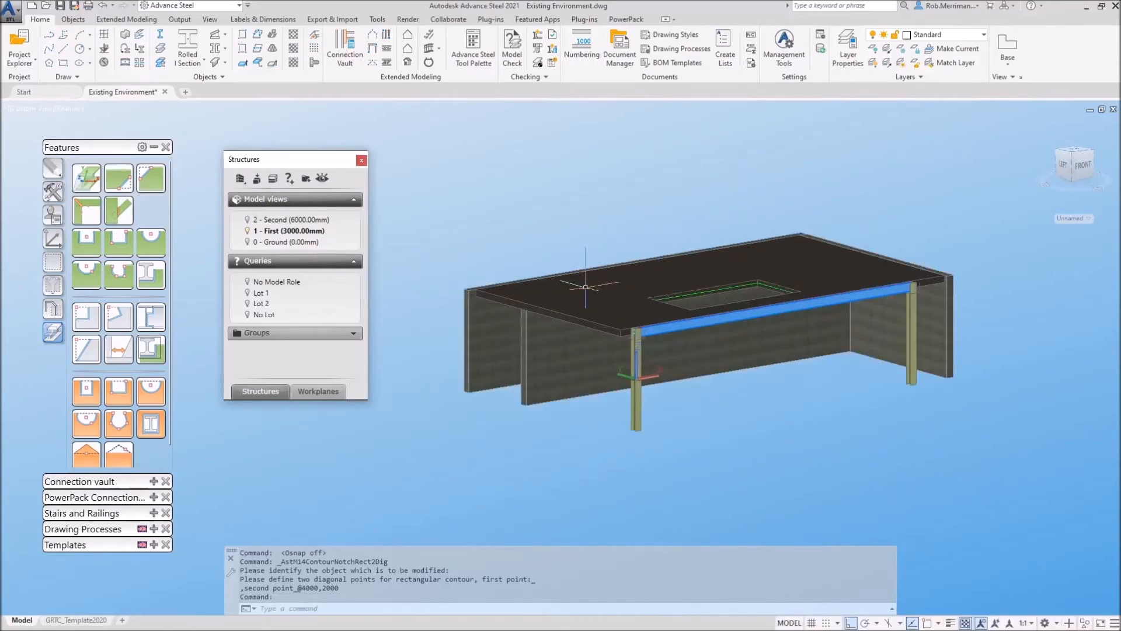
click(582, 290)
key(Escape)
Align the UCS to the inner wall behind the beam, using the coordinate system at its lower end corner.
click(47, 241)
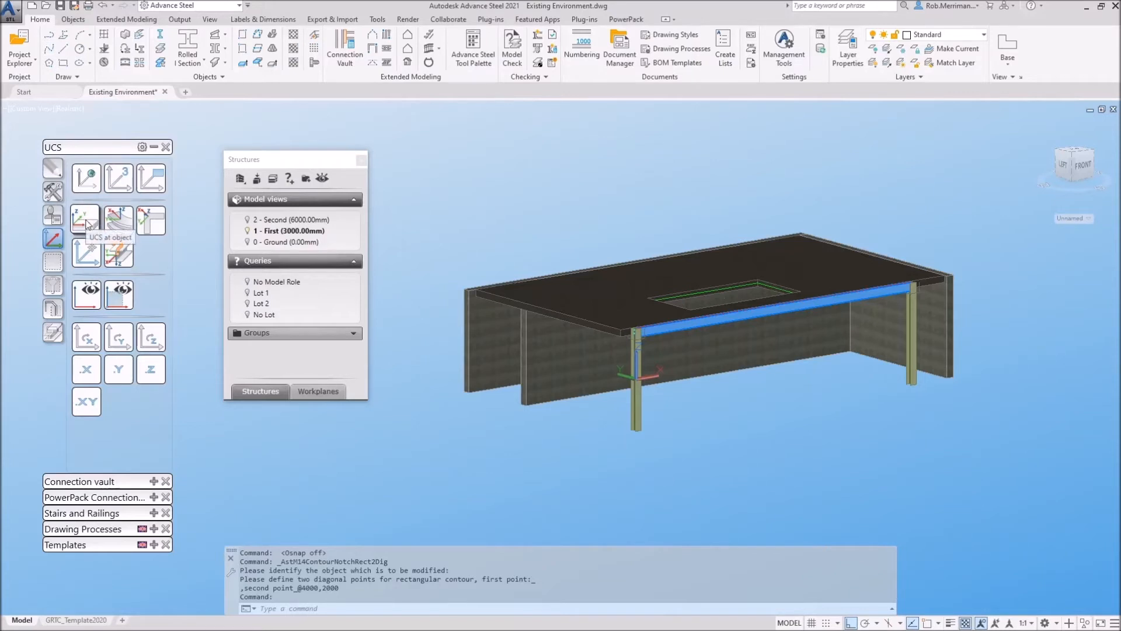
click(86, 222)
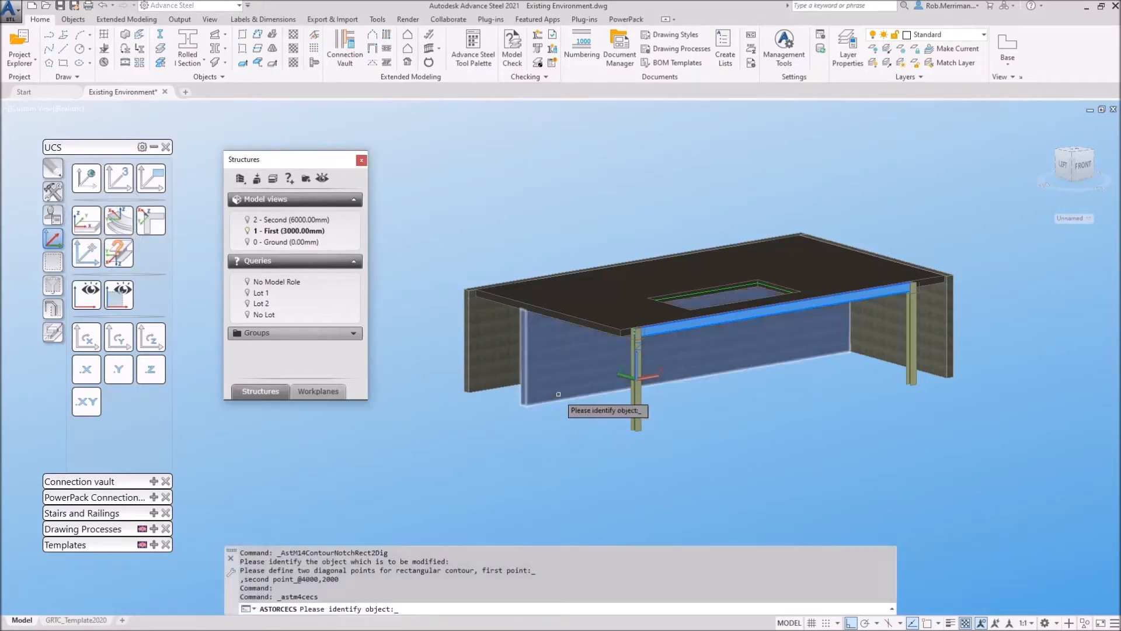
click(558, 394)
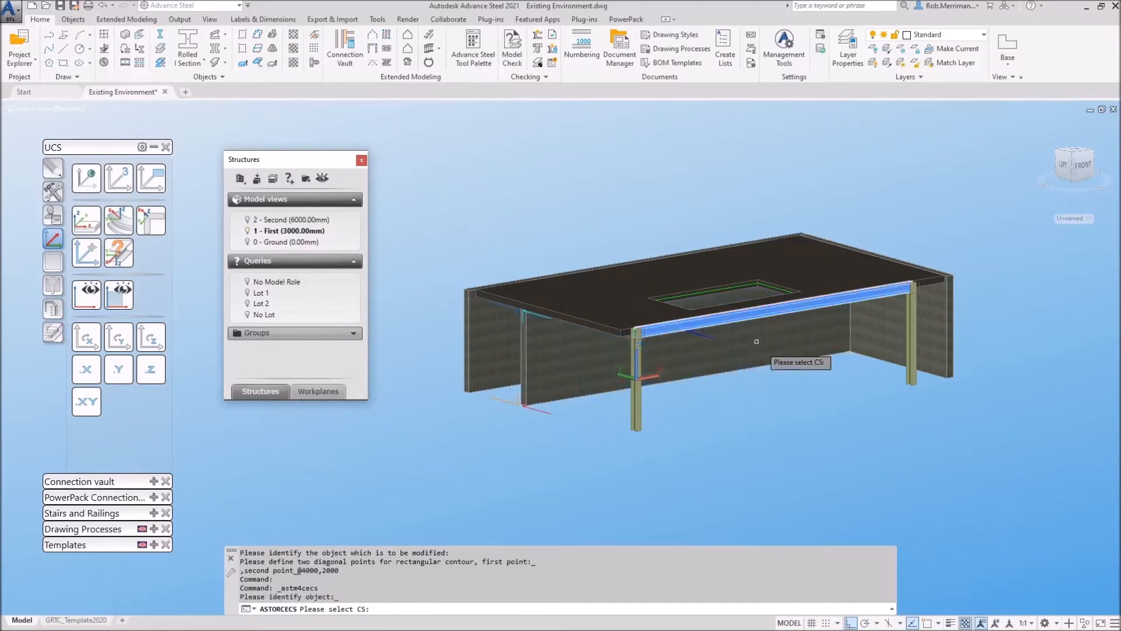
scroll(492, 403, up, 6)
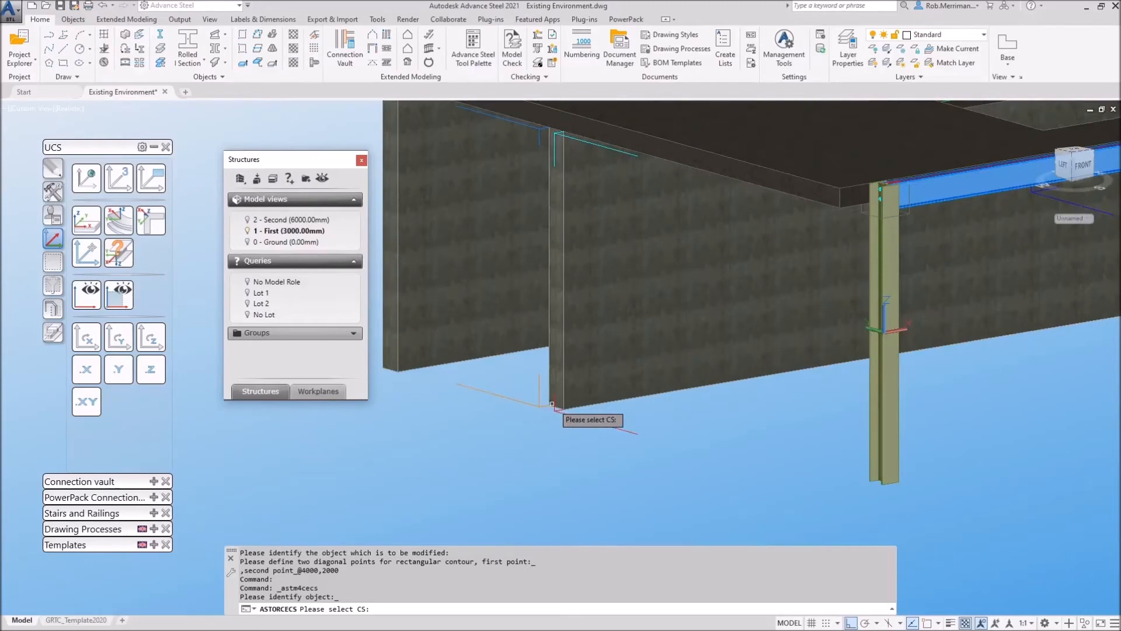
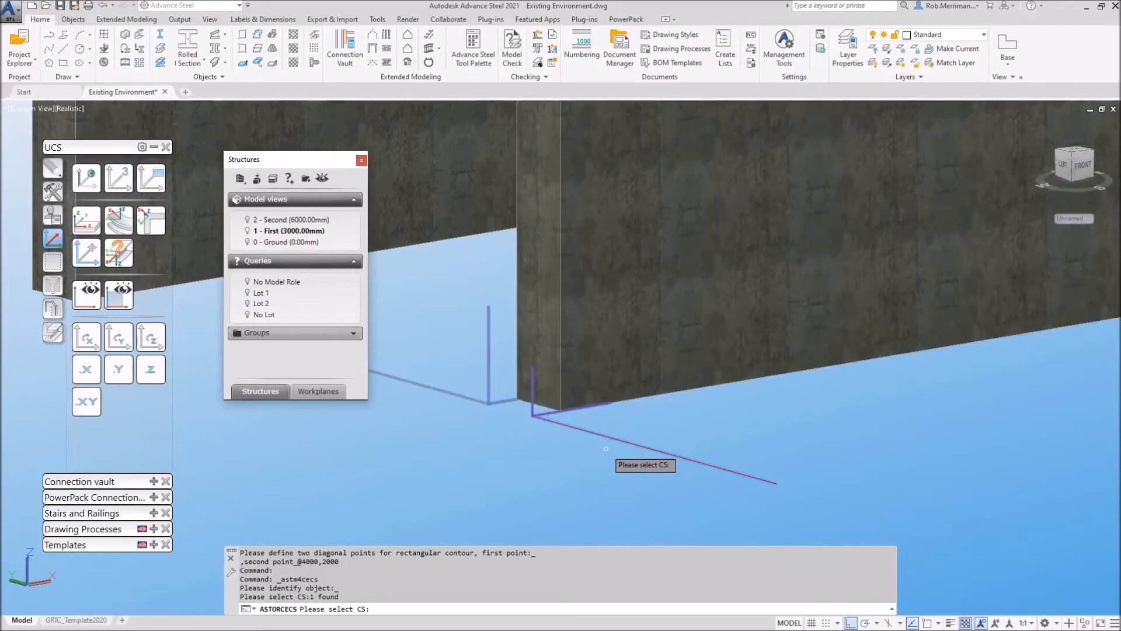
click(618, 438)
key(Return)
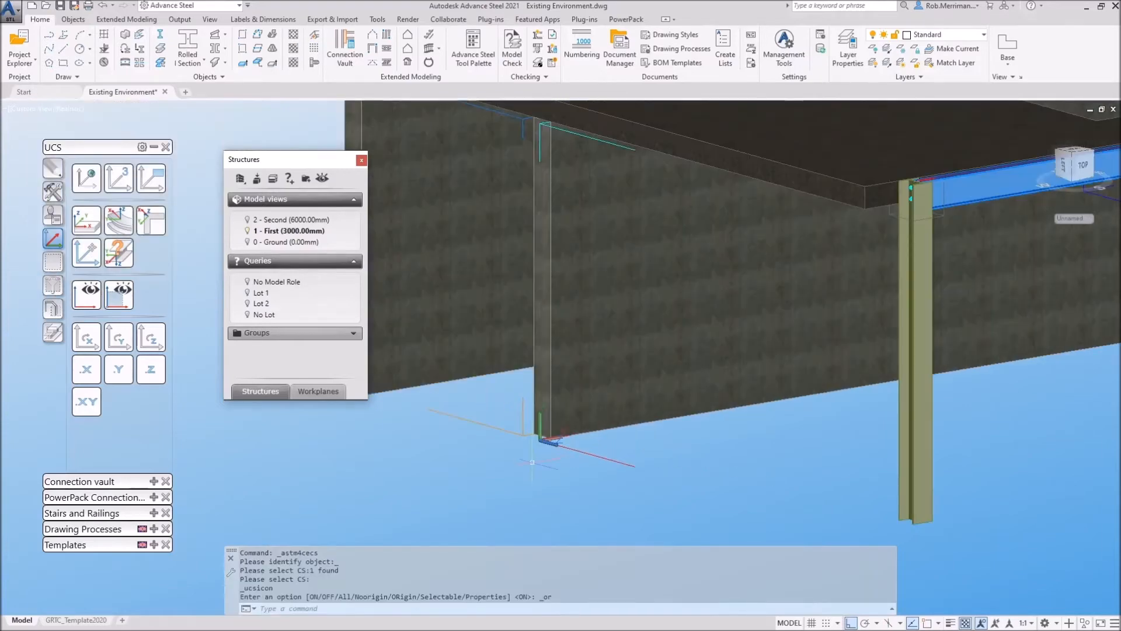
Delete the leftover coordinate system markers and switch to the plan view of the current UCS.
click(635, 512)
click(593, 462)
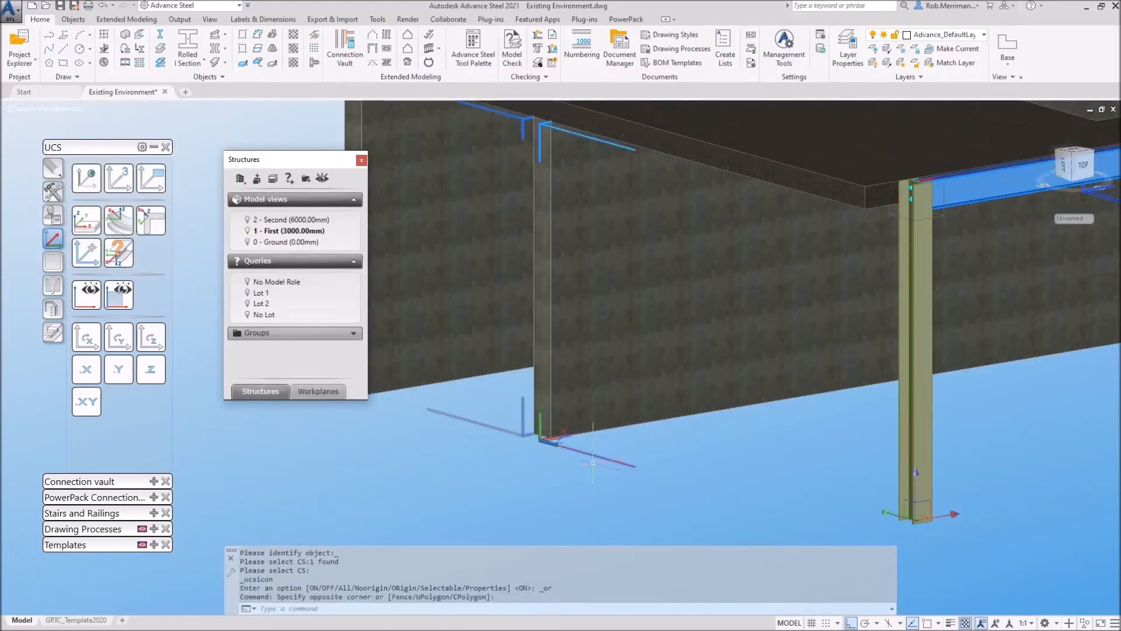
key(Delete)
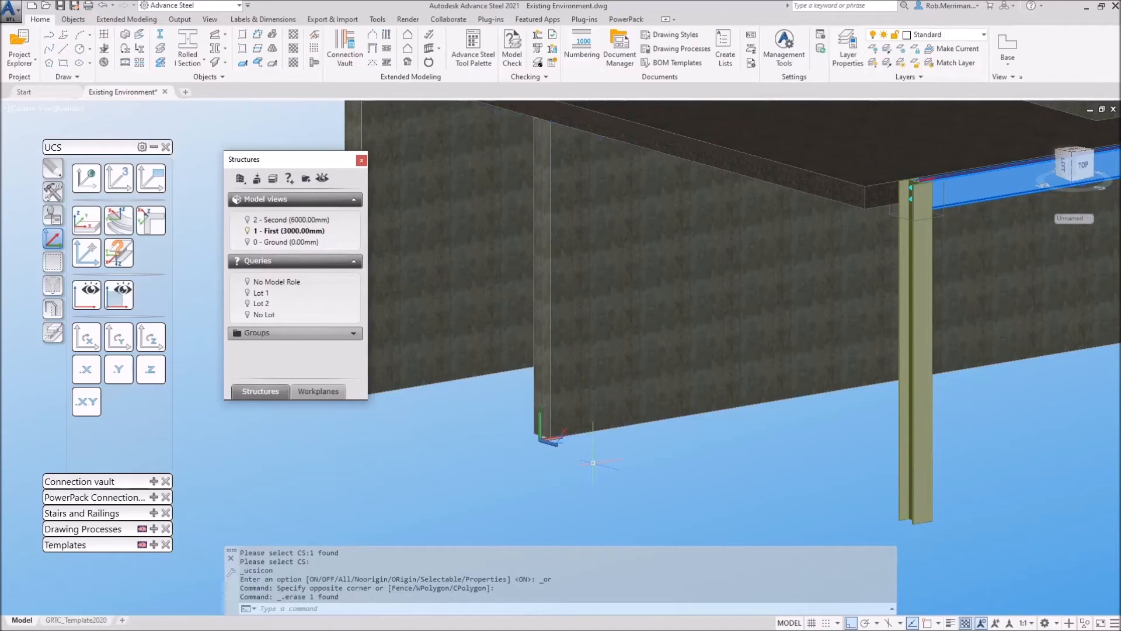
click(84, 306)
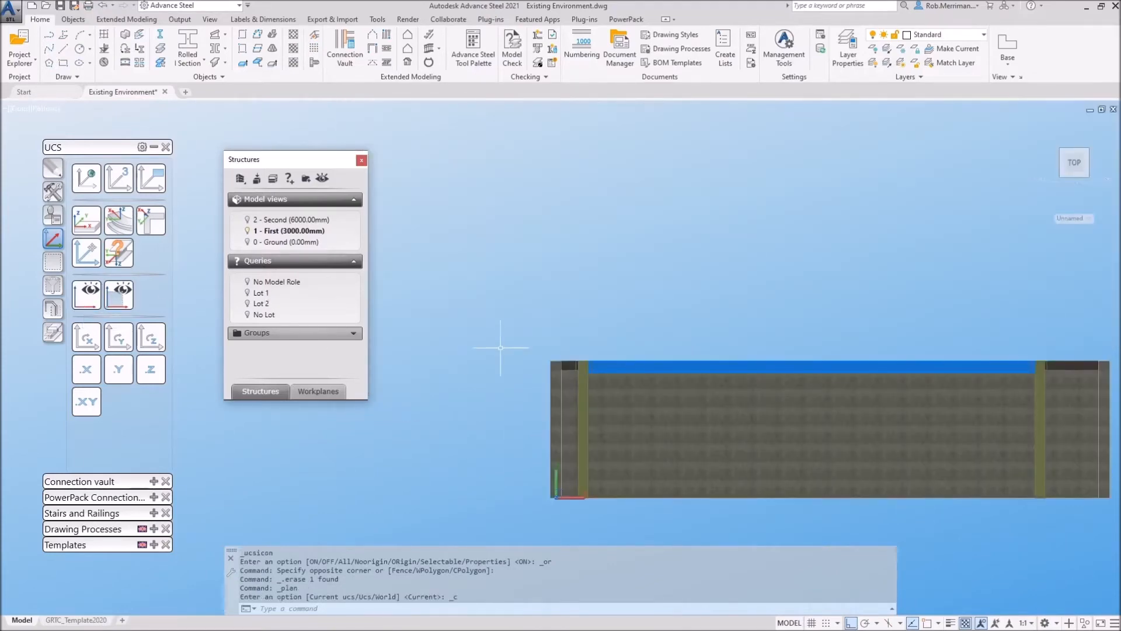
scroll(663, 401, up, 3)
Cut a 1000 x 2100 mm rectangular door opening in the inner wall, starting from a Nearest-snapped point on its bottom edge.
click(54, 309)
click(53, 332)
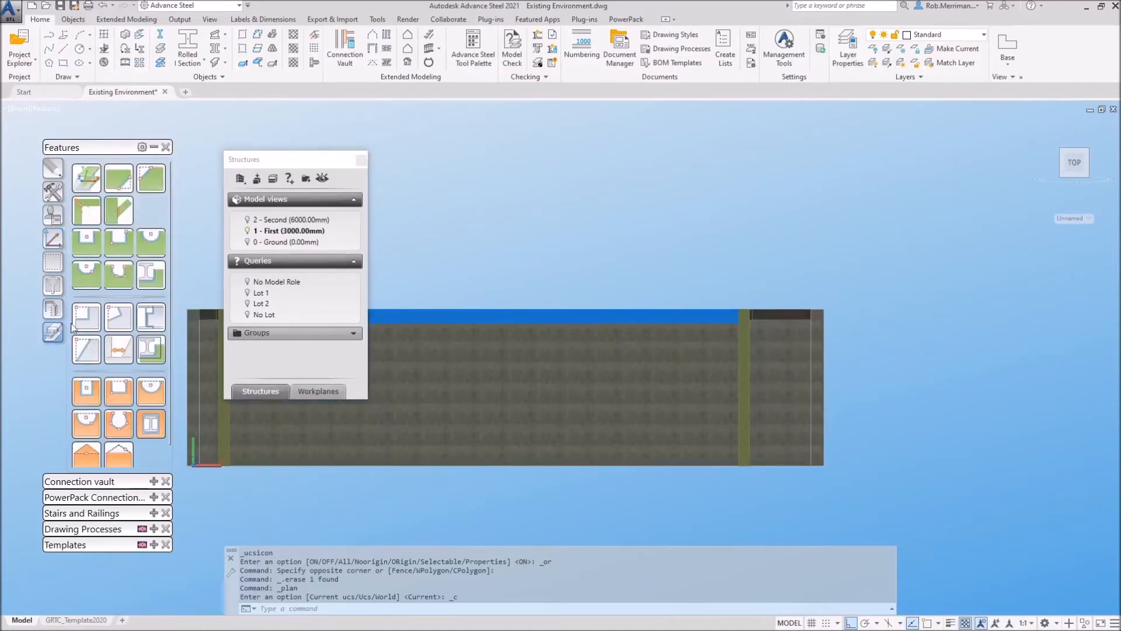
click(120, 245)
click(675, 460)
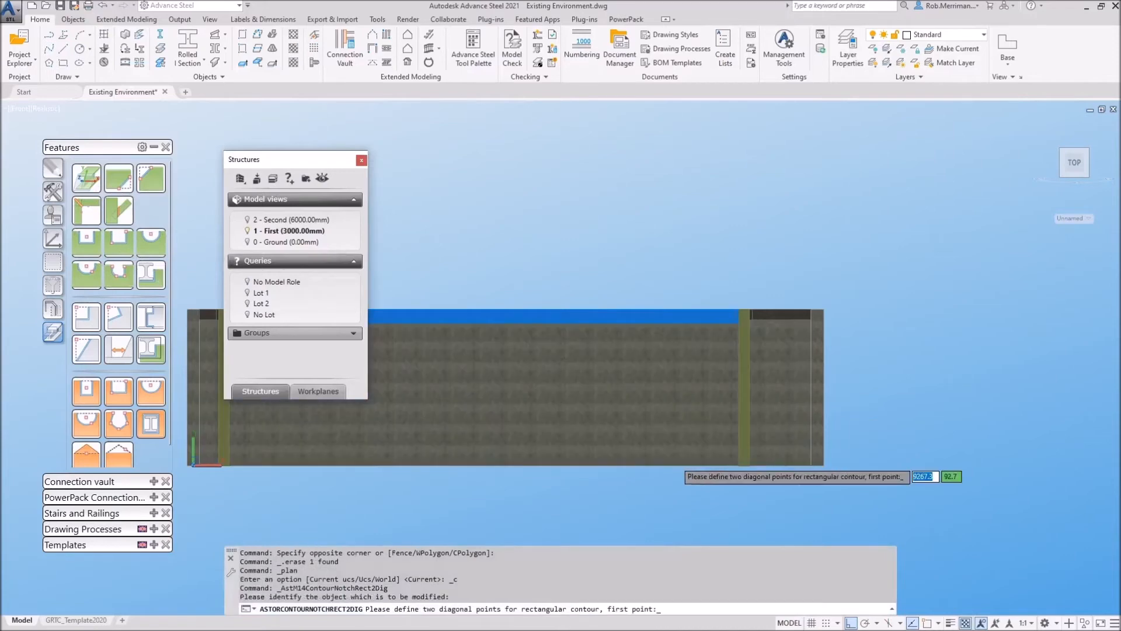
shift+right_click(632, 460)
click(666, 380)
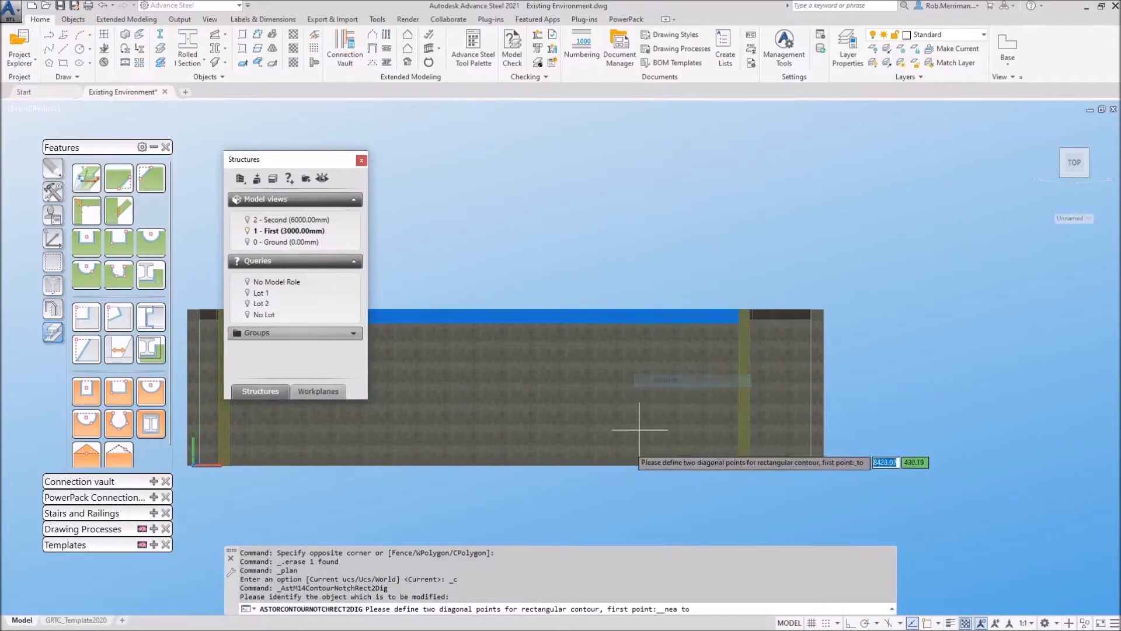
click(624, 465)
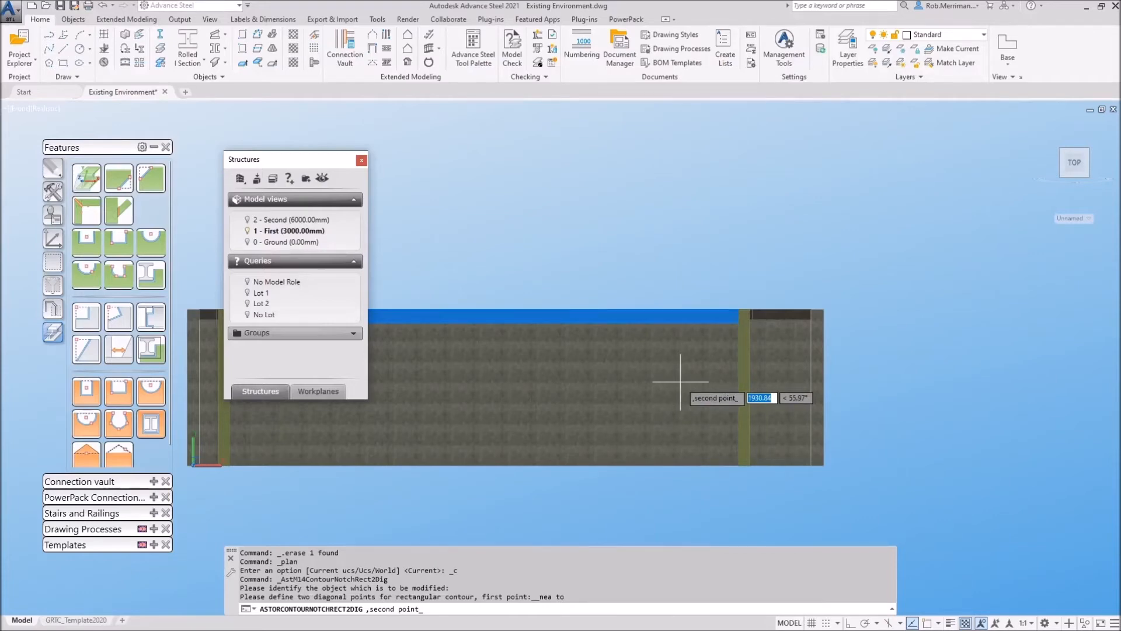
text(1000)
key(Tab)
text(2100)
key(Return)
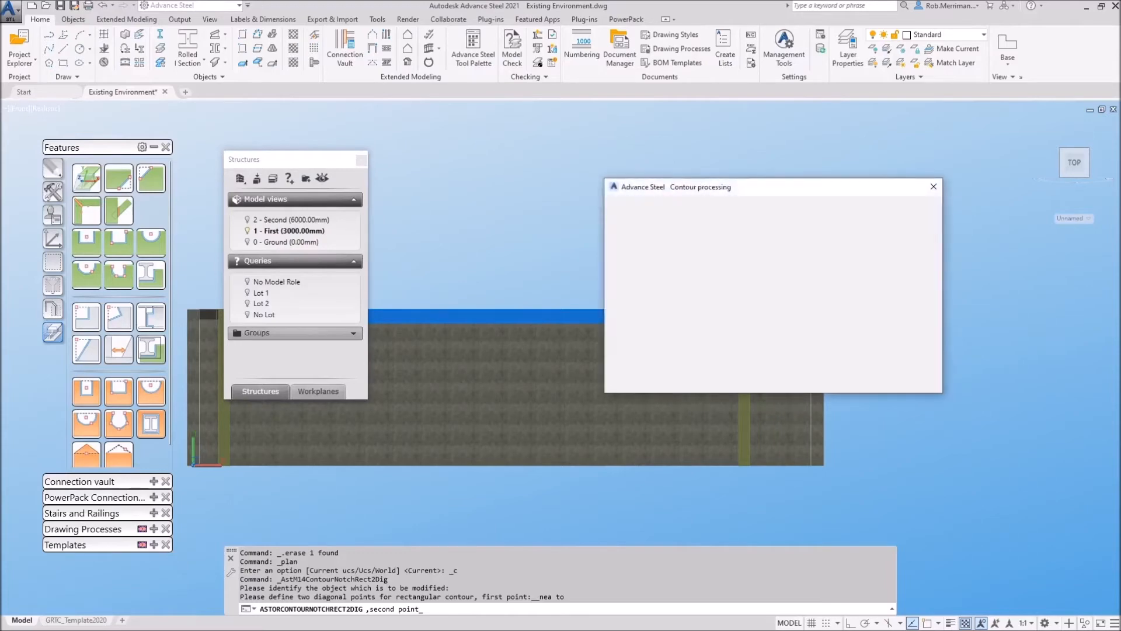
shift+middle_drag(448, 345, 517, 386)
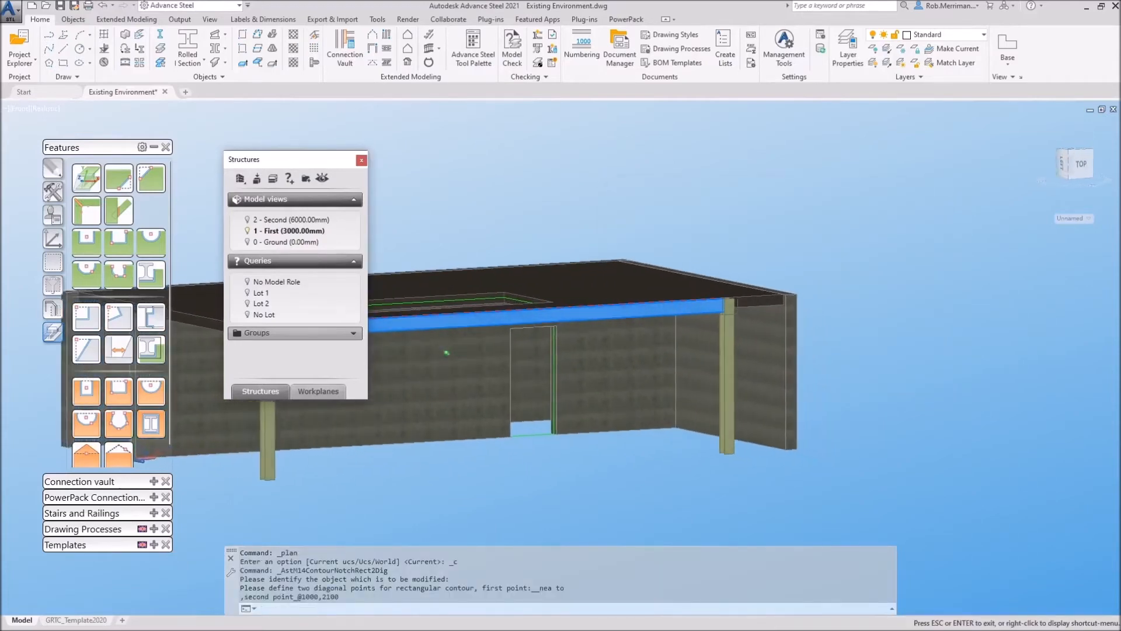
Reset the UCS to World and deactivate the First (3000 mm) model view.
scroll(517, 395, up, 4)
mouse_move(674, 426)
shift+middle_down()
mouse_move(693, 405)
mouse_move(686, 440)
shift+middle_up()
scroll(685, 441, down, 2)
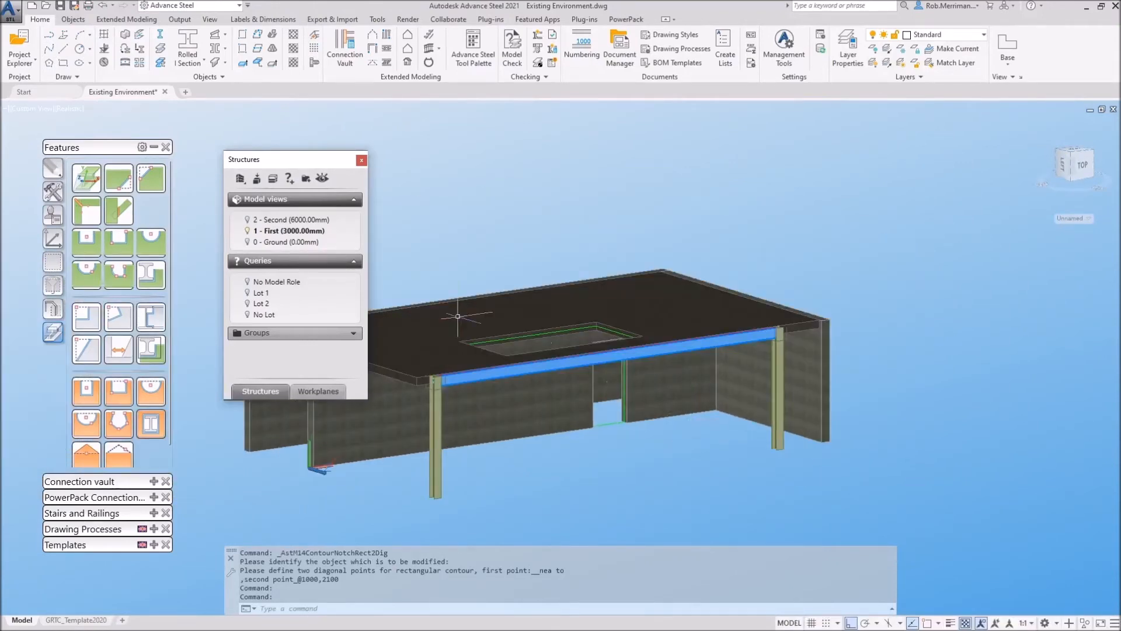
click(55, 244)
click(87, 179)
right_click(290, 229)
click(321, 244)
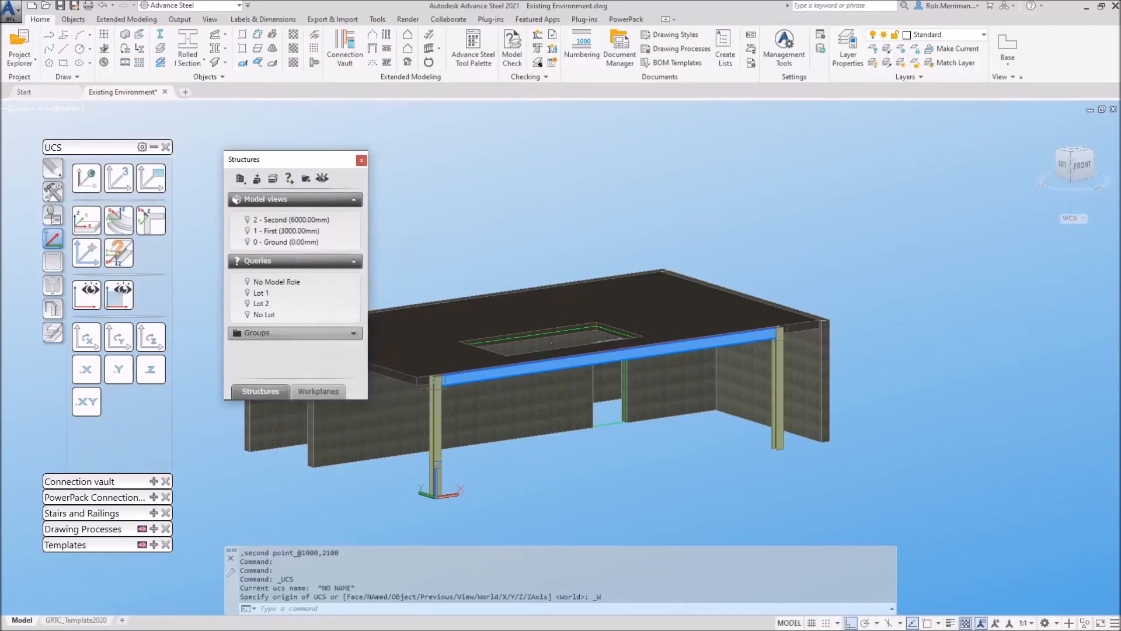
click(63, 49)
scroll(609, 325, up, 5)
scroll(614, 324, up, 2)
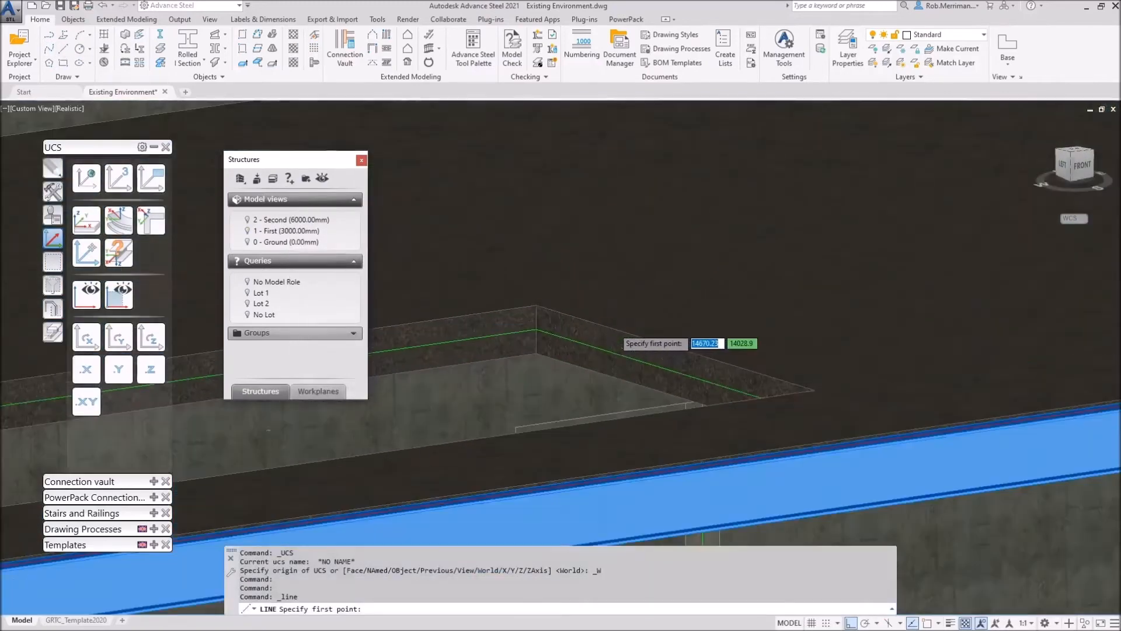
shift+right_click(678, 322)
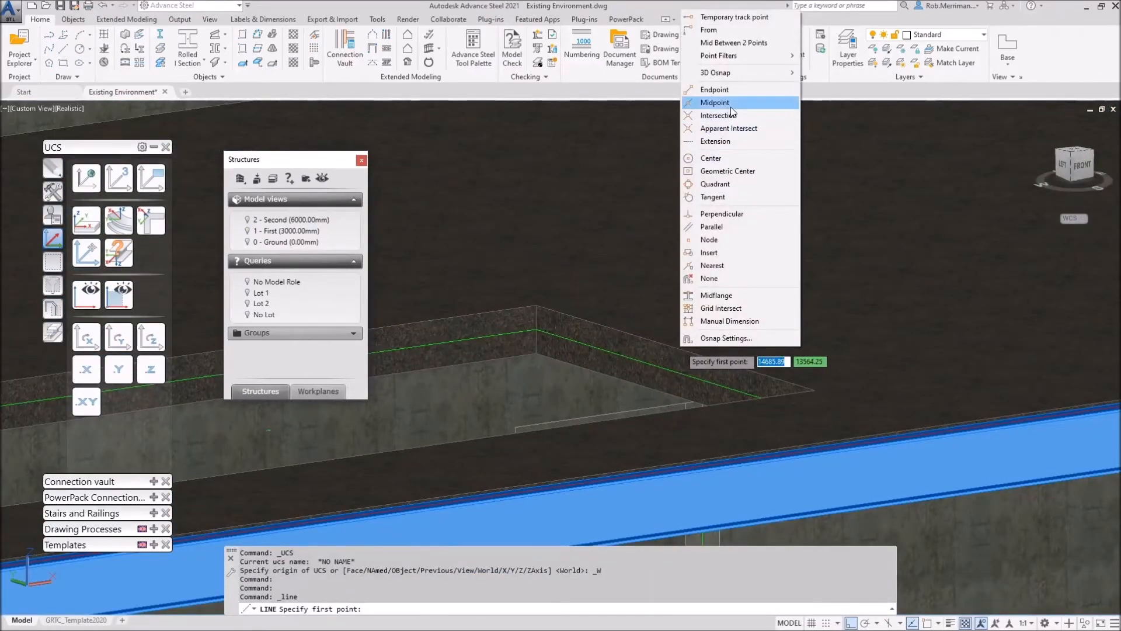
click(714, 102)
click(689, 332)
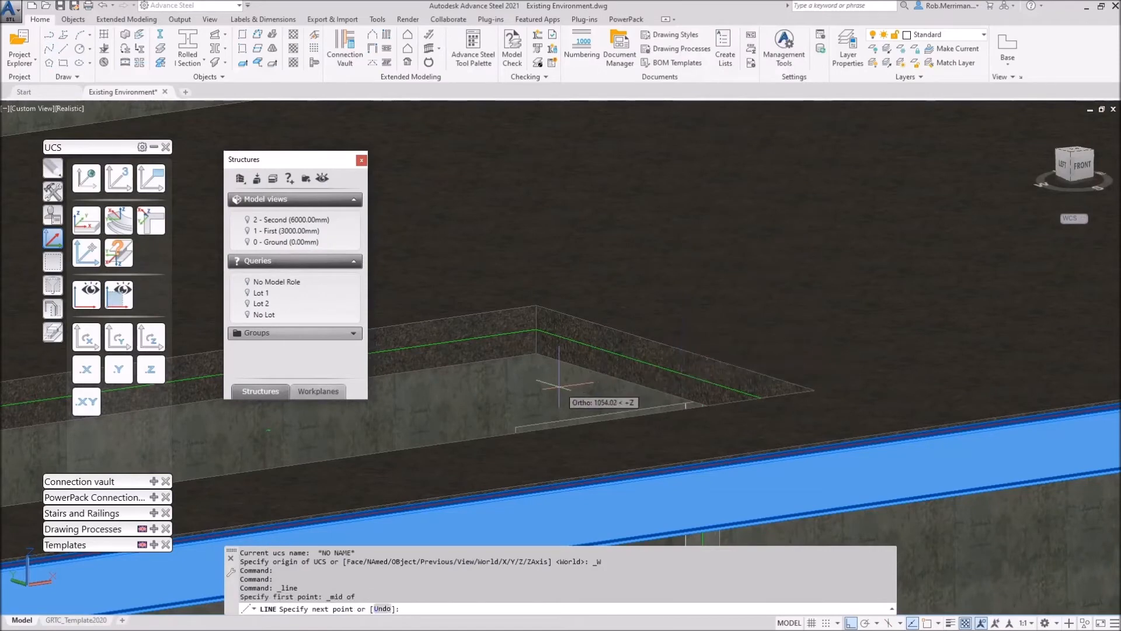
scroll(559, 385, down, 7)
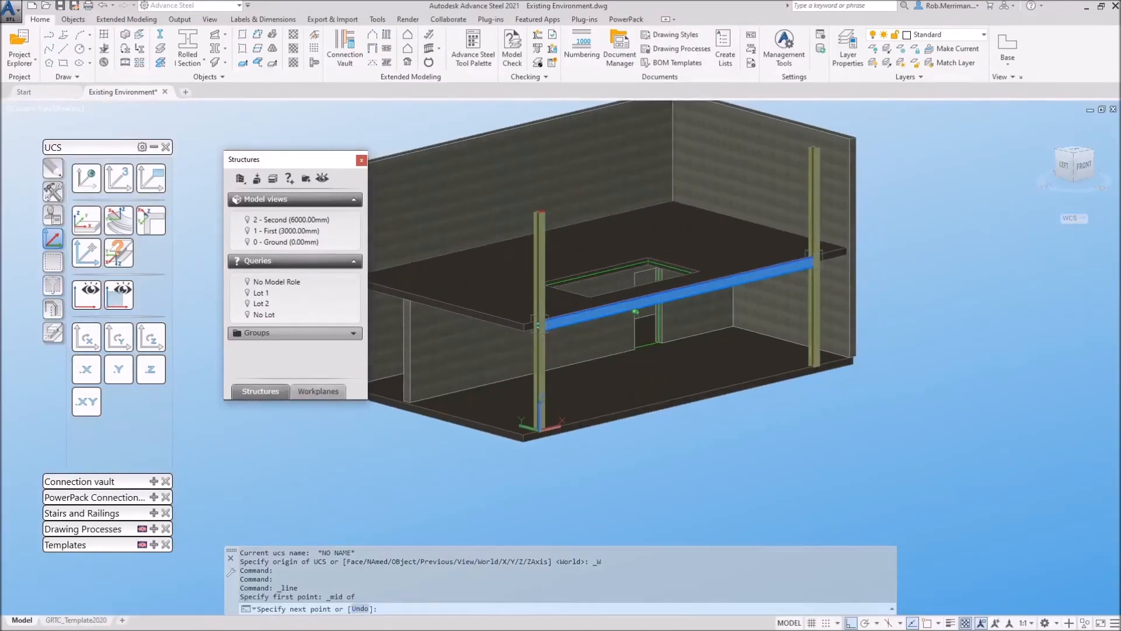
key(Escape)
Switch the model display to the 2D Wireframe visual style.
click(69, 109)
click(103, 136)
click(63, 49)
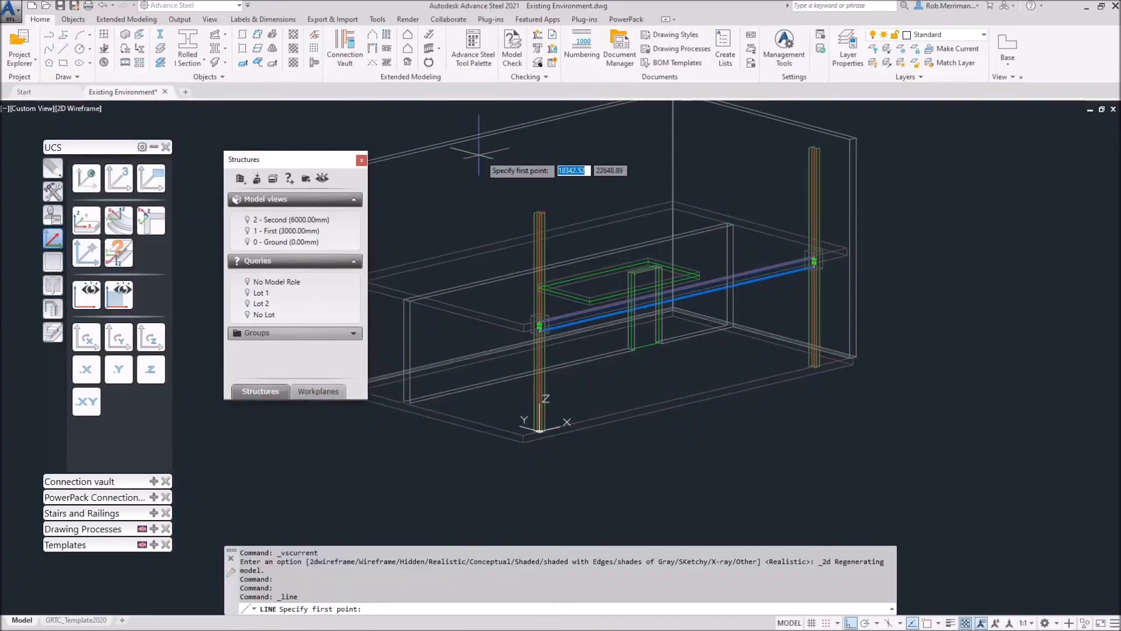
shift+right_click(484, 153)
click(519, 233)
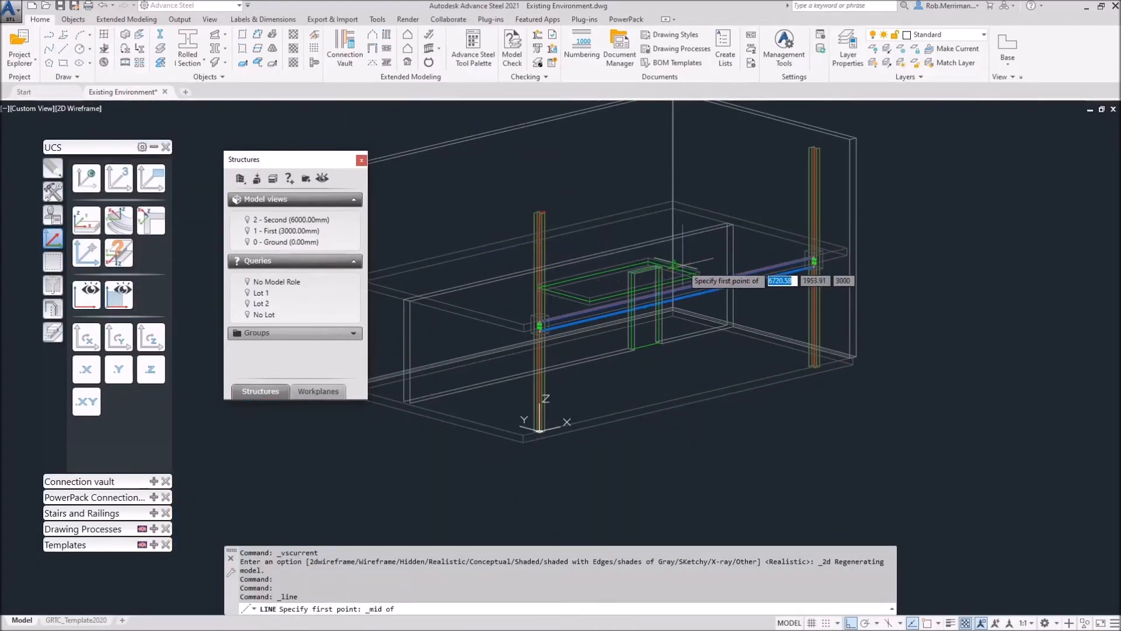
scroll(660, 261, up, 5)
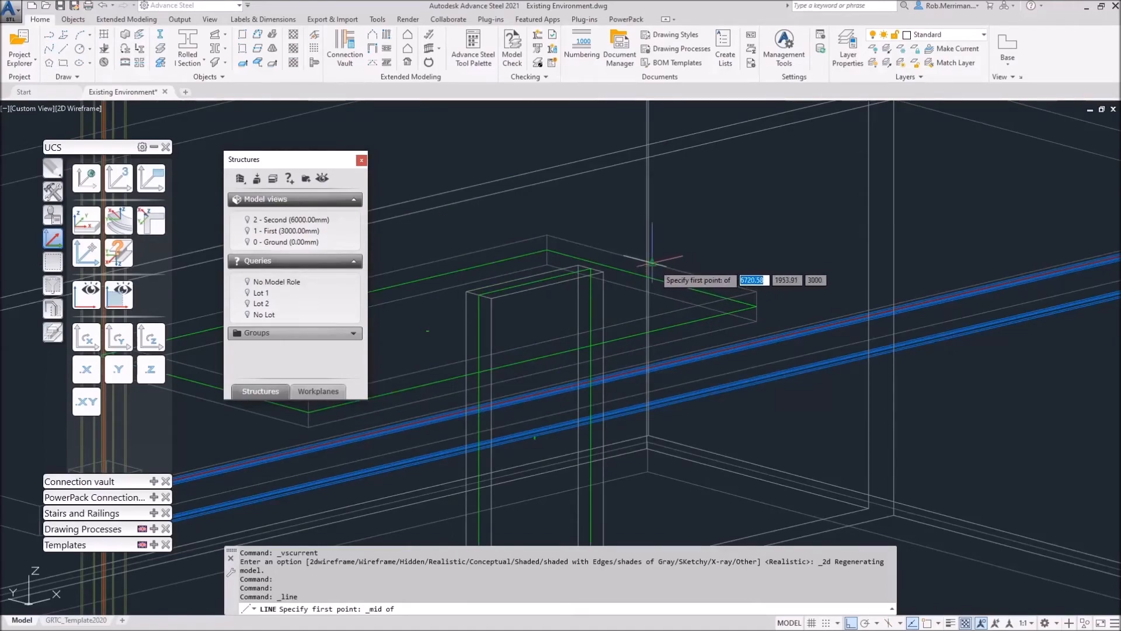
shift+middle_drag(656, 263, 727, 289)
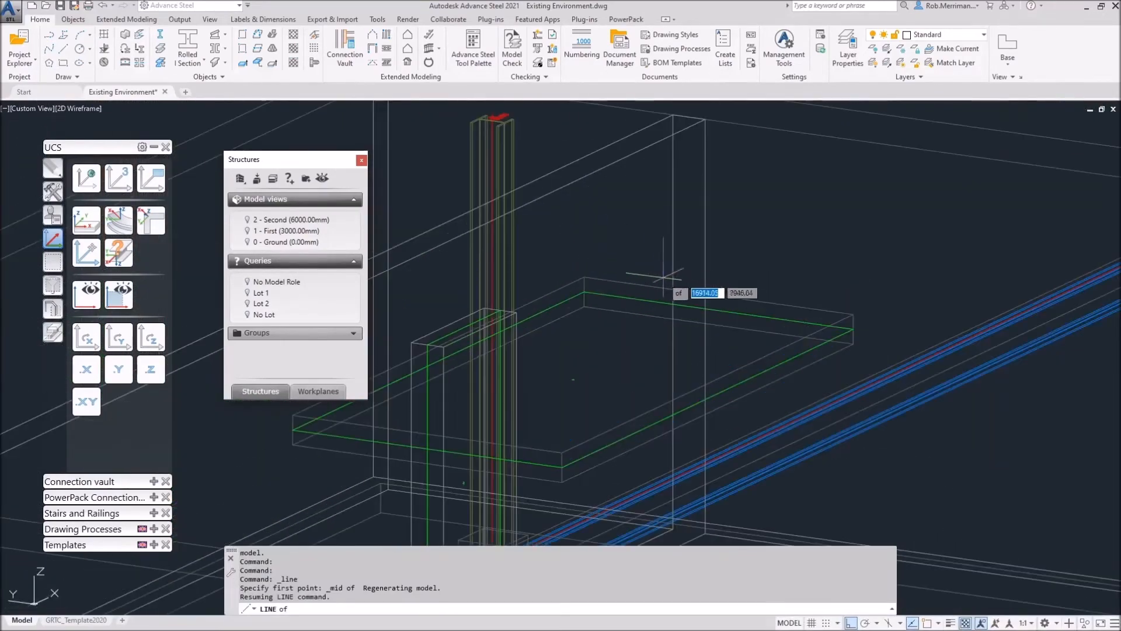
click(720, 295)
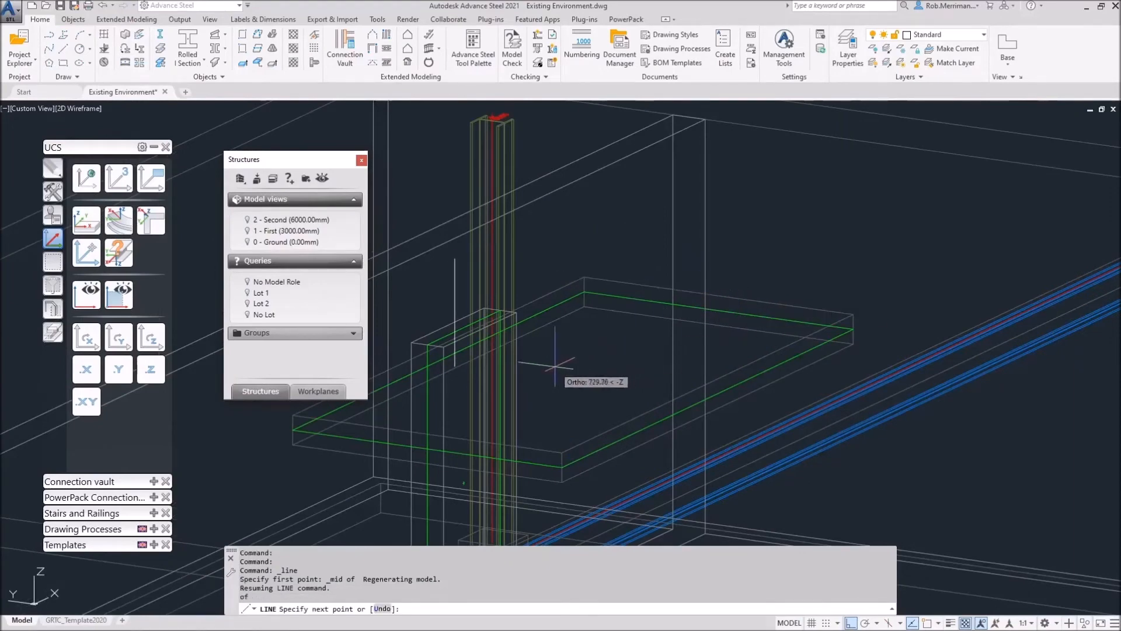
key(Escape)
shift+right_click(739, 273)
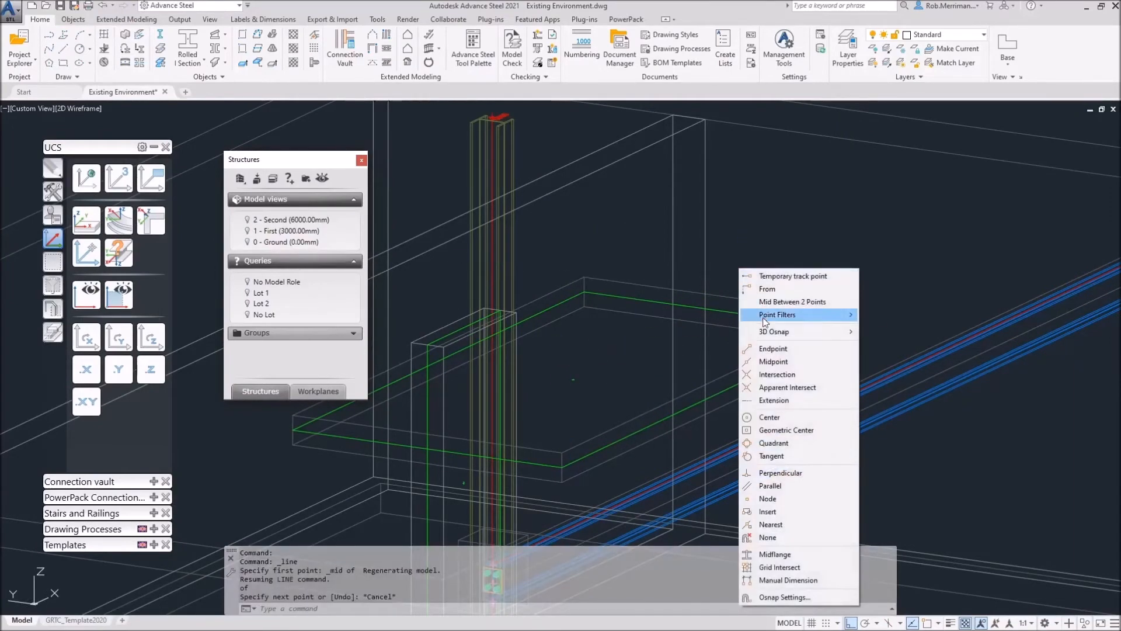
key(Escape)
Draw guide lines from a Nearest point on the slab opening's short upper edge: 500 mm into the opening, 3000 mm down, 4600 mm along negative X.
click(63, 51)
shift+right_click(604, 179)
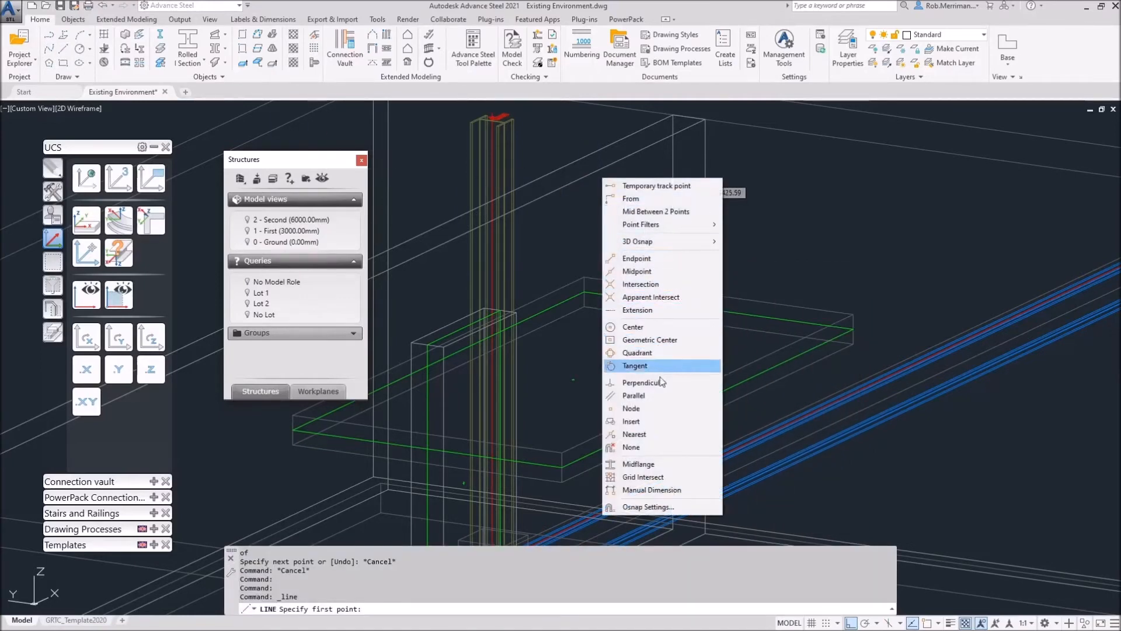
click(652, 434)
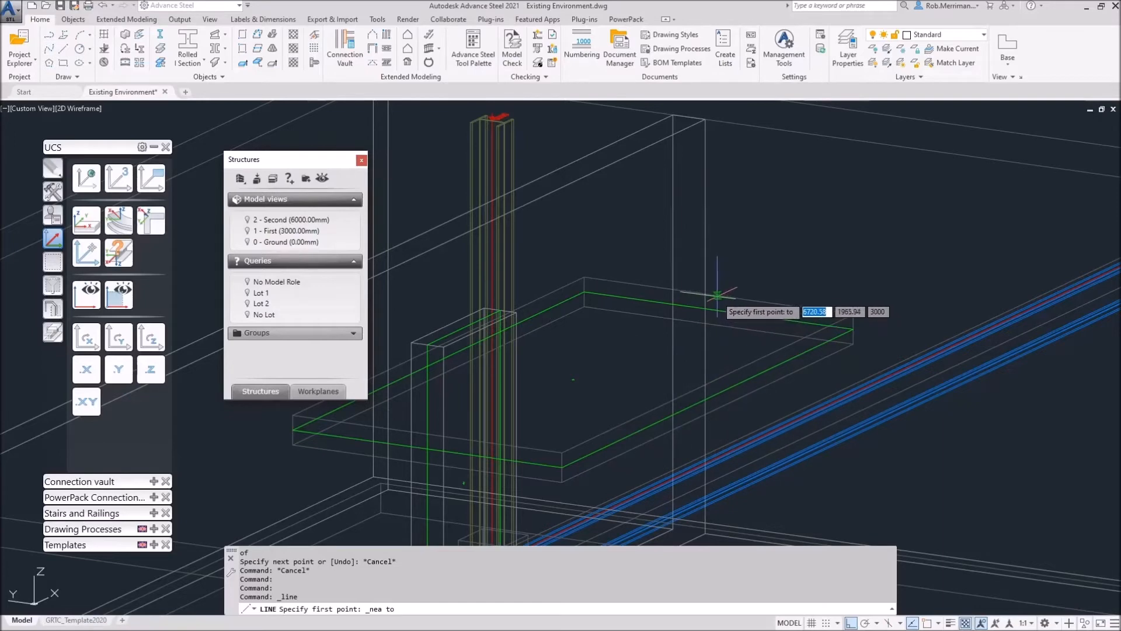
click(719, 296)
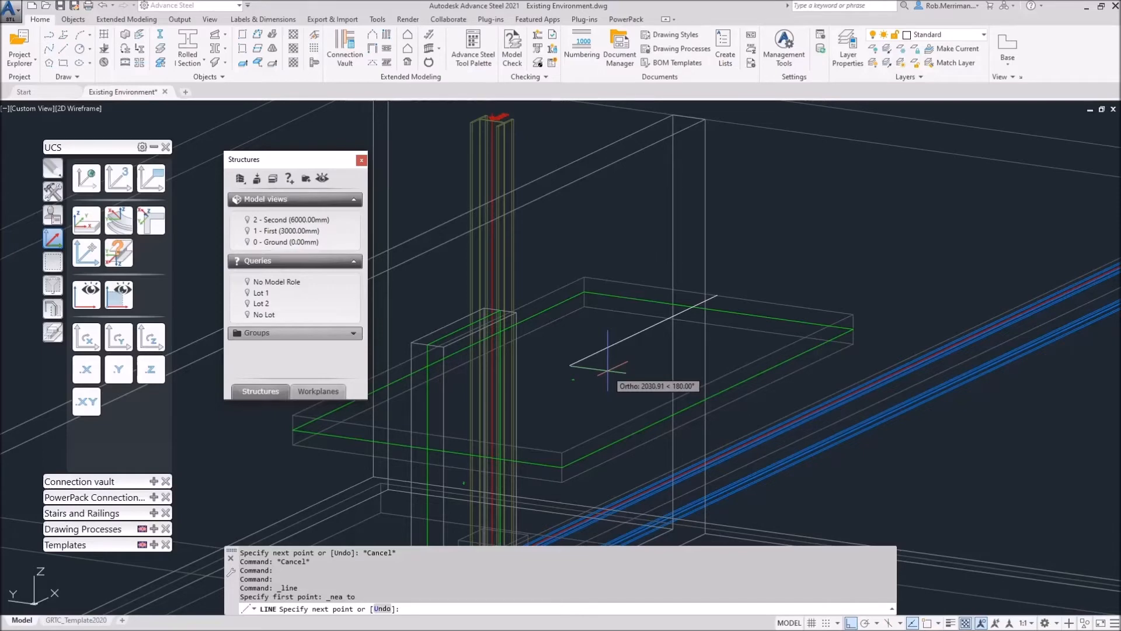
text(500)
key(Return)
scroll(704, 300, down, 5)
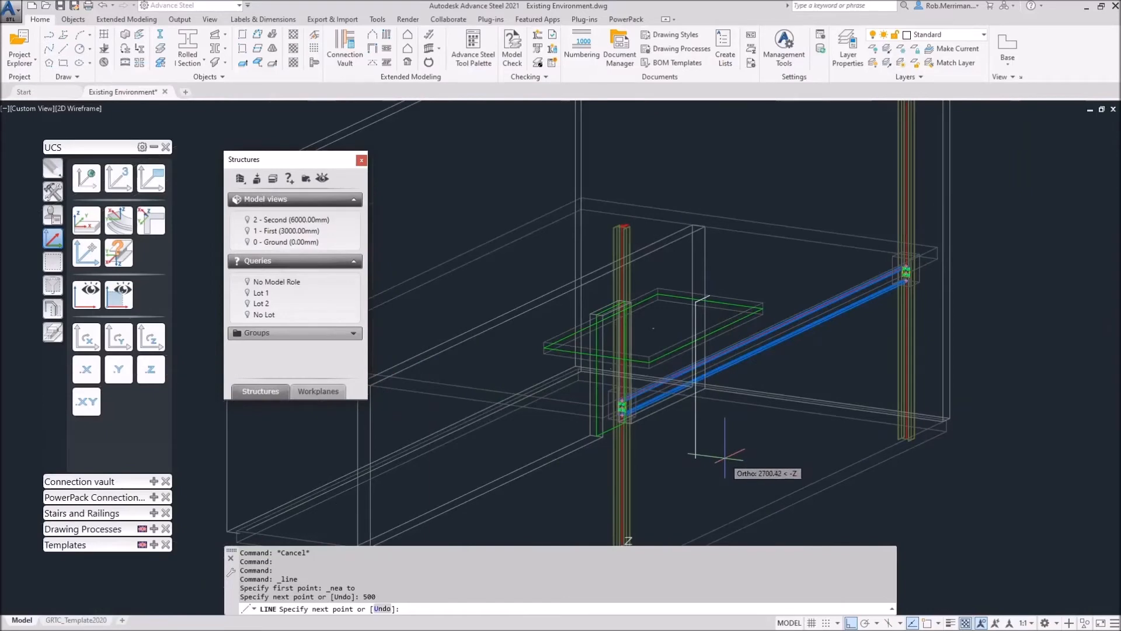
text(3000)
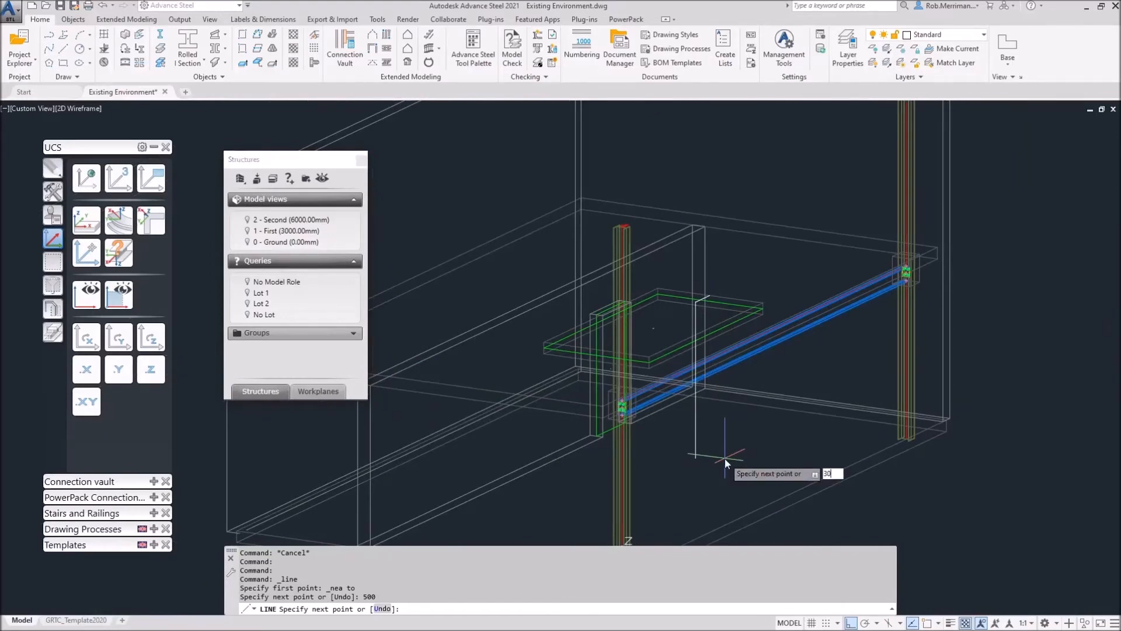
key(Return)
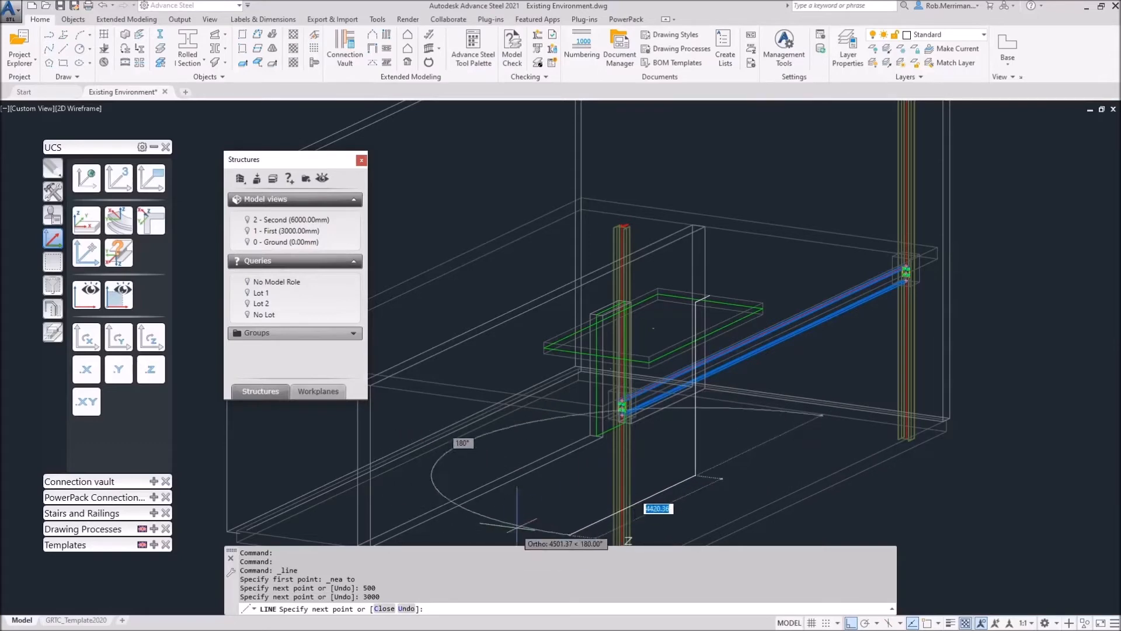
scroll(624, 415, down, 6)
text(4600)
key(Return)
key(Escape)
Define a stair by start and end points, from the lower free end of the guide lines to their upper corner at the opening.
scroll(629, 438, up, 8)
mouse_move(706, 409)
shift+middle_down()
mouse_move(663, 413)
mouse_move(668, 426)
mouse_move(689, 419)
shift+middle_up()
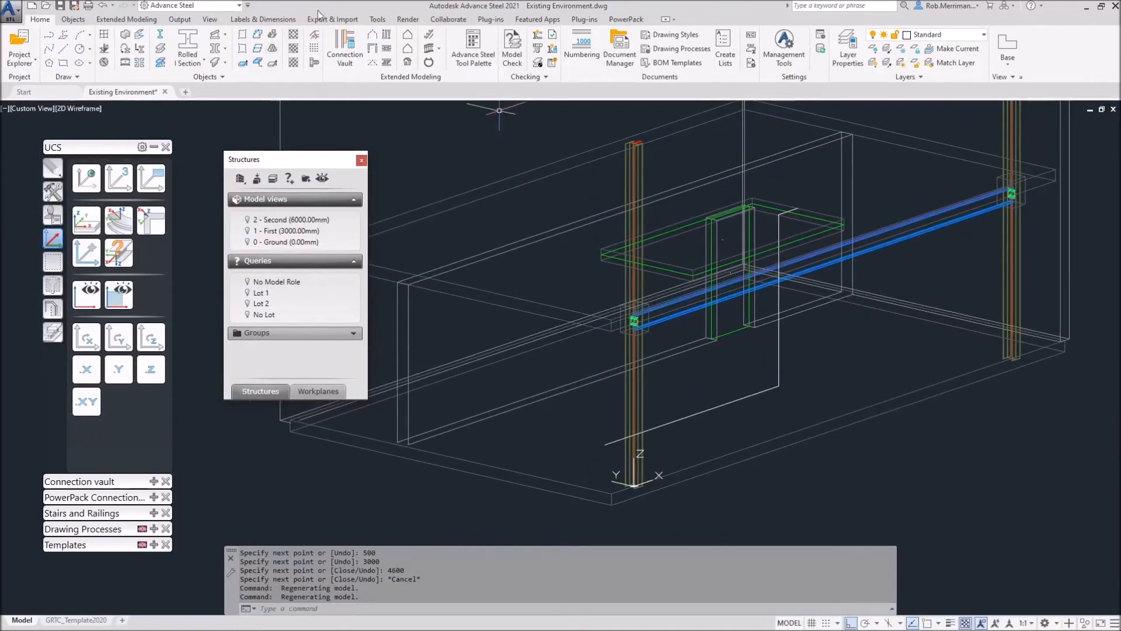
shift+right_click(604, 390)
key(Escape)
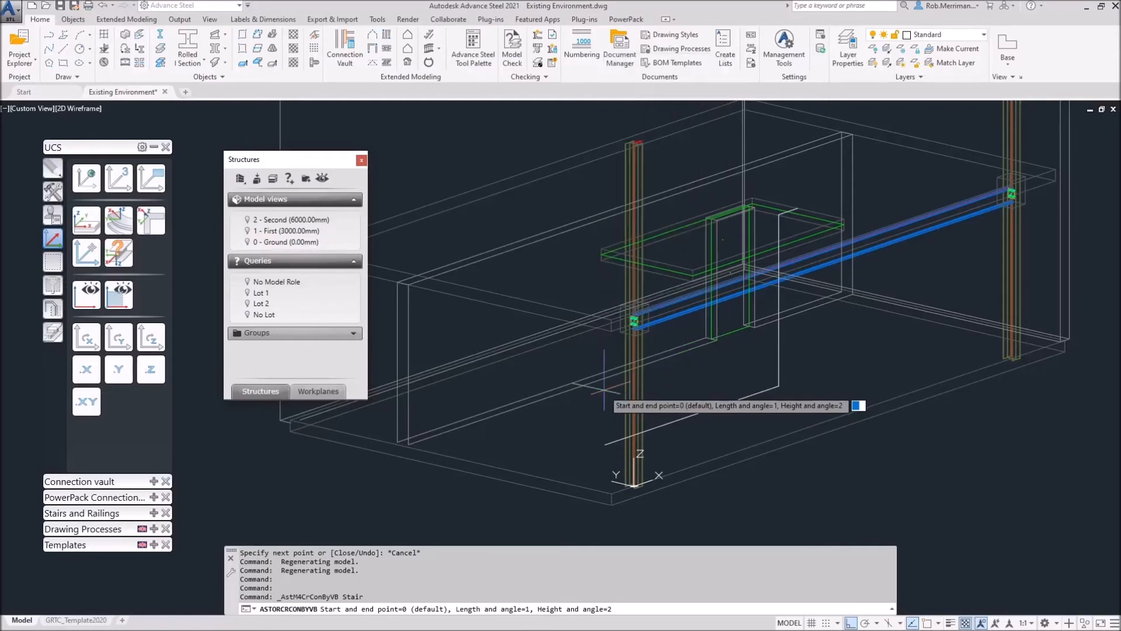
text(0)
key(Return)
shift+right_click(589, 417)
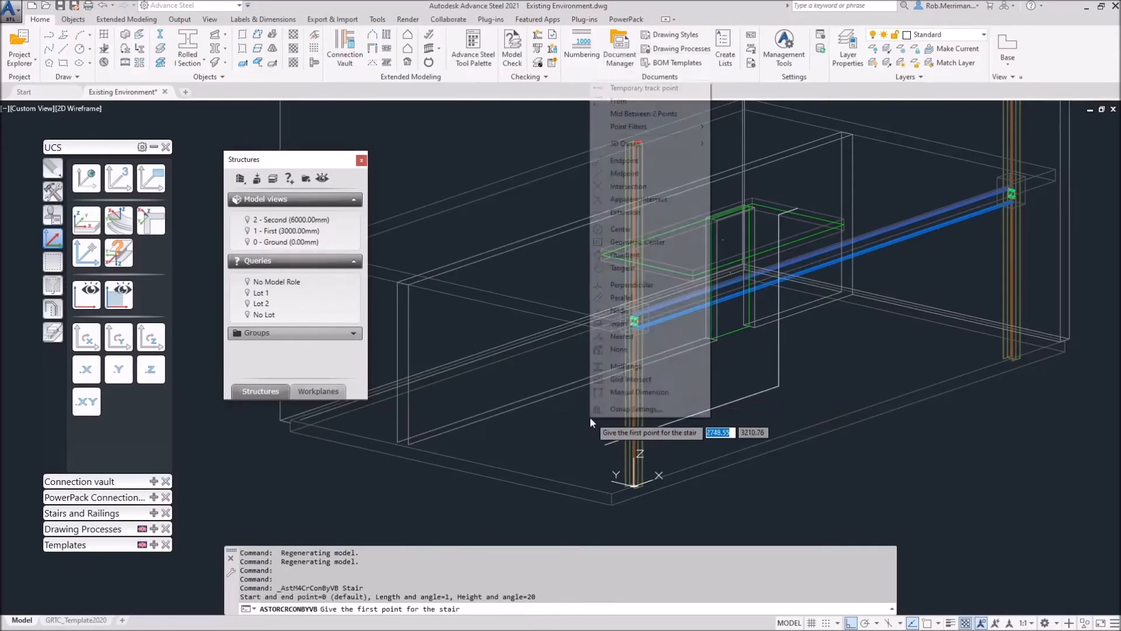
click(628, 165)
click(619, 438)
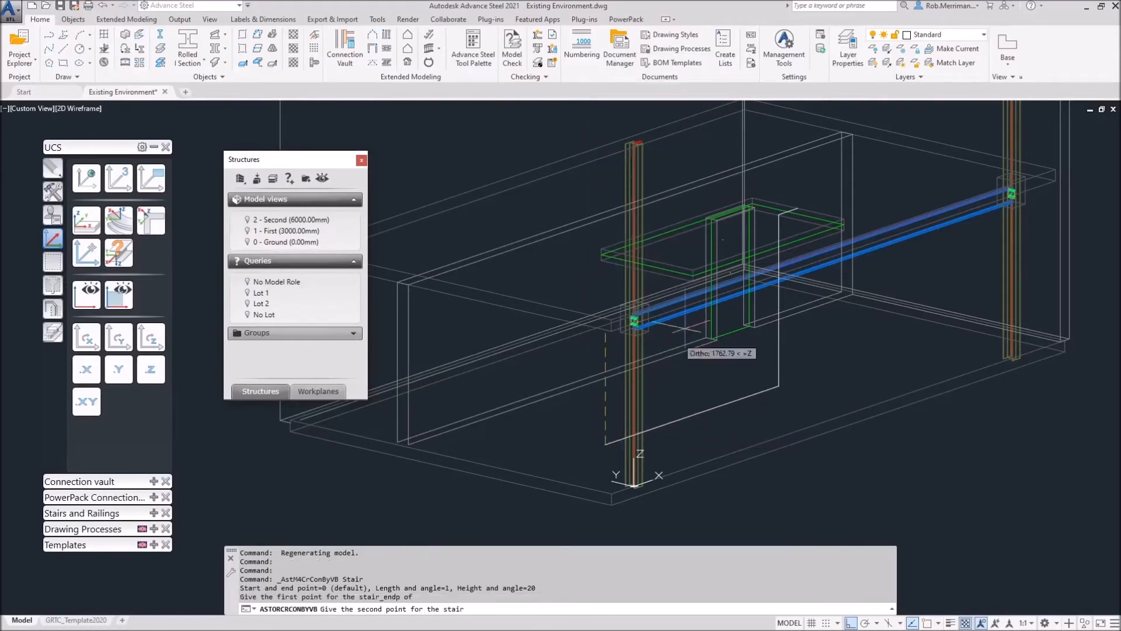
shift+right_click(710, 295)
click(744, 375)
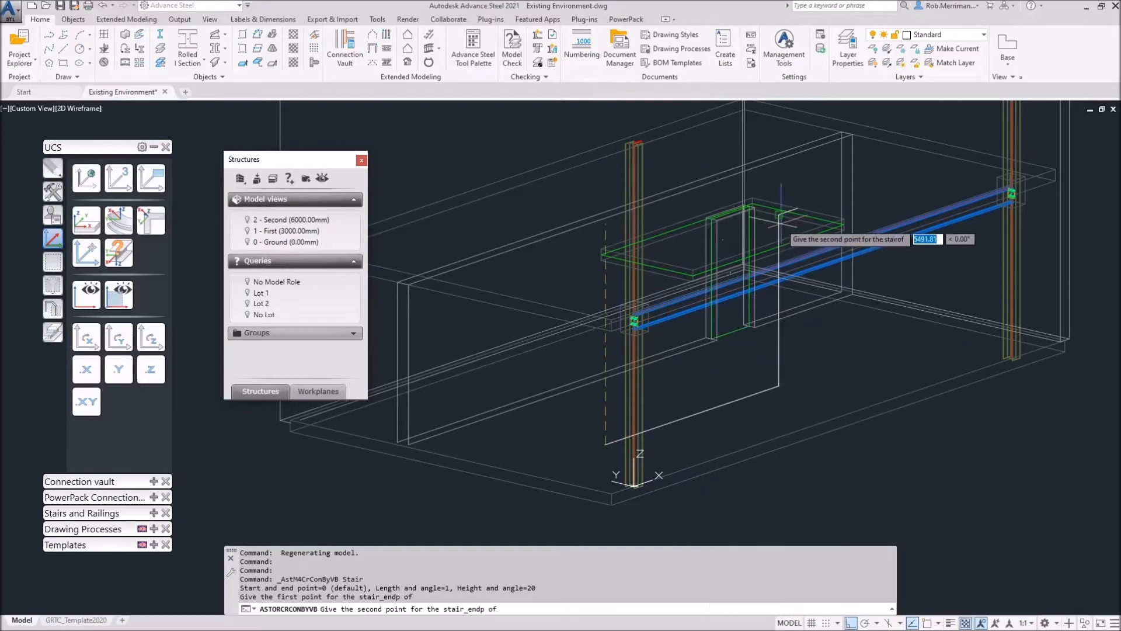
click(781, 221)
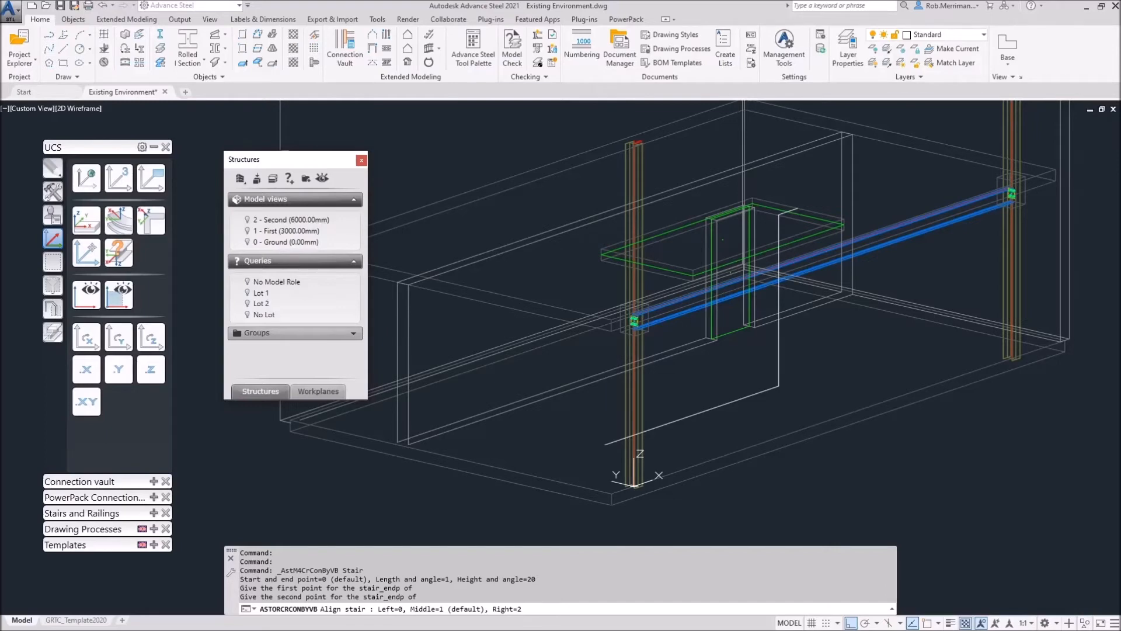
Create the stair with middle alignment and review its tread size properties, keeping the defaults.
text(1)
key(Return)
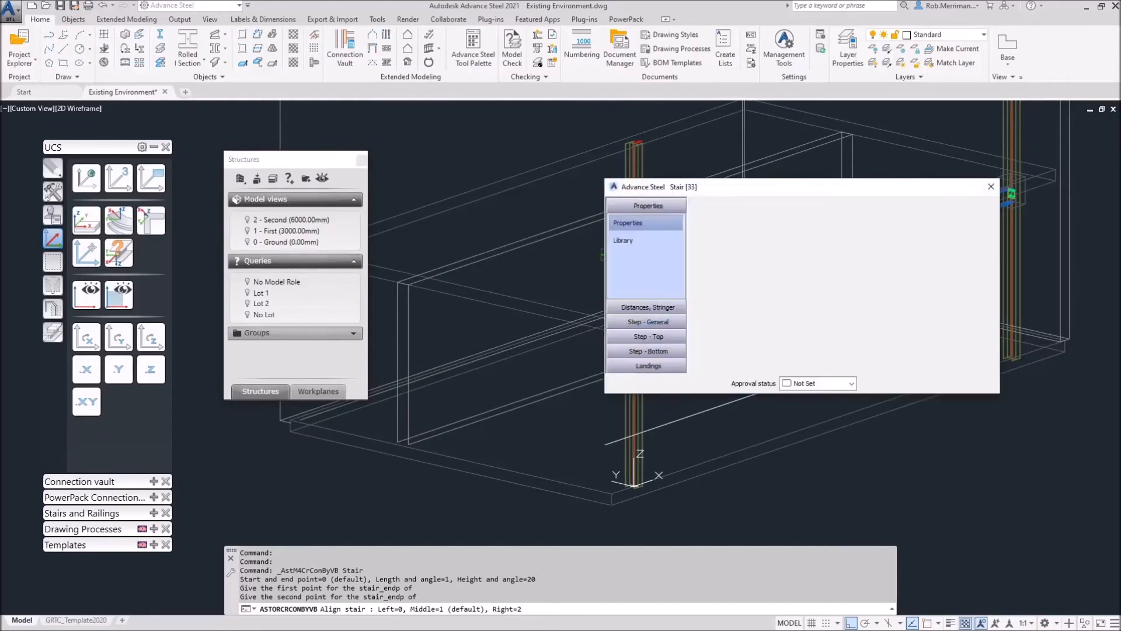
click(641, 320)
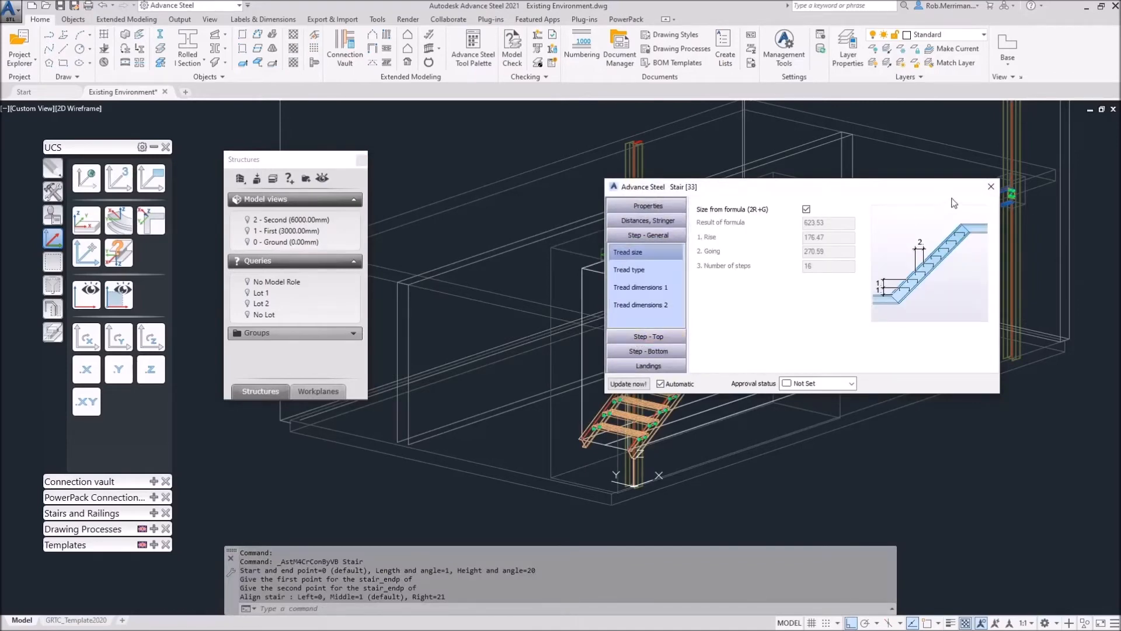
click(991, 186)
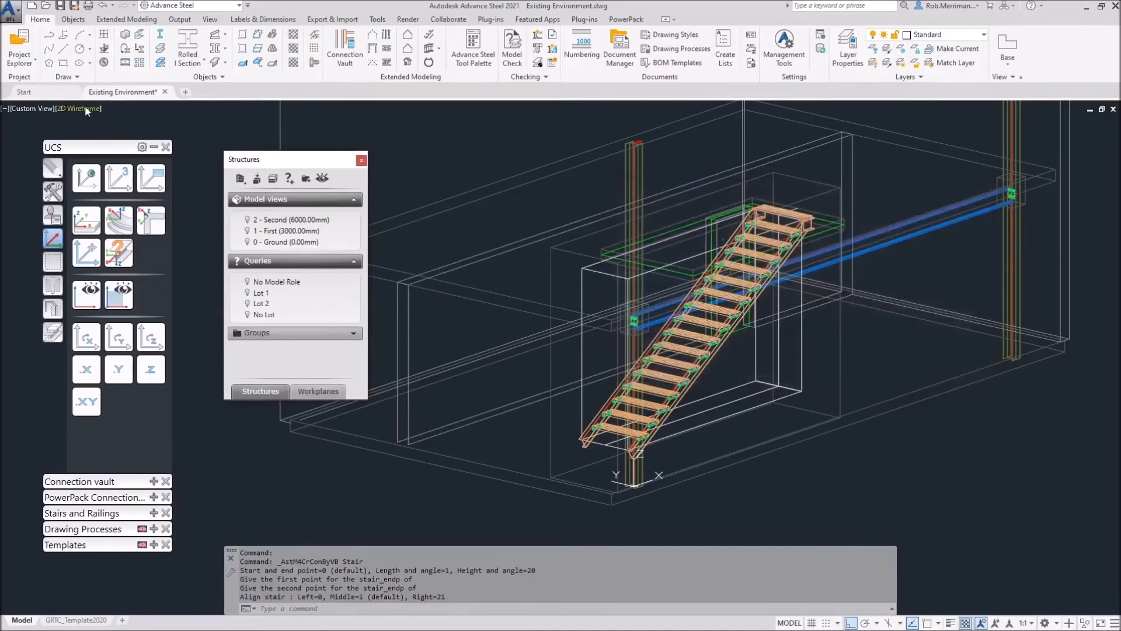
Switch to the Realistic visual style and examine how the stair meets the slab opening.
click(87, 109)
click(112, 177)
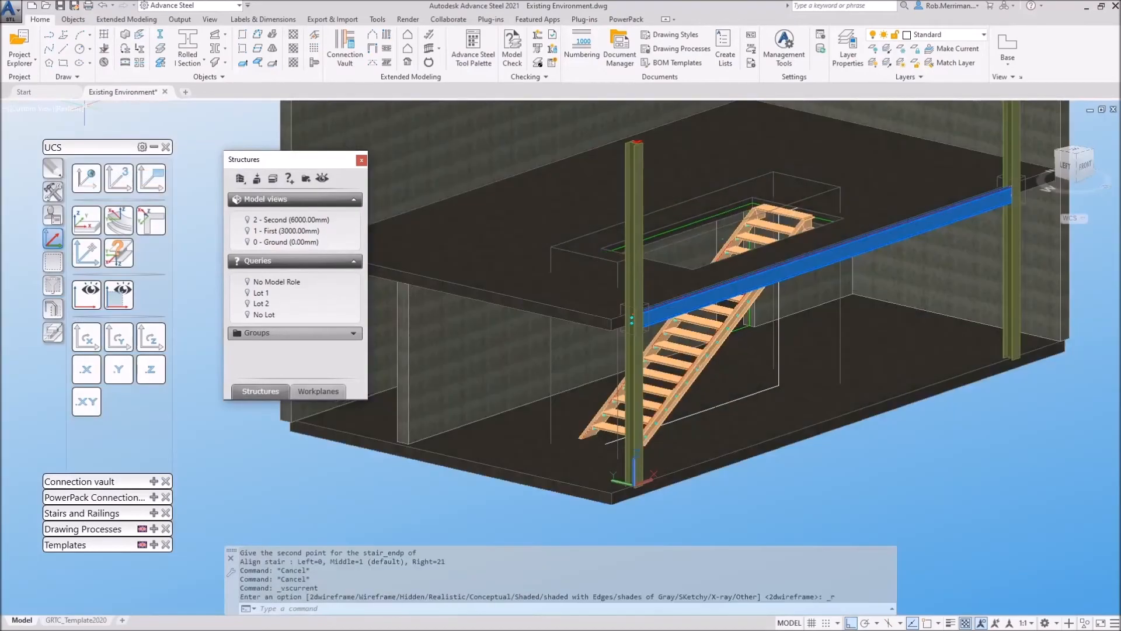
scroll(791, 208, up, 6)
shift+middle_drag(870, 225, 864, 304)
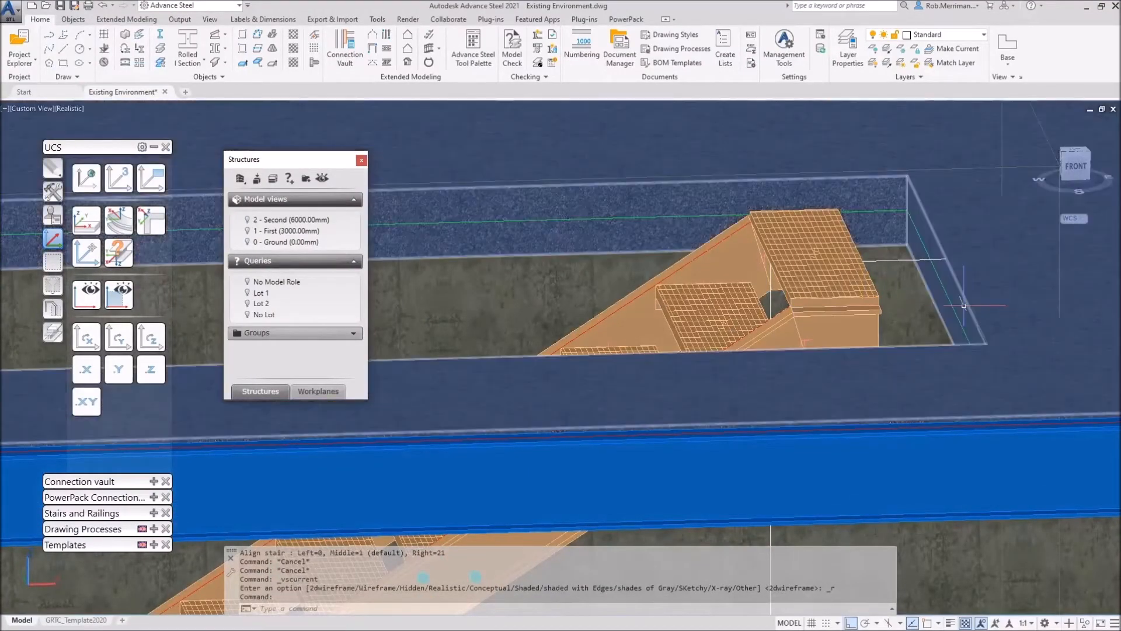
shift+middle_drag(895, 207, 911, 274)
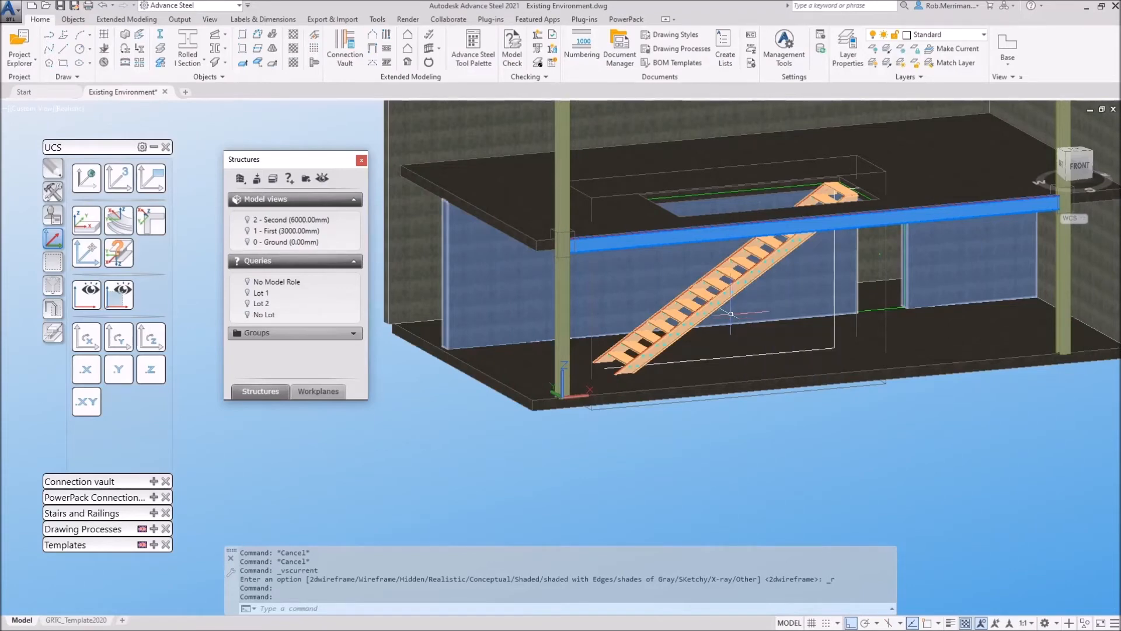
shift+middle_drag(732, 317, 709, 372)
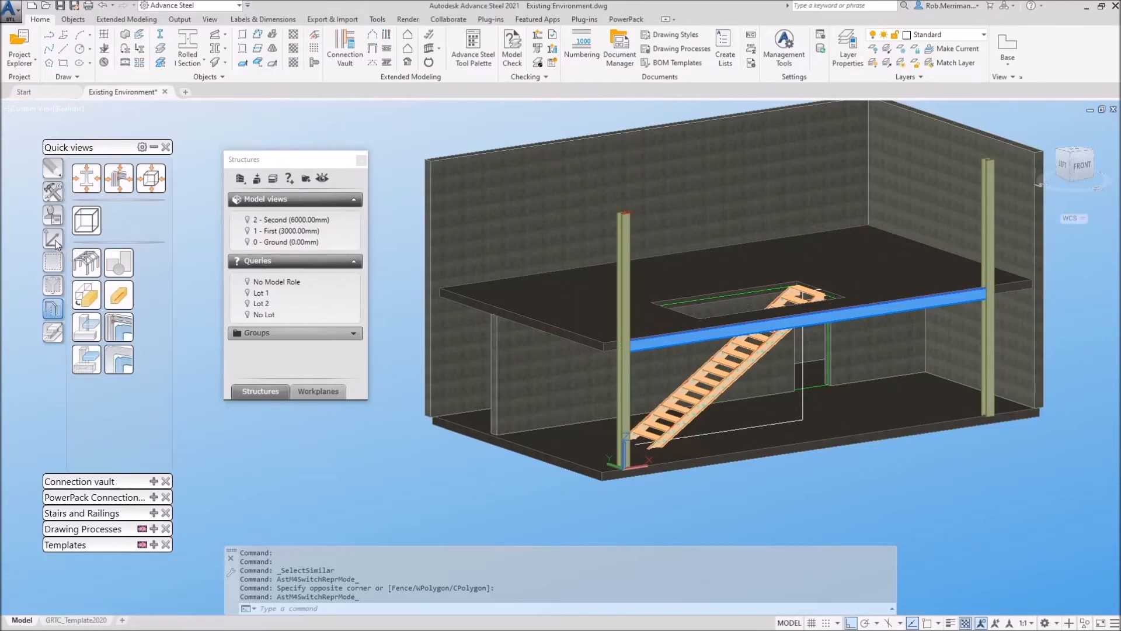
Rotate the UCS about the X axis and place a camera at 0,0,0 at the column base.
click(54, 241)
click(87, 336)
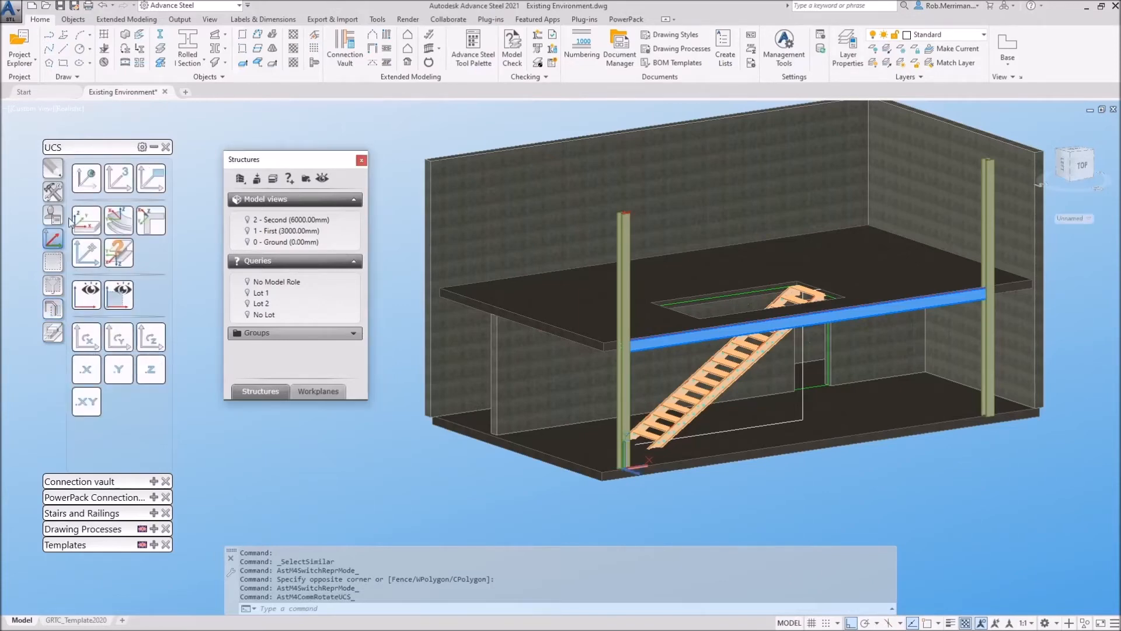
click(50, 194)
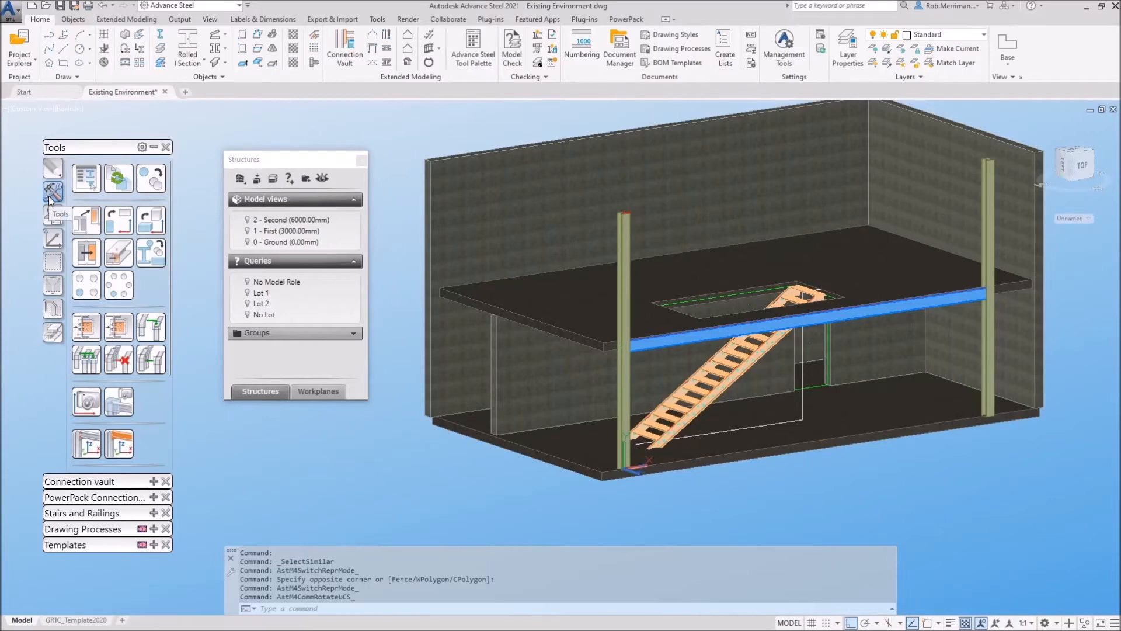
click(87, 401)
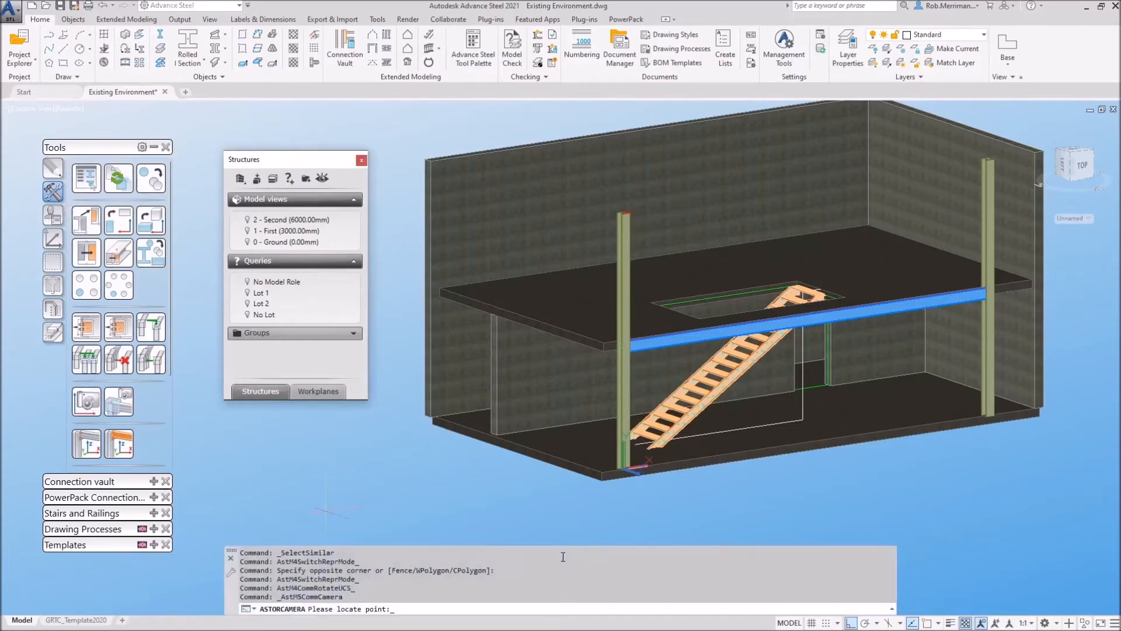
text(0)
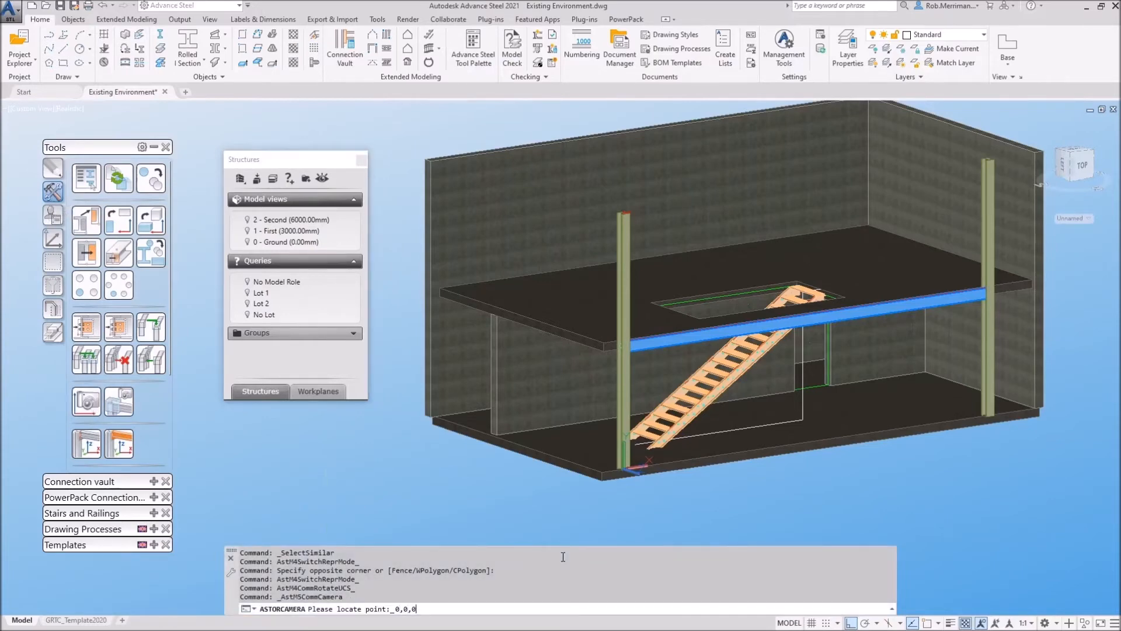
text(,0,0)
key(Return)
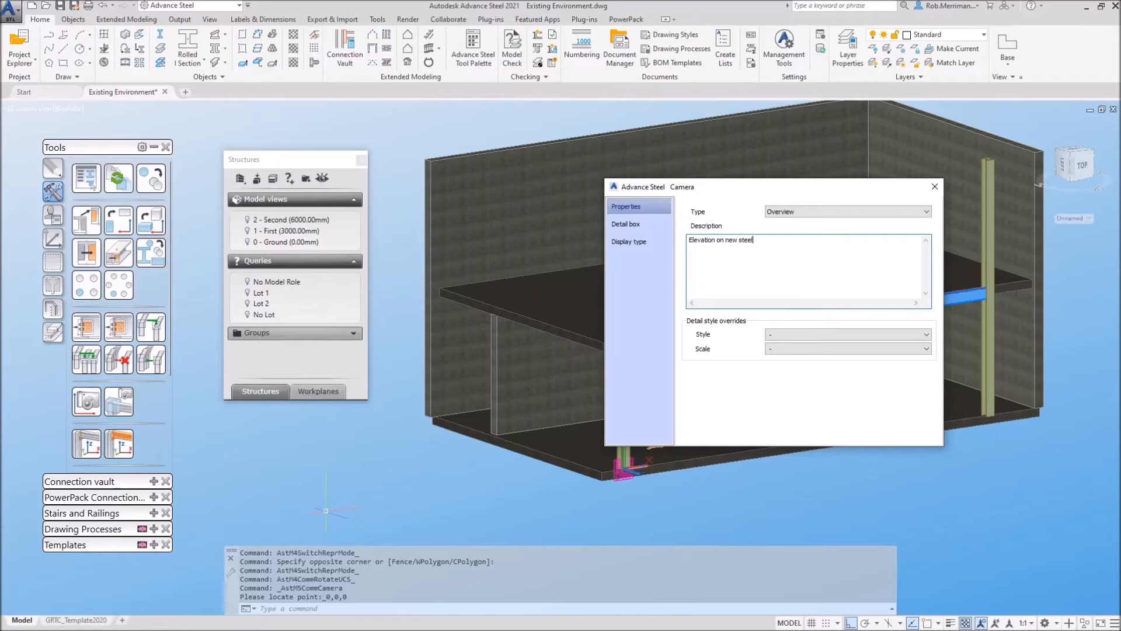
Describe the camera as "Elevation on new steel", with style "Elevation - Hot rolled, side, all" and scale 1:25.
click(882, 330)
scroll(889, 409, down, 5)
scroll(888, 420, down, 8)
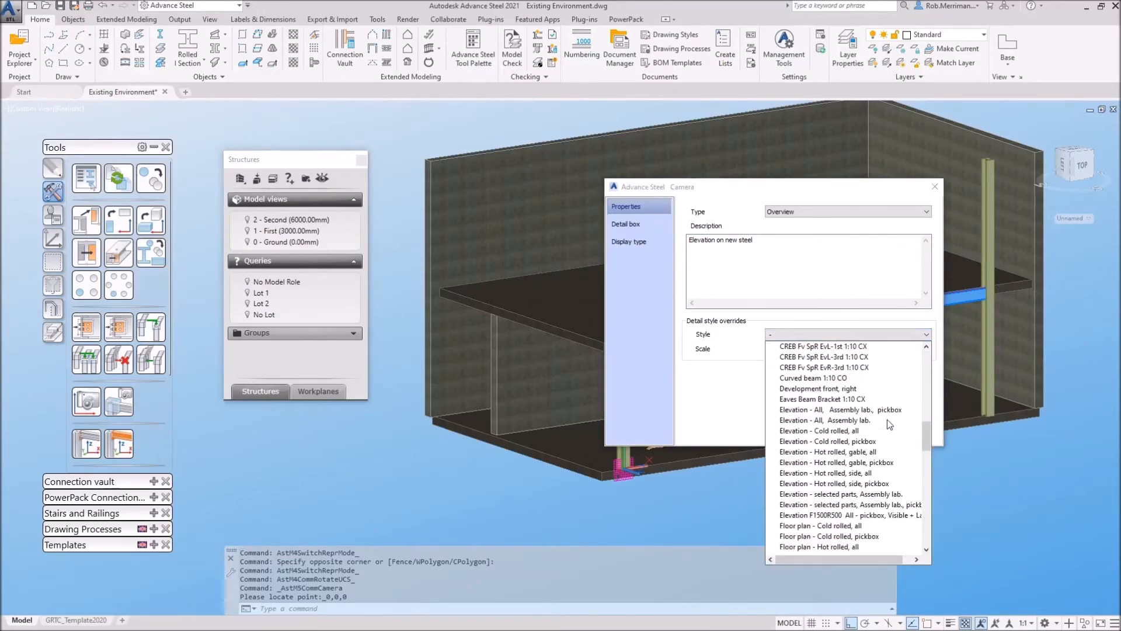
click(860, 473)
click(793, 350)
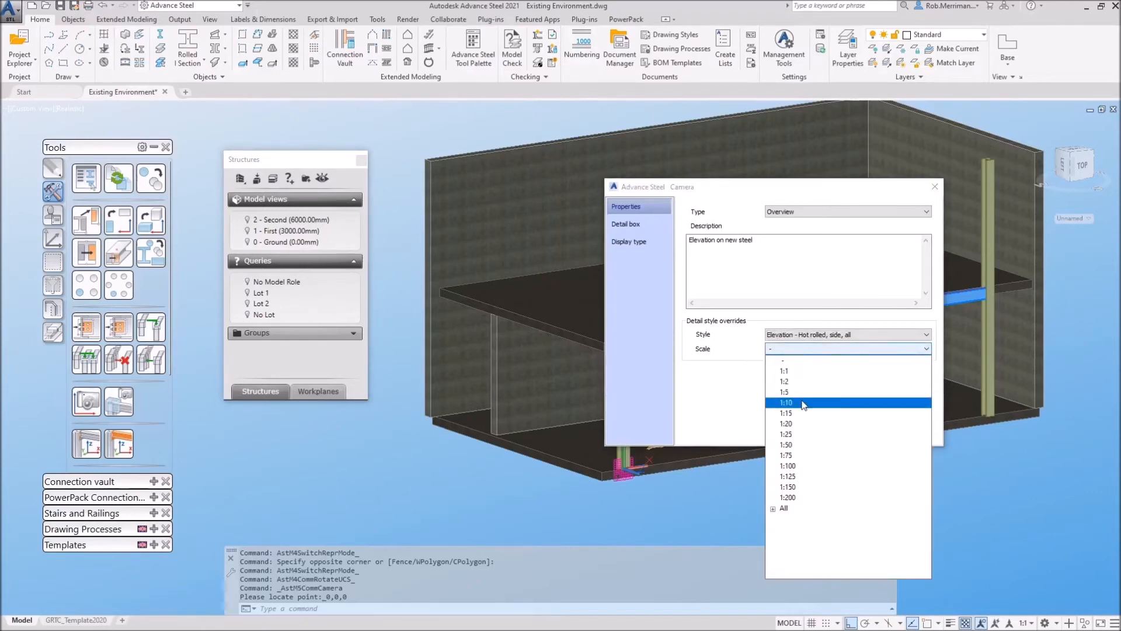
click(807, 434)
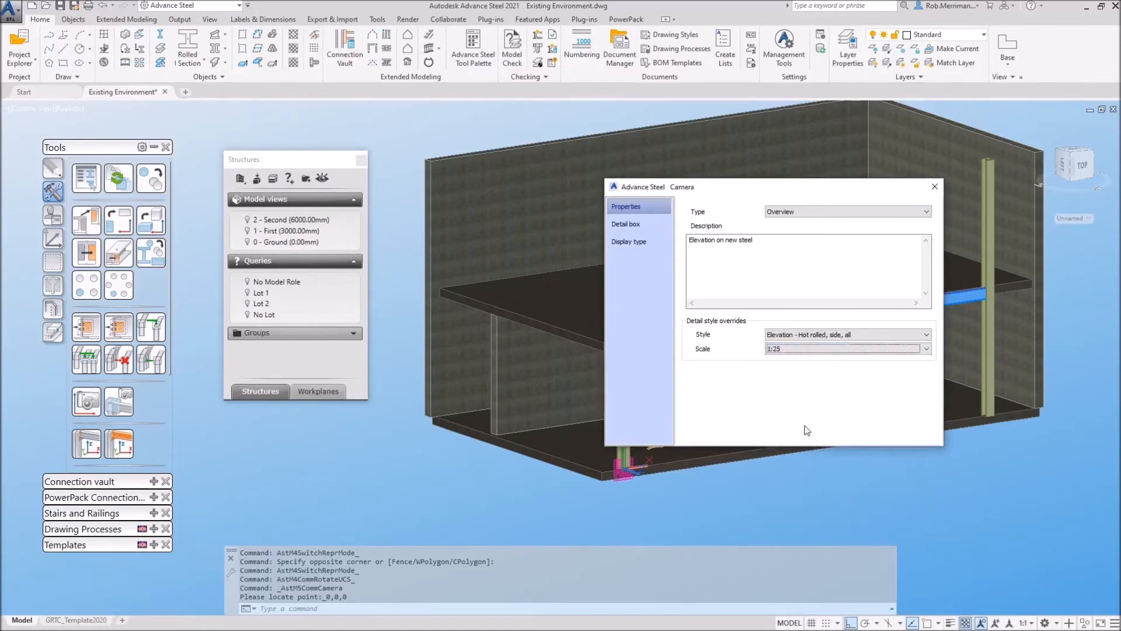
Enable the camera's front and rear Z-viewport limits at 500 mm each.
click(633, 227)
click(705, 219)
click(702, 233)
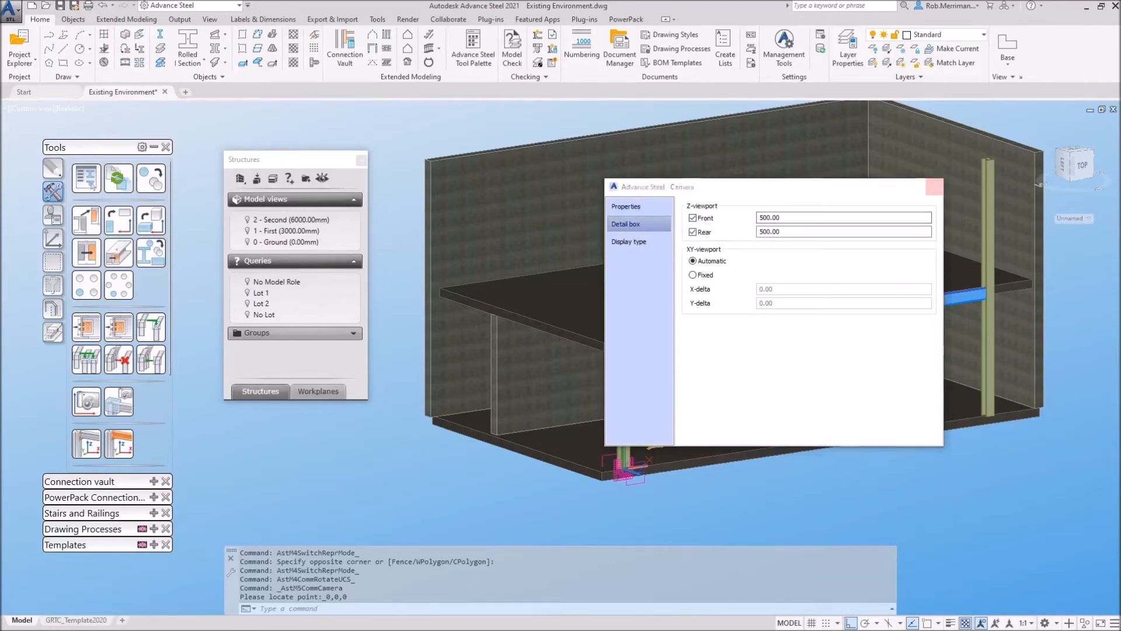
click(935, 186)
Copy the camera from base point 0,0,0, using an XY point filter of 0 and taking Z from a stair tread's midpoint.
scroll(663, 498, up, 4)
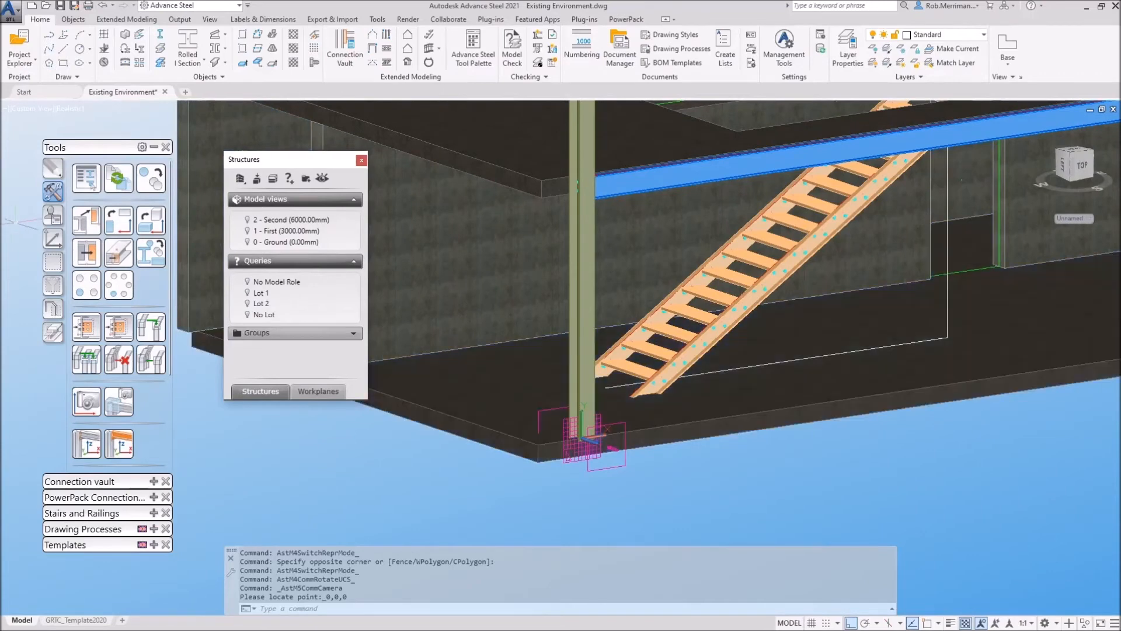
click(53, 168)
click(121, 183)
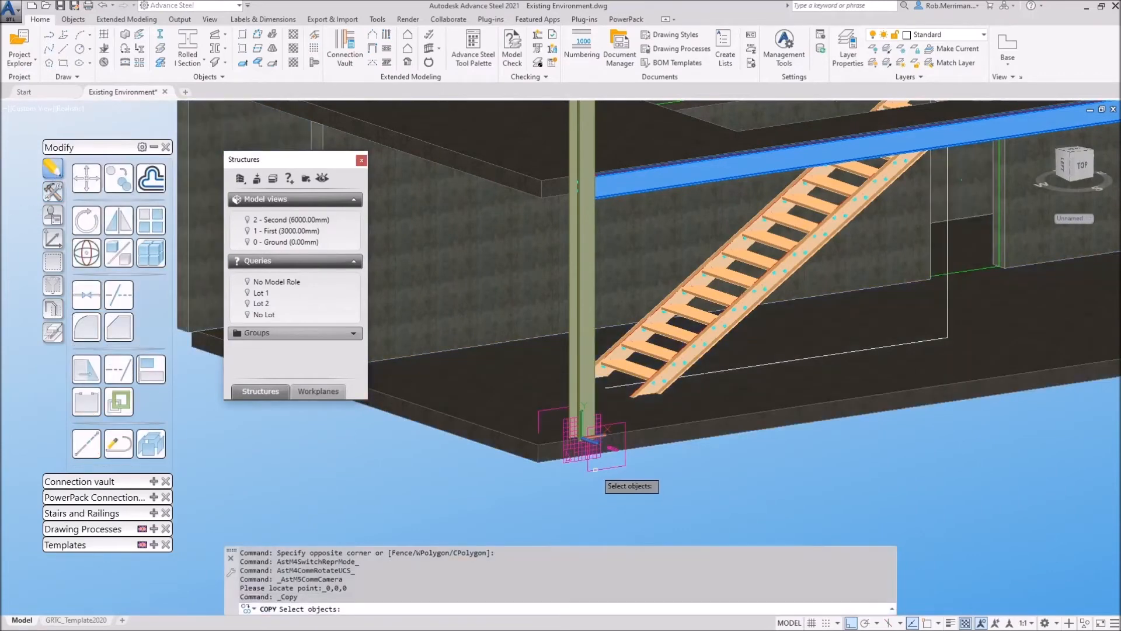
click(581, 450)
key(Return)
text(0,0,0)
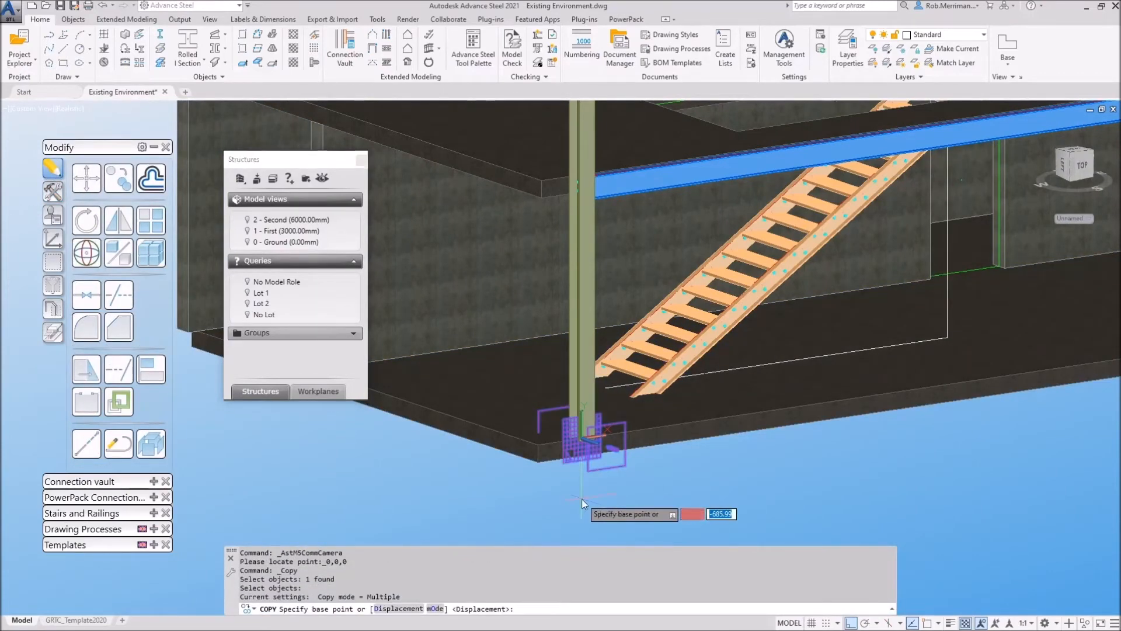
key(Return)
scroll(514, 418, up, 4)
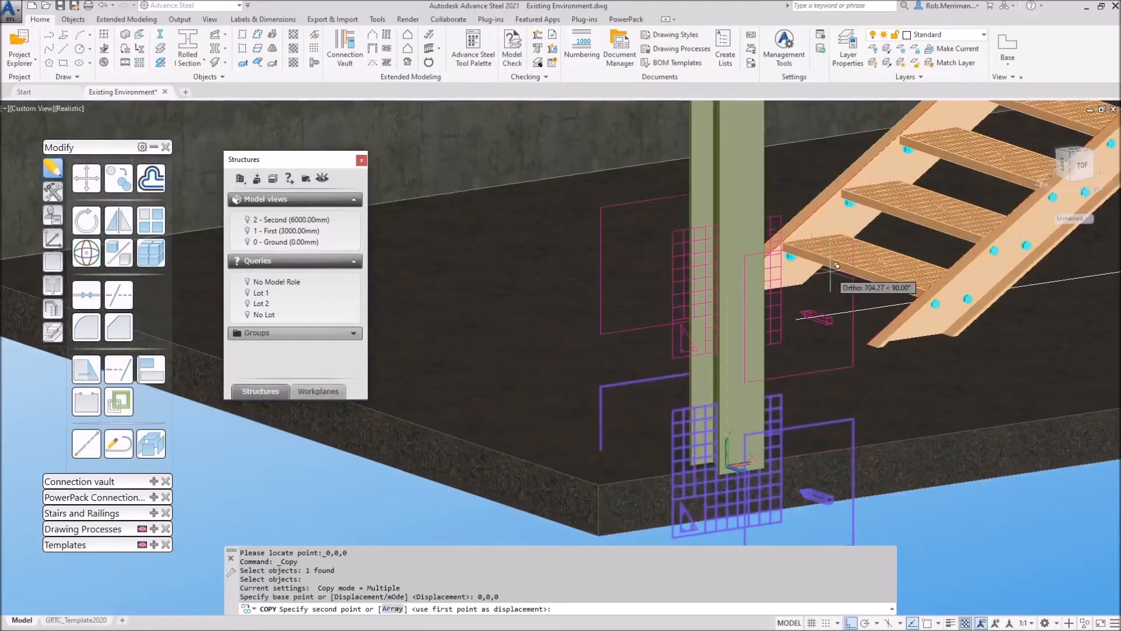
shift+middle_drag(820, 269, 893, 271)
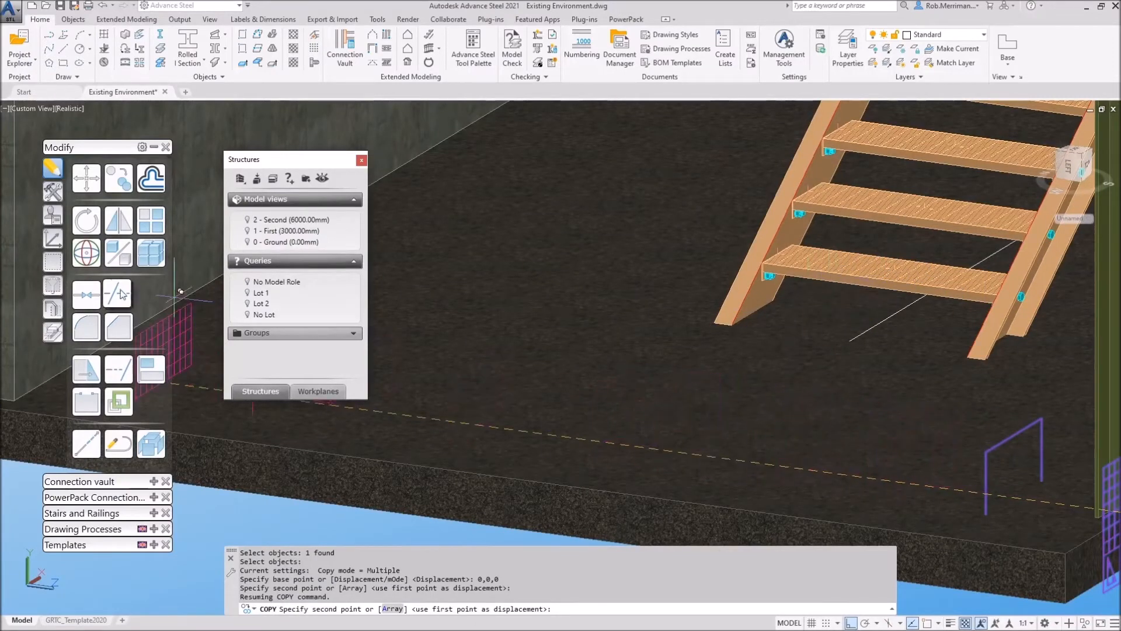
click(54, 239)
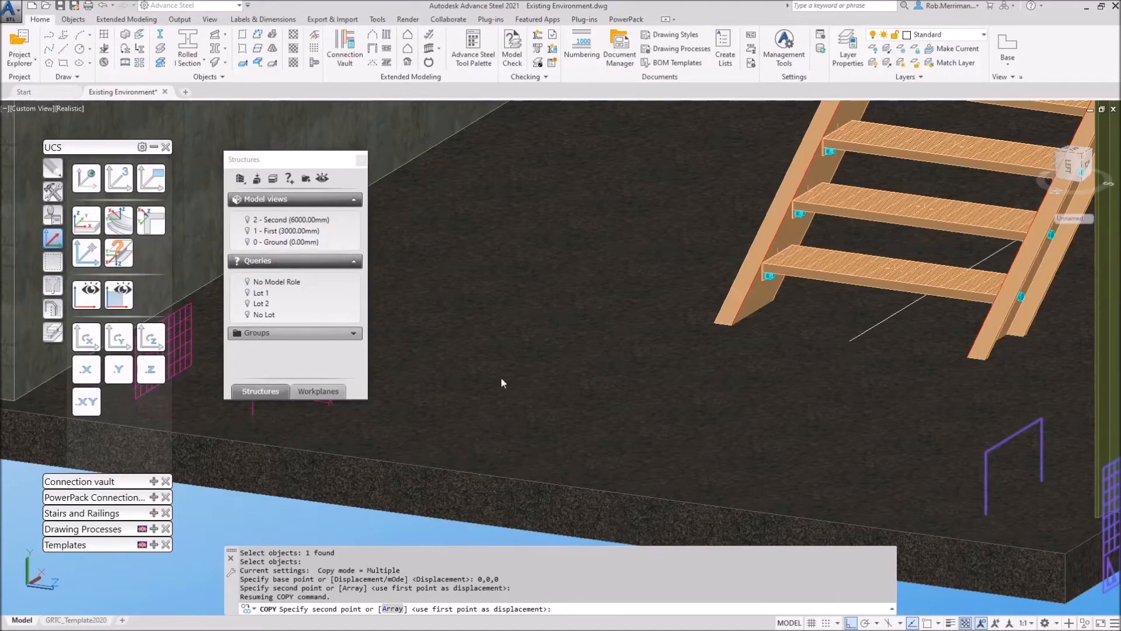
scroll(606, 446, down, 3)
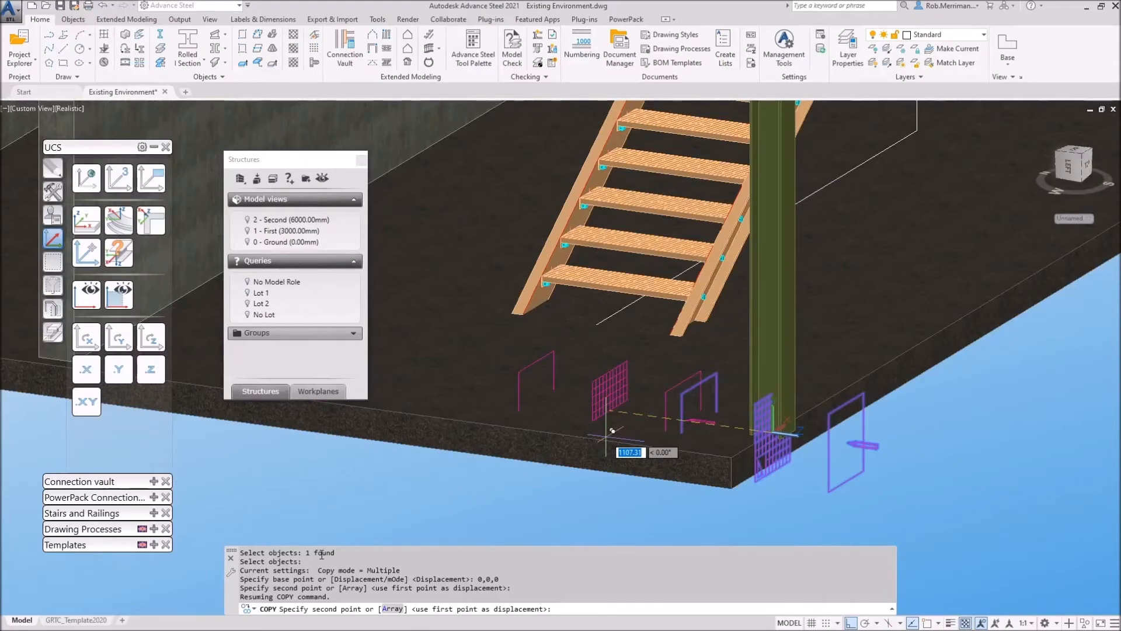
click(147, 376)
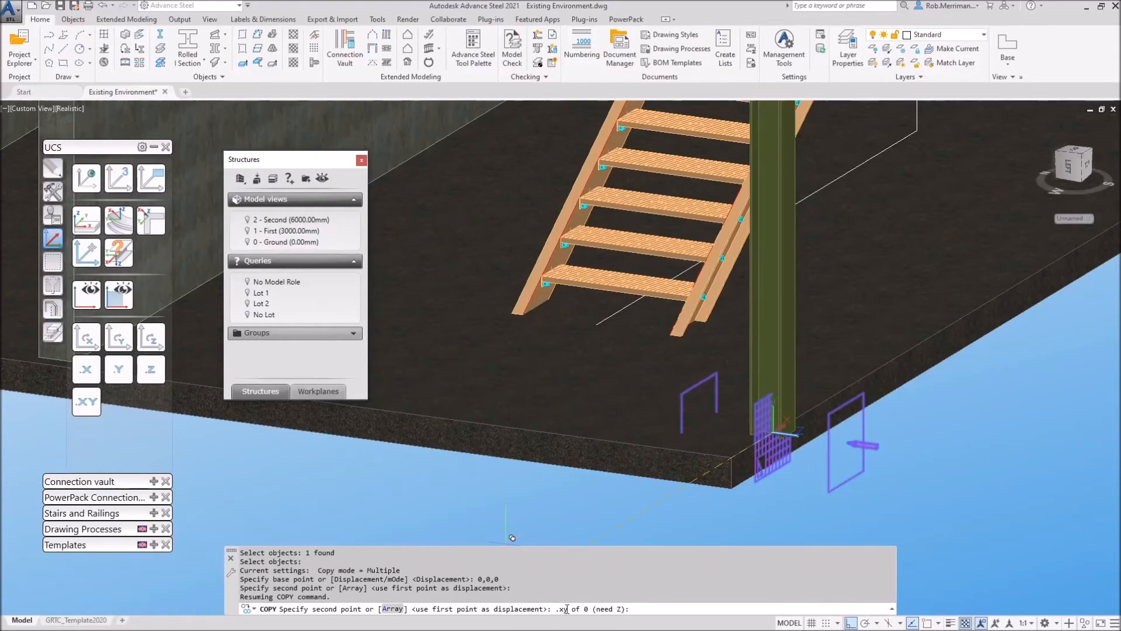
shift+right_click(609, 298)
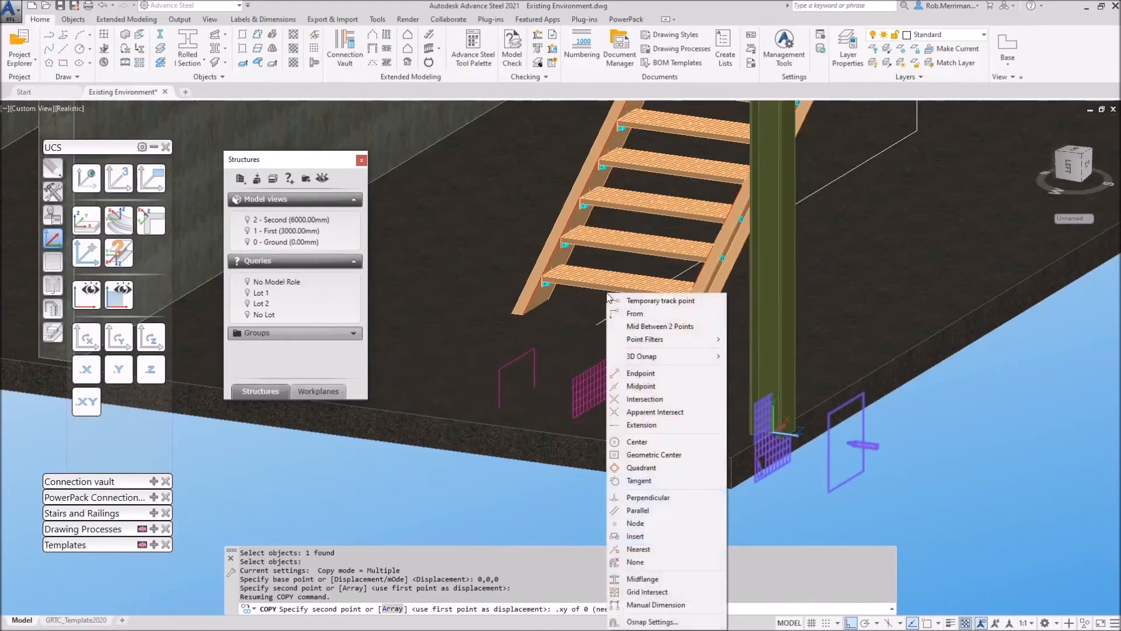
click(640, 386)
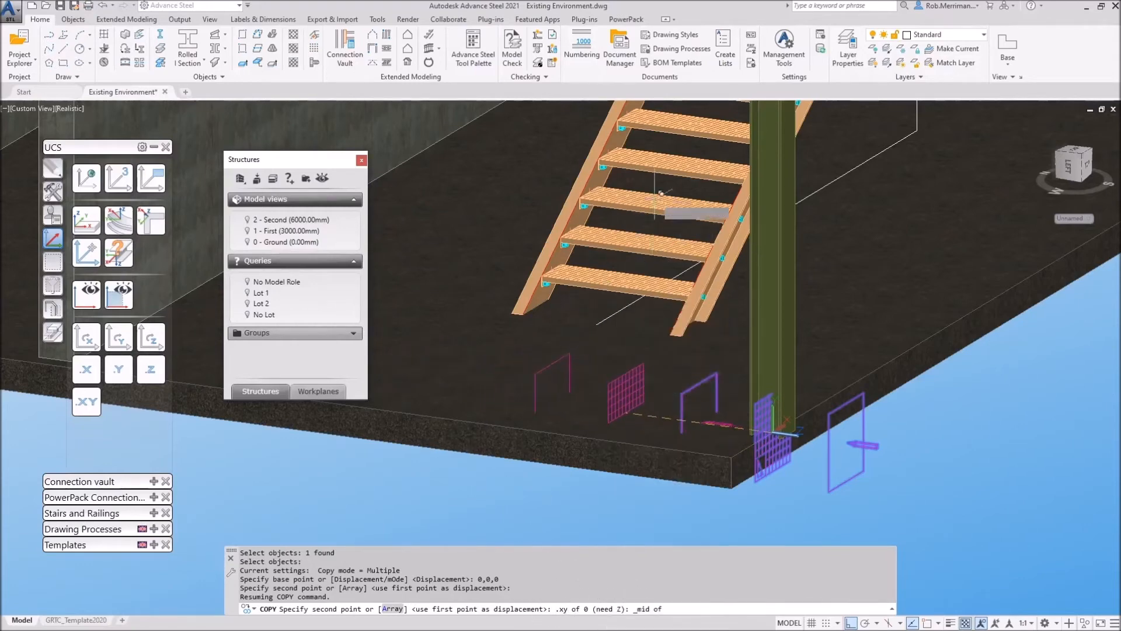
click(678, 163)
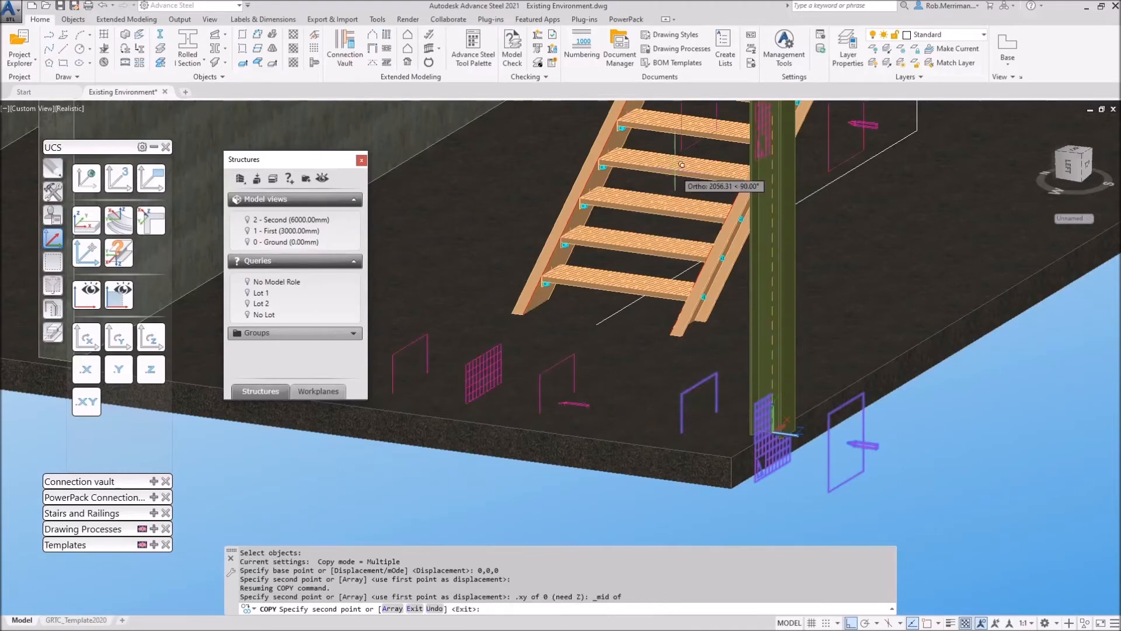
key(Escape)
Set the copied camera's front and rear Z-viewport depths to 700 mm each, to cover the stair width.
shift+middle_drag(590, 362, 641, 359)
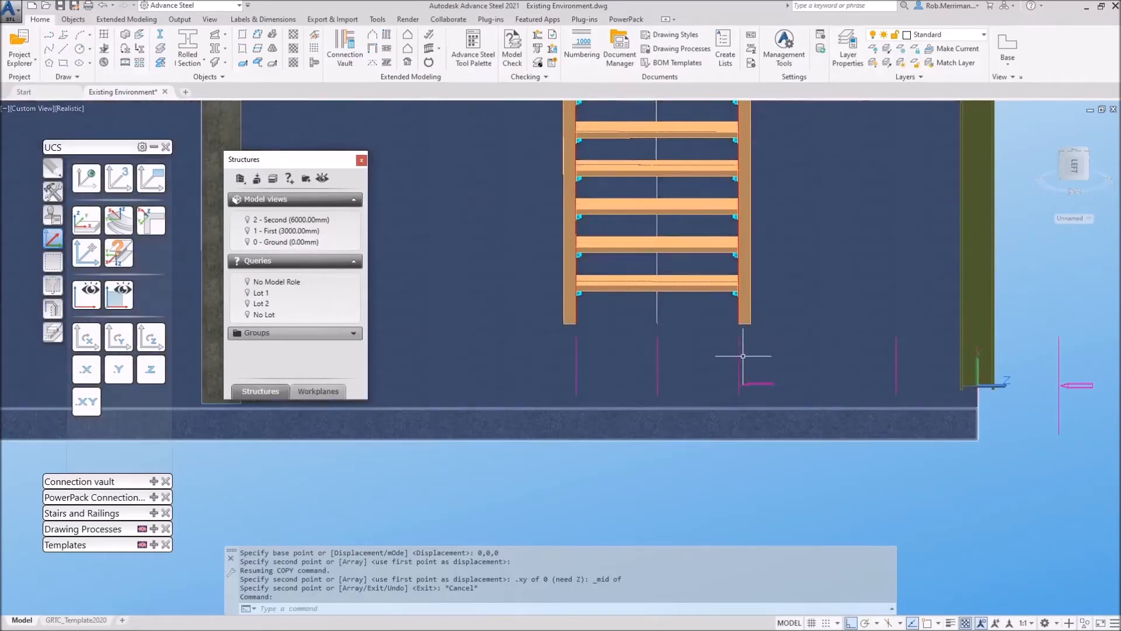
double_click(739, 356)
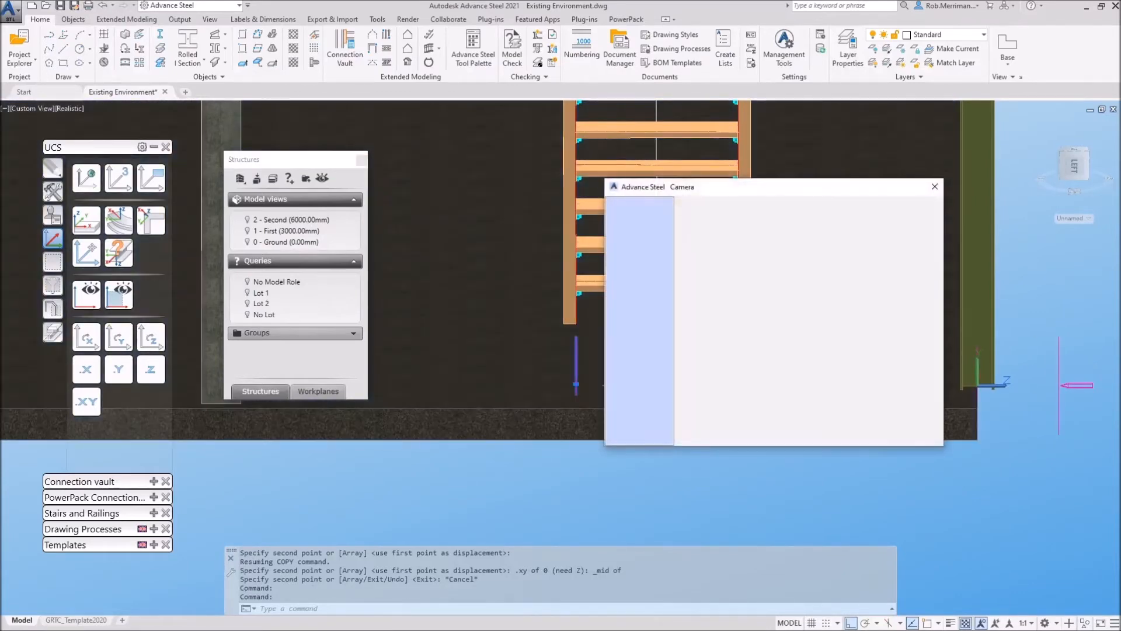
click(626, 224)
double_click(782, 219)
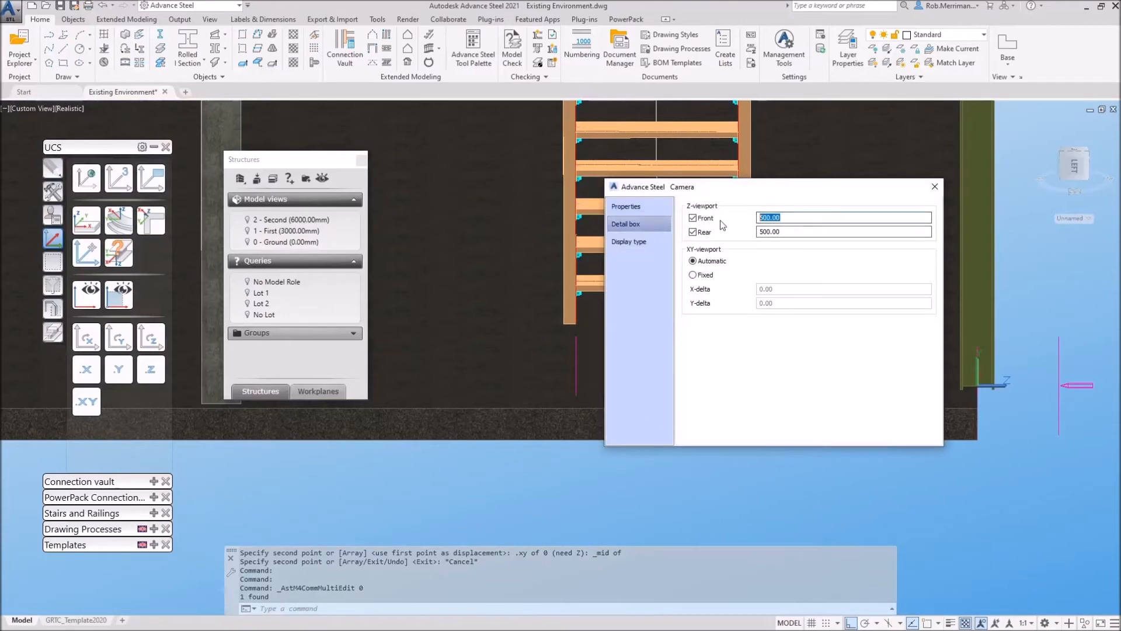
text(7)
key(Tab)
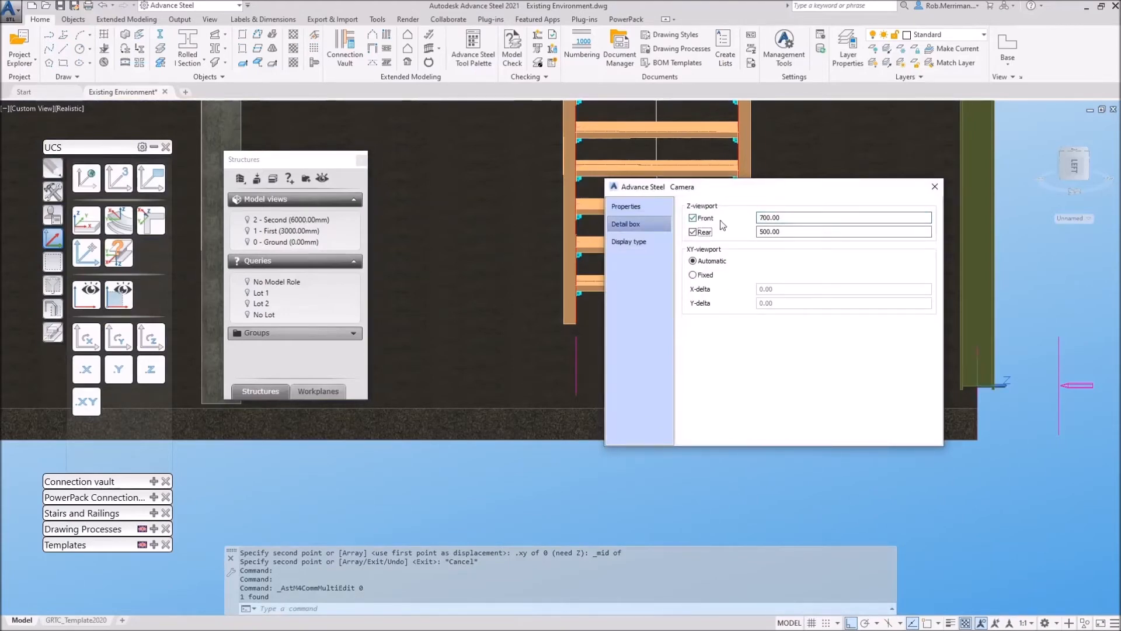
key(Tab)
text(700)
key(Tab)
Change the copied camera's description to "Section on Staircase".
click(626, 206)
click(760, 248)
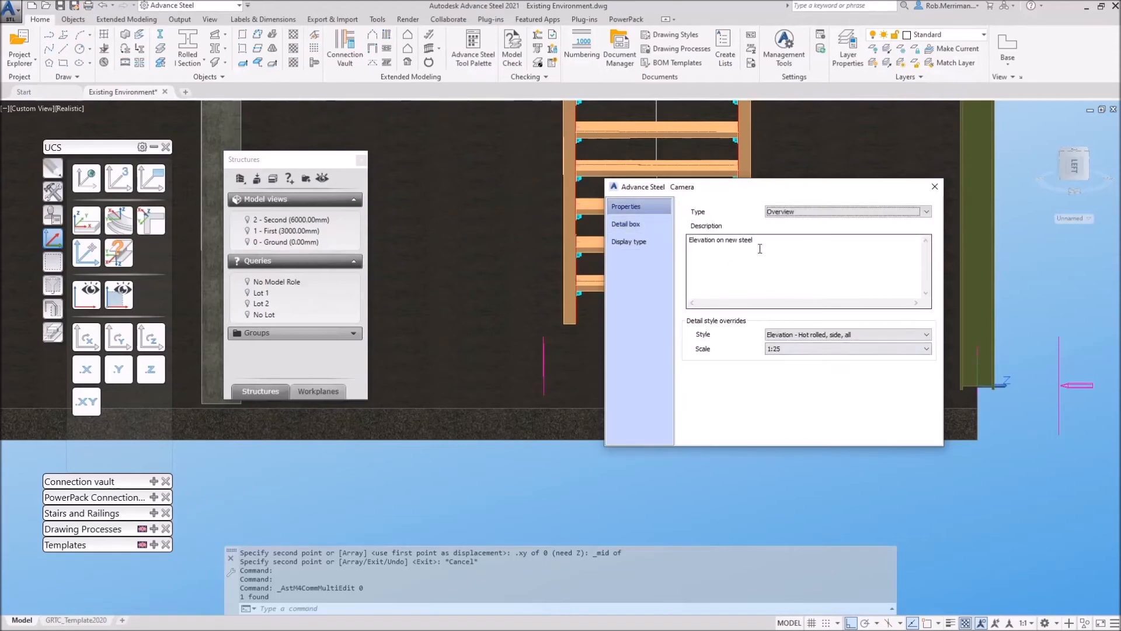
drag(760, 249, 644, 250)
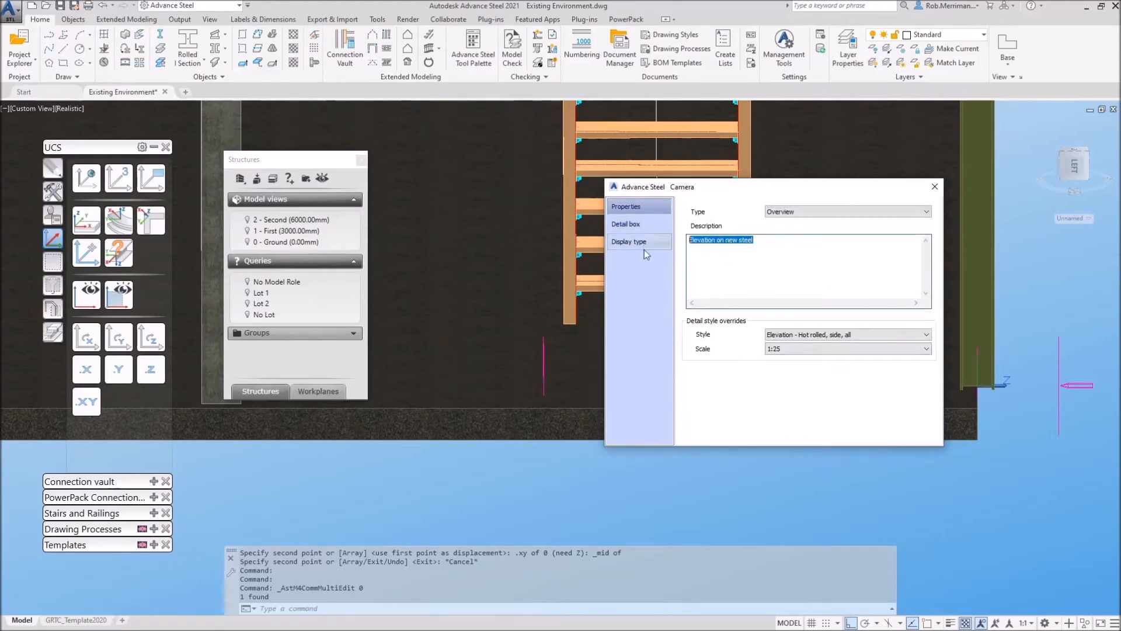
text(Section on Staircase)
click(935, 186)
shift+middle_drag(719, 321, 696, 378)
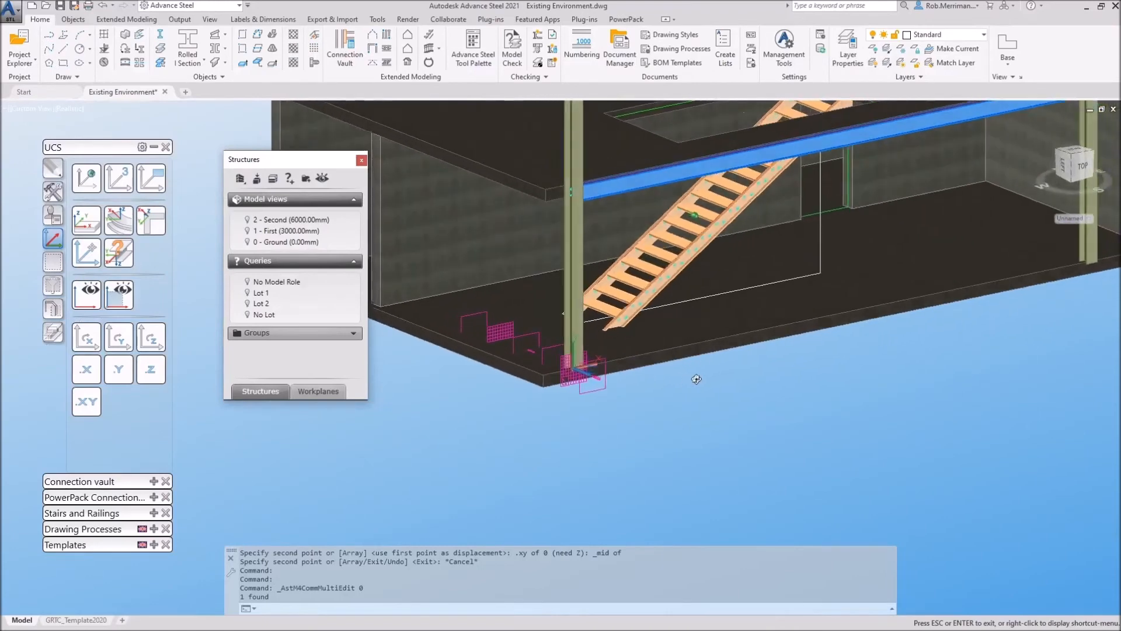
scroll(609, 441, down, 4)
scroll(667, 349, up, 3)
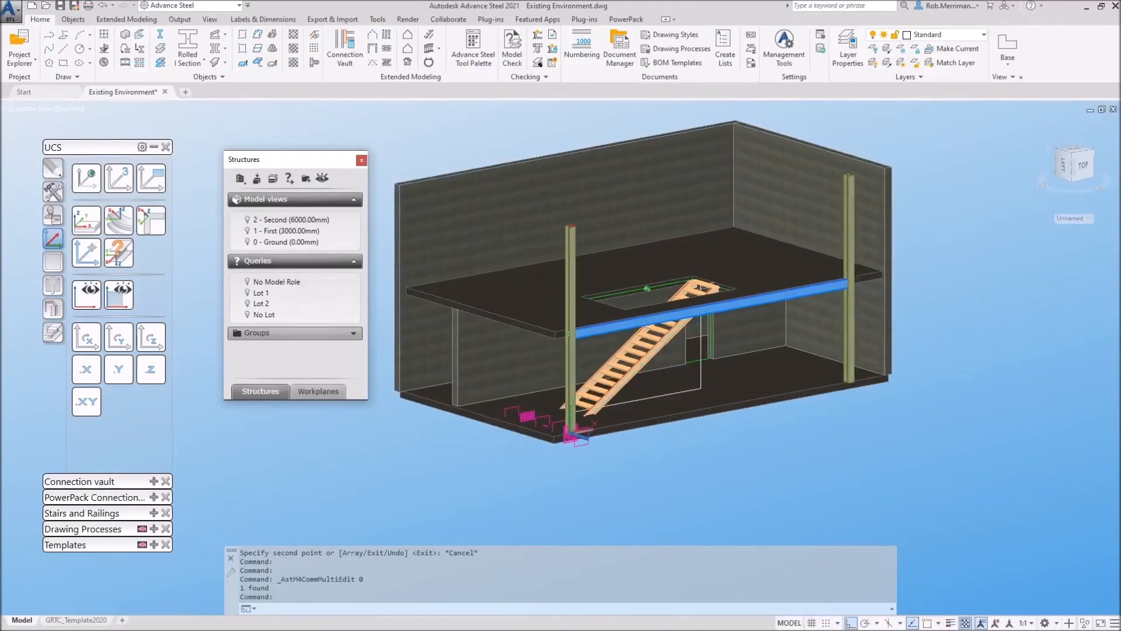
Align the UCS to the current 3D view and place a camera at the ground slab's corner beside the right-hand column.
click(94, 220)
click(53, 192)
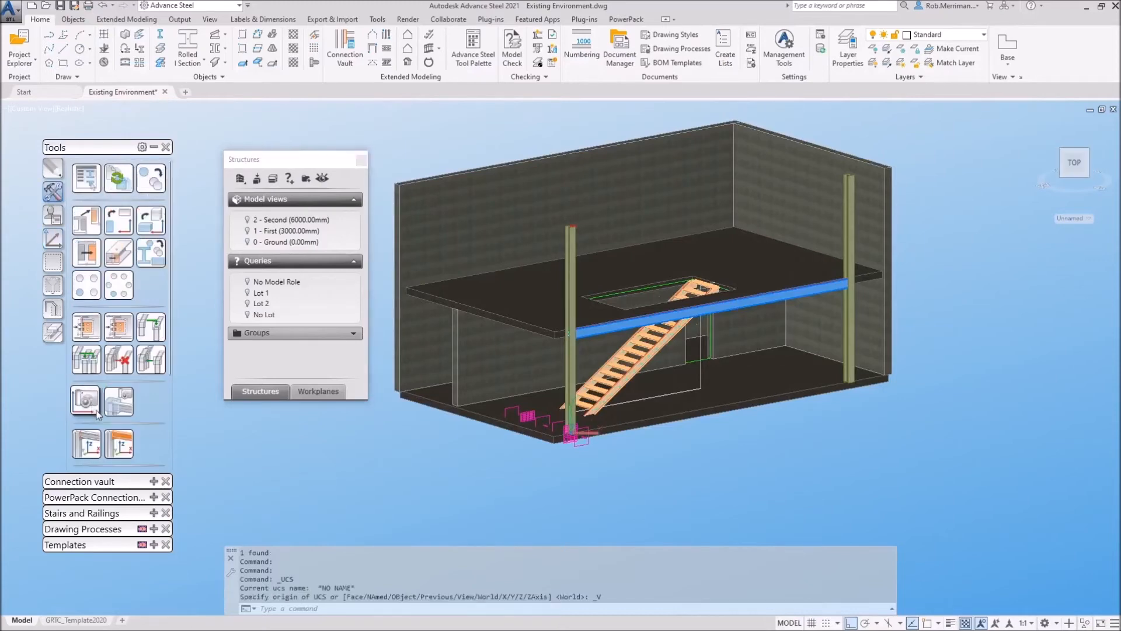
click(89, 411)
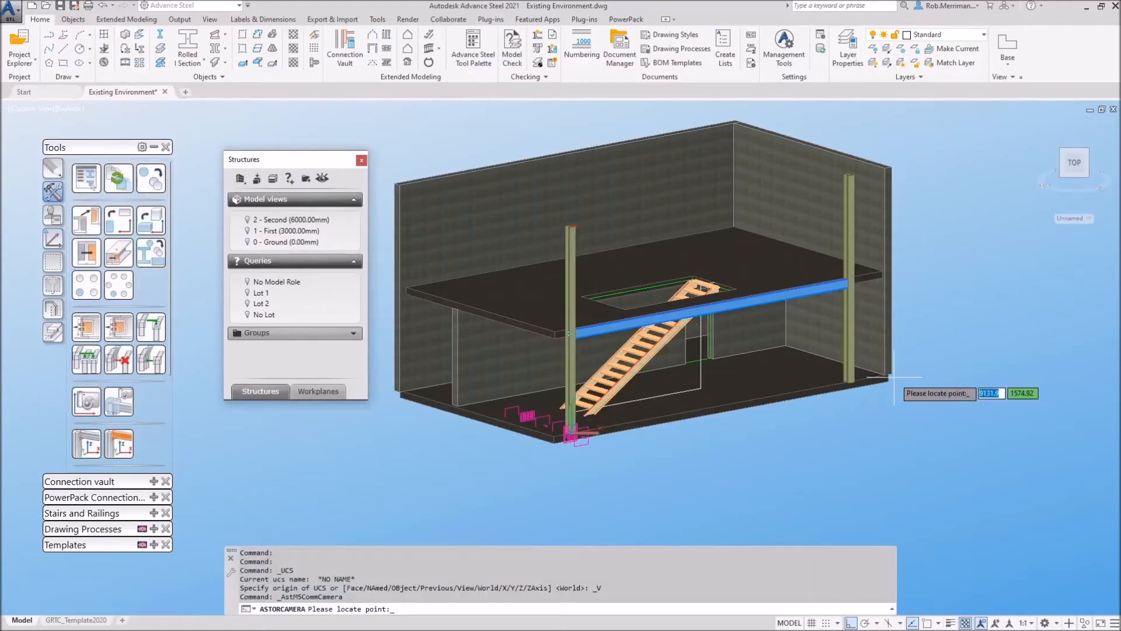
key(F3)
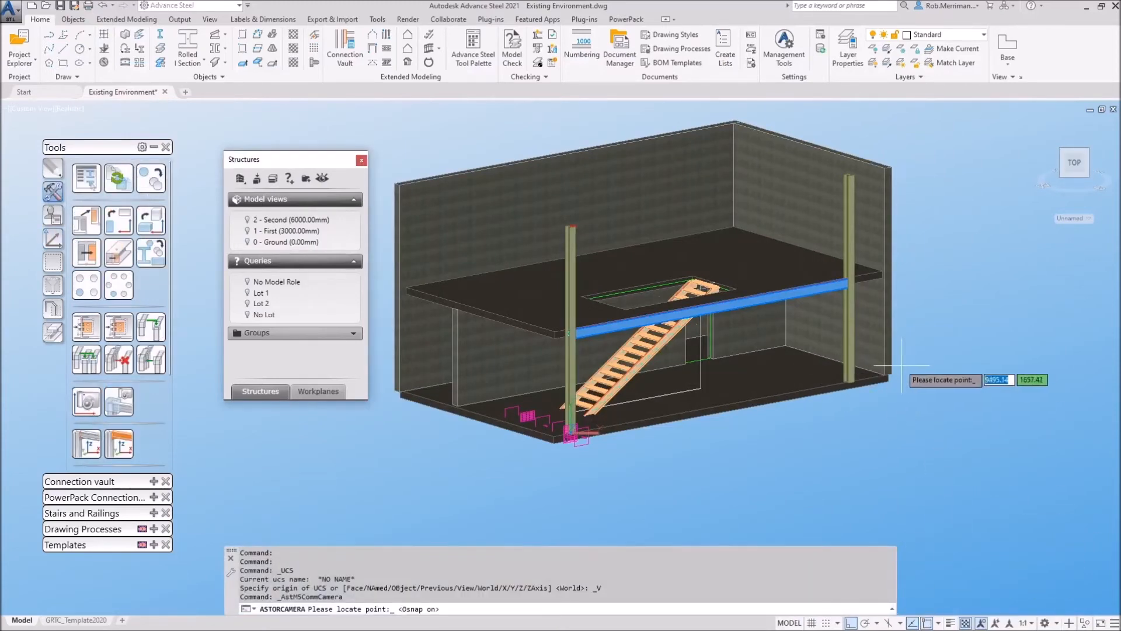
click(891, 374)
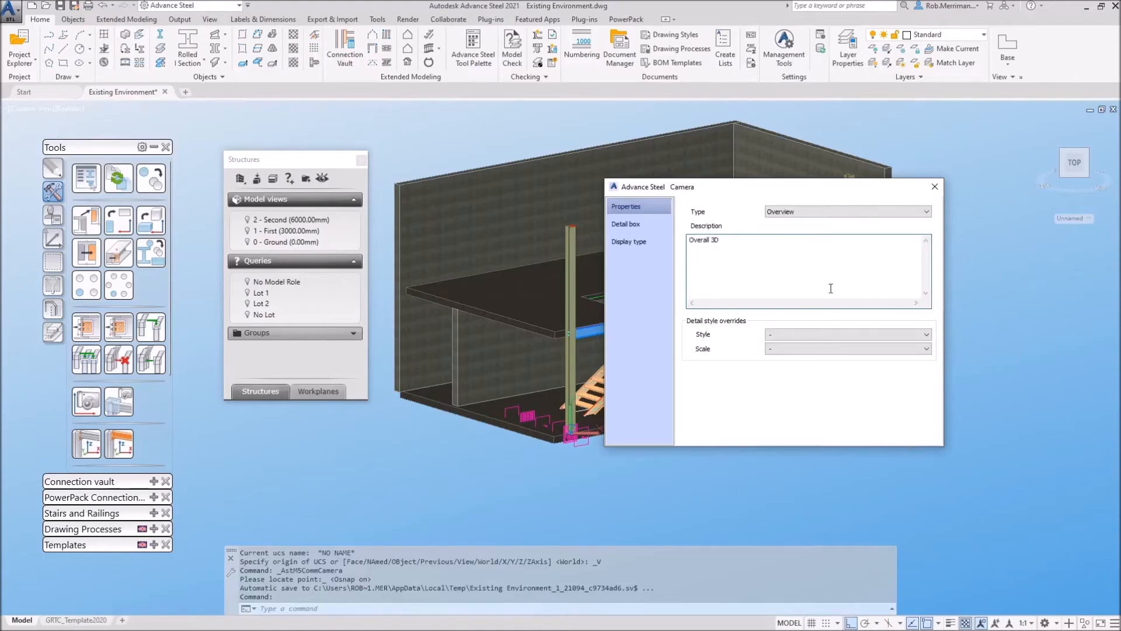
Describe the Overview camera as "Overall 3D" and override its detail style with "3D view - All, Assembly labels" at scale 1:25.
click(854, 334)
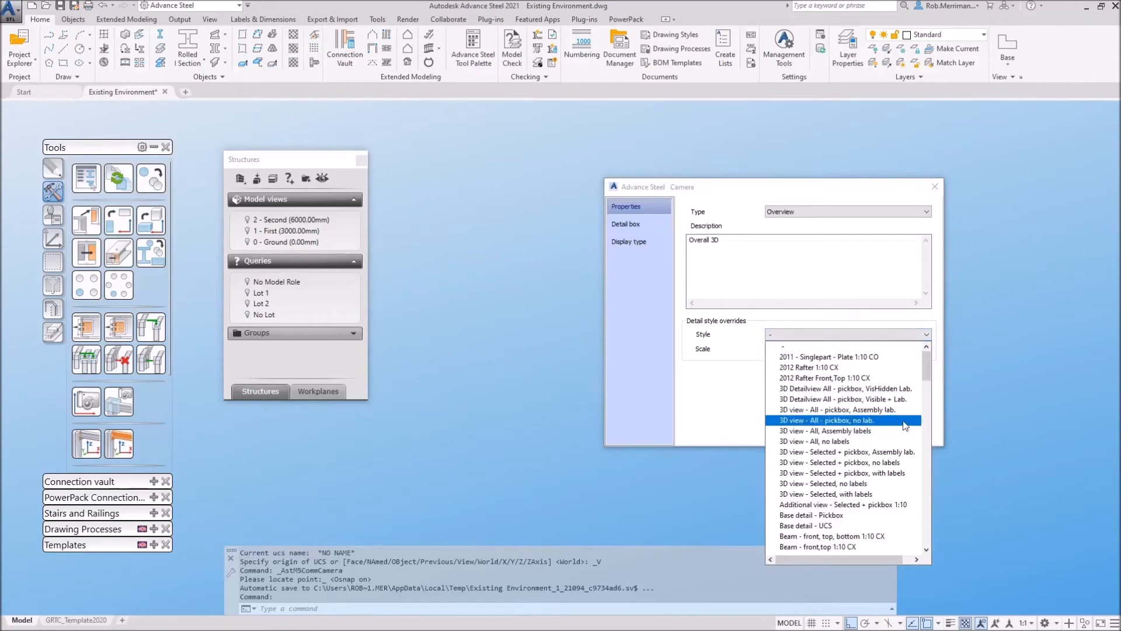
click(889, 431)
click(810, 349)
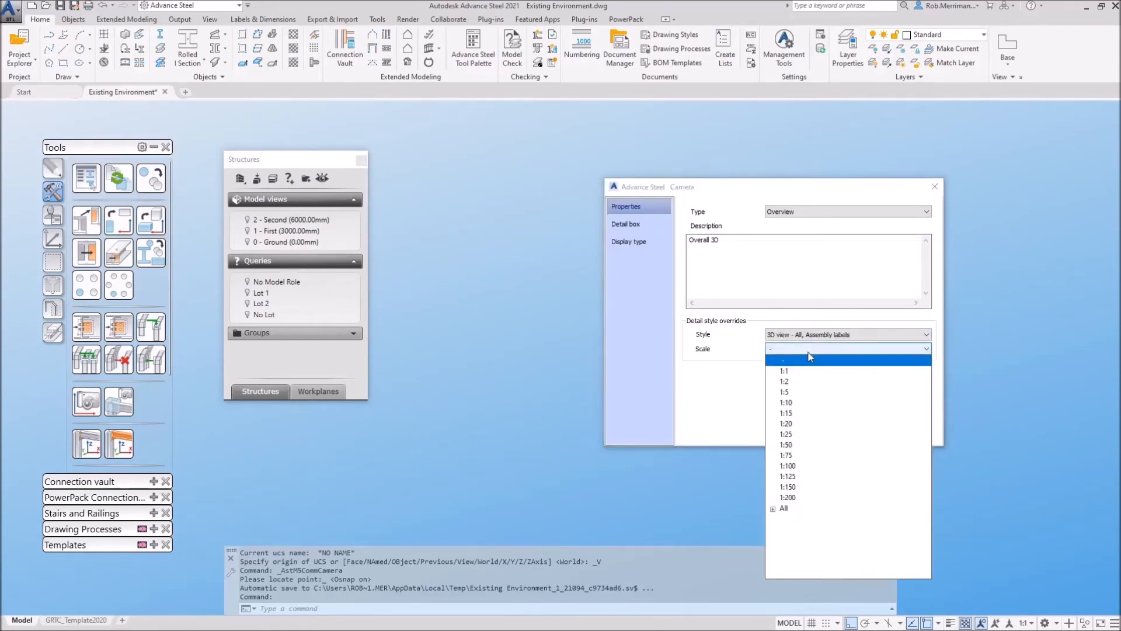
click(806, 432)
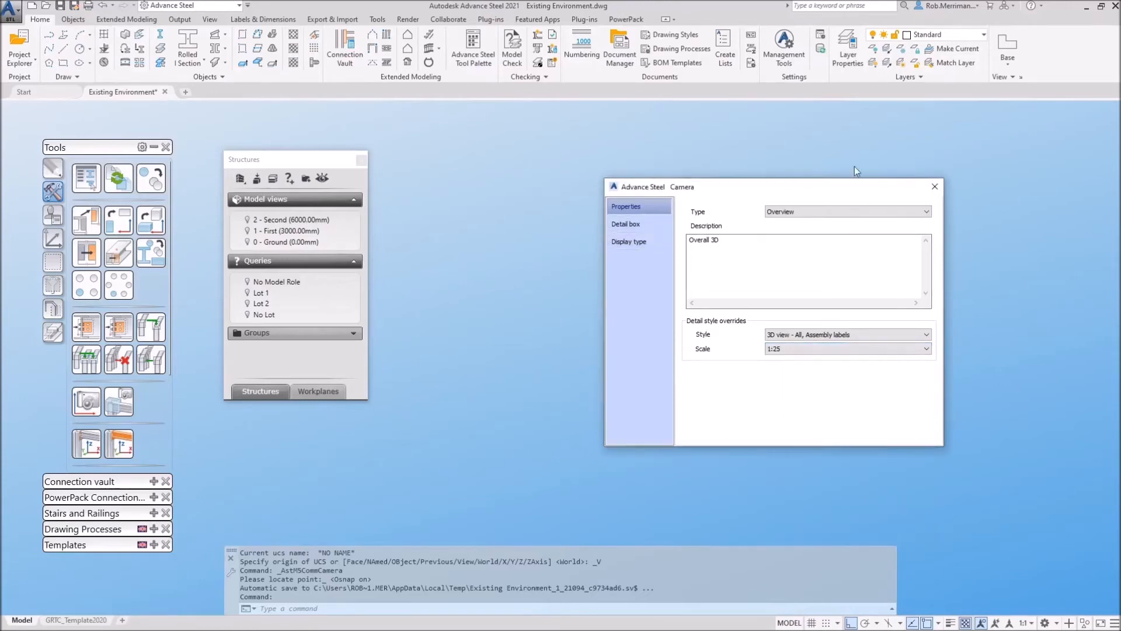
click(934, 186)
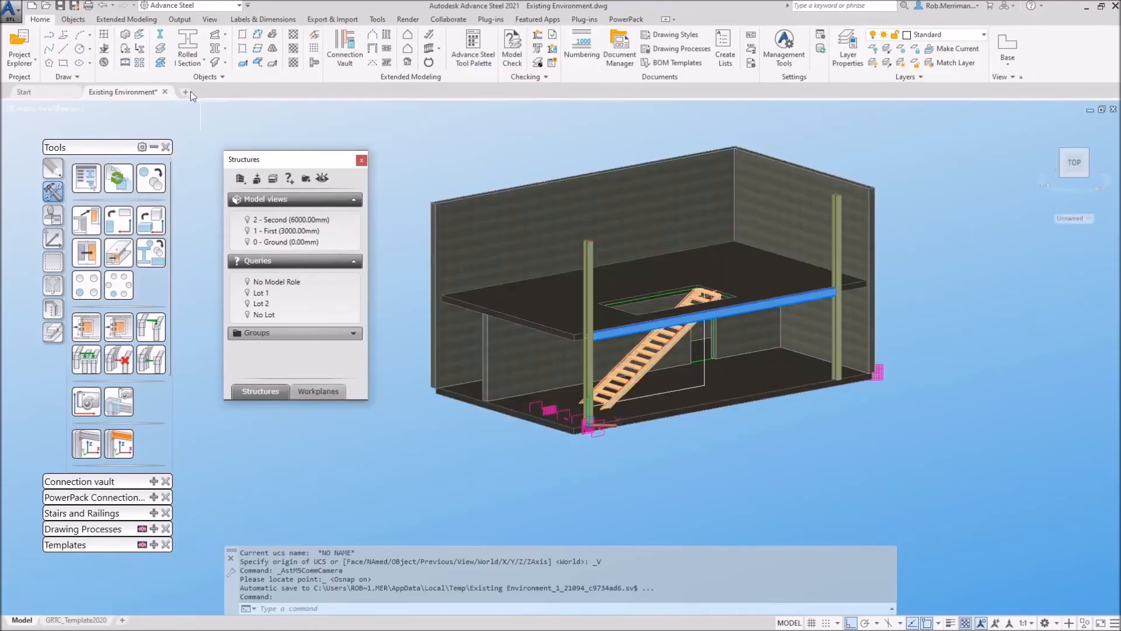
Save the model and run the "Cameras - All - A1" drawing process on all cameras, with drawing numbers starting from 101.
click(61, 5)
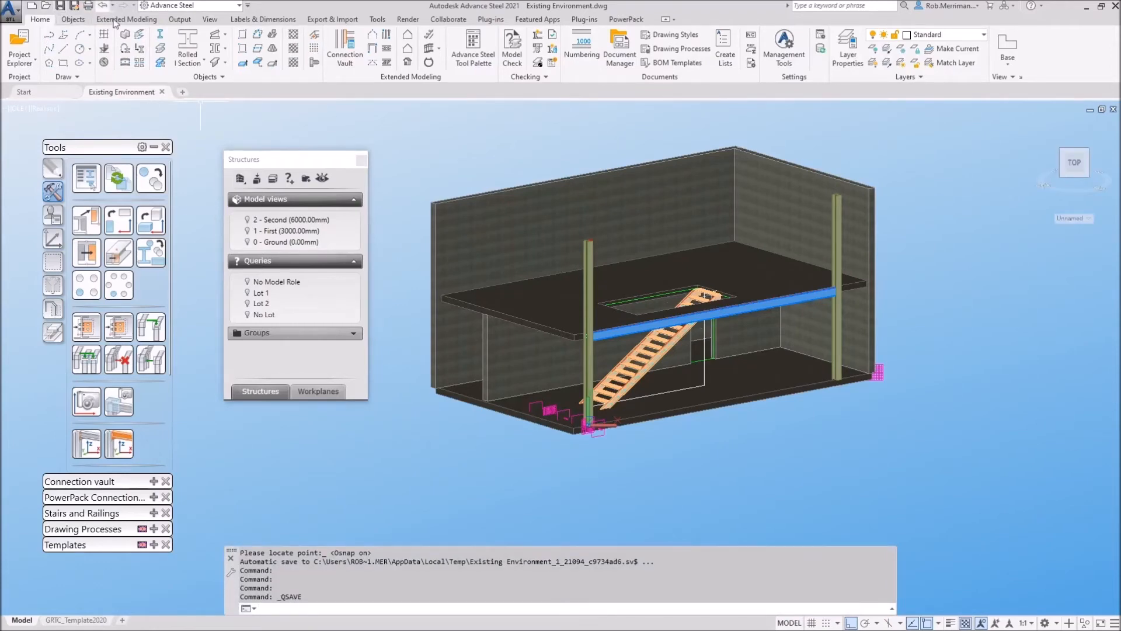
click(154, 146)
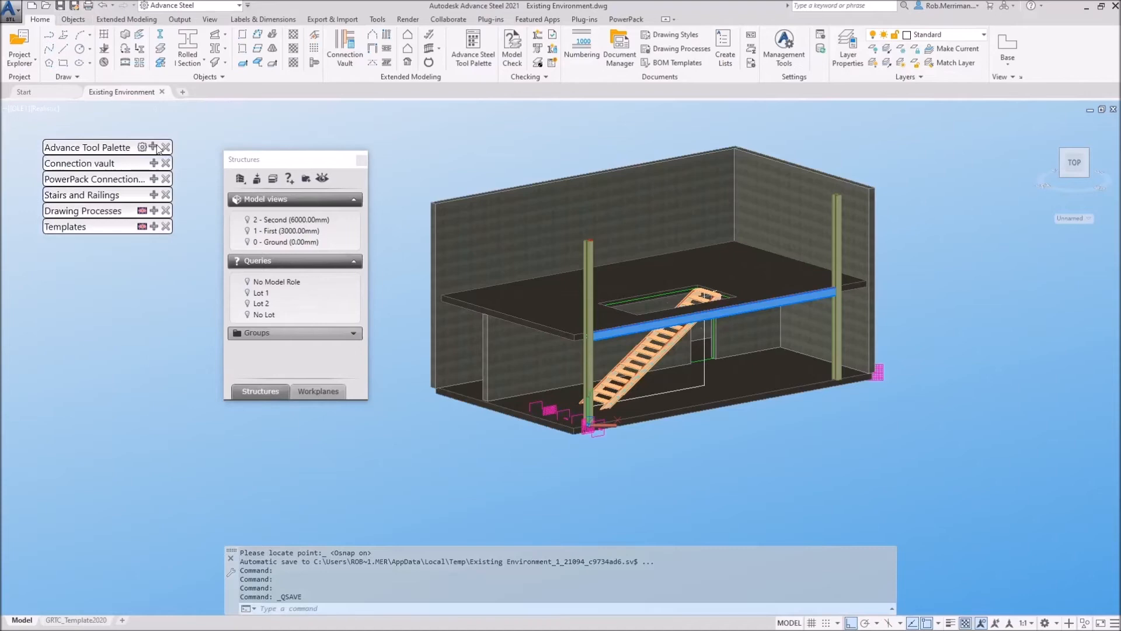
click(153, 210)
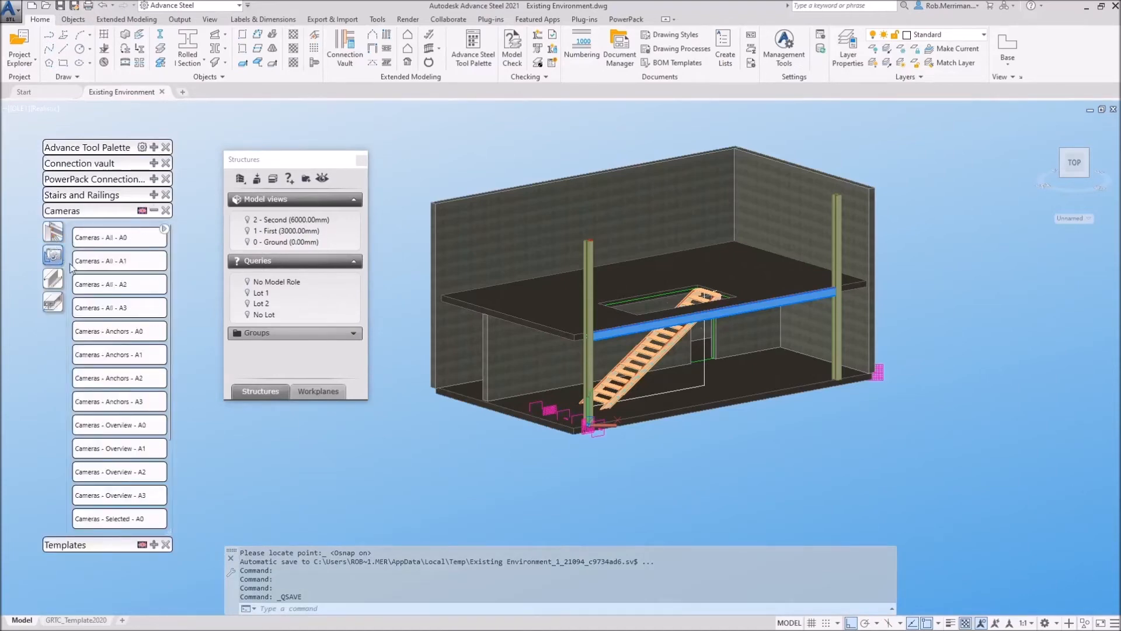
click(119, 267)
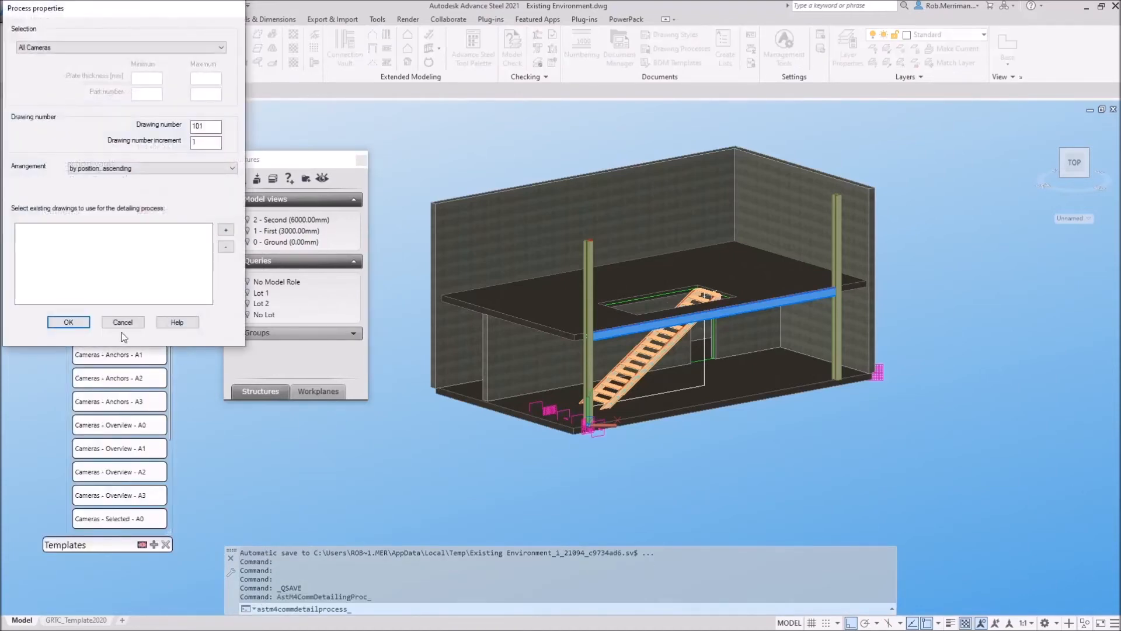
click(87, 325)
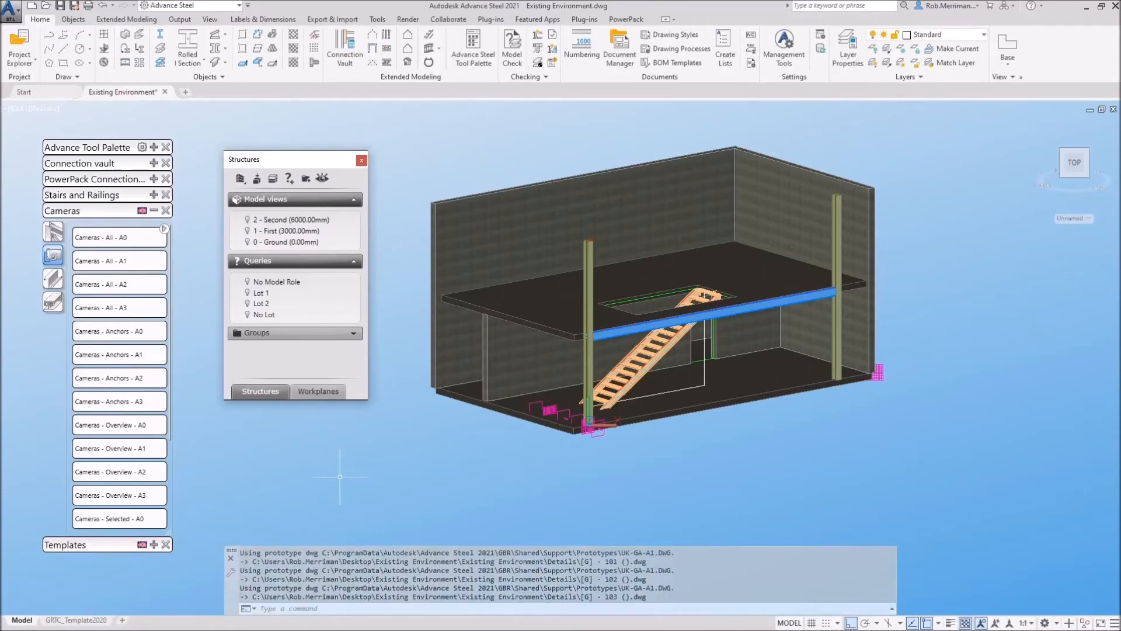
Open the up-to-date detail drawings [G] - 101, 102 and 103 from the Document Manager and close the Structures palette.
click(620, 49)
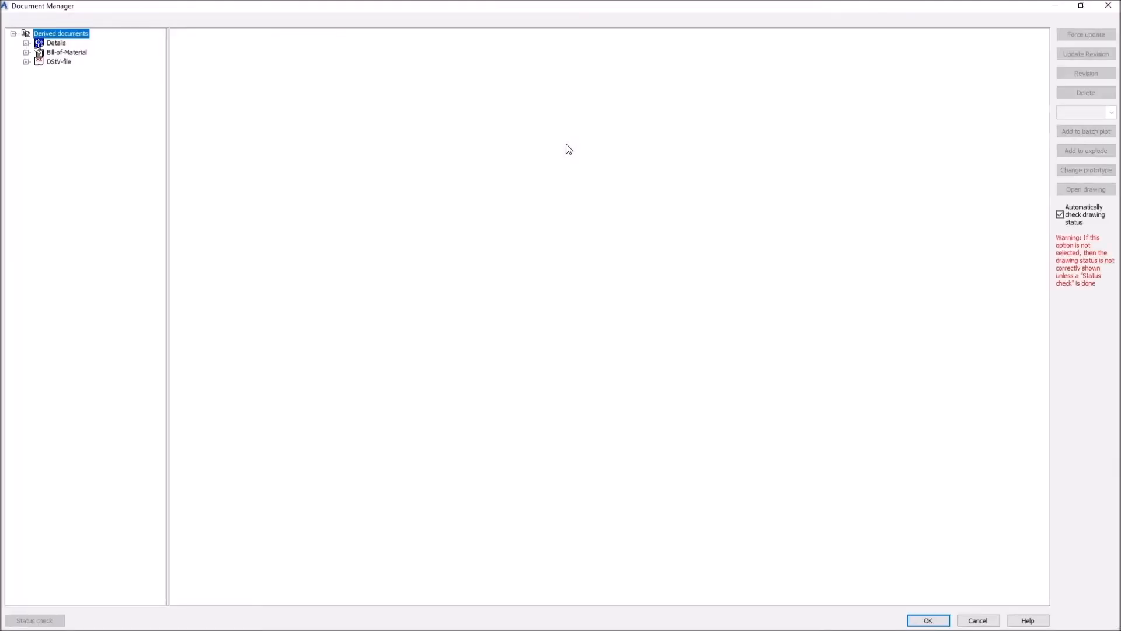
click(26, 44)
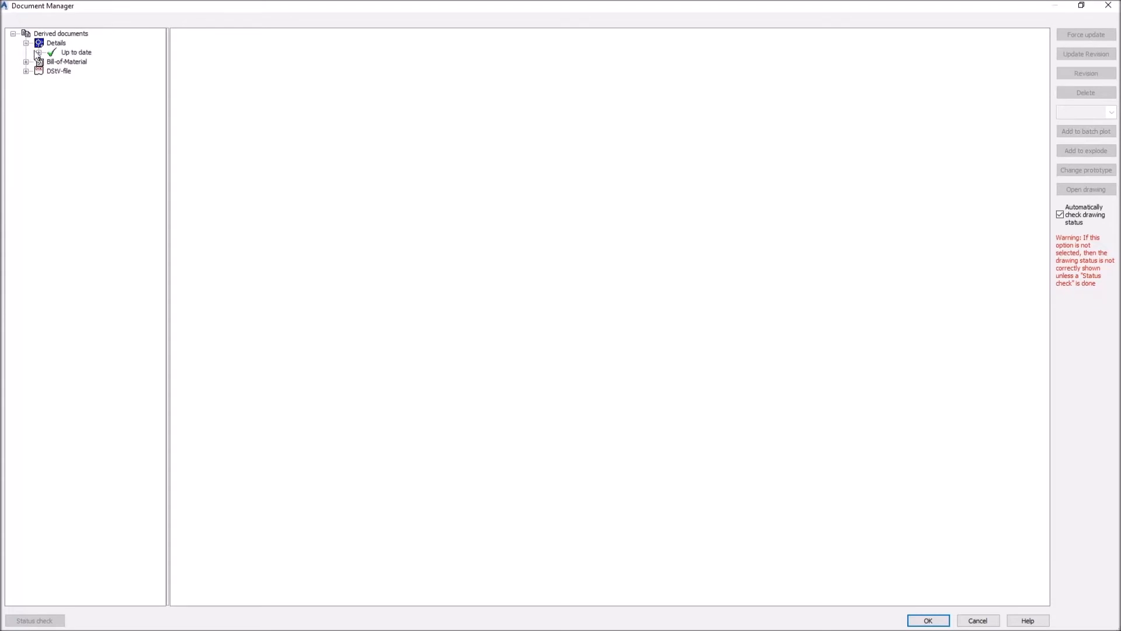
click(38, 52)
click(113, 70)
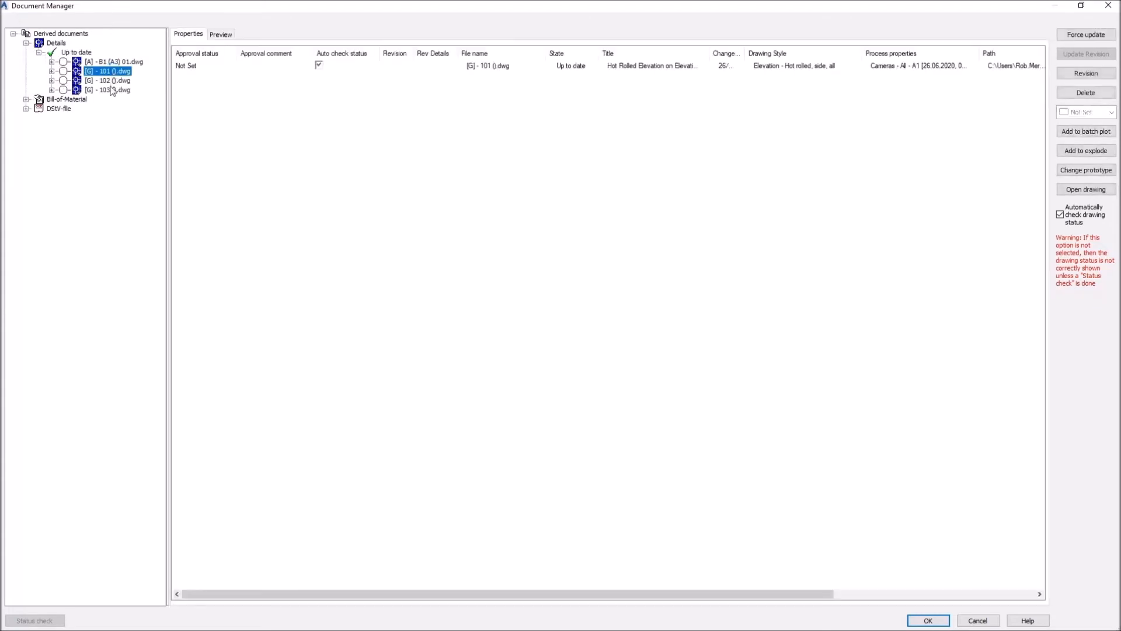
shift+click(111, 90)
click(1093, 193)
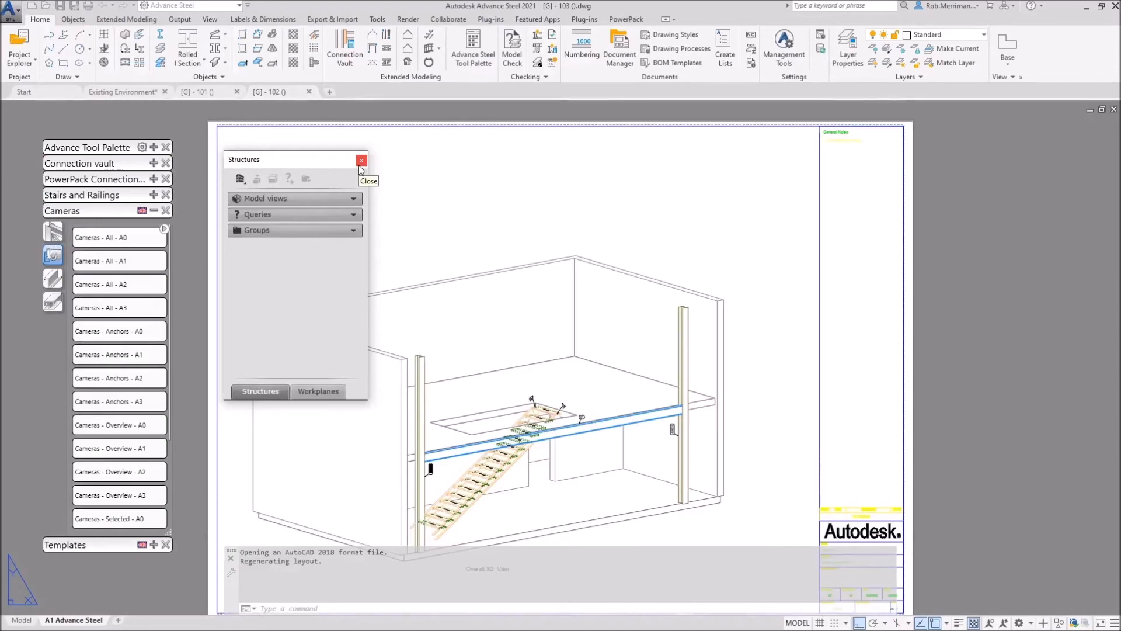
click(362, 160)
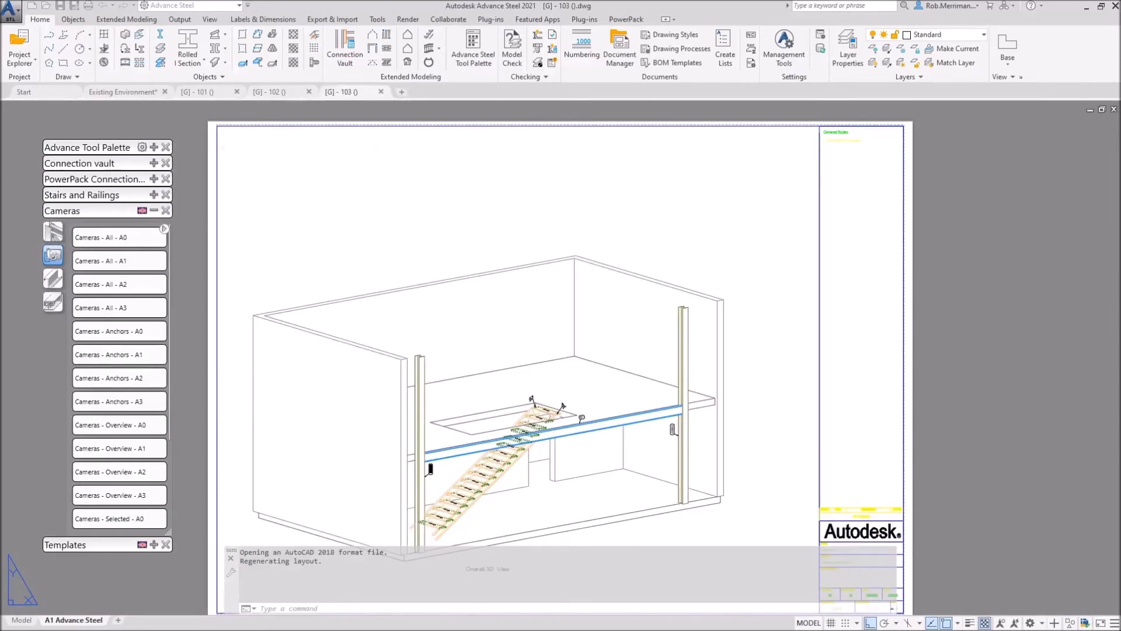
Examine the beam, column and stair labels in the Overall 3D view on drawing [G] - 103.
scroll(547, 252, down, 1)
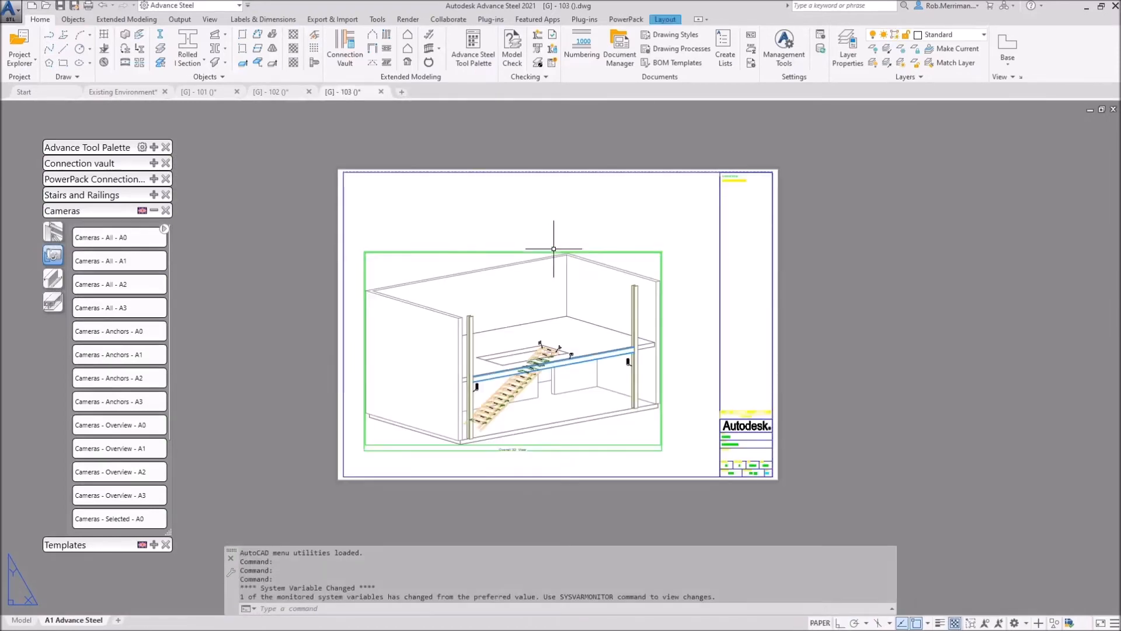
scroll(501, 376, up, 2)
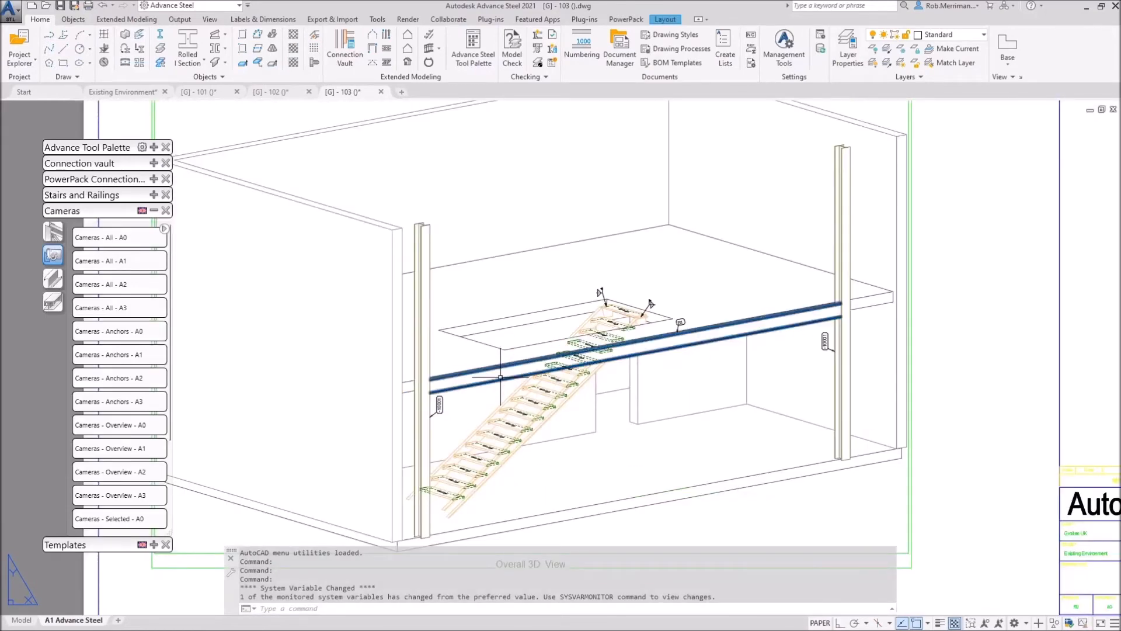
scroll(773, 386, up, 2)
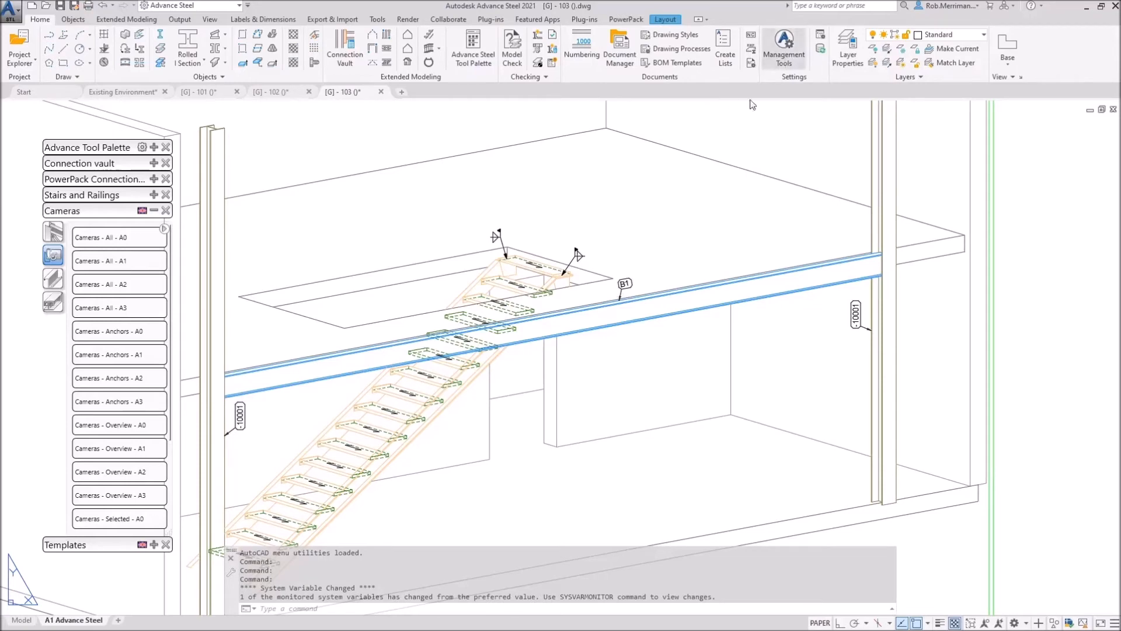
Filter the Management Tools defaults by "existi" and review the general settings under Drawing - General and Numbering.
click(784, 50)
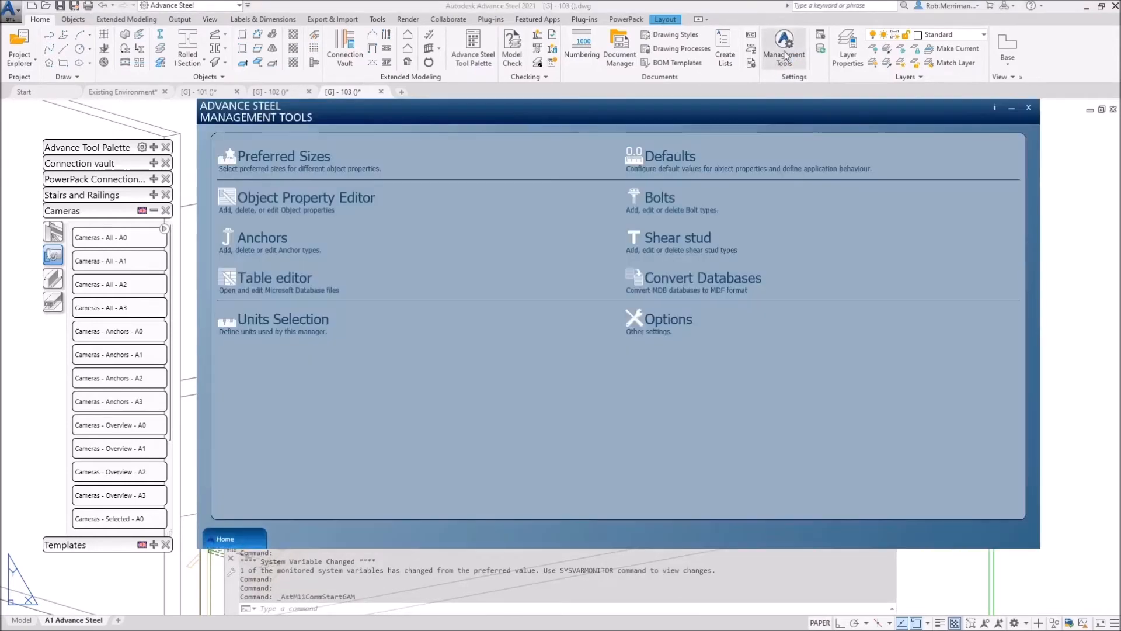
click(659, 162)
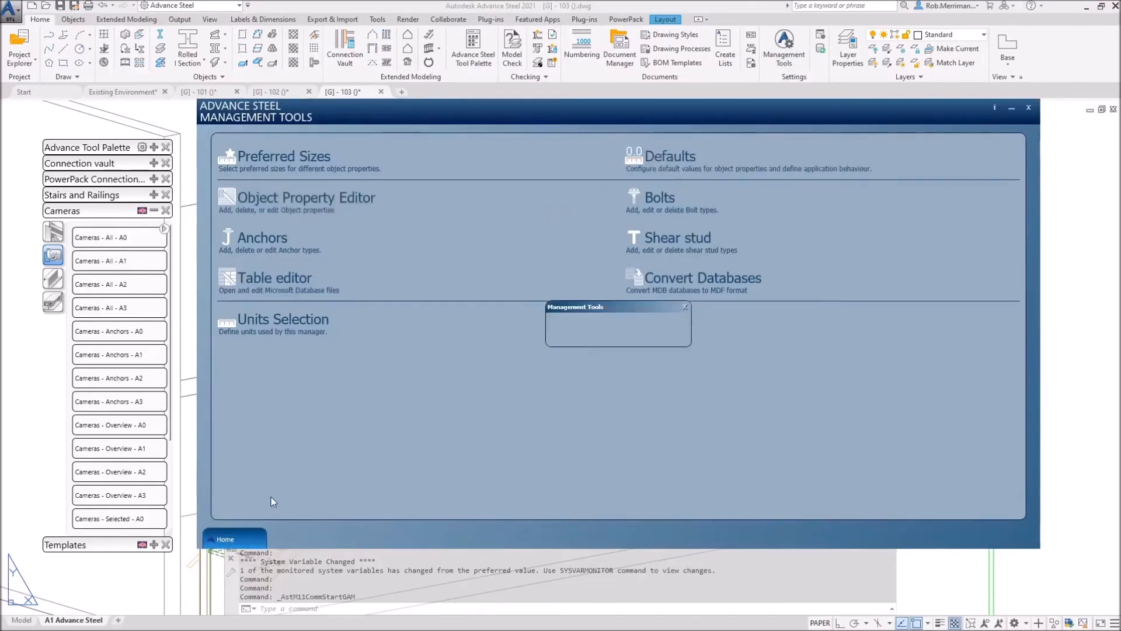
click(260, 509)
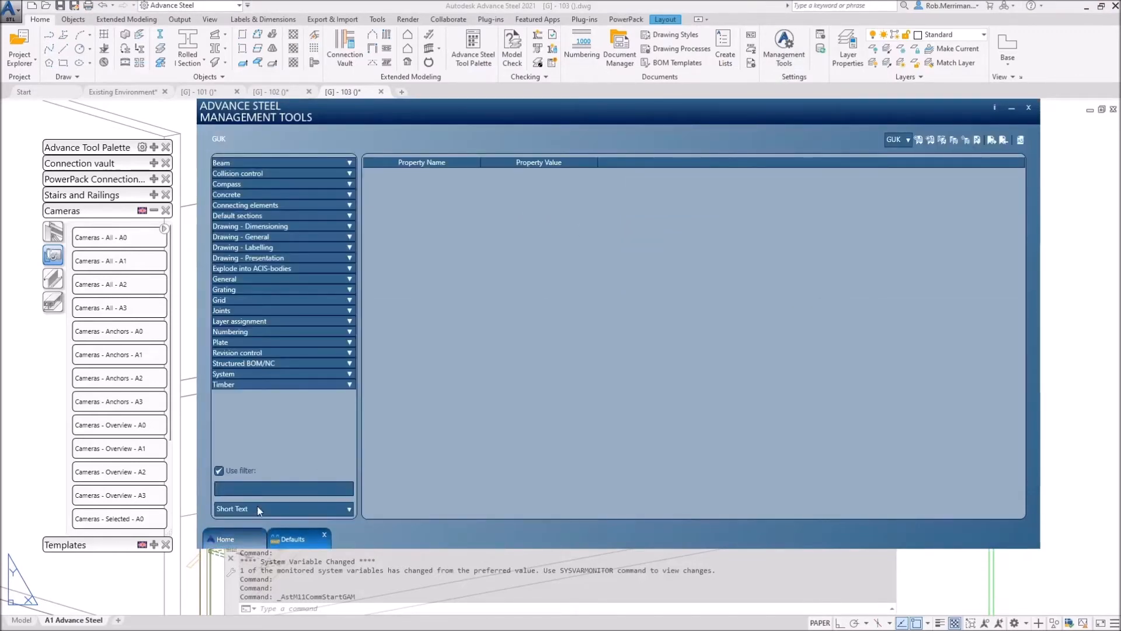
text(existi)
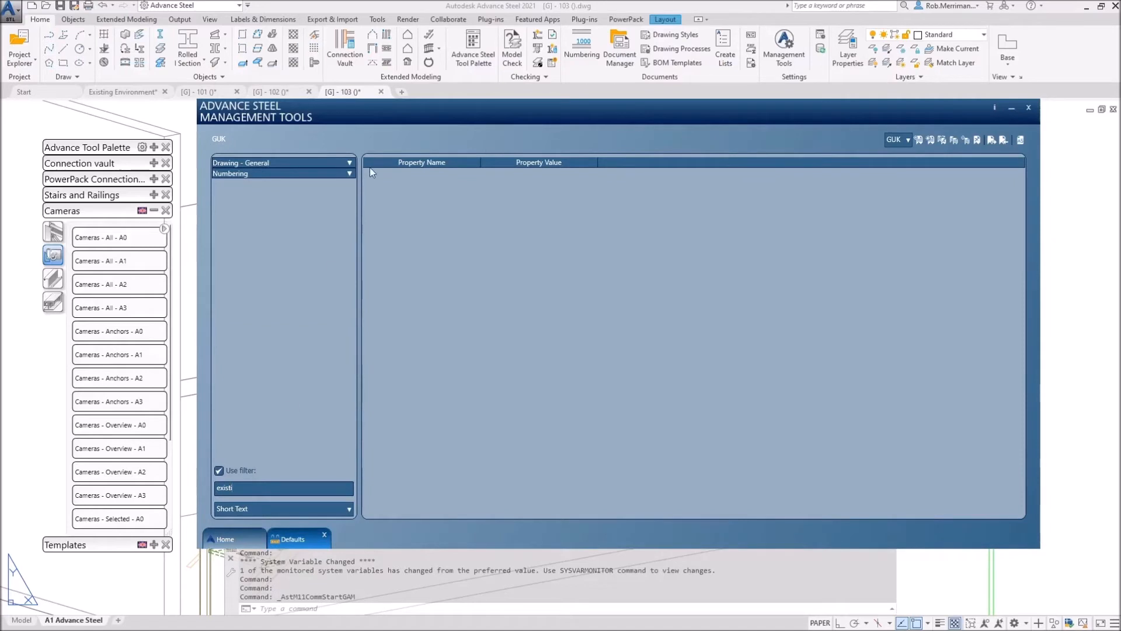
click(350, 163)
click(289, 173)
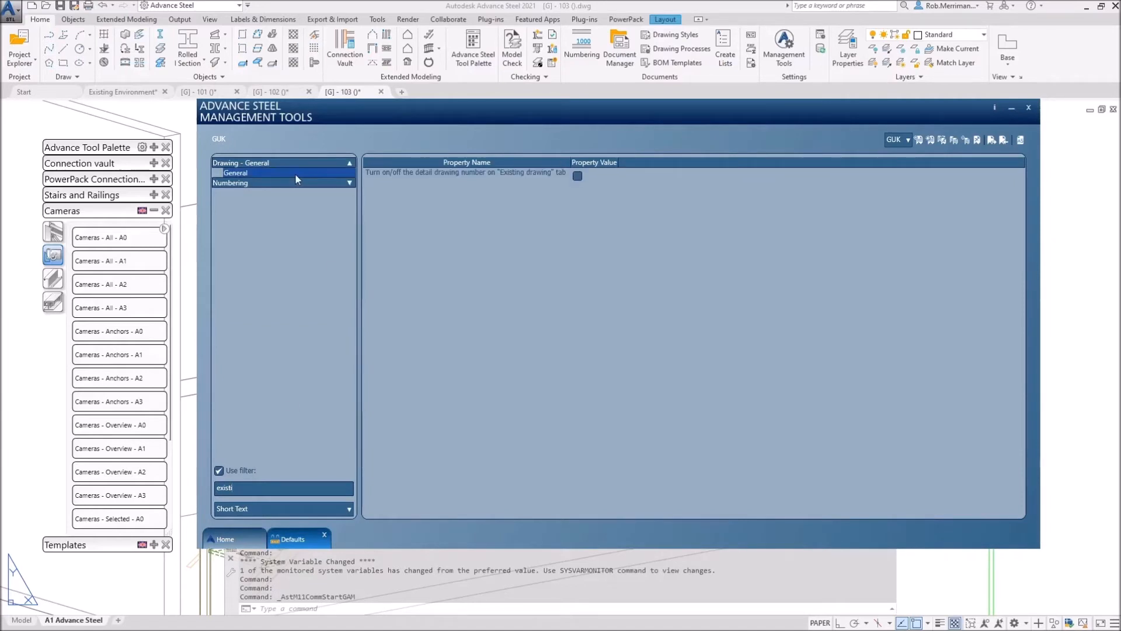
mouse_move(382, 180)
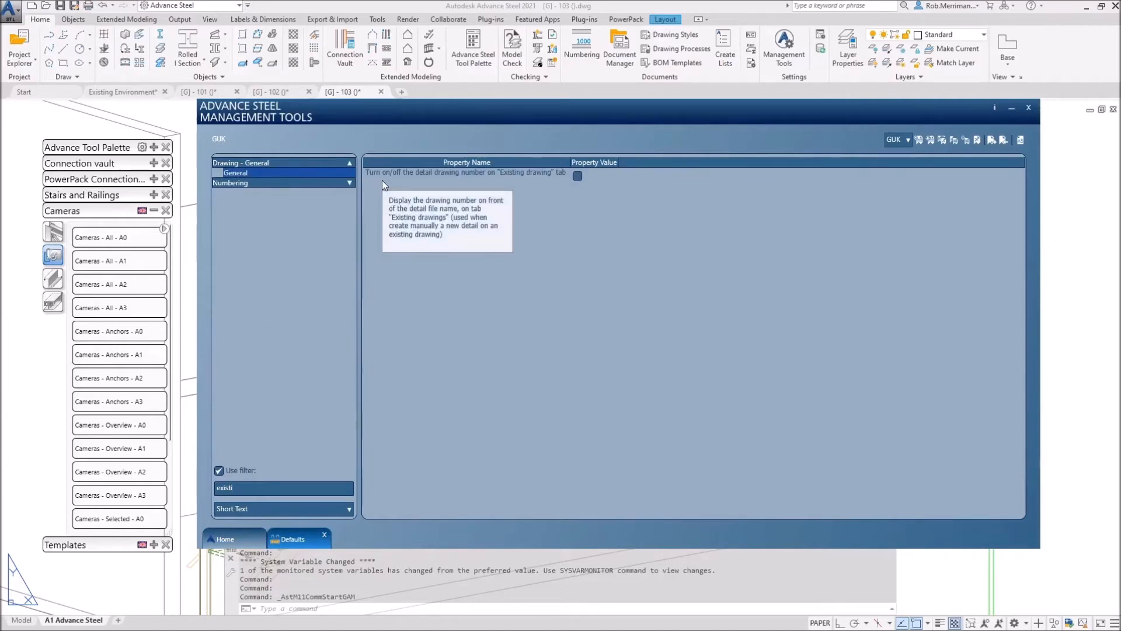
click(349, 182)
click(239, 193)
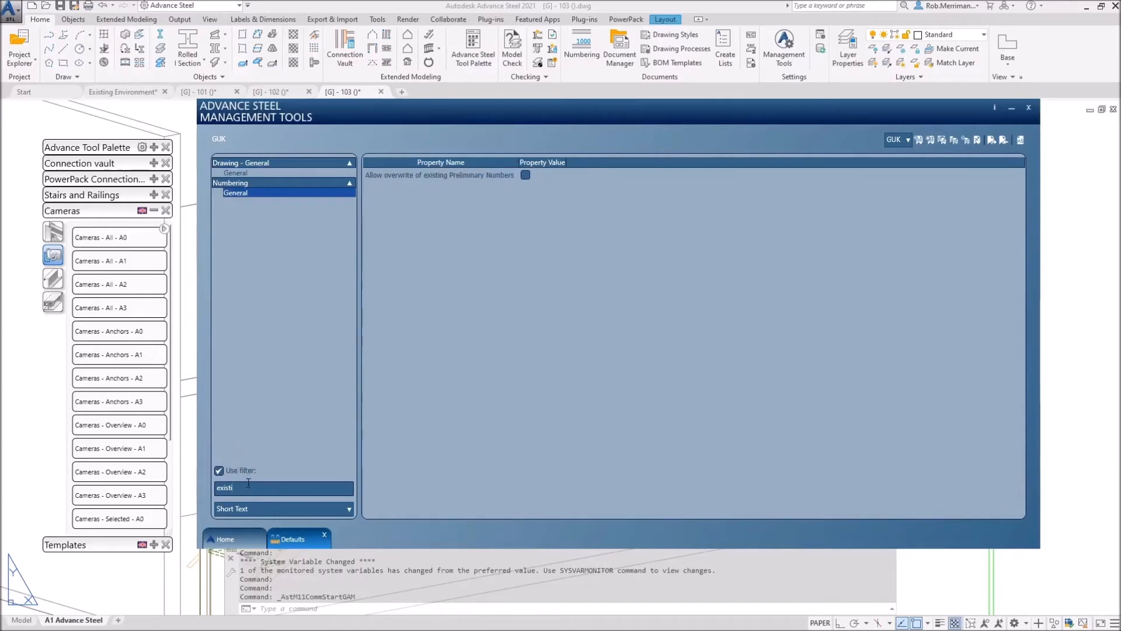
Filter the defaults by "not" and review the general Drawing - Labelling settings for objects not used for numbering, leaving Management Tools when done.
key(BackSpace)
key(BackSpace)
key(BackSpace)
key(BackSpace)
key(BackSpace)
key(BackSpace)
text(not)
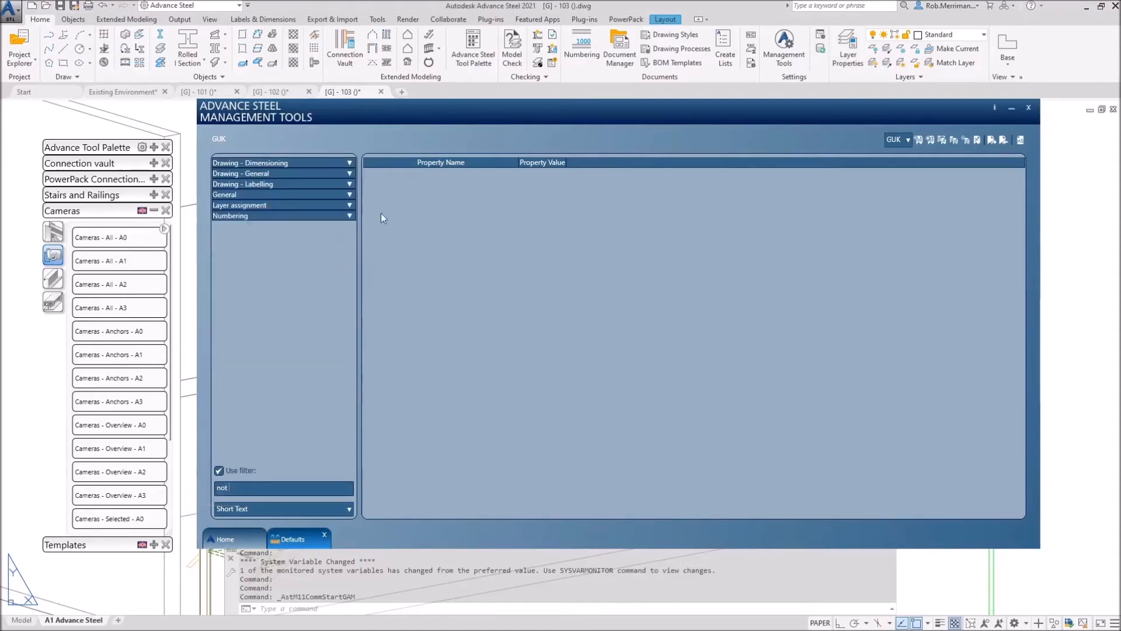
click(350, 184)
click(268, 194)
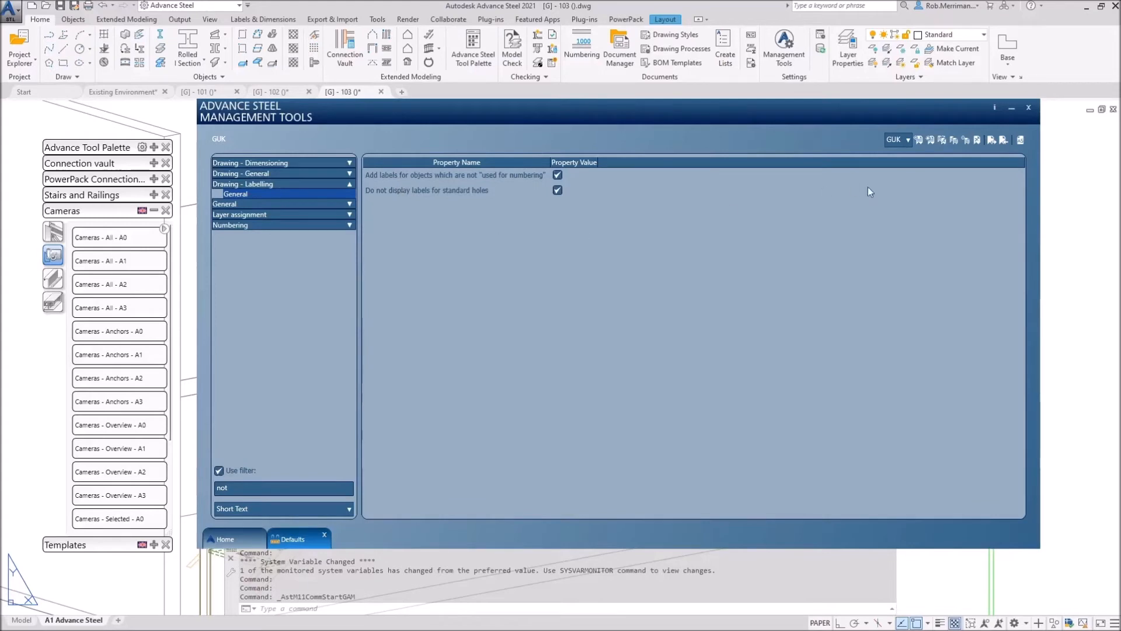
click(1083, 204)
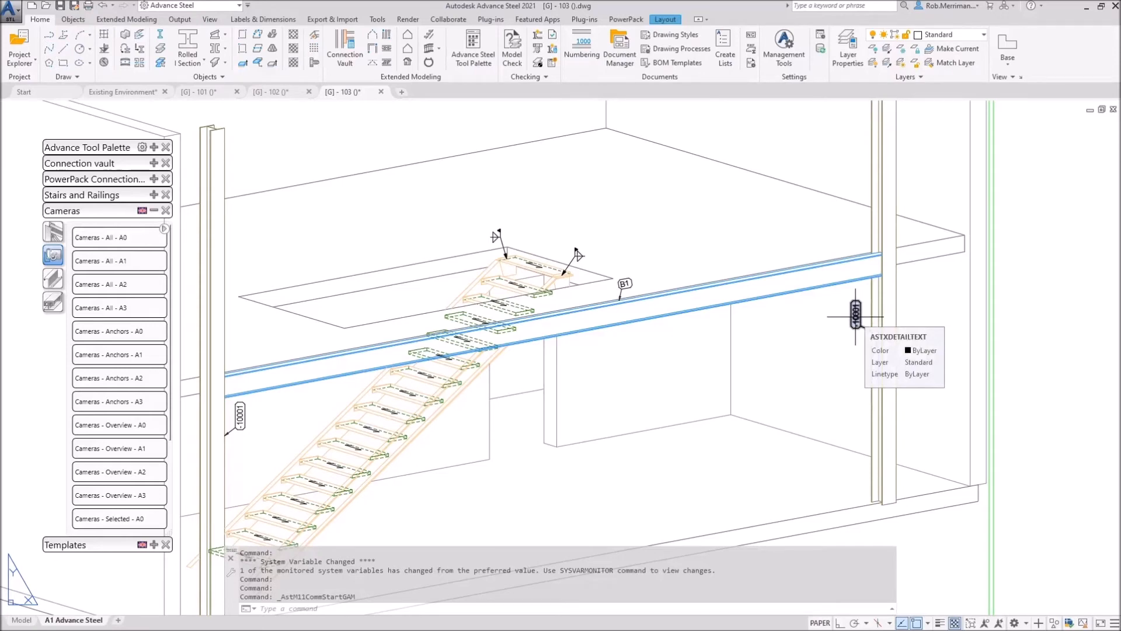
Inspect the column labels, stair treads and stringers up close in the Overall 3D view.
scroll(817, 317, down, 4)
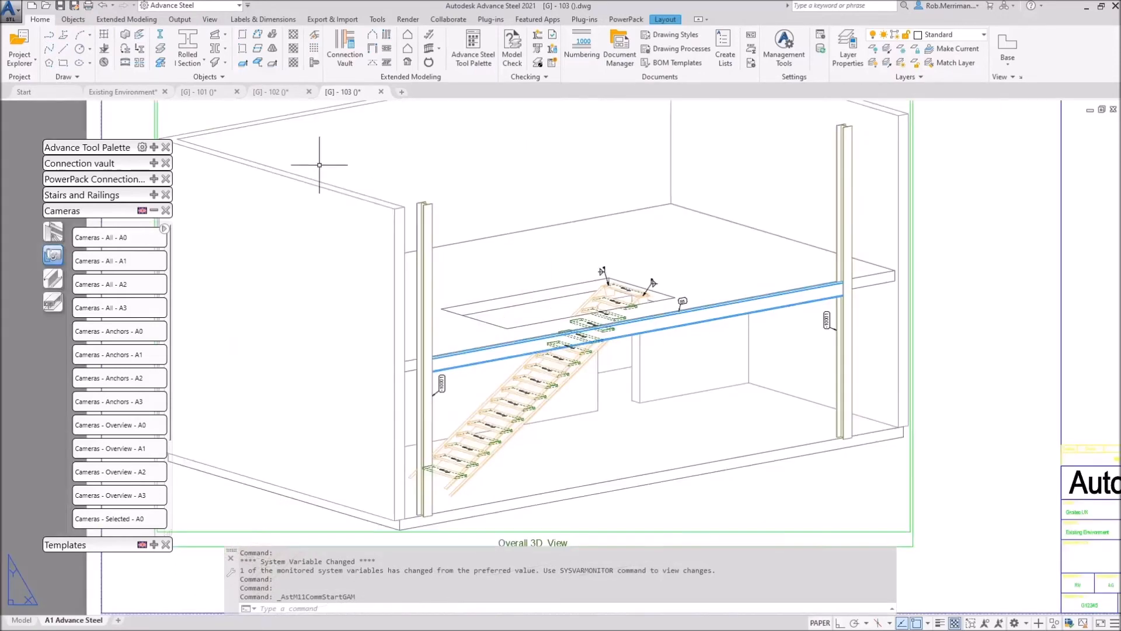
scroll(583, 290, down, 2)
scroll(525, 300, up, 2)
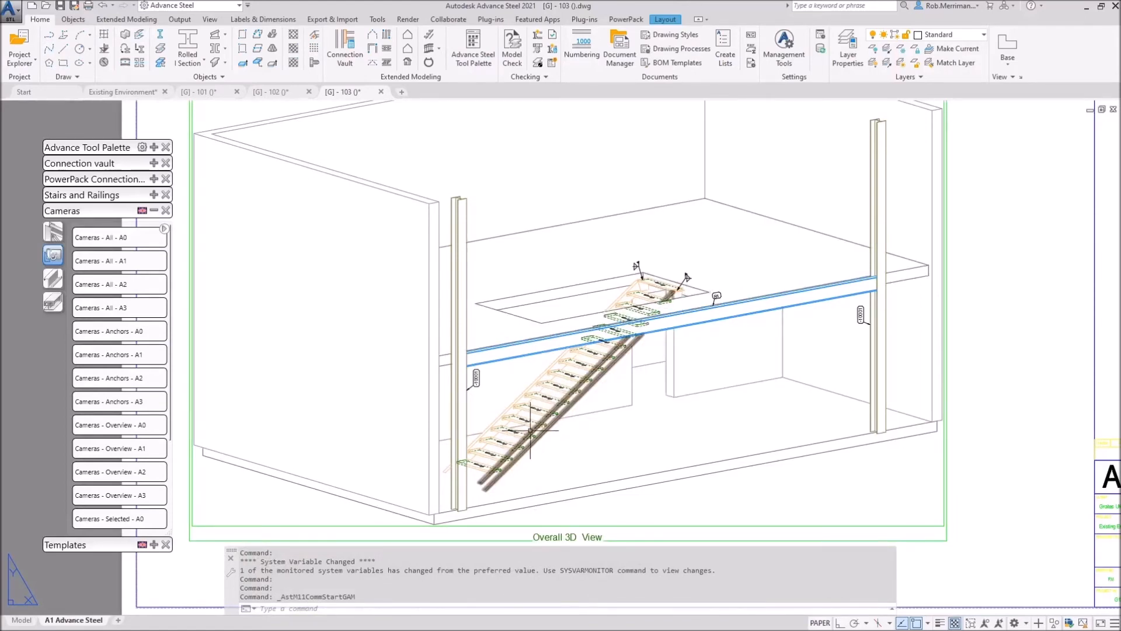
scroll(678, 302, up, 5)
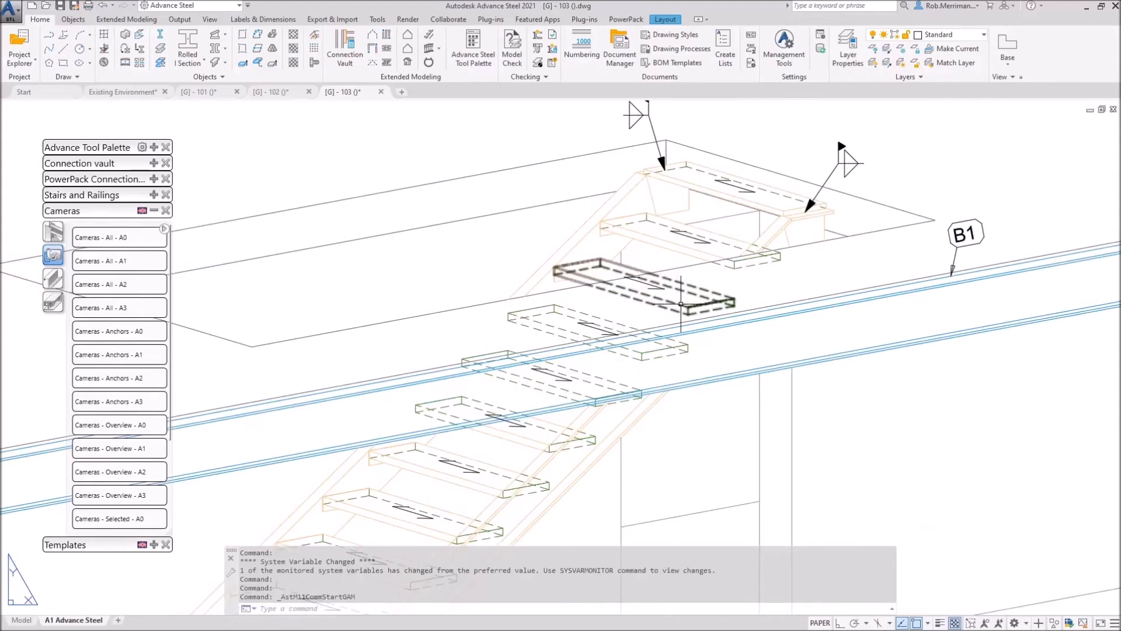
scroll(706, 295, down, 5)
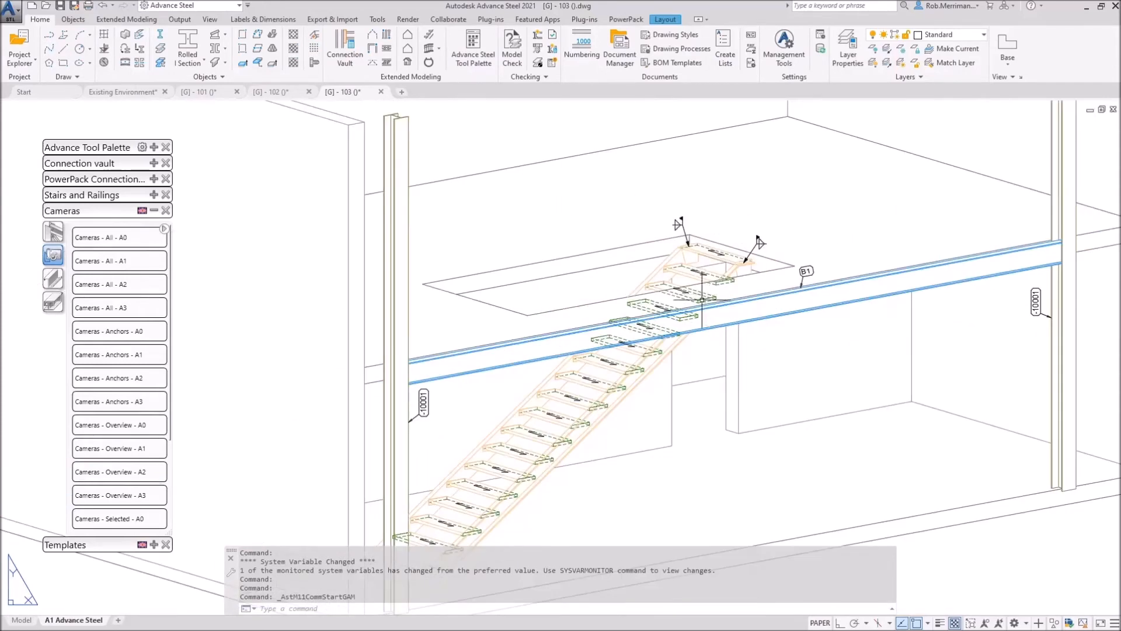
Examine the tread and stringer labels in the staircase section on drawing [G] - 102.
scroll(560, 416, up, 3)
scroll(574, 400, down, 7)
click(268, 92)
scroll(701, 304, down, 5)
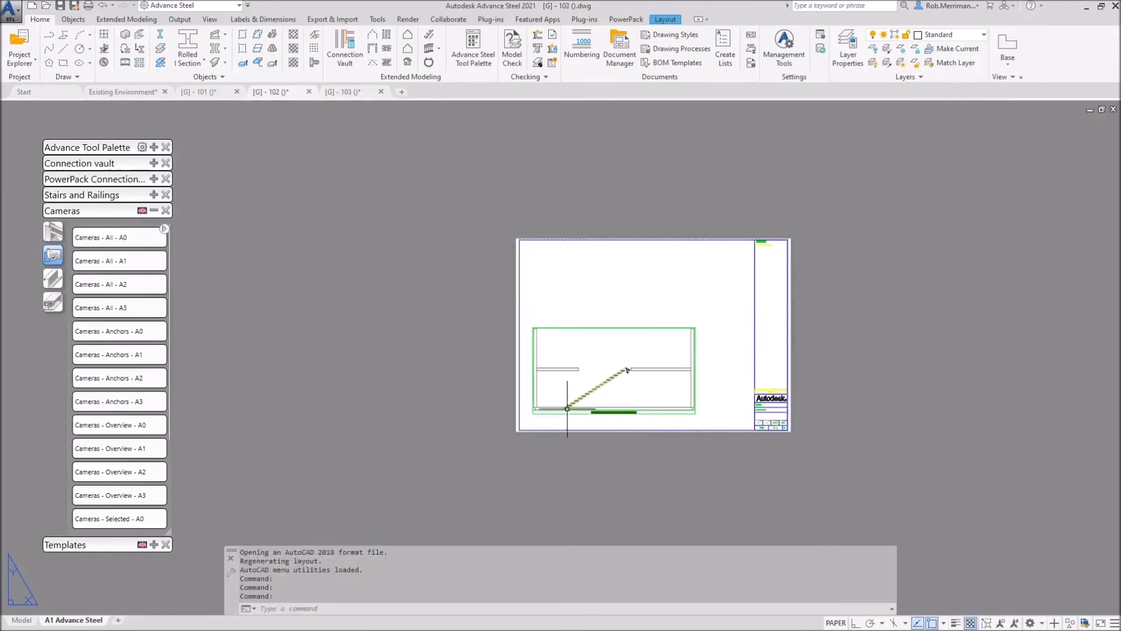
scroll(595, 401, up, 6)
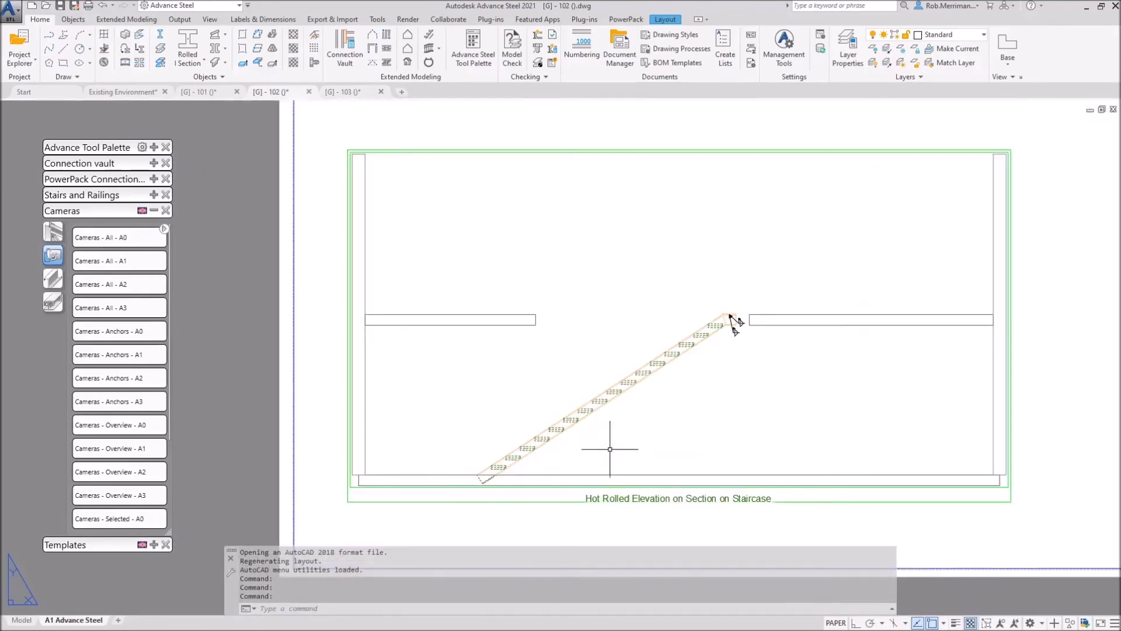
Examine the beam and column labels up close in the new steel elevation on drawing [G] - 101.
click(219, 95)
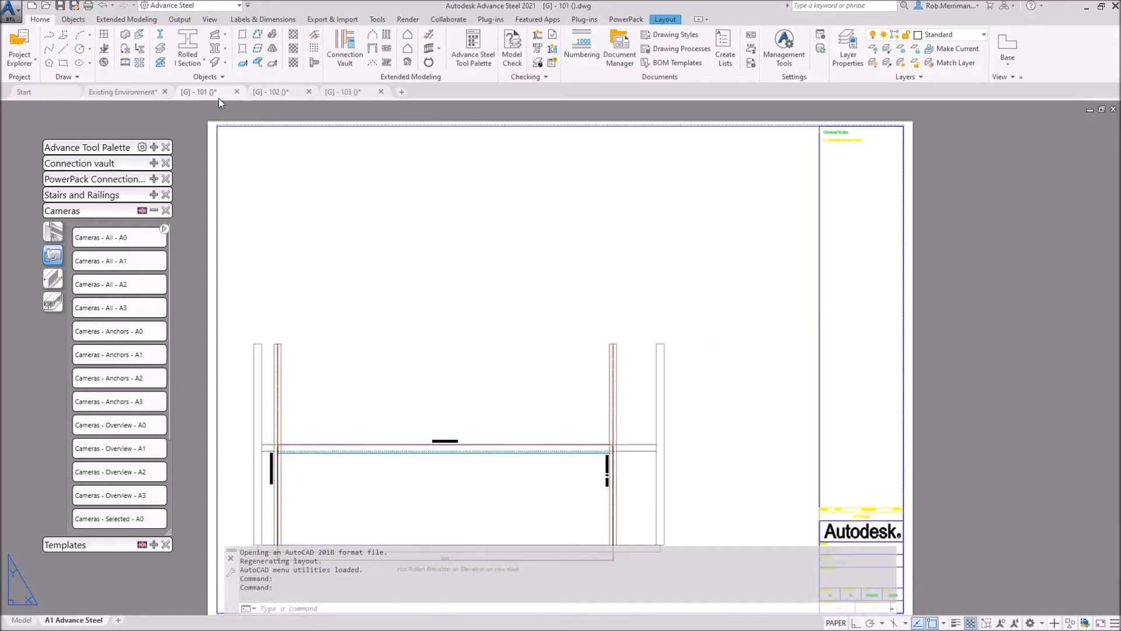
scroll(441, 425, up, 4)
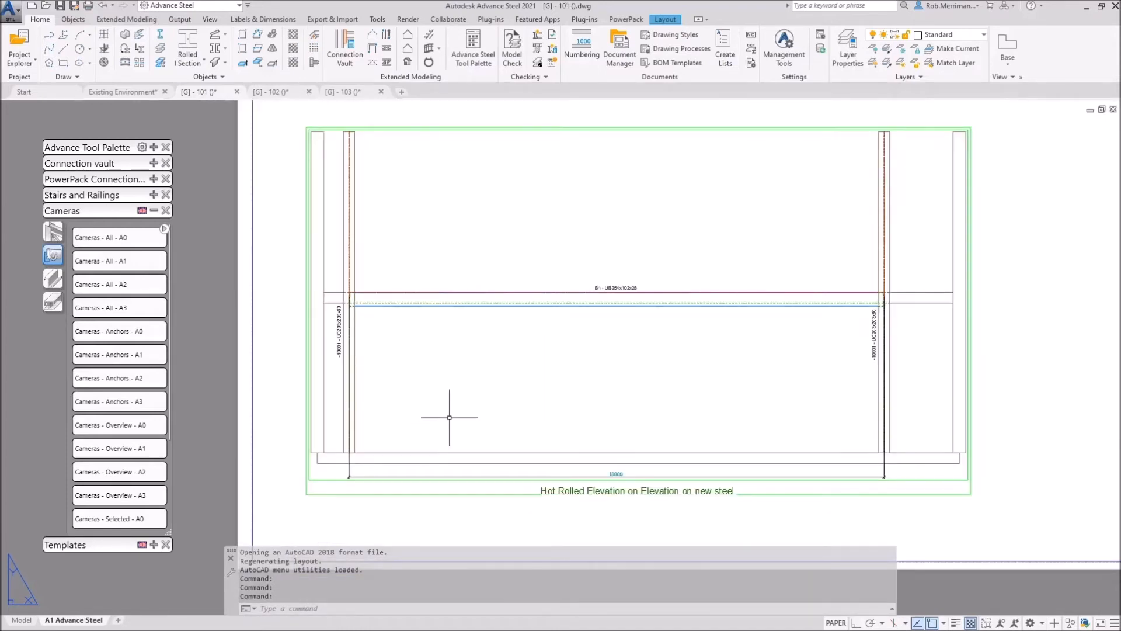
scroll(345, 349, up, 4)
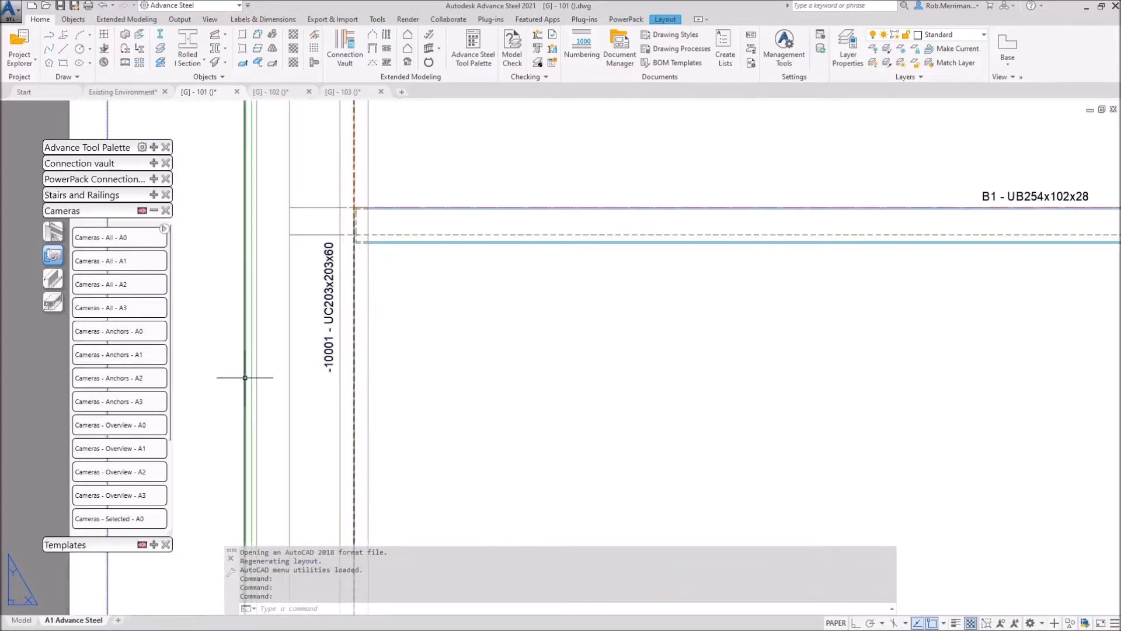
scroll(274, 379, down, 4)
scroll(303, 371, up, 4)
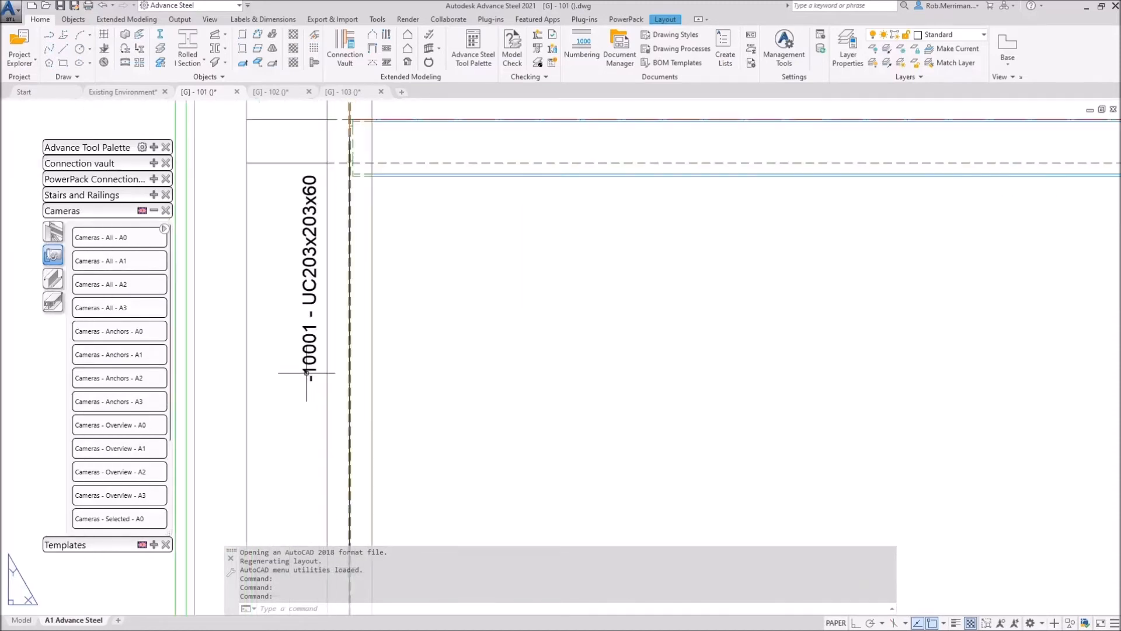
Replace the number prefix in the left-hand column's label with EX so it reads EX UC203x203x60.
click(310, 351)
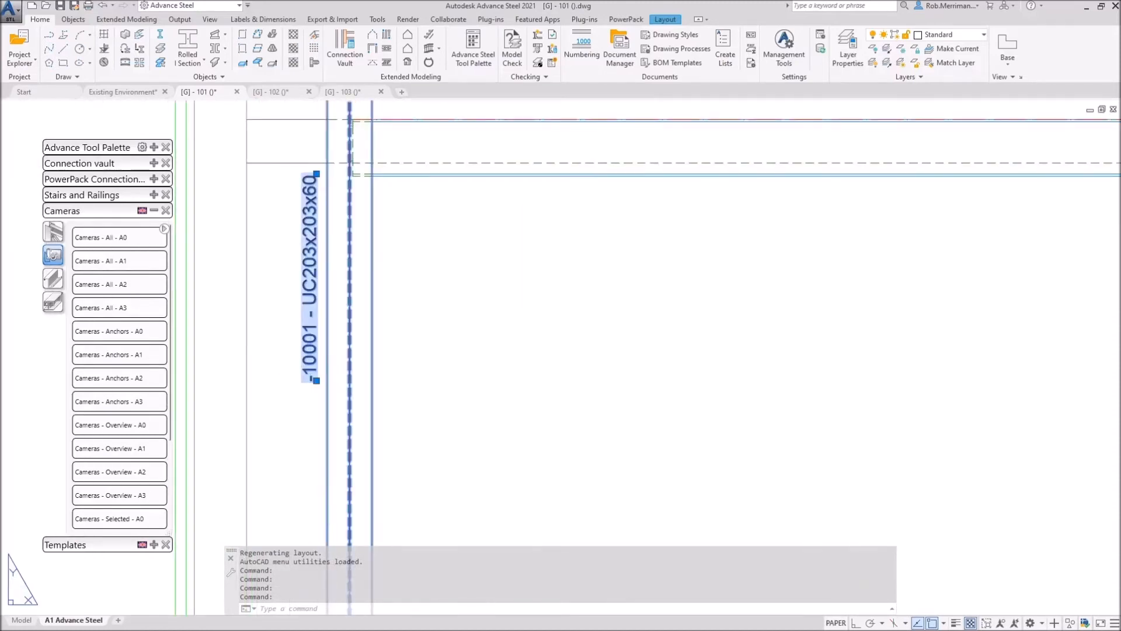
double_click(309, 350)
drag(717, 257, 688, 257)
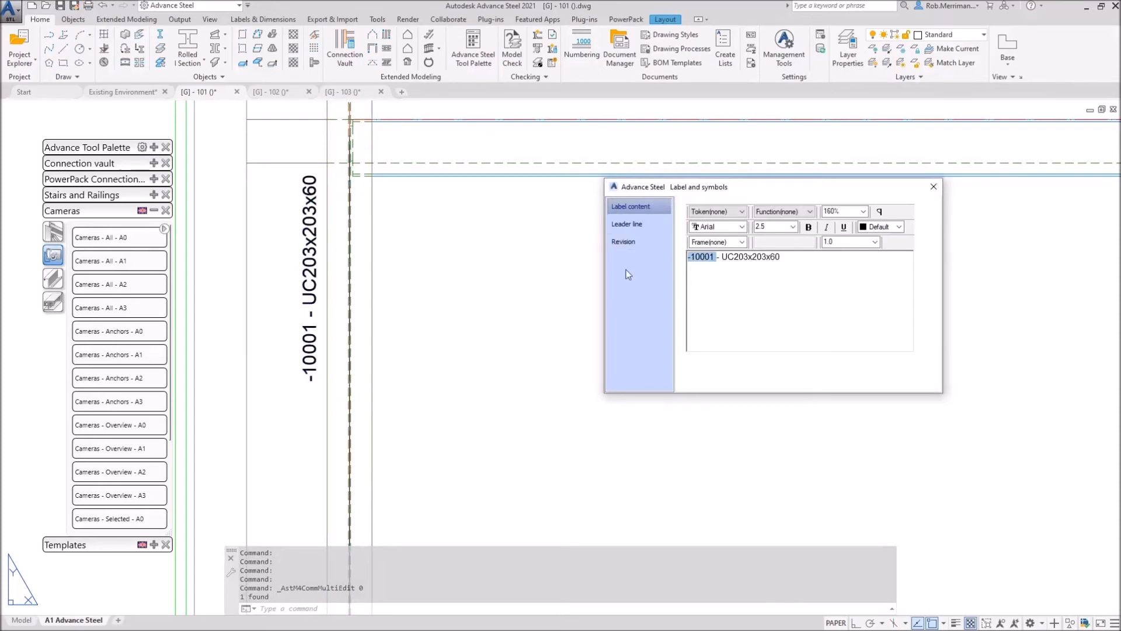
key(Delete)
key(Delete)
key(Delete)
text(EX)
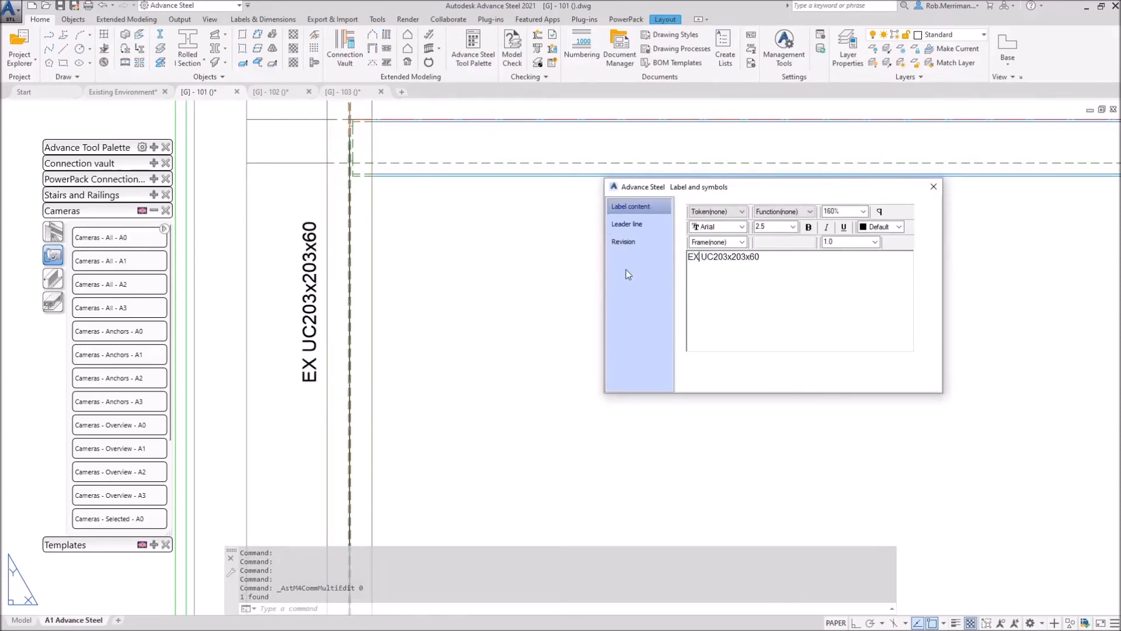
click(933, 186)
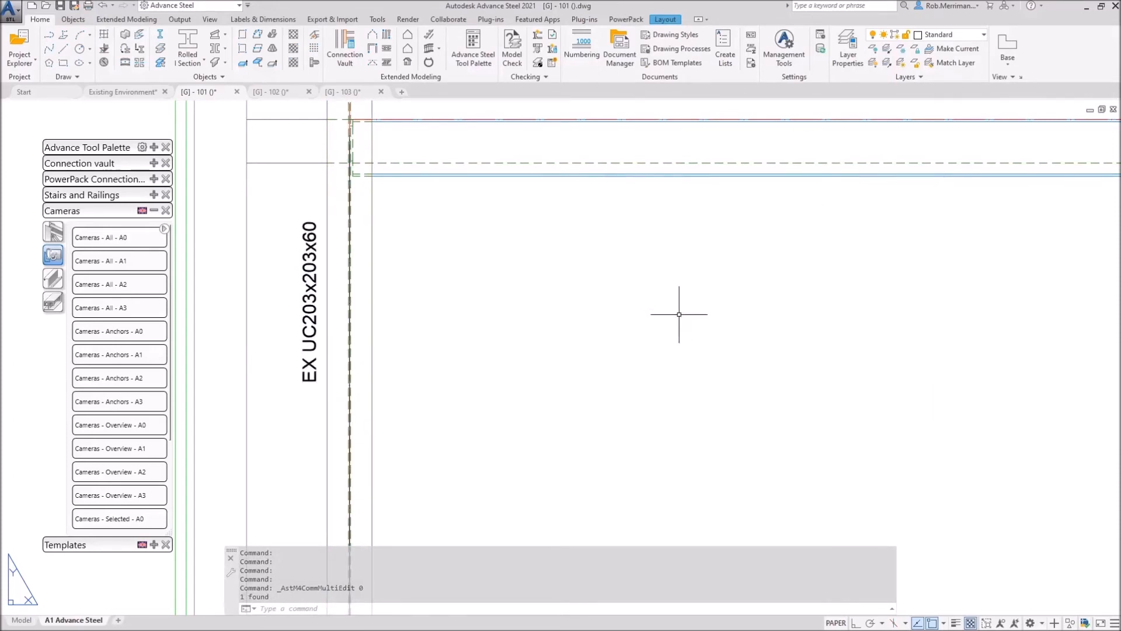
Review the whole elevation on [G] - 101 and the staircase section on [G] - 102, finishing on drawing [G] - 103.
scroll(501, 346, down, 4)
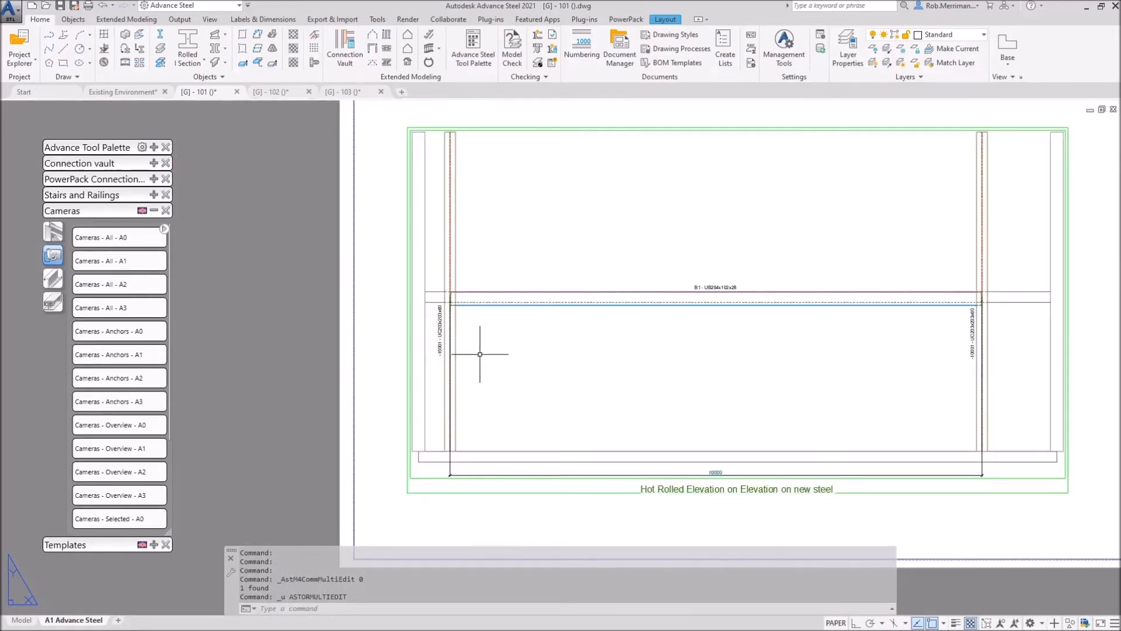
scroll(450, 350, down, 2)
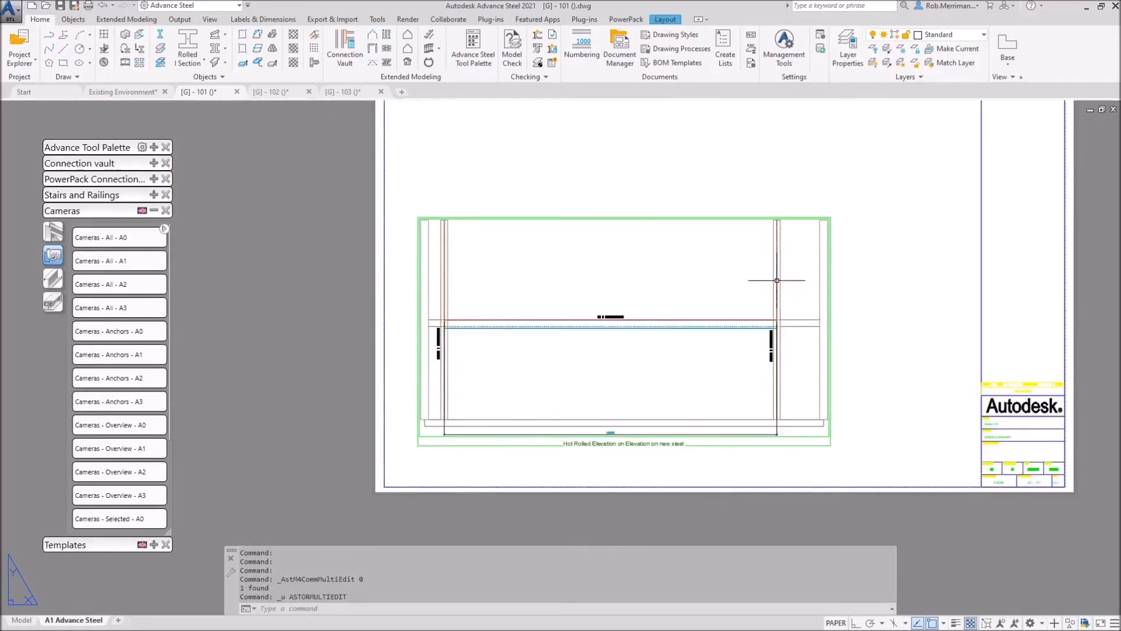
scroll(794, 271, up, 2)
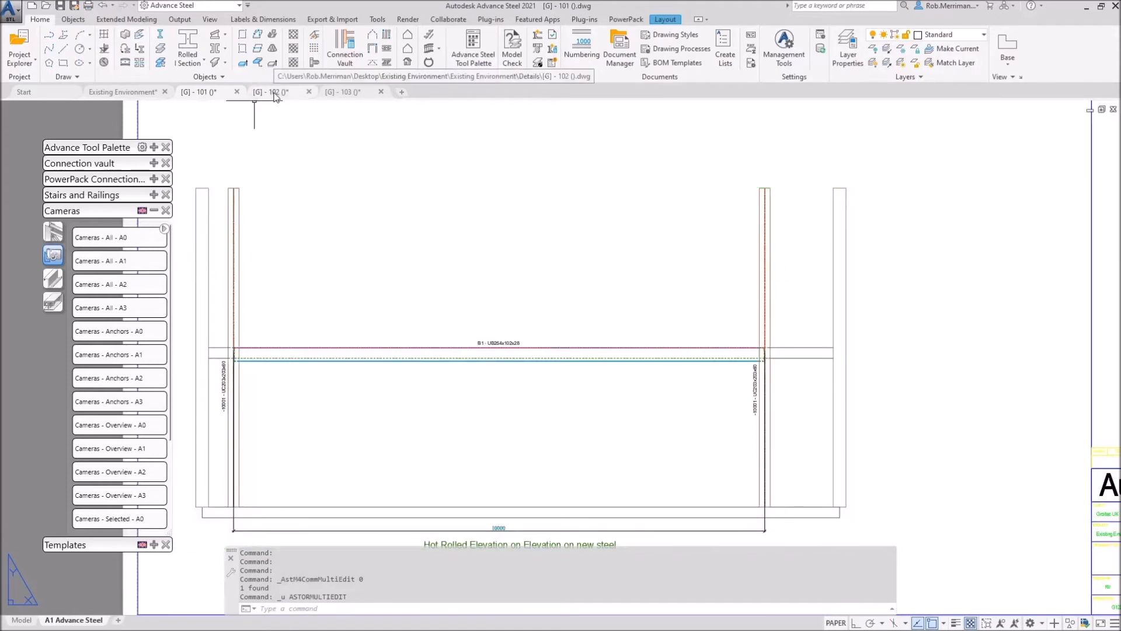
mouse_move(275, 96)
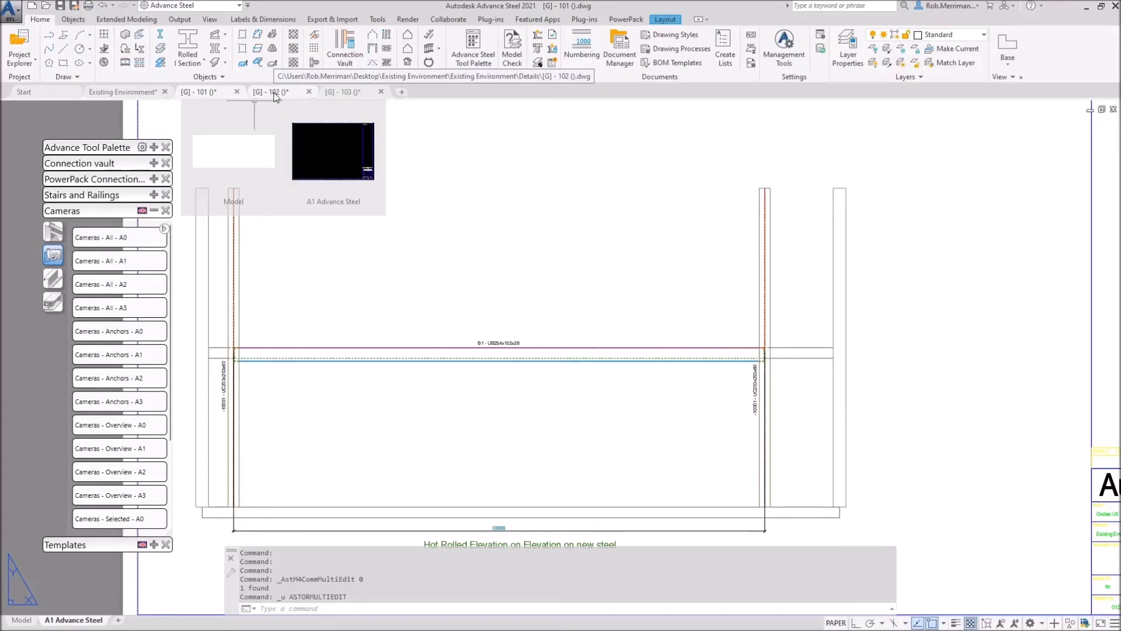
click(275, 94)
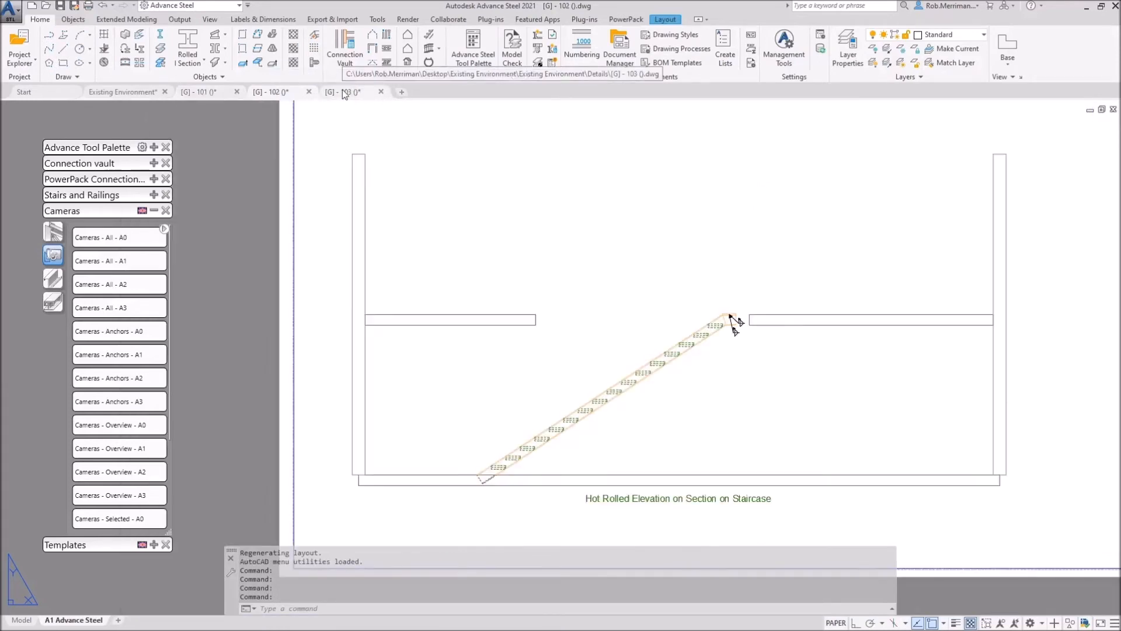
click(342, 93)
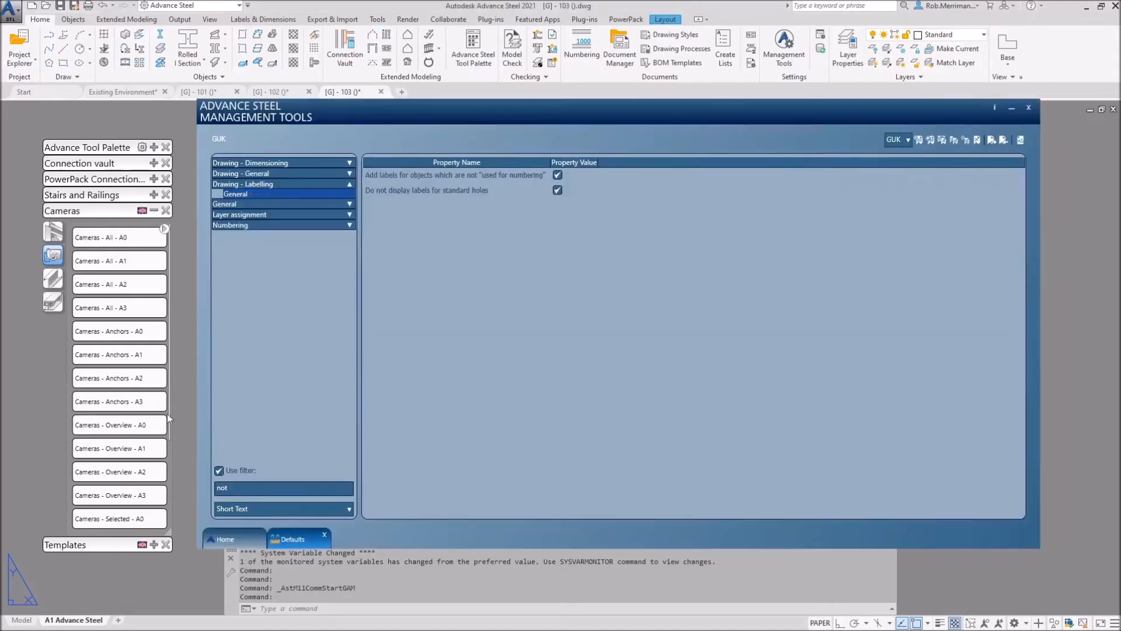
Remove the filter from the Management Tools defaults and review the Drawing - Presentation colours, including the ByLayer setting for visible lines, leaving Management Tools when done.
click(240, 471)
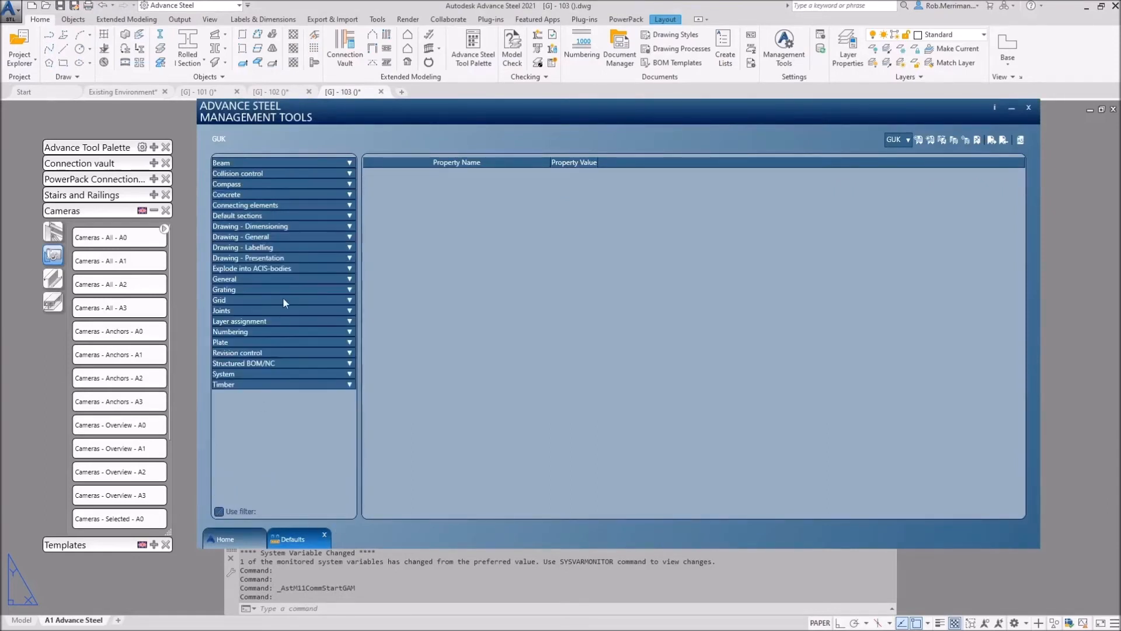
click(350, 258)
click(233, 268)
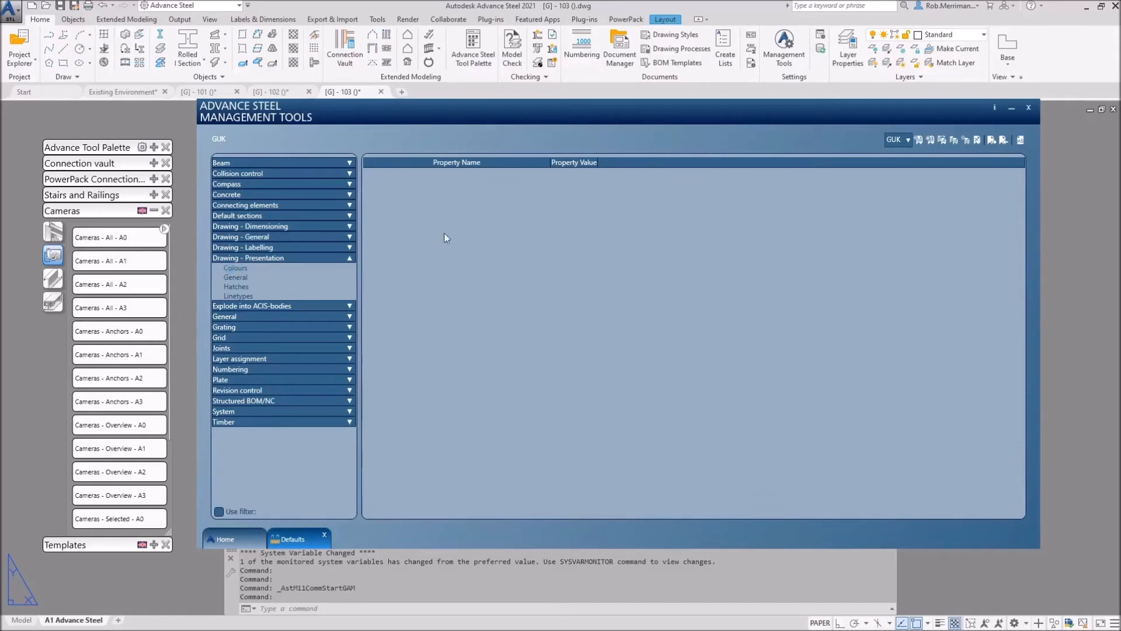
scroll(529, 227, down, 3)
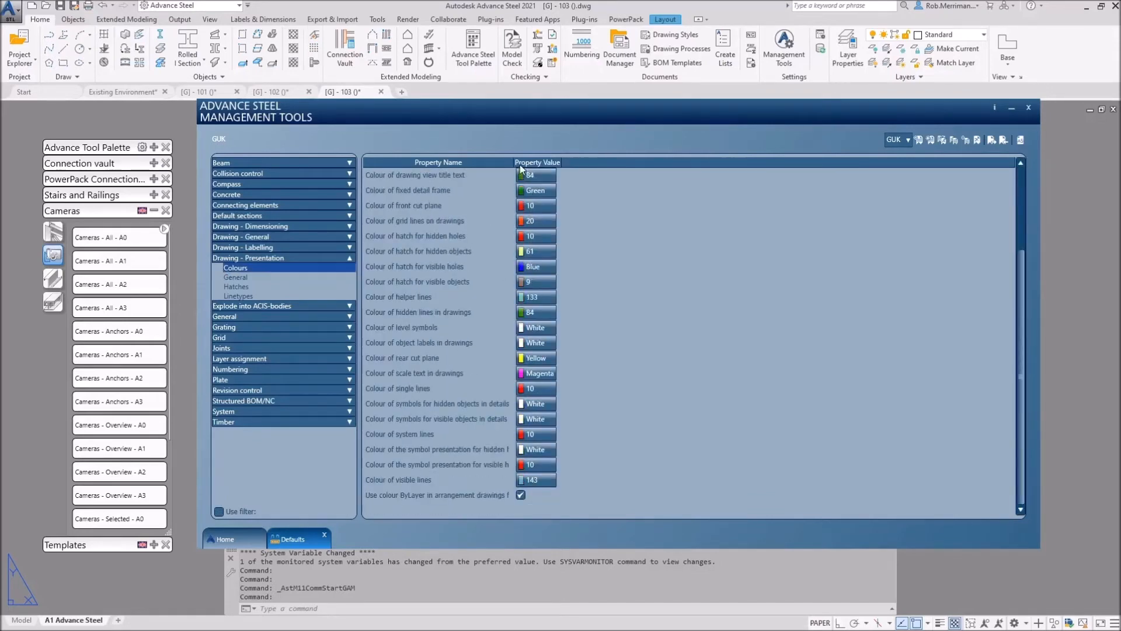
drag(512, 162, 605, 162)
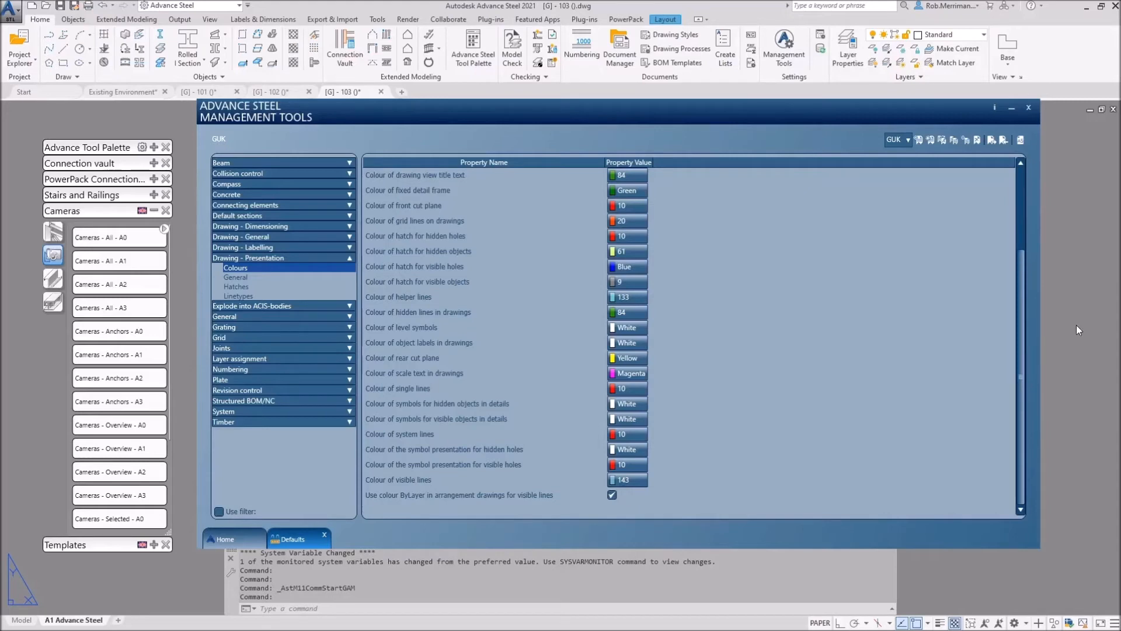
click(1029, 108)
Check the existing column's layer in the Existing Environment model and review the ExistingSteel entry in the layer properties.
click(134, 93)
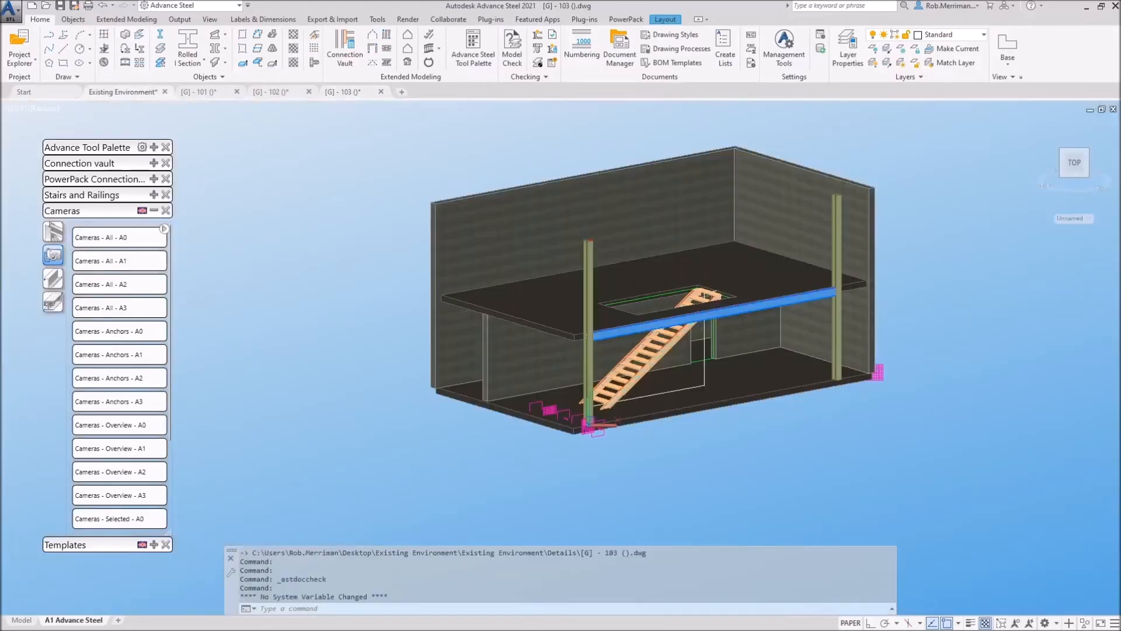
scroll(571, 260, up, 5)
click(571, 261)
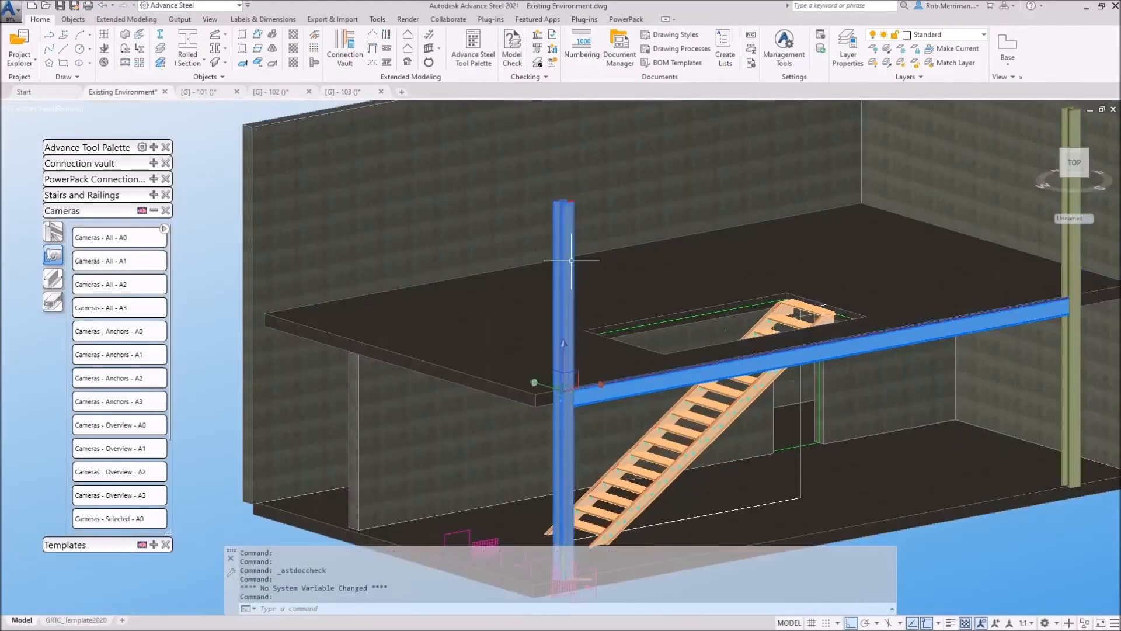
click(920, 35)
key(Escape)
click(848, 50)
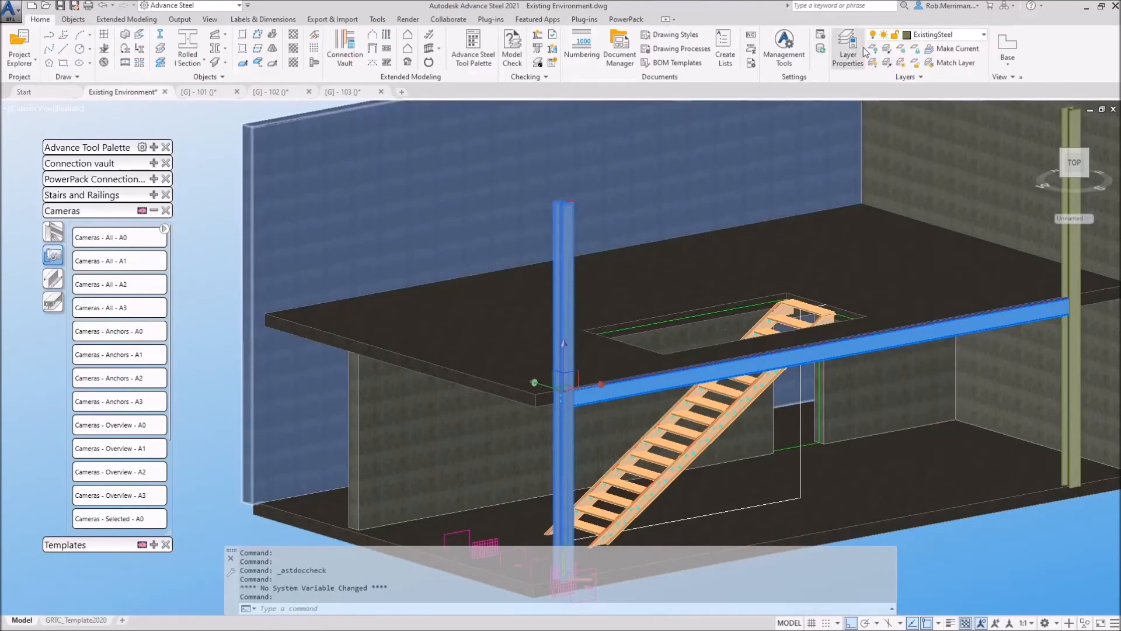
scroll(338, 349, down, 3)
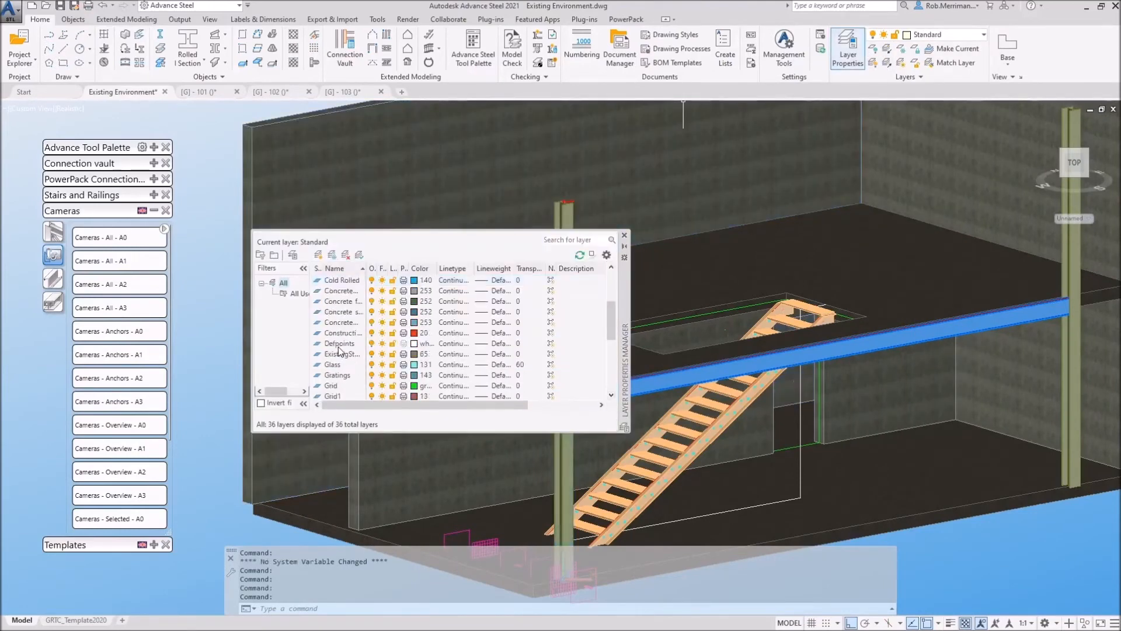
click(624, 235)
Return to the Overall 3D view on drawing [G] - 103 and check which layer the left-hand column's lines use.
click(202, 89)
click(270, 92)
click(349, 94)
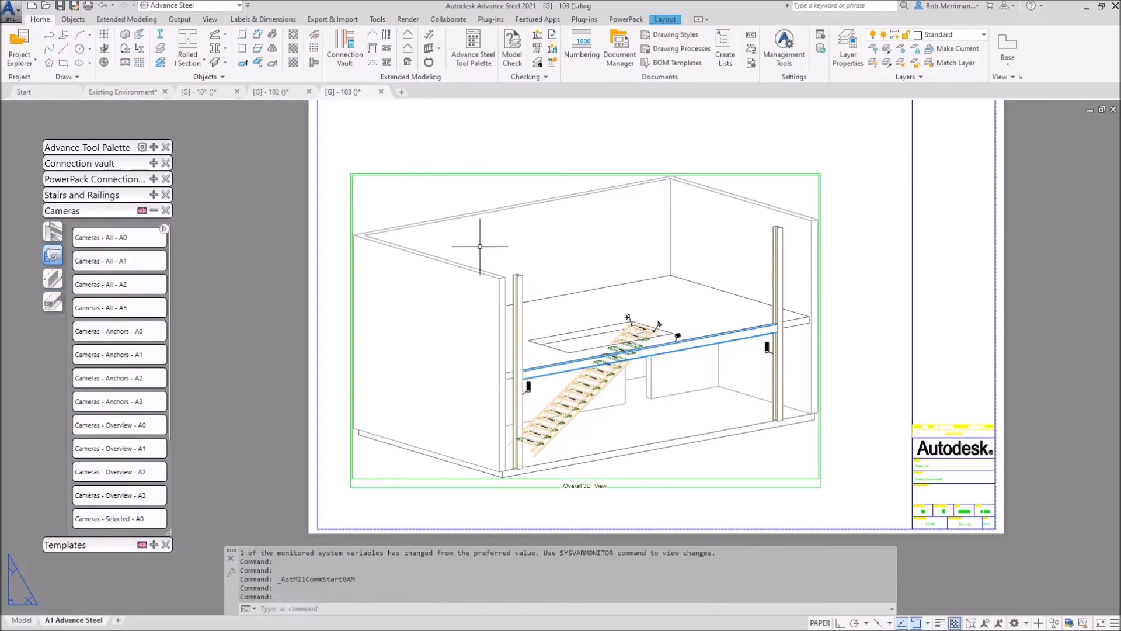
scroll(518, 282, up, 5)
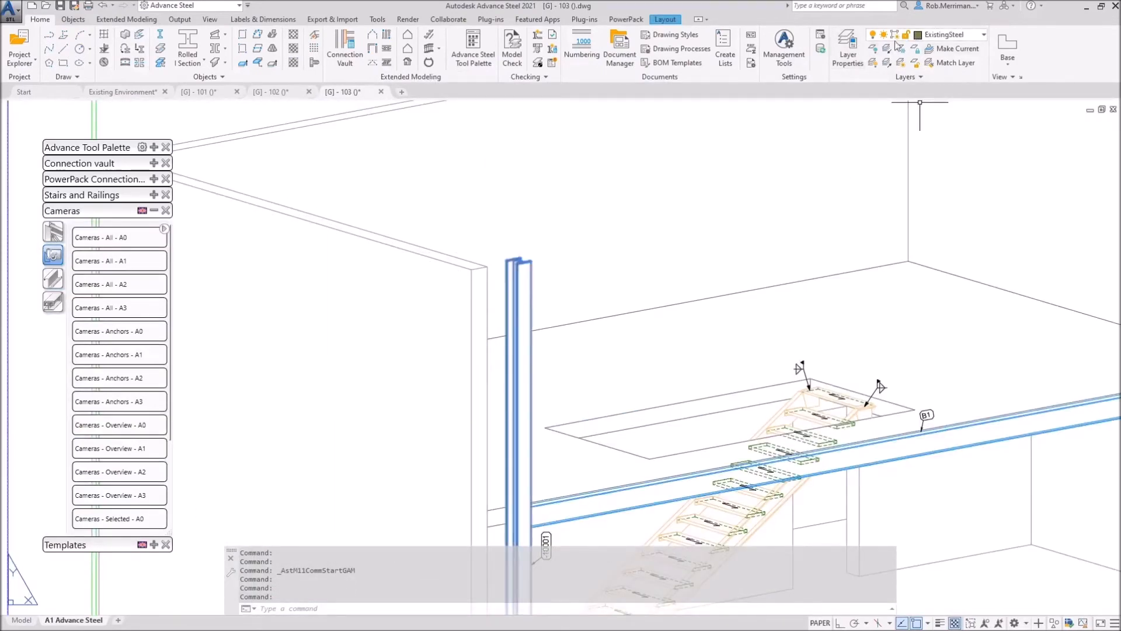
key(Escape)
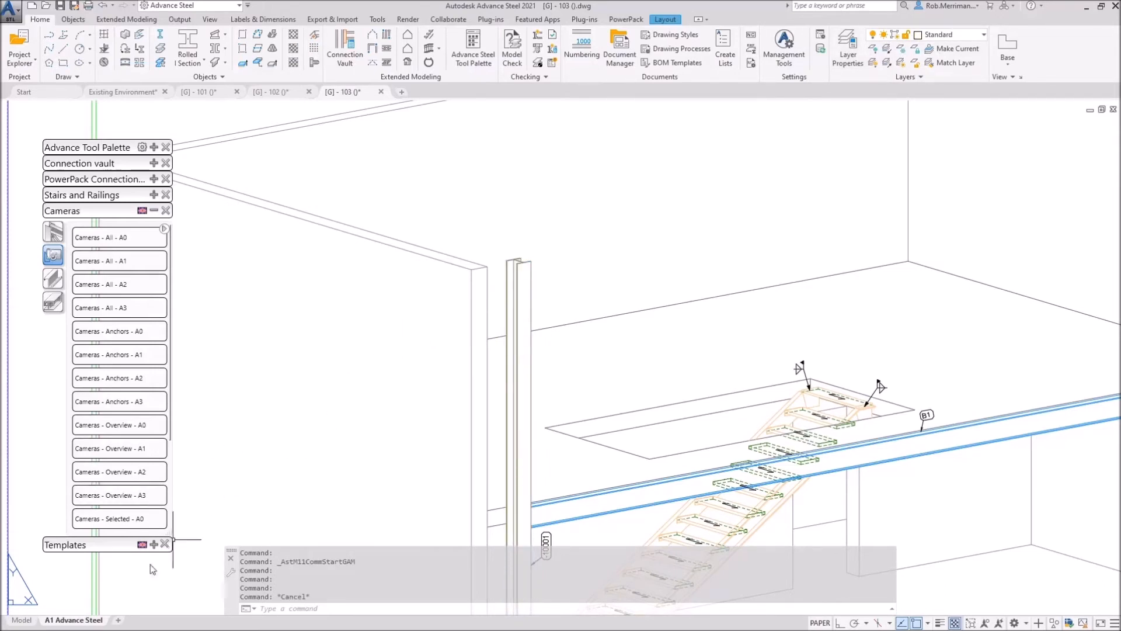
Open the AdvanceSteel.ctb plot style table from the A1 Advance Steel page setup and review the plot properties of Colors 1 to 3.
right_click(94, 623)
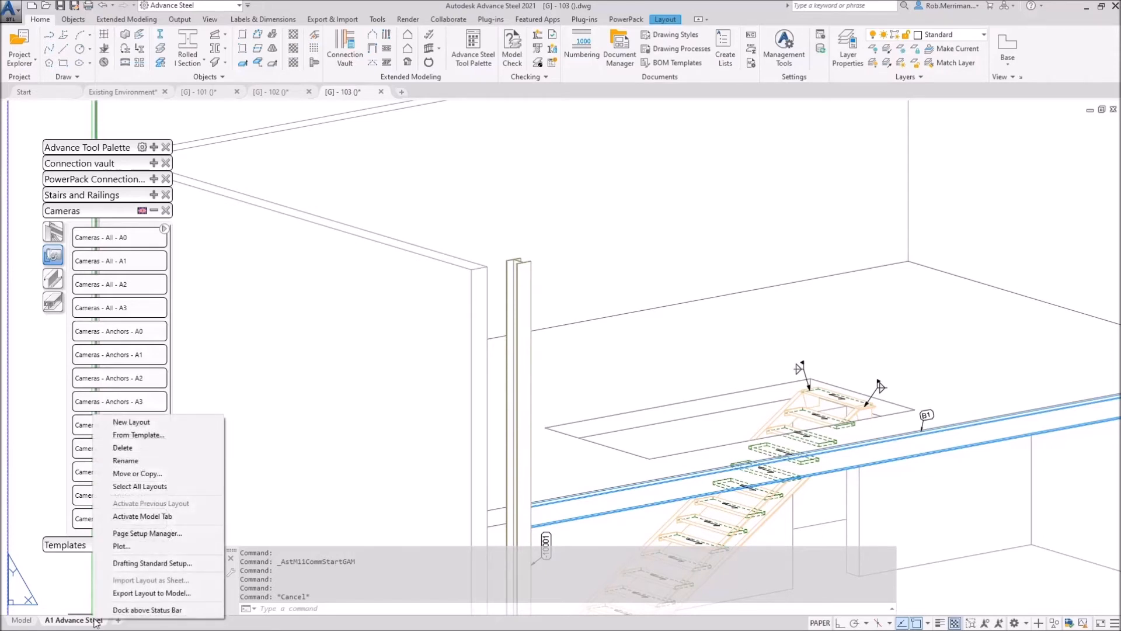
click(152, 533)
click(659, 307)
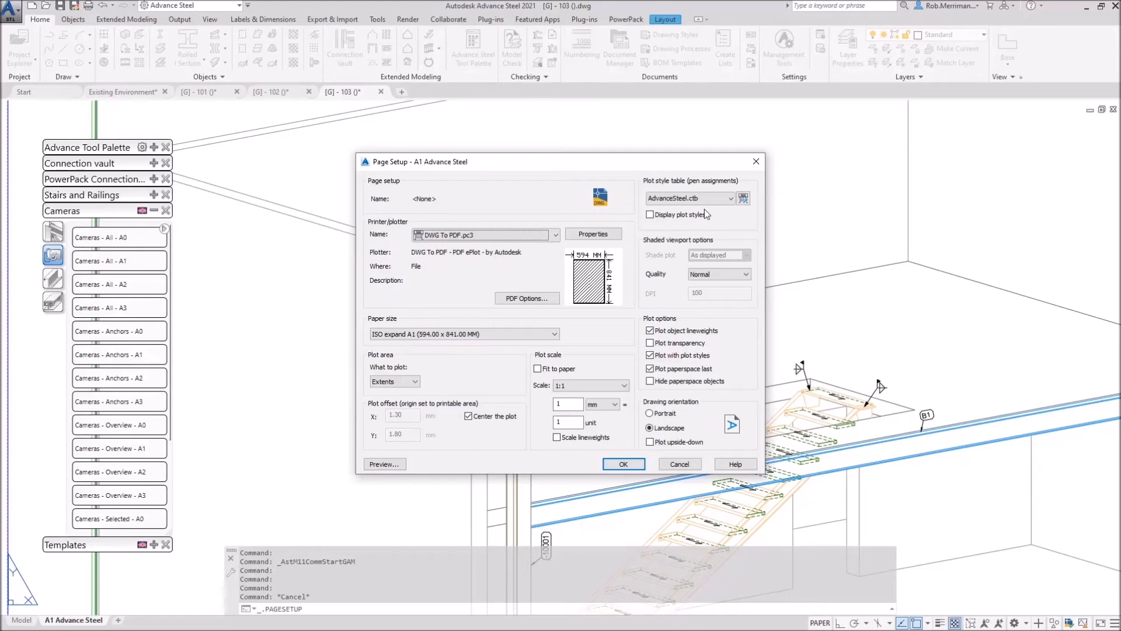
click(742, 199)
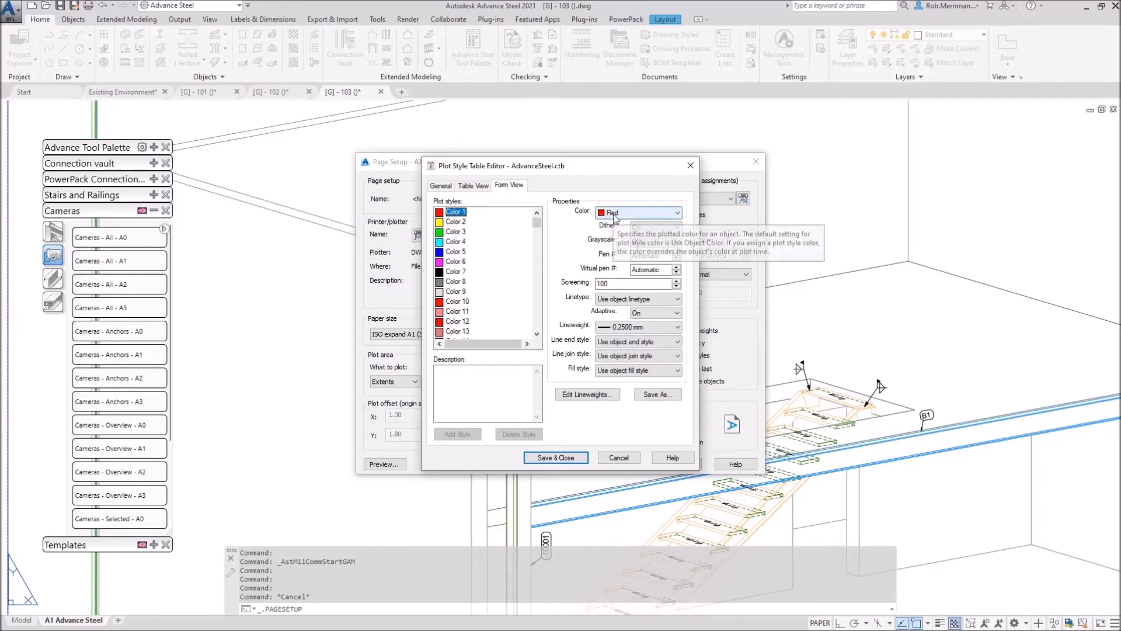
key(Down)
key(Down)
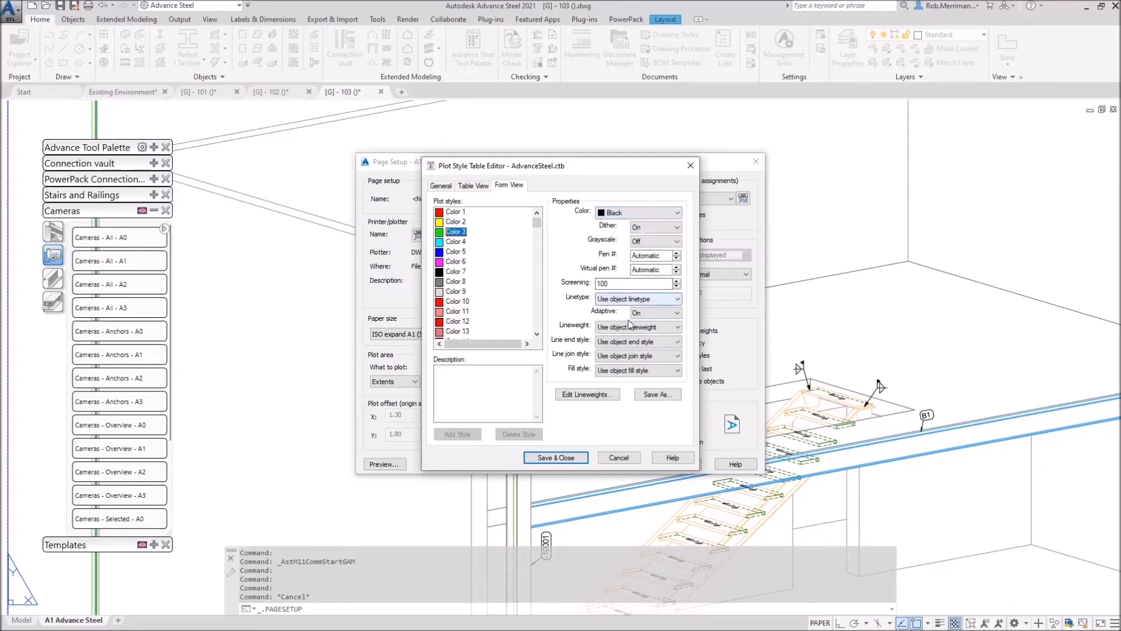
Set the plot colour of the Color 65 plot style to index colour 207.
scroll(481, 304, down, 20)
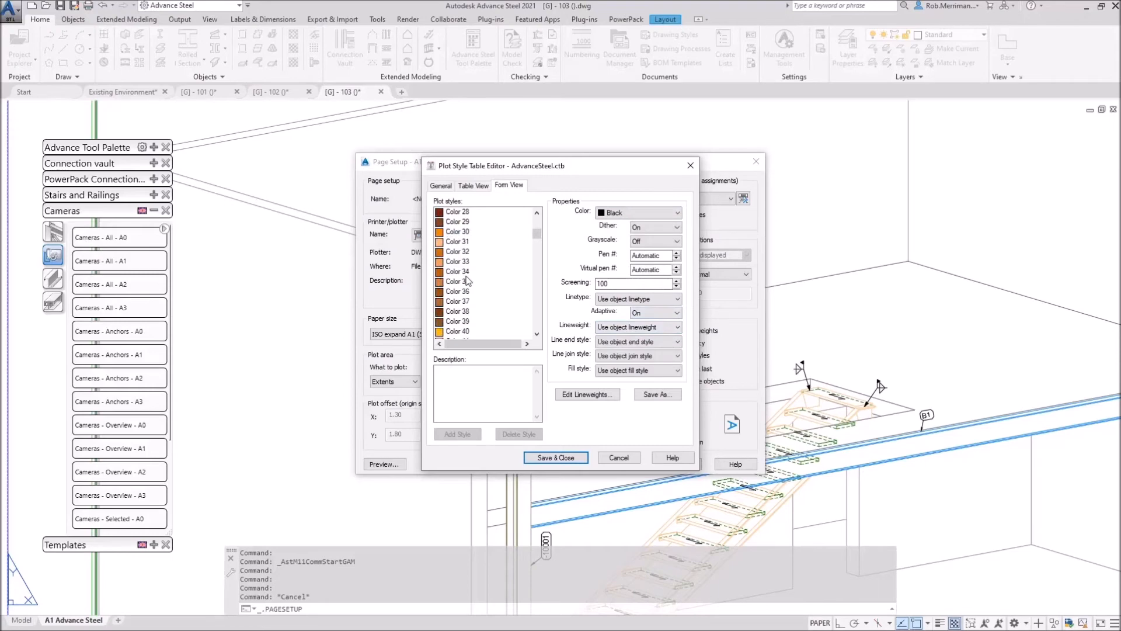
click(466, 252)
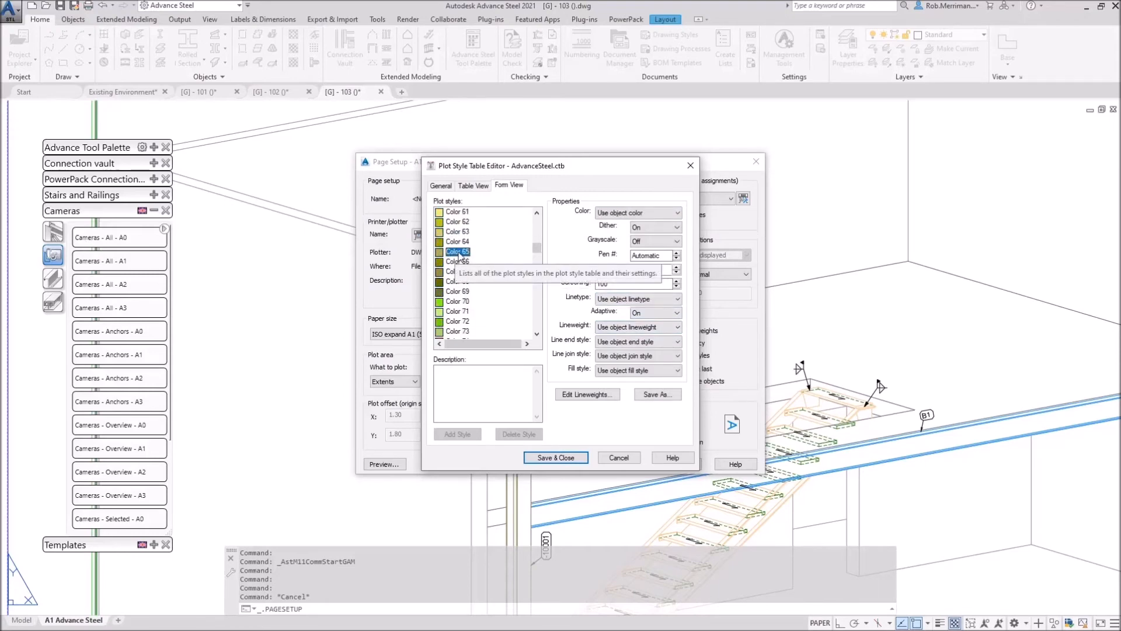
click(653, 215)
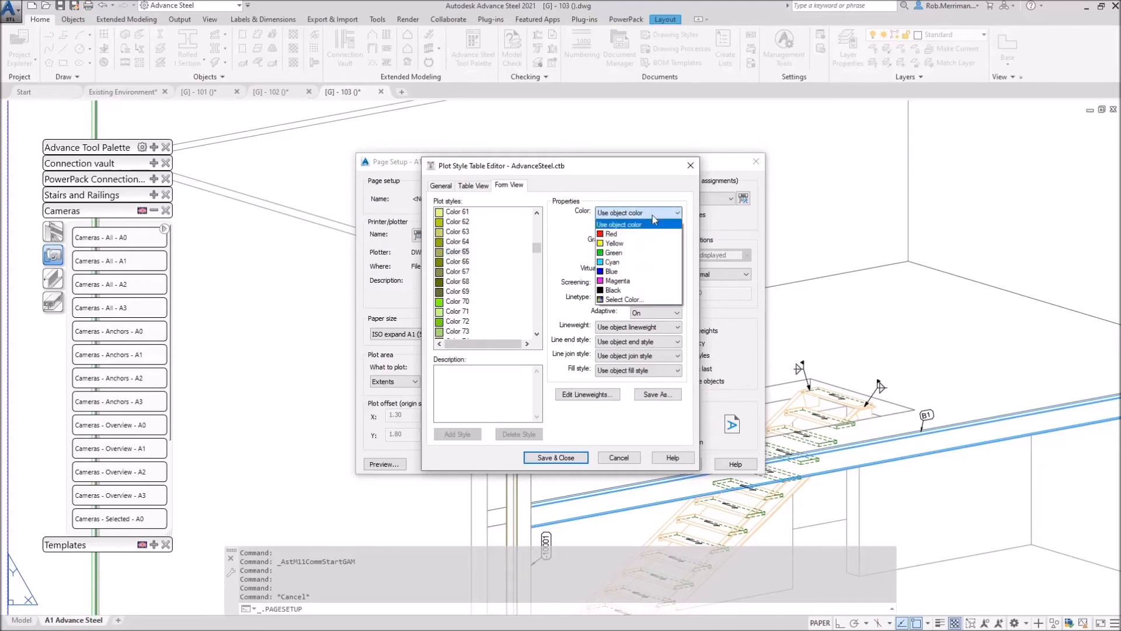
click(625, 299)
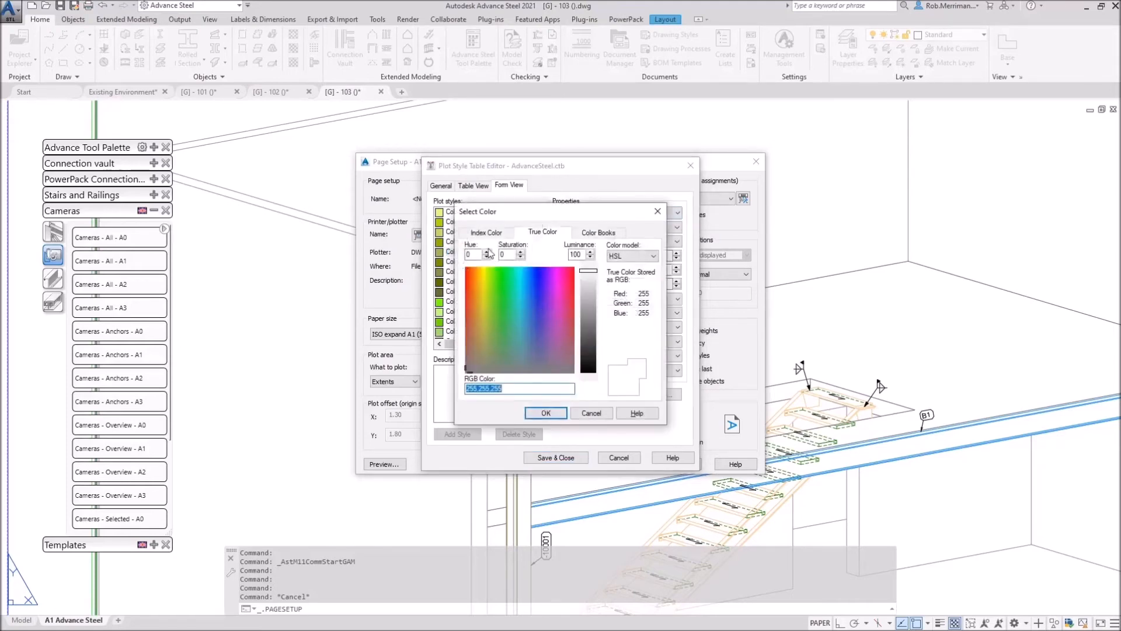
text(201)
text(7)
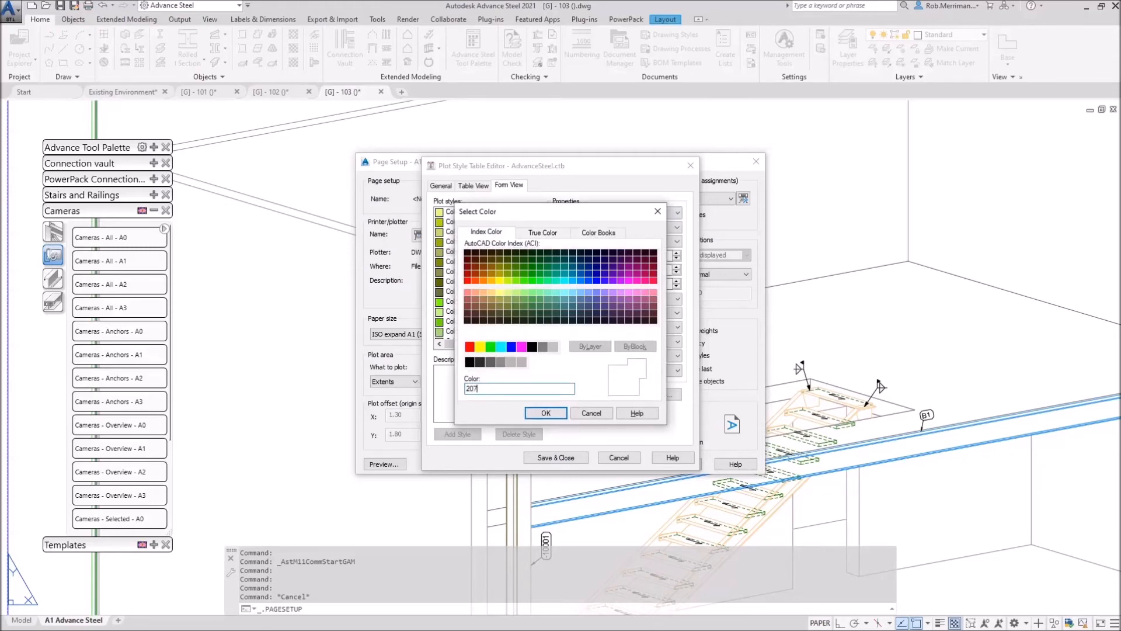
click(546, 412)
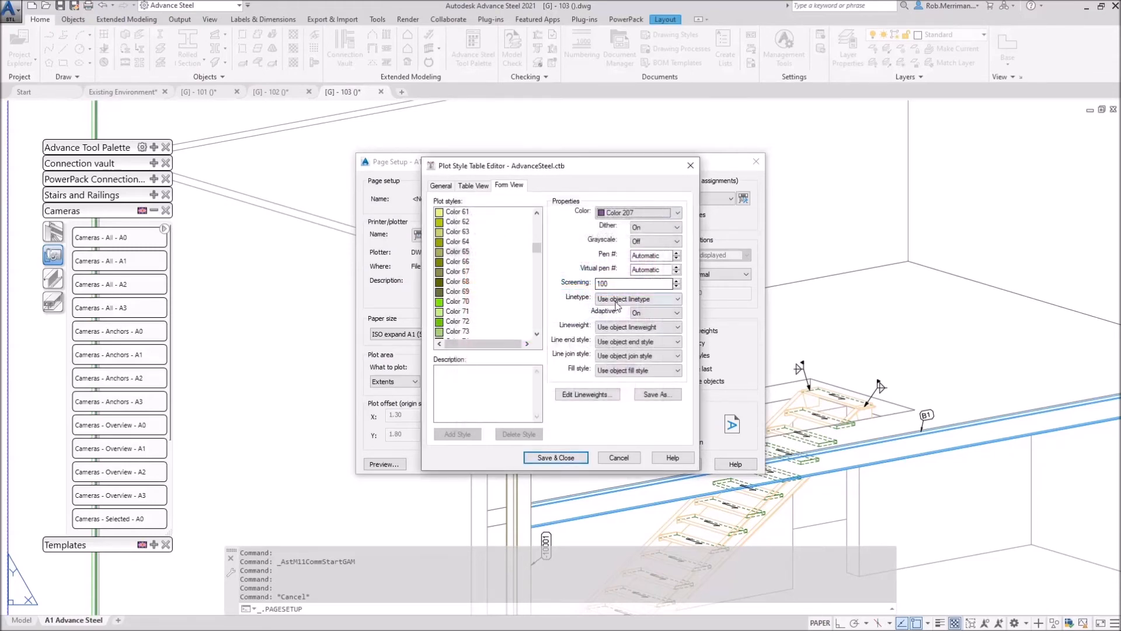
Give Color 65 a Dashed linetype and 0.0500 mm lineweight, save the plot style table, and accept the page setup.
click(618, 299)
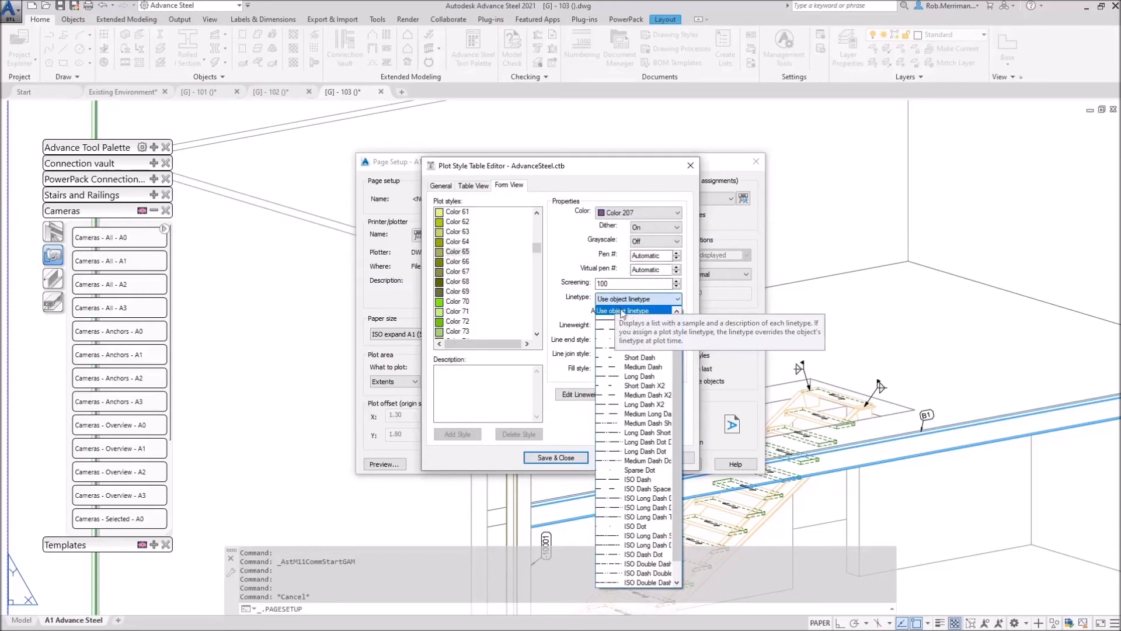
click(636, 329)
click(651, 328)
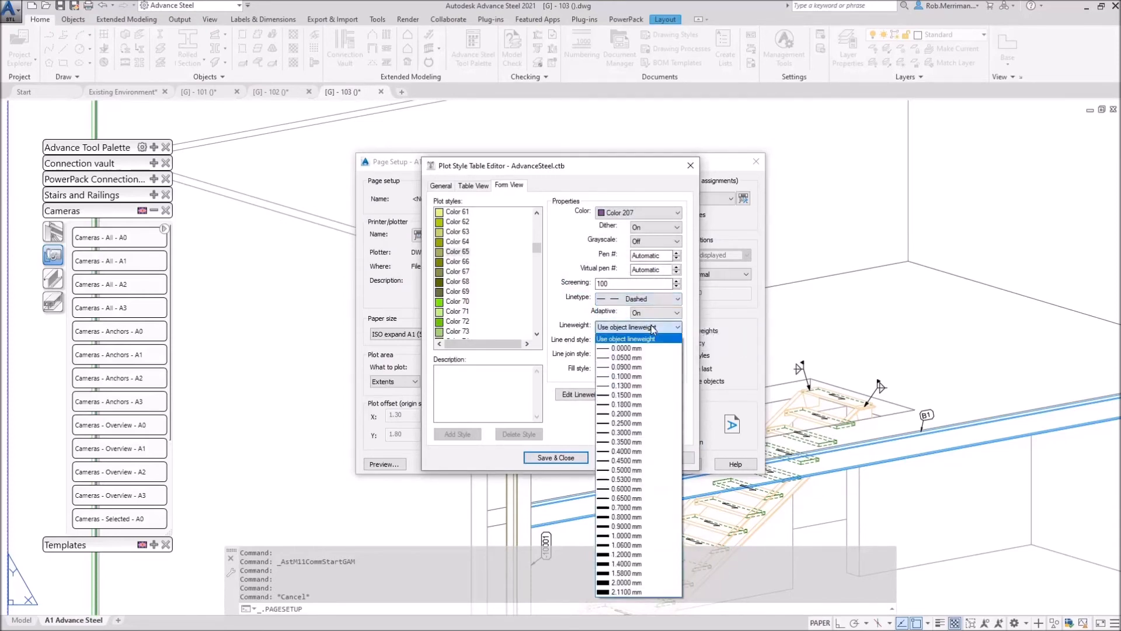
click(642, 357)
click(564, 458)
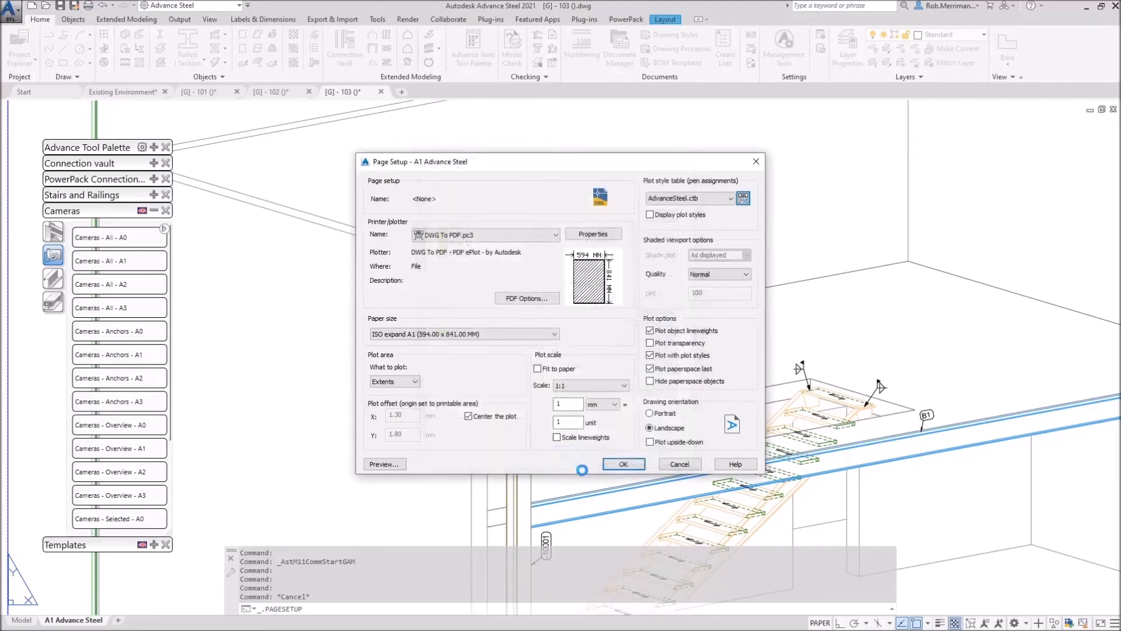
click(630, 464)
click(606, 439)
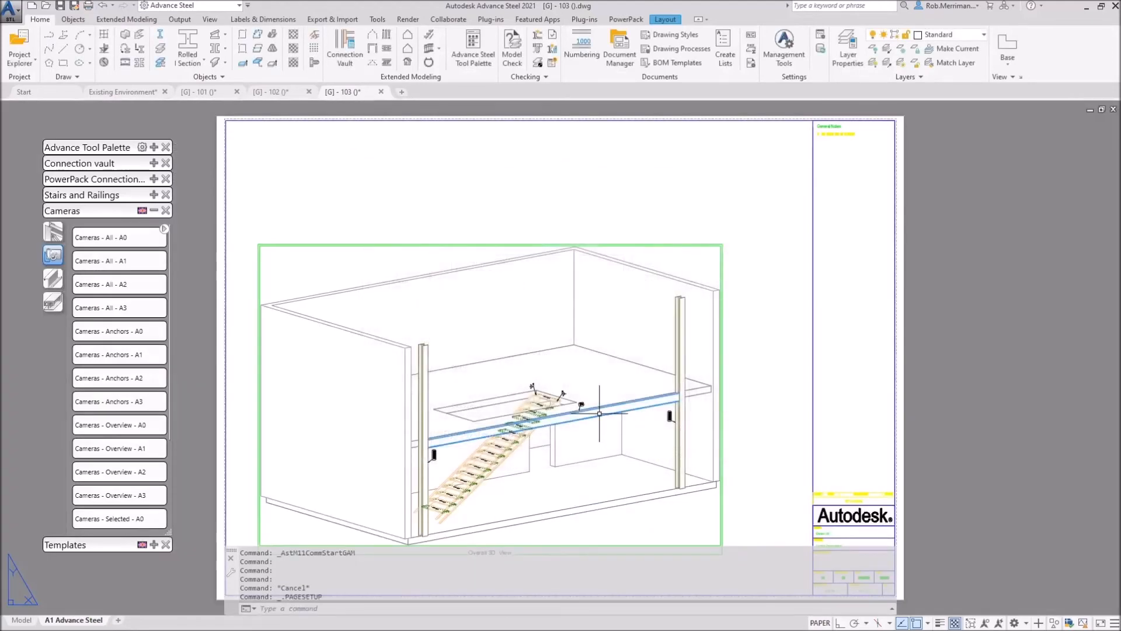
Close drawings [G] - 103, [G] - 102 and [G] - 101, saving their changes.
click(380, 91)
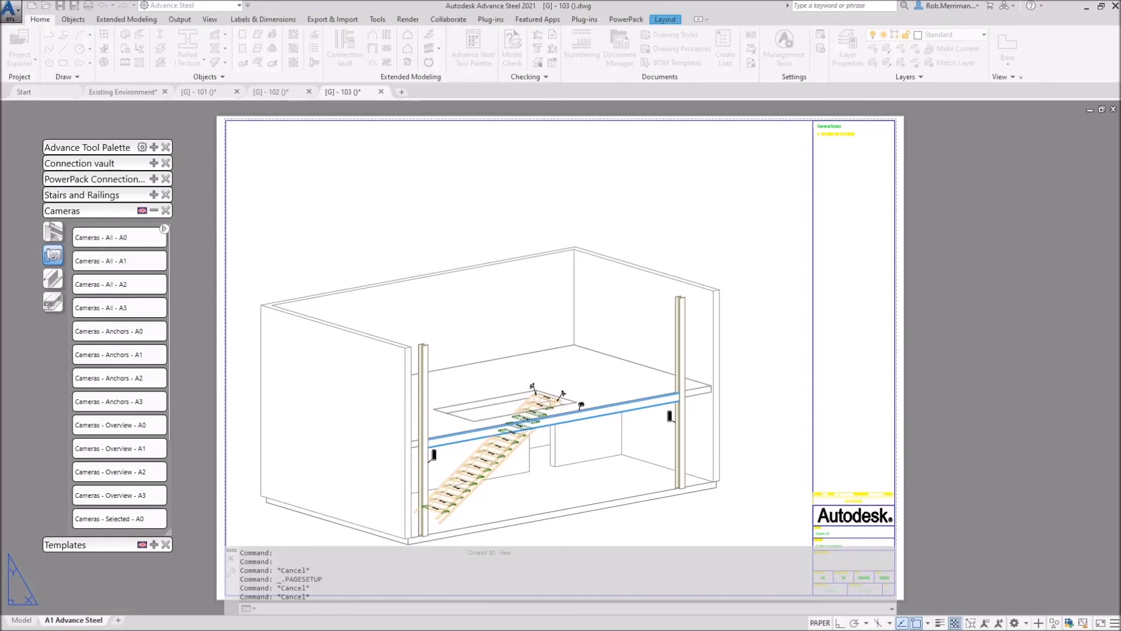
click(309, 92)
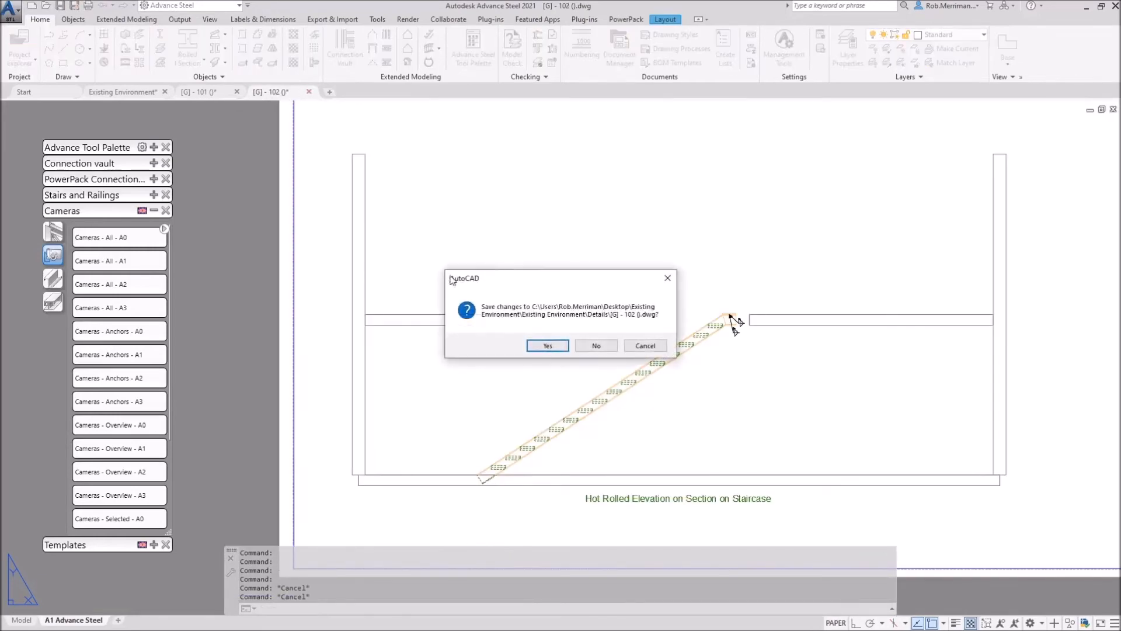
click(549, 346)
click(237, 92)
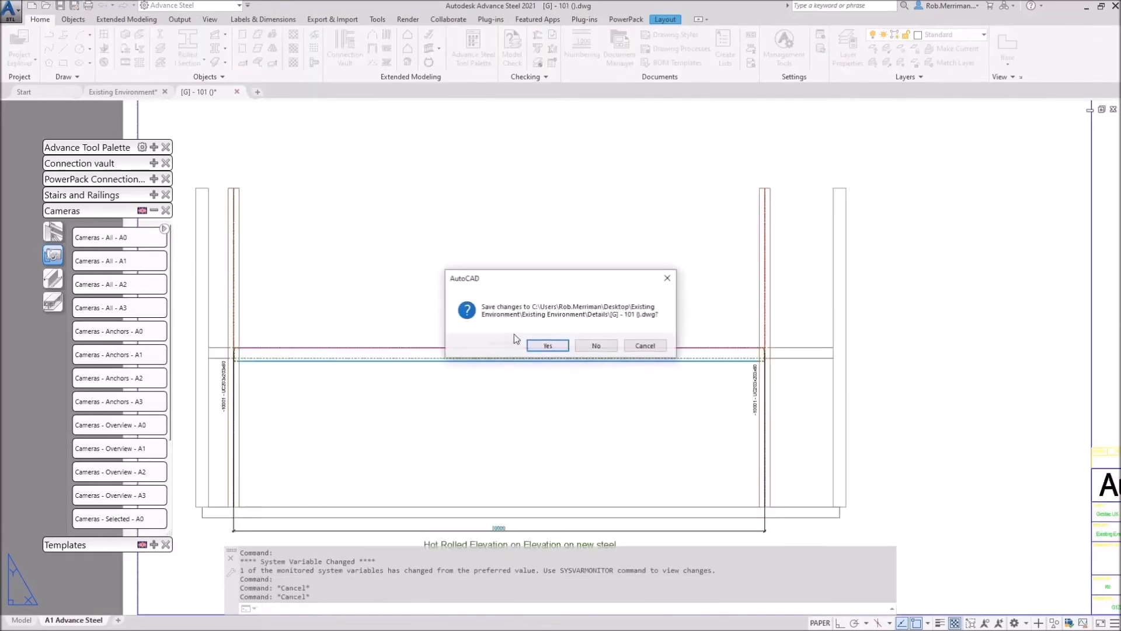
click(546, 346)
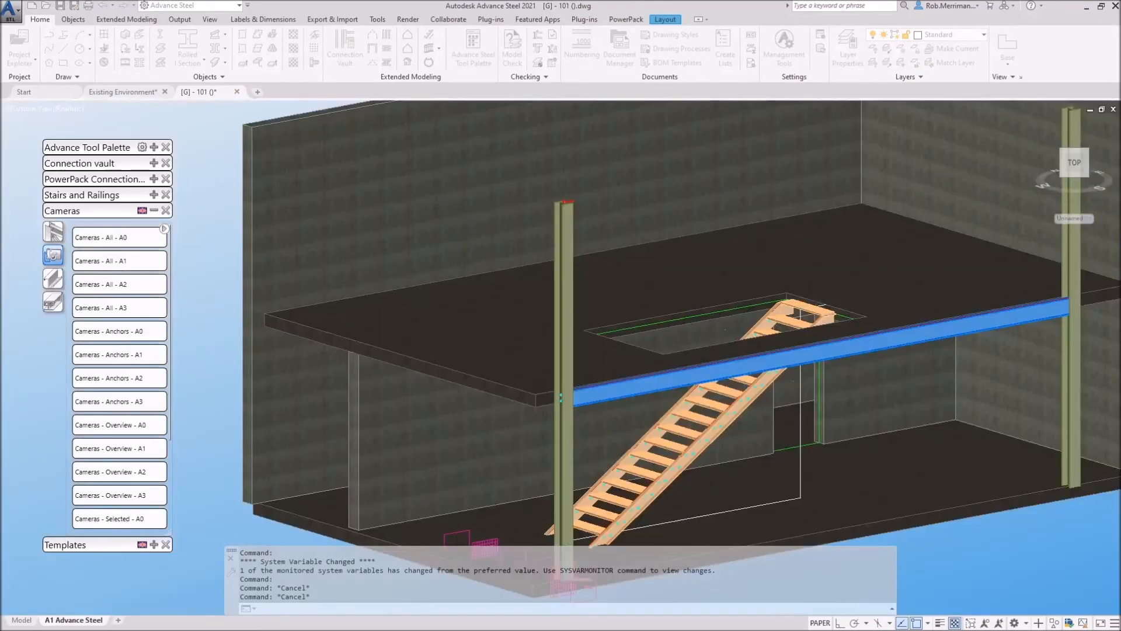
Add the up-to-date details [G] - 101, [G] - 102 and [G] - 103 to the batch plot in the Document Manager.
click(614, 49)
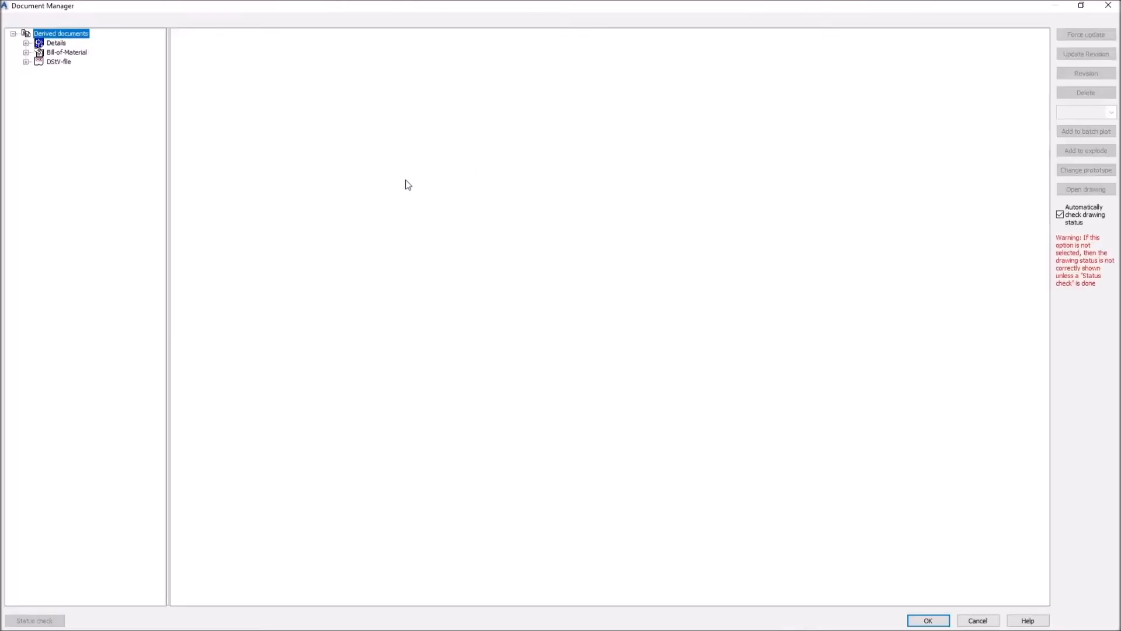
click(26, 42)
click(39, 52)
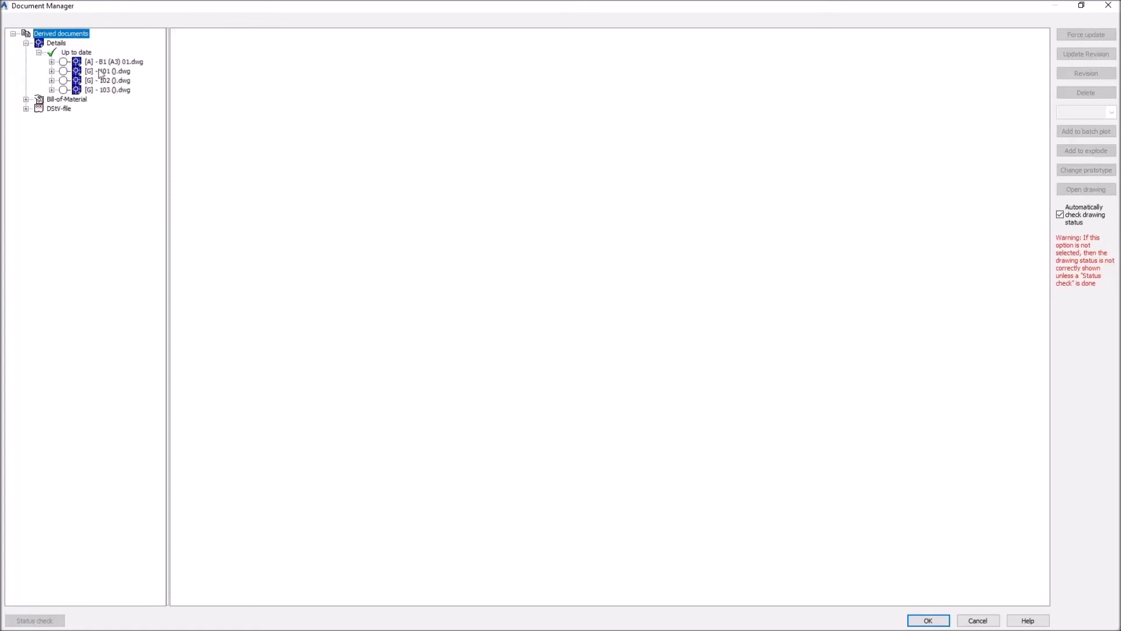
click(108, 70)
shift+click(108, 90)
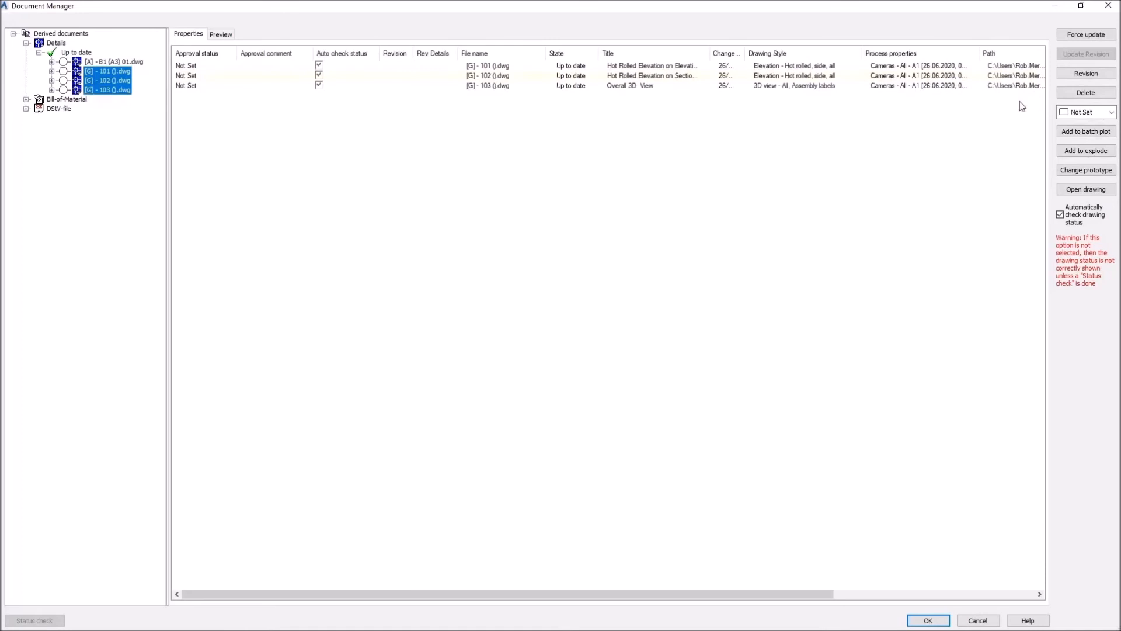
click(1079, 133)
click(49, 128)
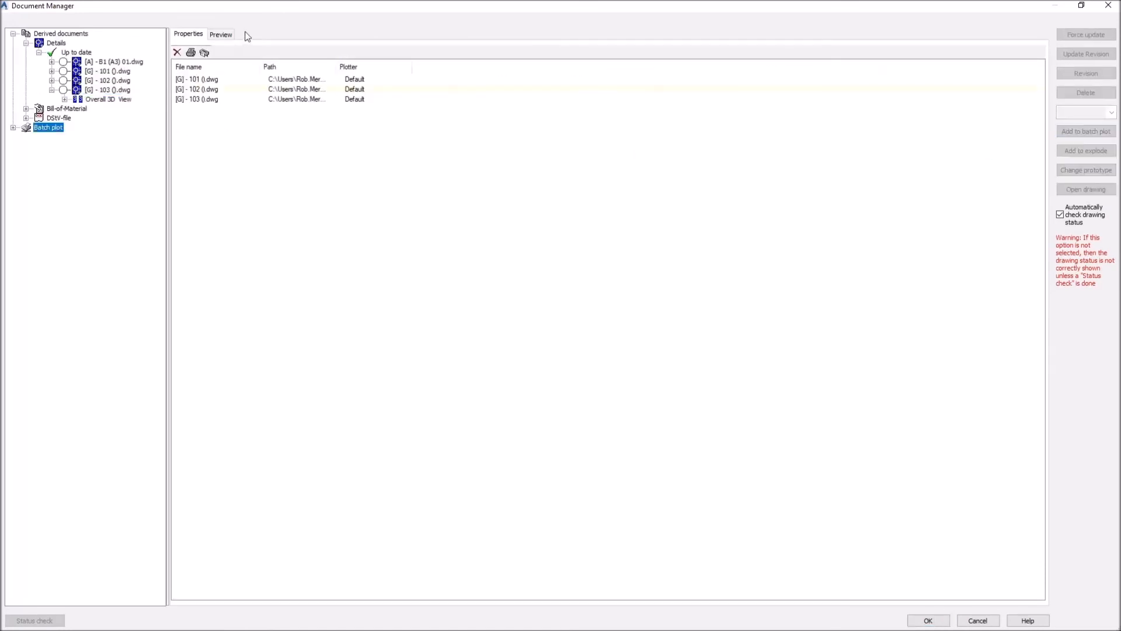
Set the batch plot device to PDF with the Multi-sheet file export type and plot the three drawings.
click(204, 53)
click(498, 245)
click(620, 377)
click(633, 378)
click(604, 396)
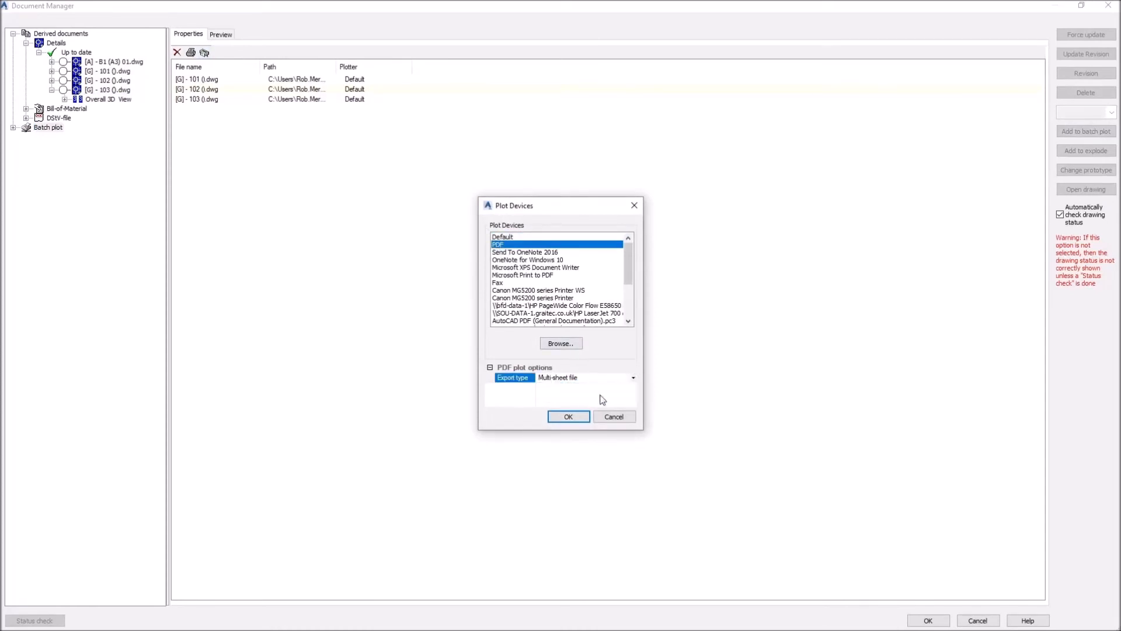
click(566, 417)
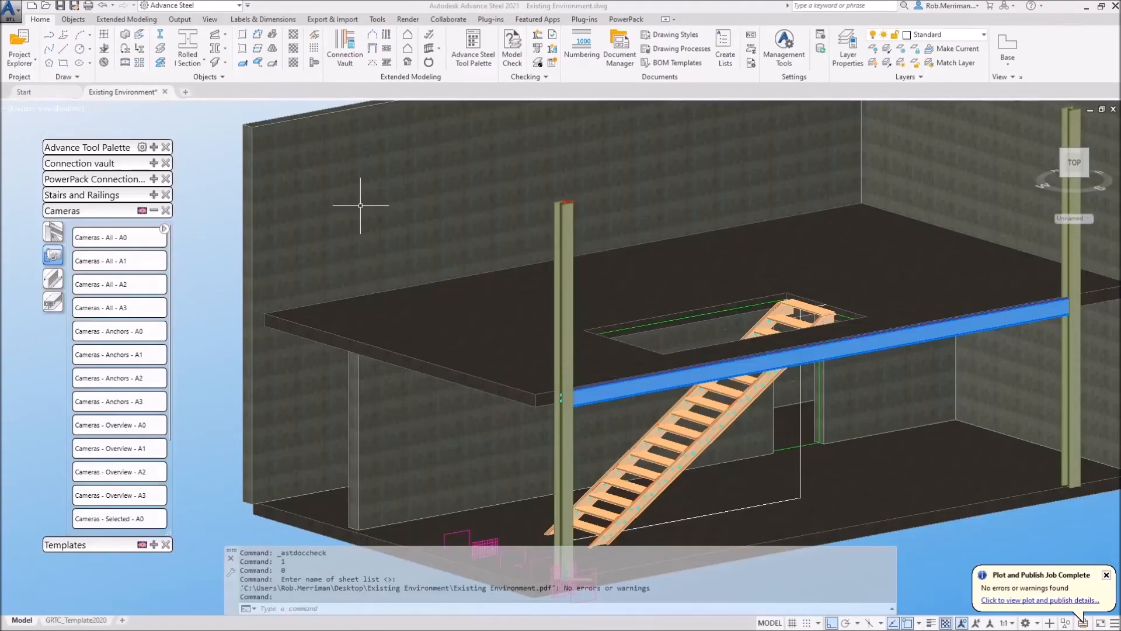
Open Existing Environment.pdf from the Existing Environment project folder in Adobe Acrobat Reader and go to the [G] - 103 sheet.
key(alt+Tab)
drag(336, 3, 397, 78)
double_click(344, 290)
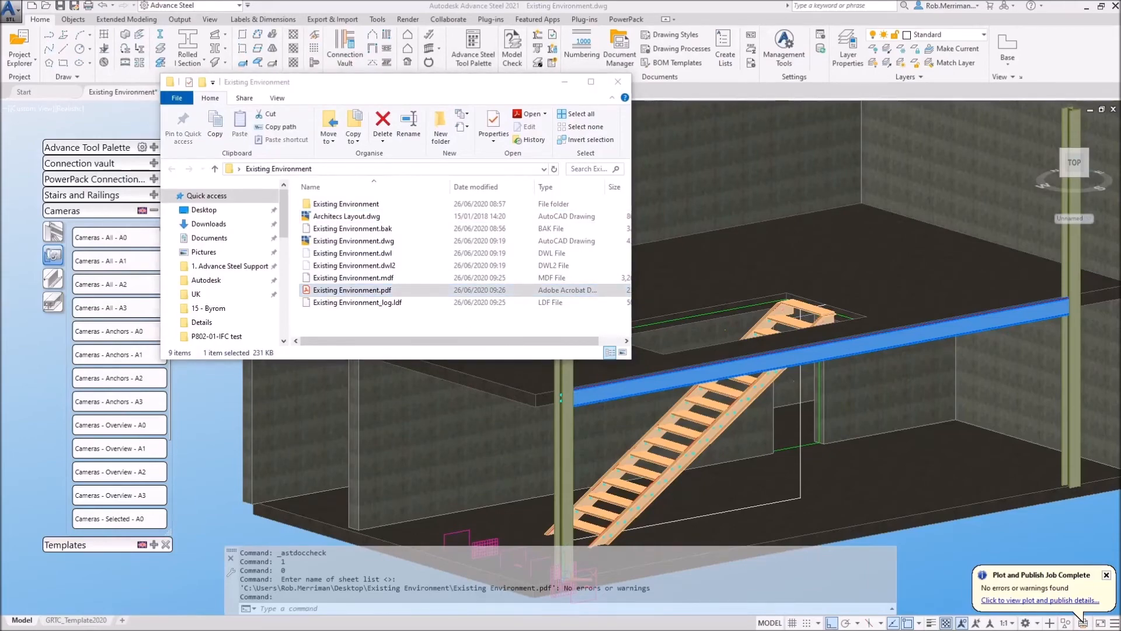
scroll(604, 298, down, 4)
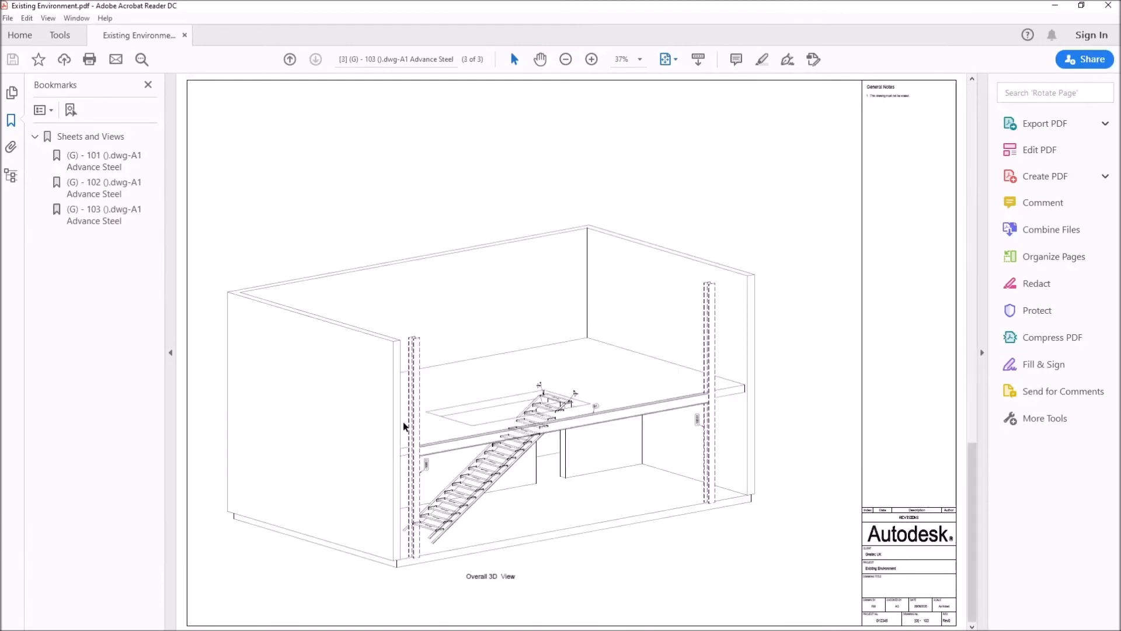
scroll(741, 330, up, 3)
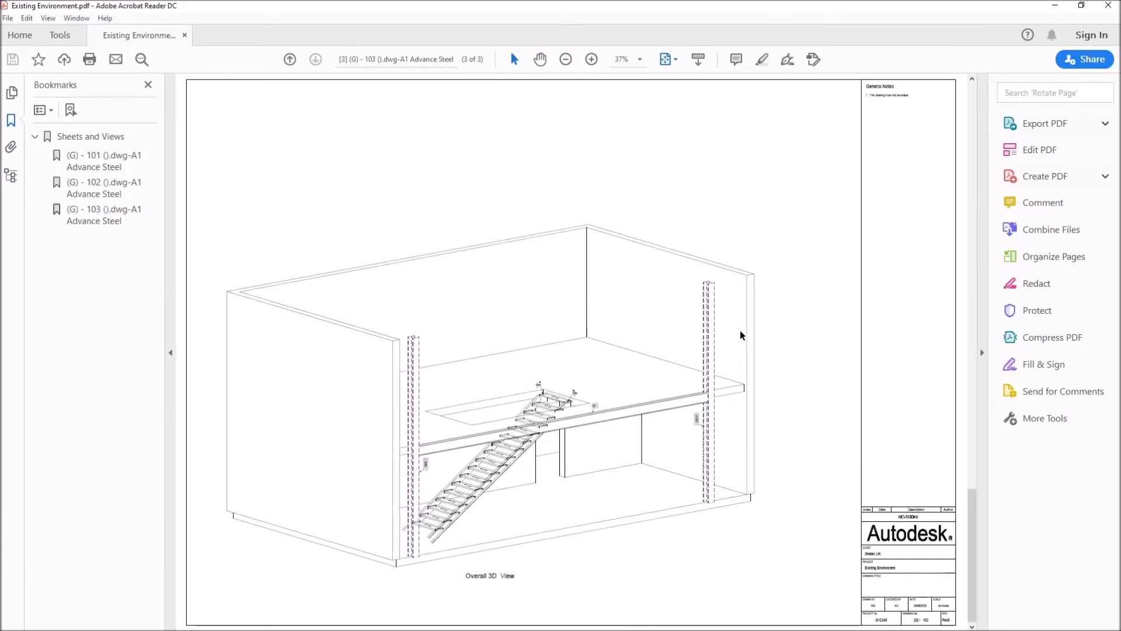
Examine the plotted colour, linetype and lineweight of the existing columns against the new steel in the Overall 3D View.
ctrl+scroll(722, 352, up, 3)
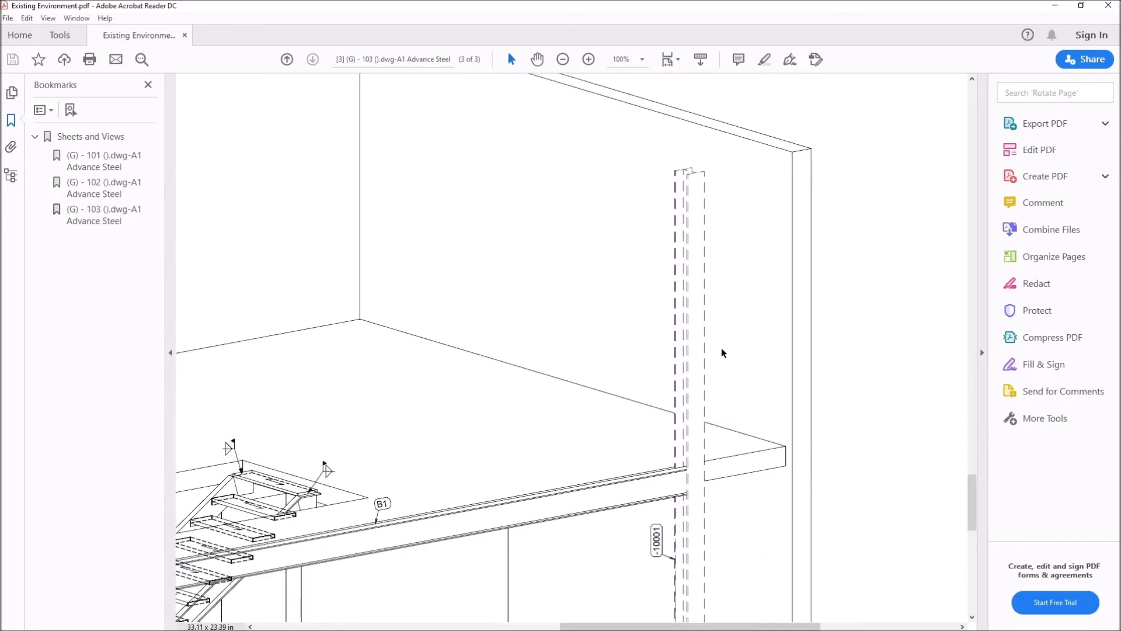
ctrl+scroll(706, 164, up, 2)
ctrl+scroll(657, 213, up, 2)
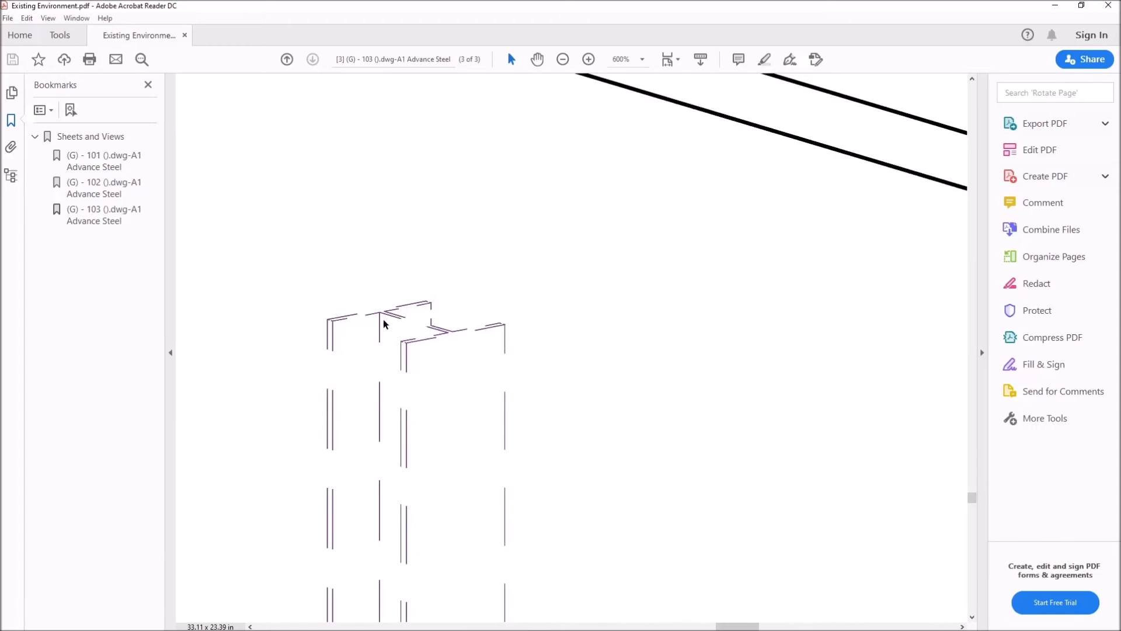
ctrl+scroll(605, 288, down, 5)
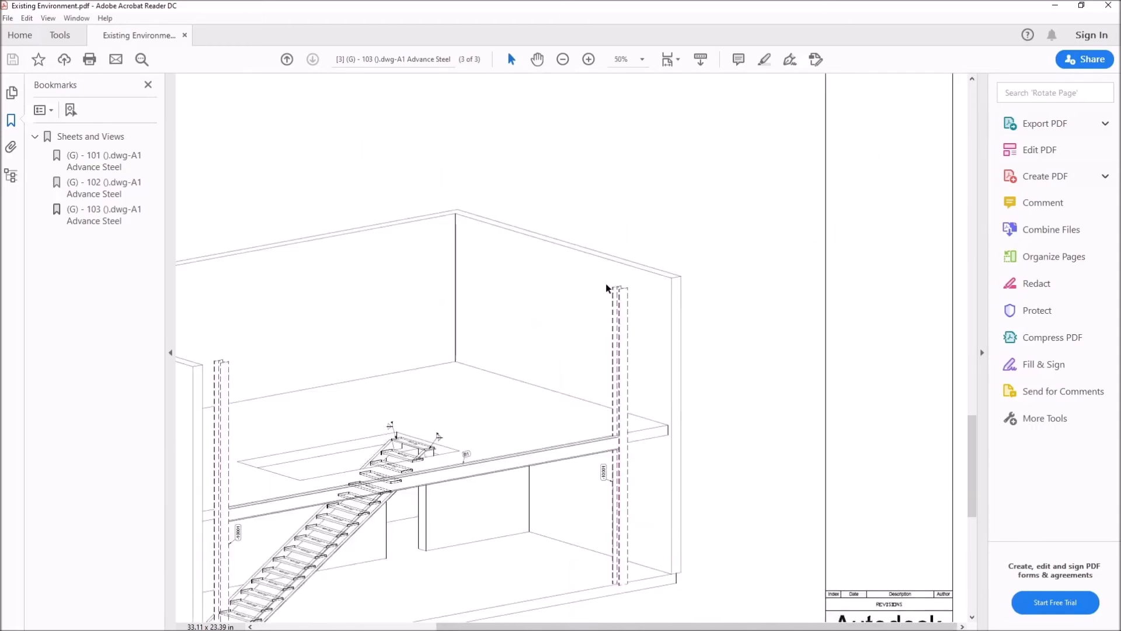
ctrl+scroll(461, 390, up, 4)
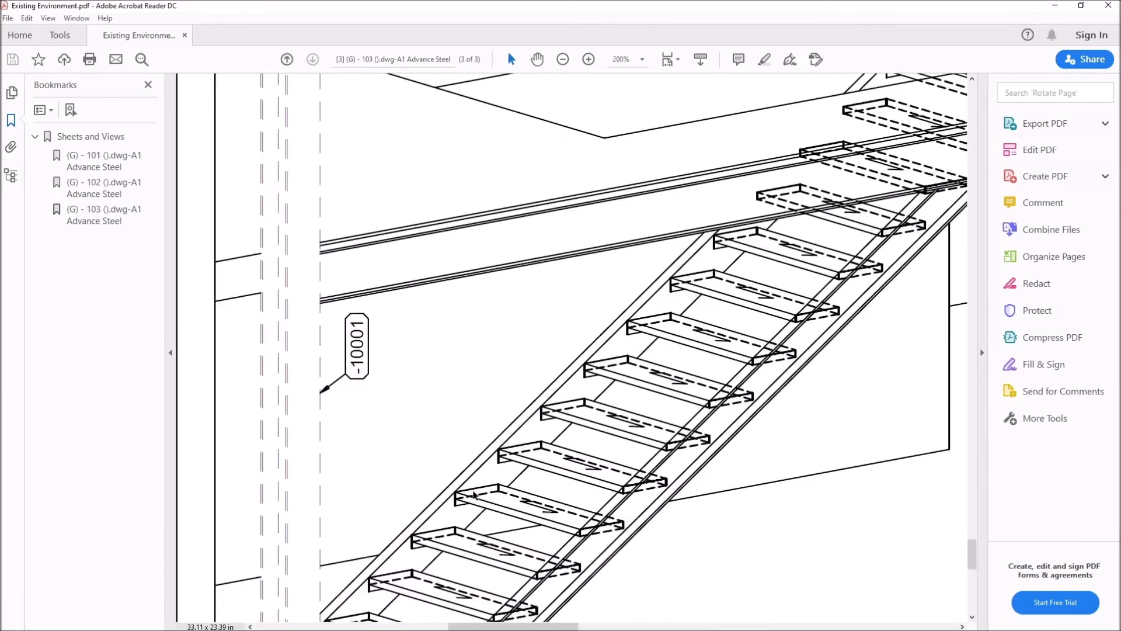
ctrl+scroll(475, 495, down, 3)
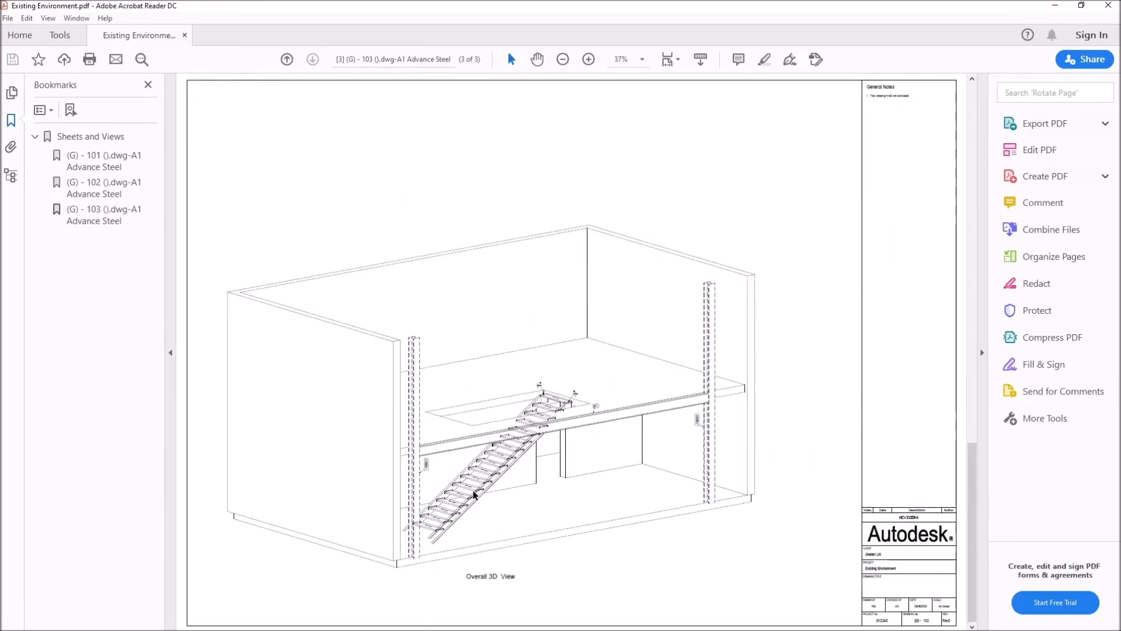
Examine the existing columns' plotted lines on the [G] - 101 elevation, and return to the Advance Steel model with the project folder closed.
scroll(474, 495, up, 5)
scroll(474, 495, up, 6)
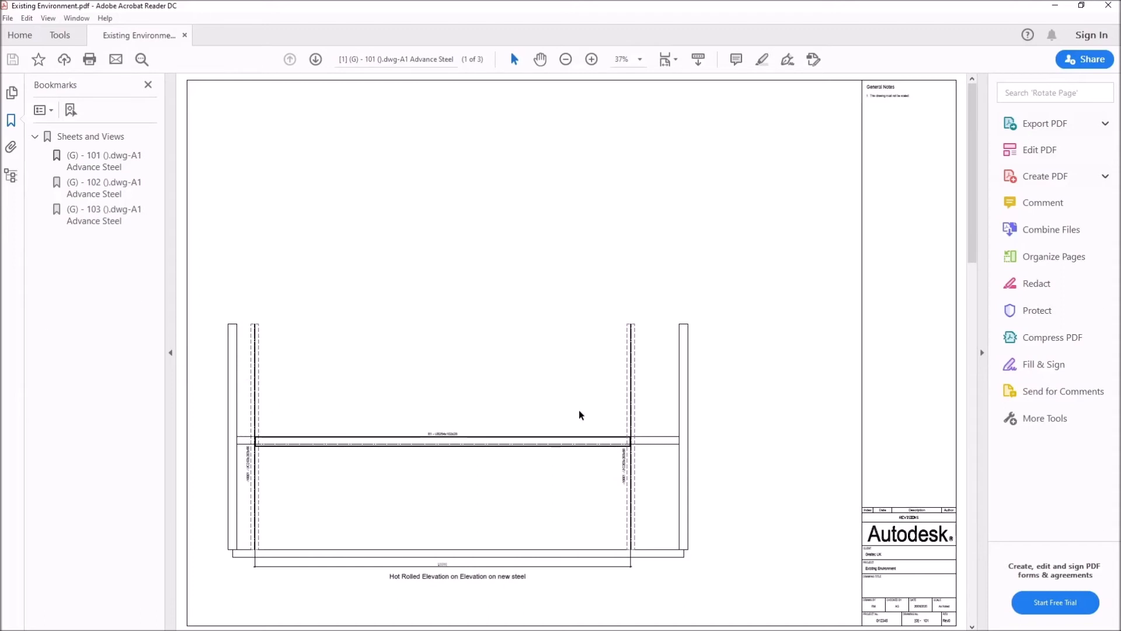
ctrl+scroll(669, 368, up, 4)
ctrl+scroll(604, 289, up, 3)
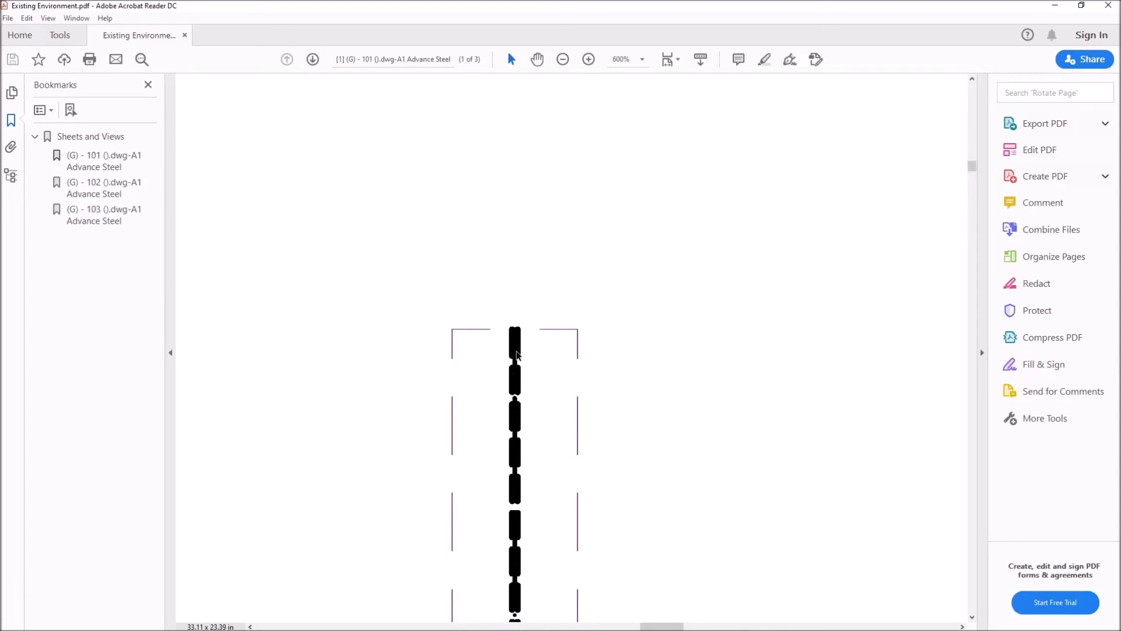
ctrl+scroll(517, 355, down, 4)
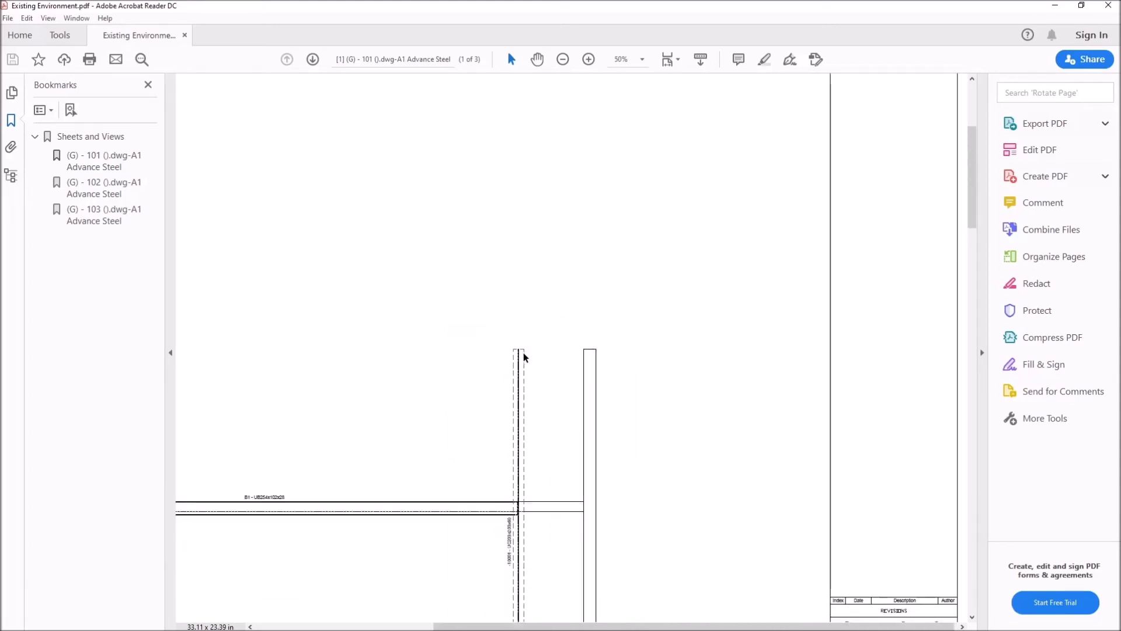
ctrl+scroll(523, 360, down, 2)
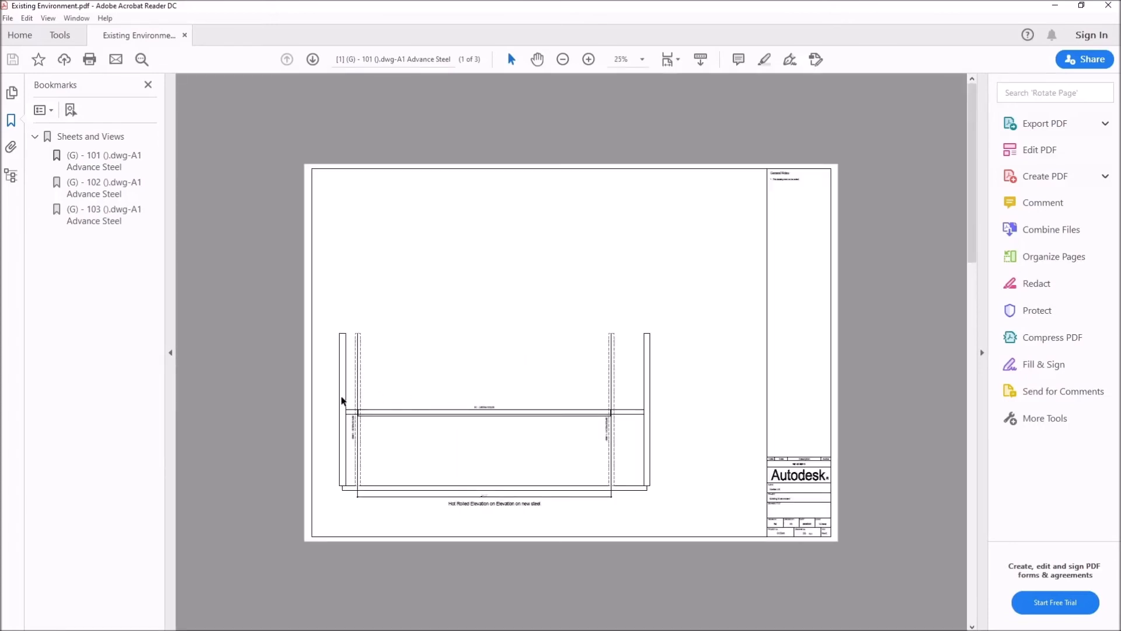
ctrl+scroll(345, 400, up, 4)
ctrl+scroll(357, 401, down, 2)
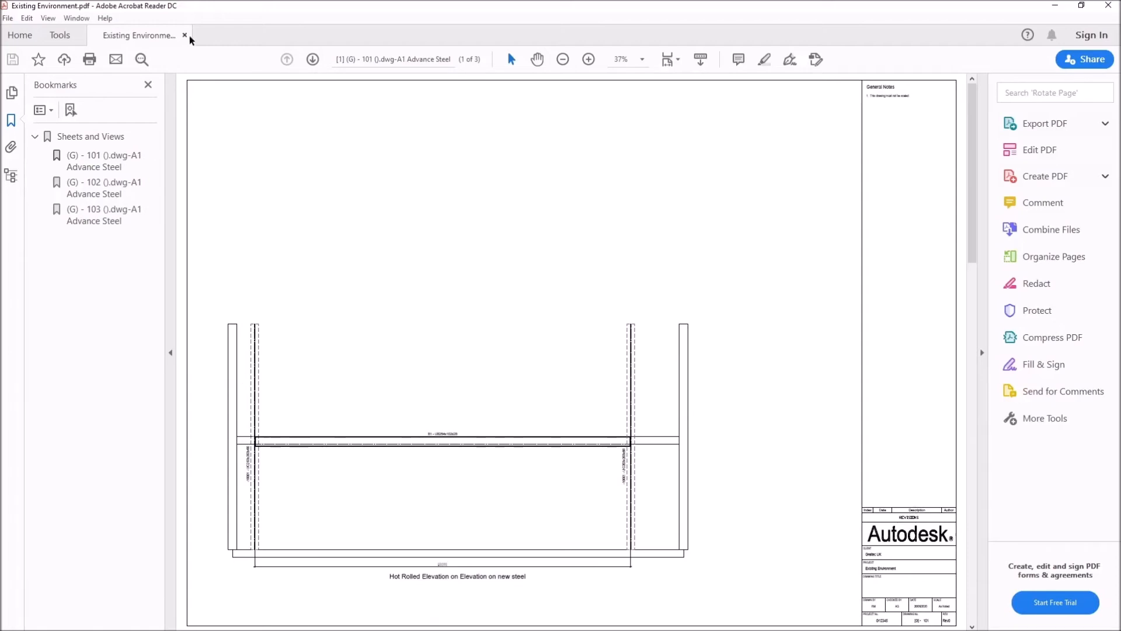
click(1055, 6)
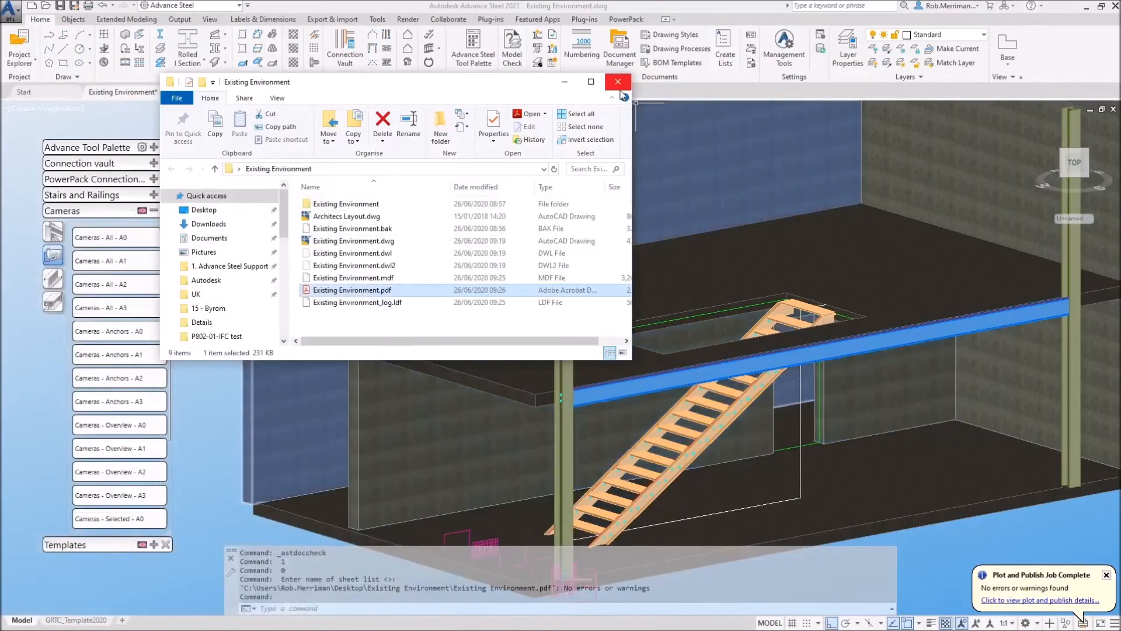
click(617, 84)
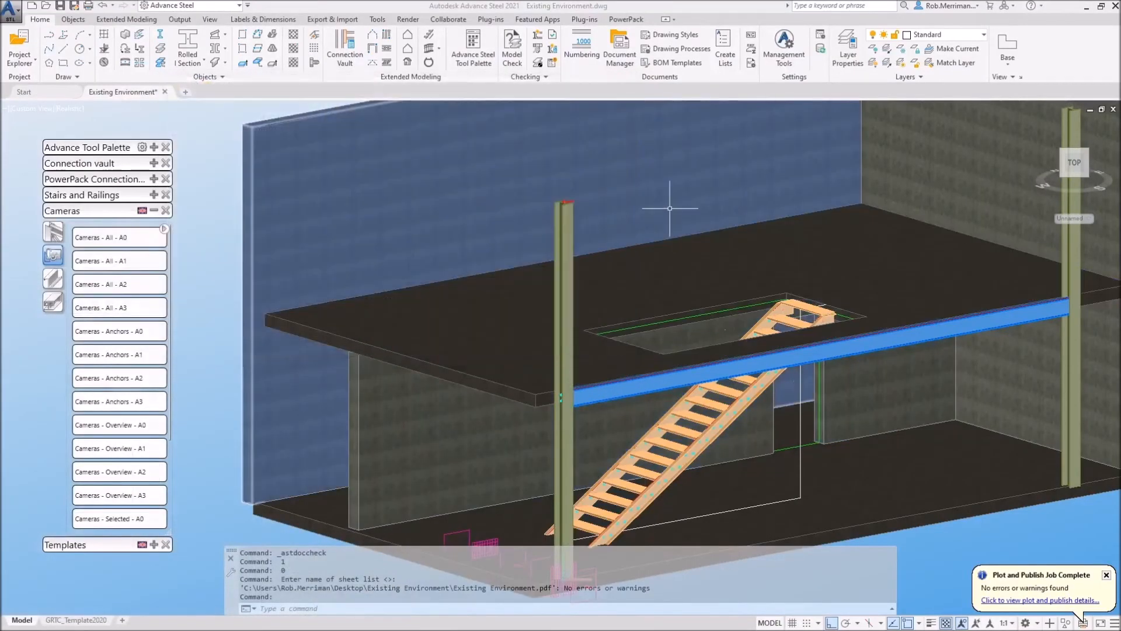
Set the Overall 3D camera's detail style to RM 3D view - All, Assembly labels.
scroll(654, 233, down, 3)
scroll(995, 374, up, 5)
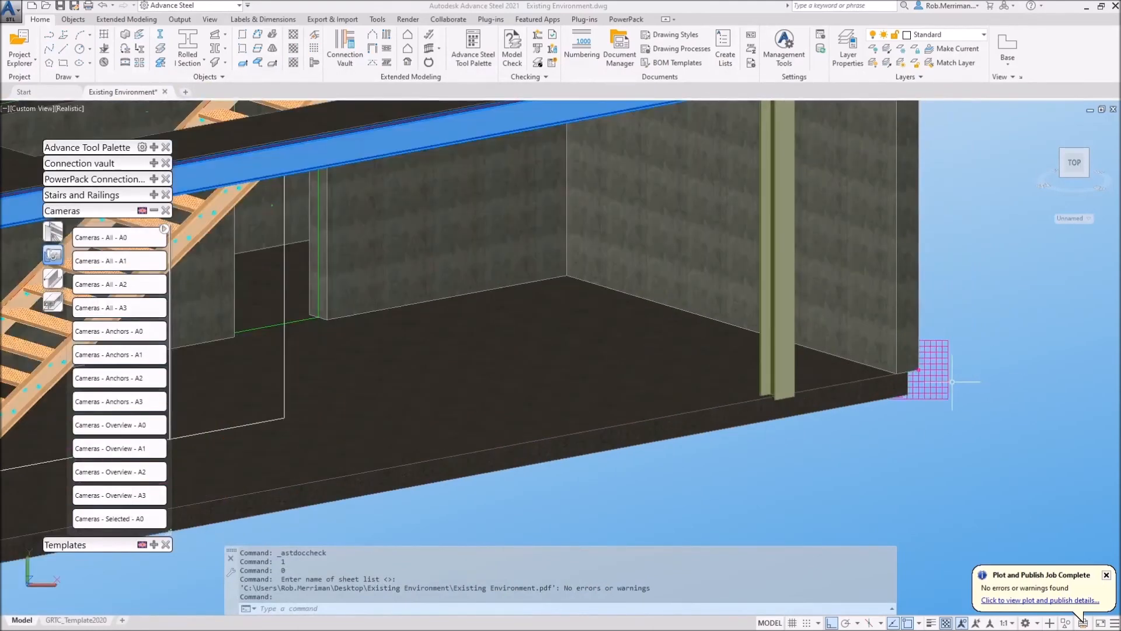
click(934, 369)
double_click(949, 382)
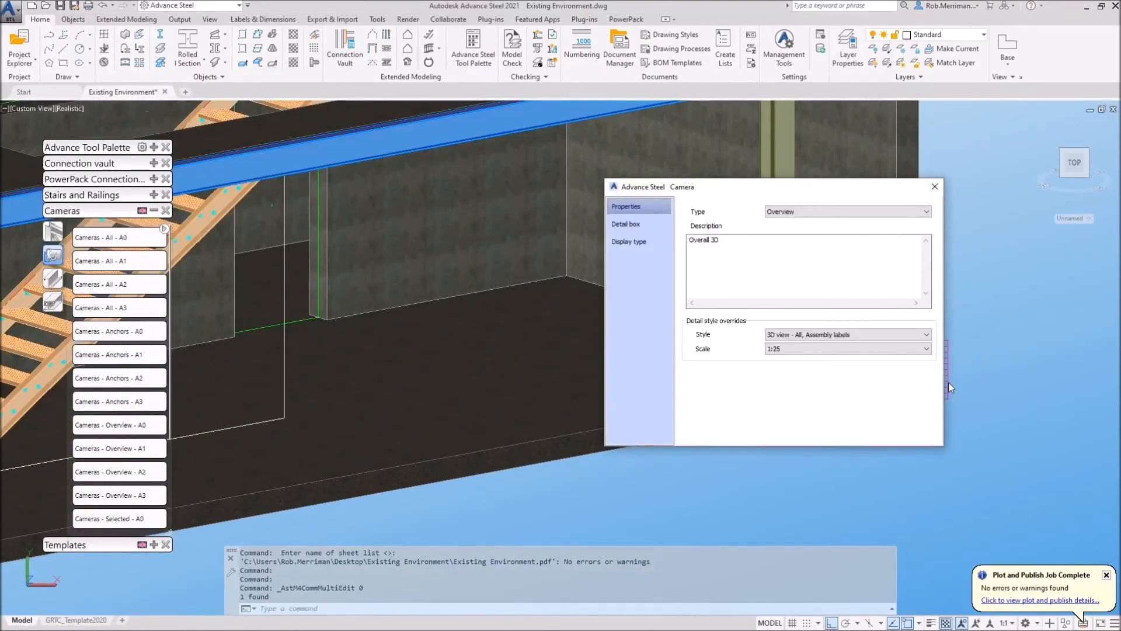
click(863, 336)
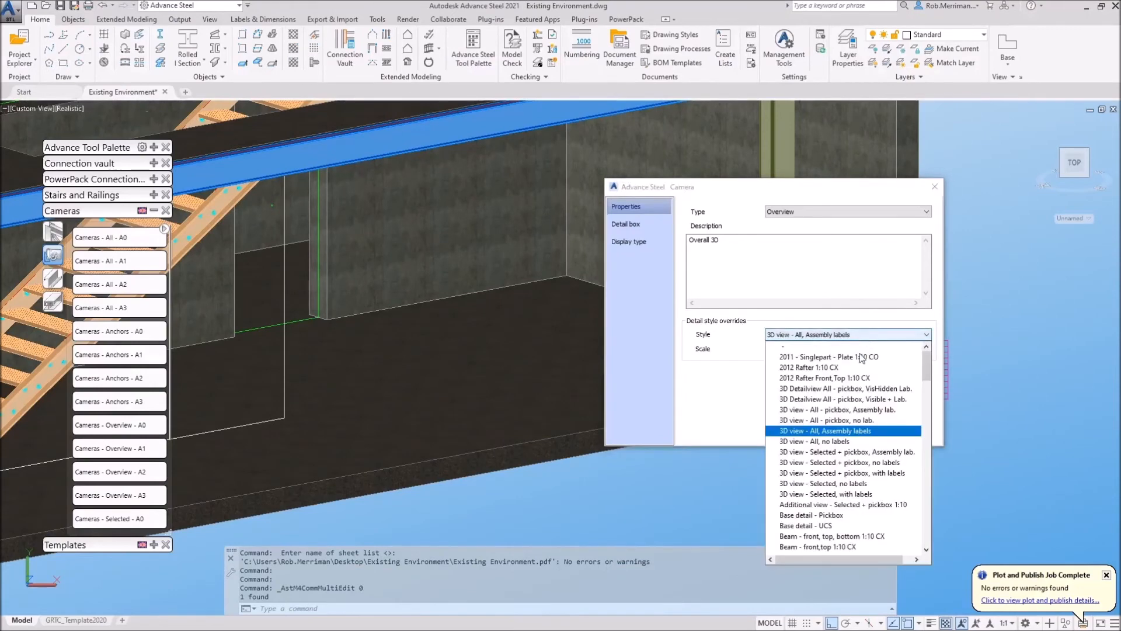
scroll(862, 357, down, 20)
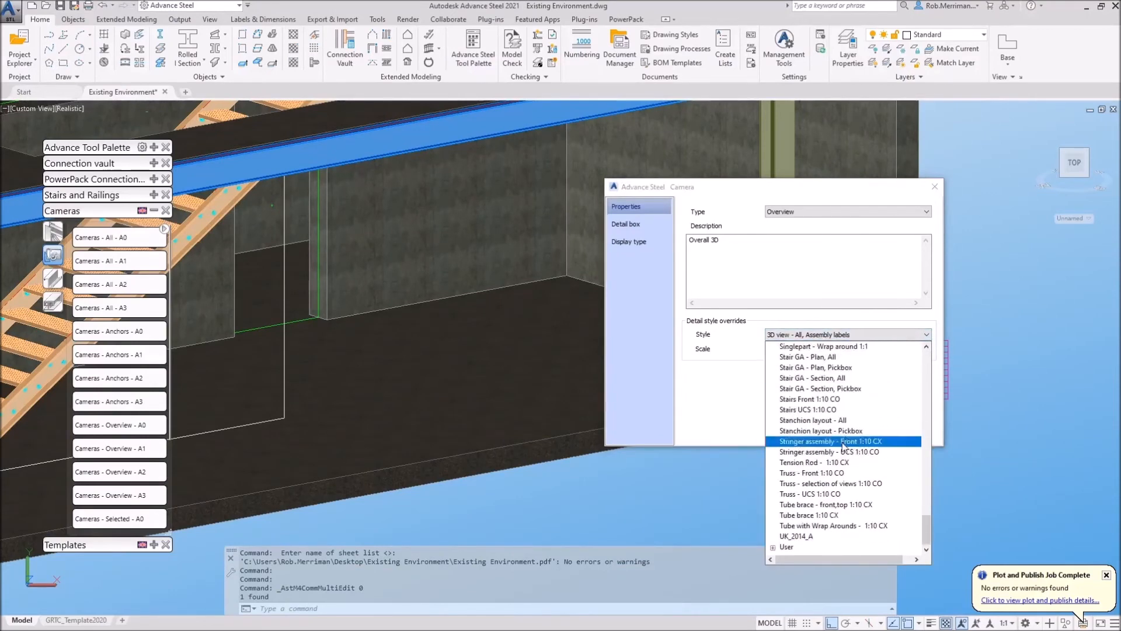
scroll(846, 461, up, 10)
scroll(847, 461, down, 4)
scroll(847, 461, down, 15)
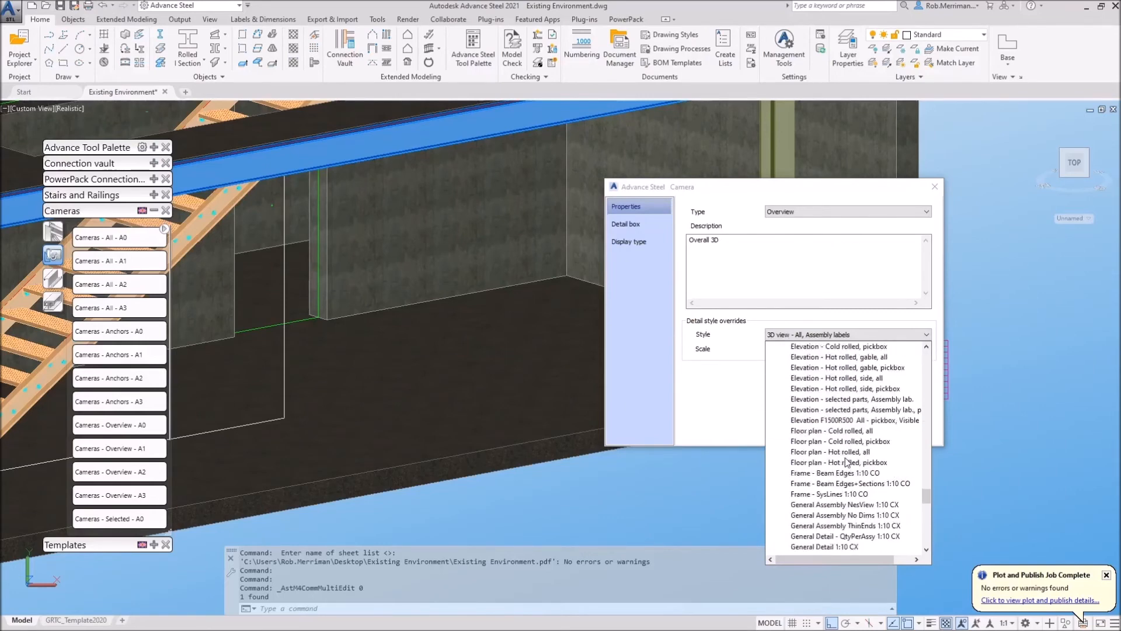
scroll(847, 462, down, 3)
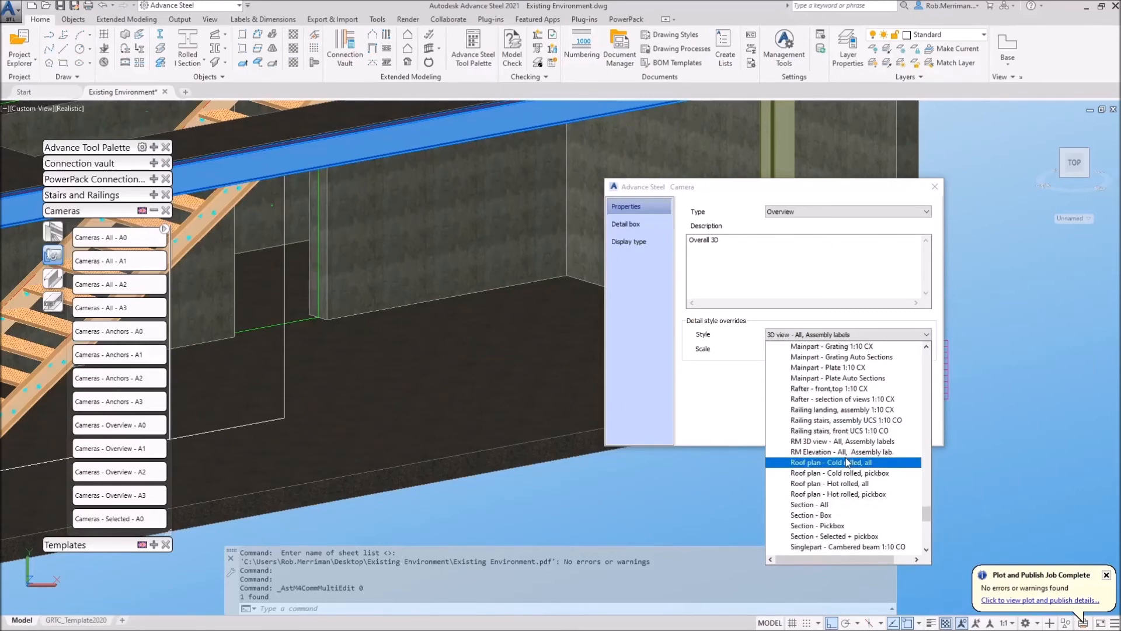
click(805, 442)
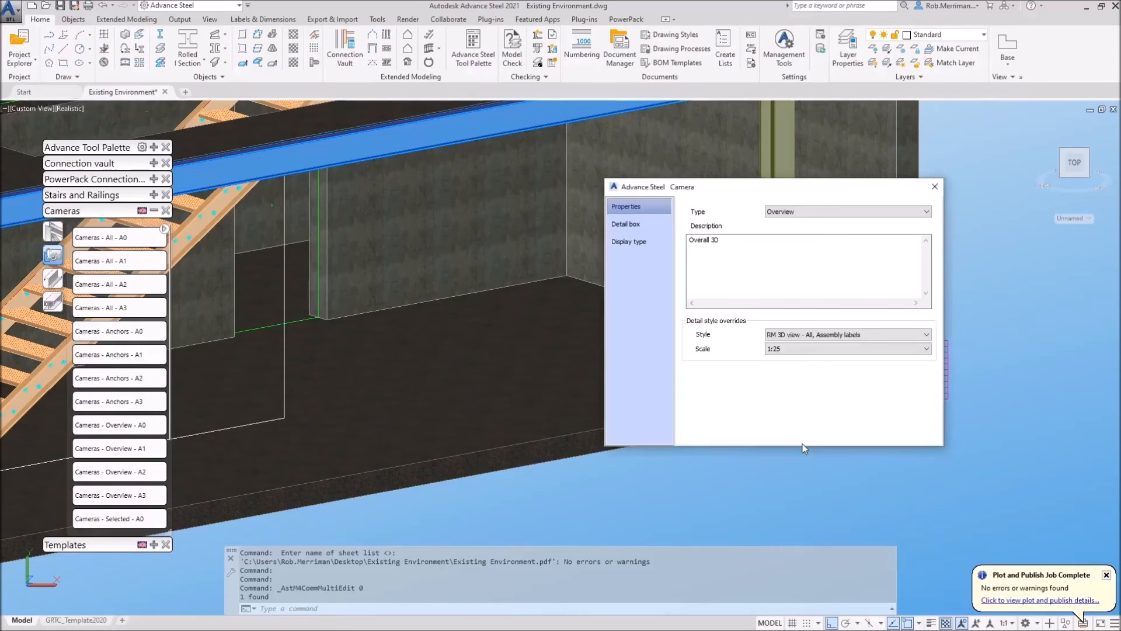
click(935, 187)
Set the detail style of the Elevation on new steel camera to RM Elevation - All, Assembly lab.
scroll(530, 444, up, 4)
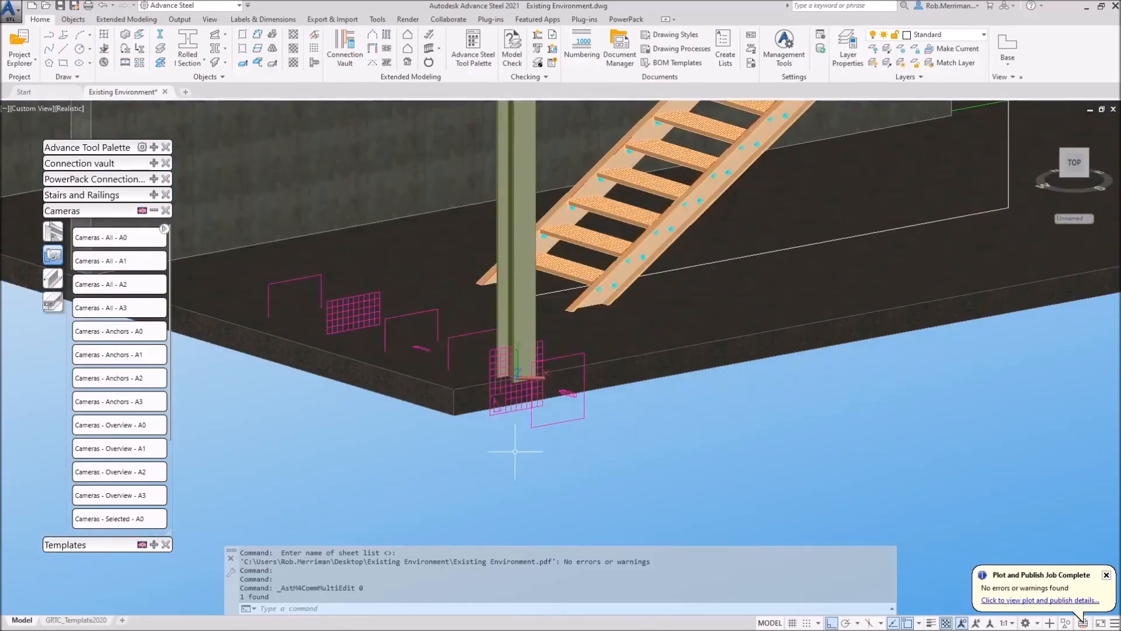
double_click(529, 409)
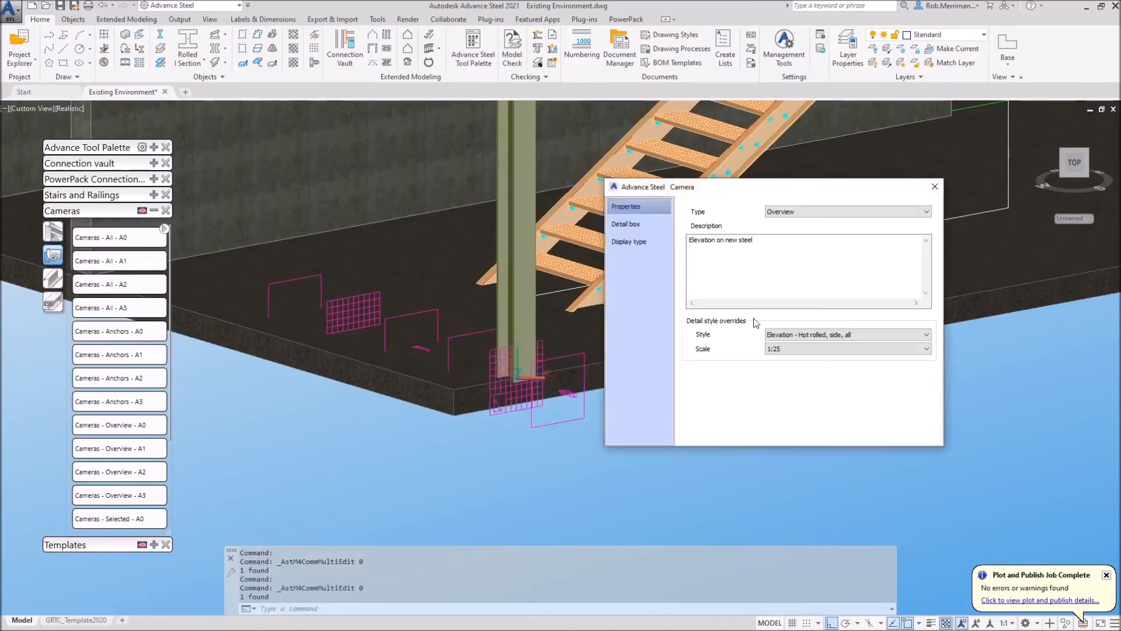
click(847, 334)
scroll(823, 484, down, 8)
scroll(829, 479, up, 6)
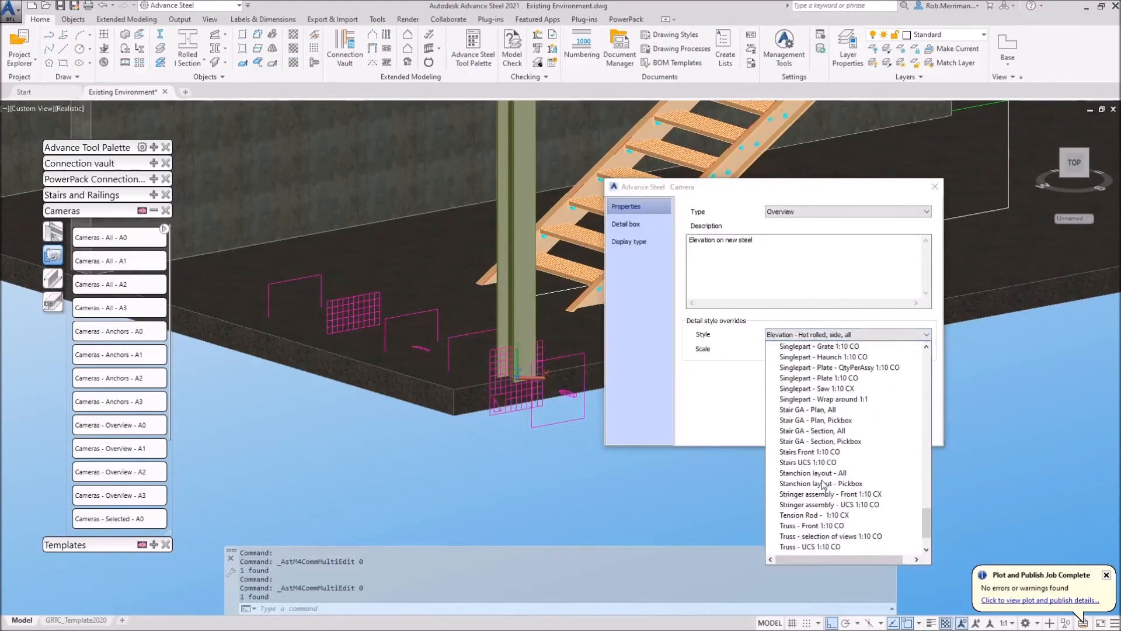
scroll(843, 466, down, 6)
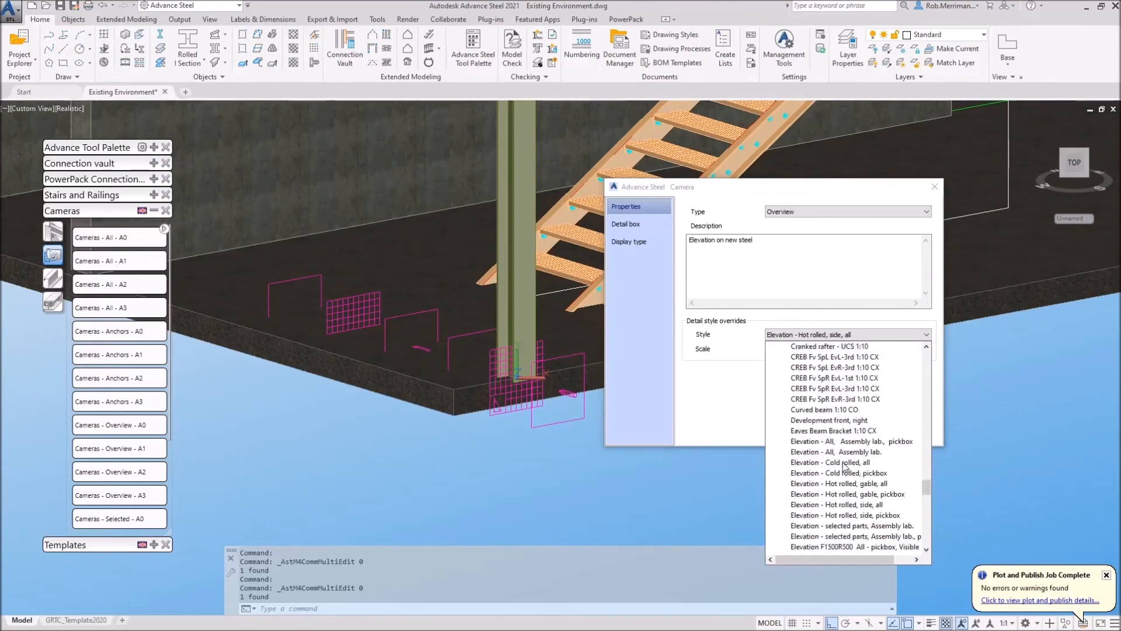
scroll(843, 465, down, 5)
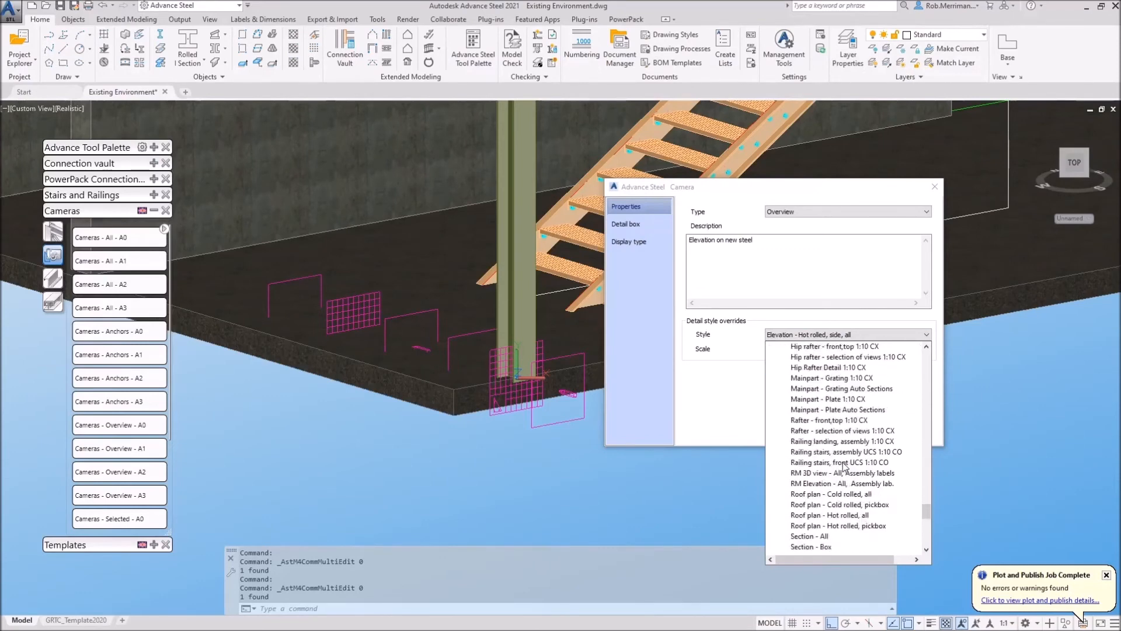
click(844, 482)
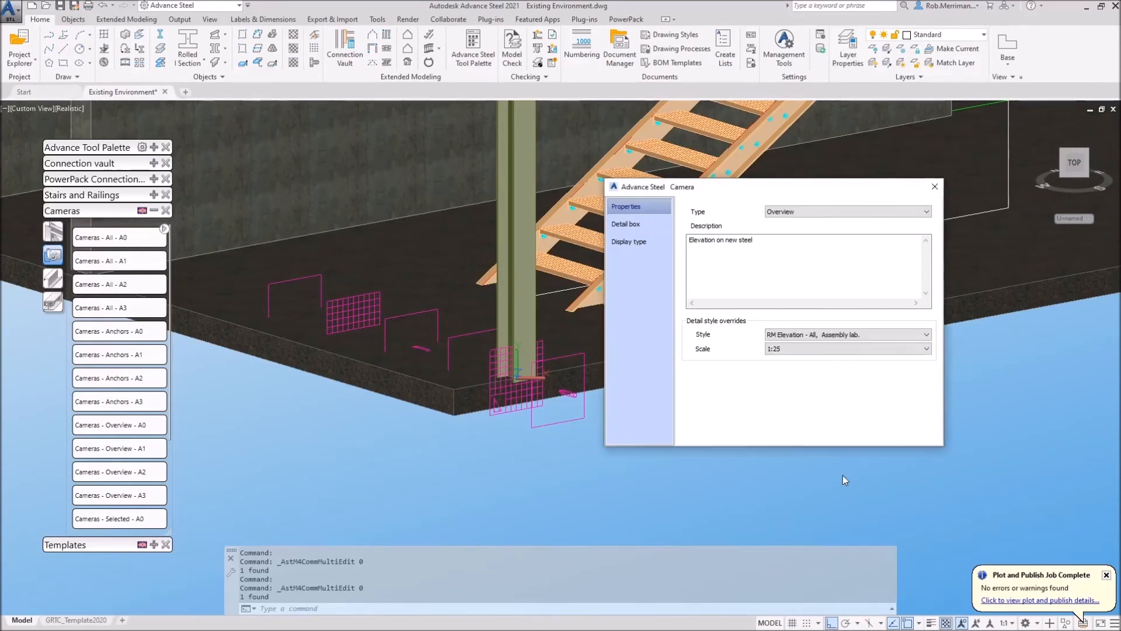
click(934, 186)
Set the detail style of the Section on Staircase camera to RM Elevation - All, Assembly lab.
double_click(342, 306)
click(811, 336)
scroll(835, 538, down, 15)
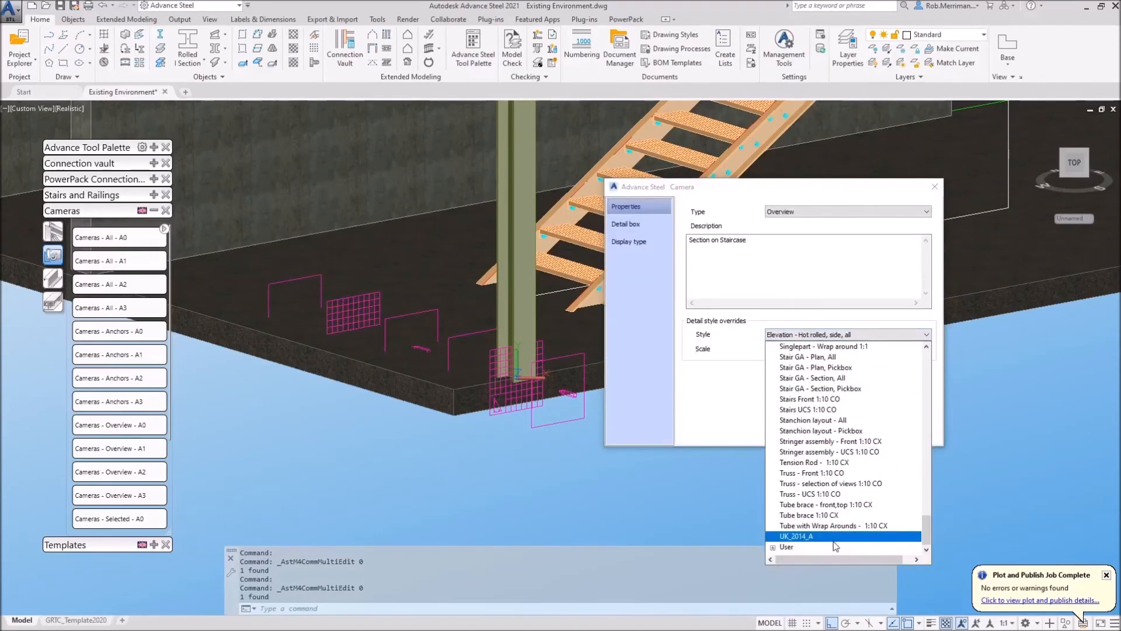
scroll(851, 445, up, 15)
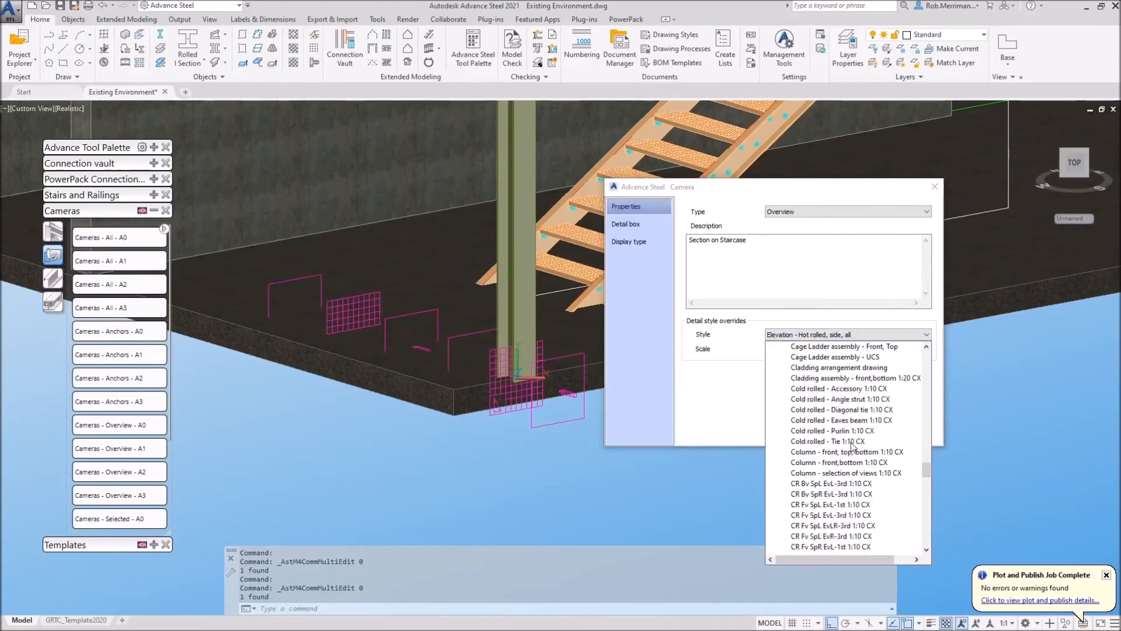
scroll(852, 445, down, 10)
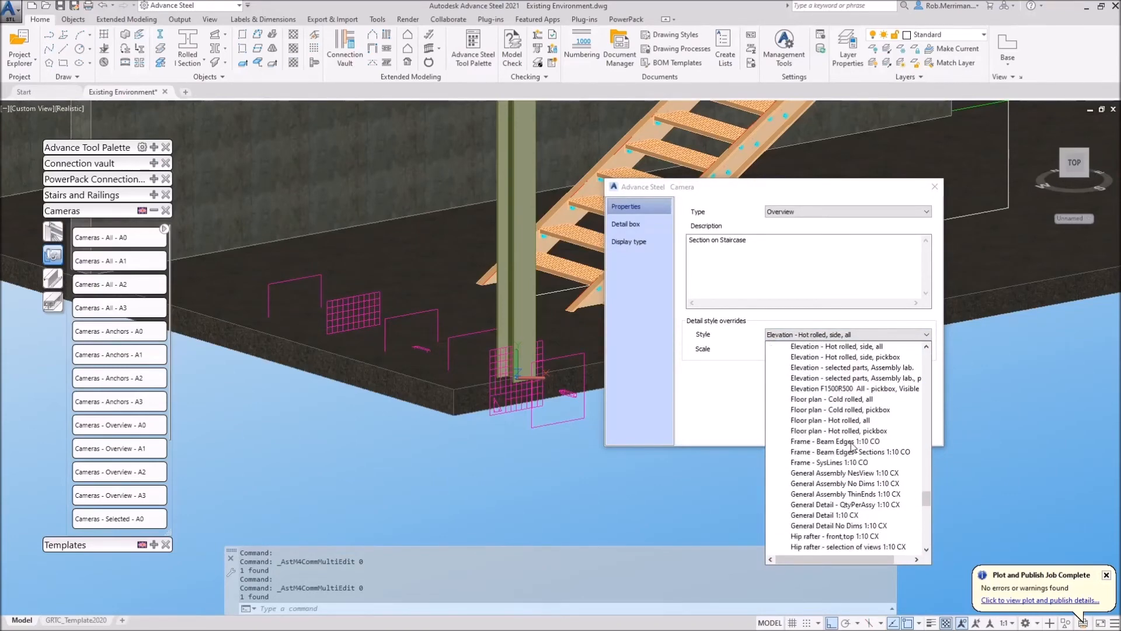
scroll(852, 447, down, 3)
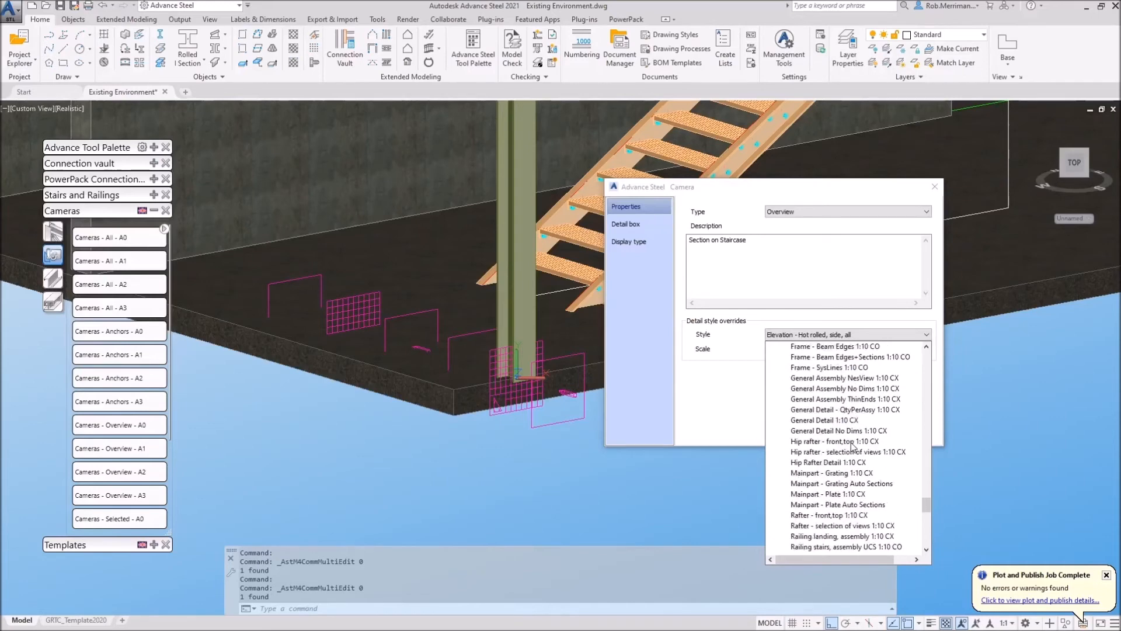
scroll(853, 445, down, 9)
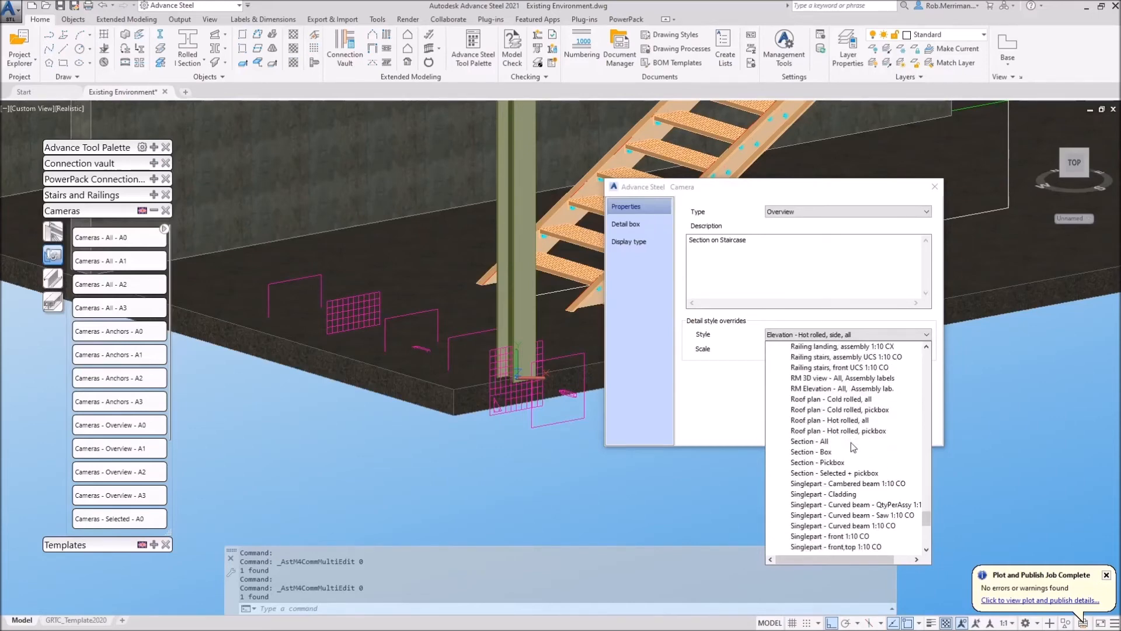
click(839, 357)
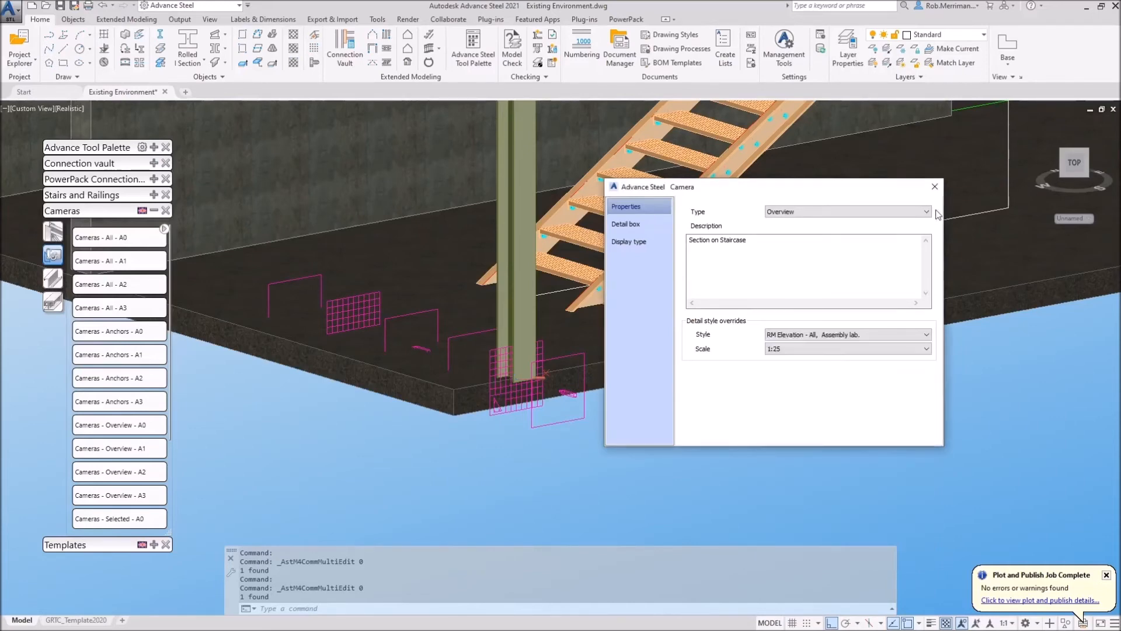
click(934, 186)
Generate new A1 drawings from all cameras and open [G] - 104, [G] - 105 and [G] - 106 from the Document Manager.
click(119, 238)
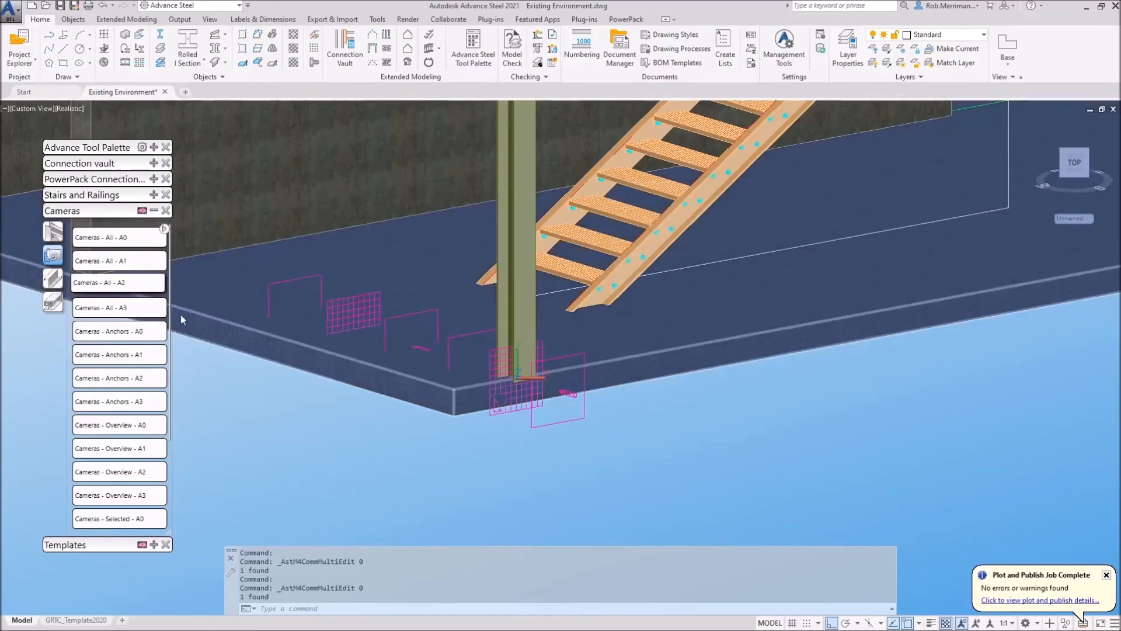
click(67, 320)
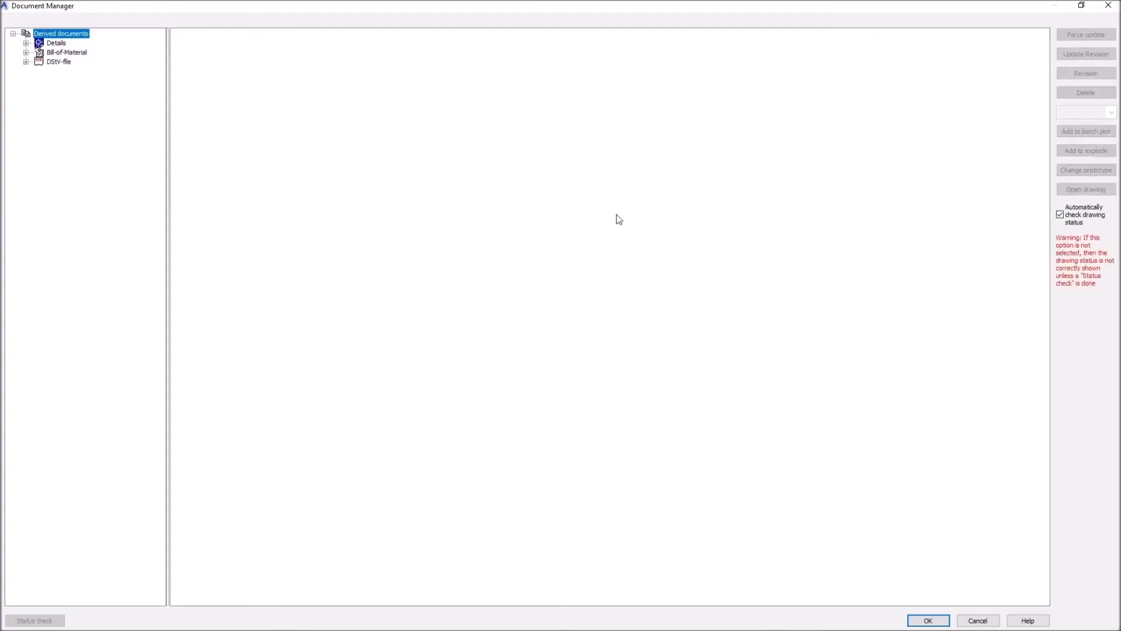
click(25, 43)
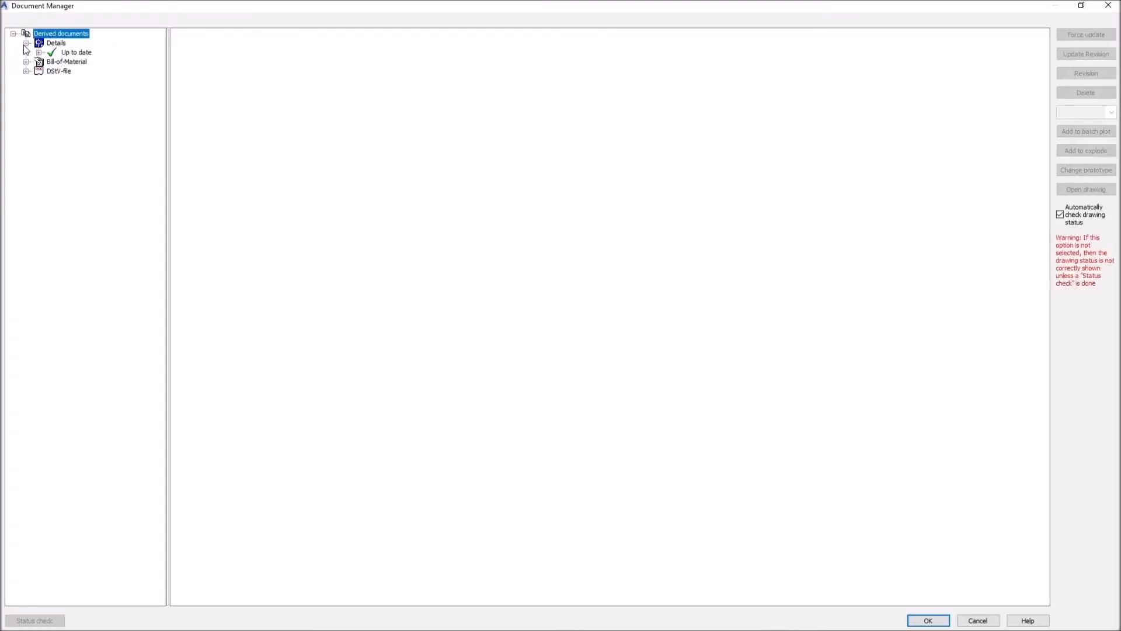
click(39, 53)
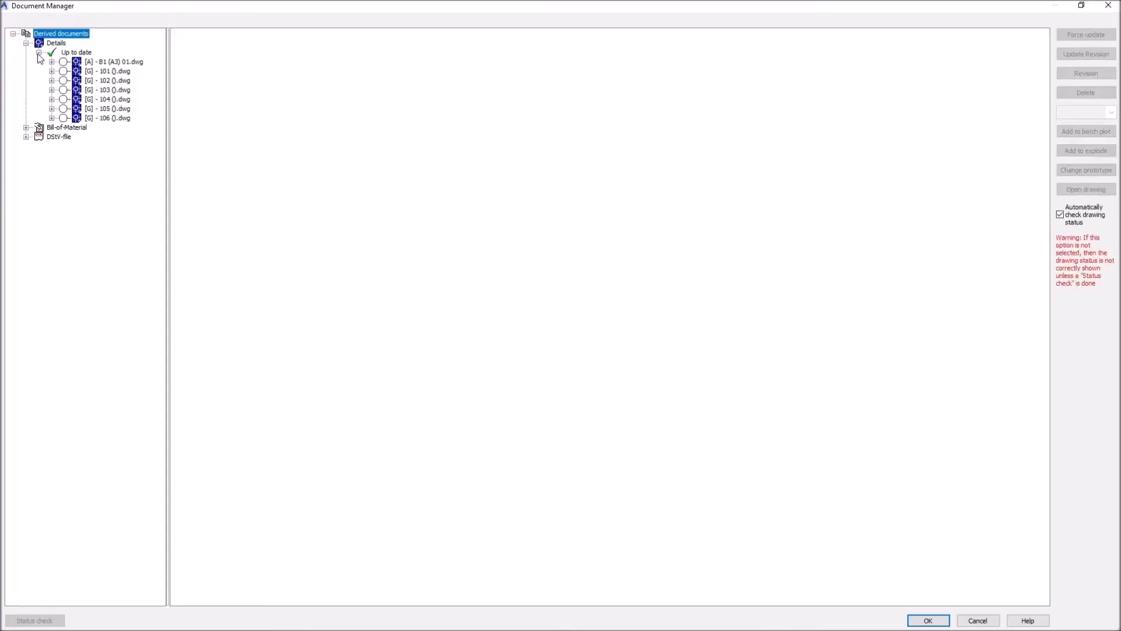
click(114, 99)
shift+click(114, 118)
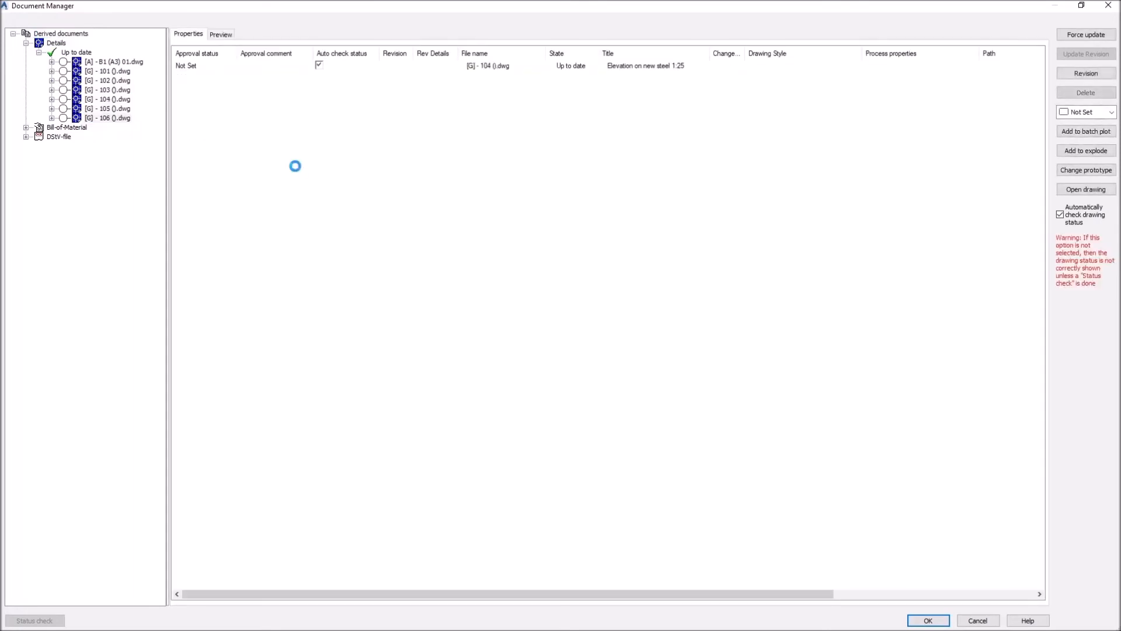
click(1079, 190)
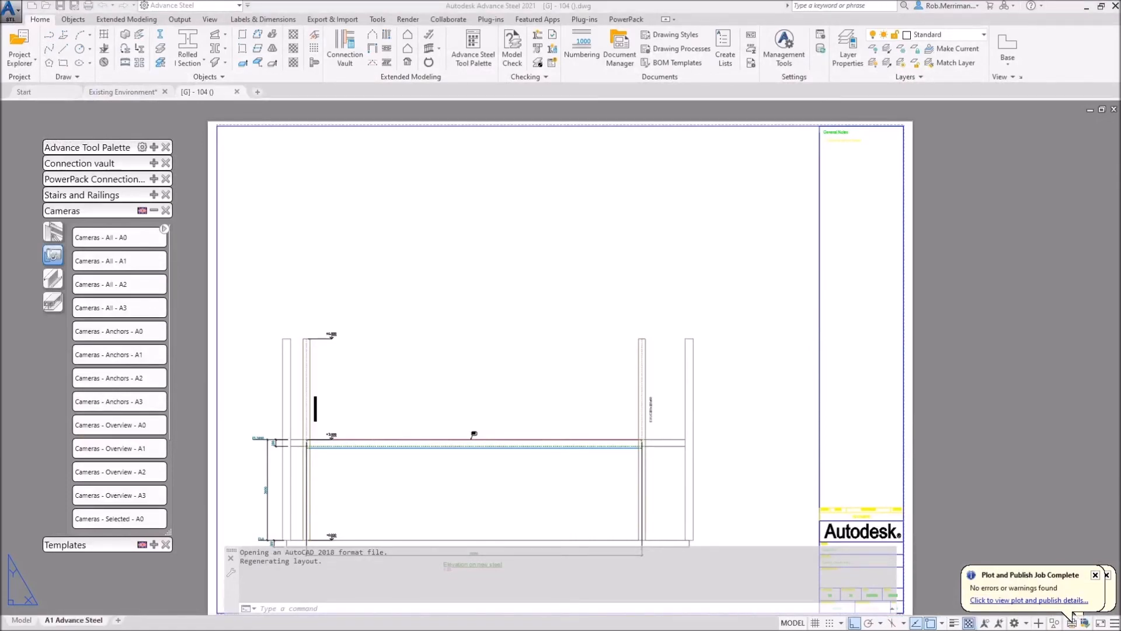
click(150, 446)
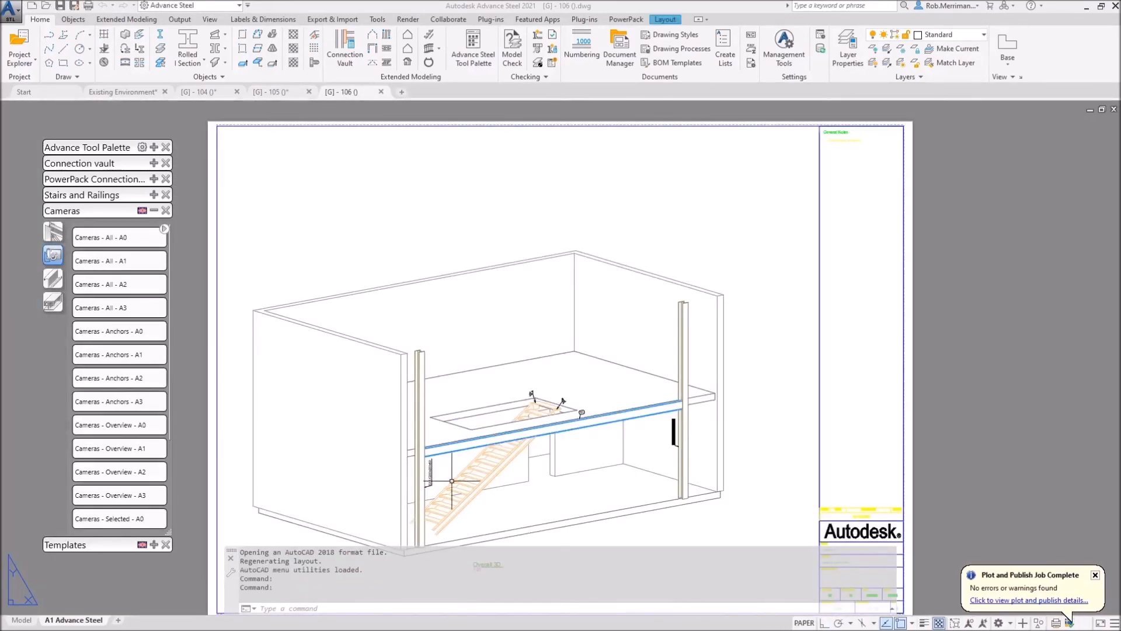
Examine the section-size labels on both existing columns in the Overall 3D view of [G] - 106.
scroll(780, 448, up, 5)
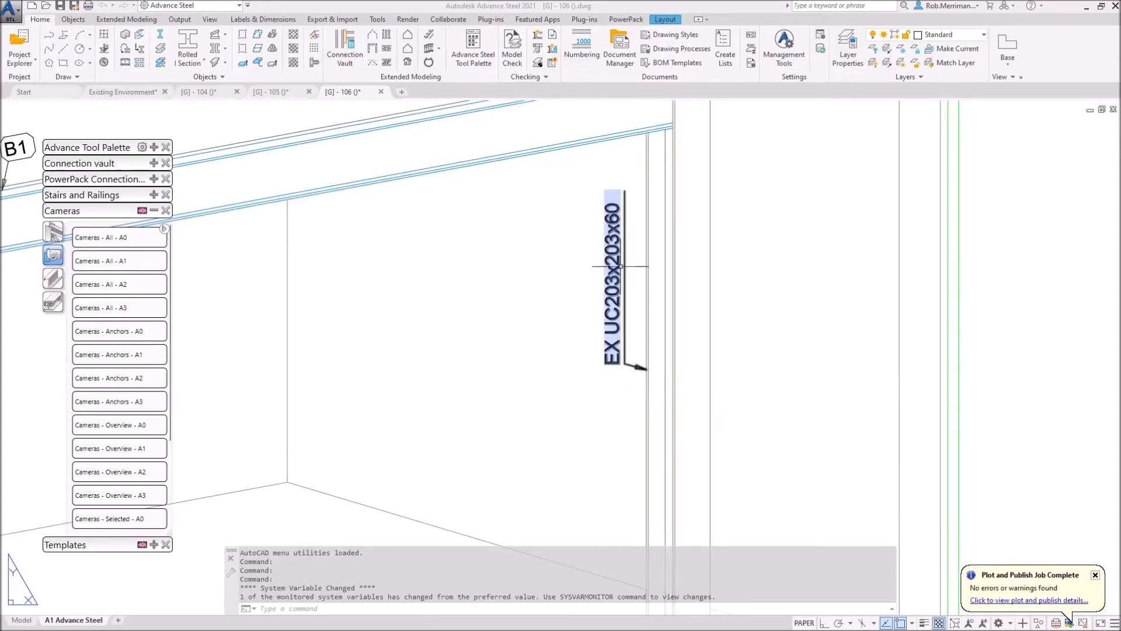
scroll(788, 362, down, 3)
scroll(325, 431, up, 3)
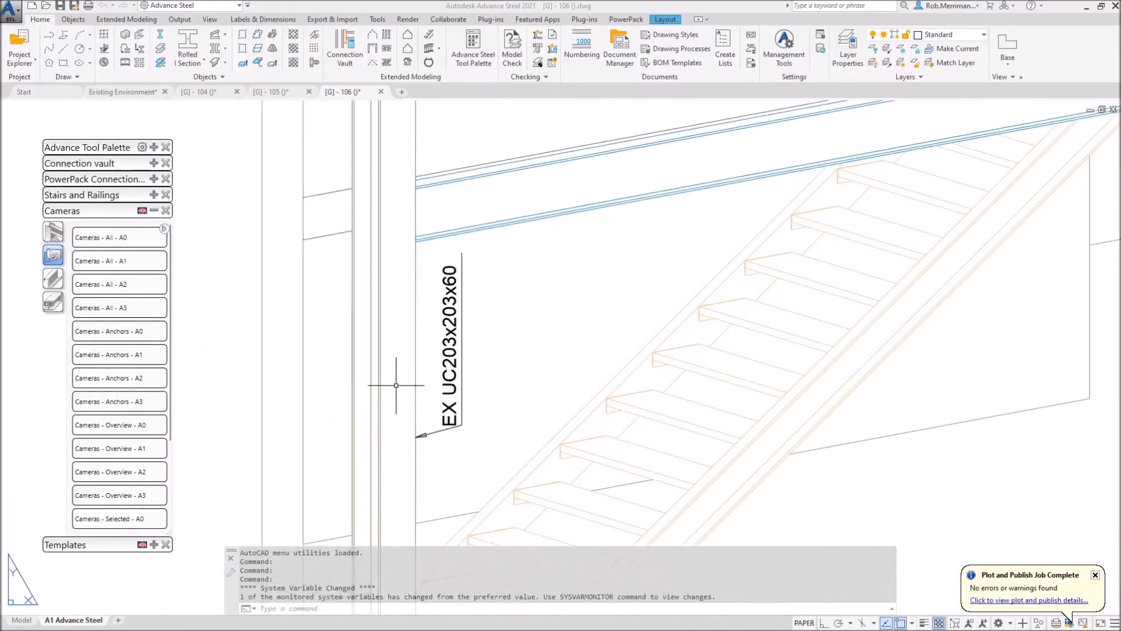
scroll(396, 385, down, 6)
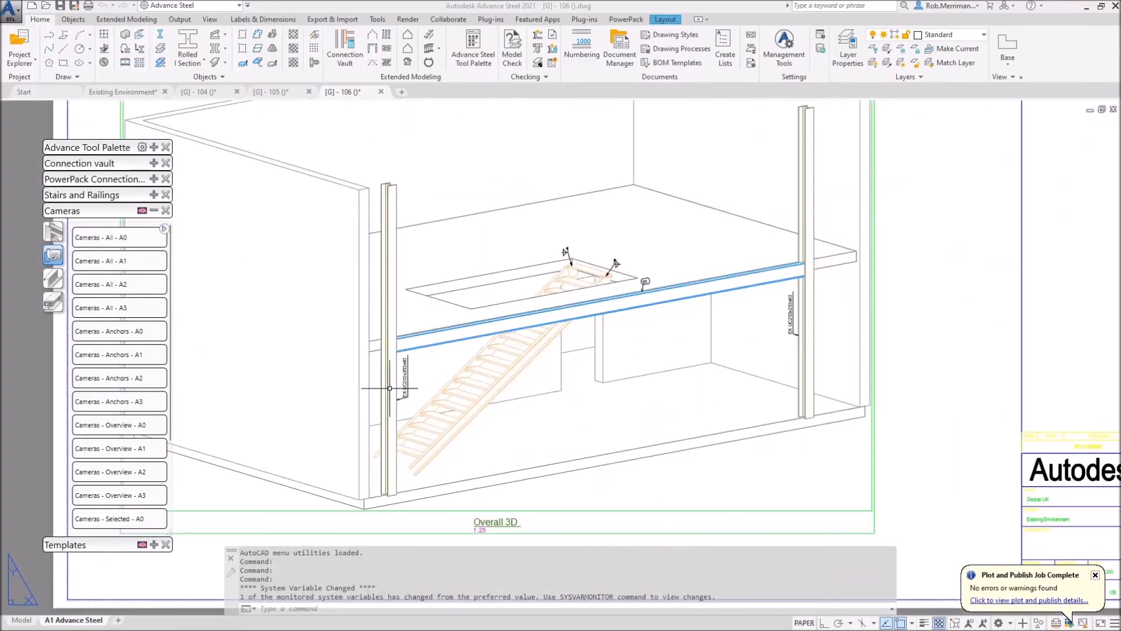
Compare the view title and scale on [G] - 106 with the description and scale in the model's Overall 3D camera properties.
scroll(497, 475, up, 6)
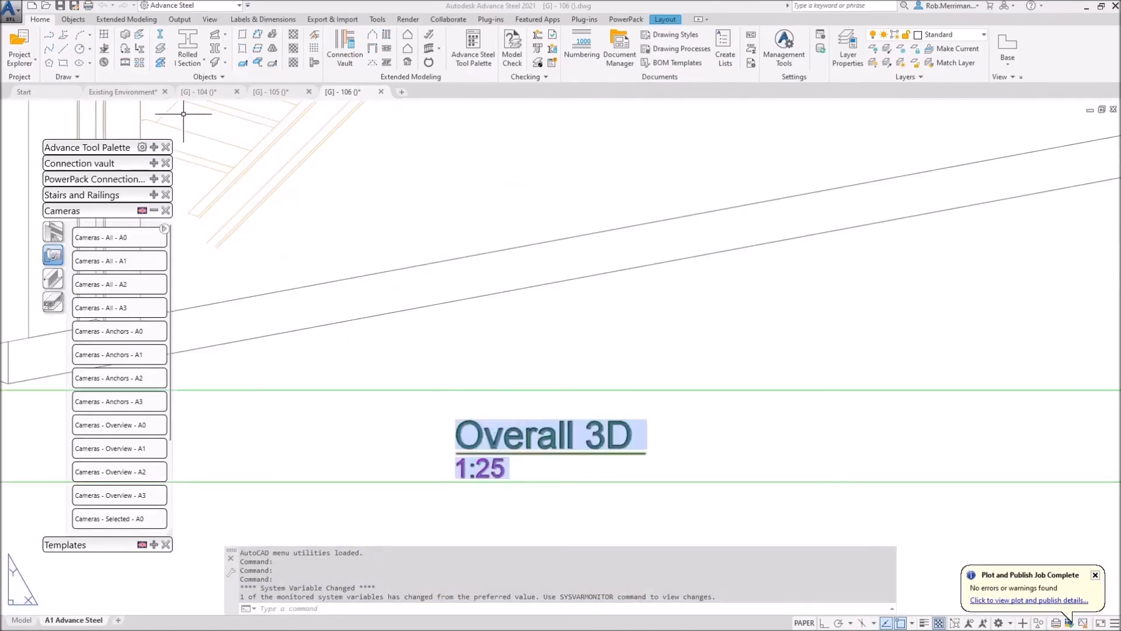
click(125, 92)
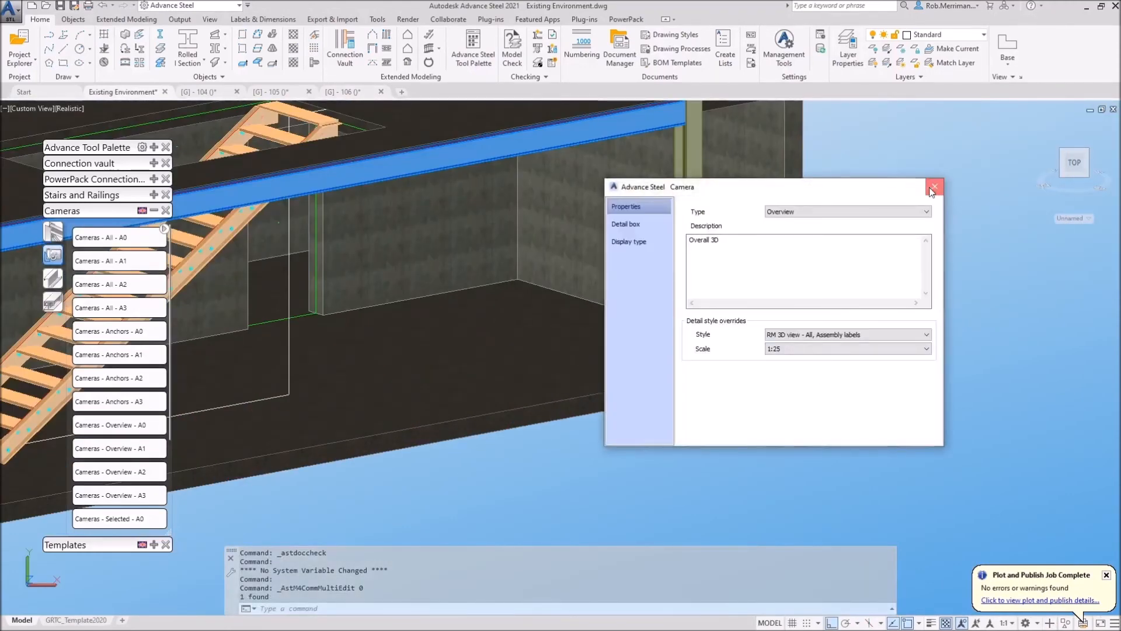
click(934, 186)
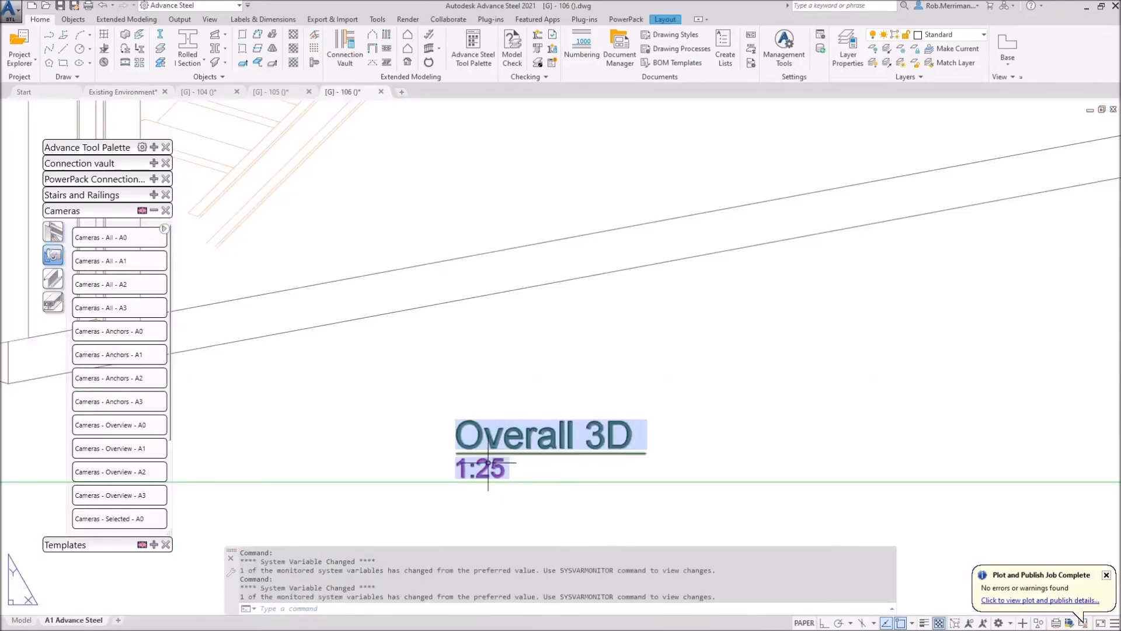
scroll(488, 462, down, 5)
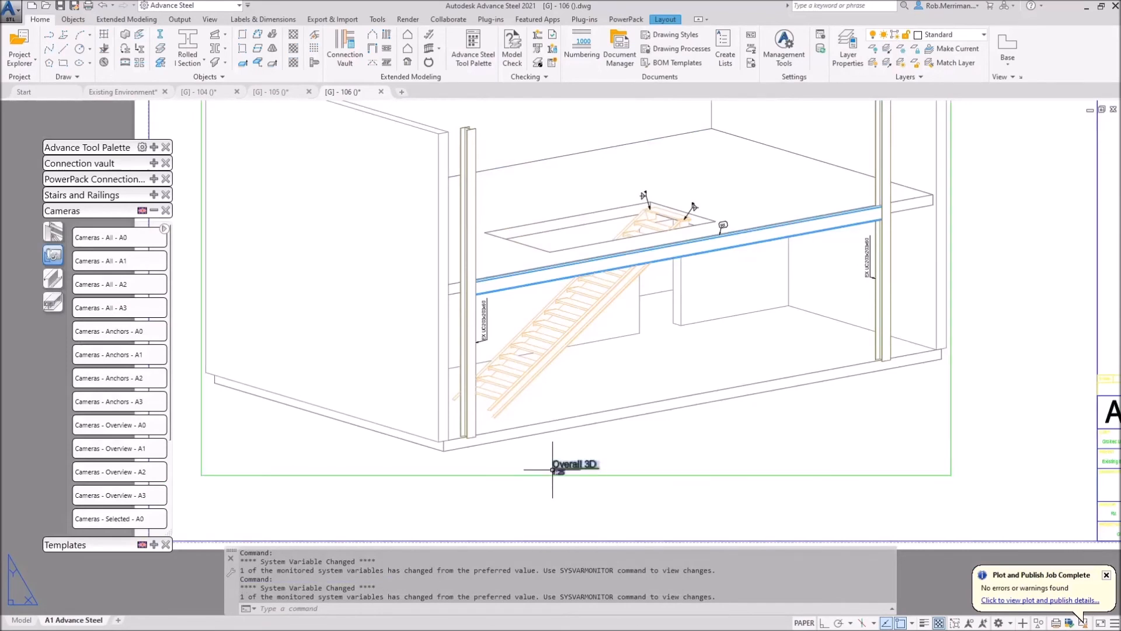
scroll(557, 471, up, 5)
scroll(534, 493, down, 5)
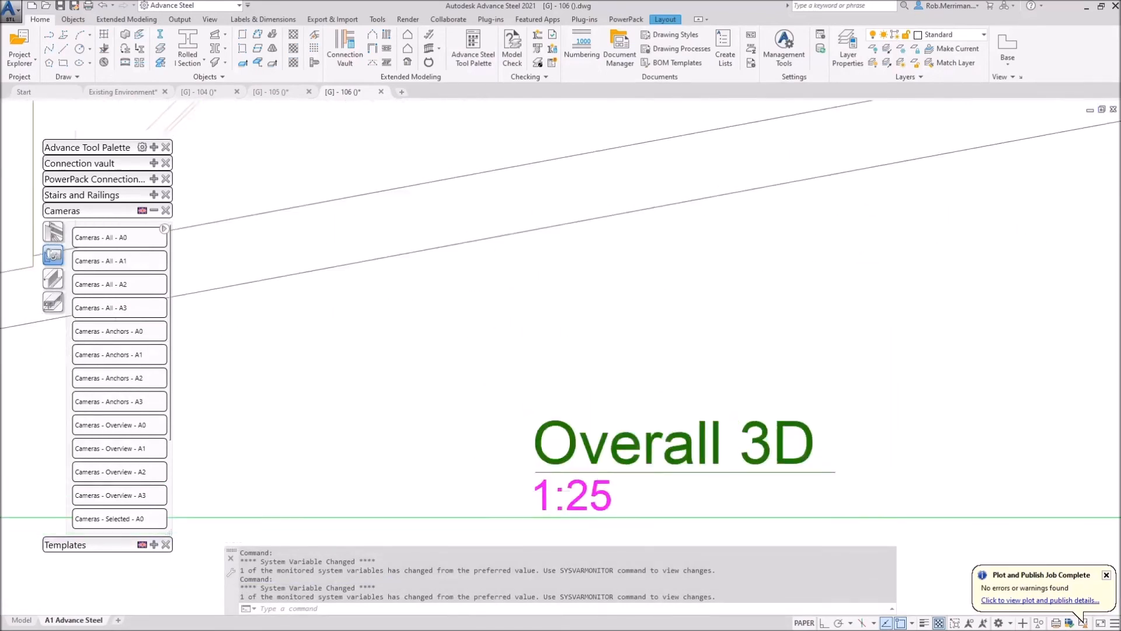
Bring up drawing [G] - 104 and examine the section-size labels on both existing columns in the Elevation on new steel view.
click(276, 93)
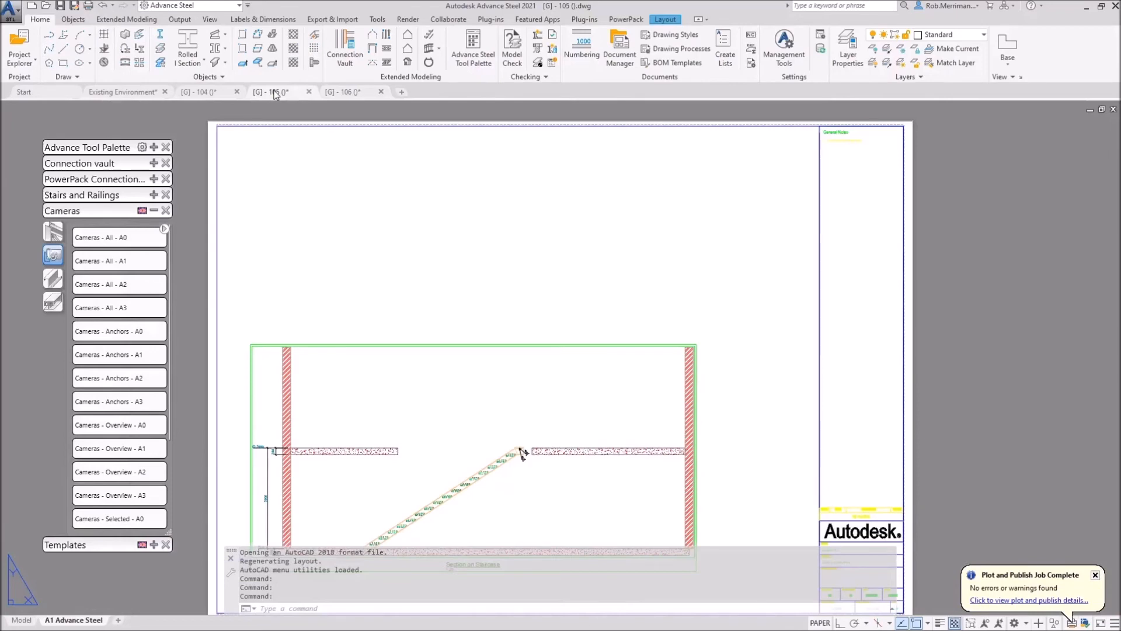
click(211, 92)
scroll(556, 286, down, 2)
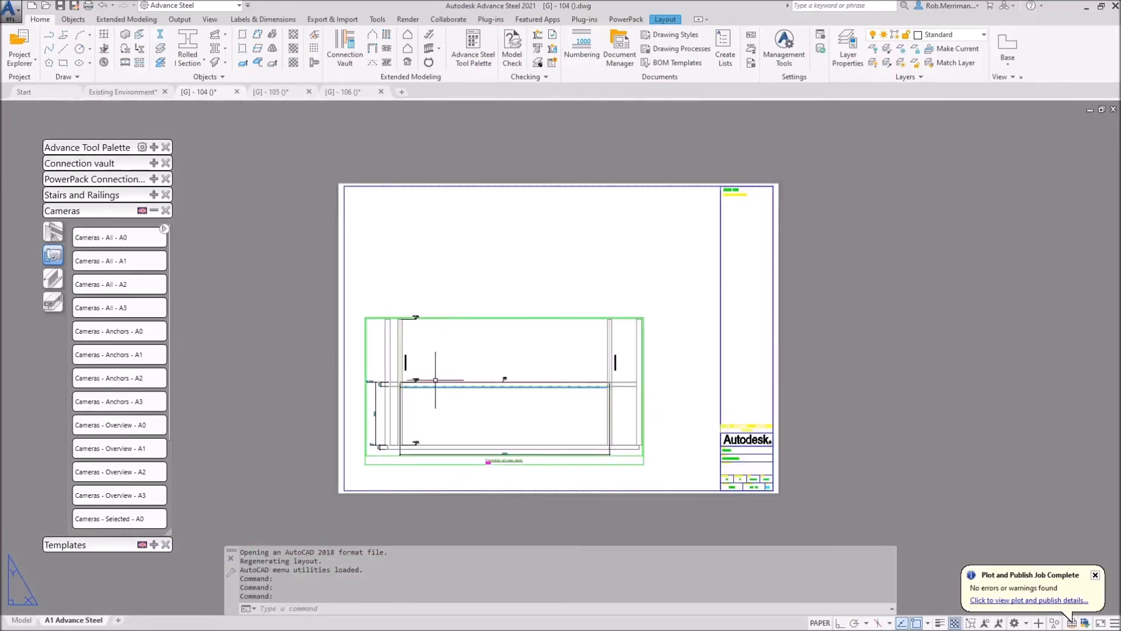
scroll(430, 390, up, 4)
scroll(370, 327, up, 9)
click(319, 310)
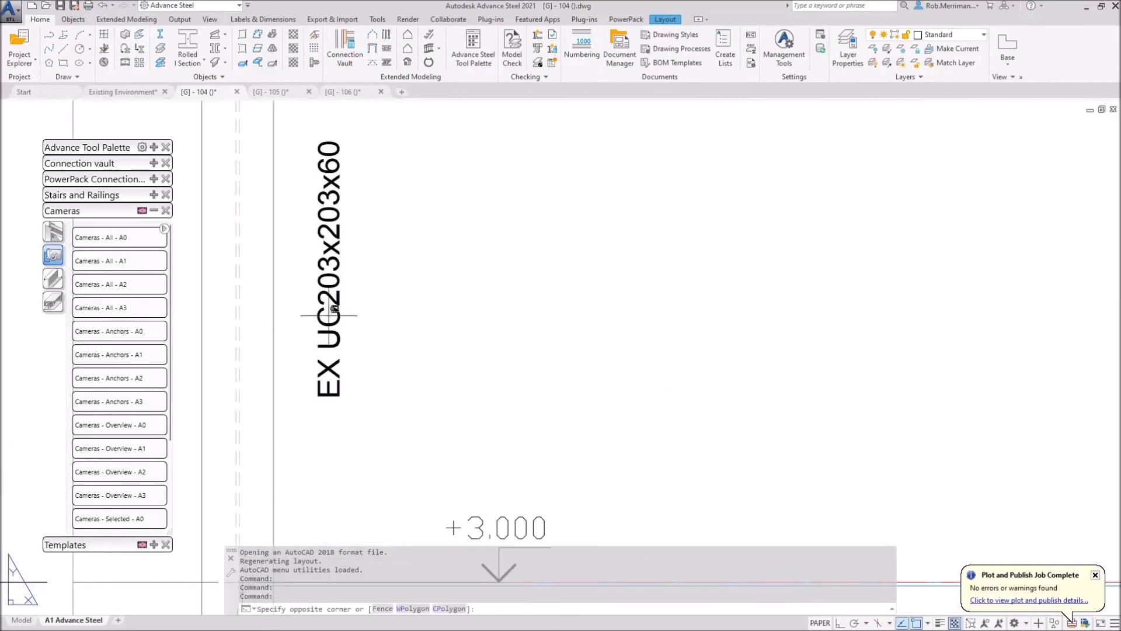
scroll(287, 294, down, 7)
scroll(286, 294, down, 3)
scroll(805, 283, up, 6)
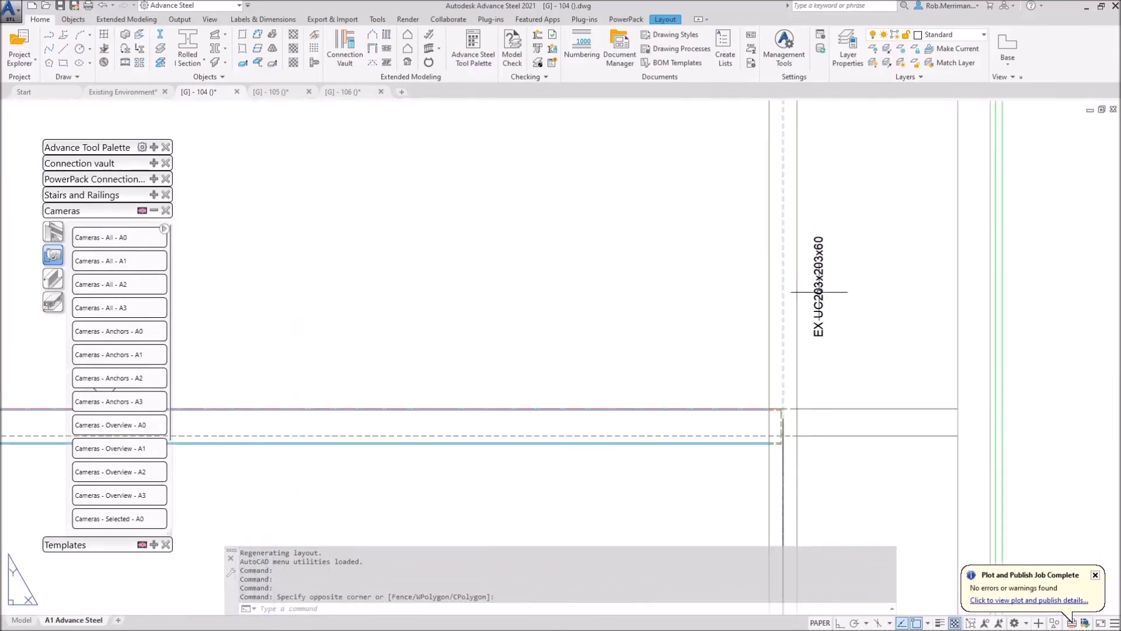
scroll(818, 298, down, 4)
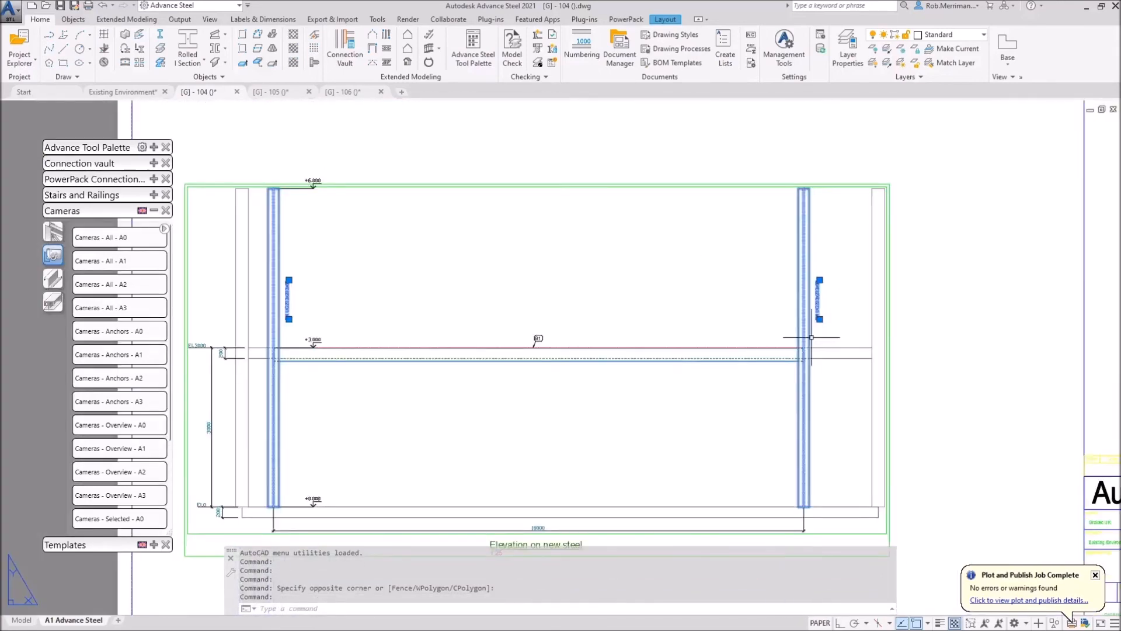
key(Escape)
scroll(488, 322, down, 2)
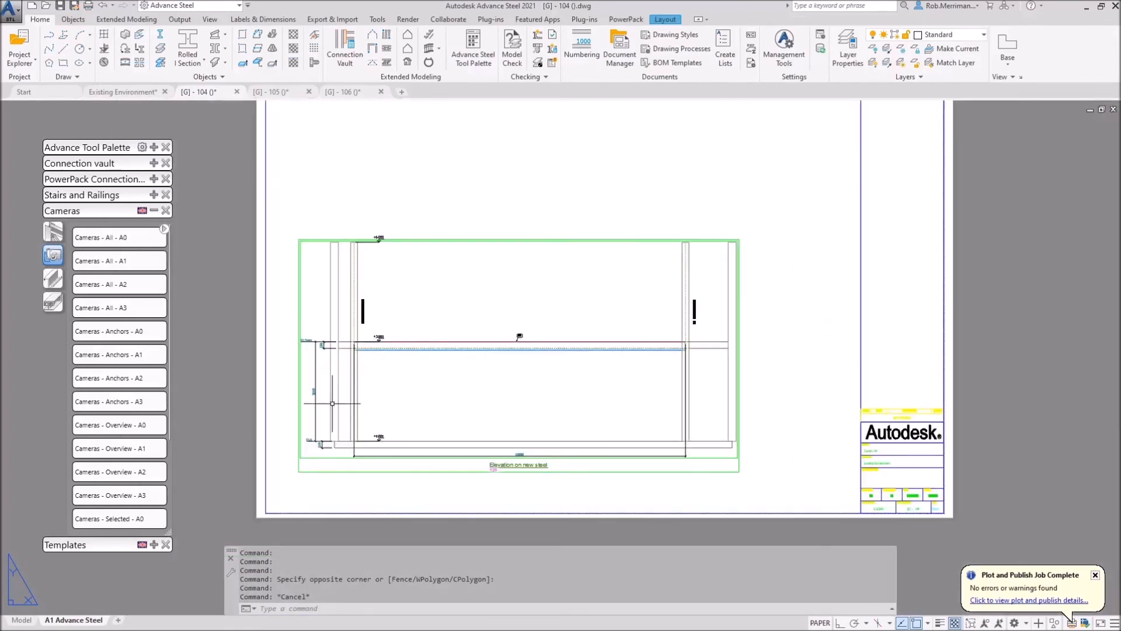
Examine the slab thickness and floor-to-floor level dimensions beside the existing wall in the Elevation on new steel view.
scroll(331, 408, up, 2)
scroll(331, 410, up, 2)
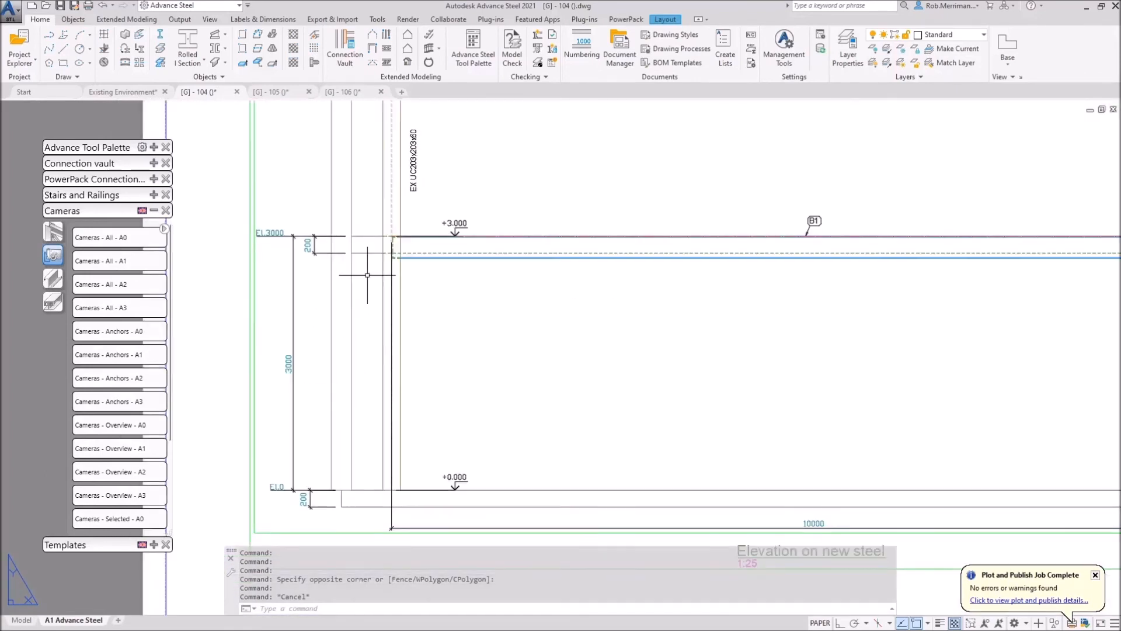
click(367, 253)
scroll(359, 236, up, 3)
middle_drag(414, 240, 448, 243)
scroll(448, 243, down, 3)
scroll(367, 242, up, 3)
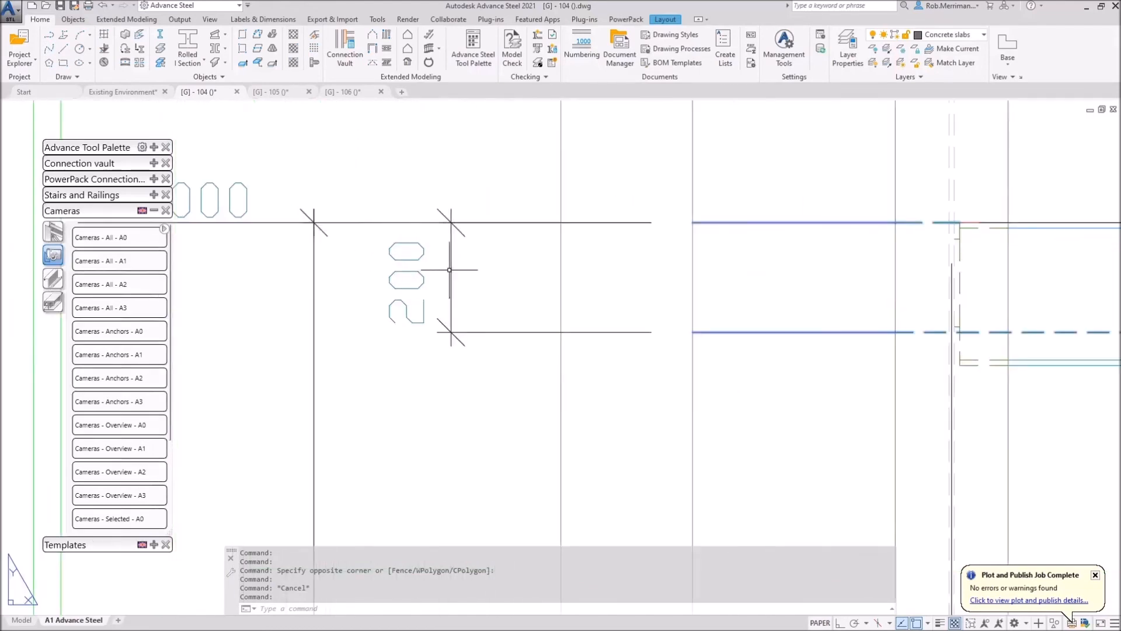
click(380, 240)
scroll(456, 229, down, 3)
click(452, 232)
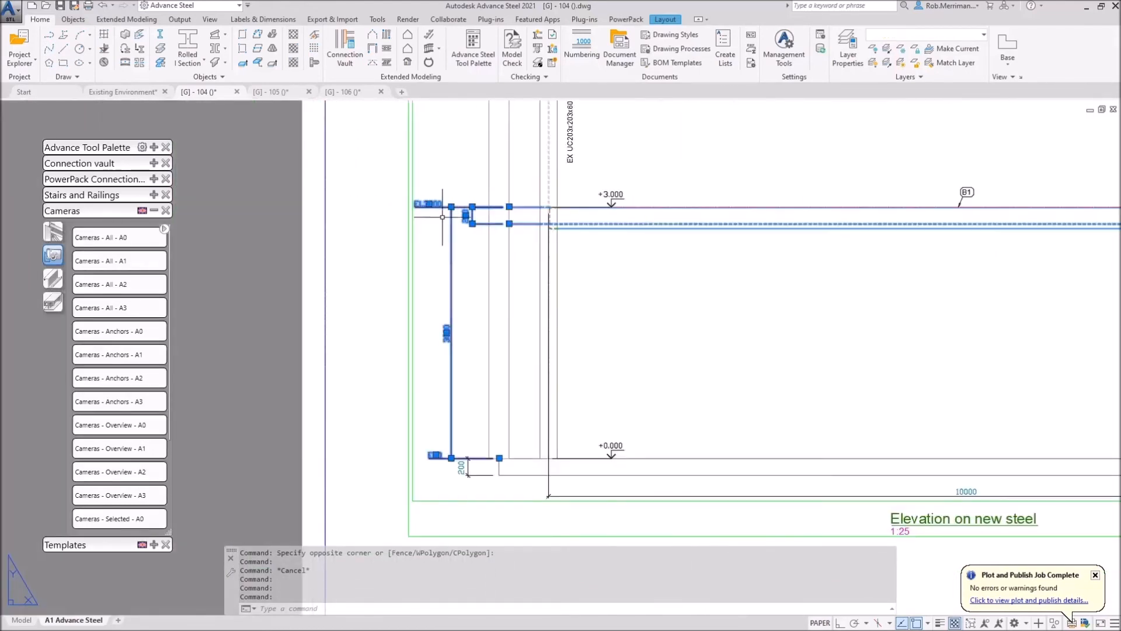
scroll(434, 204, up, 5)
scroll(450, 250, down, 6)
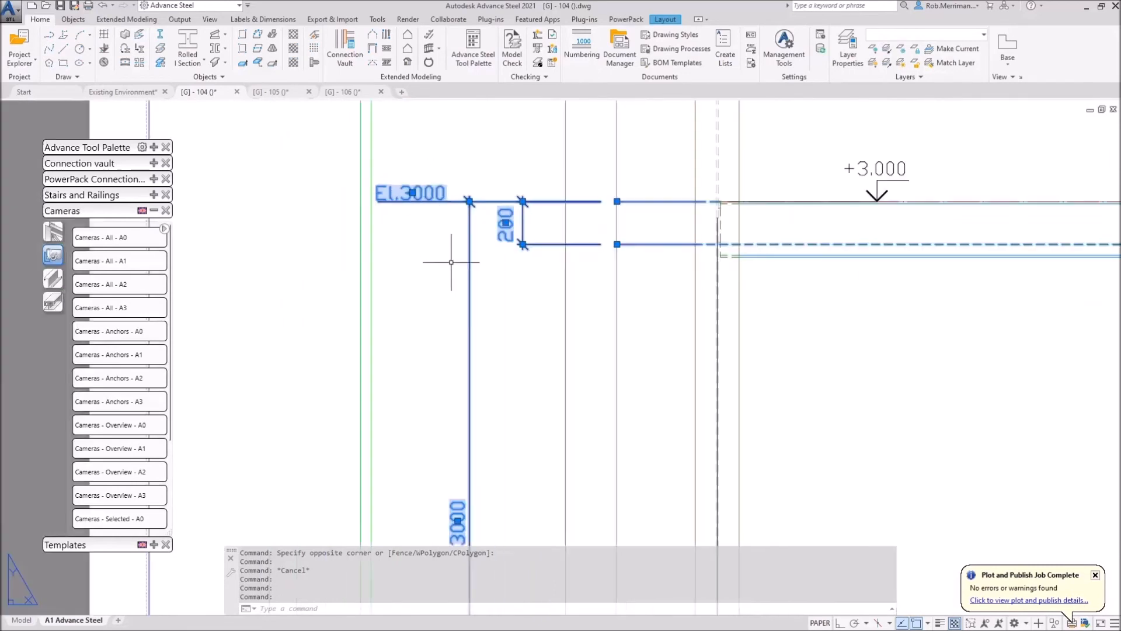
scroll(457, 332, down, 2)
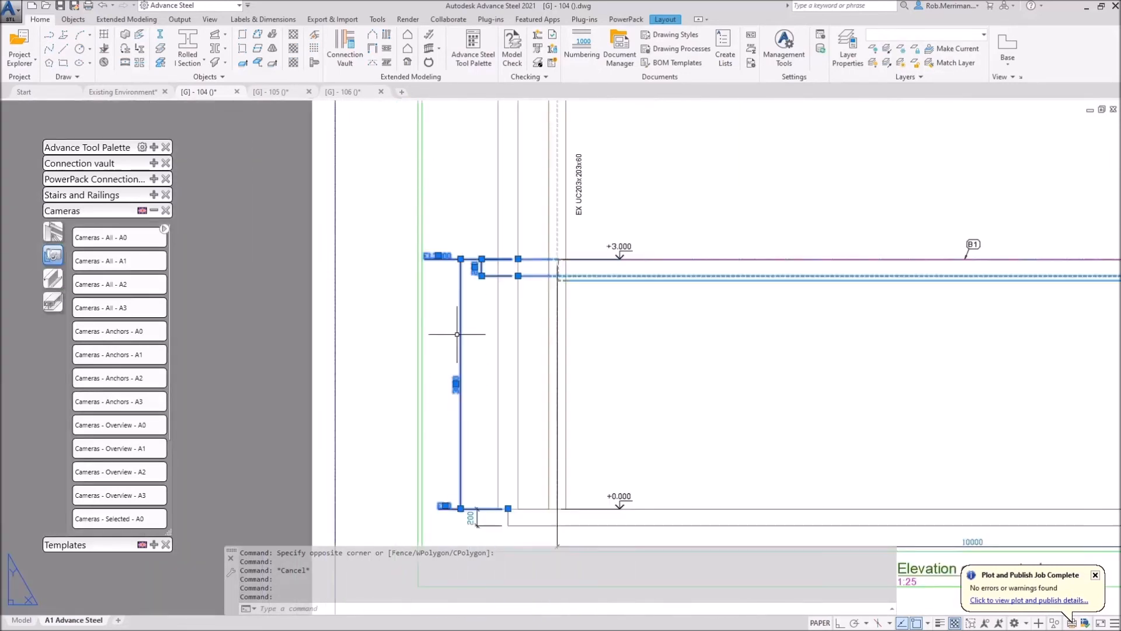
scroll(474, 522, up, 5)
scroll(462, 502, down, 6)
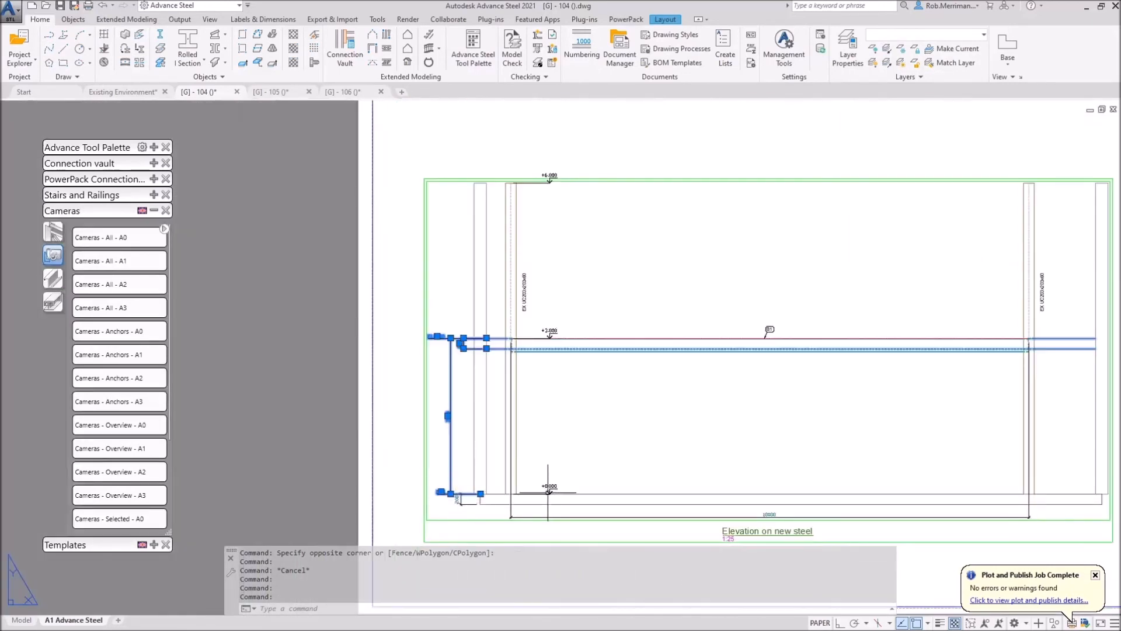
key(Escape)
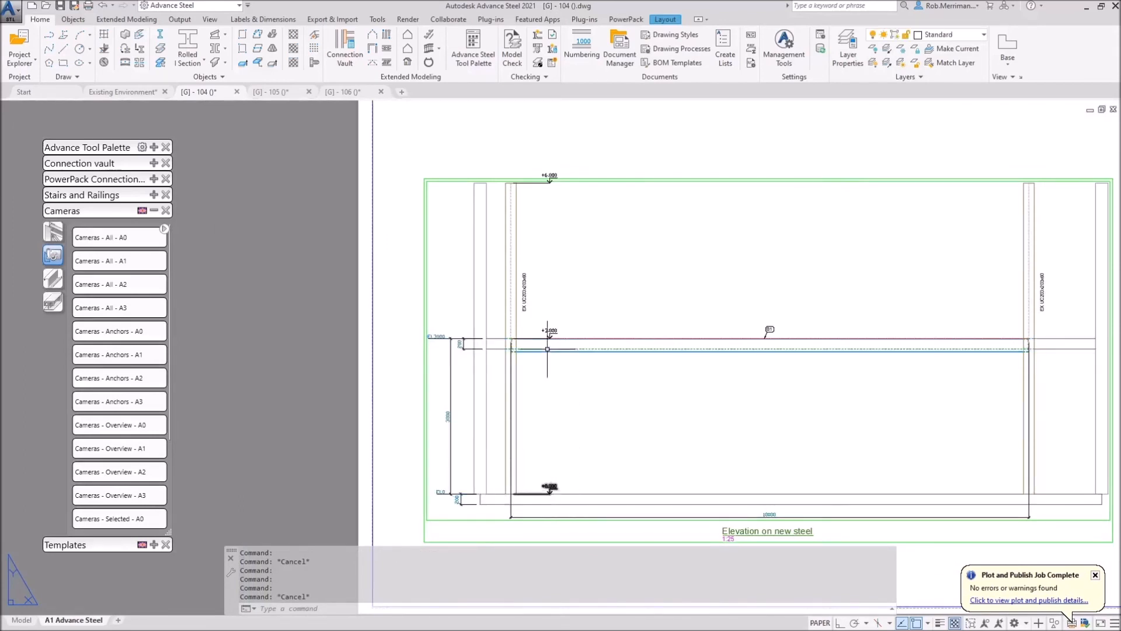
Check the level symbols at the head and base of the existing column on [G] - 104.
scroll(552, 157, up, 7)
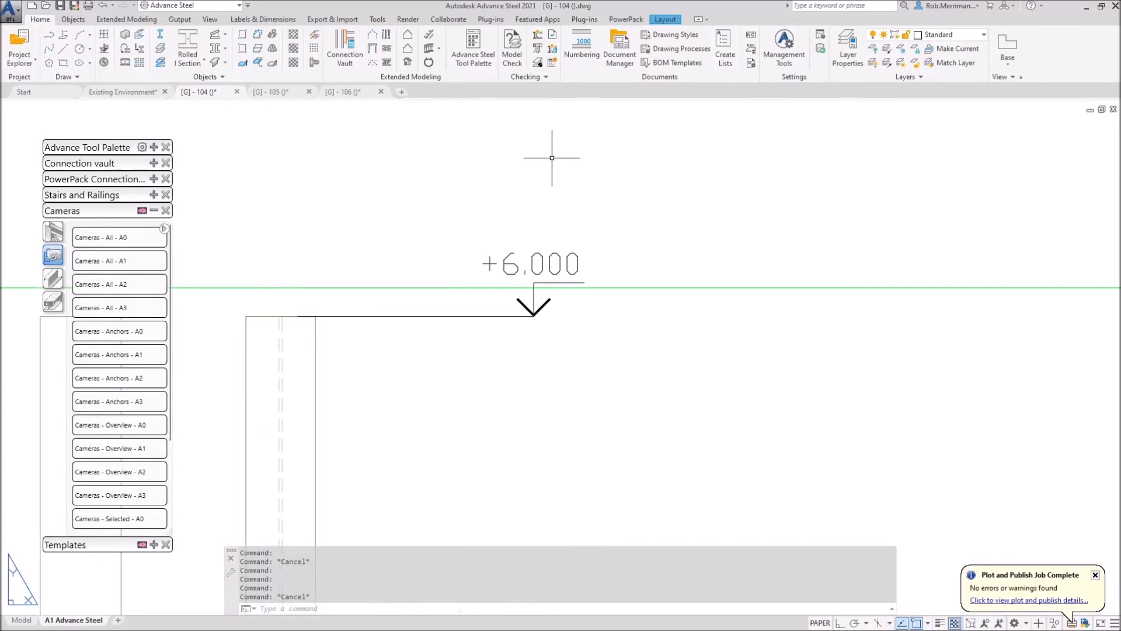
scroll(531, 234, down, 8)
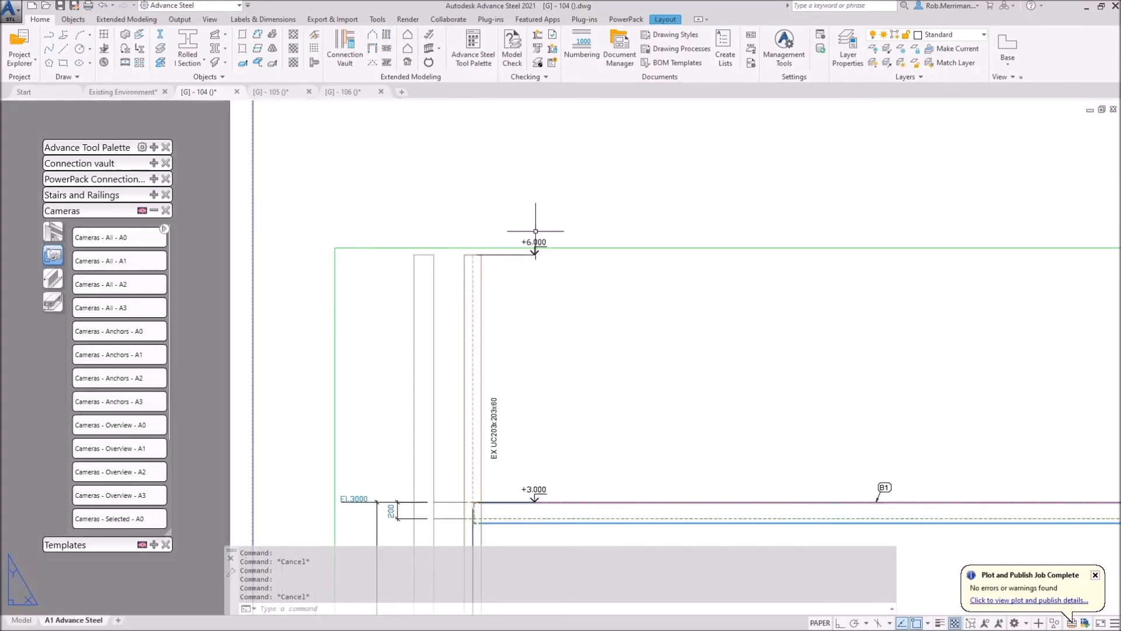
scroll(528, 435, up, 6)
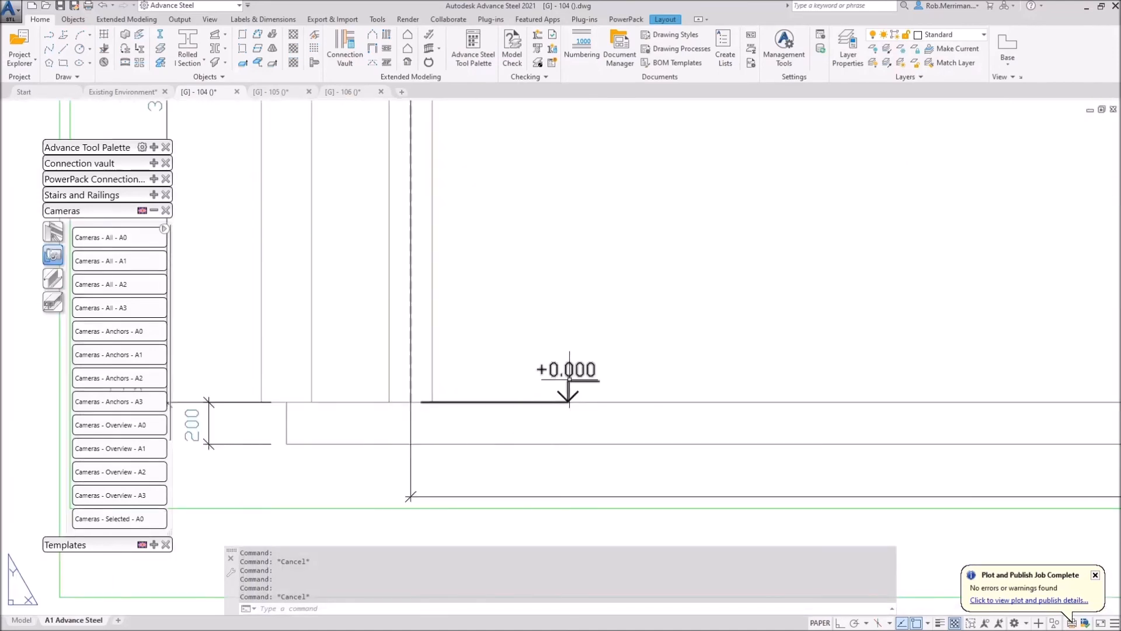
scroll(533, 376, down, 3)
mouse_move(283, 93)
click(205, 212)
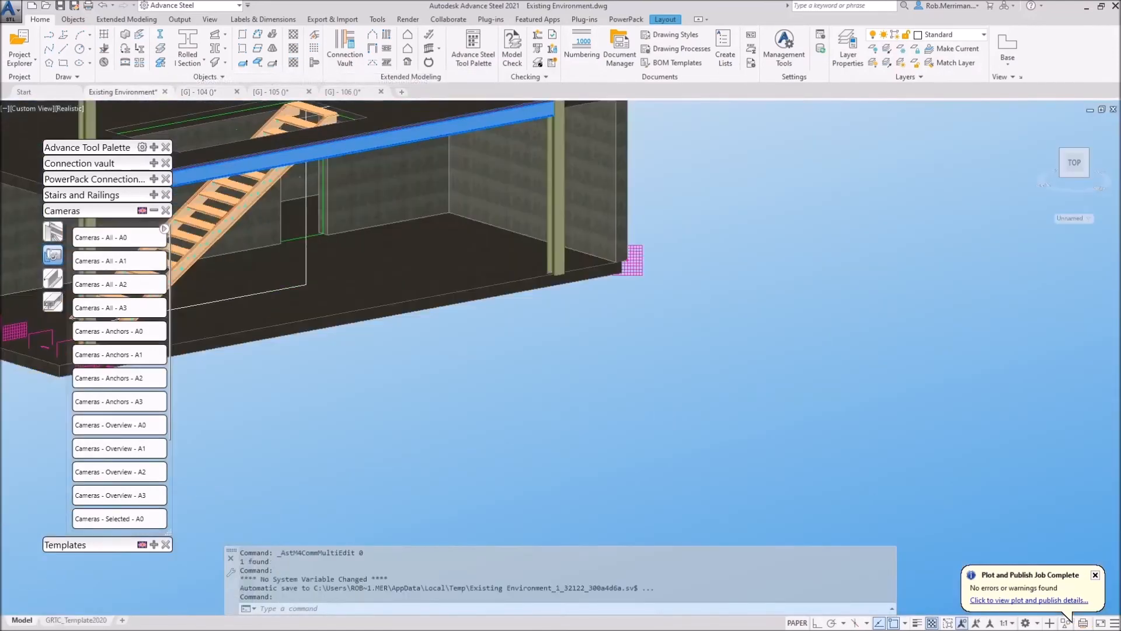
click(214, 94)
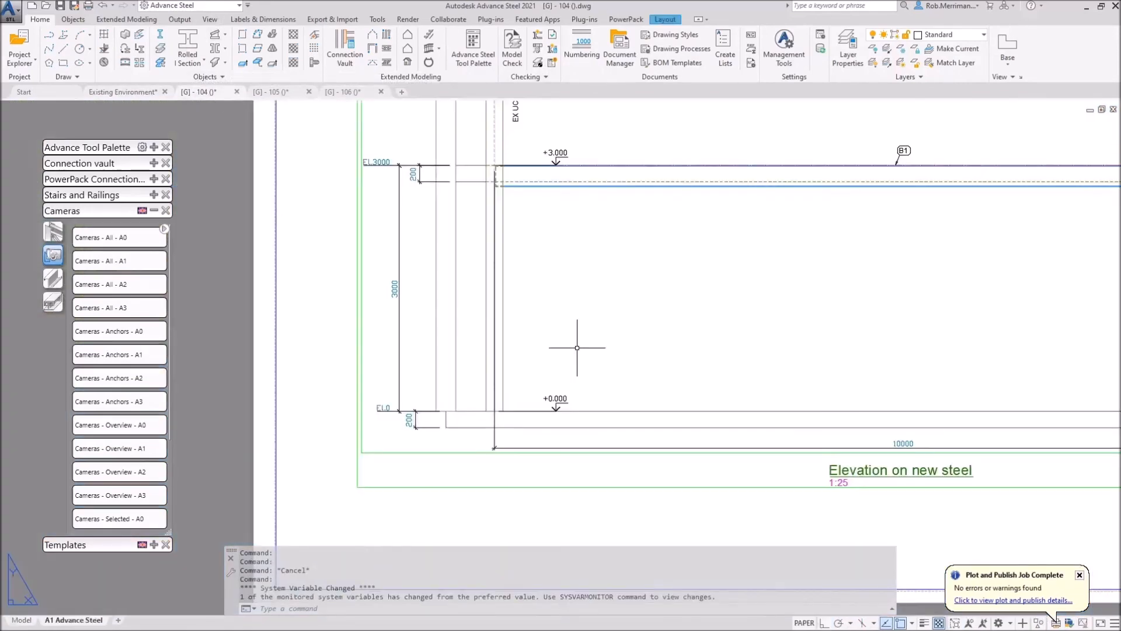
Examine the Section on Staircase view on [G] - 105, including its title, scale and the hatching of the cut slabs and walls.
click(272, 93)
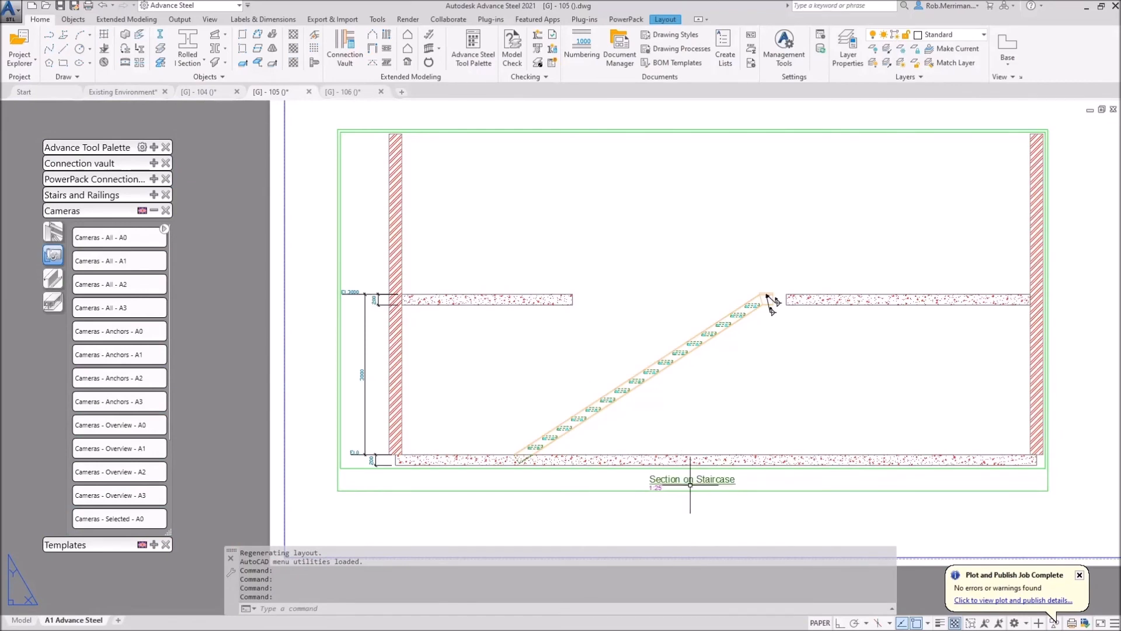
scroll(784, 506, up, 2)
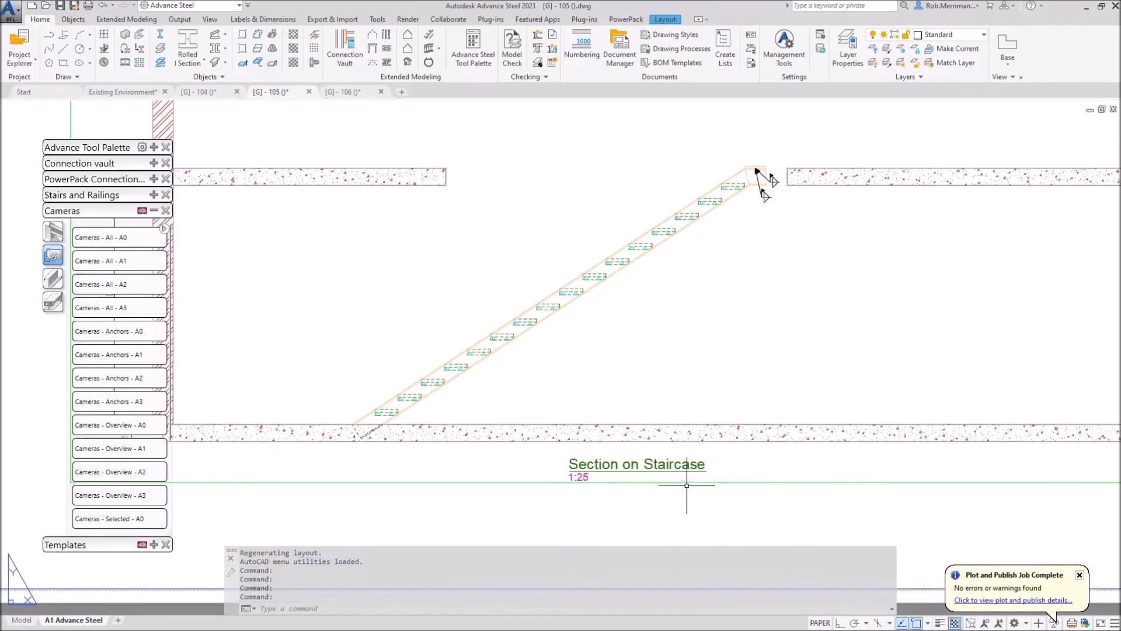
scroll(686, 485, down, 2)
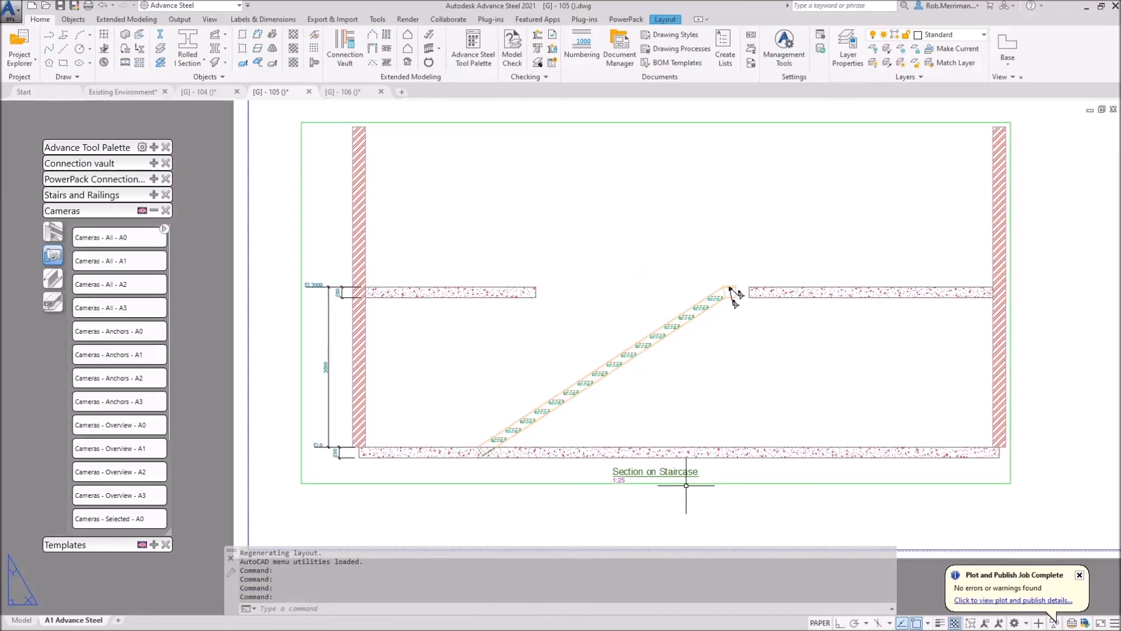
scroll(358, 289, up, 5)
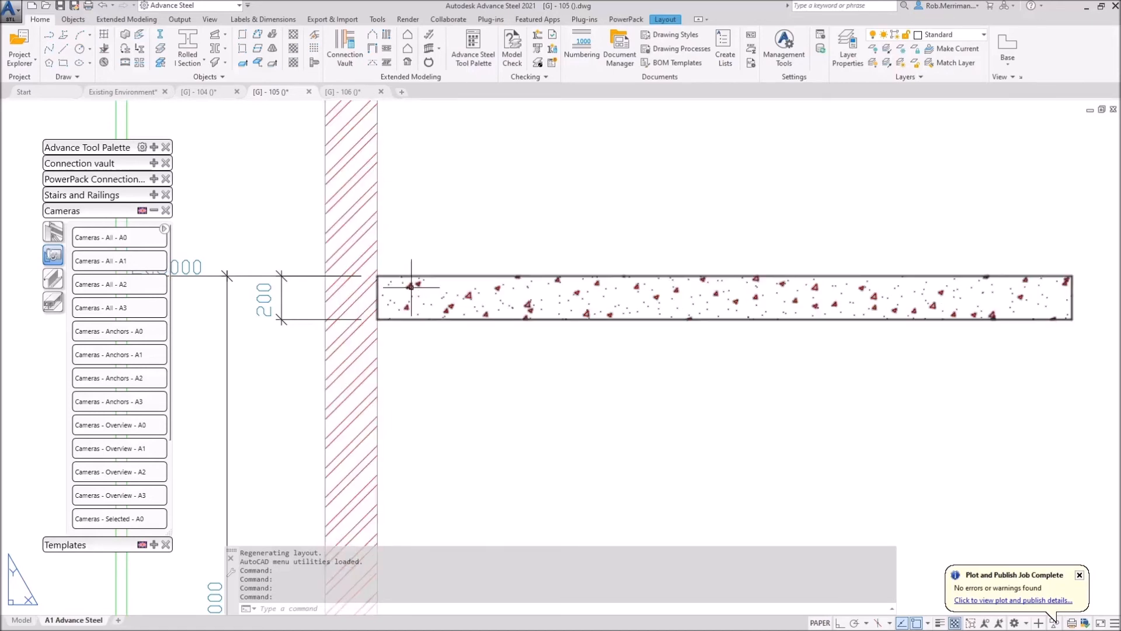
scroll(411, 283, down, 4)
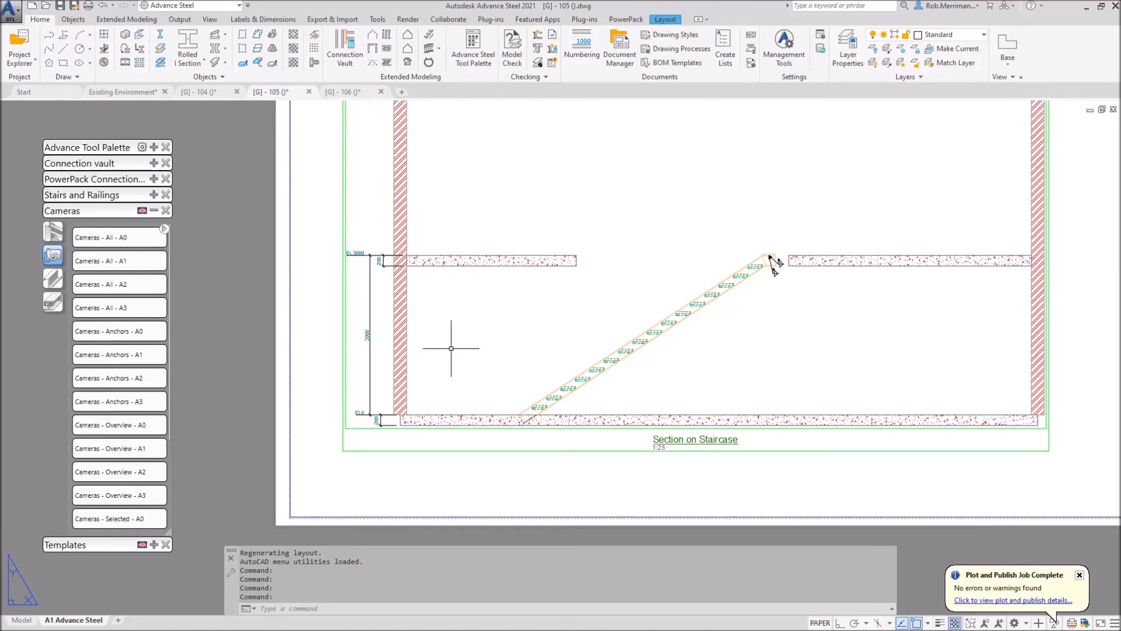
scroll(1076, 200, up, 5)
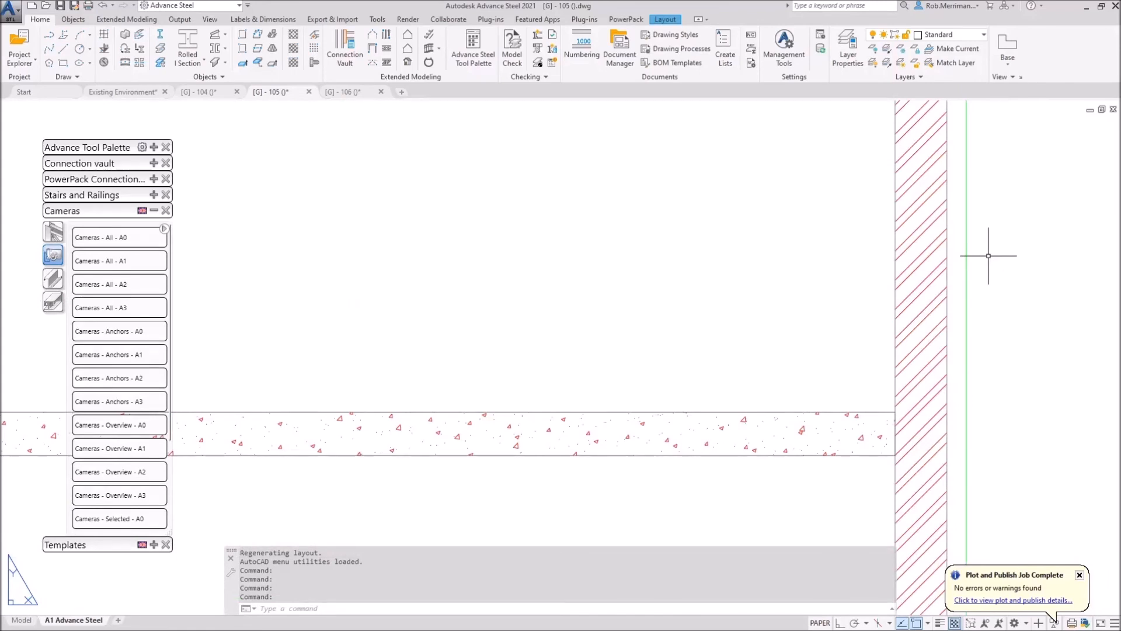
scroll(721, 326, down, 5)
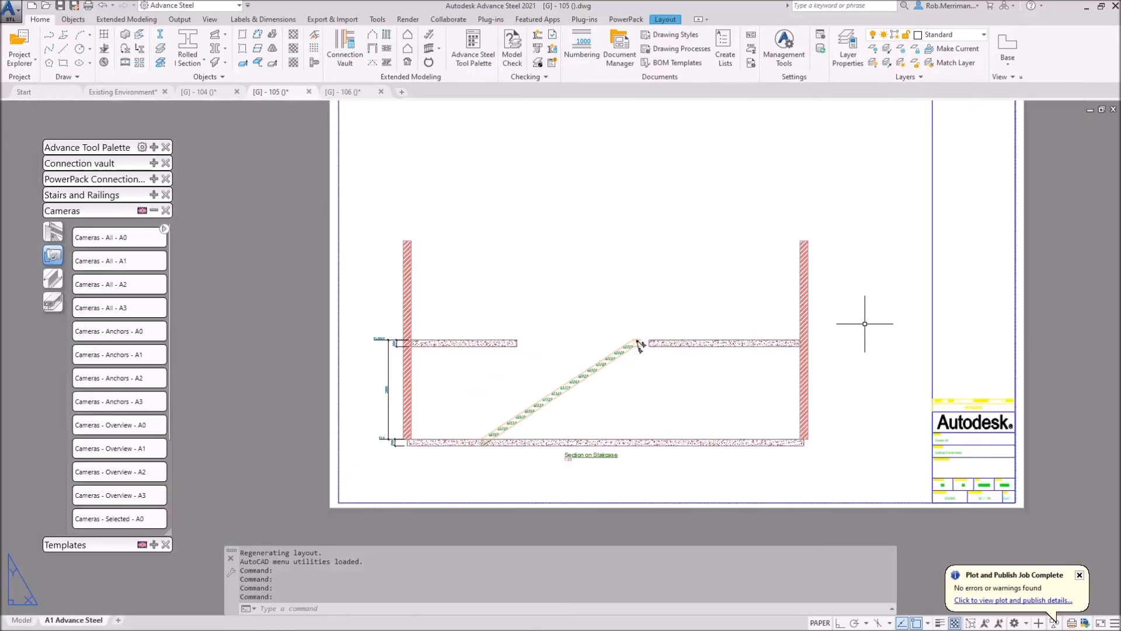
scroll(387, 413, up, 2)
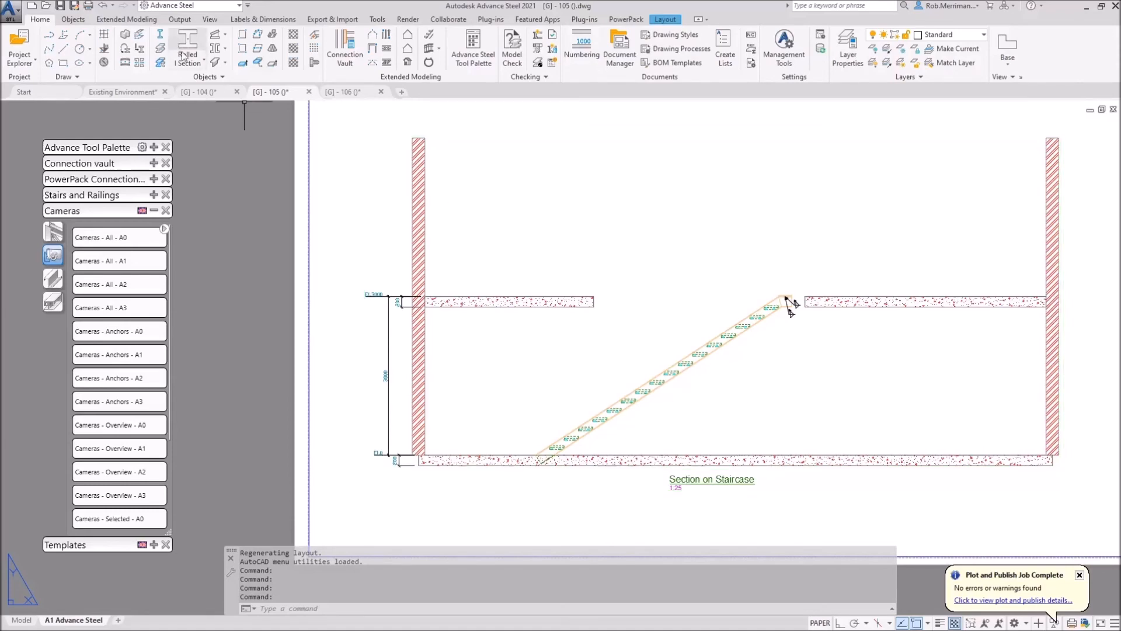
Return to the Existing Environment model, orbit to the staircase end of the building and show all hidden objects.
click(212, 93)
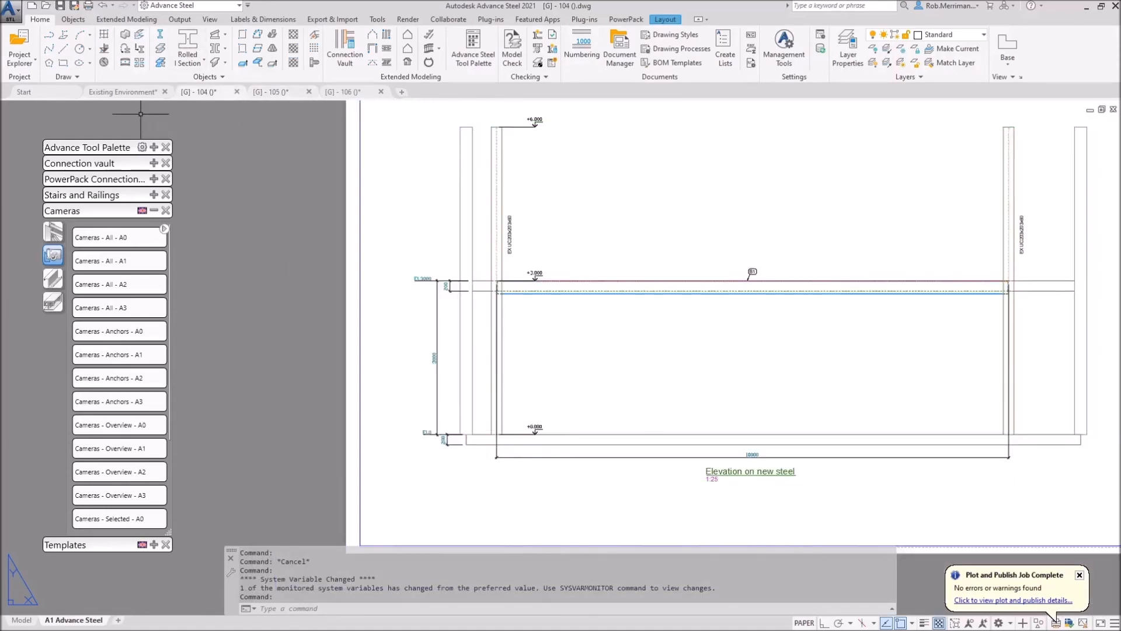
click(128, 93)
scroll(588, 376, down, 5)
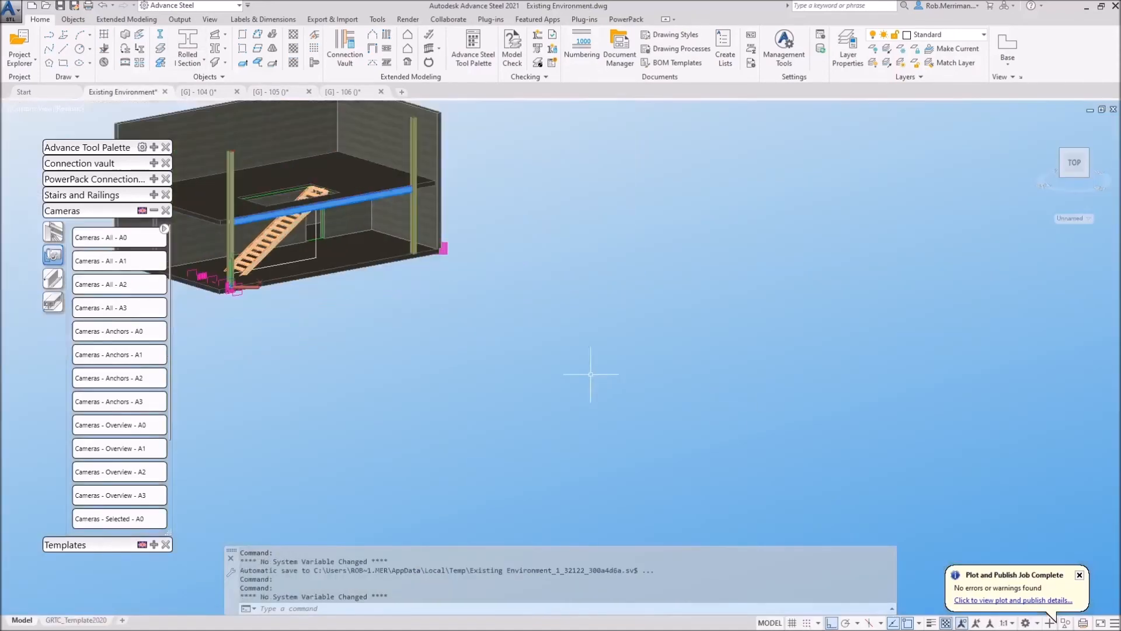
scroll(325, 271, up, 5)
shift+middle_drag(345, 278, 464, 327)
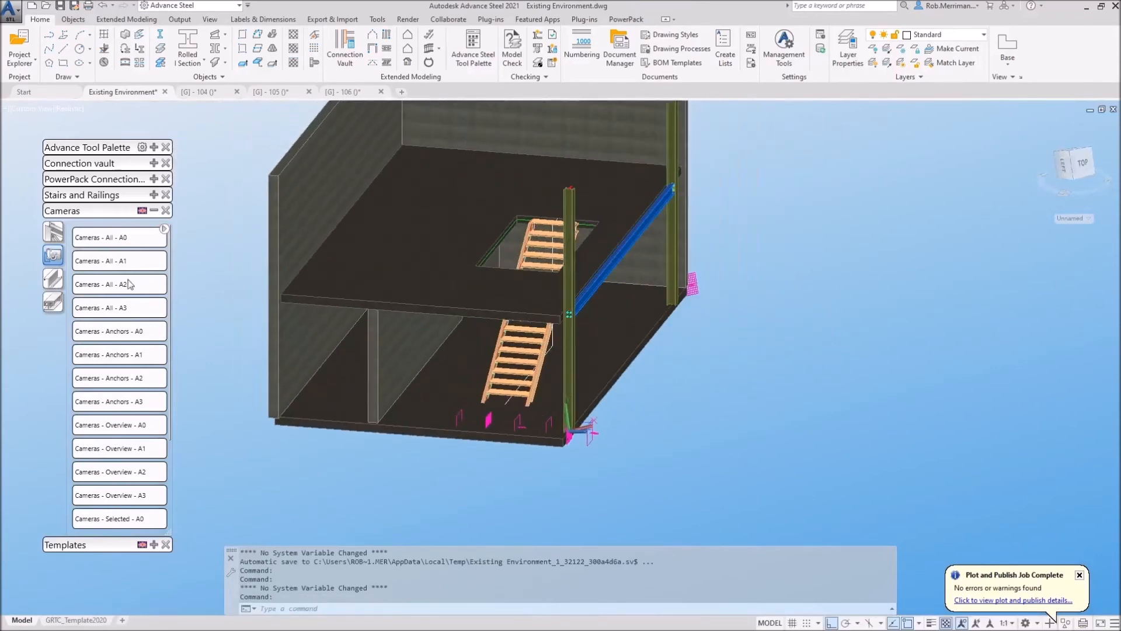
click(154, 210)
click(153, 147)
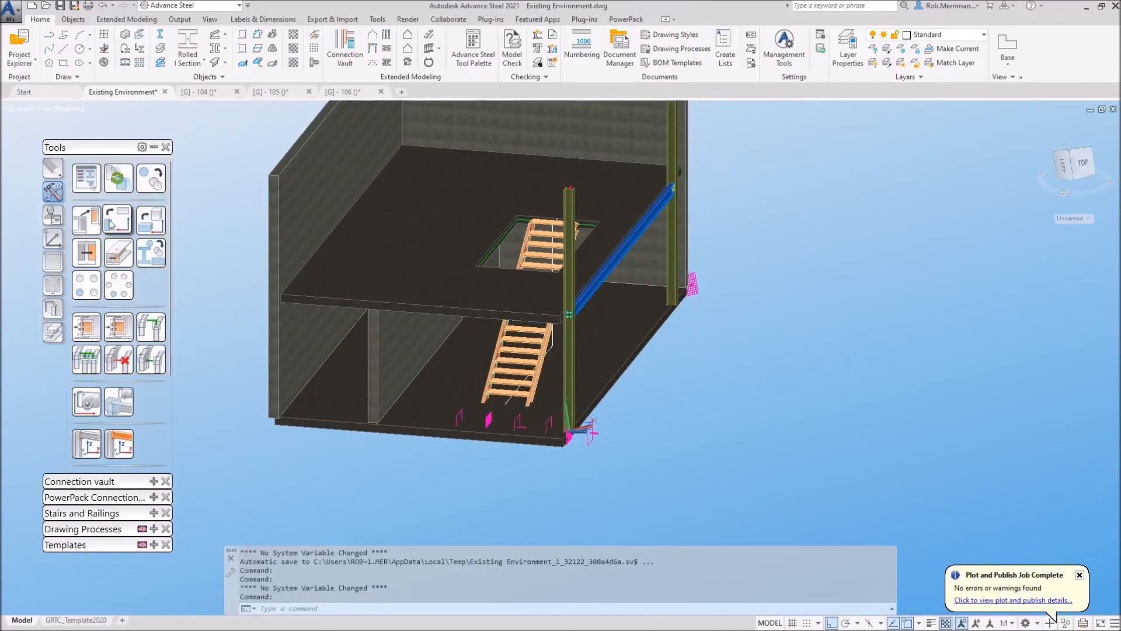
click(56, 309)
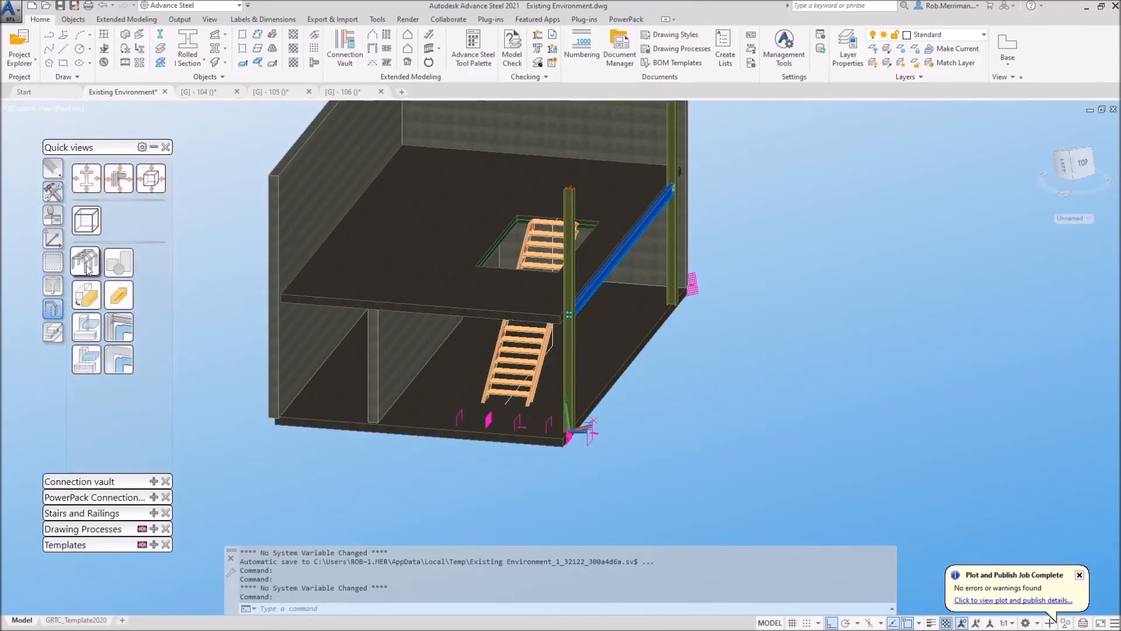
click(53, 263)
Set the UCS to World and hide the concrete end wall that blocks the view of the staircase.
click(53, 238)
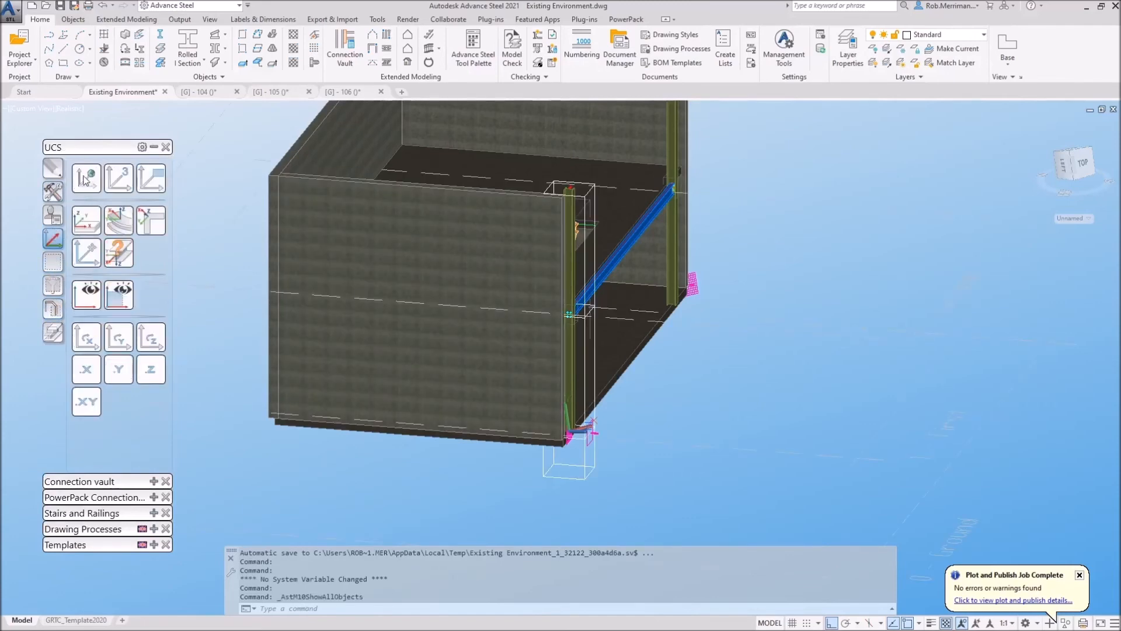
click(84, 179)
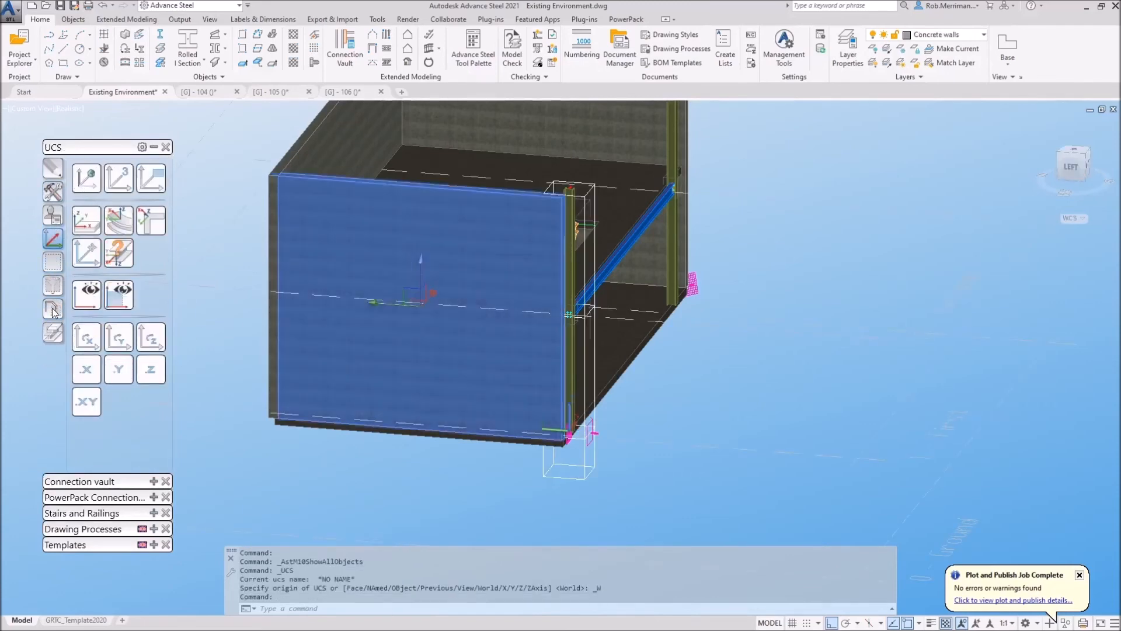
click(53, 310)
click(87, 328)
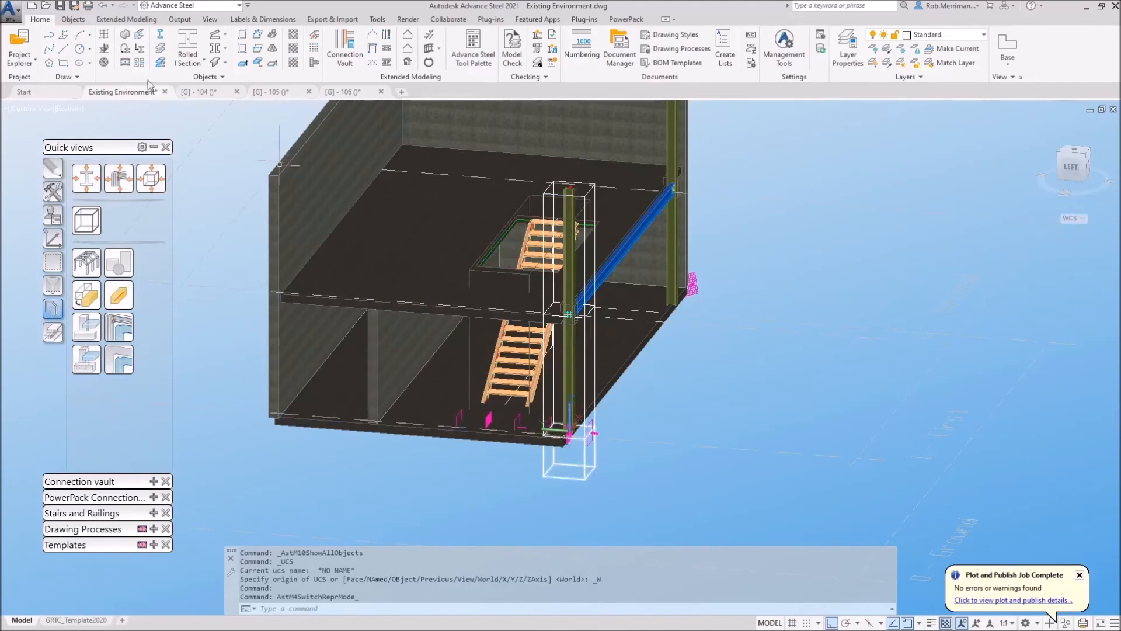
Inspect the model view box at the base of the existing column and the cameras in front of the staircase, with the Project Explorer structures list.
click(19, 42)
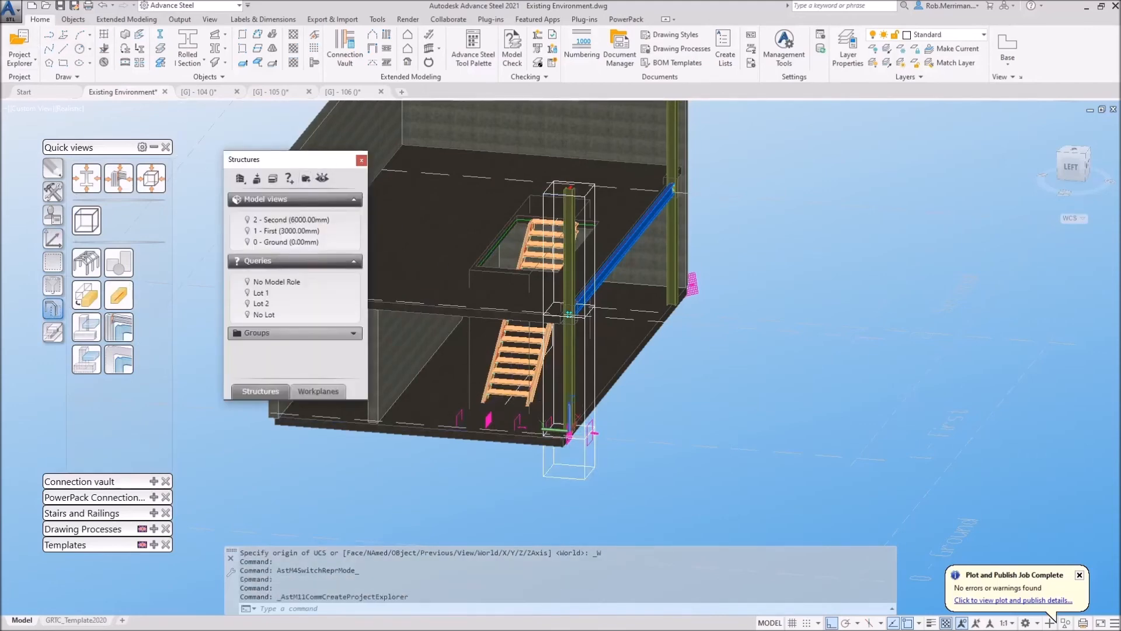
key(Escape)
click(589, 470)
click(575, 478)
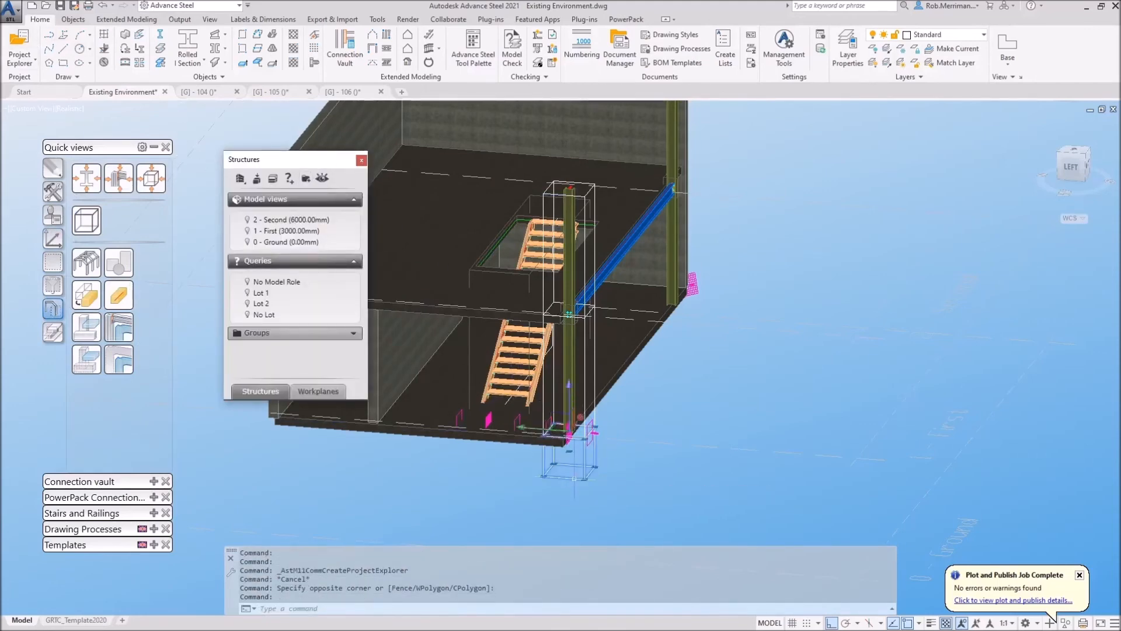
click(362, 160)
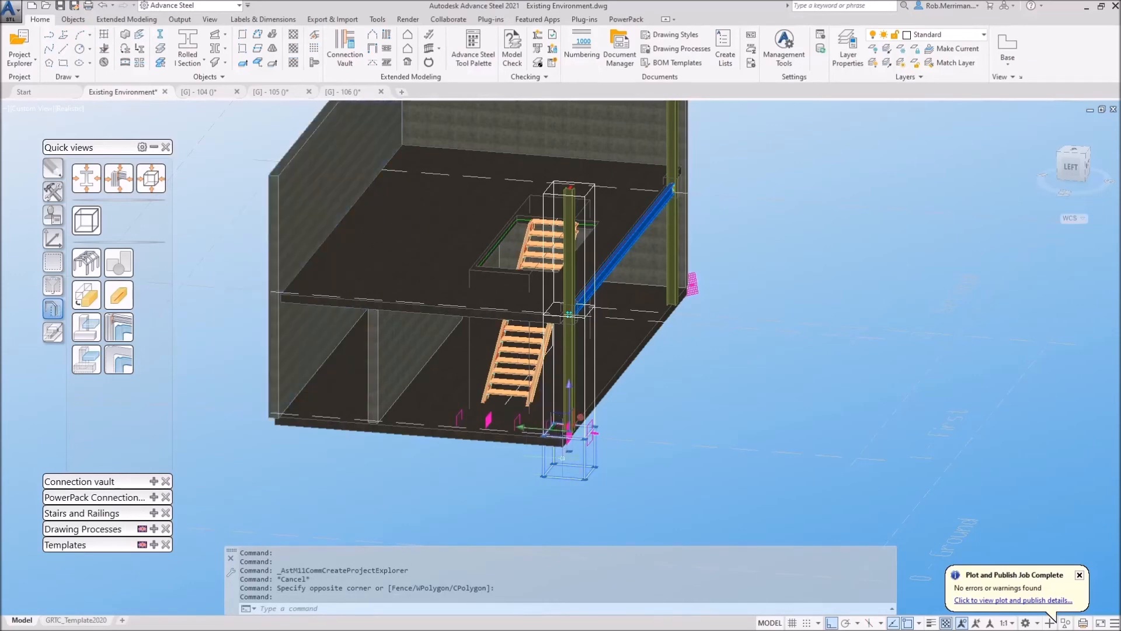
scroll(578, 459, up, 3)
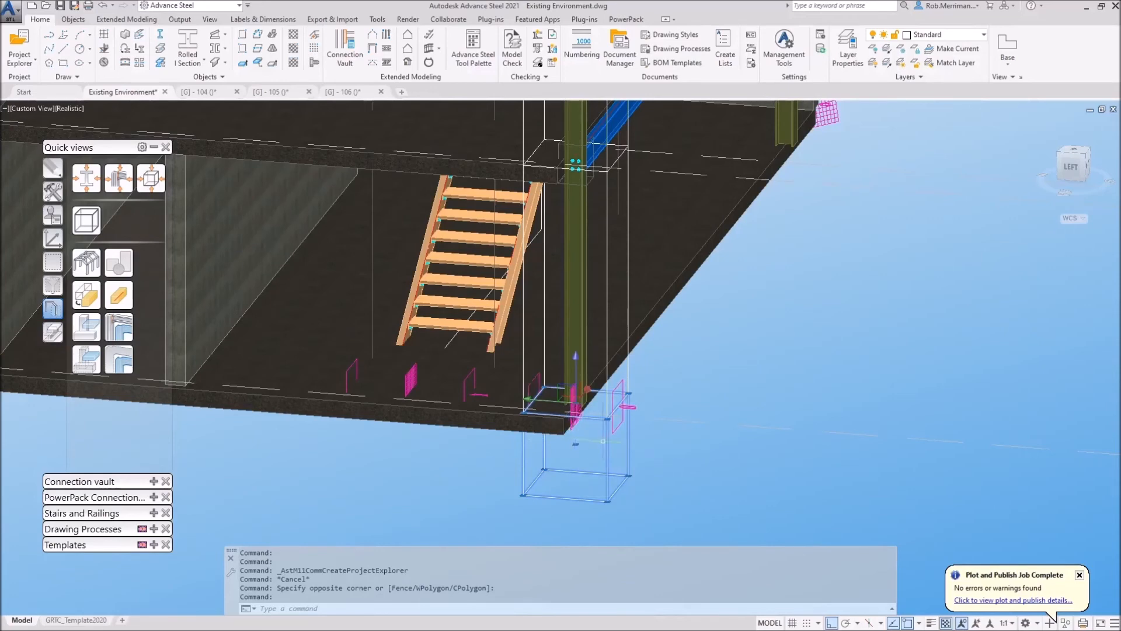
key(Escape)
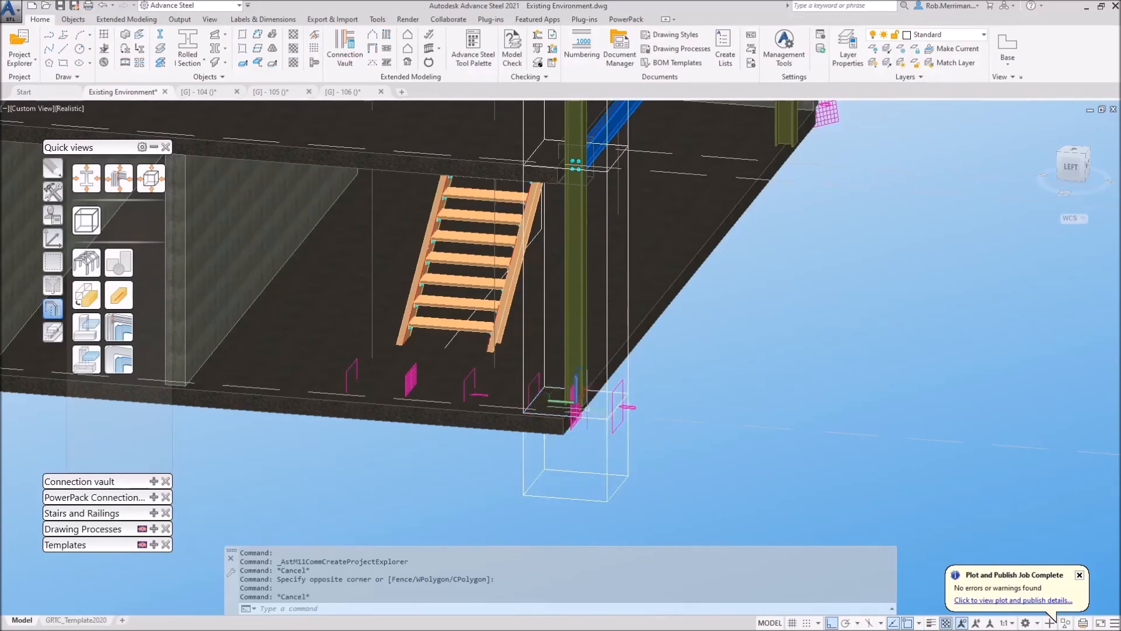
click(416, 371)
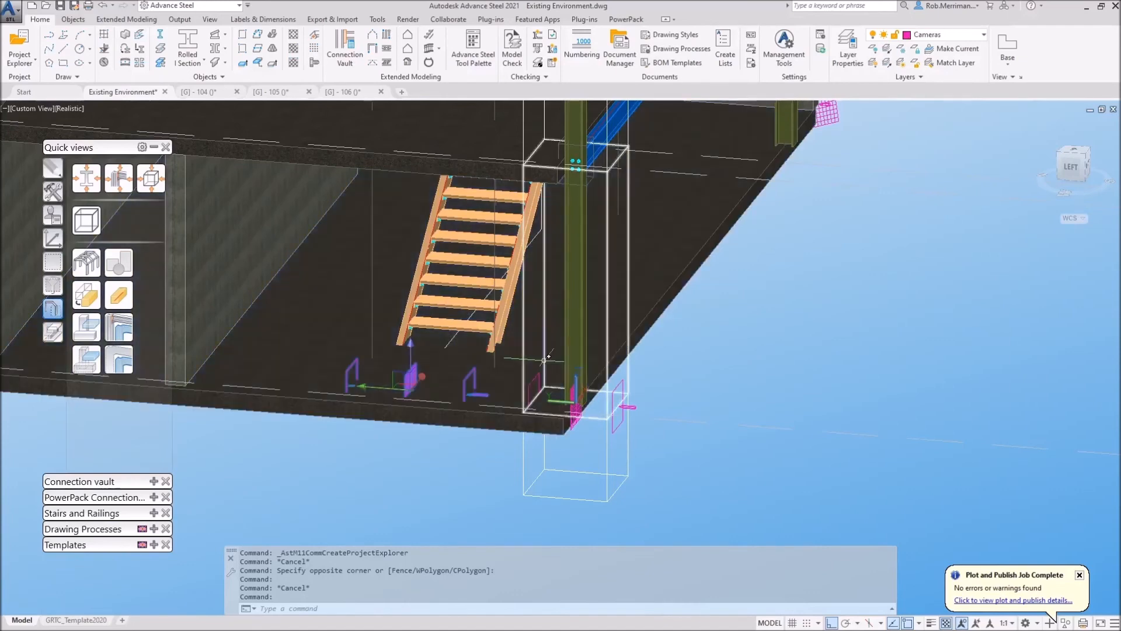
key(Escape)
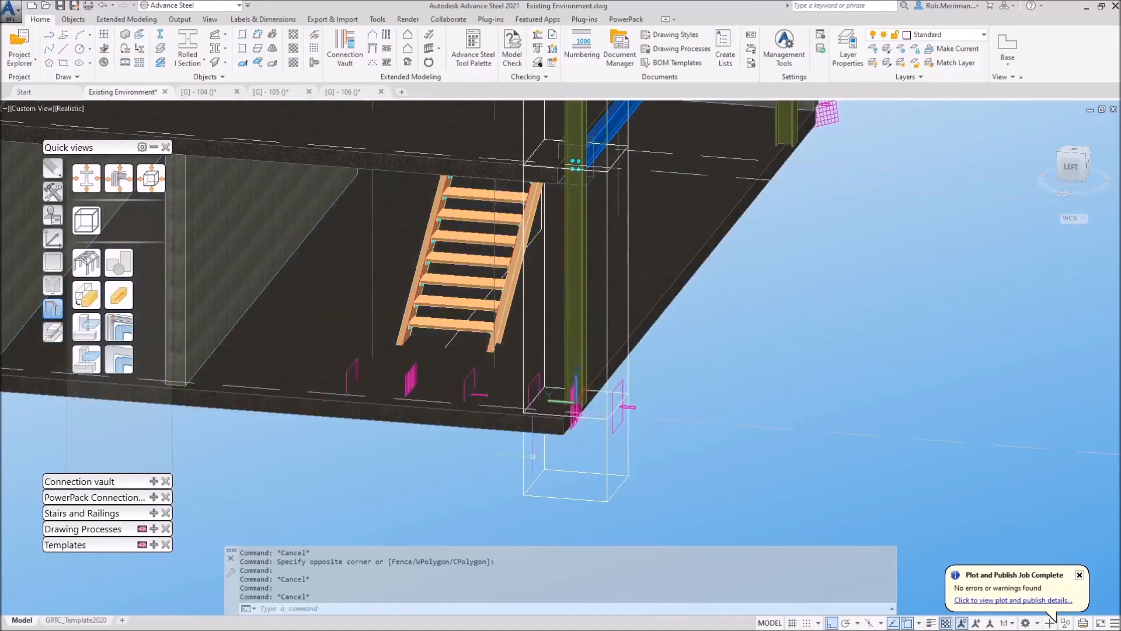
Insert a level symbol at the foot of the staircase stringer in the Existing Environment model.
click(272, 91)
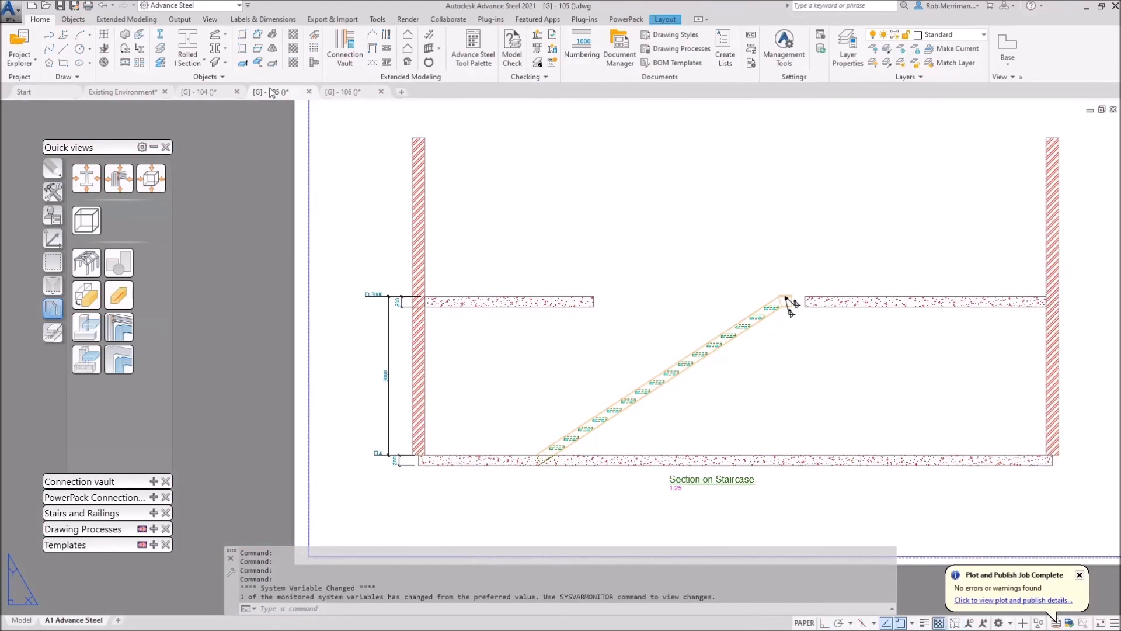
click(122, 92)
click(71, 20)
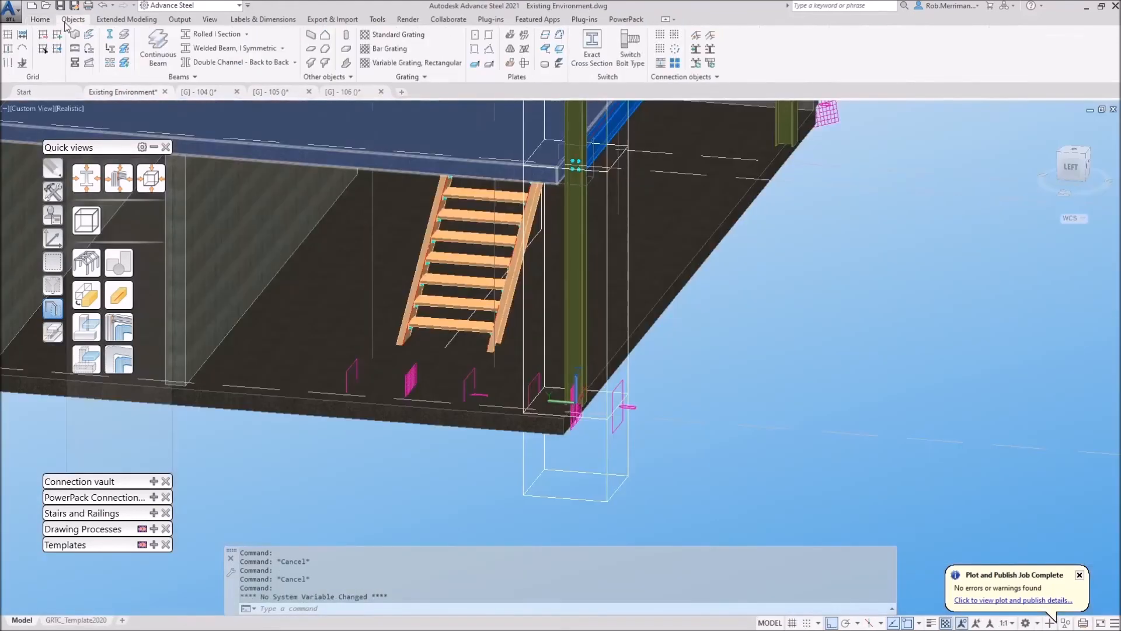
click(22, 63)
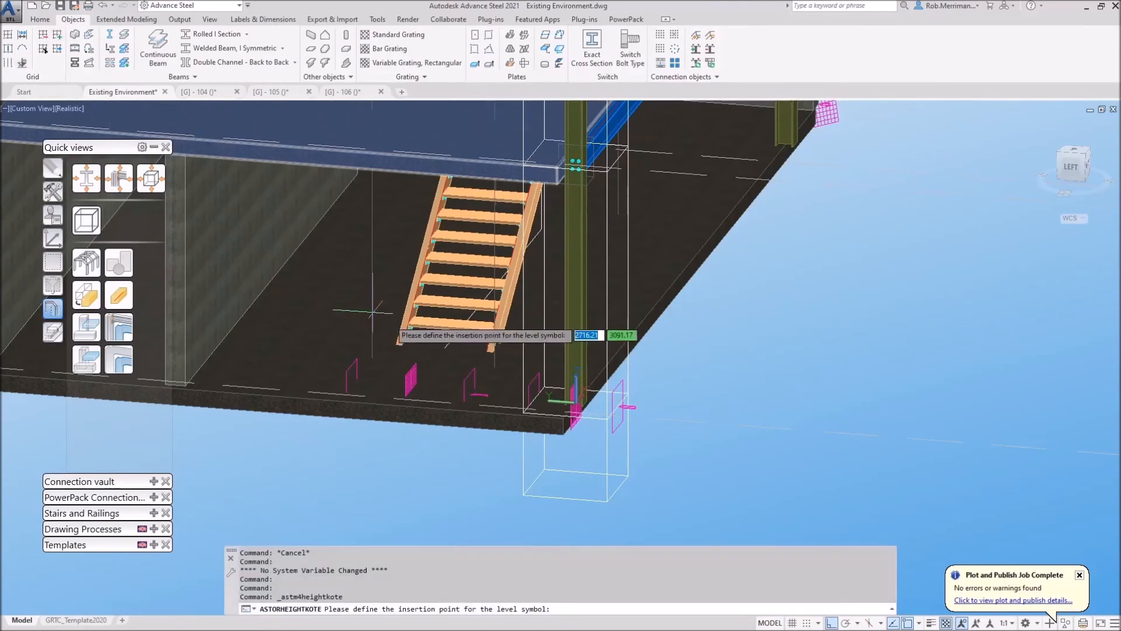
scroll(403, 345, up, 5)
click(388, 340)
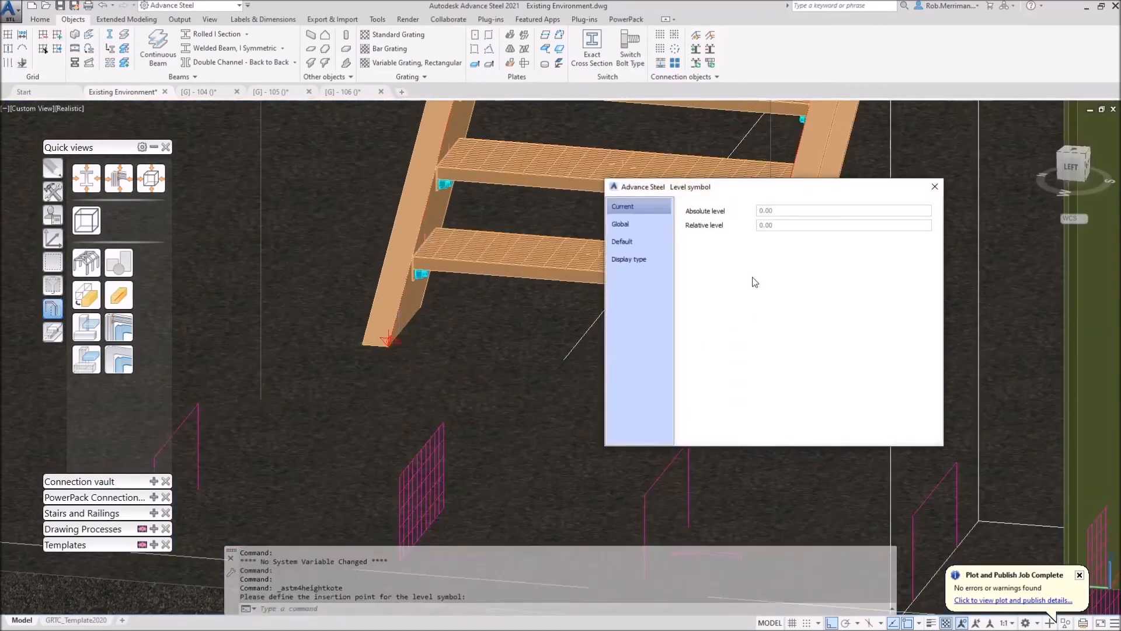
Set the level symbol's global datum level to 36000.
click(657, 227)
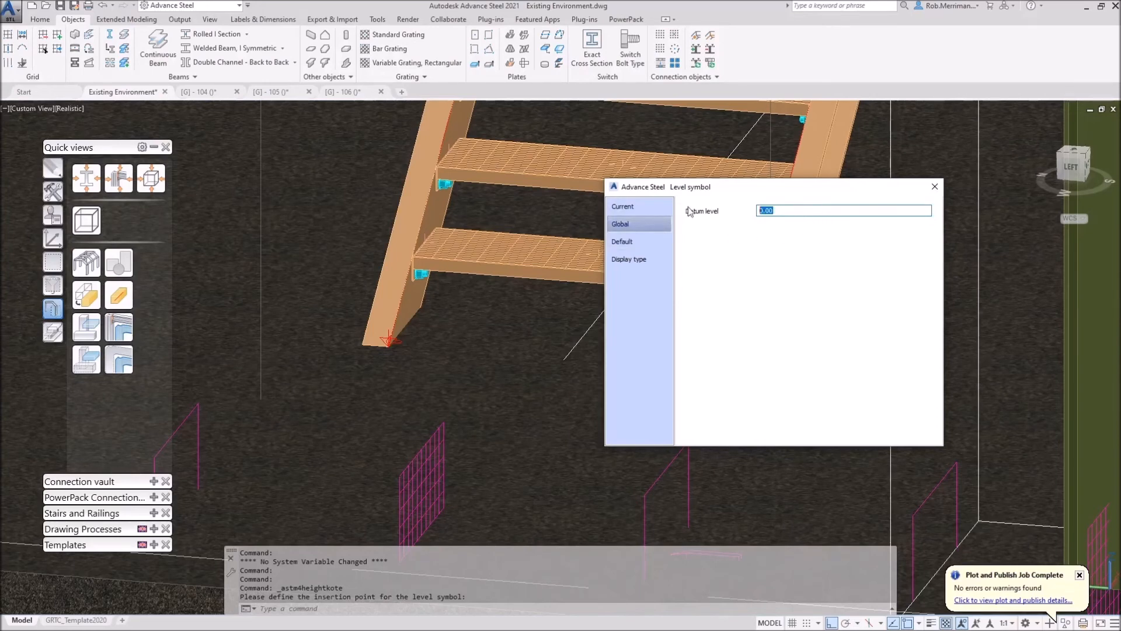
click(647, 211)
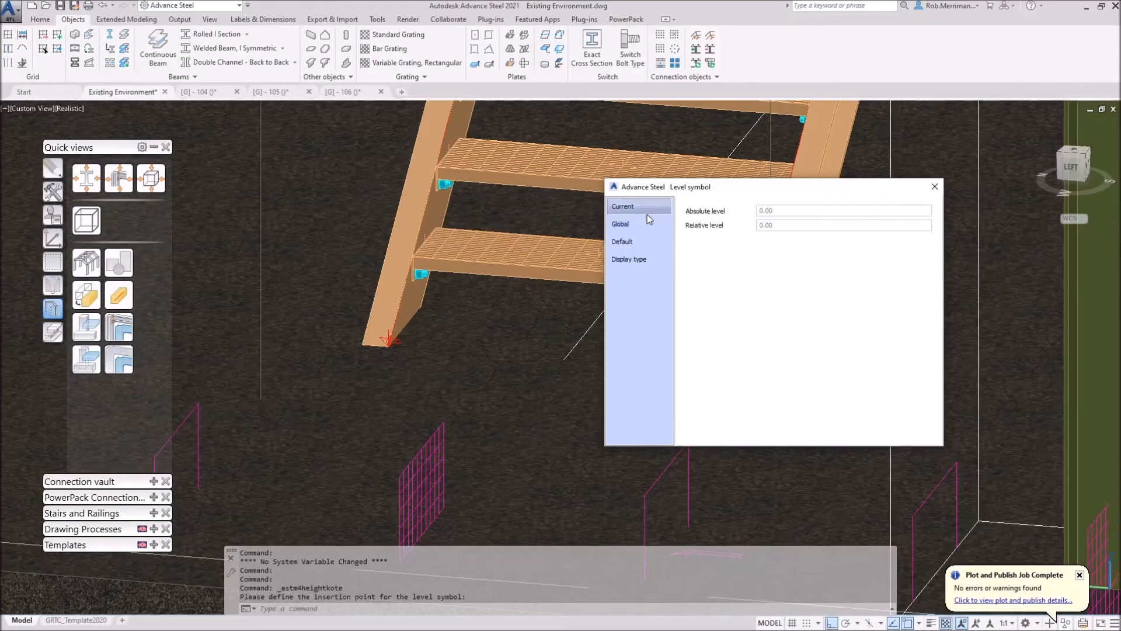
click(646, 227)
click(780, 211)
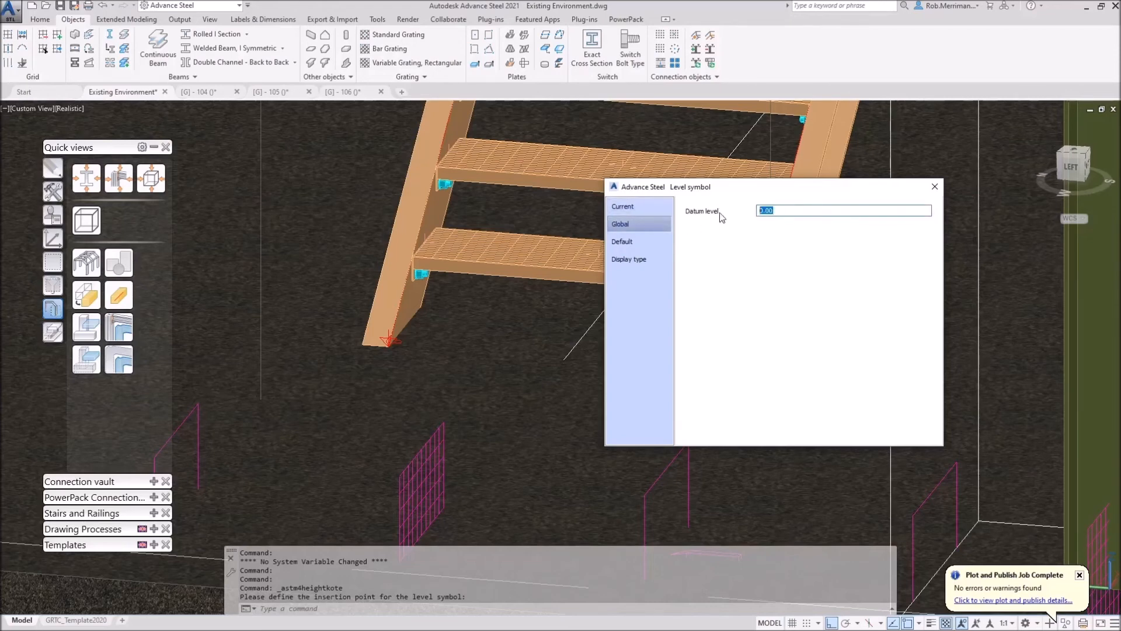
key(Tab)
key(Escape)
Update the Section on Staircase detail view on drawing [G] - 105.
click(270, 94)
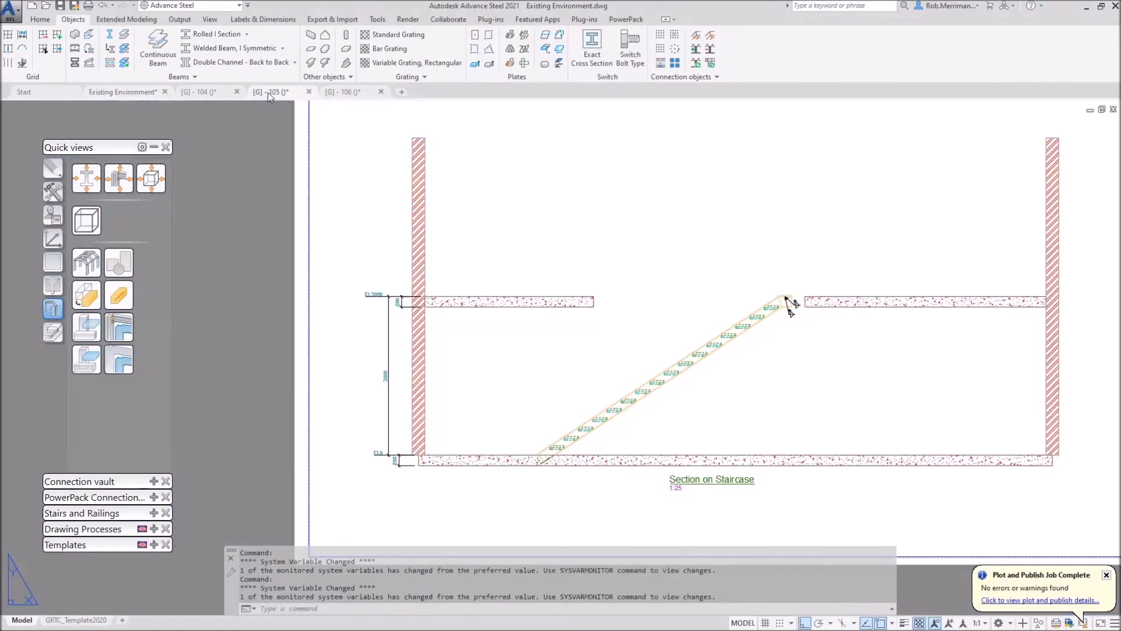
click(41, 19)
click(20, 59)
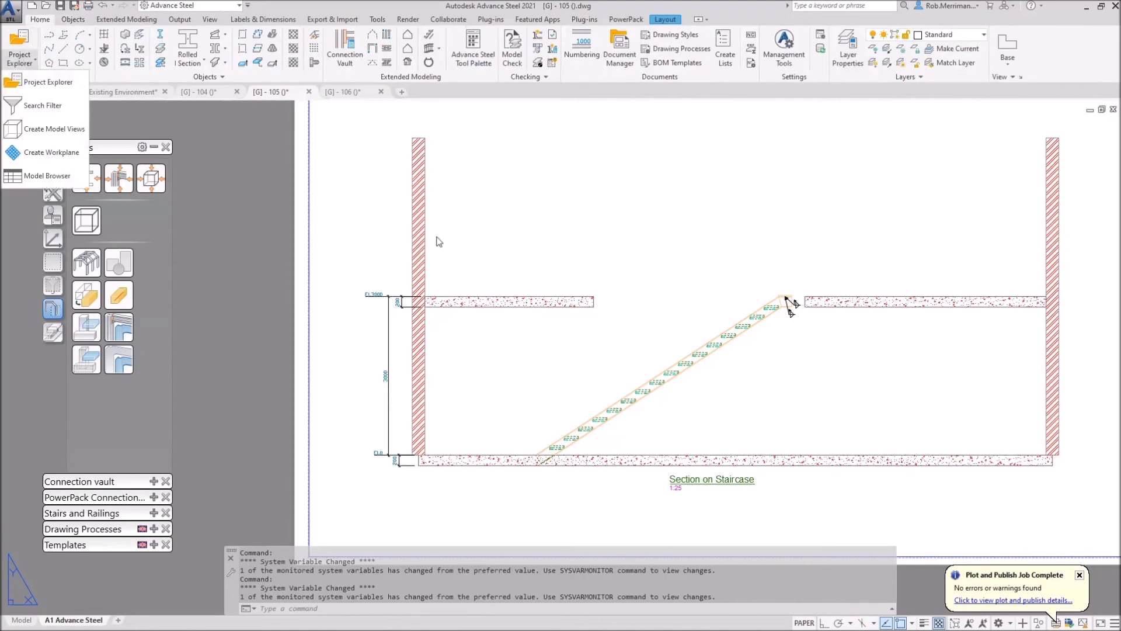
click(262, 19)
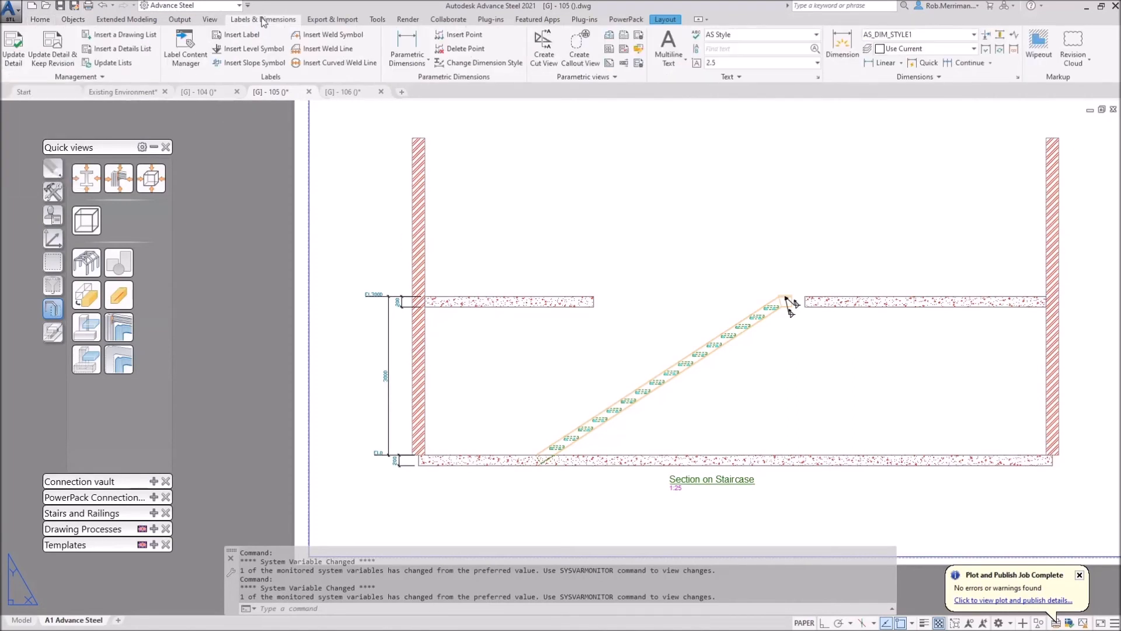
click(13, 50)
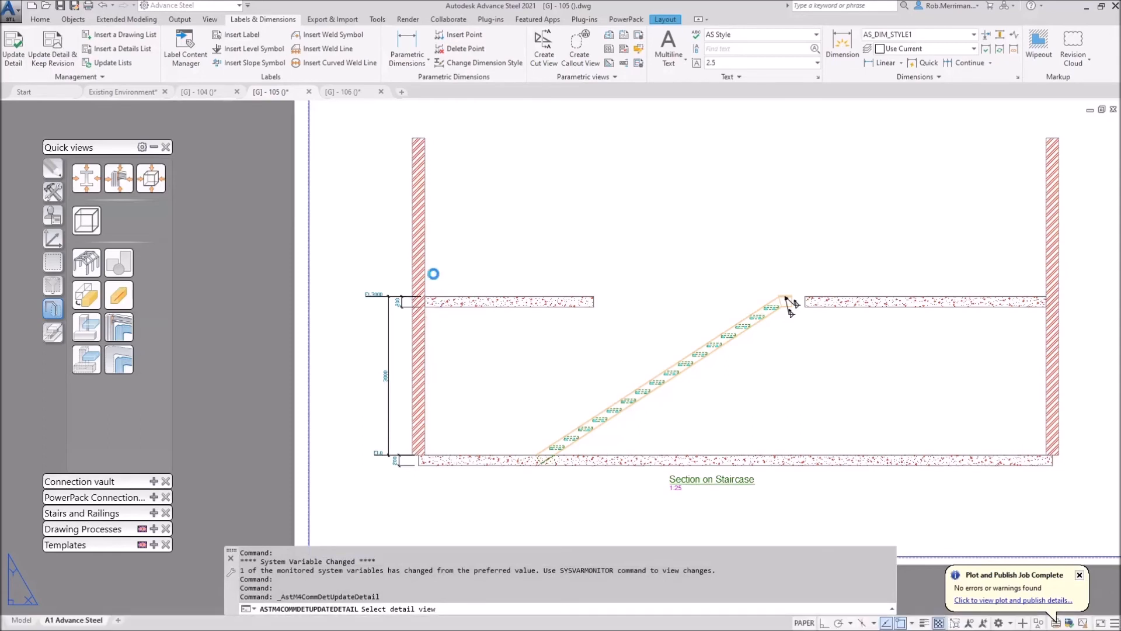
click(789, 302)
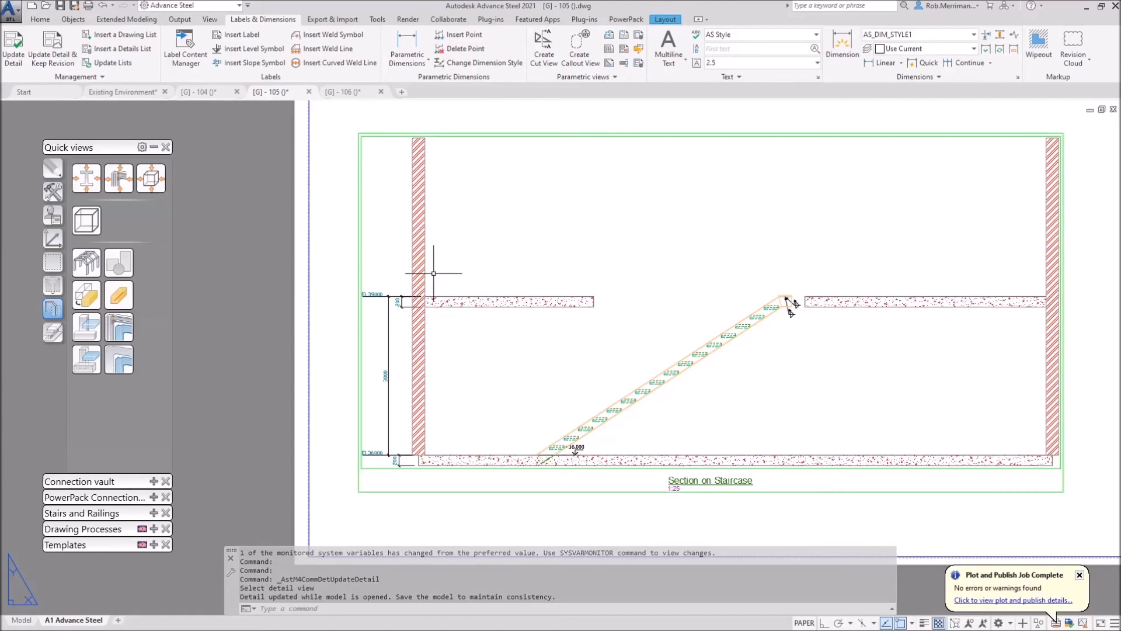
Move the +36.000 level symbol along the ground slab to the clear area between the hatched wall and the staircase foot.
scroll(582, 462, up, 5)
click(510, 317)
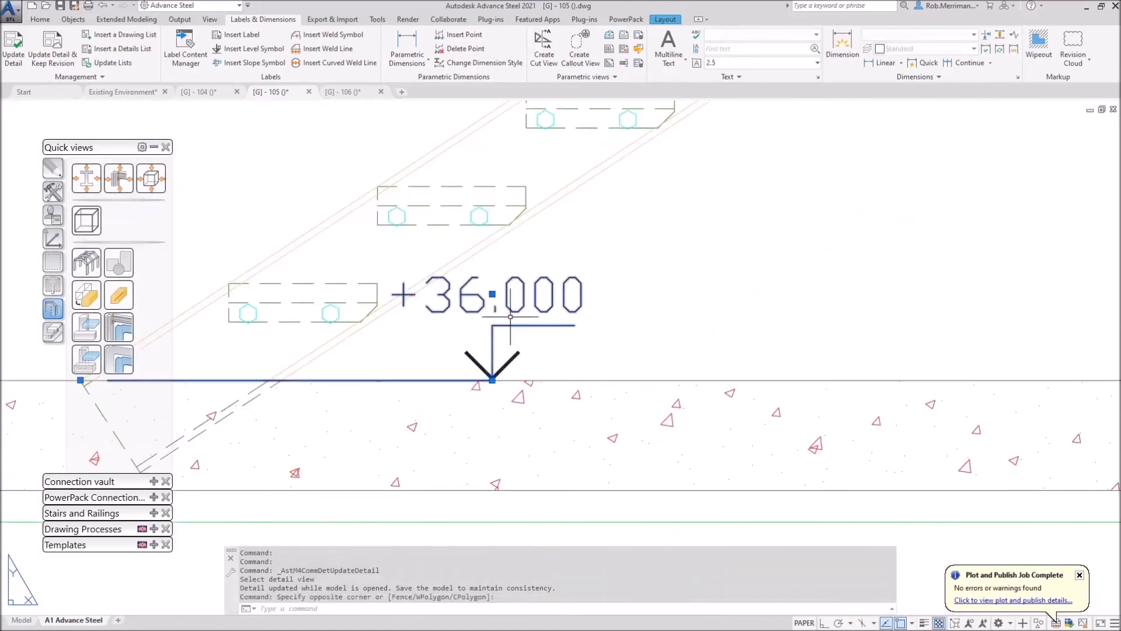
scroll(510, 317, down, 8)
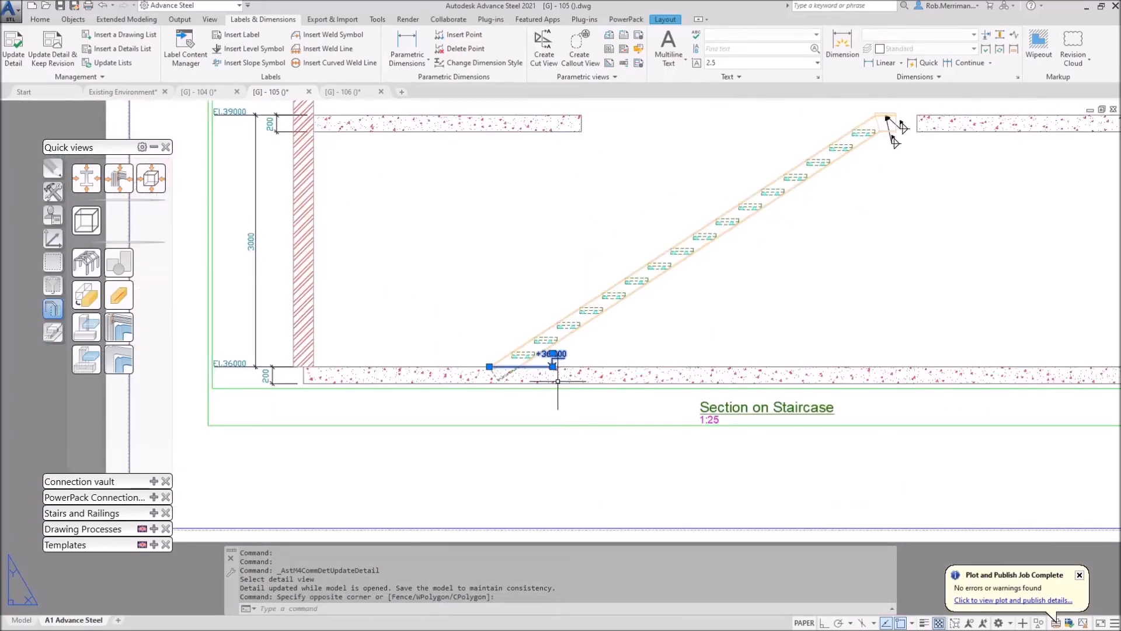
scroll(557, 401, down, 2)
scroll(561, 409, up, 4)
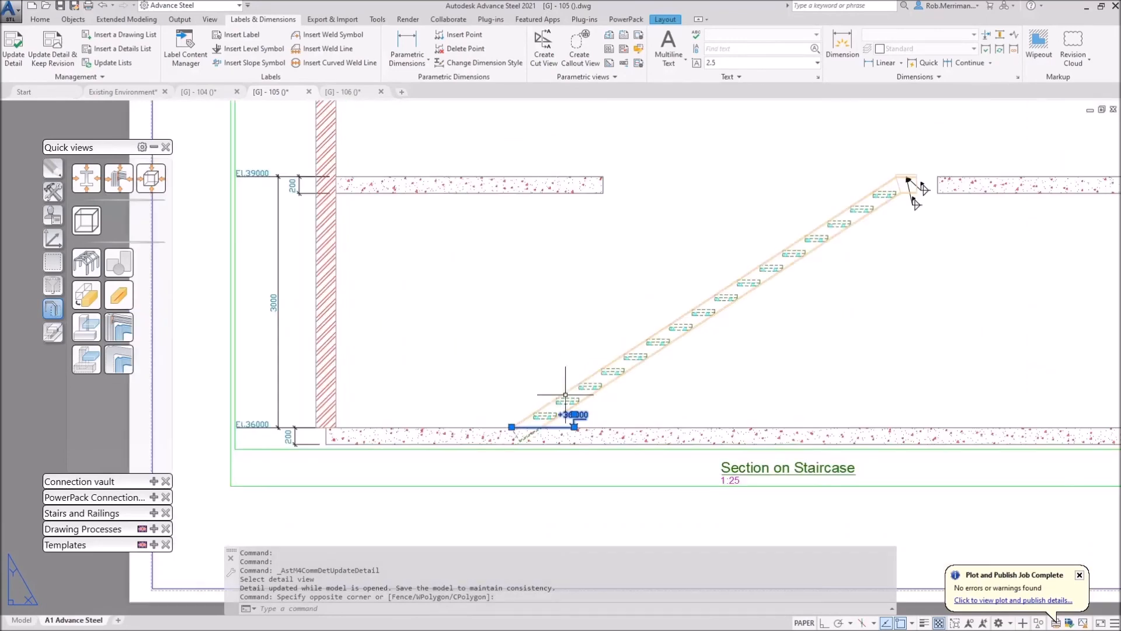
click(574, 426)
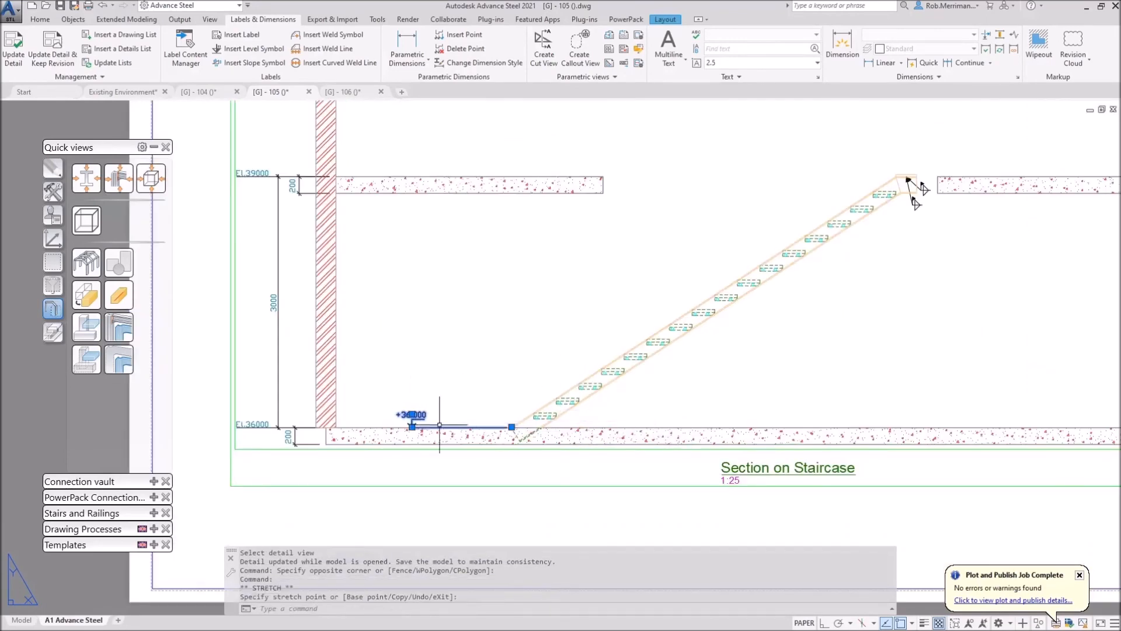
scroll(511, 432, up, 8)
scroll(513, 432, down, 5)
key(Escape)
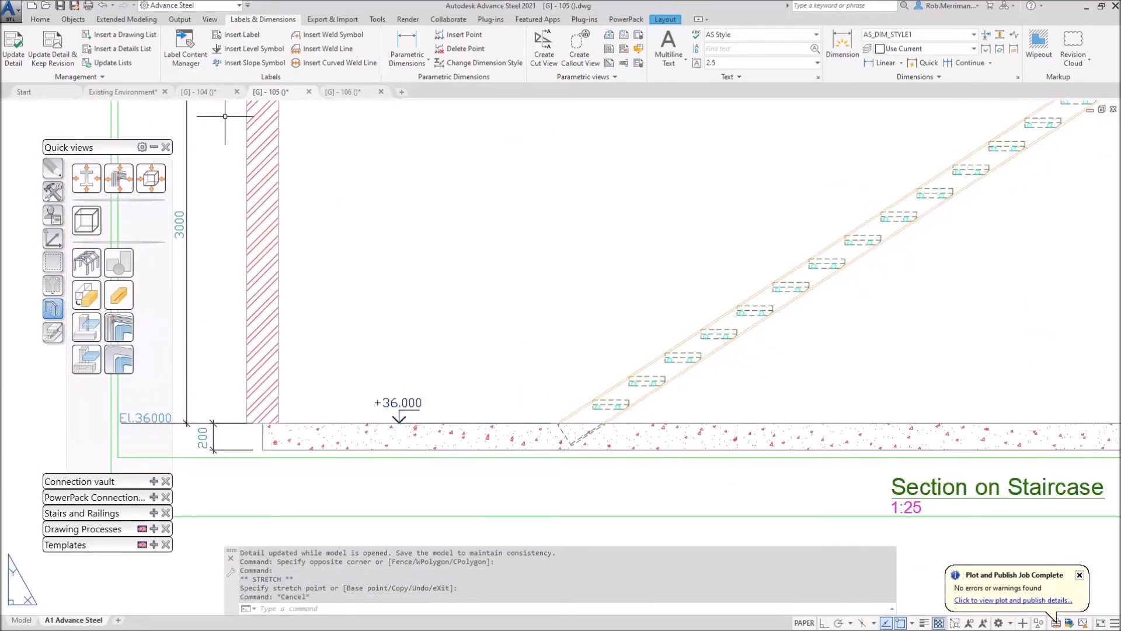
Update the Elevation on new steel detail view on [G] - 104 and check the level symbol at the column head.
click(339, 92)
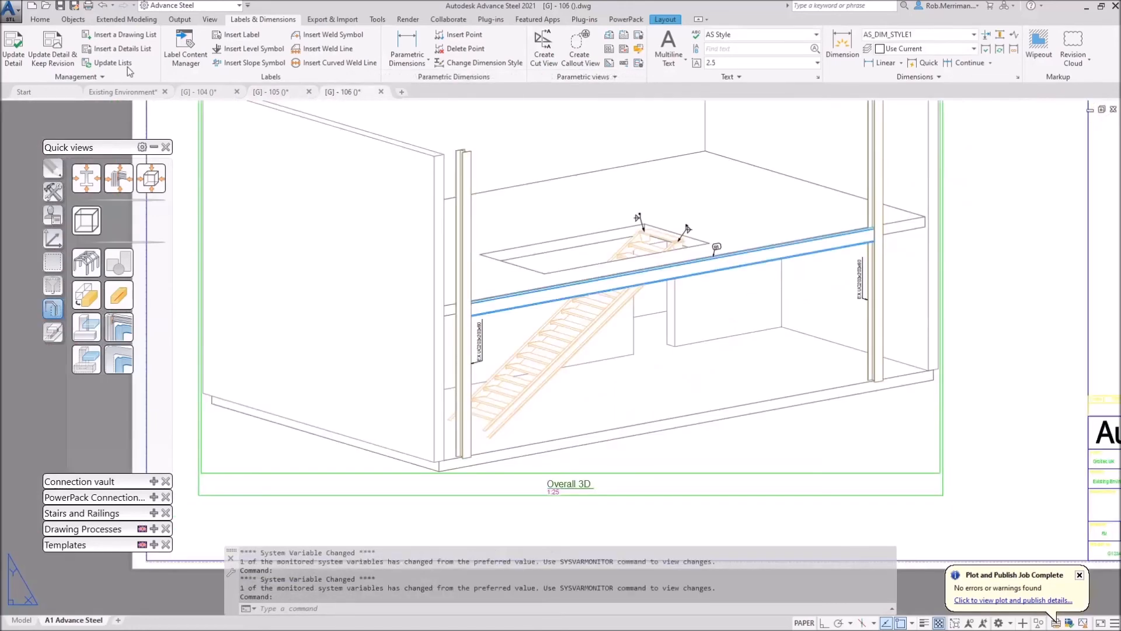
click(189, 94)
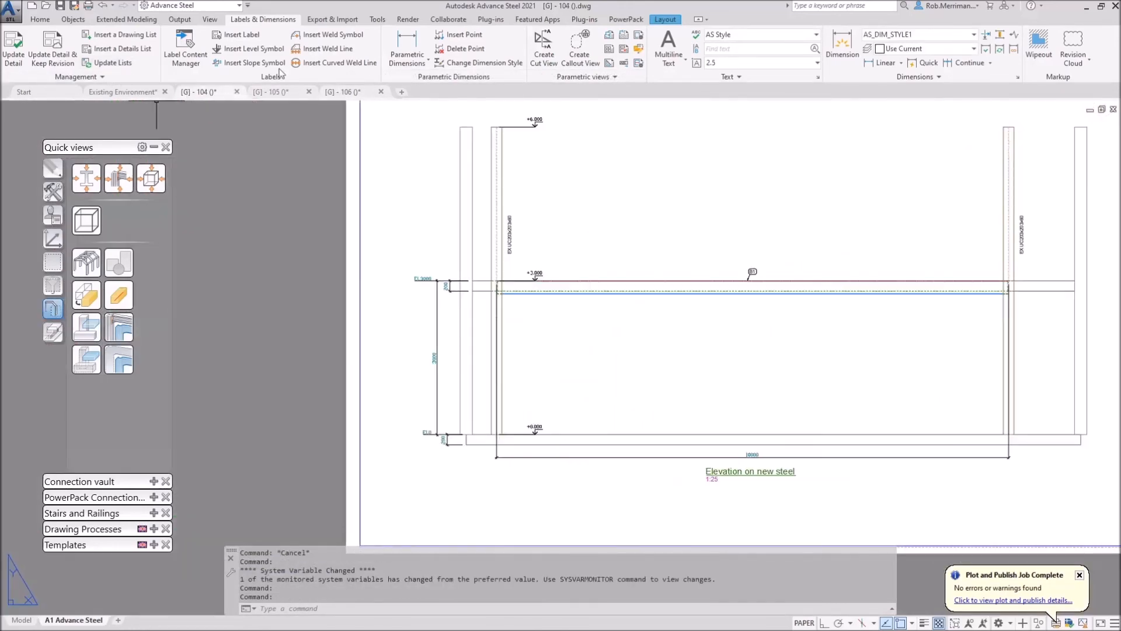
click(13, 48)
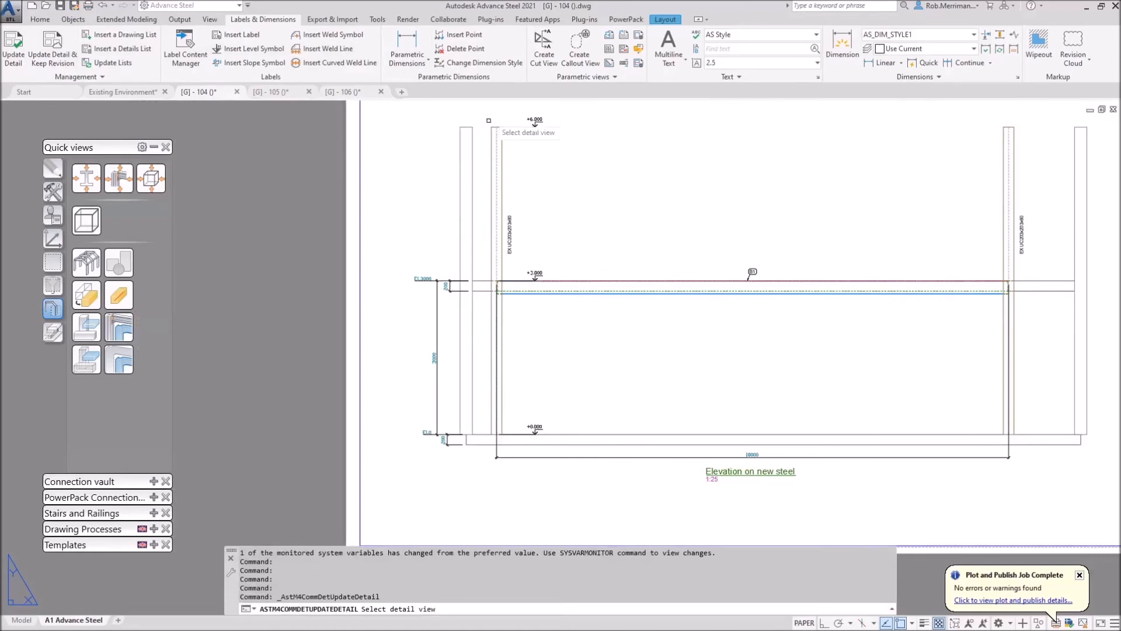
scroll(516, 111, up, 5)
click(457, 215)
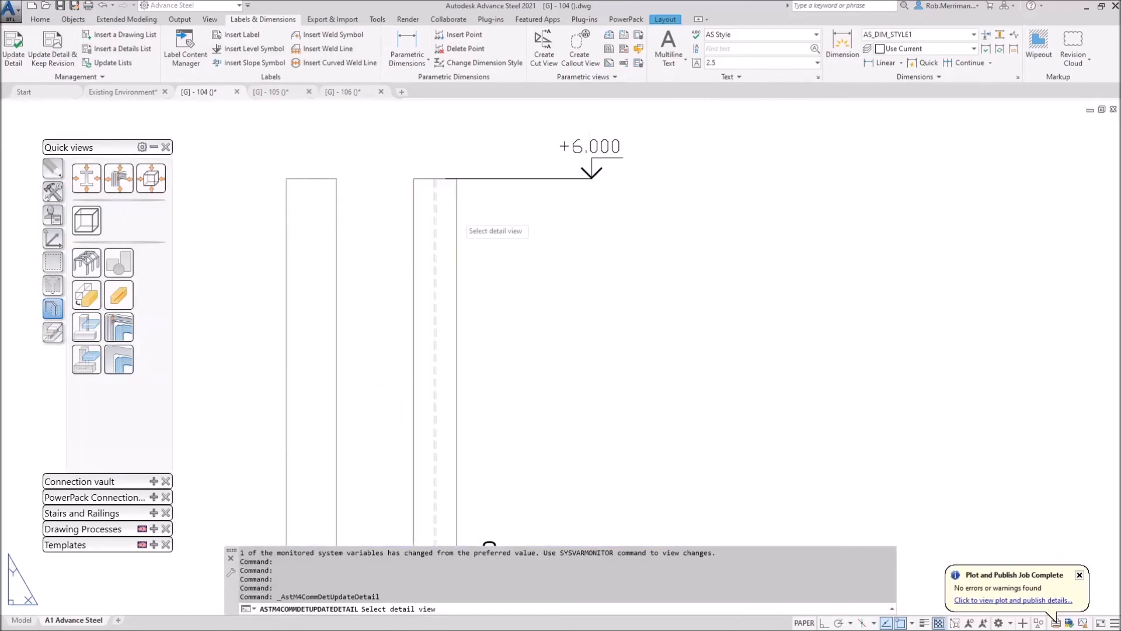
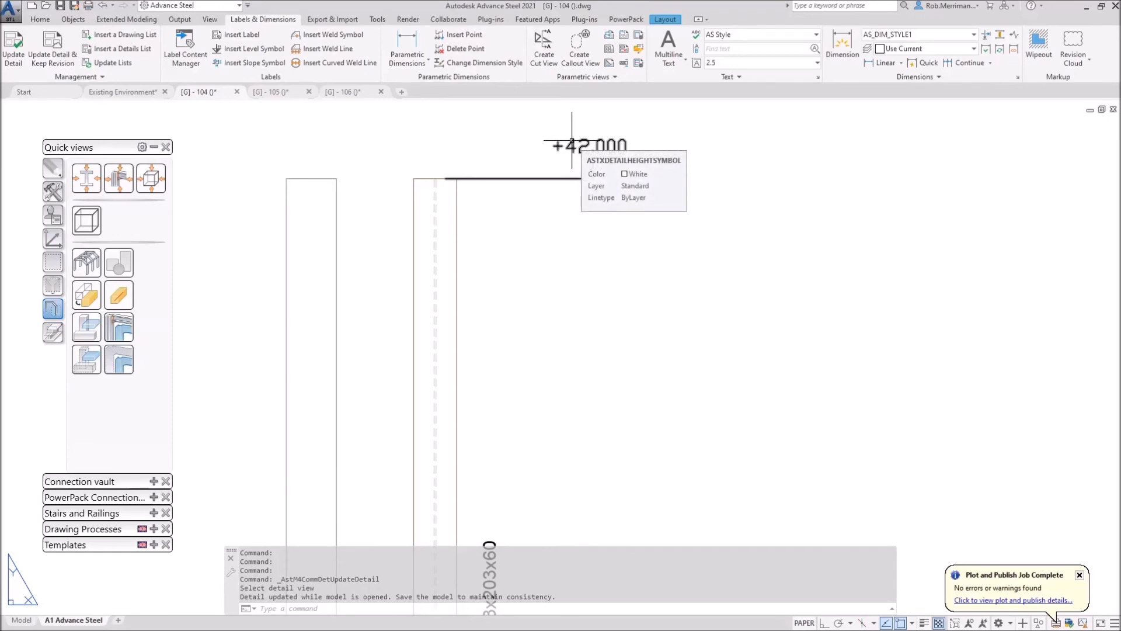
scroll(566, 211, down, 8)
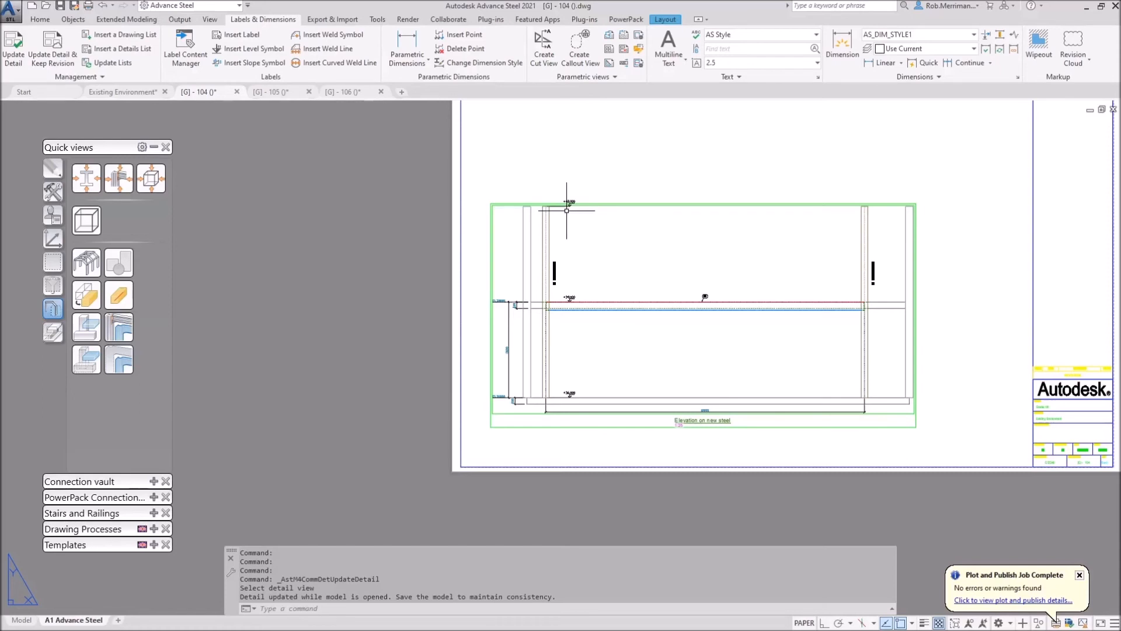
Close drawing [G] - 104 without saving, then close [G] - 105 and [G] - 106 with their changes saved.
click(237, 92)
click(596, 345)
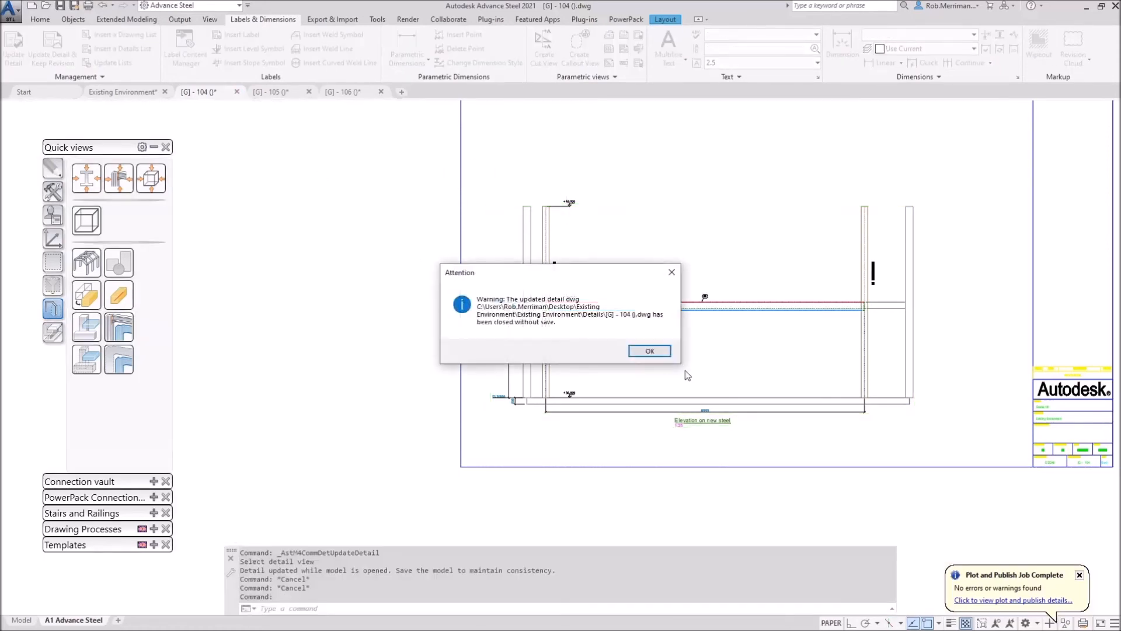
click(648, 350)
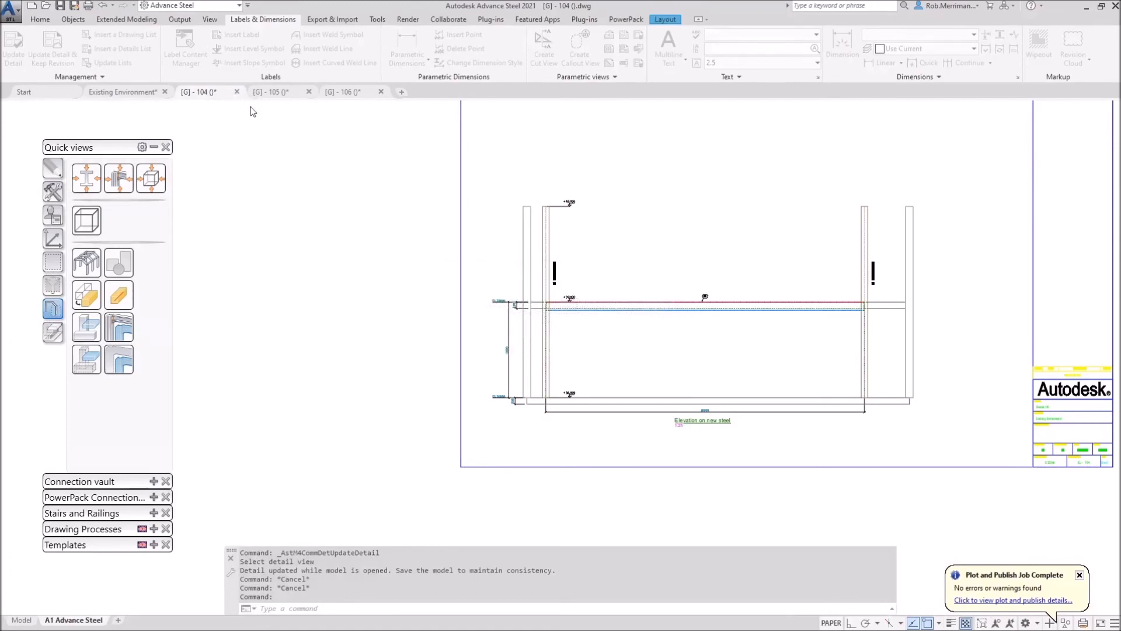
click(236, 93)
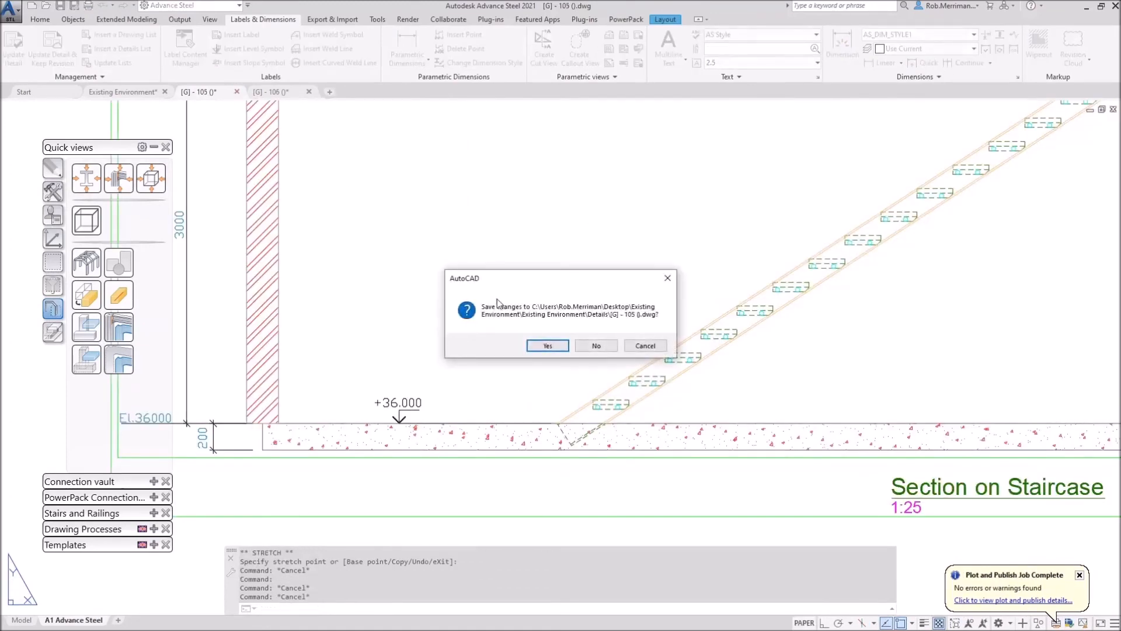
click(542, 346)
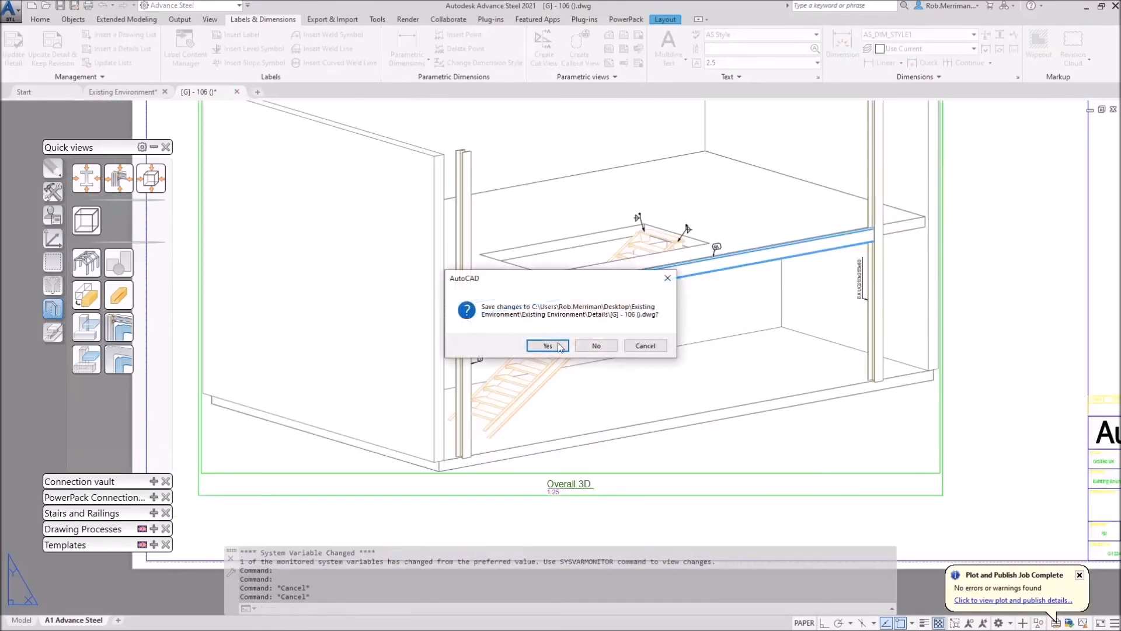
click(556, 345)
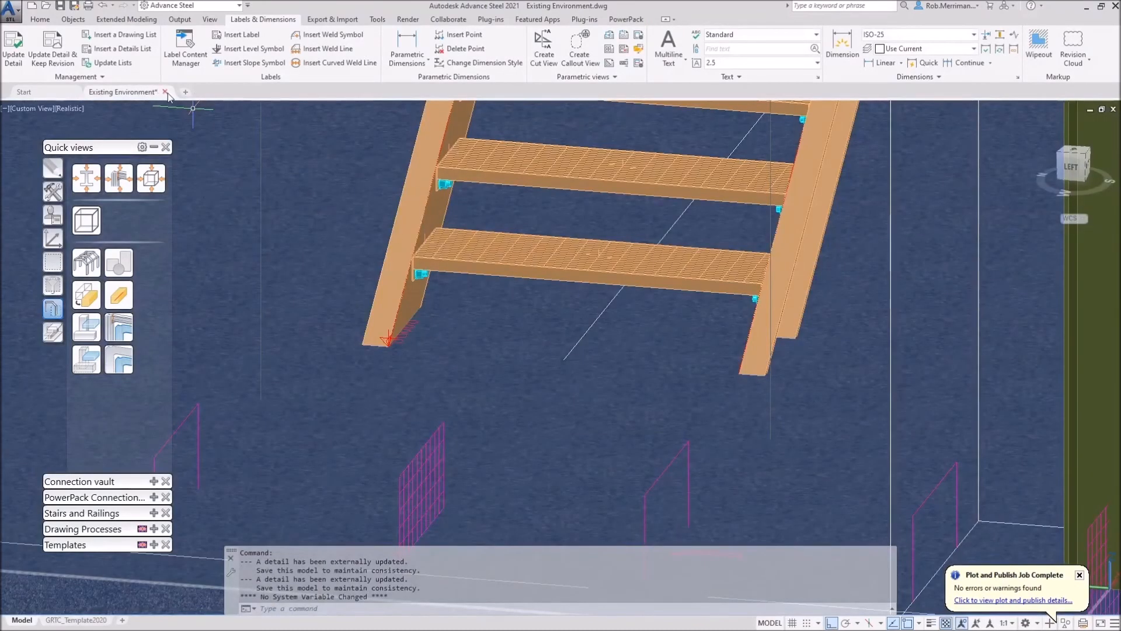
Close the Existing Environment model and open the Architecs Layout.dwg drawing.
click(165, 91)
click(533, 346)
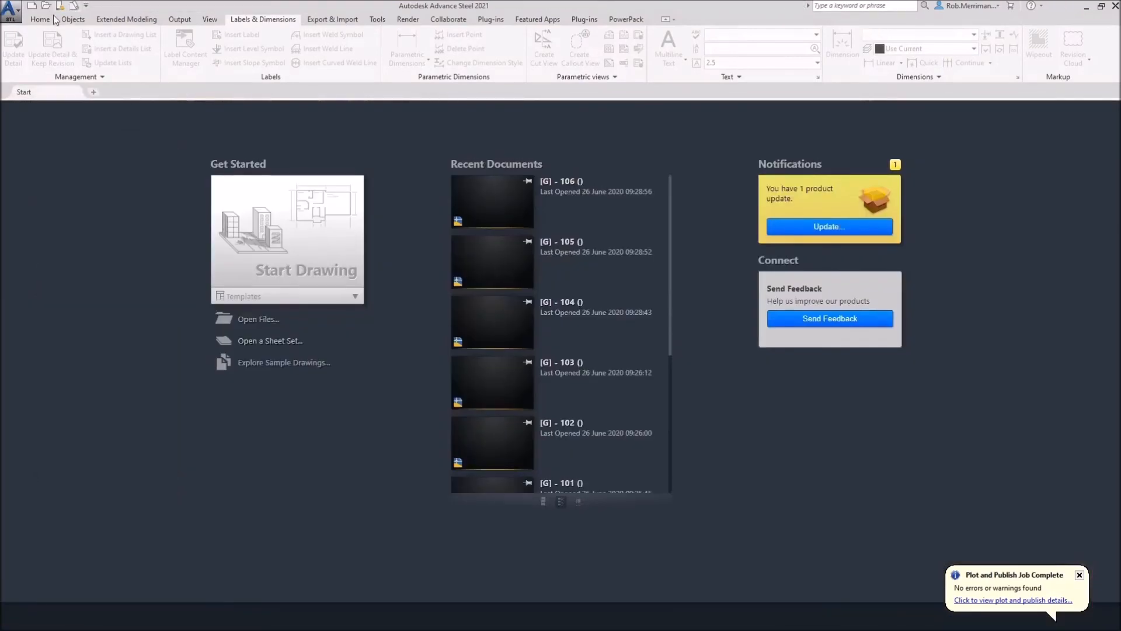
click(338, 254)
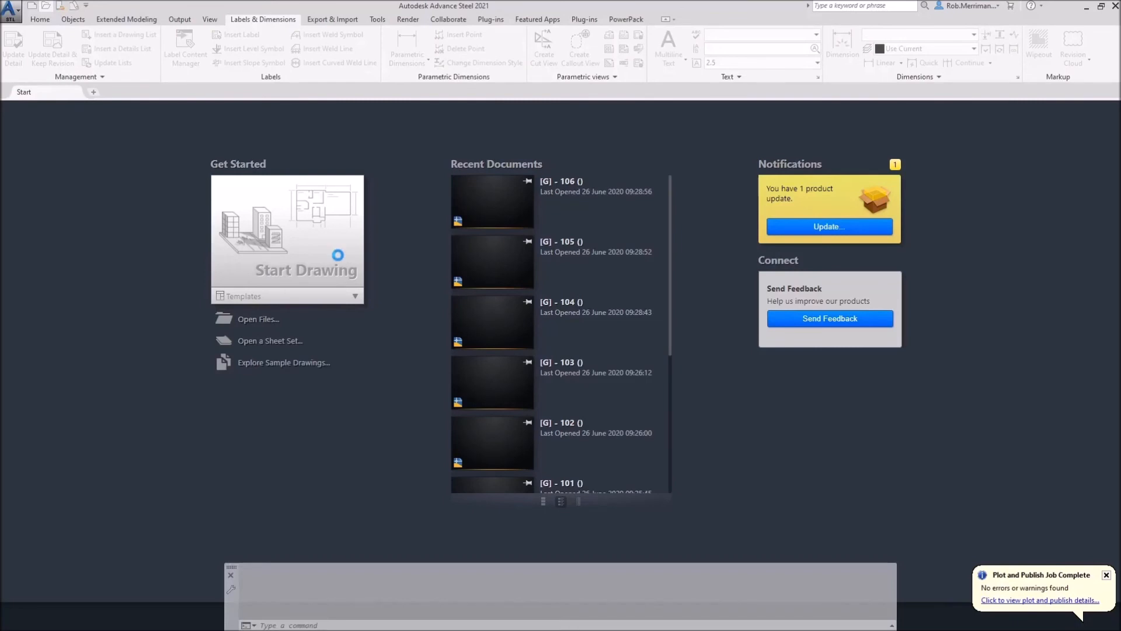
double_click(344, 283)
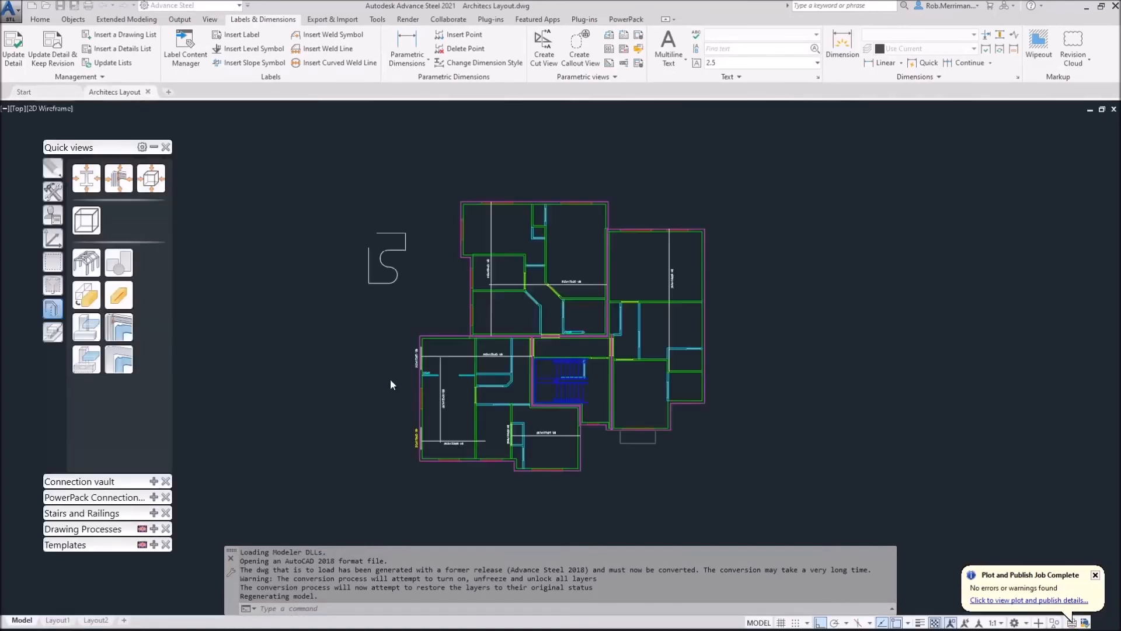
Delete the stray white polyline lying outside the floor plan, beside its upper-left part.
click(326, 202)
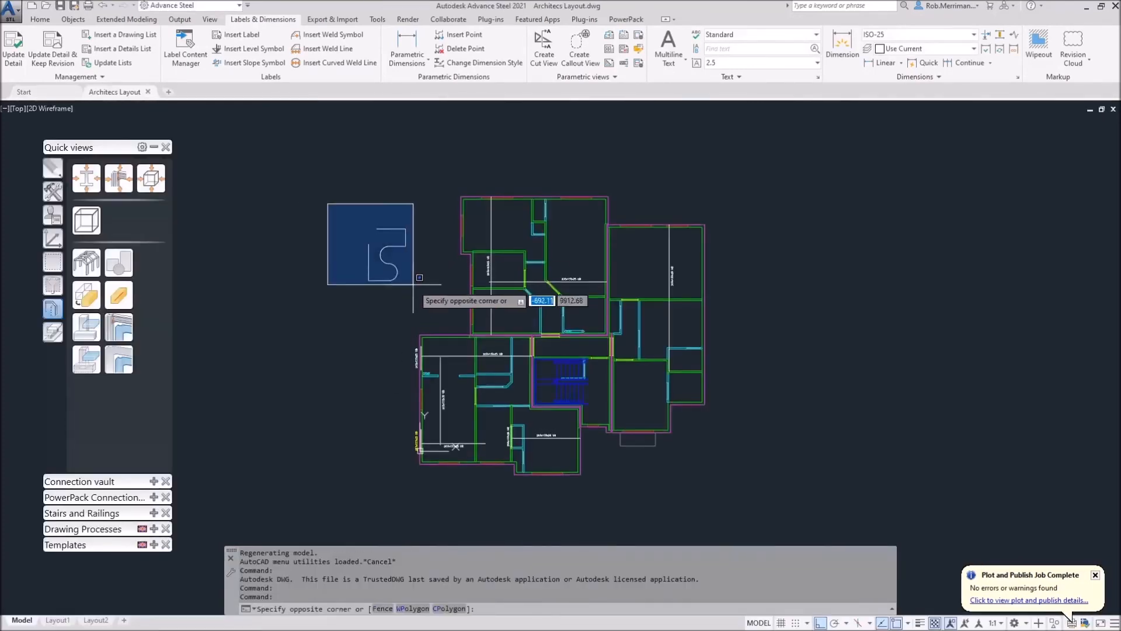
click(424, 299)
key(Delete)
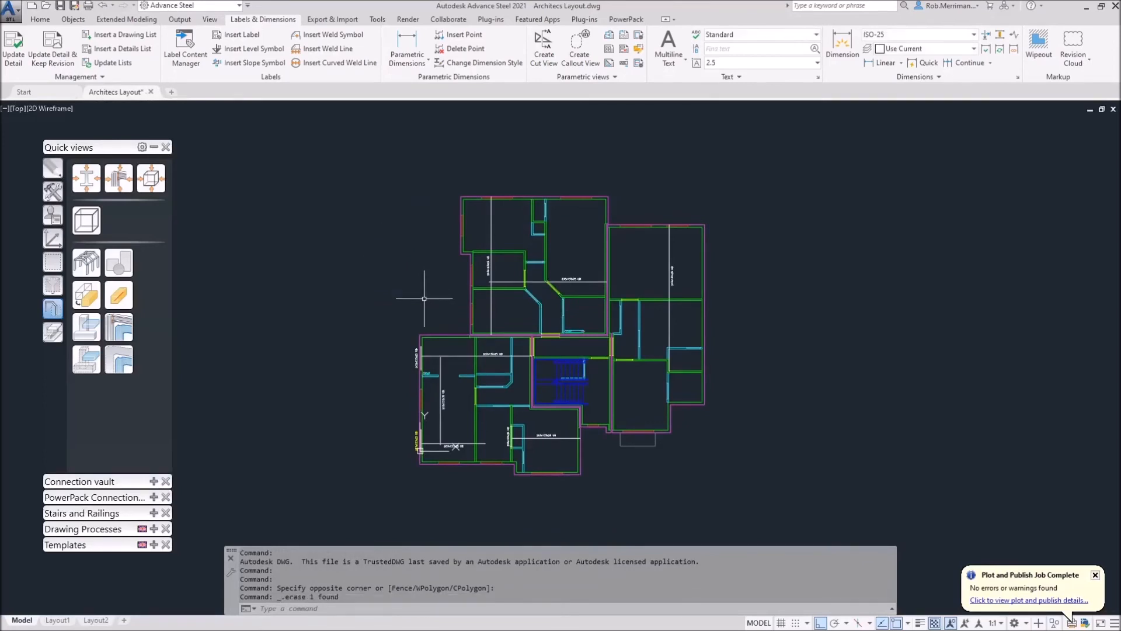
Copy the whole floor plan with a base point at its lower-left outer wall corner.
text(cop)
key(Return)
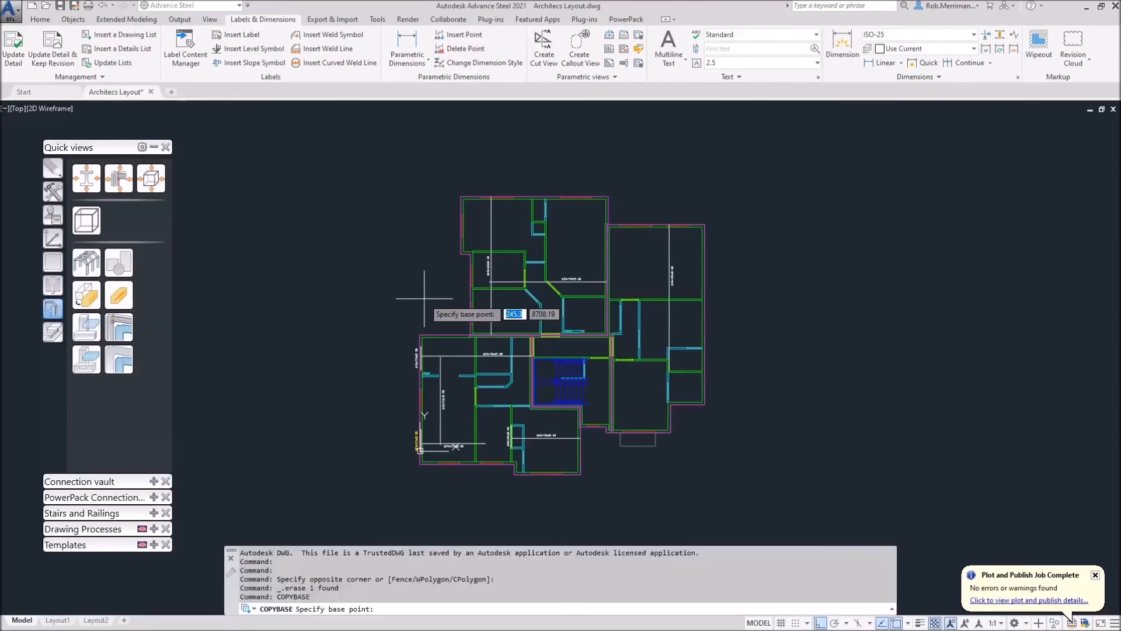
click(419, 463)
click(777, 523)
click(329, 160)
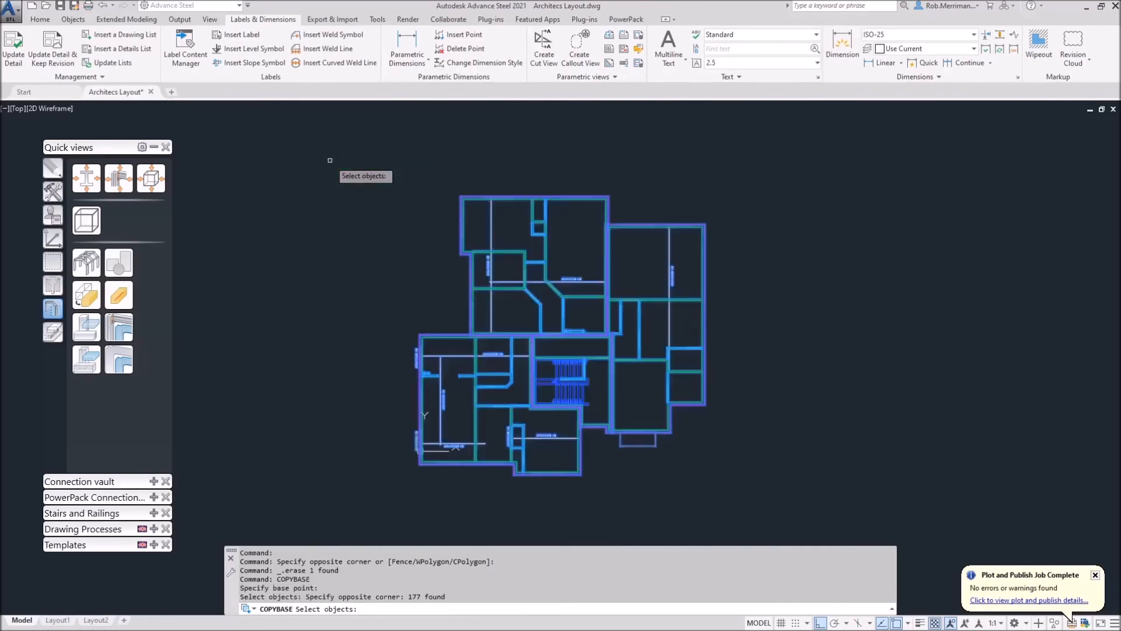
key(Return)
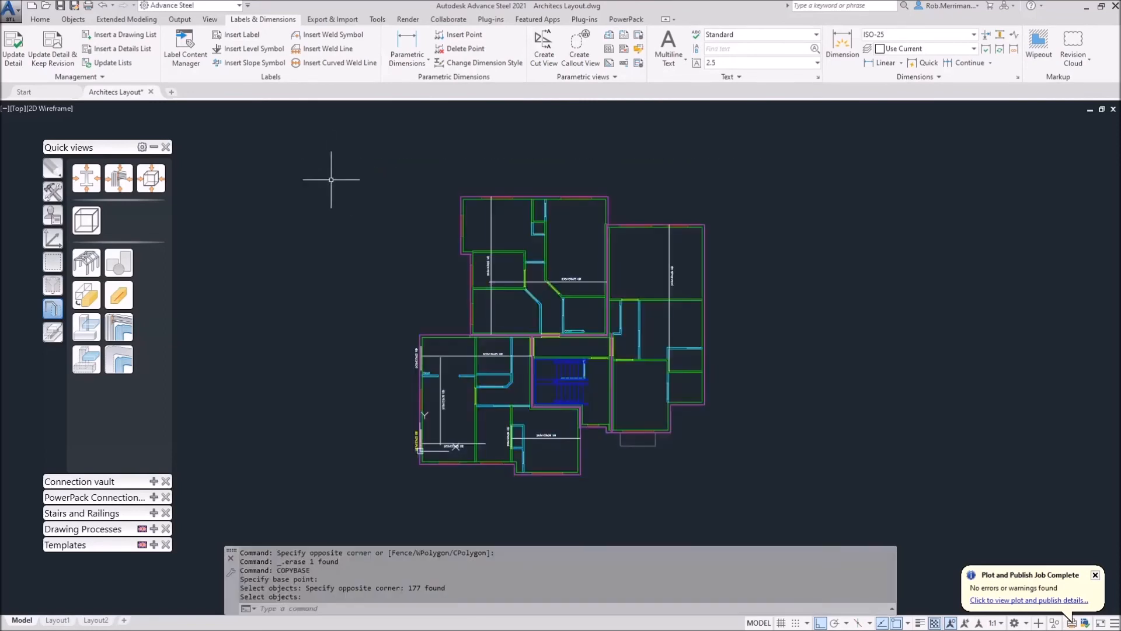
Create a new drawing from a template and paste the copied floor plan at 0,0,0.
click(47, 91)
click(275, 297)
click(277, 349)
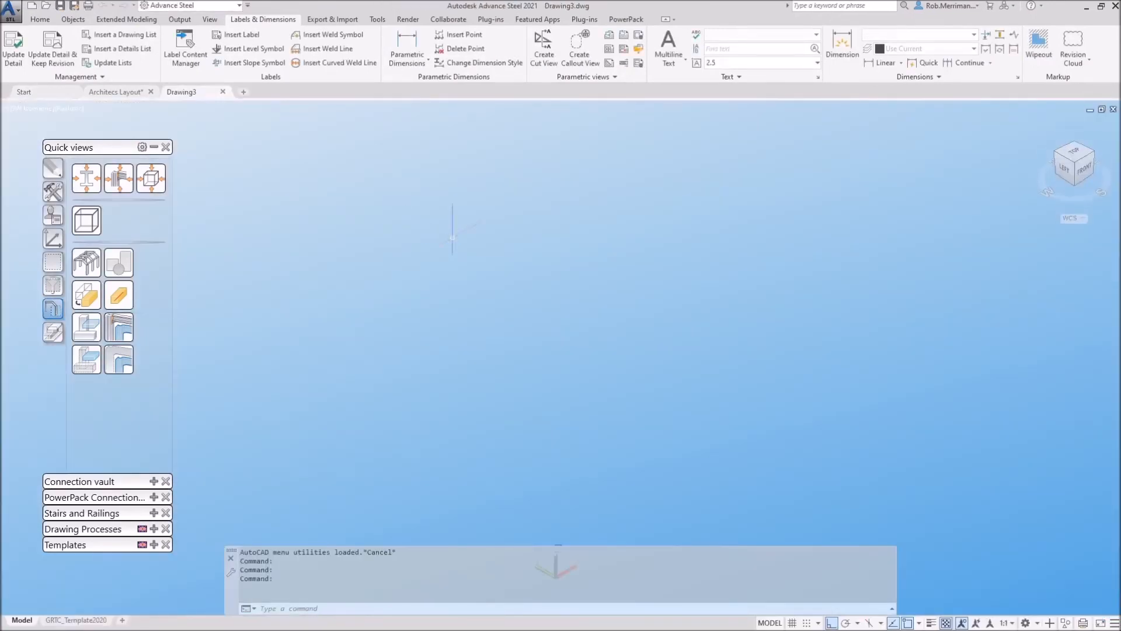
right_click(453, 238)
mouse_move(510, 265)
click(647, 305)
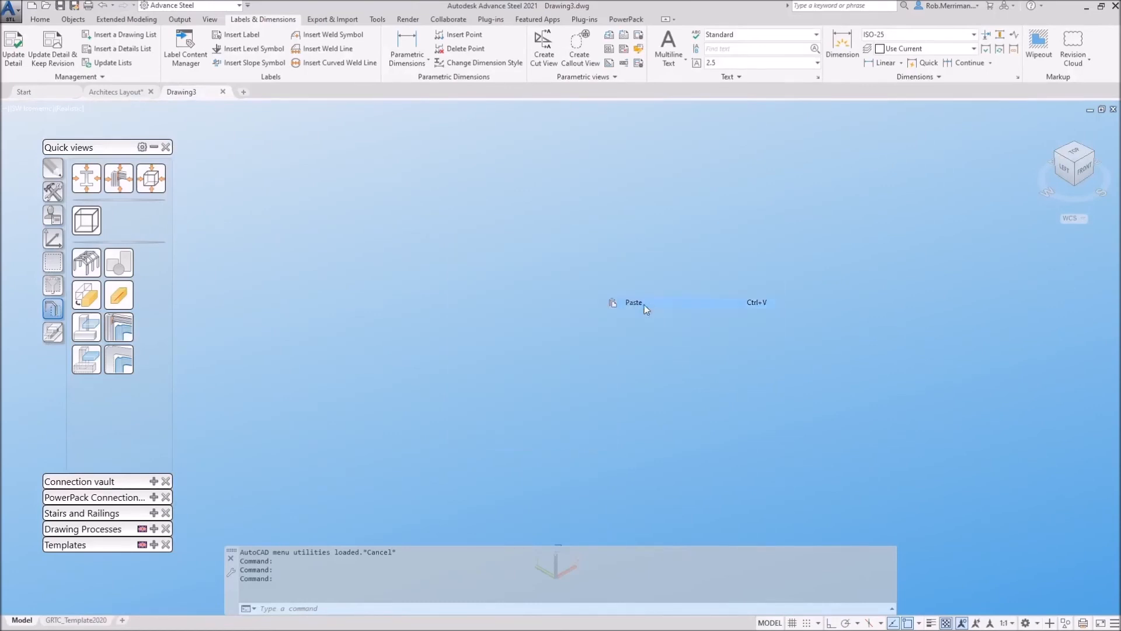
text(0,0,0)
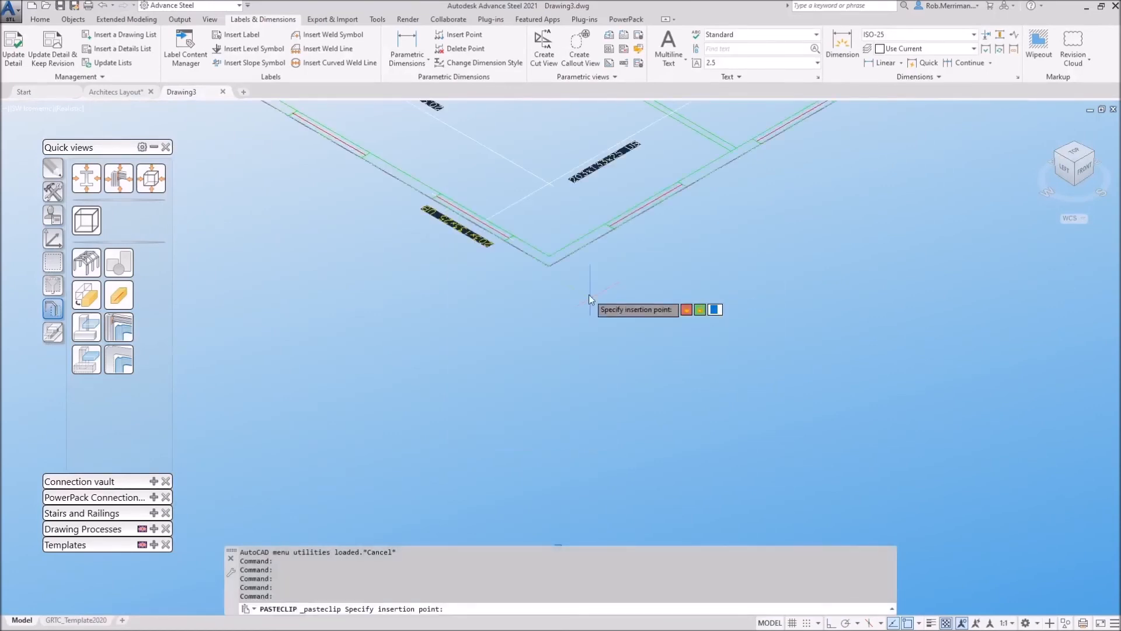
key(Return)
Set the visual style to 2D Wireframe and show the whole pasted plan.
click(75, 110)
click(79, 121)
scroll(581, 497, down, 2)
scroll(501, 425, up, 2)
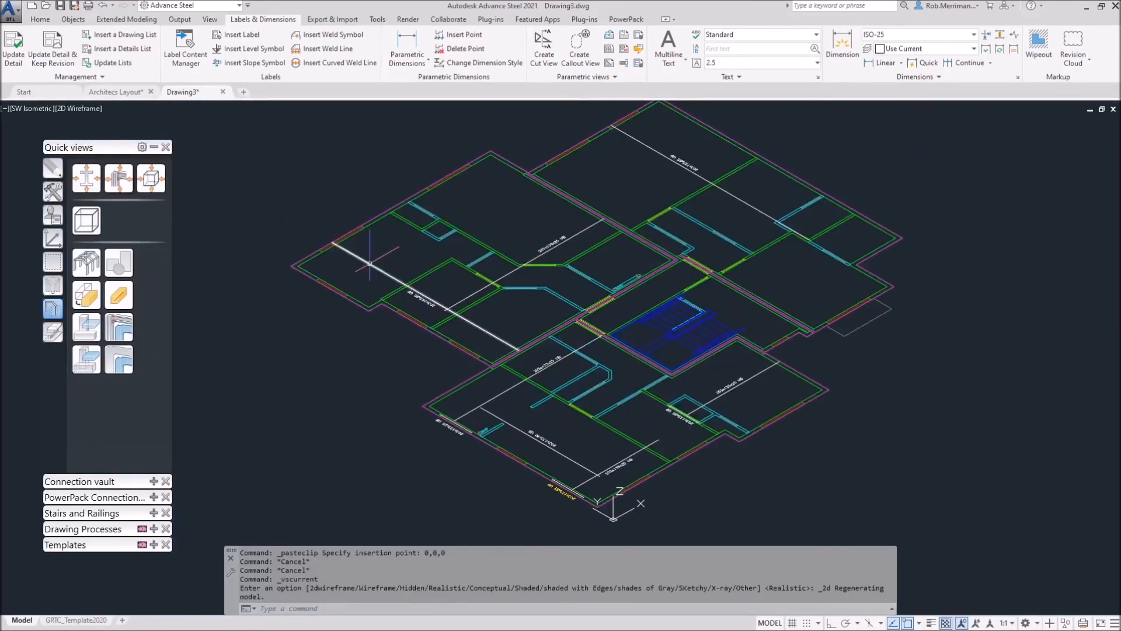
Select all similar white steel centre lines on the plan and convert them to beams, deleting the original lines.
click(388, 267)
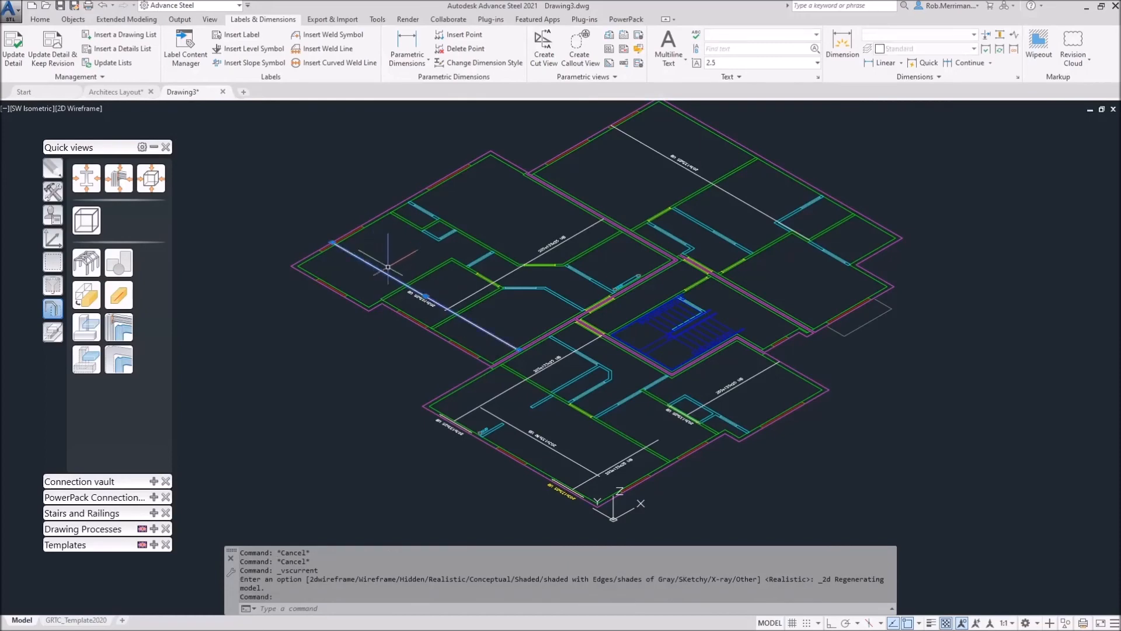
scroll(387, 267, up, 4)
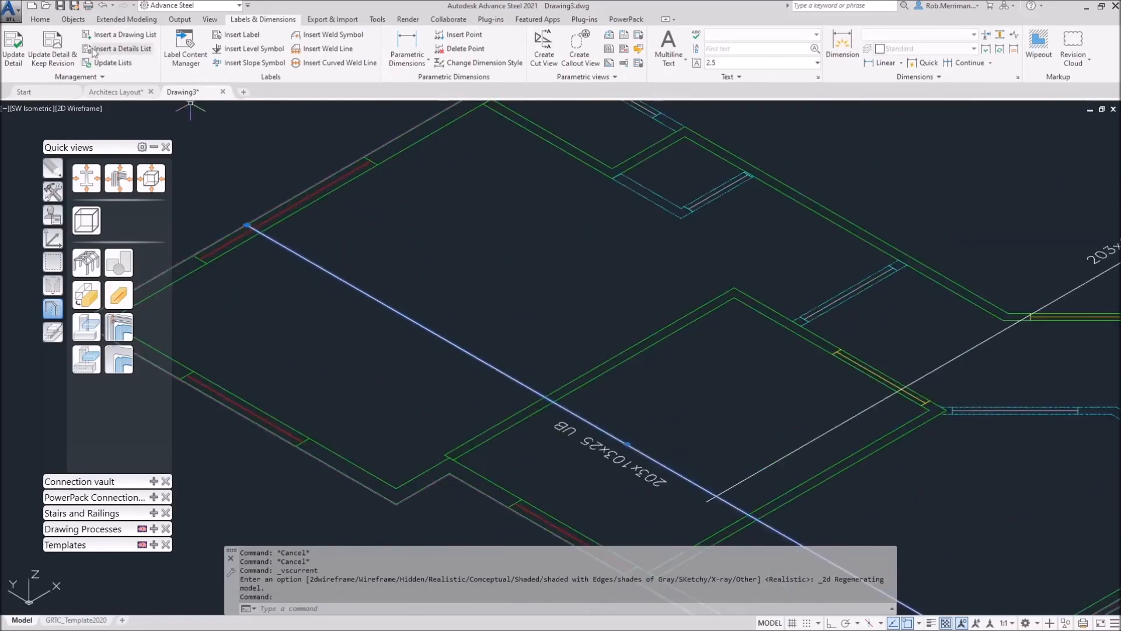
click(40, 19)
right_click(380, 223)
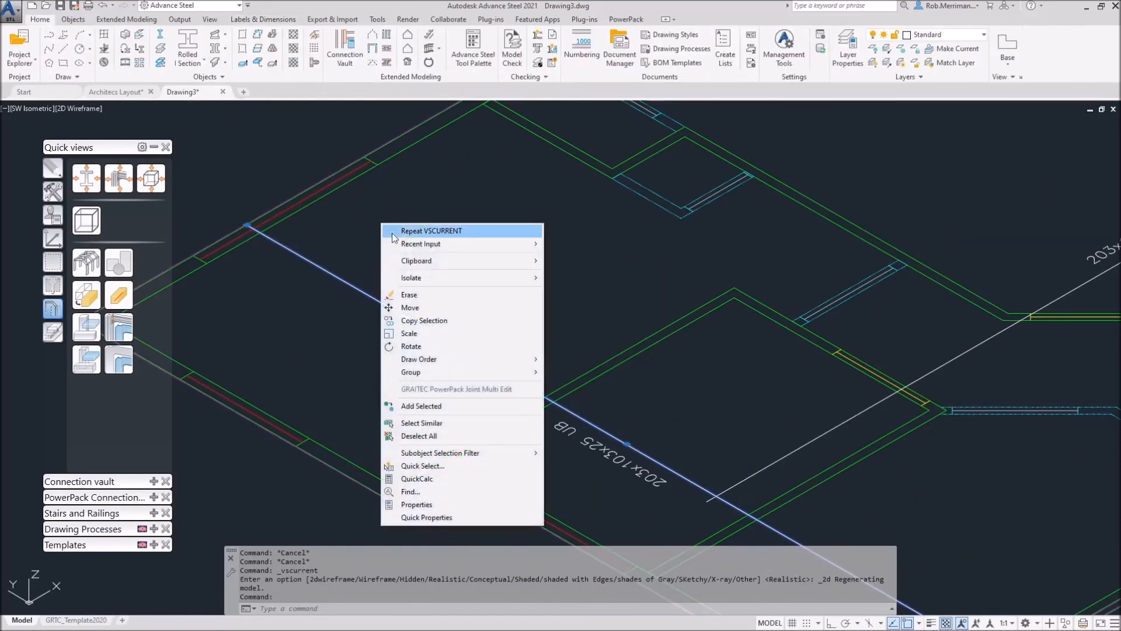
click(421, 422)
scroll(397, 306, down, 5)
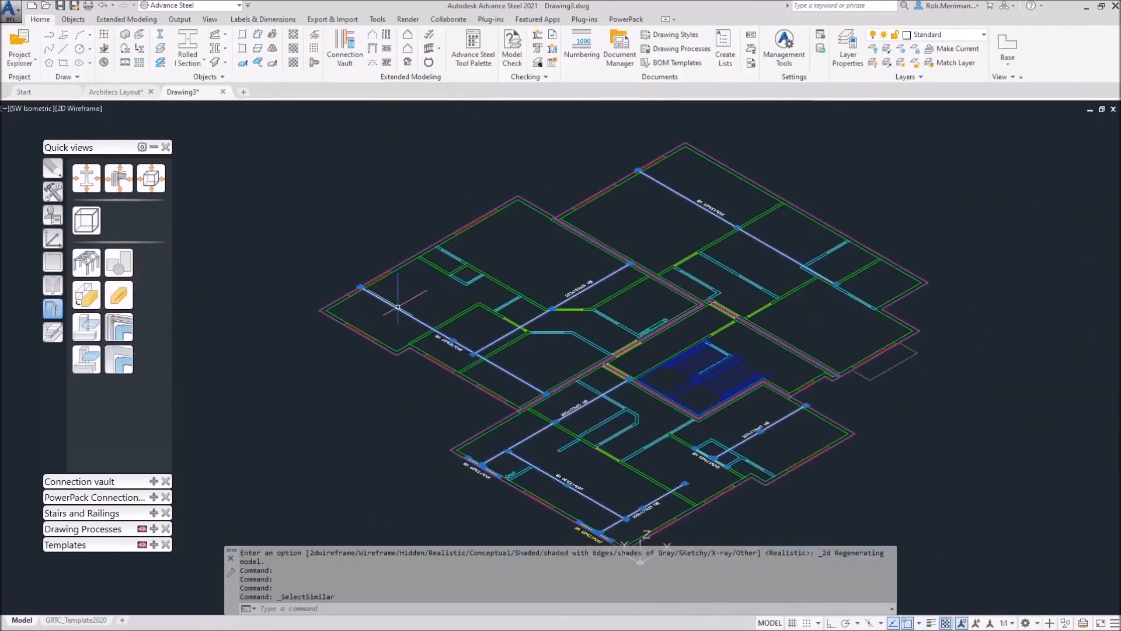
scroll(605, 496, up, 5)
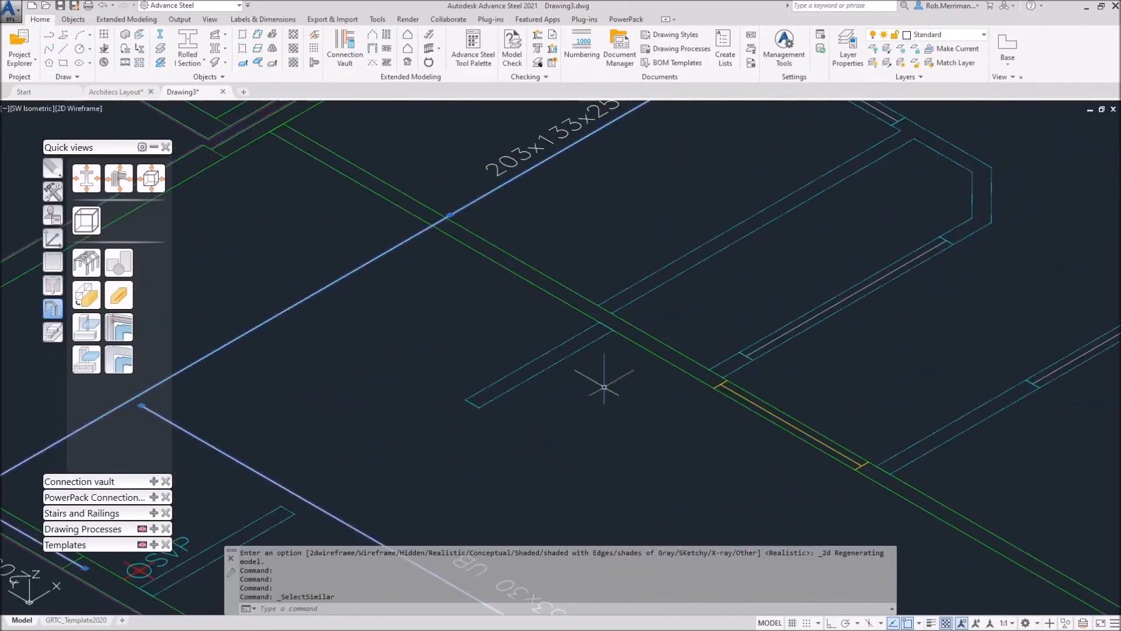
scroll(593, 408, down, 3)
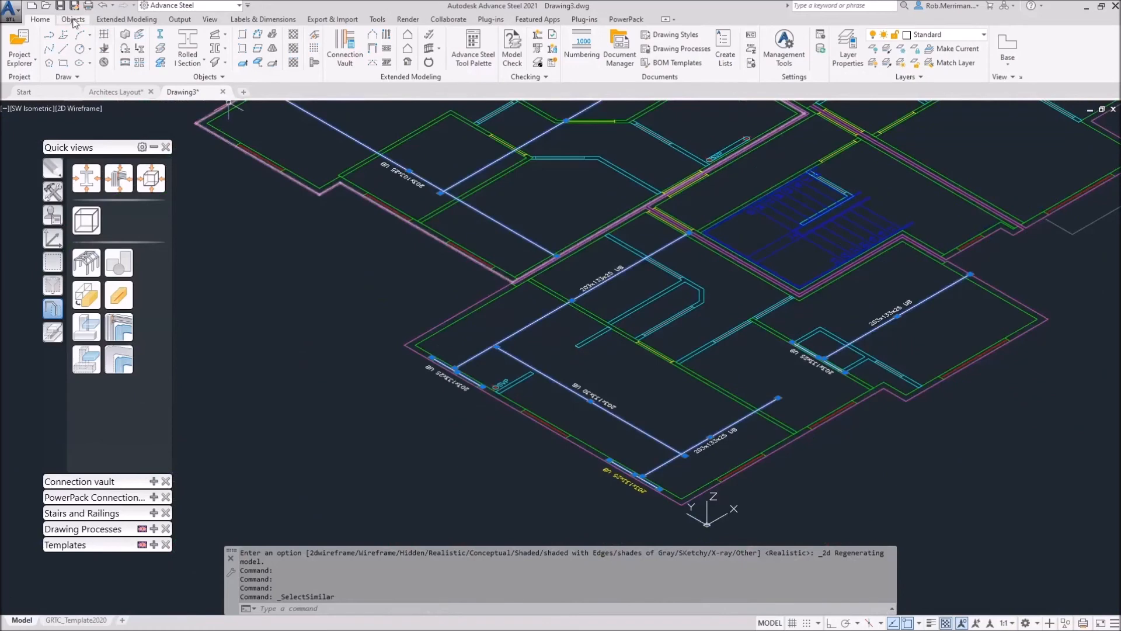
click(140, 57)
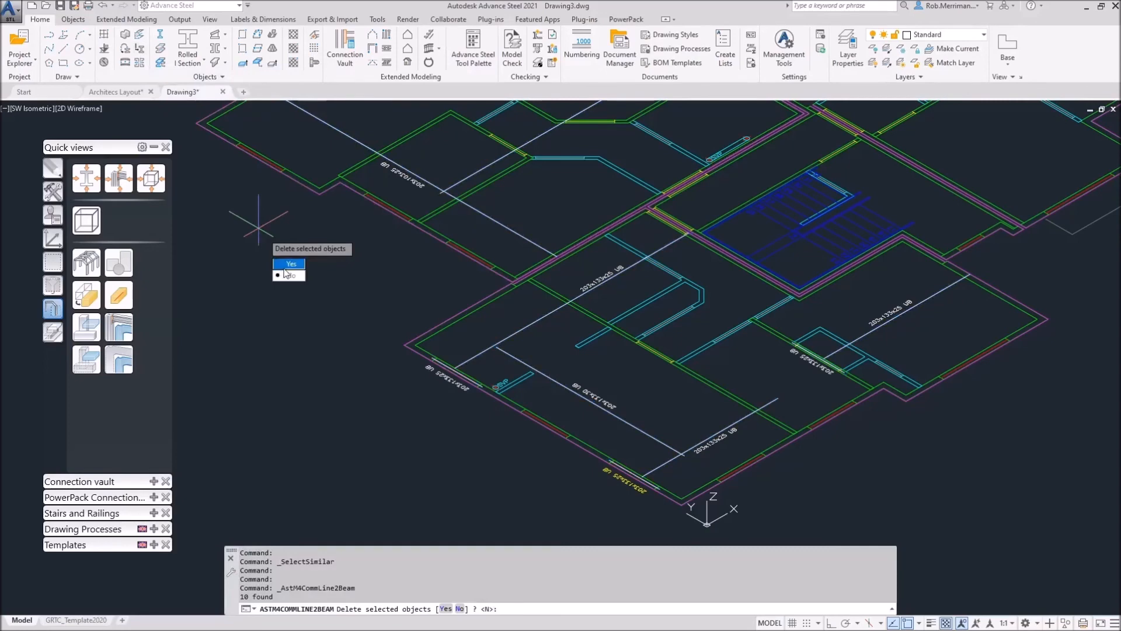
text(Y)
key(Return)
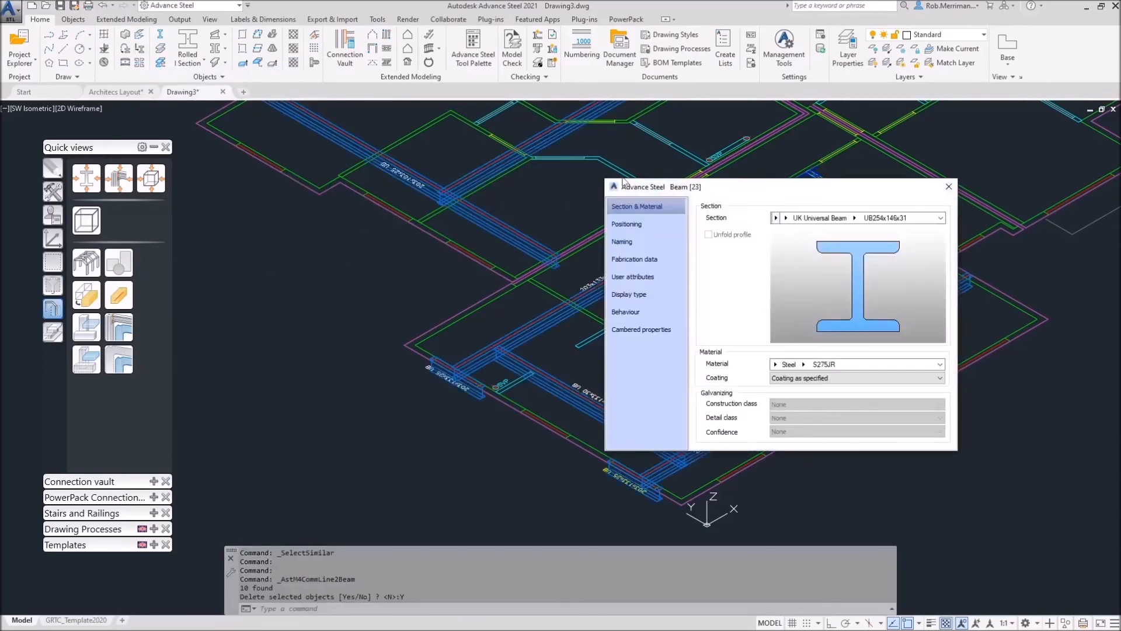
Check the new beams' positioning and naming properties, including the model role.
click(642, 225)
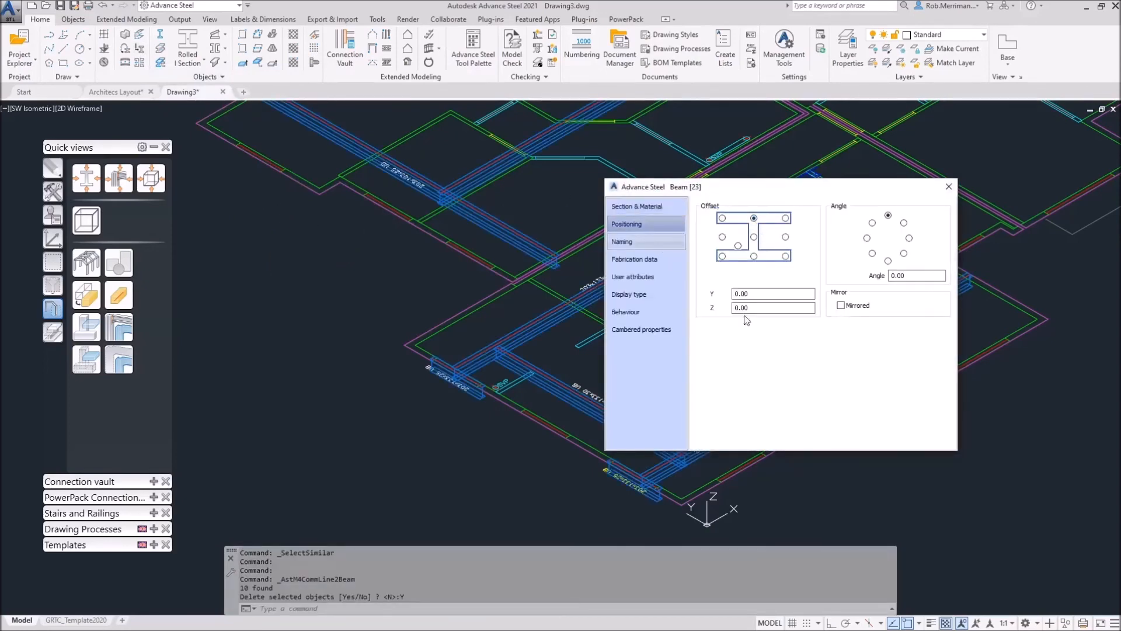
click(622, 241)
click(835, 357)
key(Escape)
key(Escape)
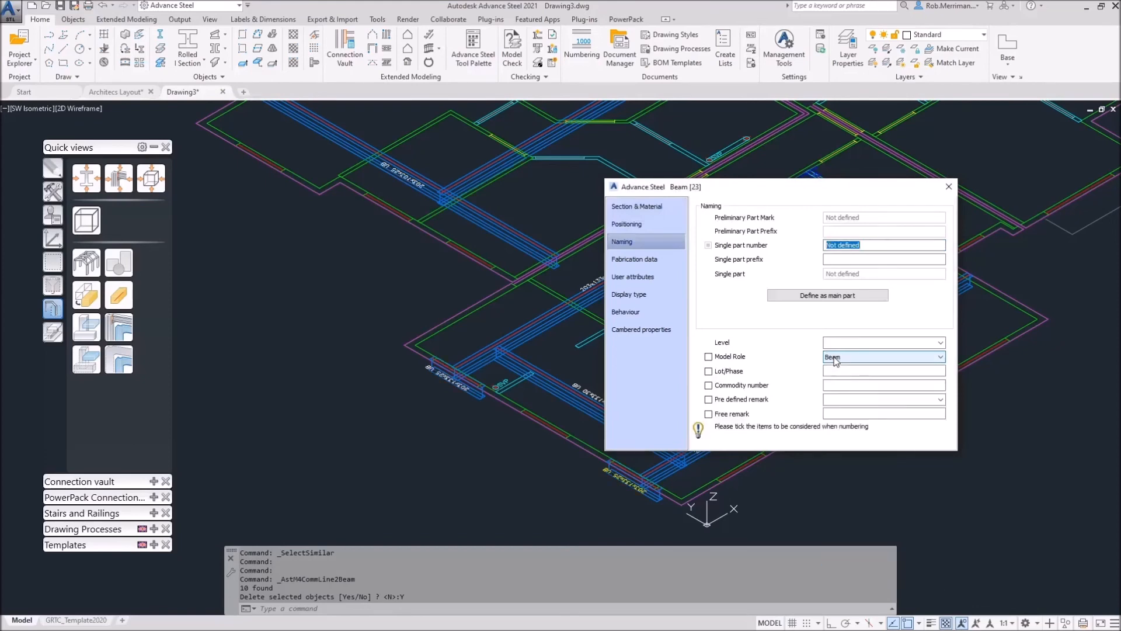
Set the visual style to Realistic and view the beams from a lower angle.
click(86, 108)
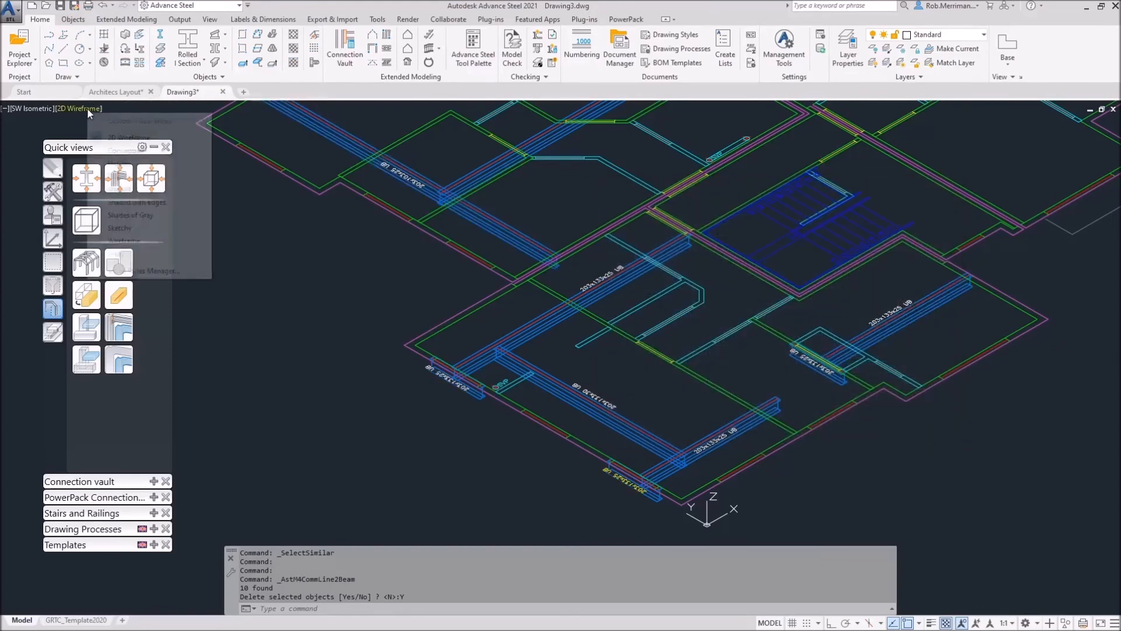
click(126, 178)
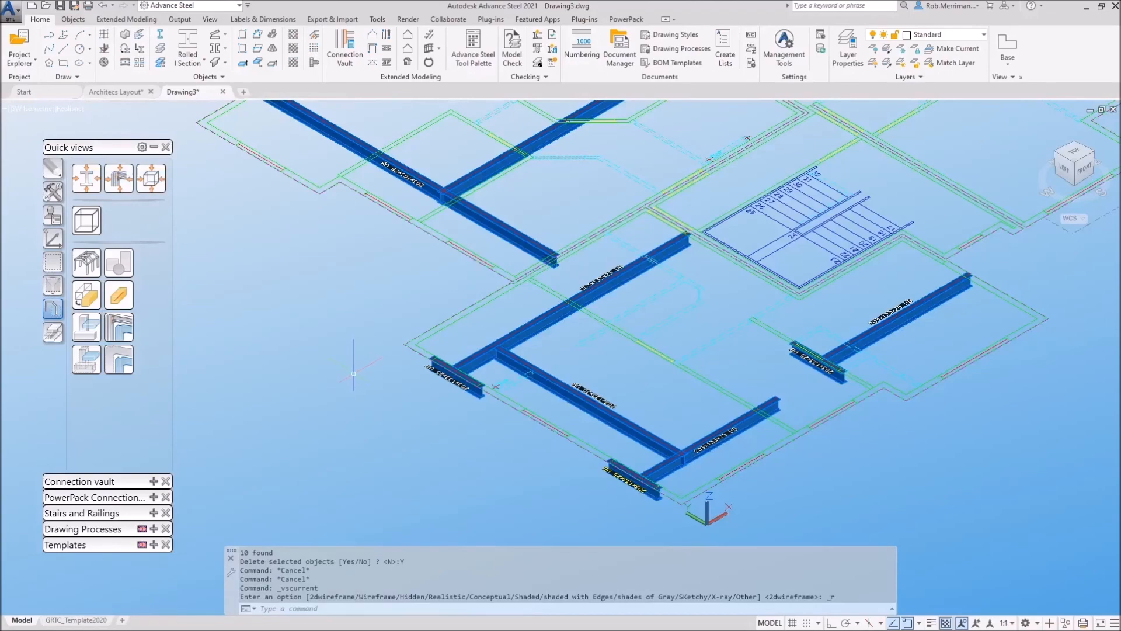
scroll(402, 443, down, 2)
shift+middle_drag(478, 442, 453, 401)
scroll(480, 403, up, 3)
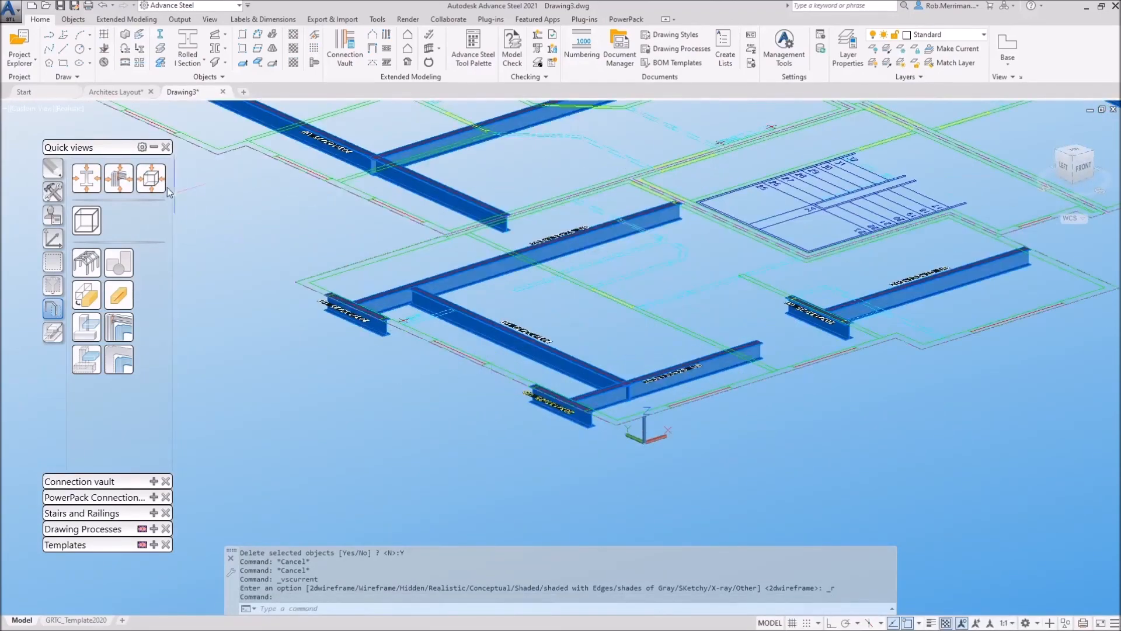
Connect the beam to the short 203x133x25 UB at the plan's lower corner with a single sided end plate named Conn-1.
click(153, 147)
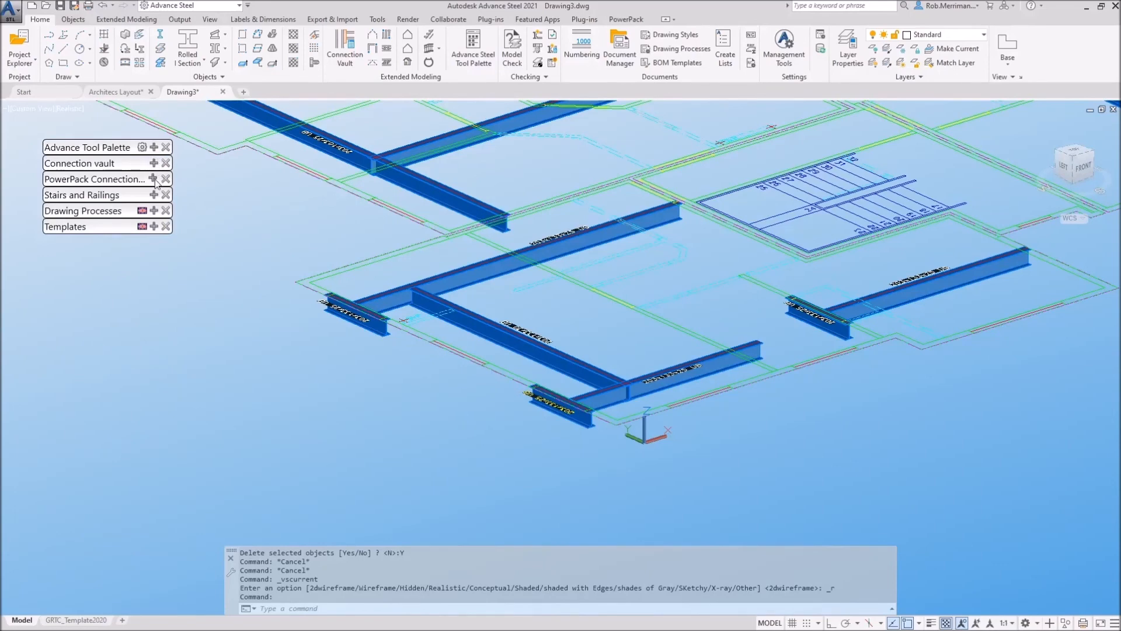
click(153, 163)
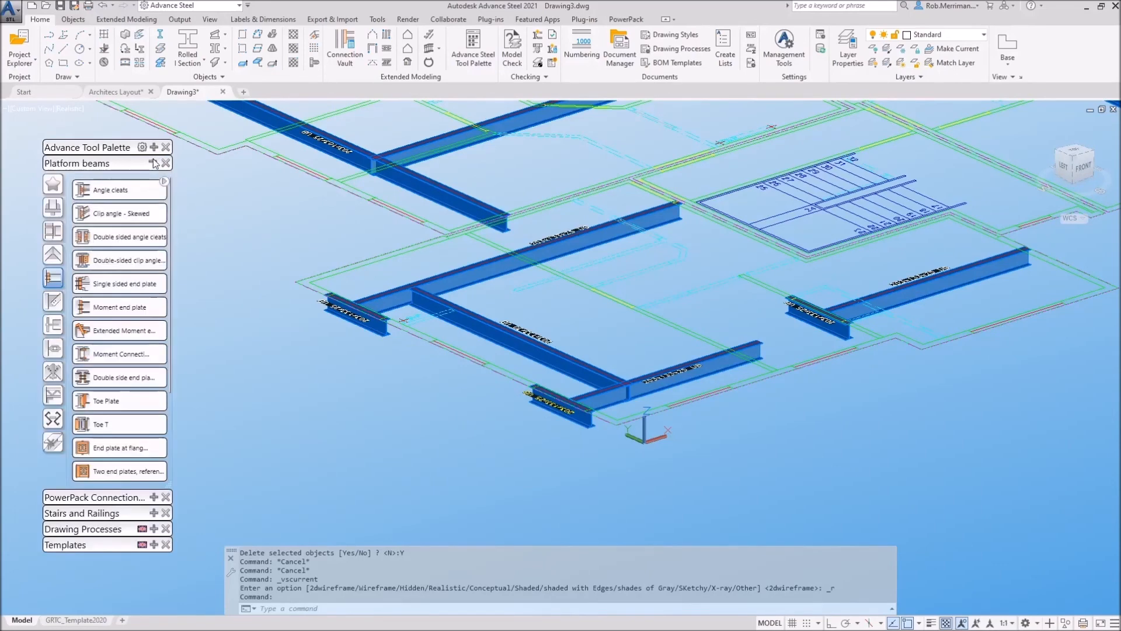
click(117, 287)
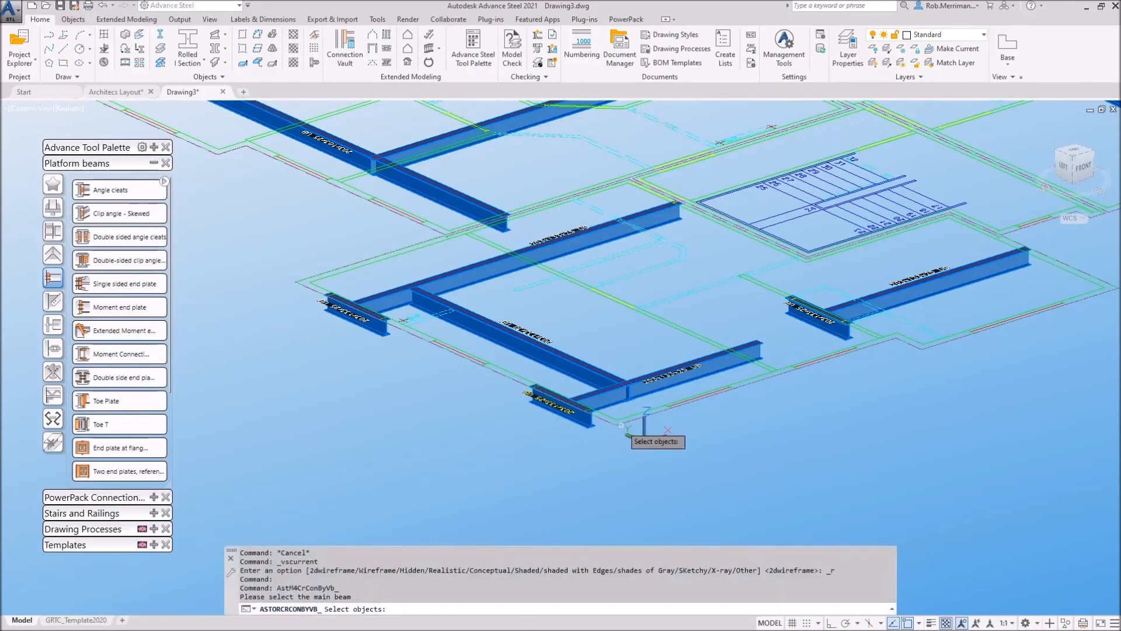
scroll(591, 410, up, 5)
click(577, 397)
key(Return)
click(573, 374)
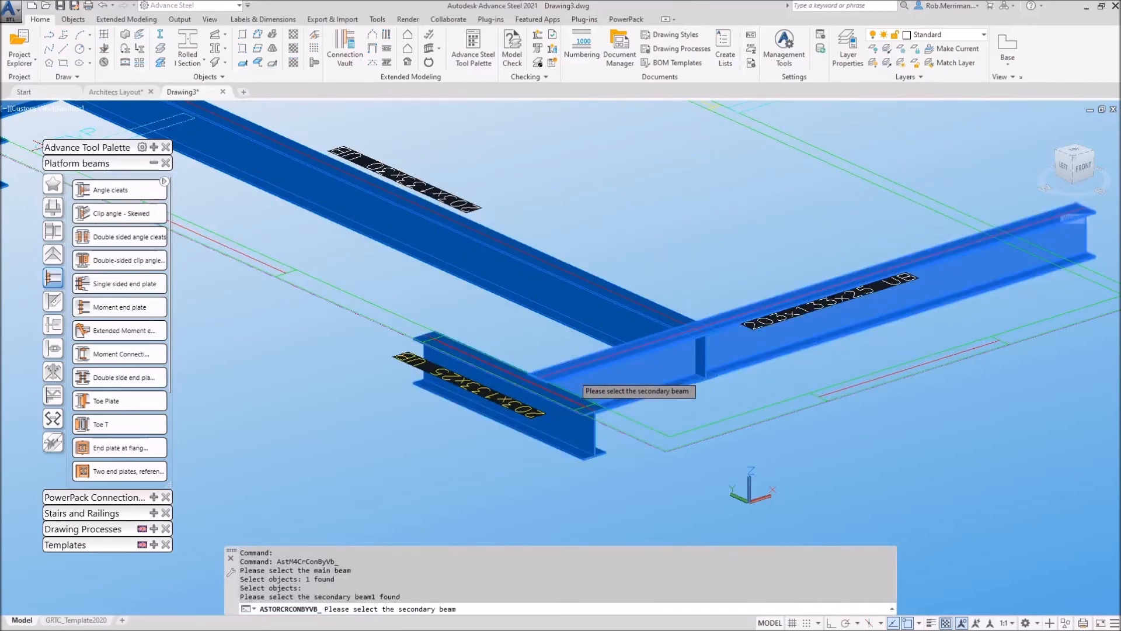
key(Return)
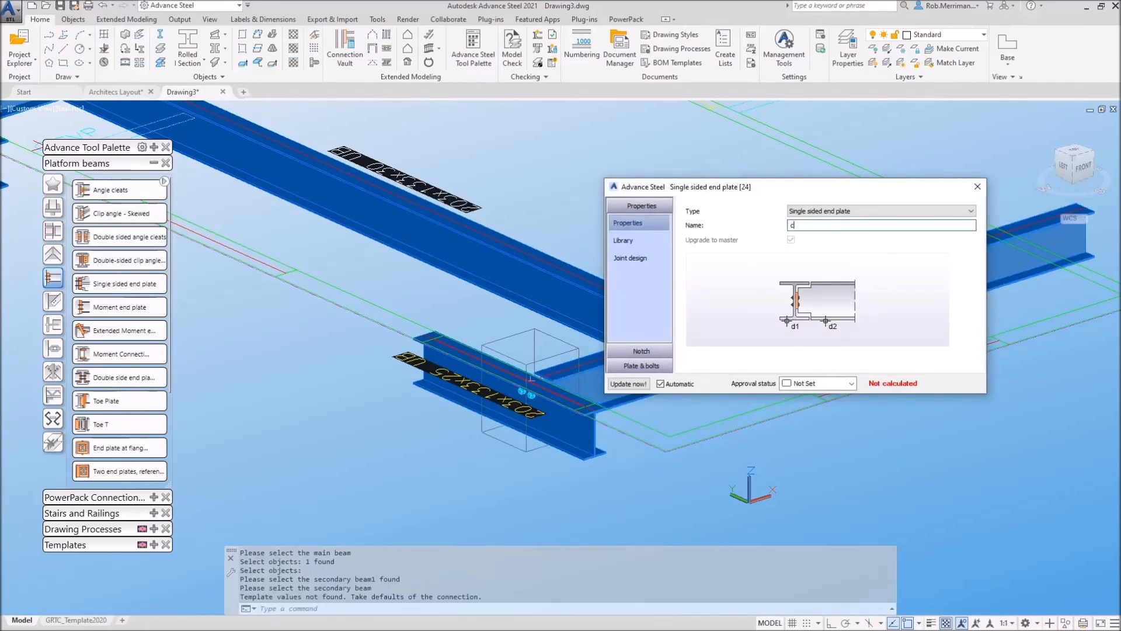
text(Conn-1)
key(Escape)
Propagate the single sided end plate joint to matching beam junctions and check the results across the plan.
click(557, 339)
right_click(557, 340)
click(650, 443)
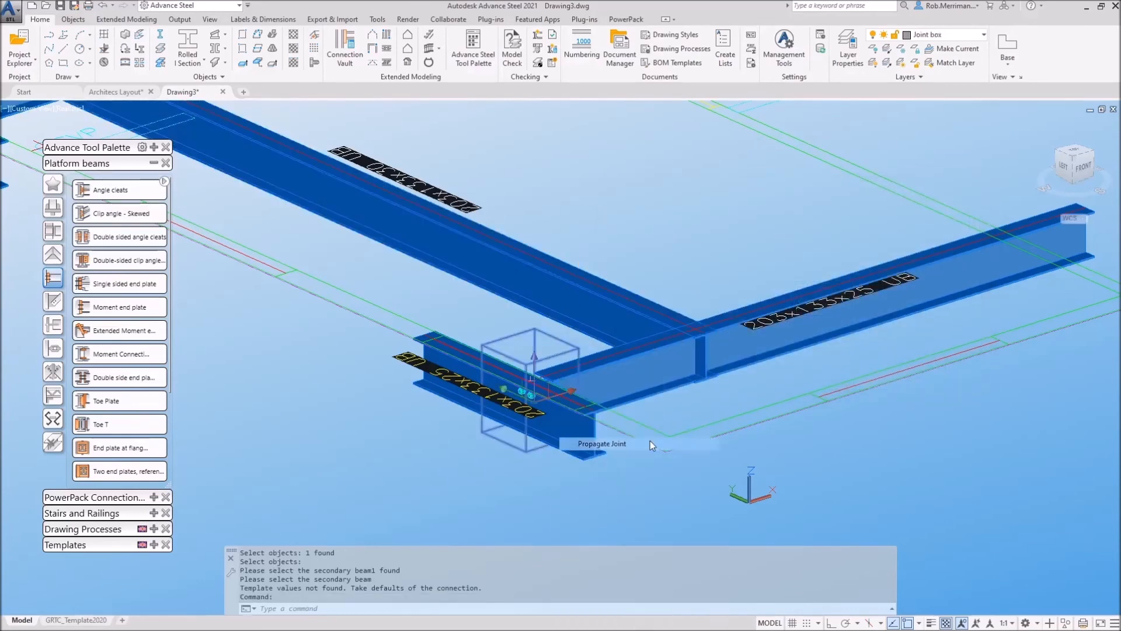
scroll(712, 442, down, 5)
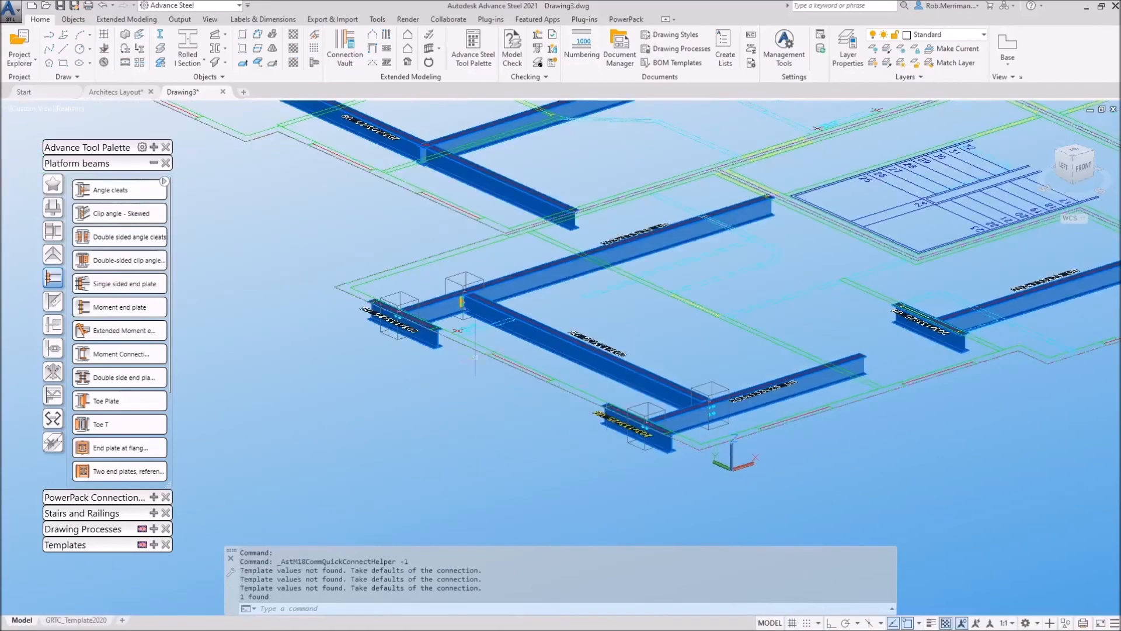
scroll(378, 302, up, 8)
scroll(458, 353, down, 7)
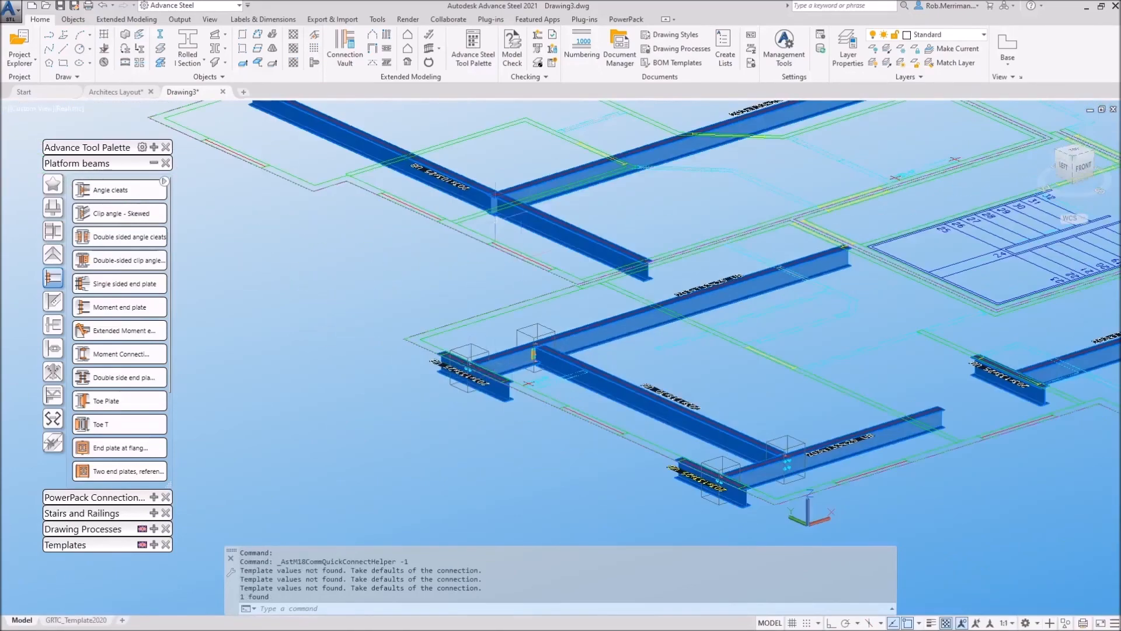
scroll(488, 197, up, 5)
scroll(487, 321, down, 8)
scroll(537, 391, up, 10)
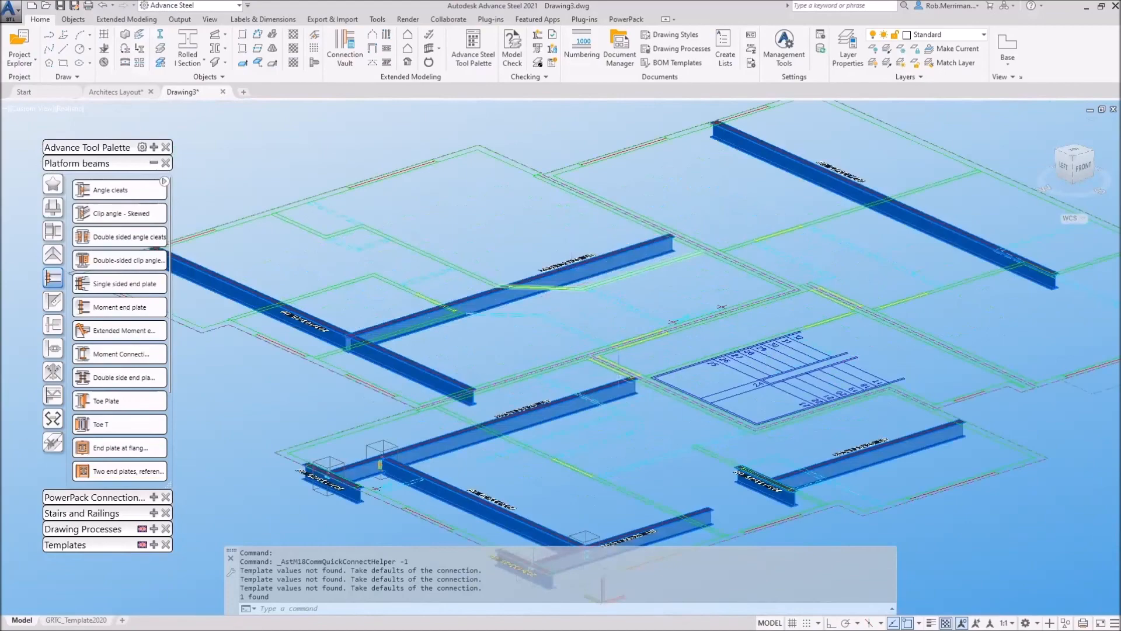
scroll(760, 408, down, 8)
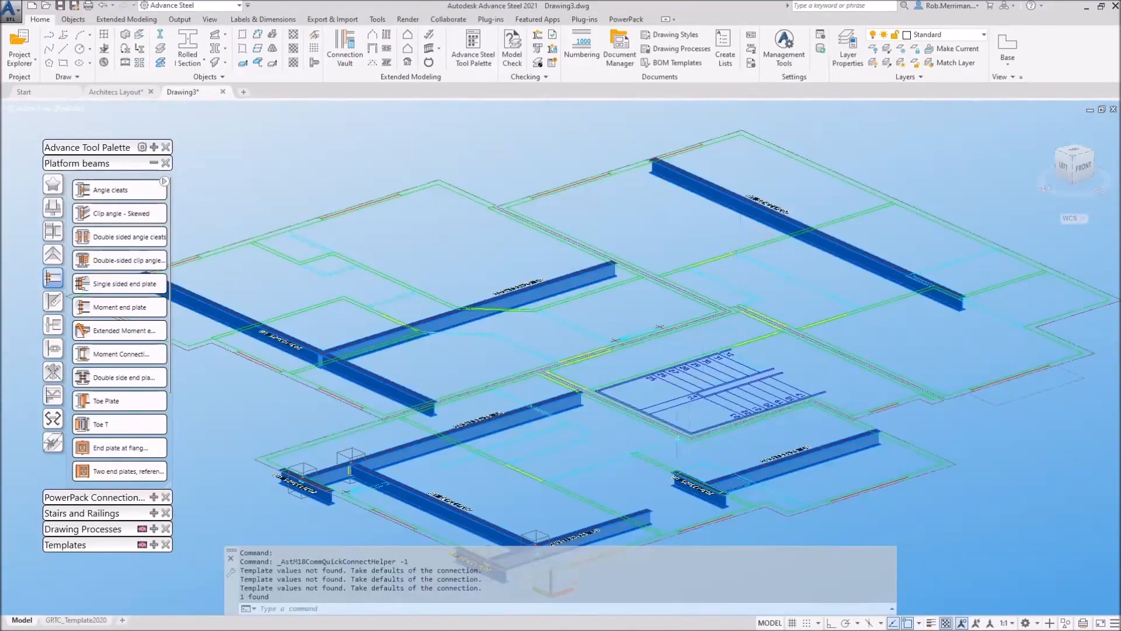
Copy the corner end plate joint to the beam junction at the separate short 203x133x25 UB on the stair side of the plan.
scroll(765, 385, up, 8)
scroll(765, 386, down, 8)
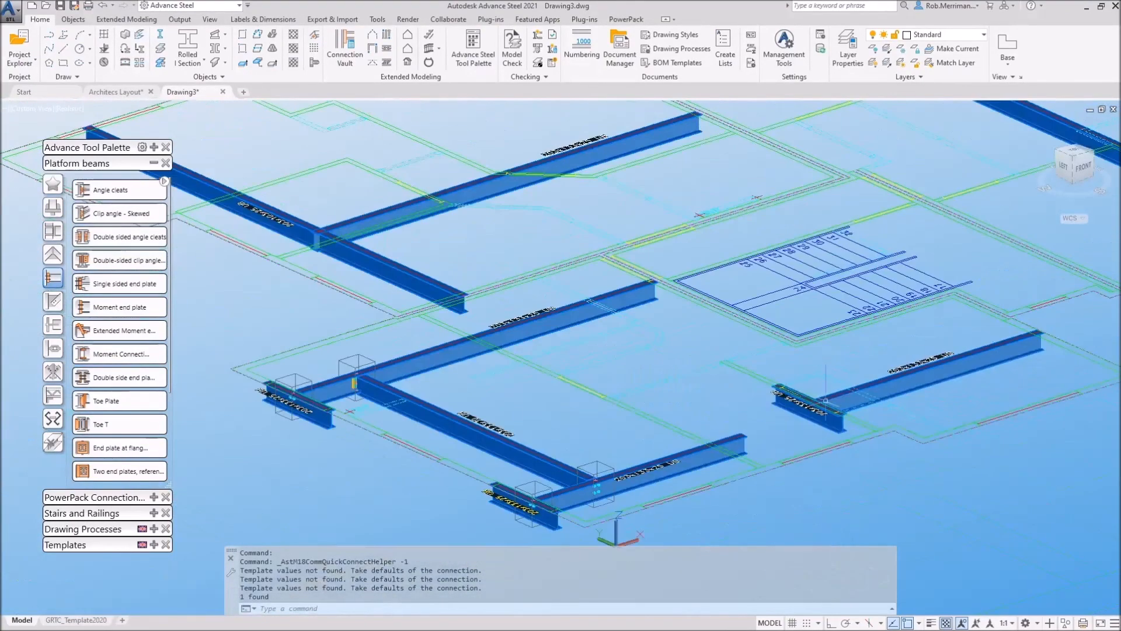
scroll(764, 589, up, 5)
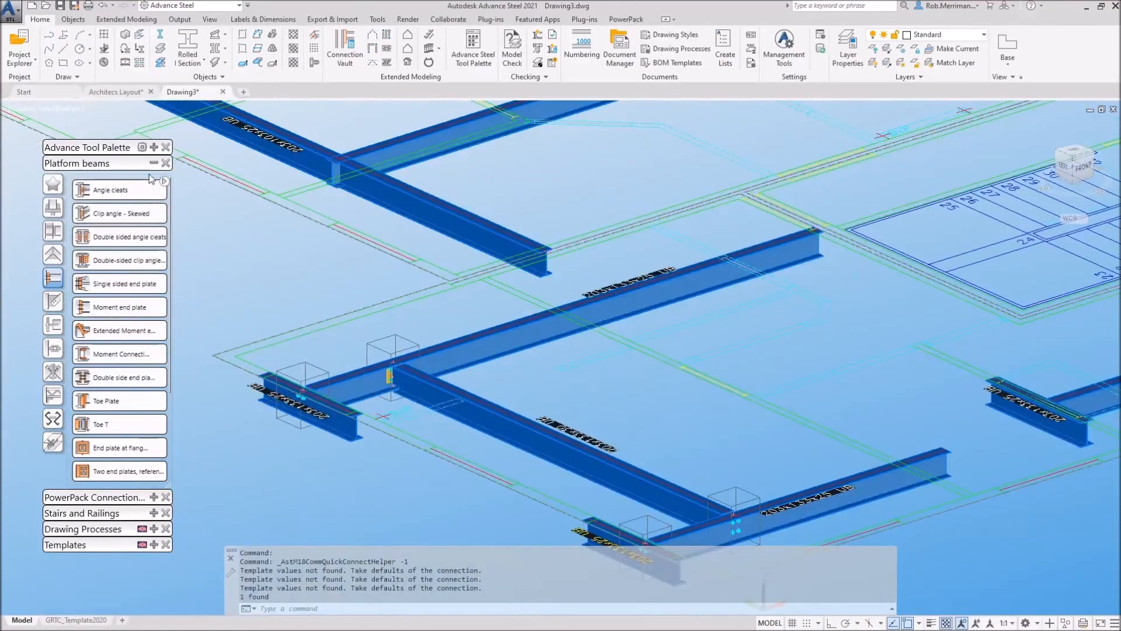
click(154, 147)
click(57, 241)
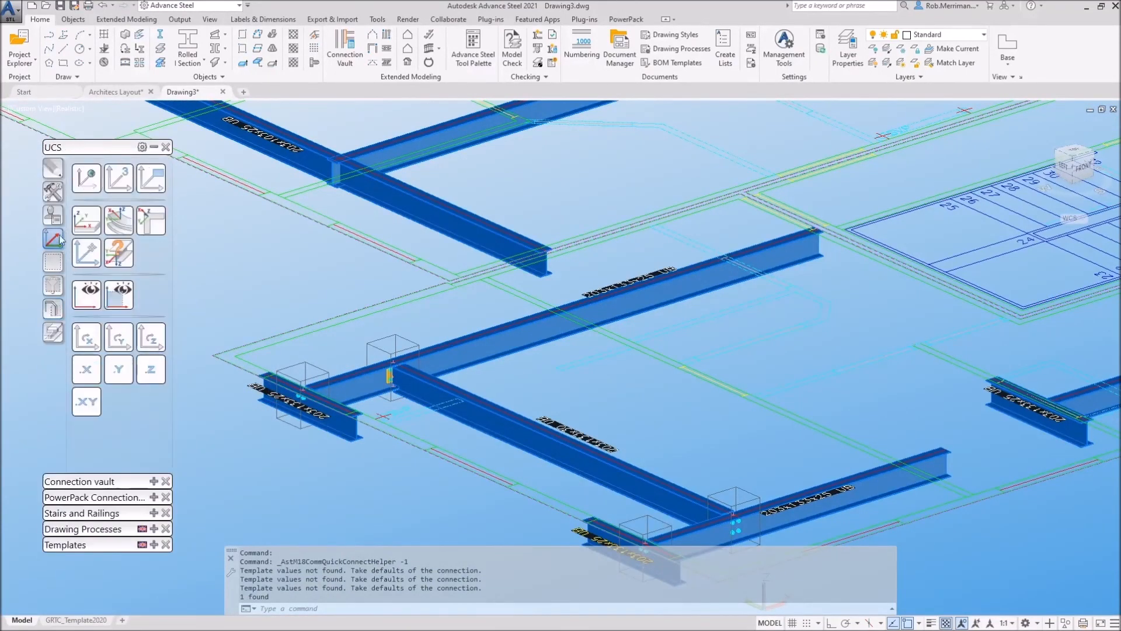
click(55, 195)
click(117, 327)
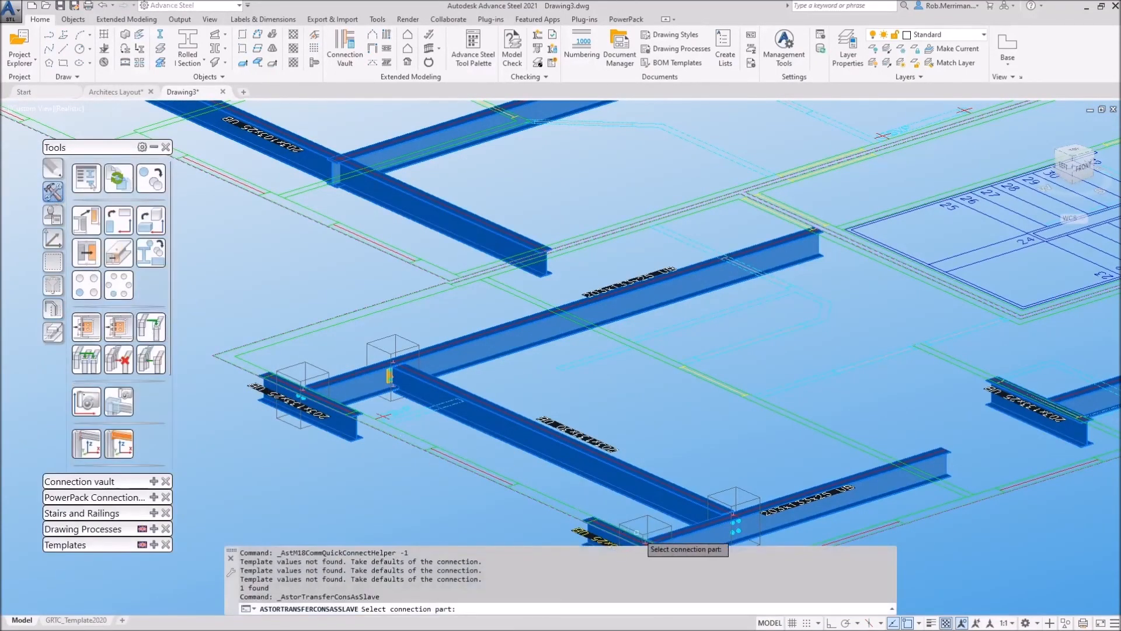
key(Return)
click(1022, 406)
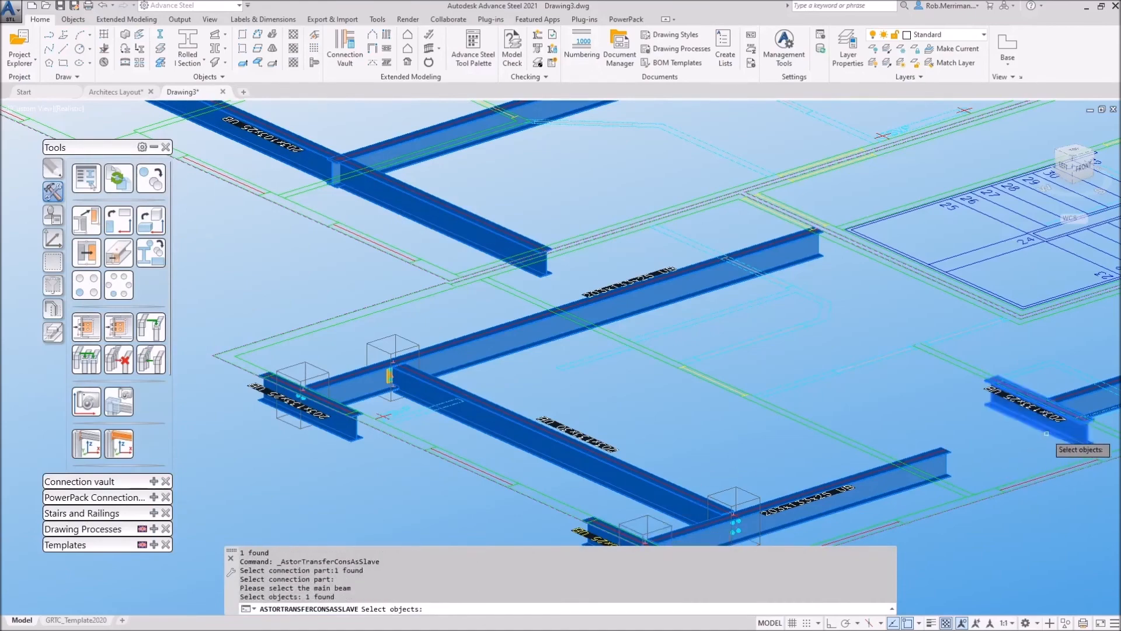
key(Return)
key(Return)
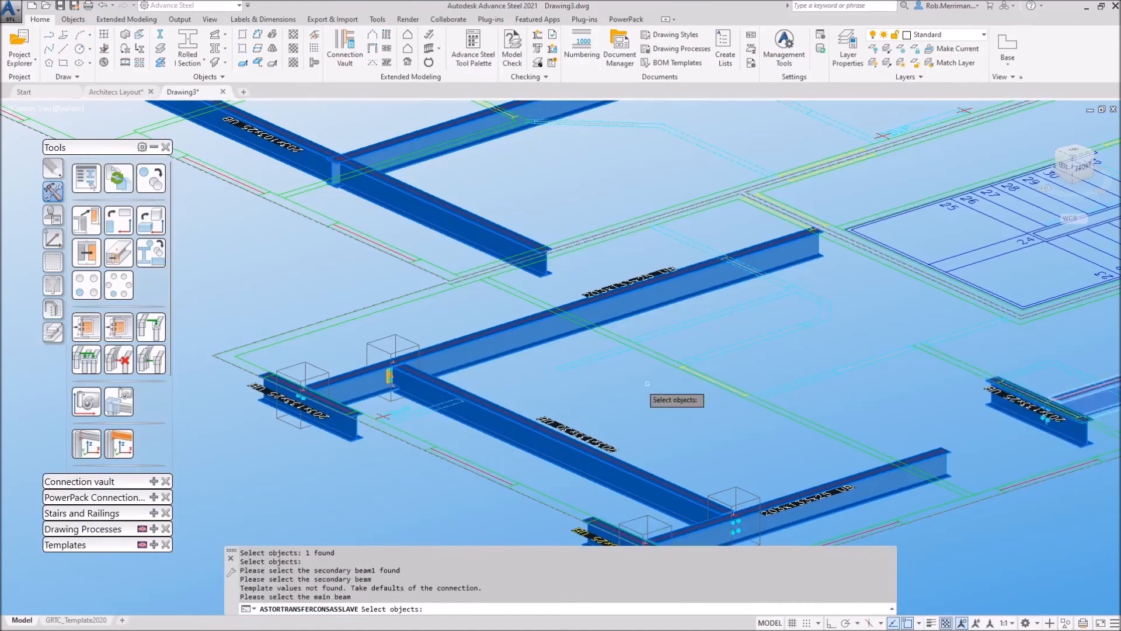
Apply the same end plate joint where the long beam meets the supporting beam in the plan's upper-left wing, and finish copying.
scroll(500, 343, down, 3)
scroll(428, 238, up, 4)
click(501, 354)
key(Return)
click(504, 315)
key(Return)
scroll(493, 334, down, 3)
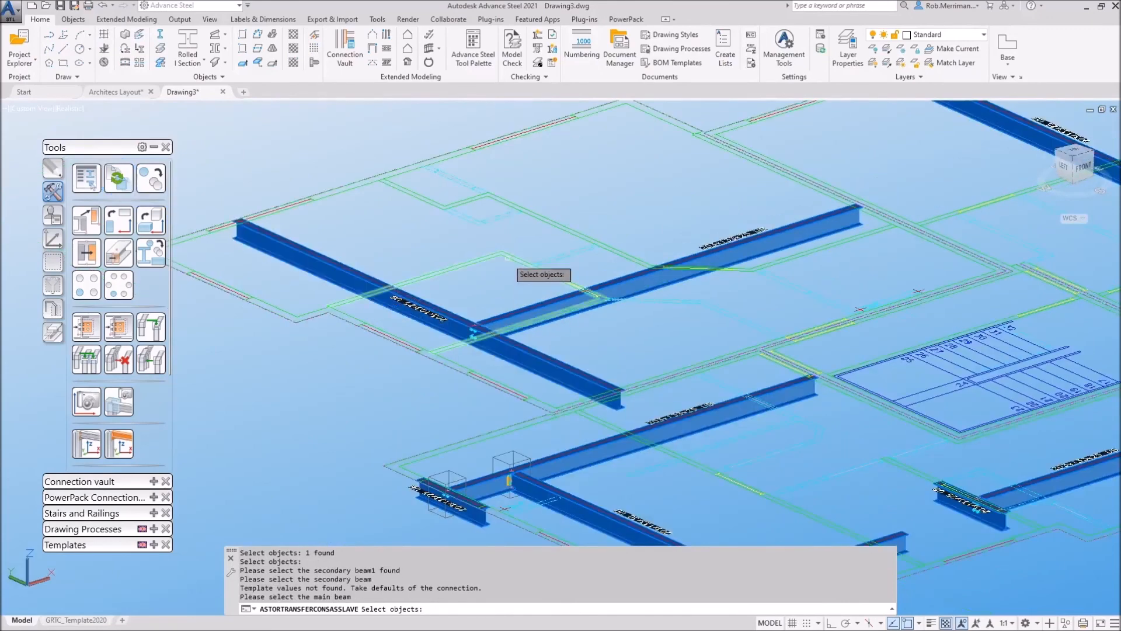
key(Return)
Set the visual style to 2D Wireframe and check the object snap options.
click(88, 107)
click(105, 139)
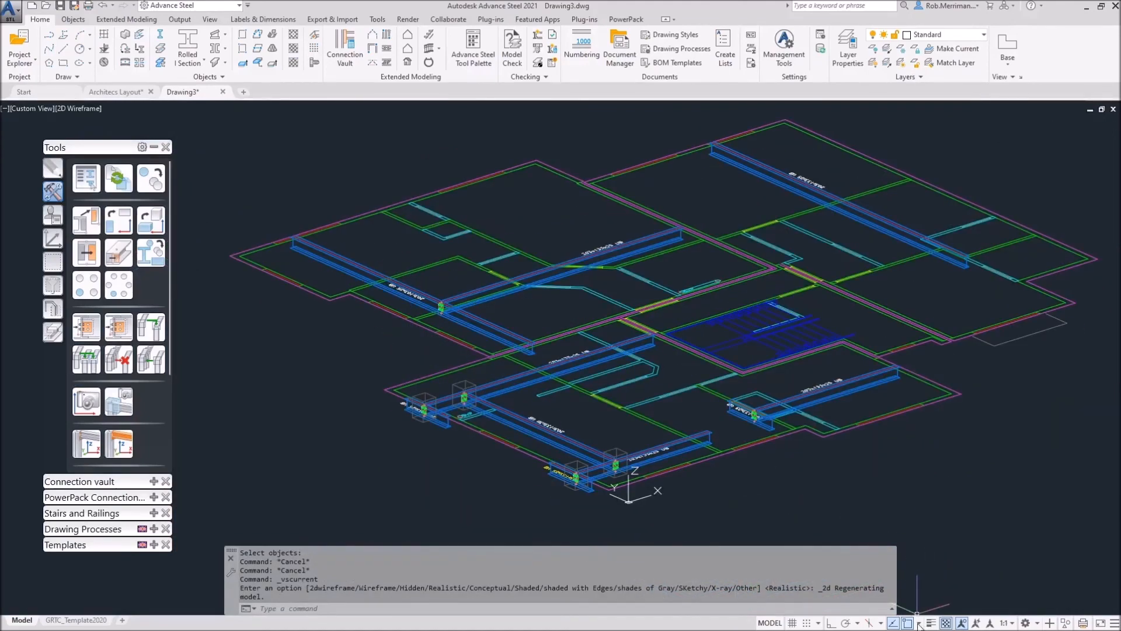
click(919, 623)
click(752, 306)
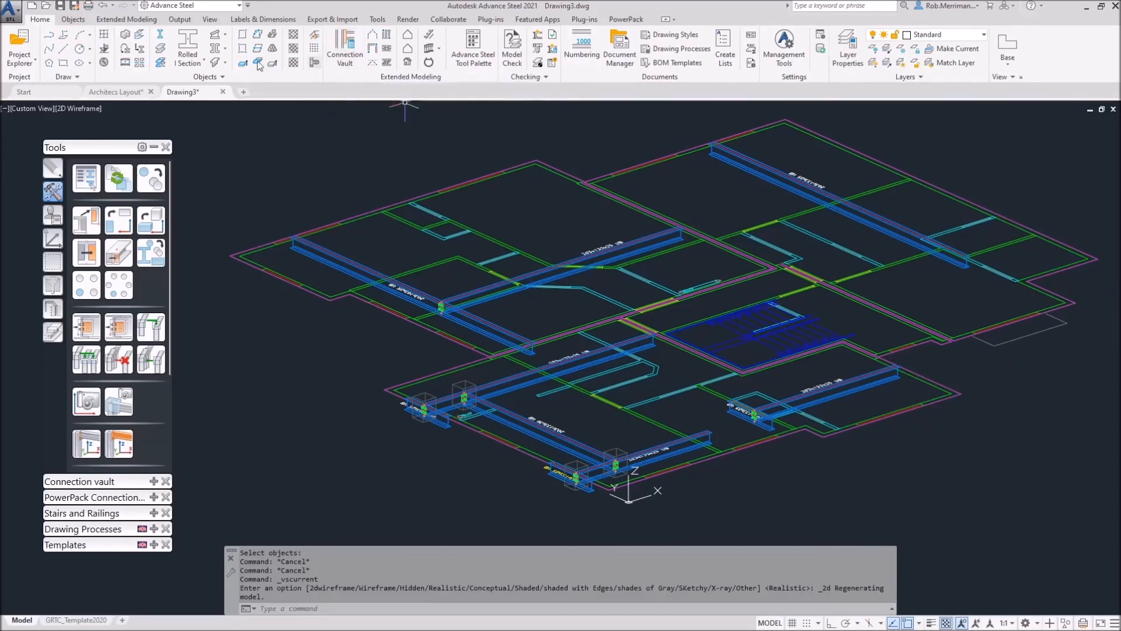
Draw a two-segment wall along the plan's outer edge, from the lower corner via the left corner to the inner corner.
click(72, 19)
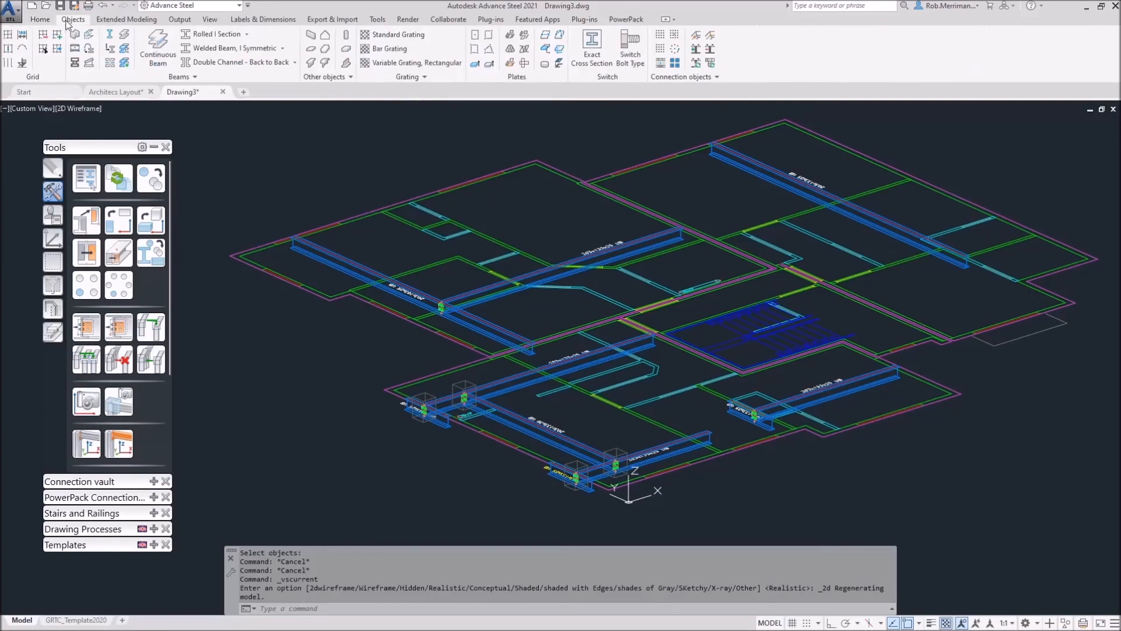
click(311, 35)
scroll(641, 462, up, 8)
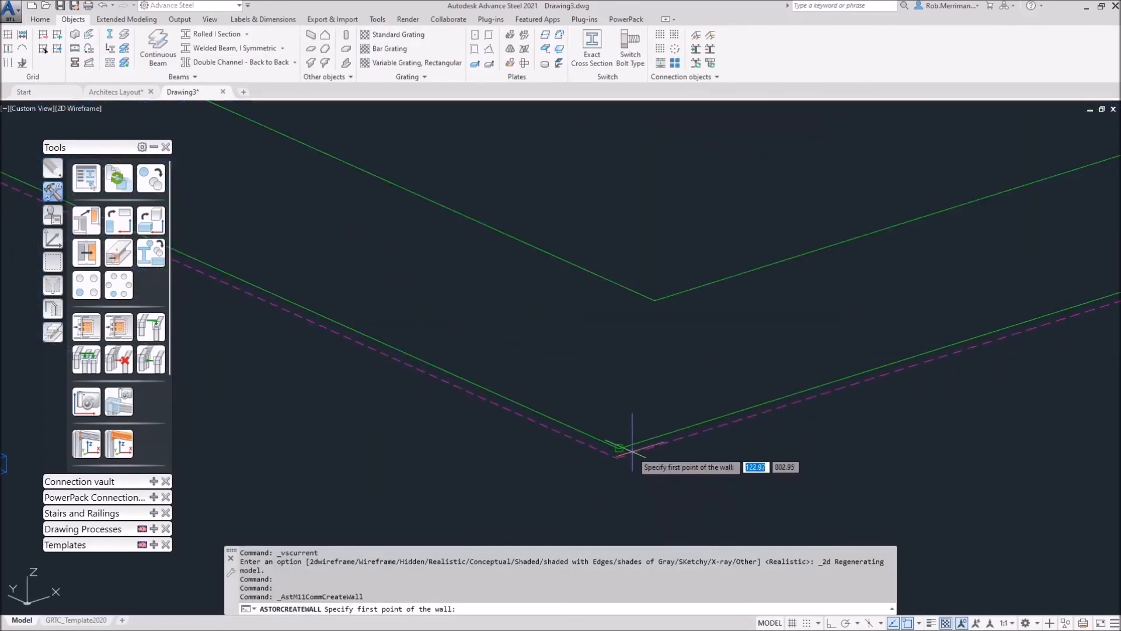
click(641, 462)
scroll(641, 462, down, 5)
scroll(249, 268, up, 5)
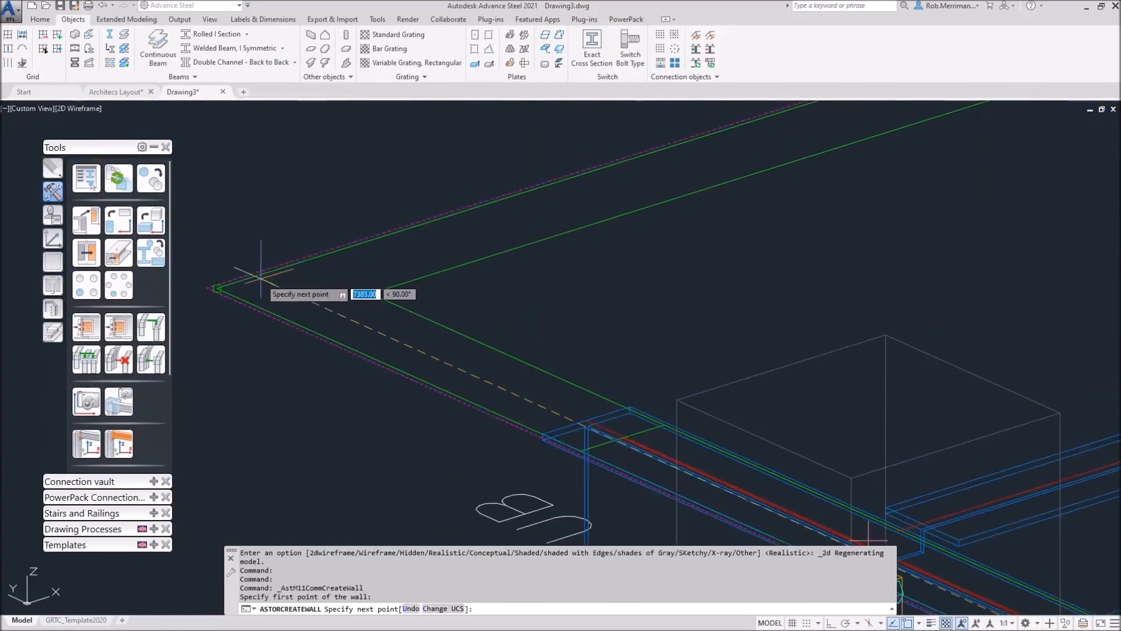
click(262, 279)
scroll(448, 435, down, 9)
scroll(700, 335, up, 9)
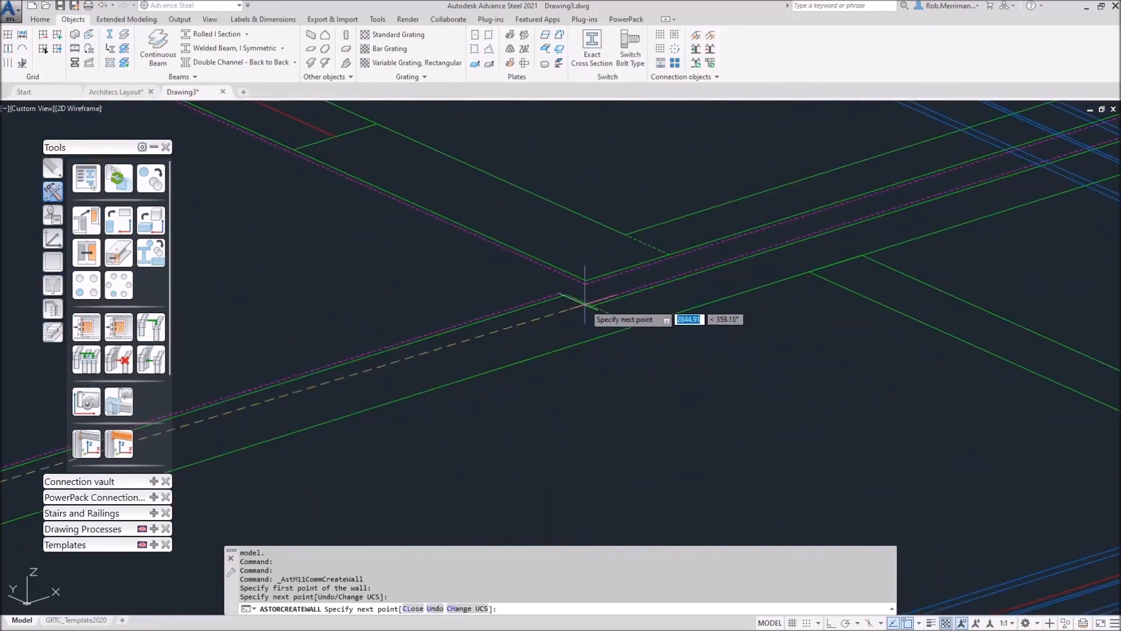
click(569, 292)
scroll(584, 275, down, 4)
key(Return)
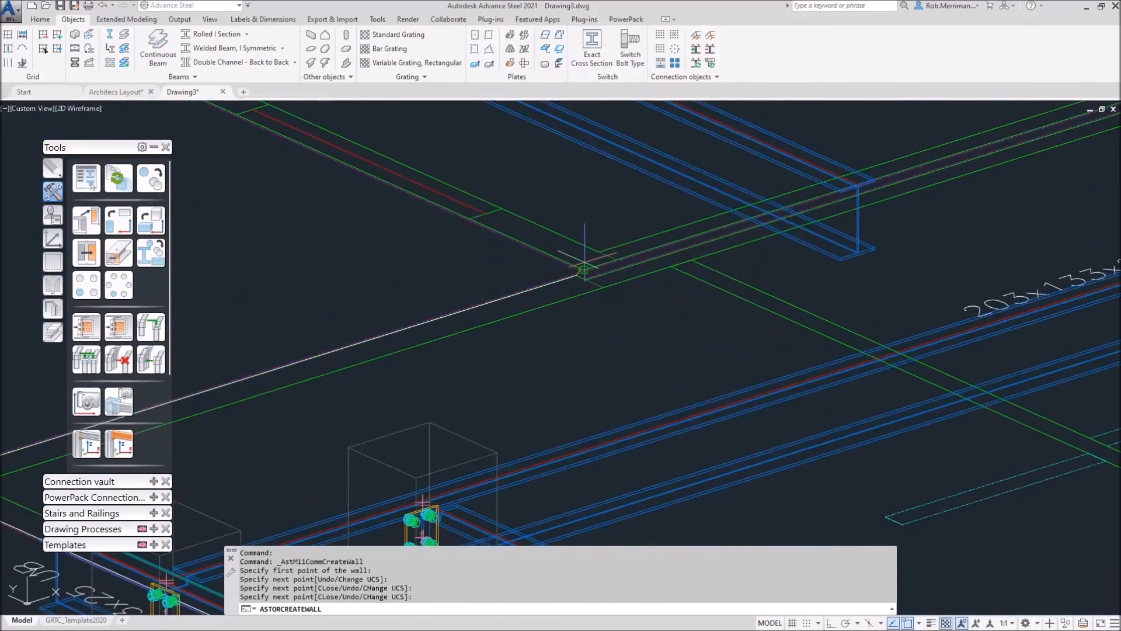
Set the new wall's thickness to 100 and its justification to 1.00.
key(Tab)
key(Tab)
key(Tab)
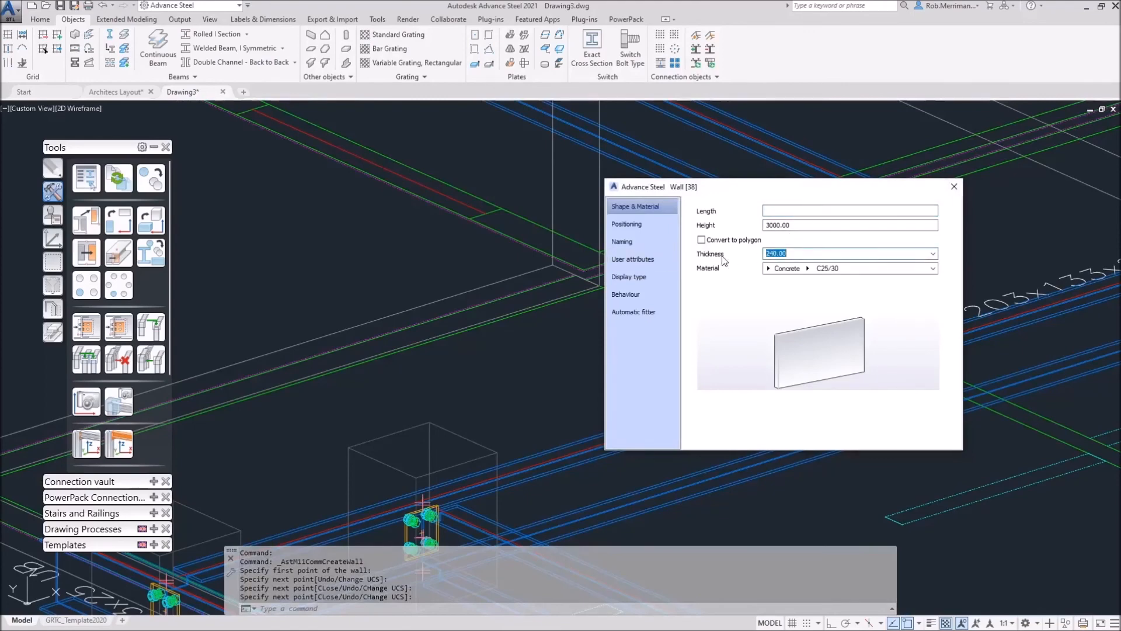
key(Return)
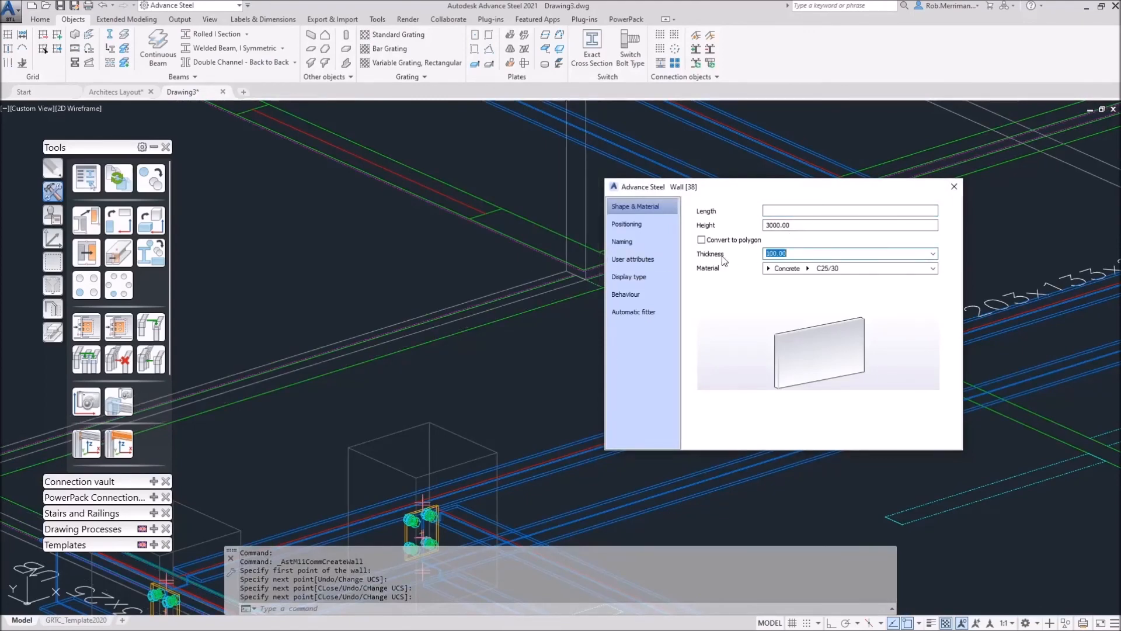
click(651, 229)
click(789, 285)
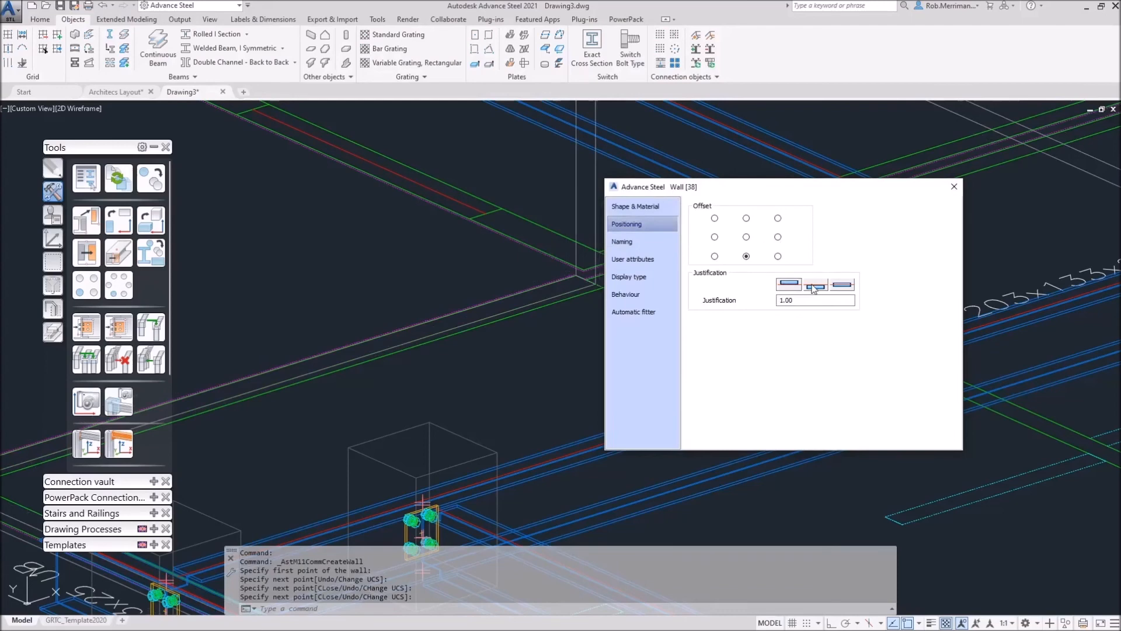
Try a thickness of 150 for the wall, settle on 140, and close its properties.
click(652, 208)
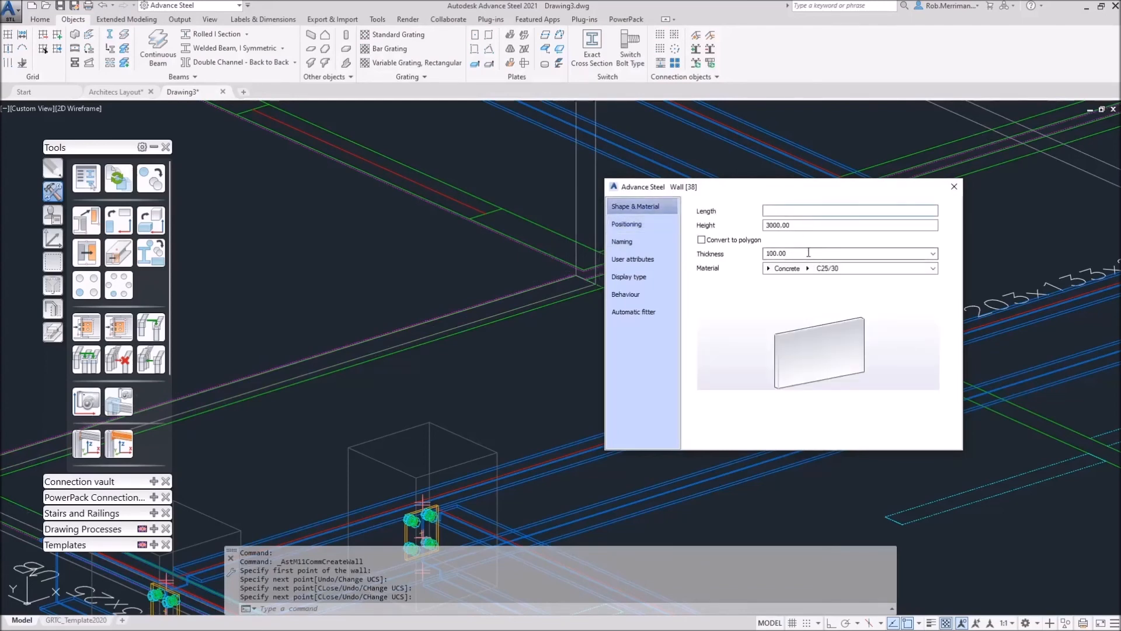
text(150)
key(Return)
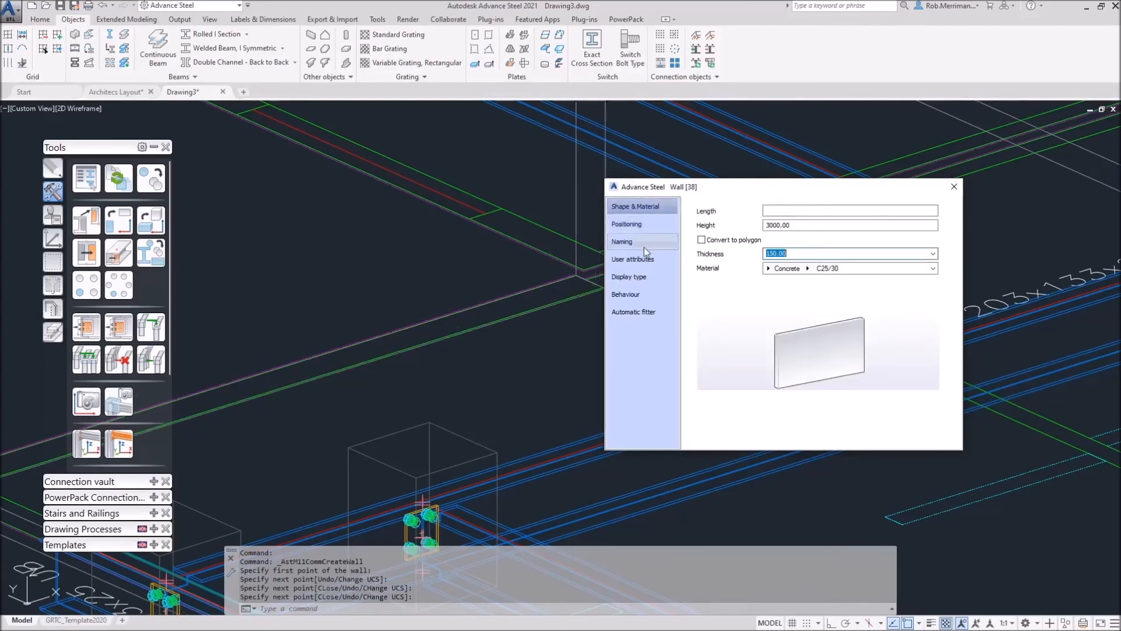
text(140)
key(Return)
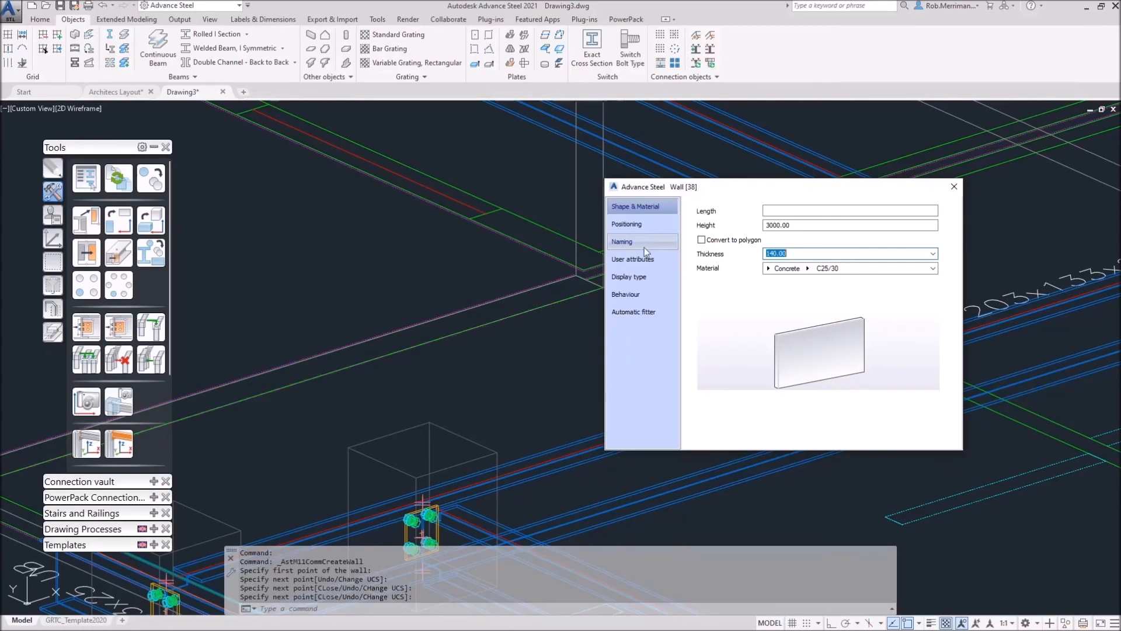
drag(941, 187, 949, 188)
click(962, 189)
Check the positioning and justification of the other wall segment, along the plan's lower-left edge.
scroll(631, 225, down, 5)
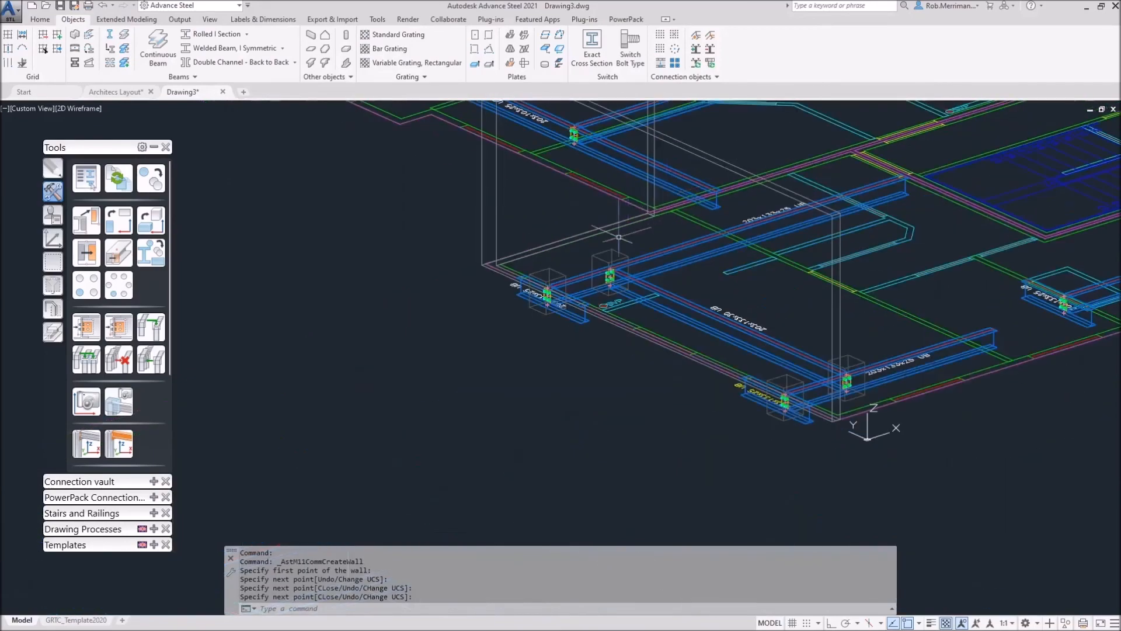
scroll(498, 270, up, 5)
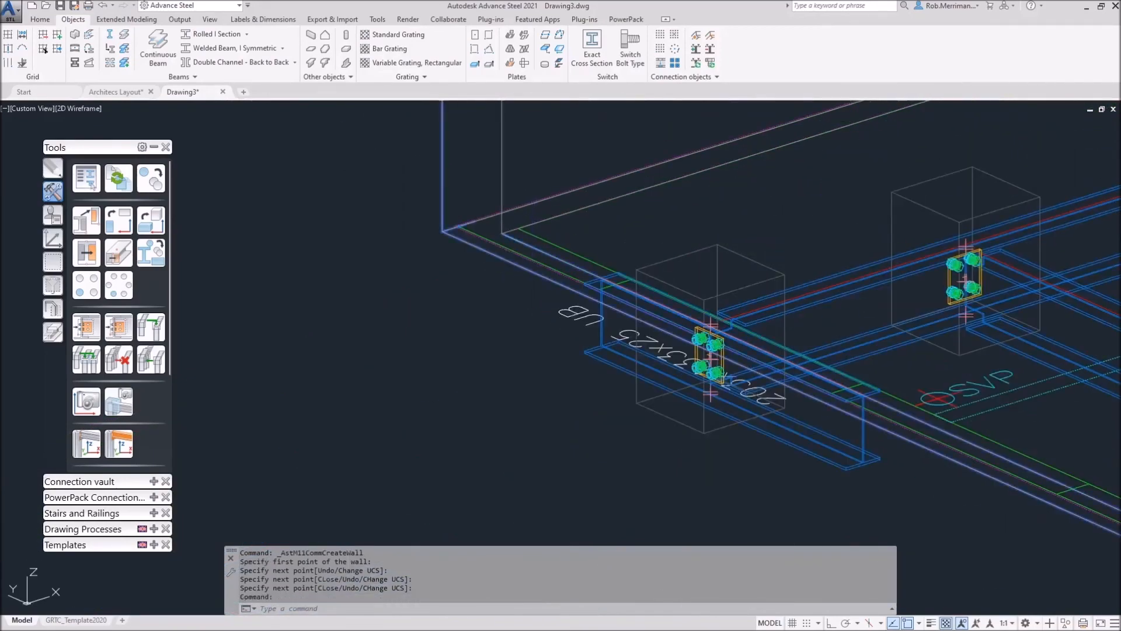
double_click(525, 246)
click(636, 224)
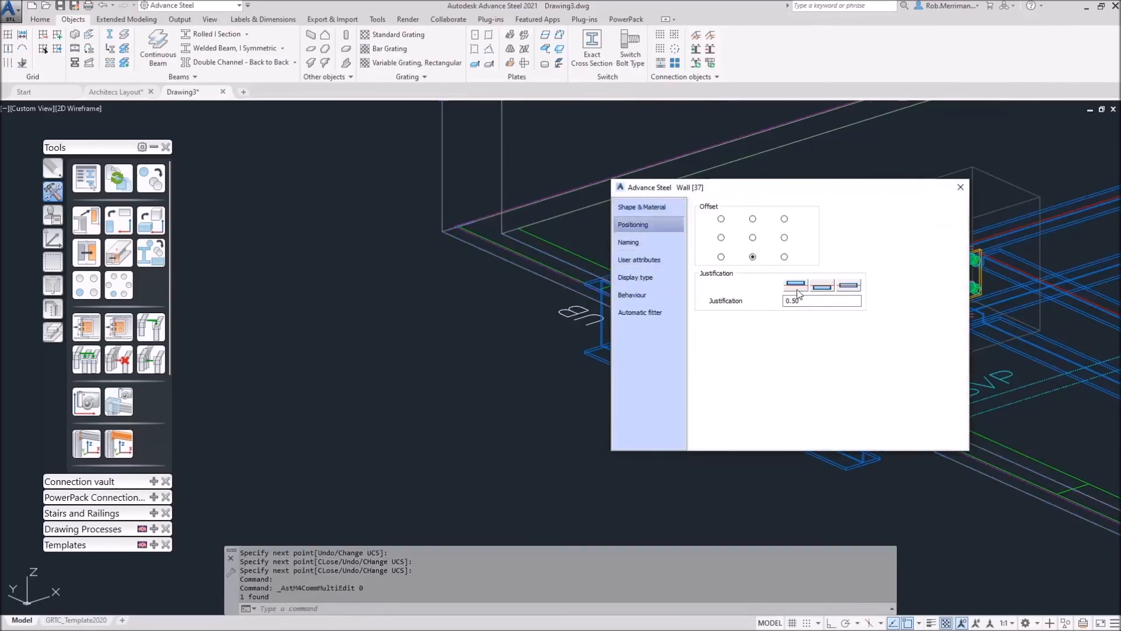
click(961, 187)
Move both walls 3000 straight down with Ortho on, so they stand below the floor plan.
scroll(642, 292, down, 5)
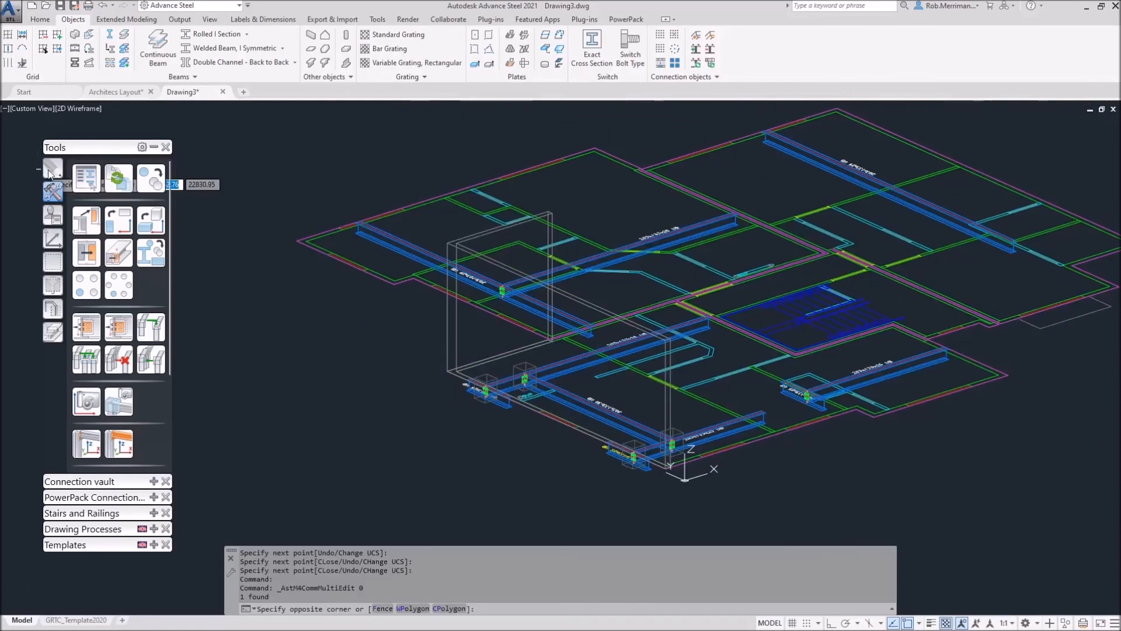
click(53, 169)
click(86, 178)
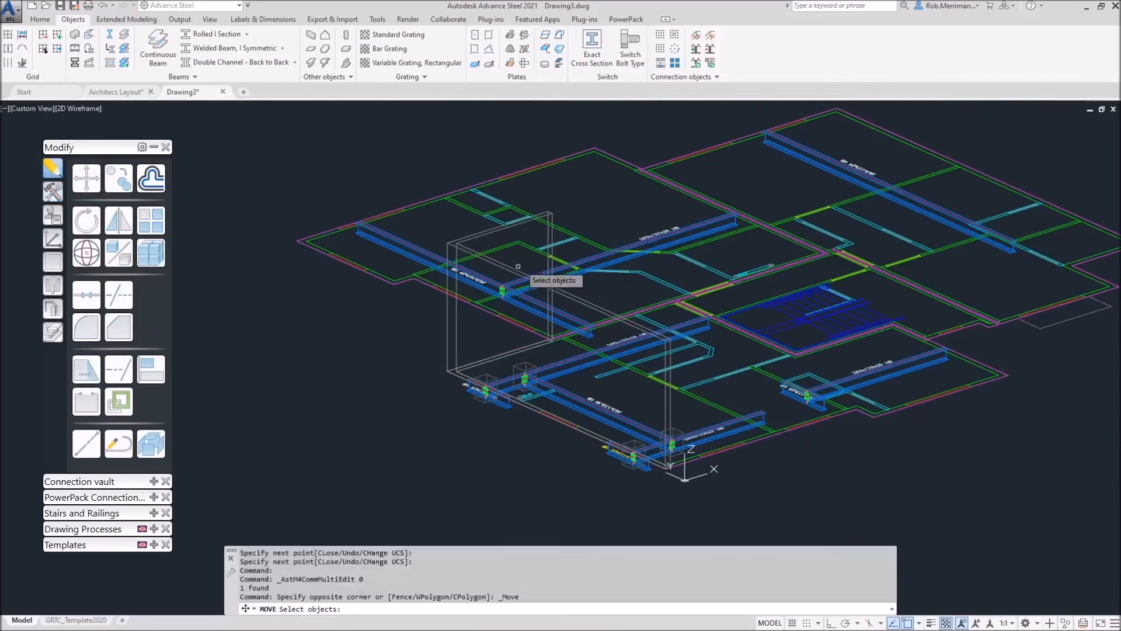
click(484, 234)
click(479, 250)
key(Return)
click(366, 354)
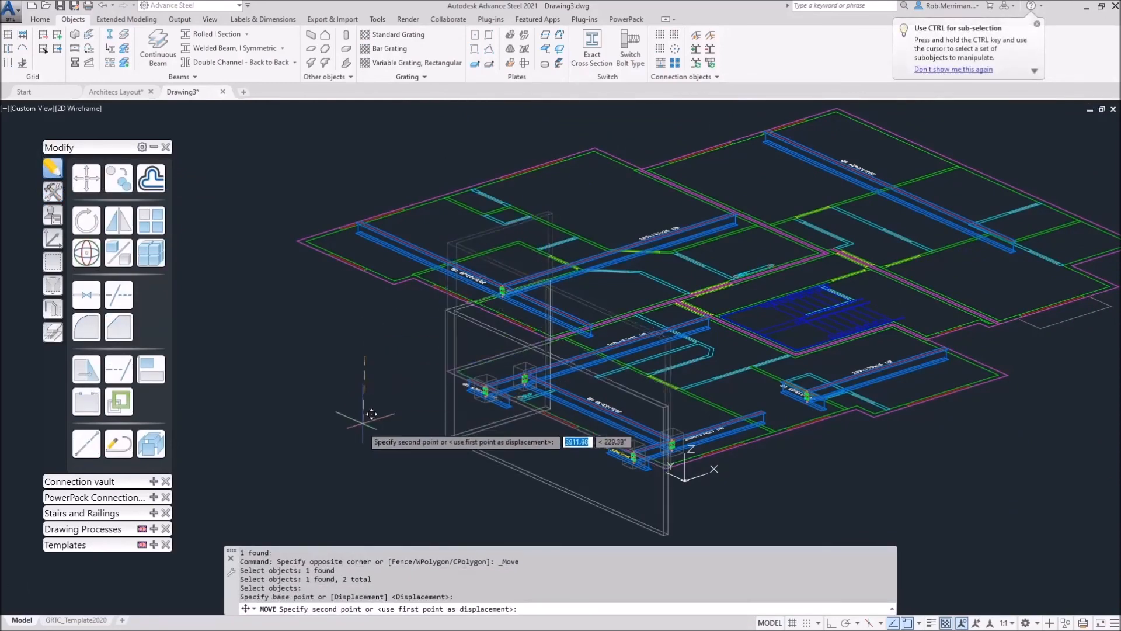
click(832, 623)
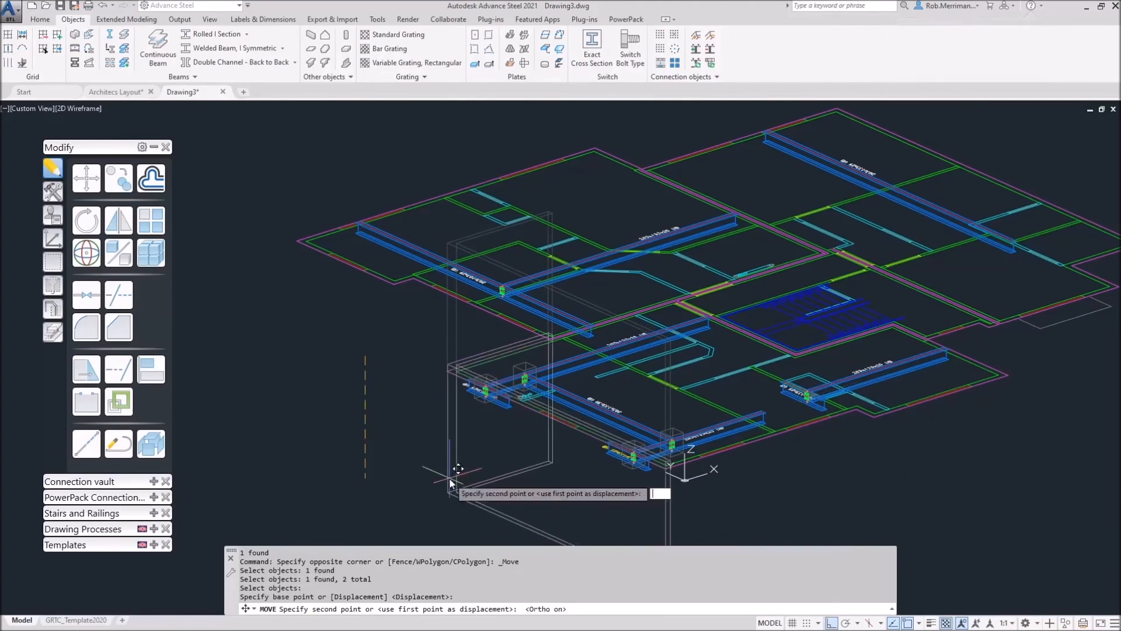
text(3000)
key(Return)
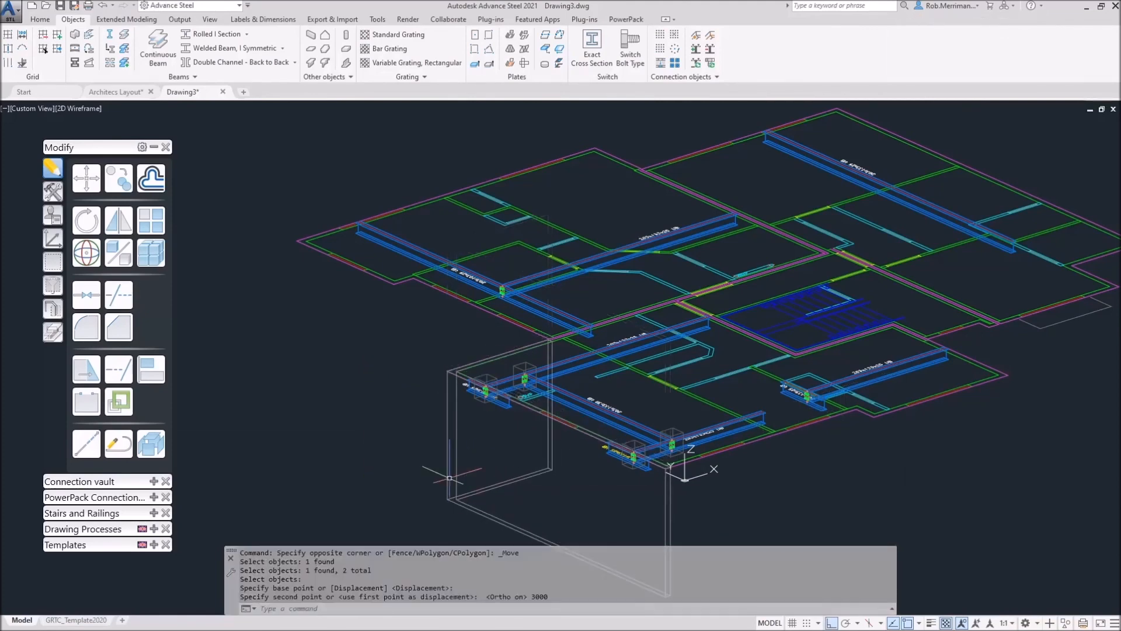
scroll(414, 440, down, 2)
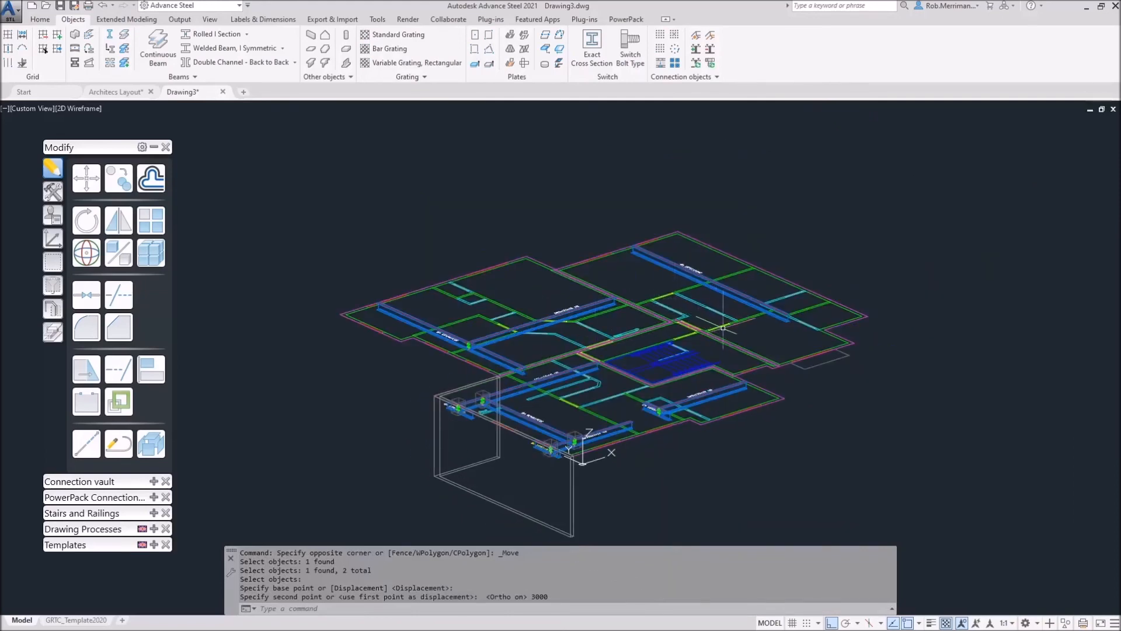
Filter the Management Tools defaults by CAD, locate the option allowing detailing of CAD entities inside Camera drawings, and reload the settings.
click(40, 19)
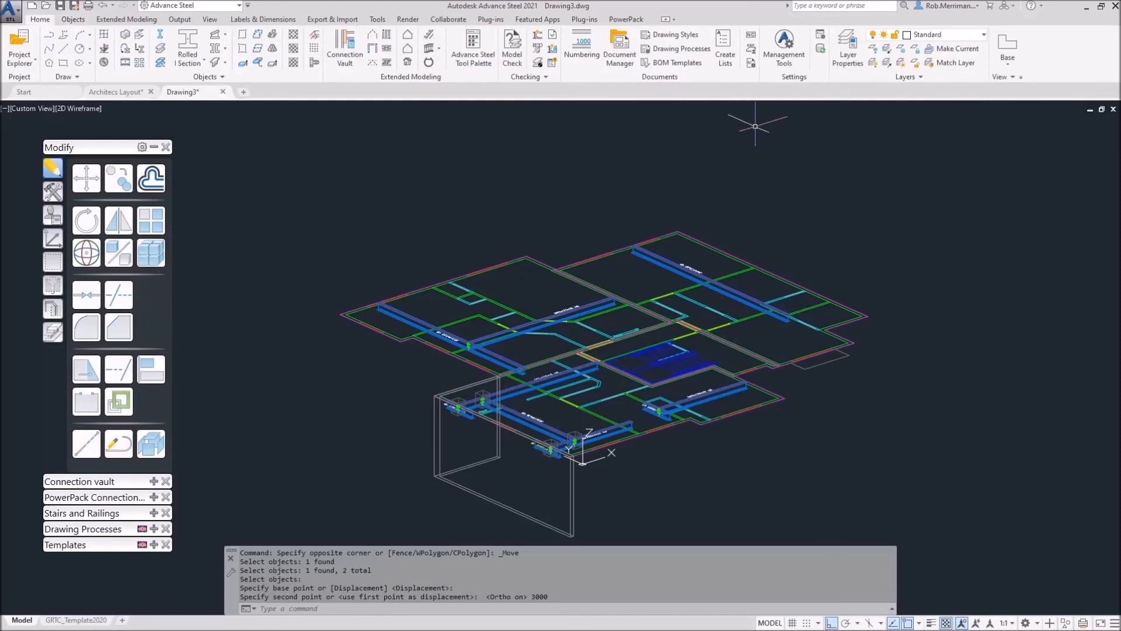
click(784, 51)
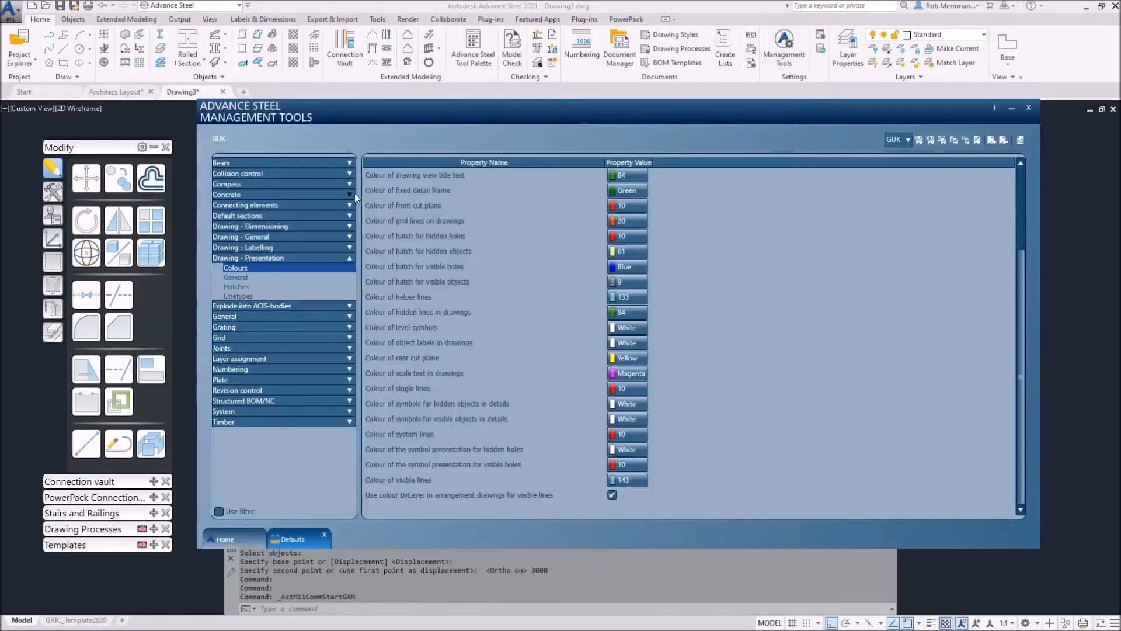
click(239, 510)
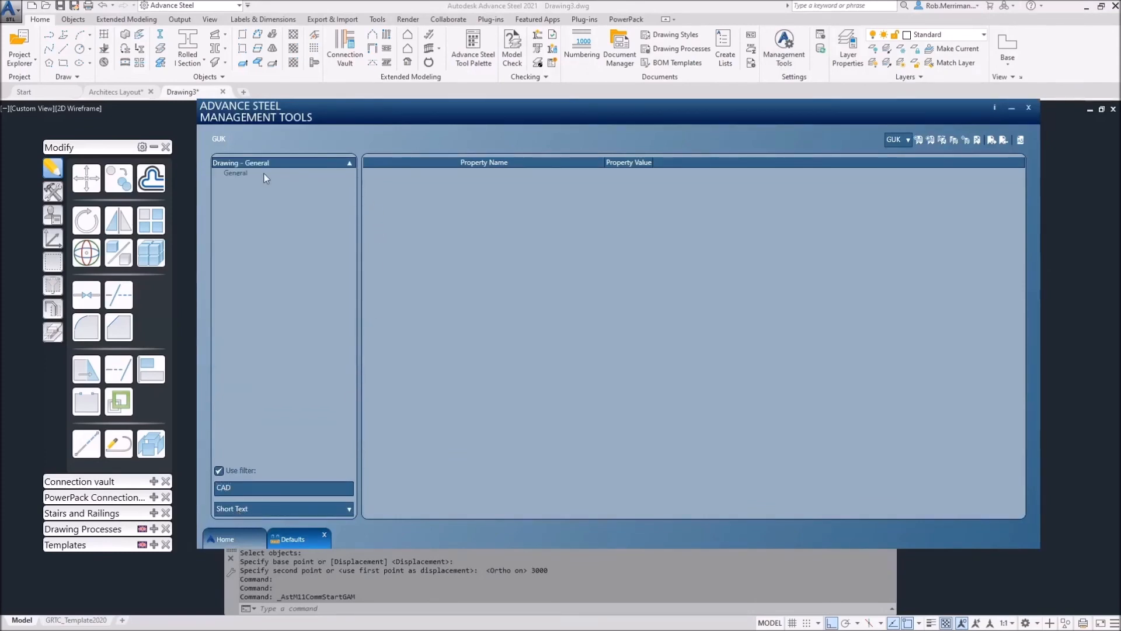
click(236, 173)
mouse_move(394, 174)
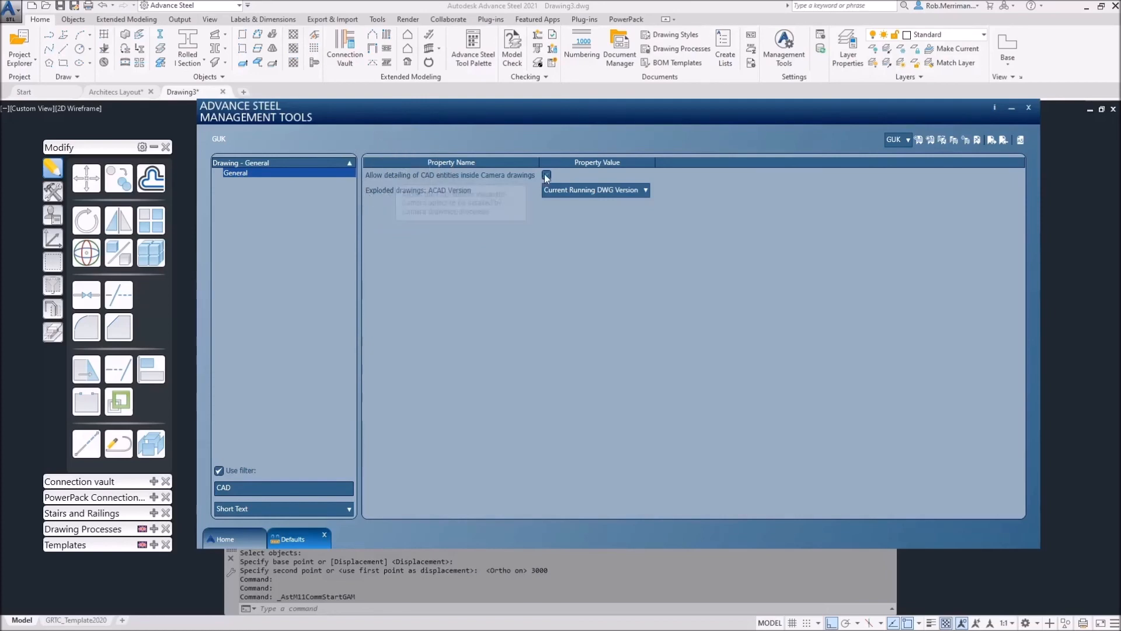
click(1020, 140)
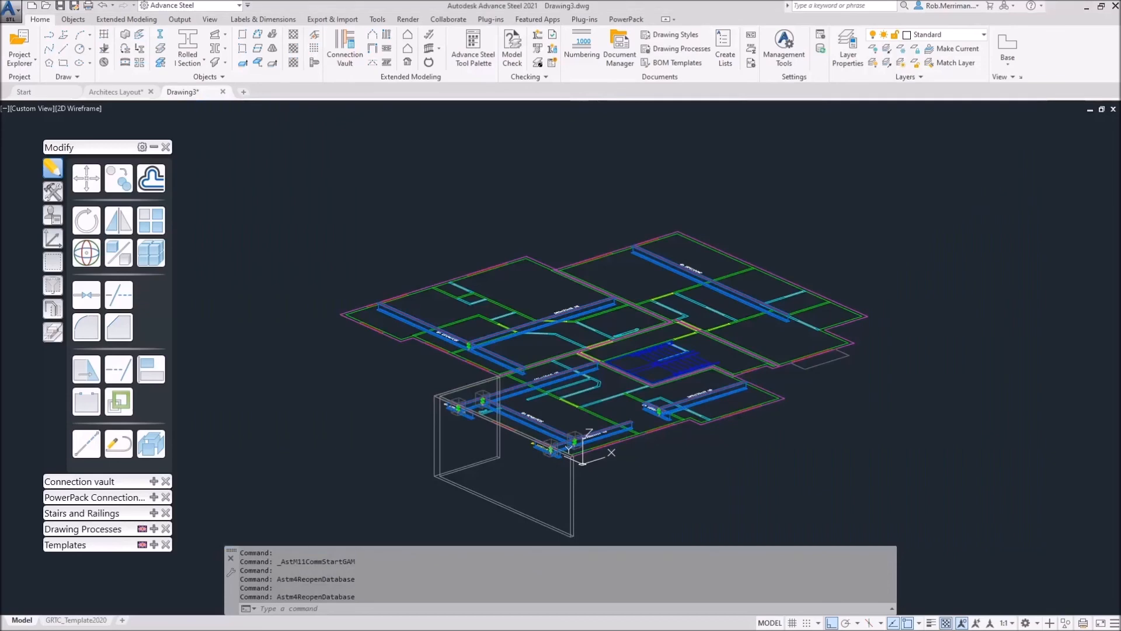
Save the drawing as aRCHITECS EXAMPLE in the Existing Environment folder.
click(59, 5)
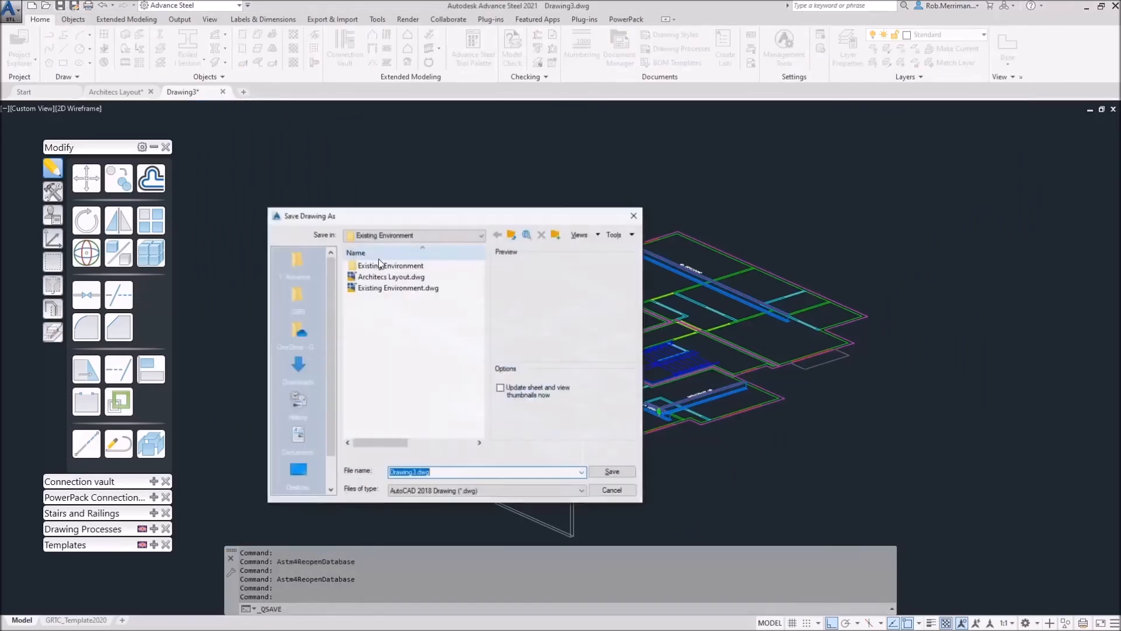
text(aRCHIT)
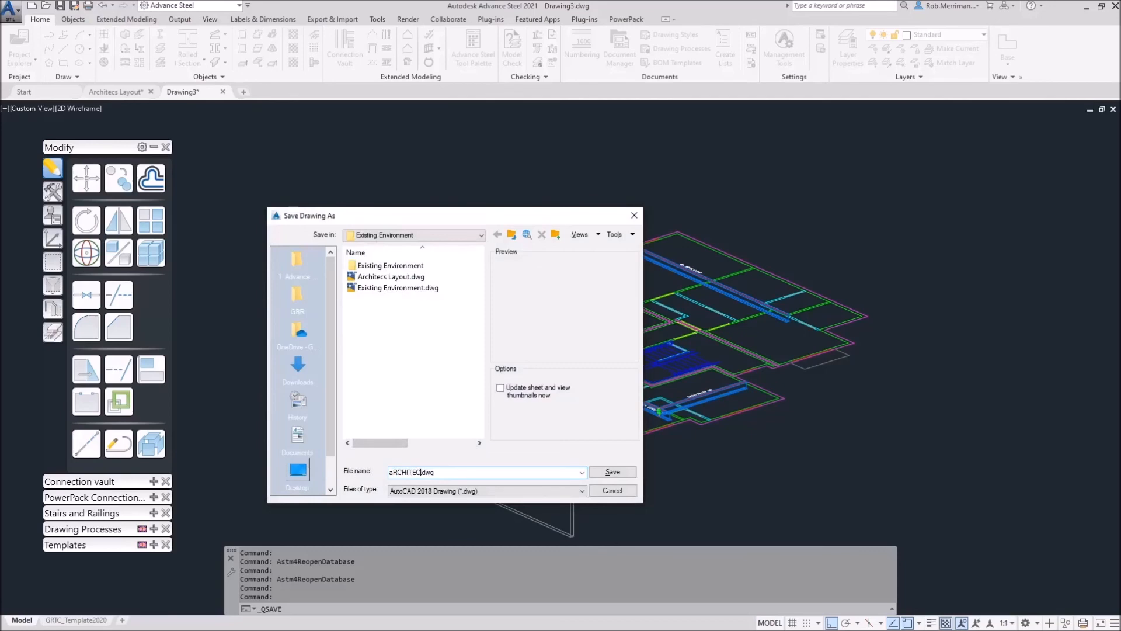
text(ECS EXAMPLE)
key(Return)
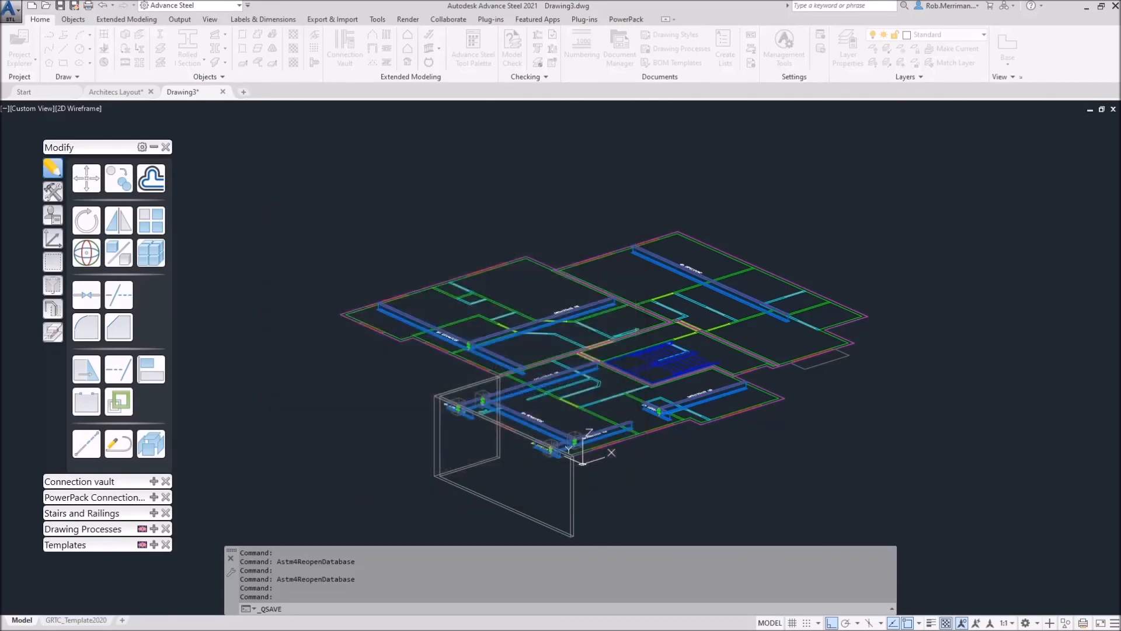
Place a camera at the UCS origin, describe it as FLOOR PLAN, and set its detail style to Floor plan - Hot rolled, all.
click(53, 191)
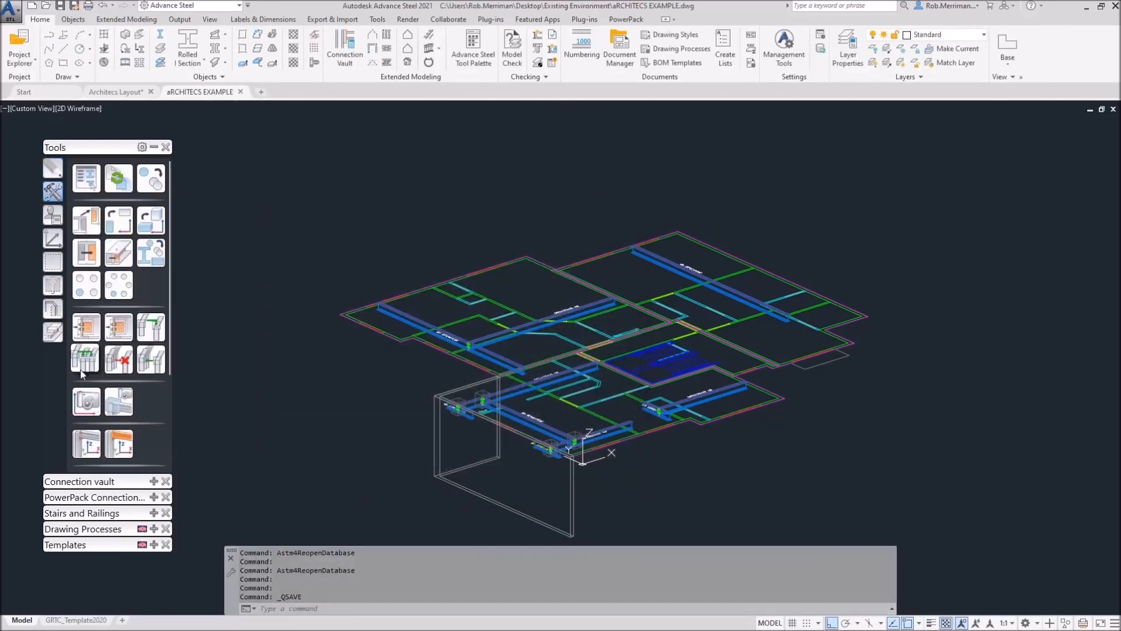
click(86, 402)
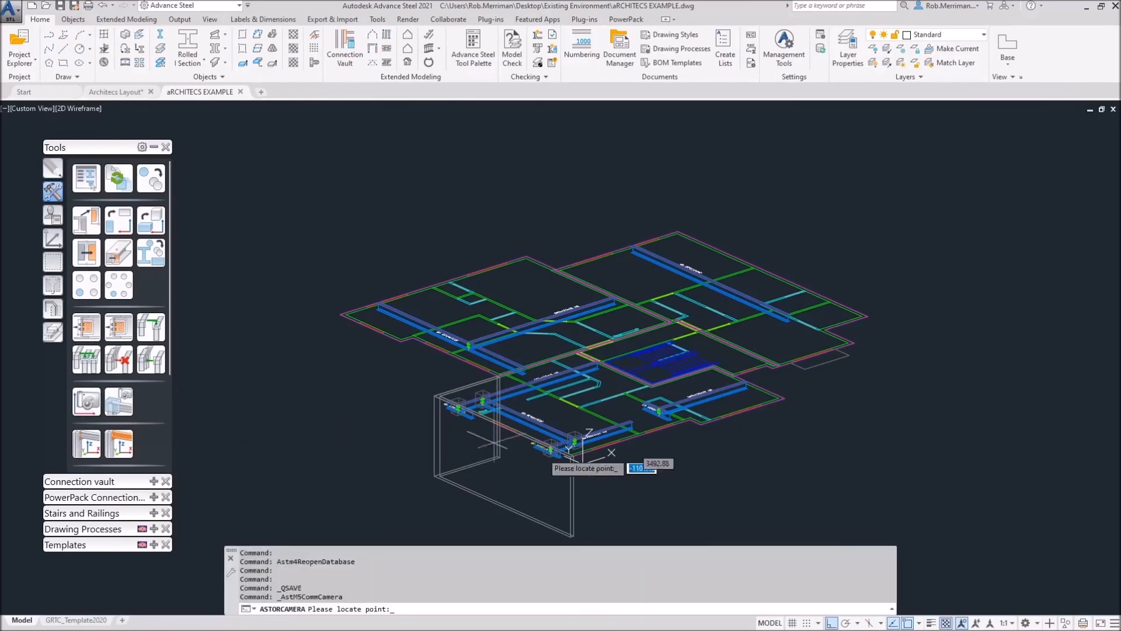
click(582, 463)
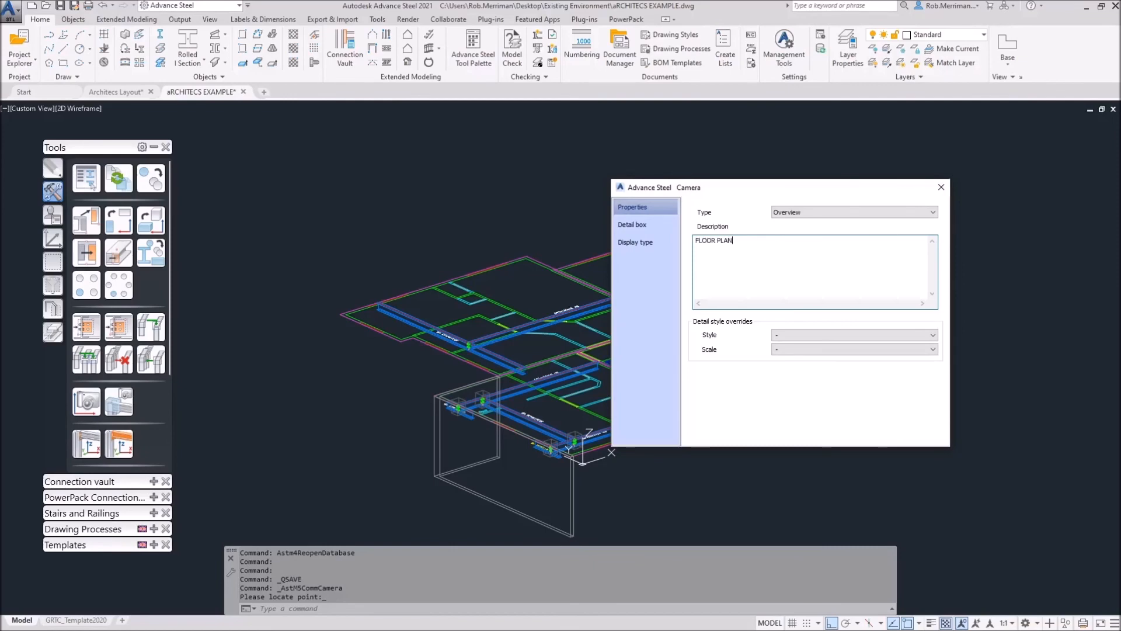
click(859, 332)
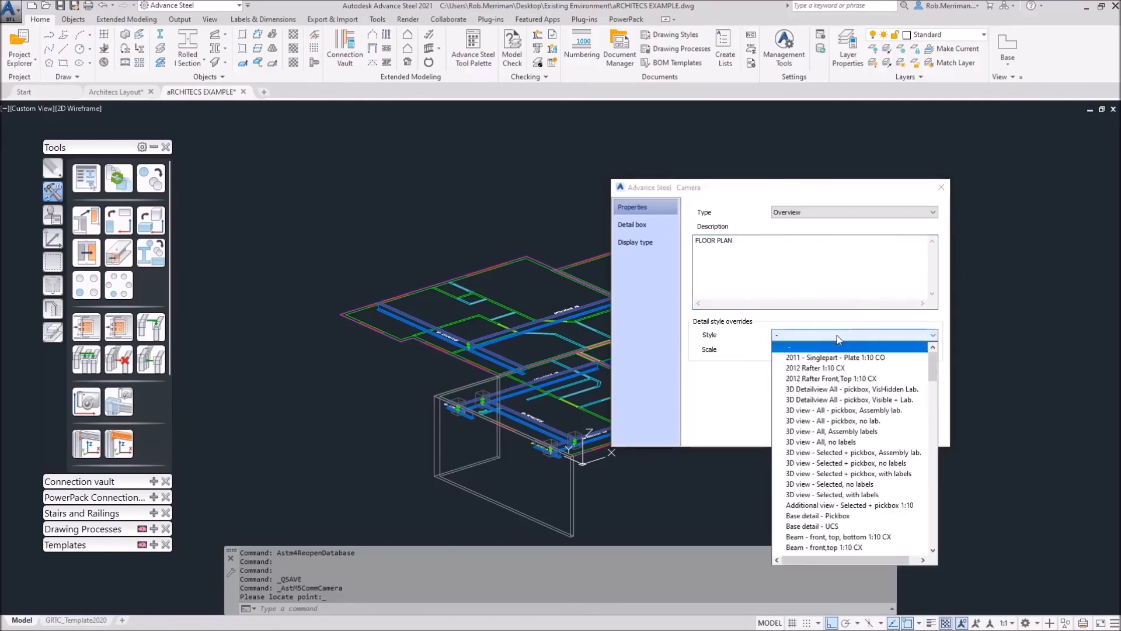
scroll(829, 402, down, 10)
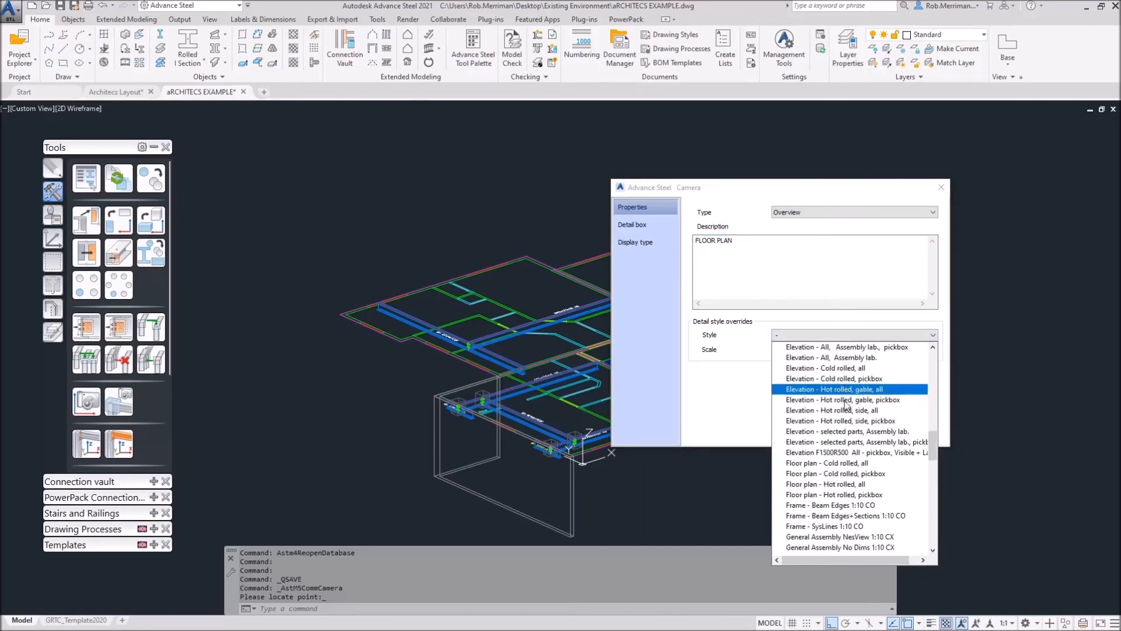
click(841, 484)
click(940, 187)
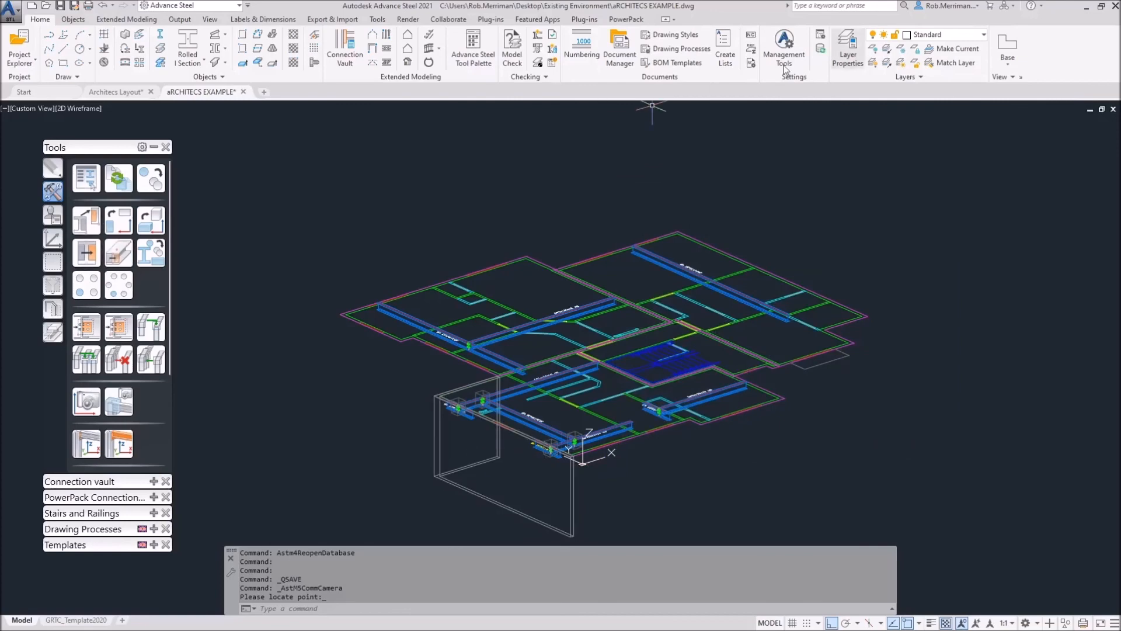
Show all model objects and turn on the Cameras layer.
click(53, 307)
click(82, 267)
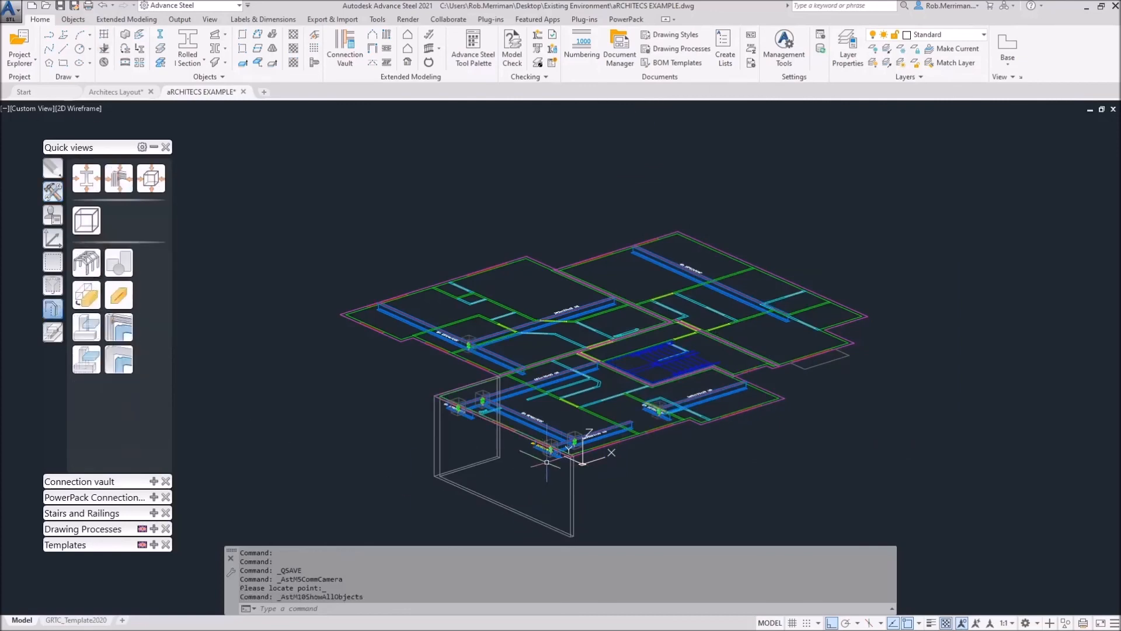
click(943, 35)
scroll(954, 80, up, 10)
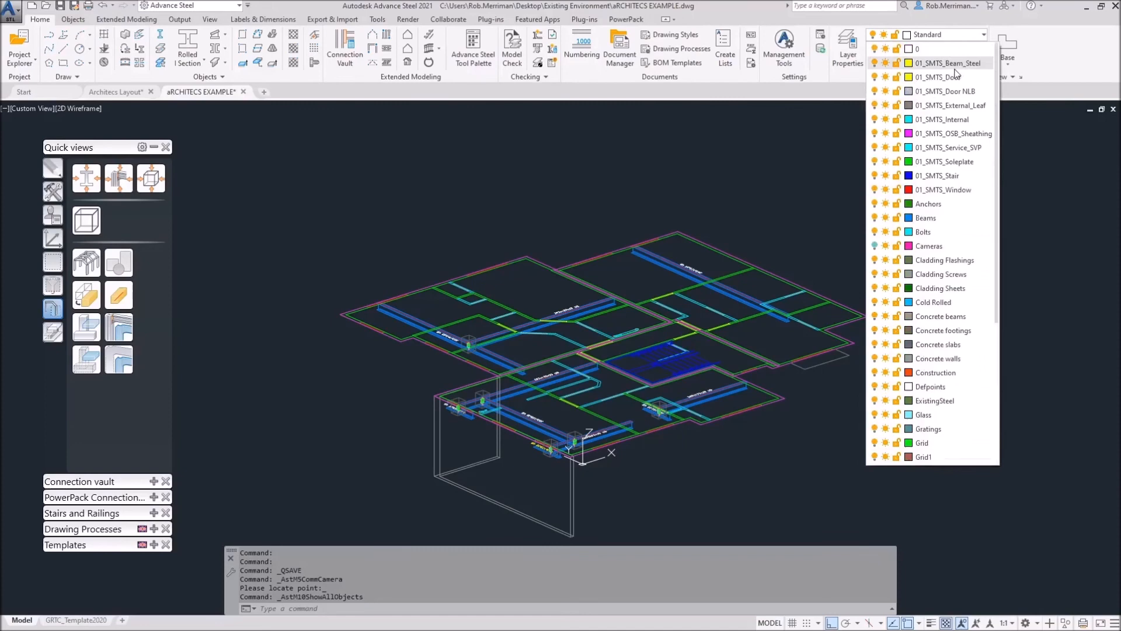
click(874, 246)
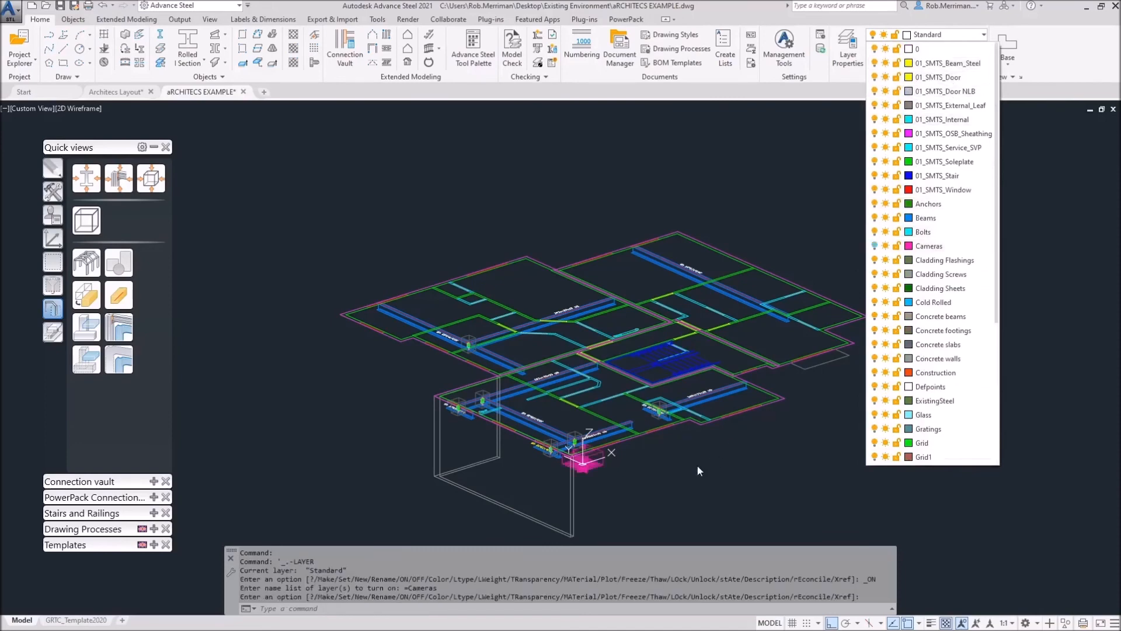
Erase the two surplus cameras above the UCS origin and check the properties of the remaining camera at the wall corner.
scroll(584, 474, up, 5)
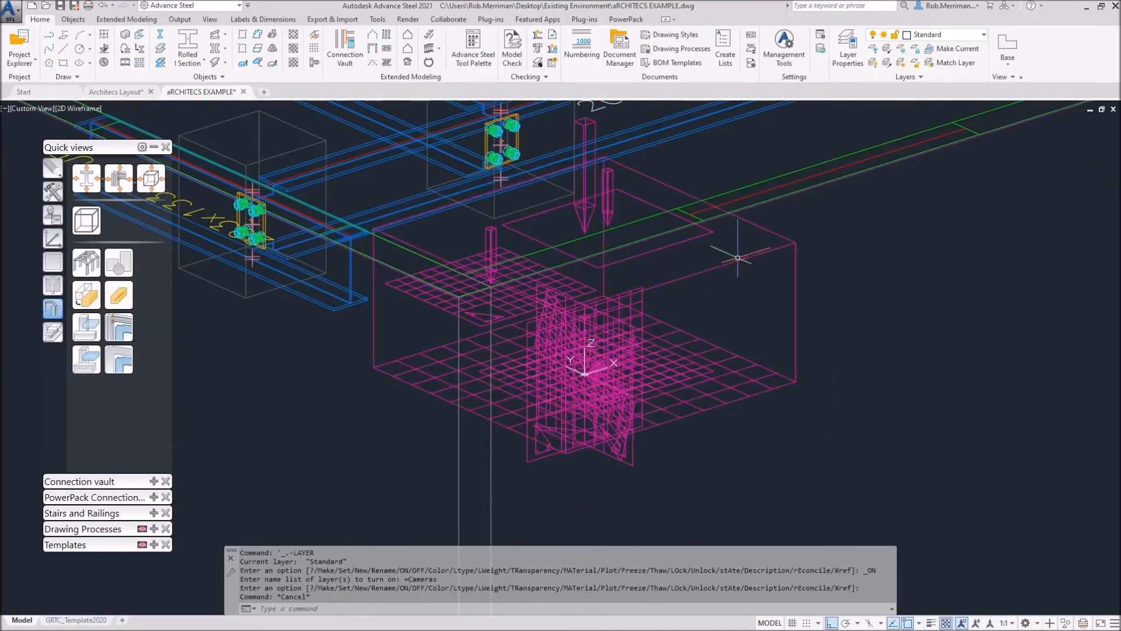
key(Delete)
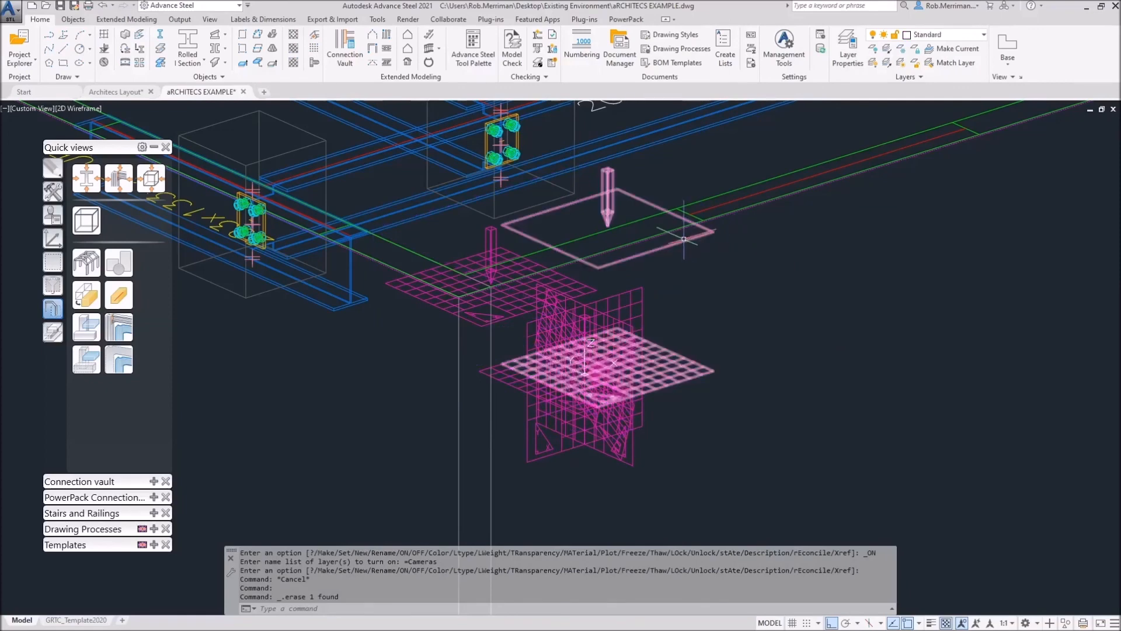
double_click(683, 239)
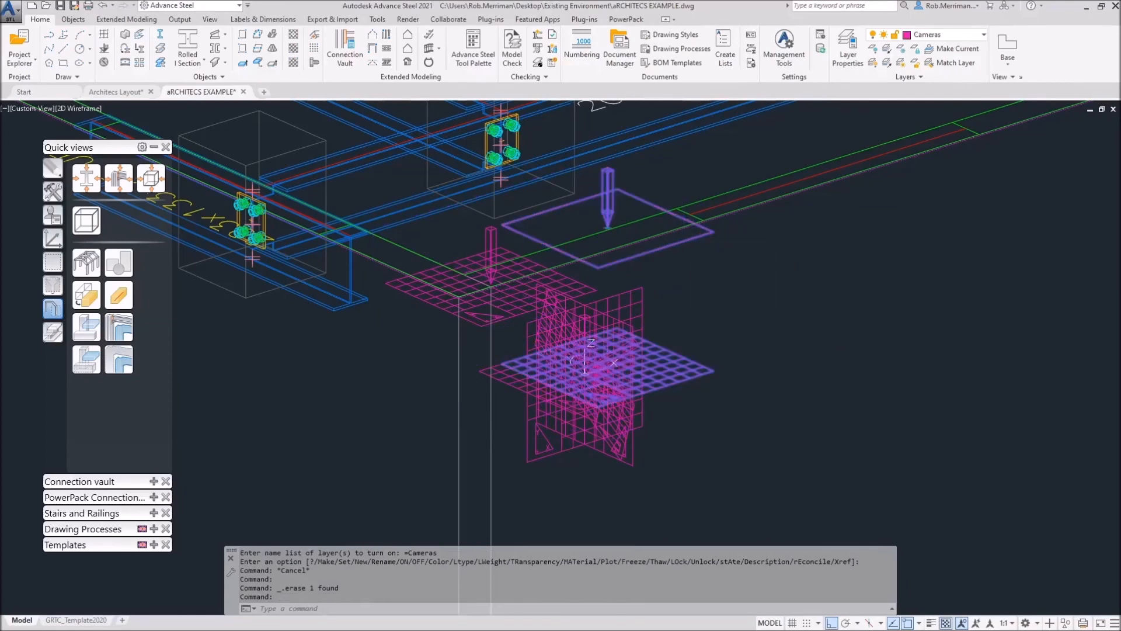
key(Escape)
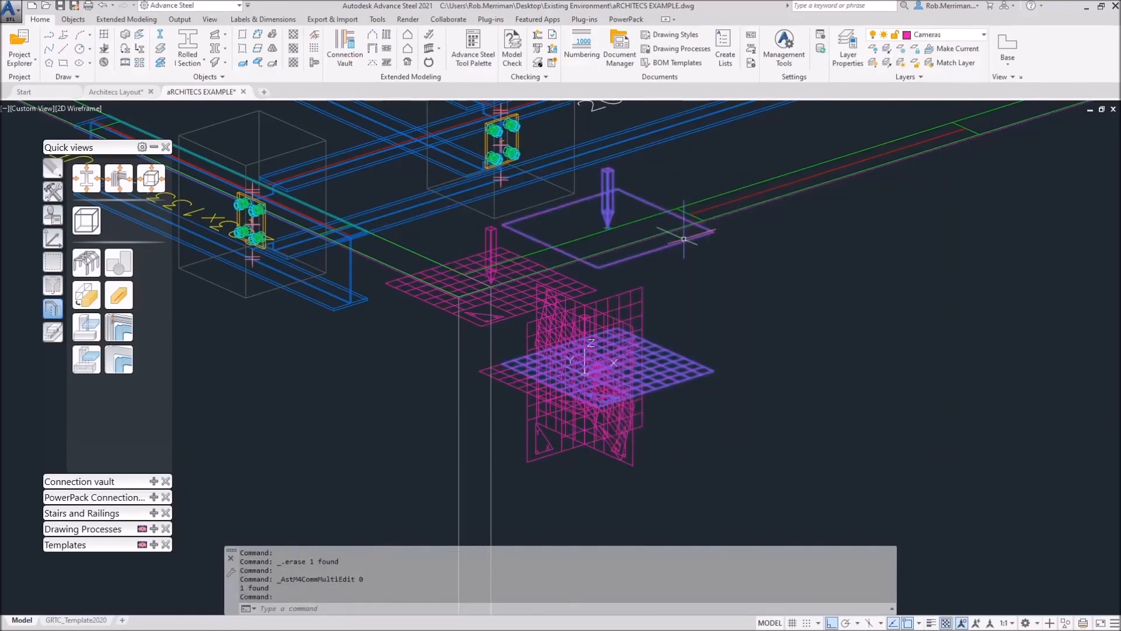
key(Delete)
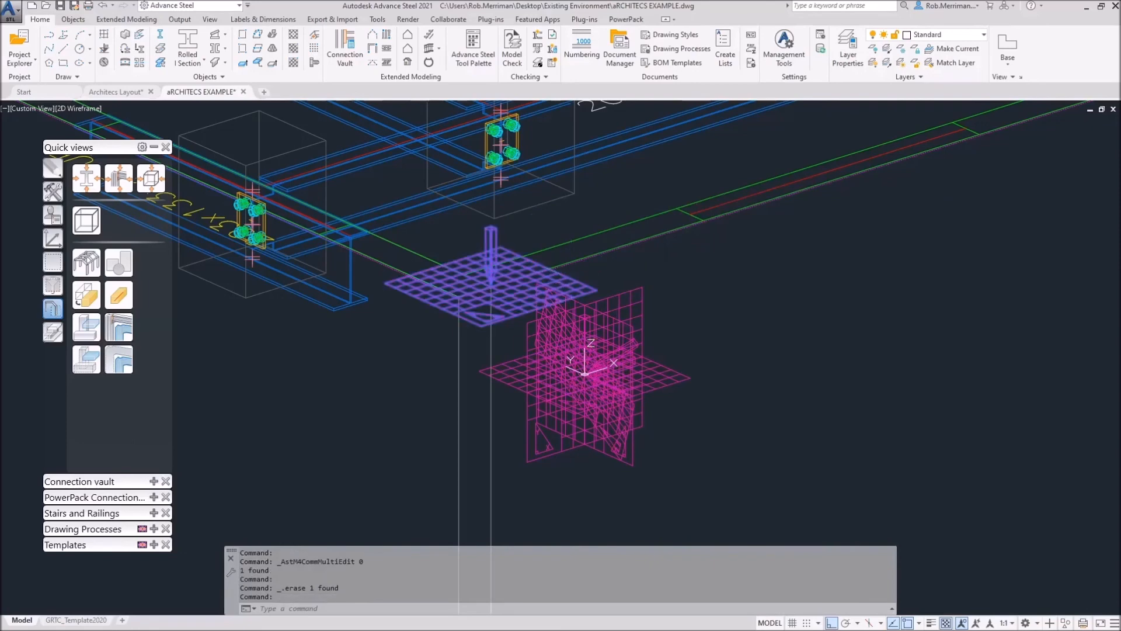
double_click(571, 279)
key(Escape)
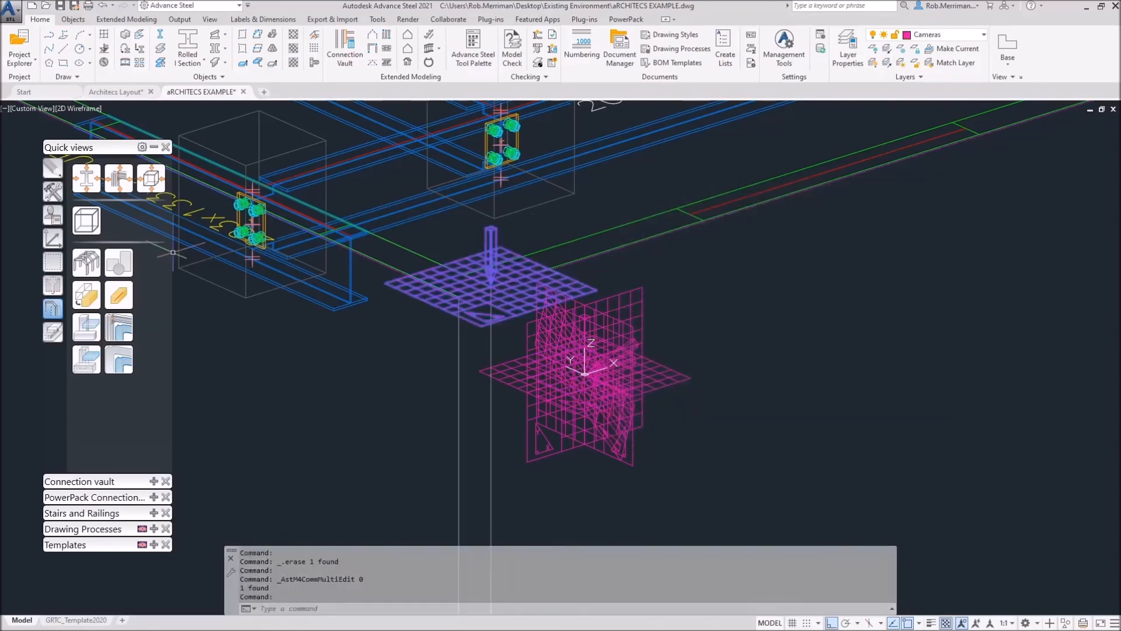
Run the Cameras - Selected - A1 drawing process on the selected camera.
click(153, 147)
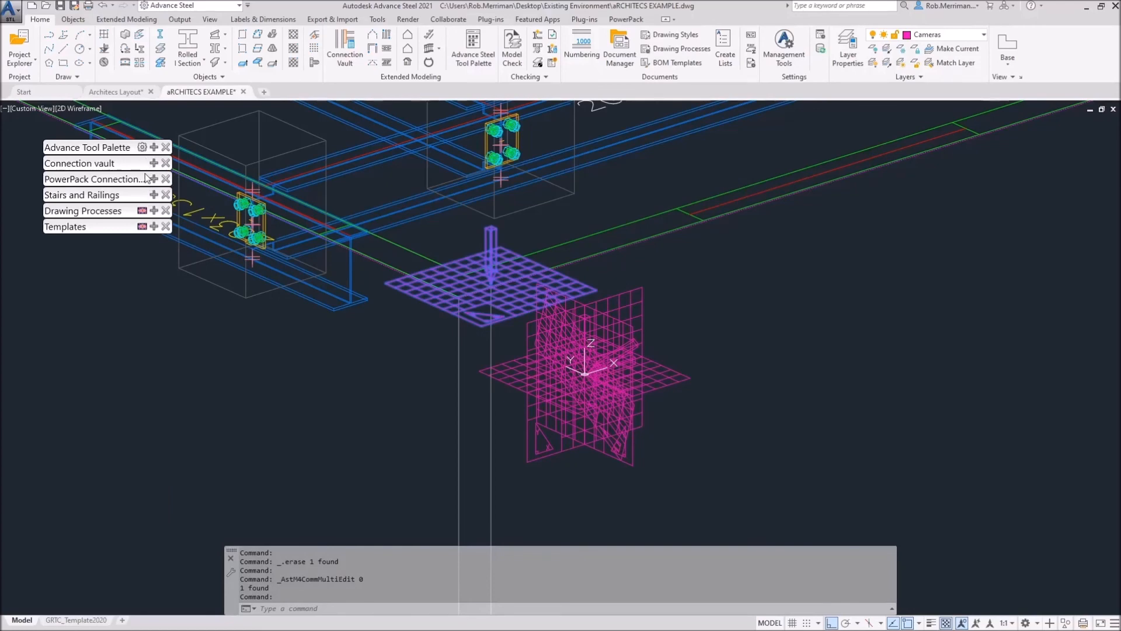
click(153, 210)
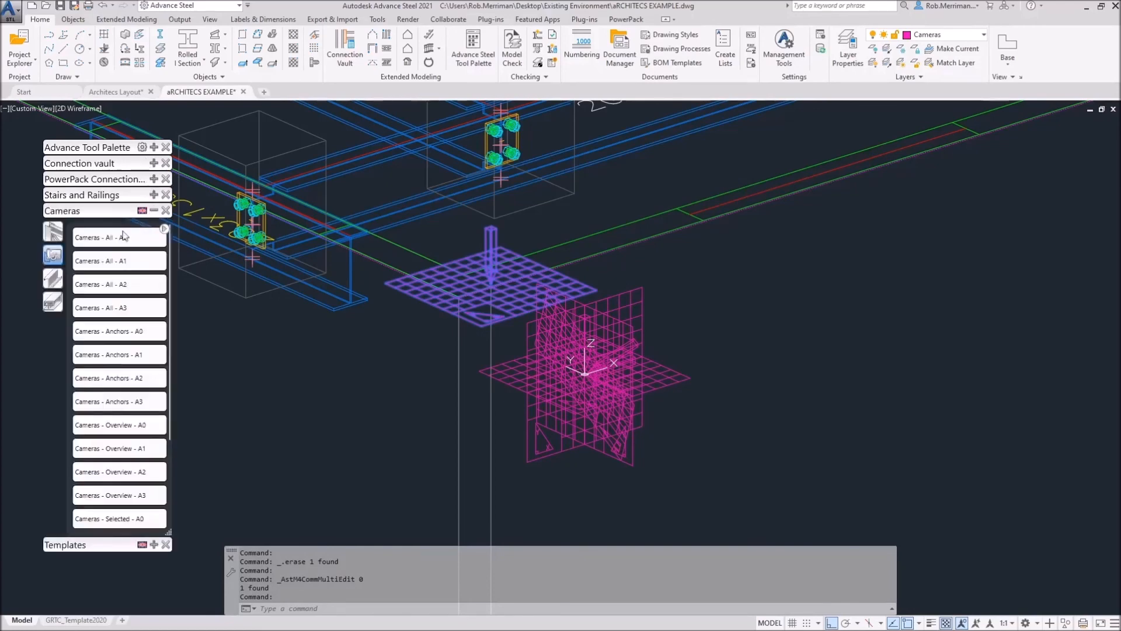
scroll(117, 420, down, 3)
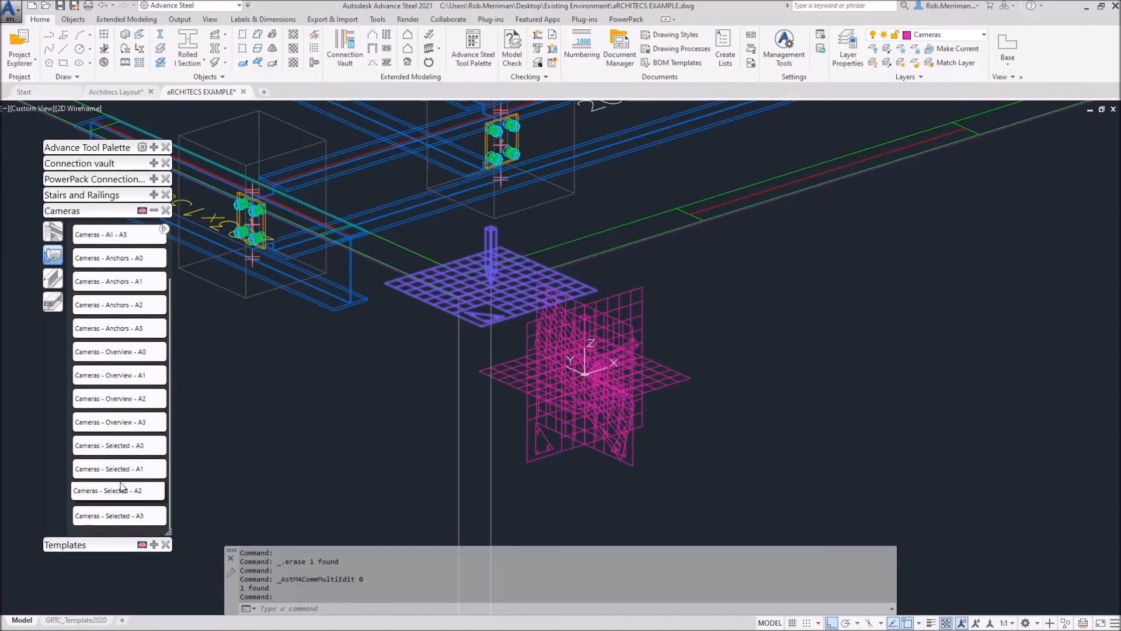
click(123, 467)
click(69, 319)
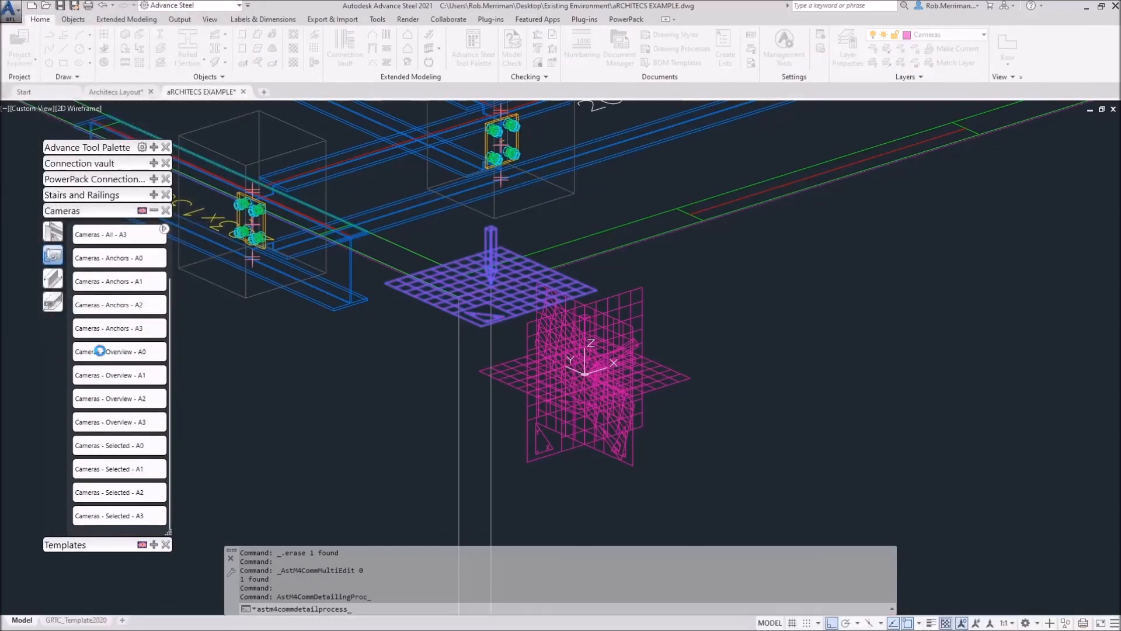
Open the selected camera's detail drawing and inspect the floor plan's beams and CAD linework.
click(490, 243)
right_click(538, 227)
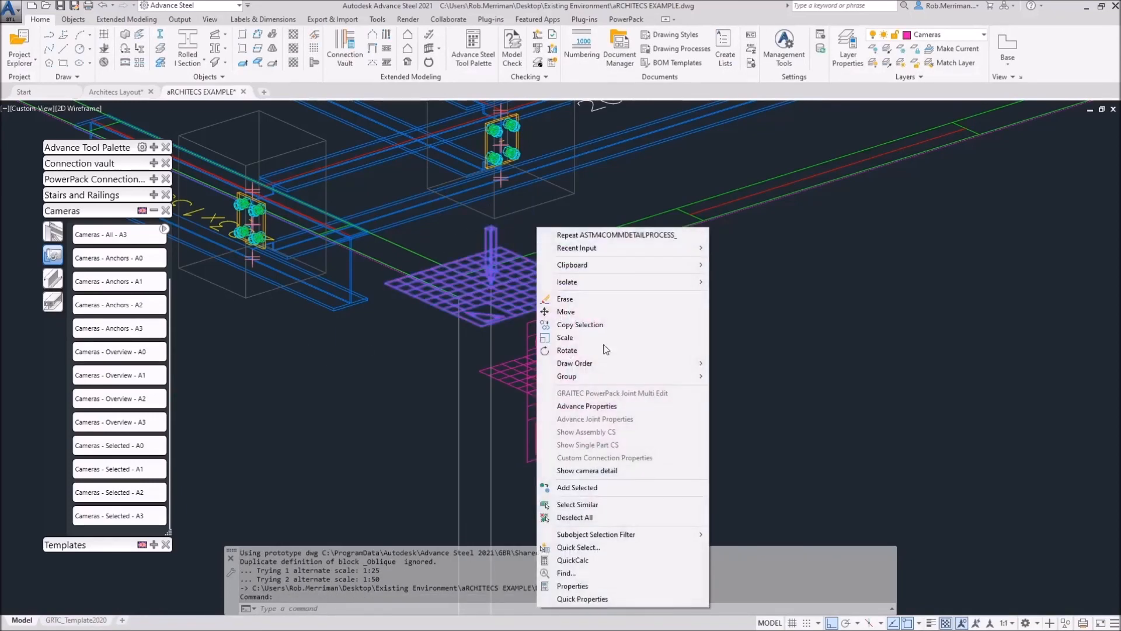
click(614, 469)
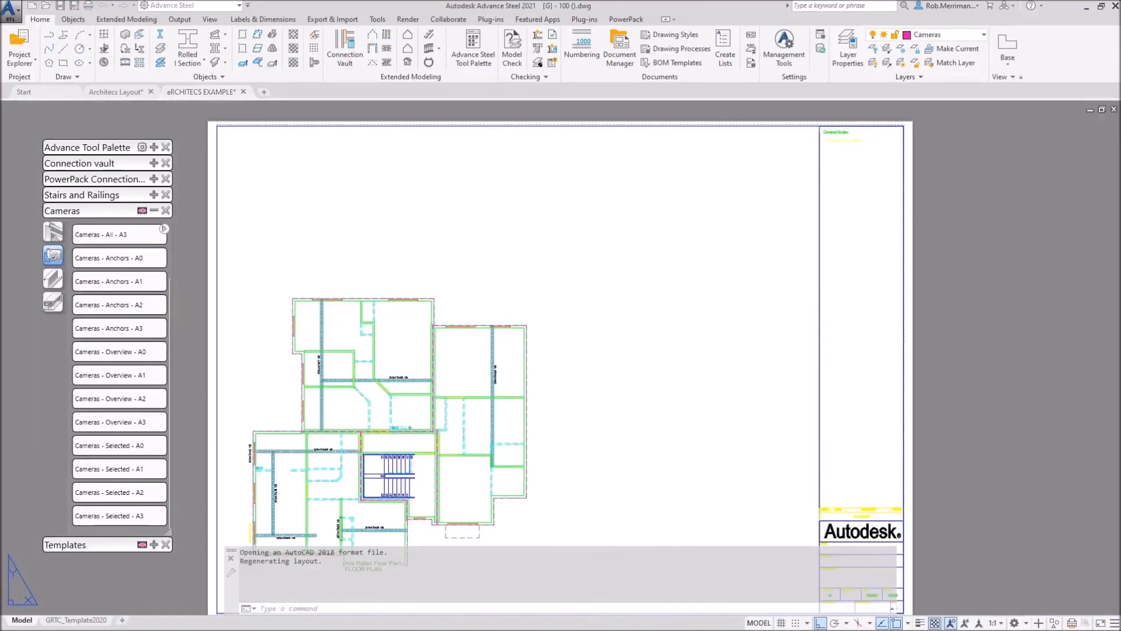
scroll(346, 424, down, 2)
scroll(377, 415, up, 6)
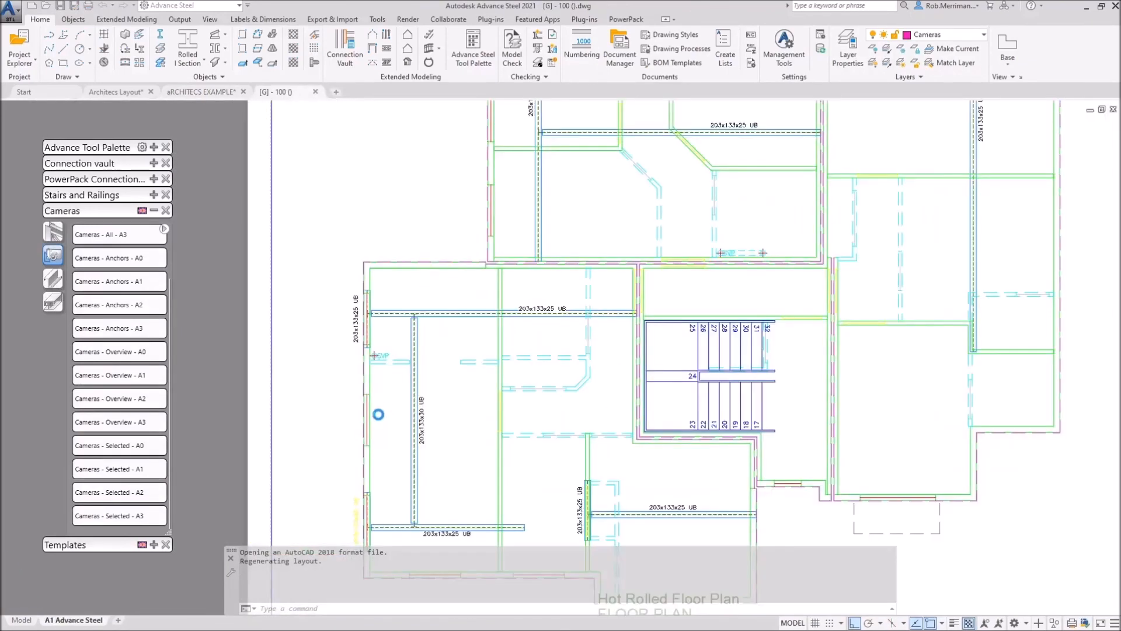
scroll(410, 397, up, 3)
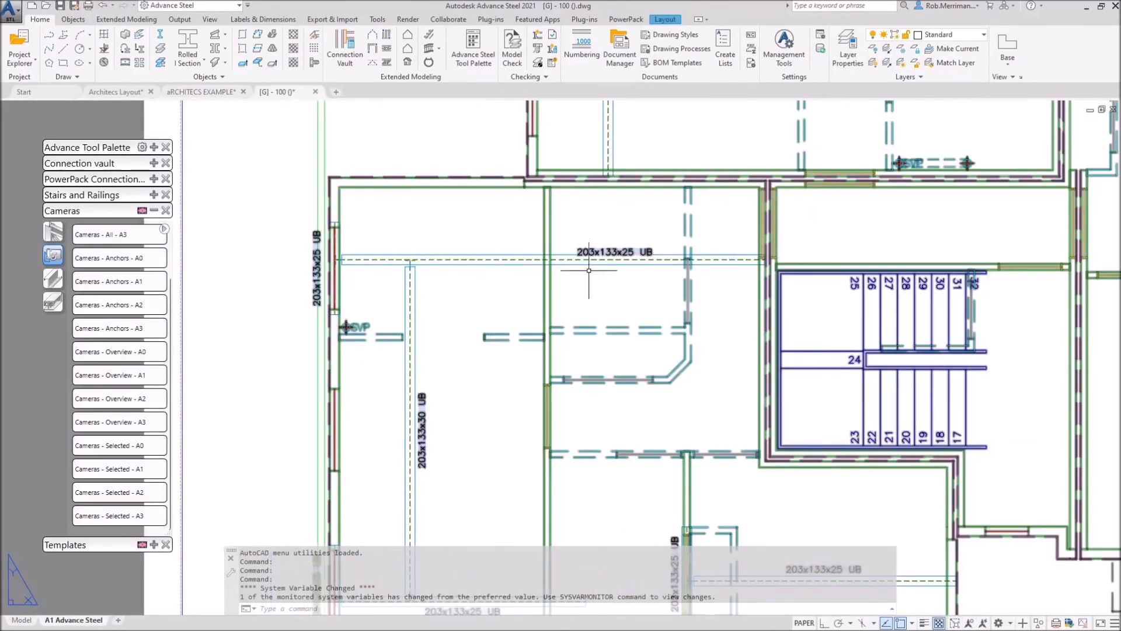
Open the architect's floor plan block from the camera drawing in the Block Editor.
click(862, 298)
double_click(764, 345)
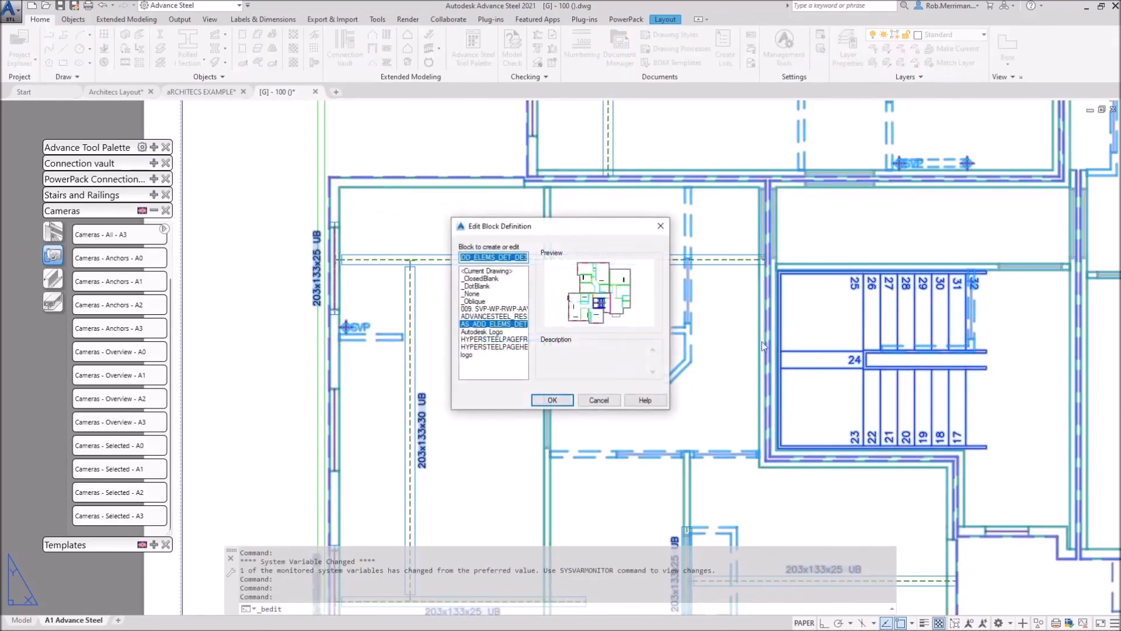
click(562, 397)
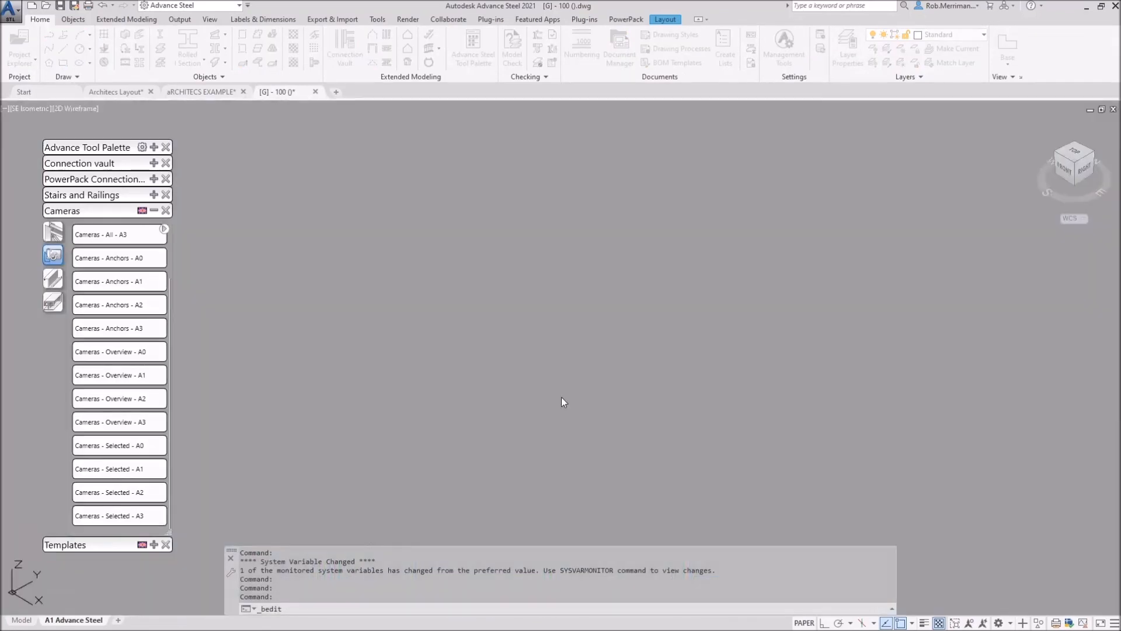
Select one of the black beam size labels in the block, extend the selection to all similar labels, and erase them.
click(576, 285)
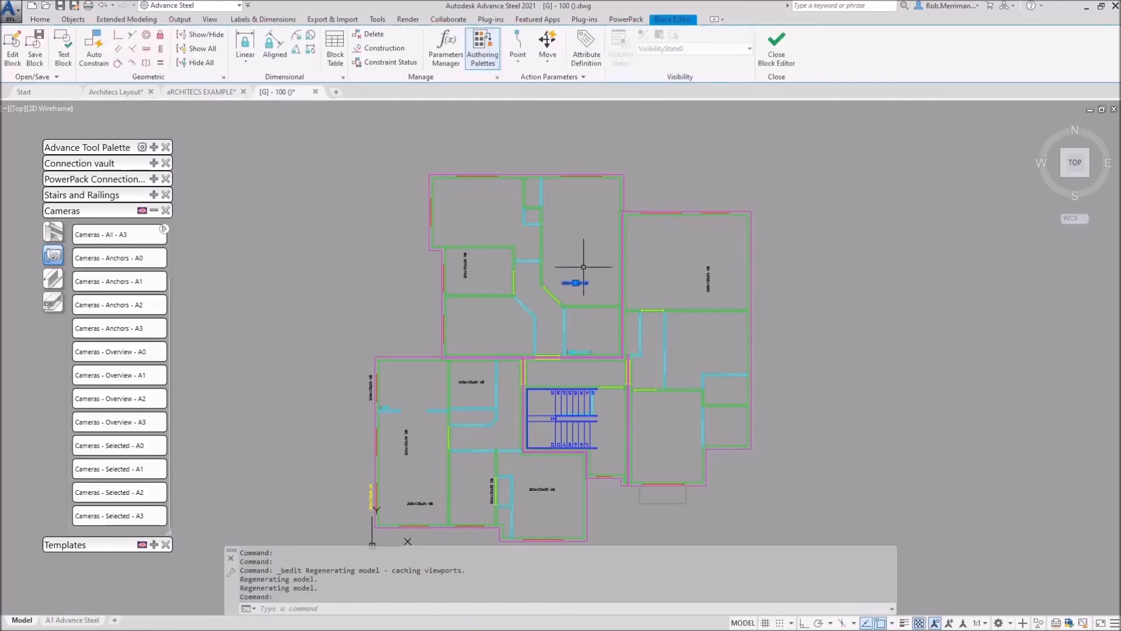
right_click(591, 240)
click(630, 486)
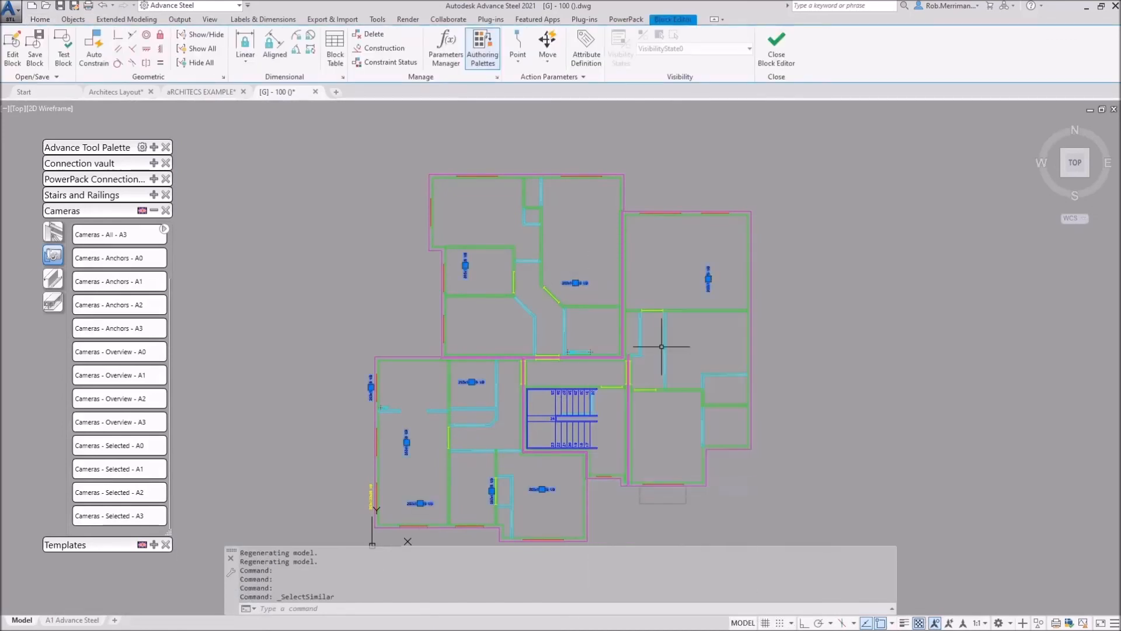
key(Delete)
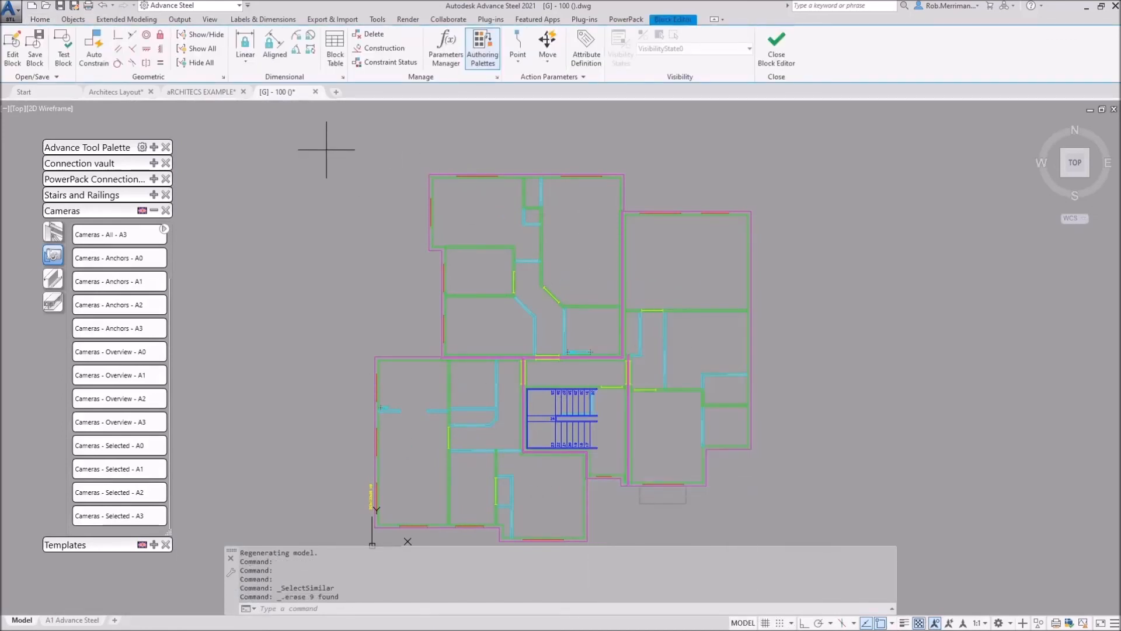
Select all of the floor plan linework in the block and set its colour to index colour 207.
scroll(326, 149, down, 3)
click(327, 150)
click(583, 356)
right_click(577, 282)
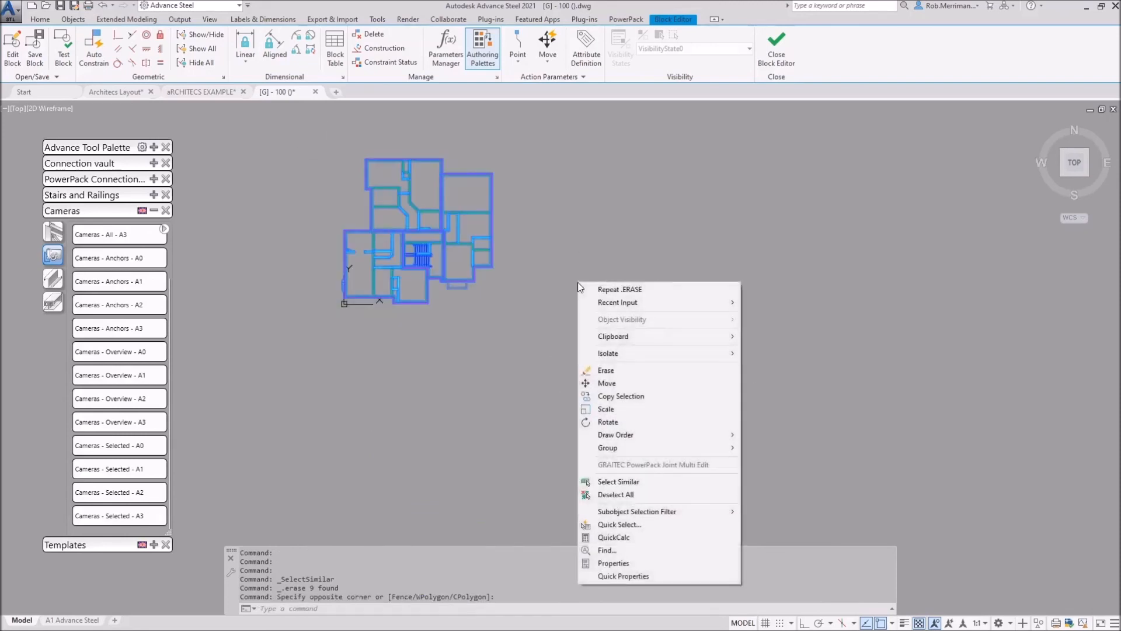
click(612, 563)
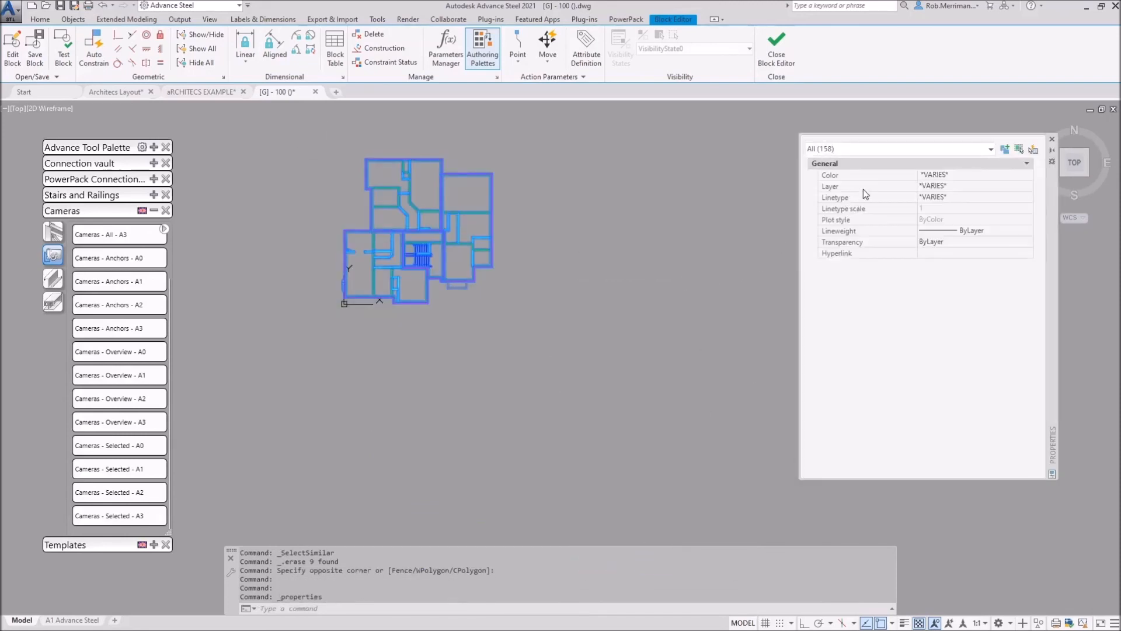
click(966, 175)
click(965, 175)
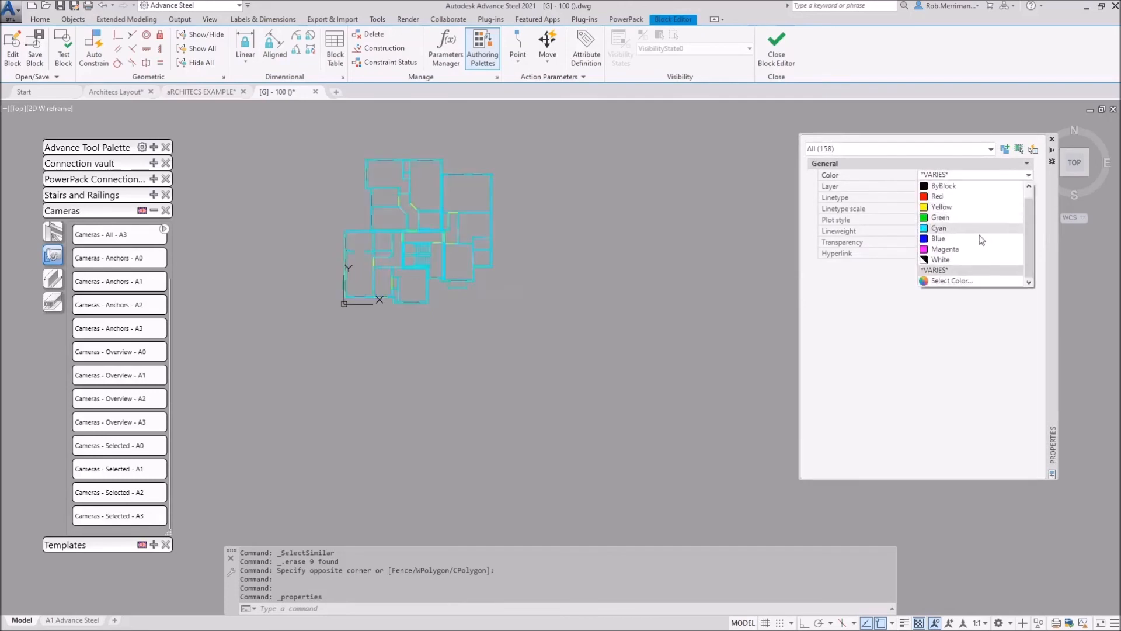
click(961, 283)
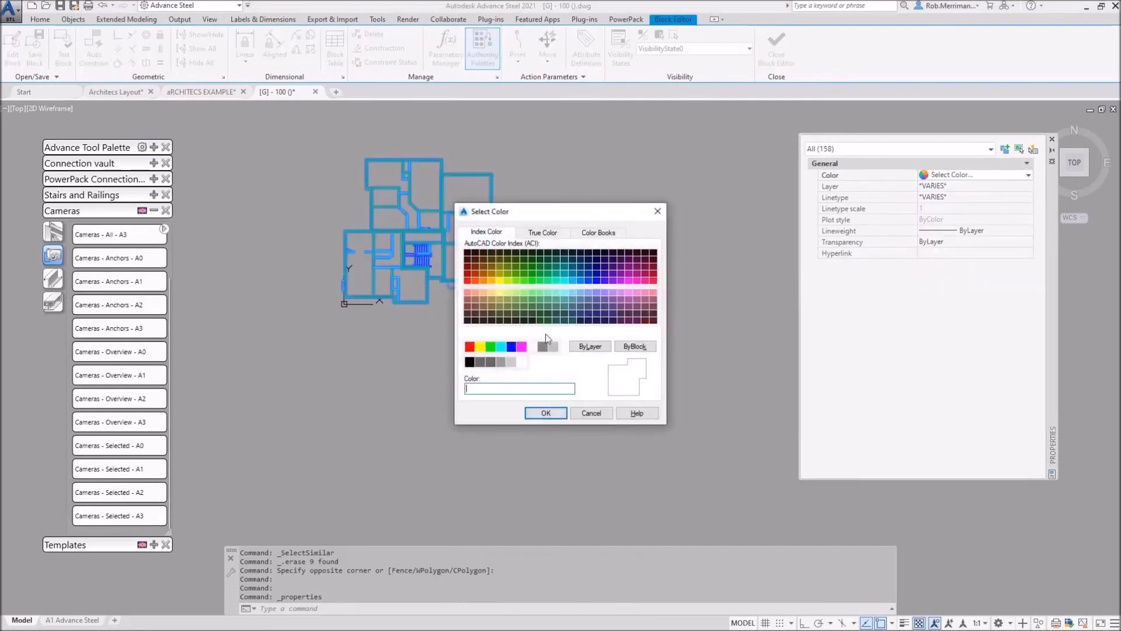
click(541, 415)
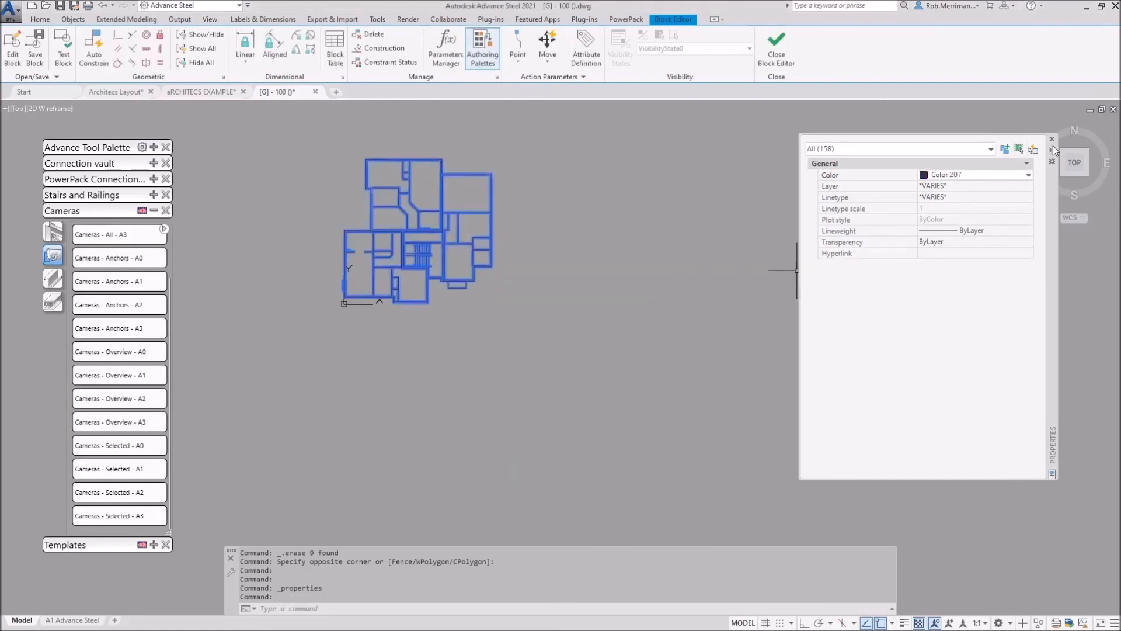
Close the properties and the Block Editor, saving the changes to the architect's floor plan block.
click(1052, 140)
click(761, 59)
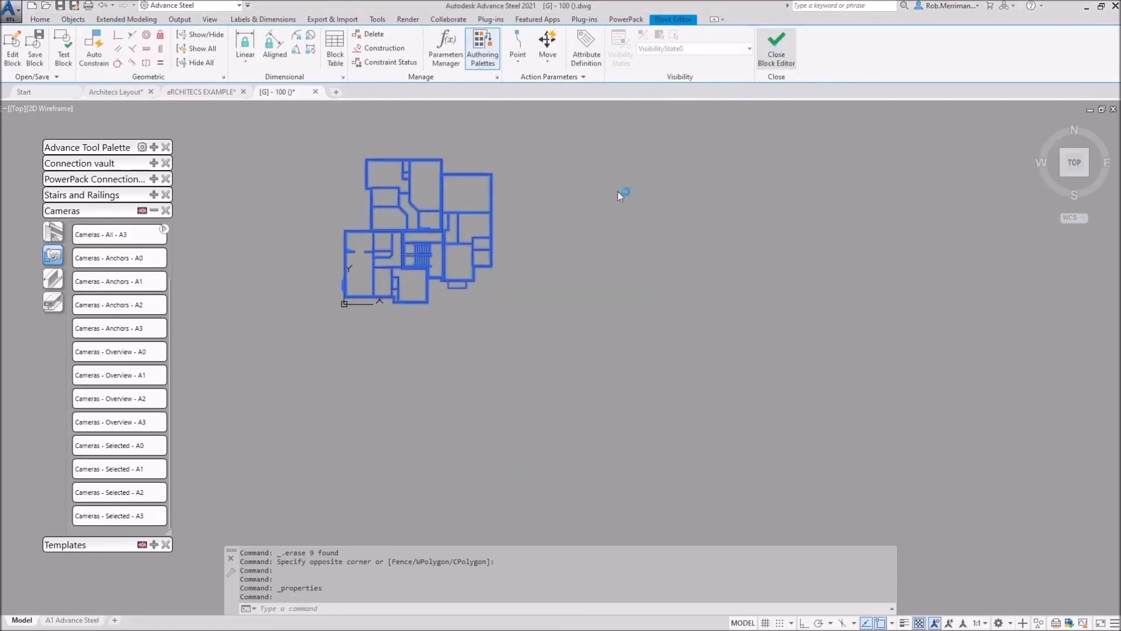
click(513, 288)
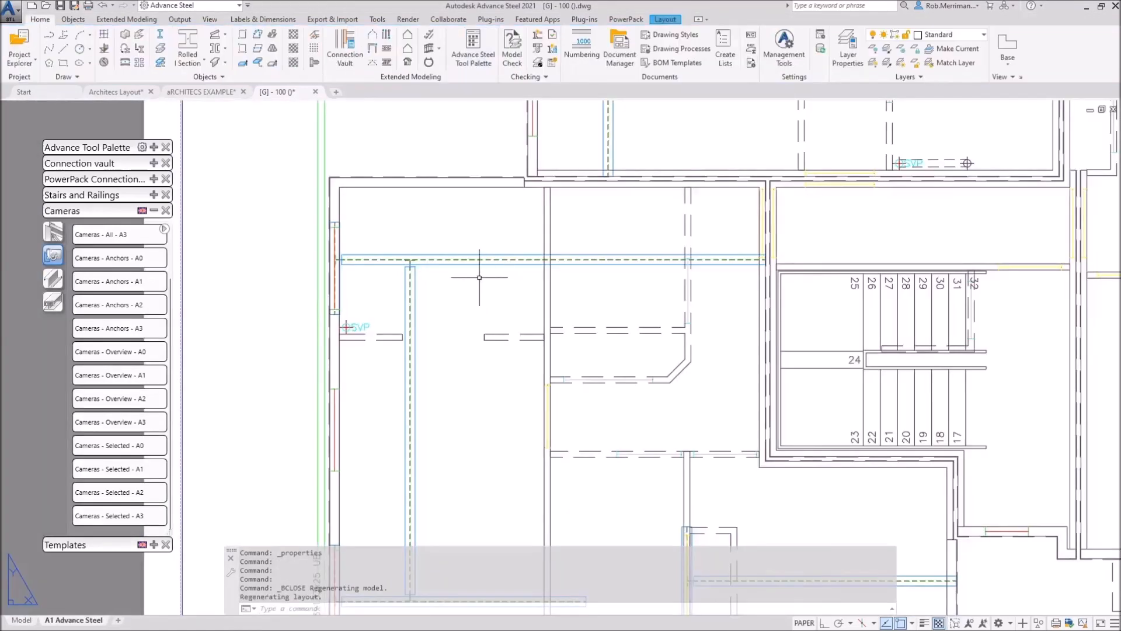
Examine how the steel beams read against the recoloured architect's walls, then clear the beam selection.
scroll(342, 233, up, 5)
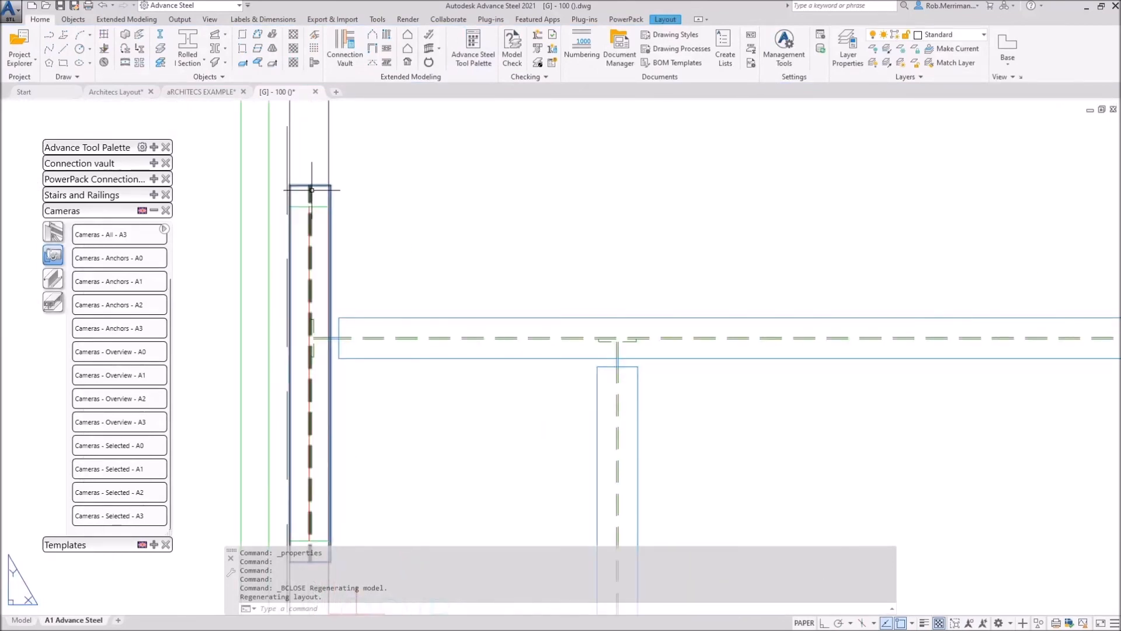
scroll(321, 206, down, 4)
click(394, 249)
scroll(395, 249, down, 3)
scroll(504, 315, down, 2)
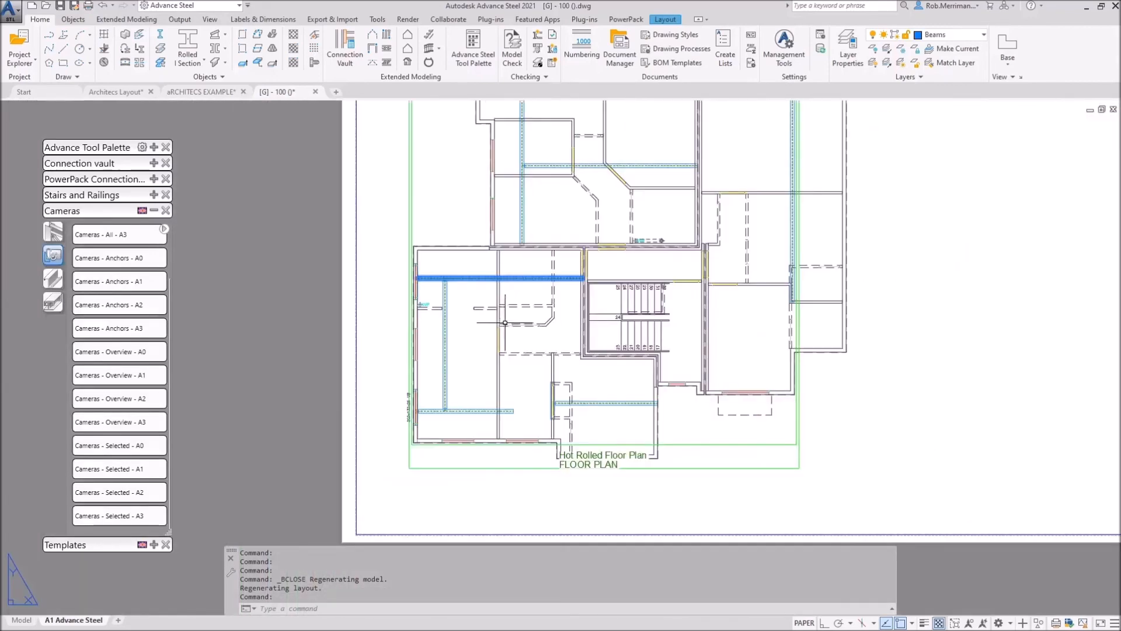
key(Escape)
Open the Hot Rolled Floor Plan detail's settings from its frame and update the detail.
double_click(665, 467)
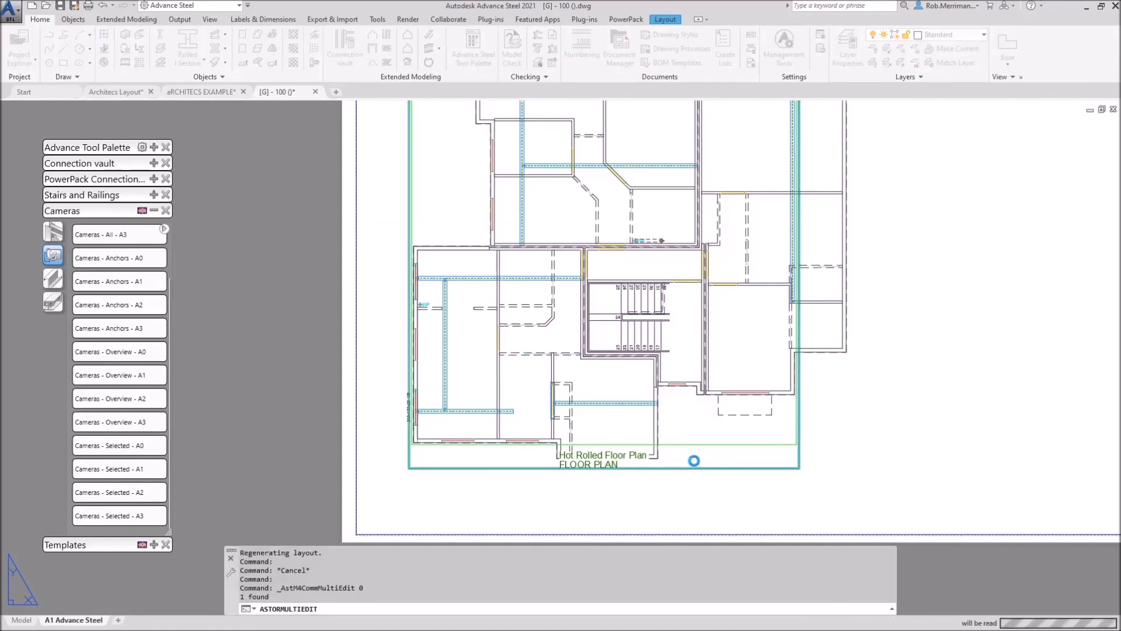
click(429, 304)
click(435, 437)
click(400, 529)
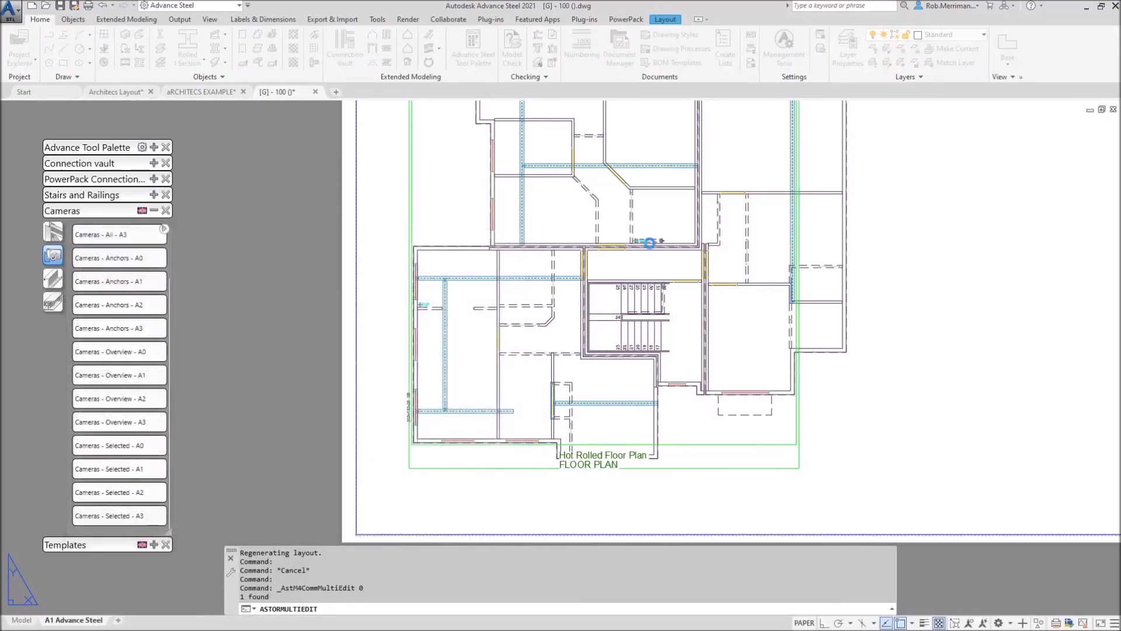
Reposition the floor plan detail by its frame so it sits within the A1 sheet's border.
scroll(650, 242, down, 6)
click(701, 389)
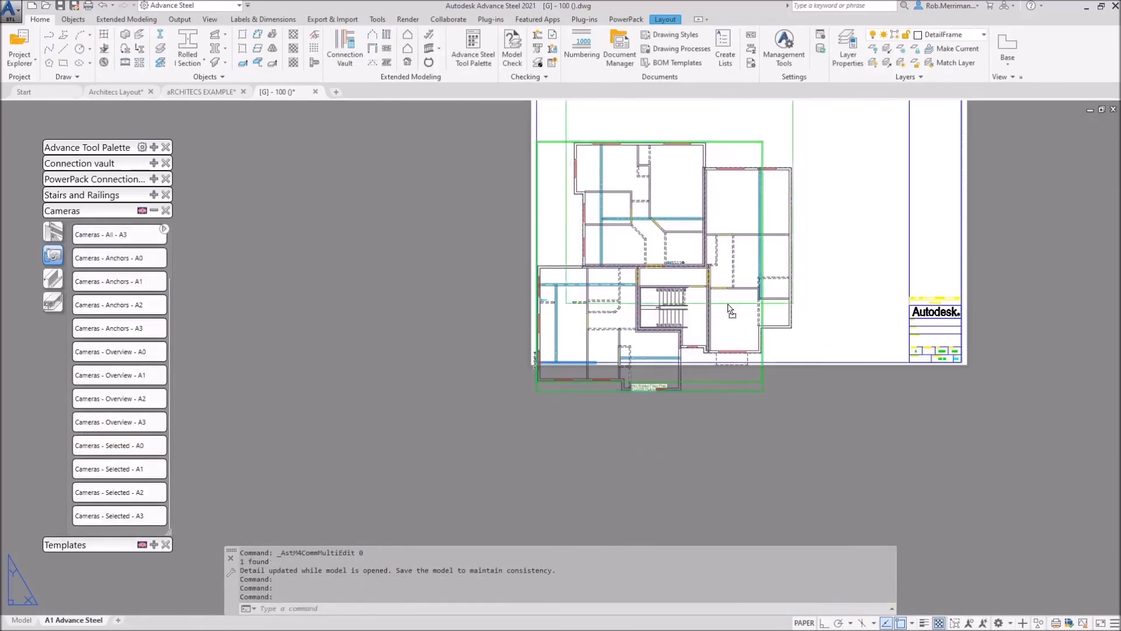
key(Escape)
scroll(658, 430, down, 2)
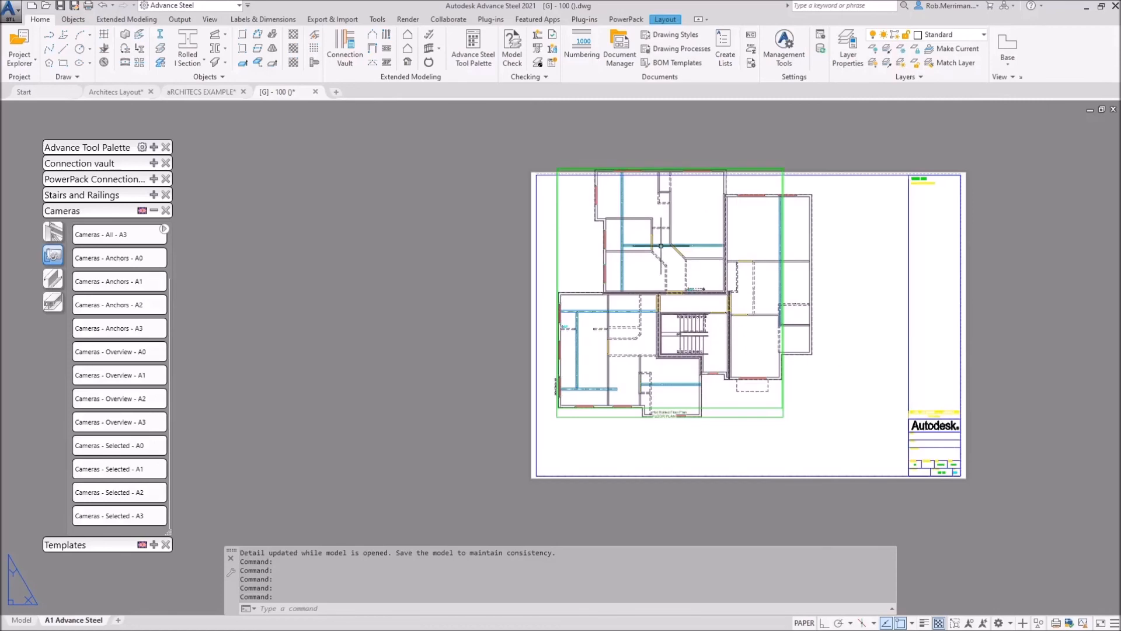
click(726, 417)
key(Escape)
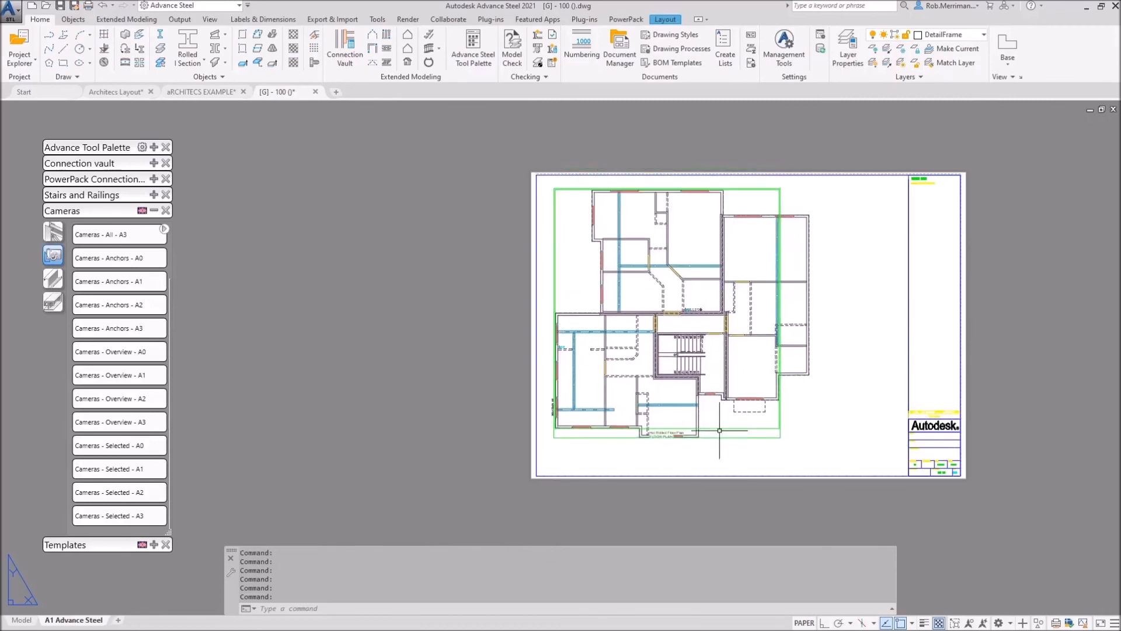
Inspect the architect's block linework at the outer wall corner near the end of the long horizontal beam.
scroll(618, 186, up, 4)
scroll(603, 189, down, 2)
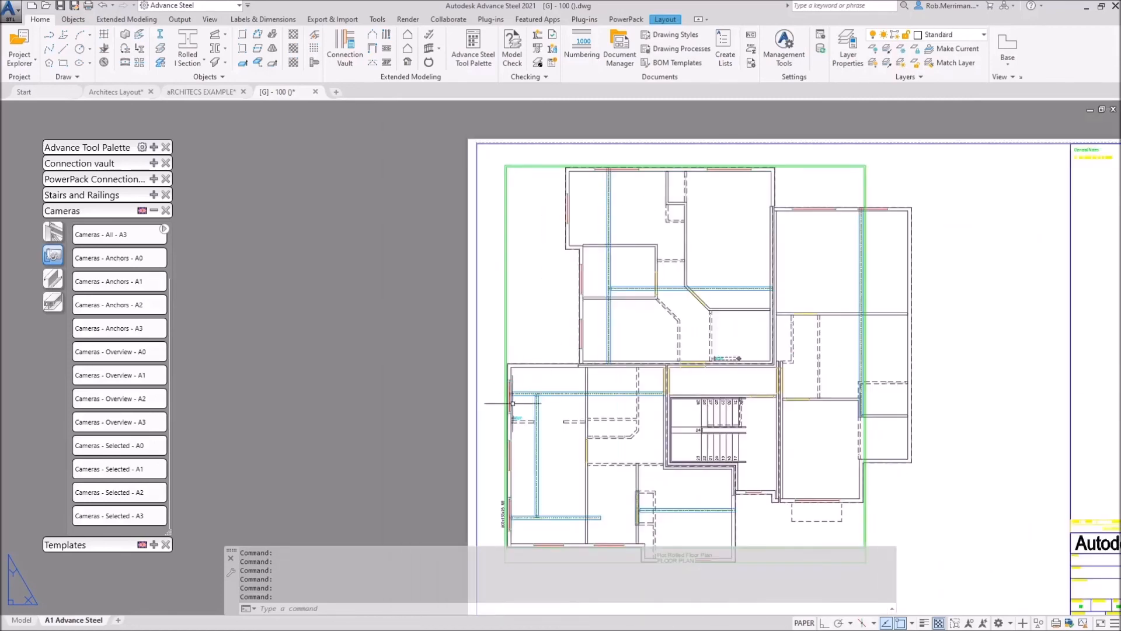
scroll(508, 368, up, 6)
click(523, 369)
scroll(542, 274, down, 6)
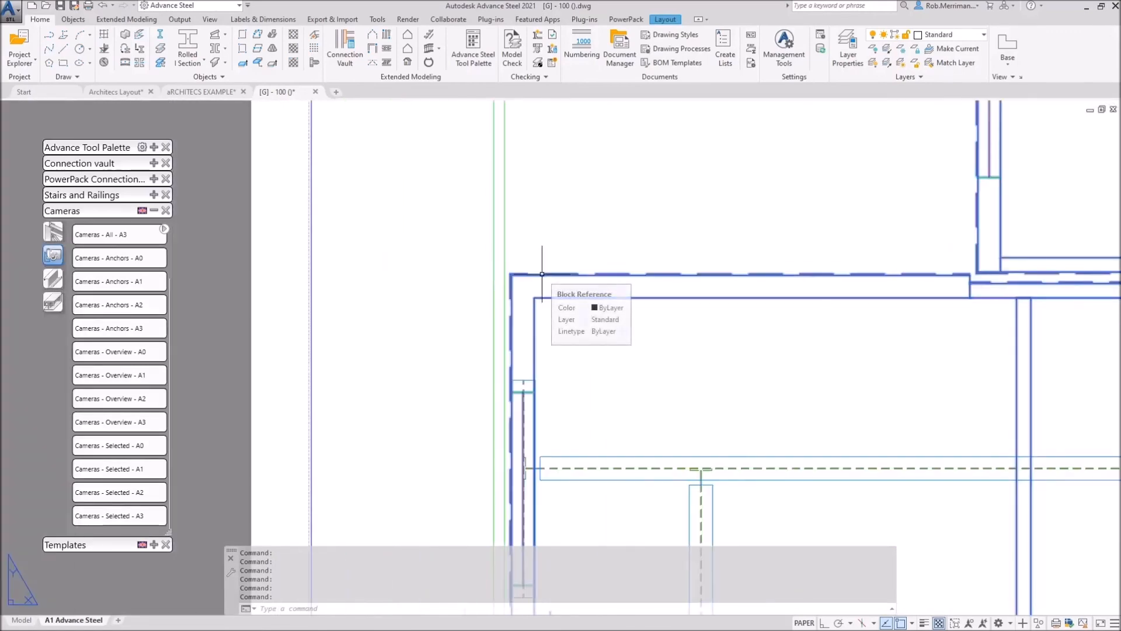
key(Escape)
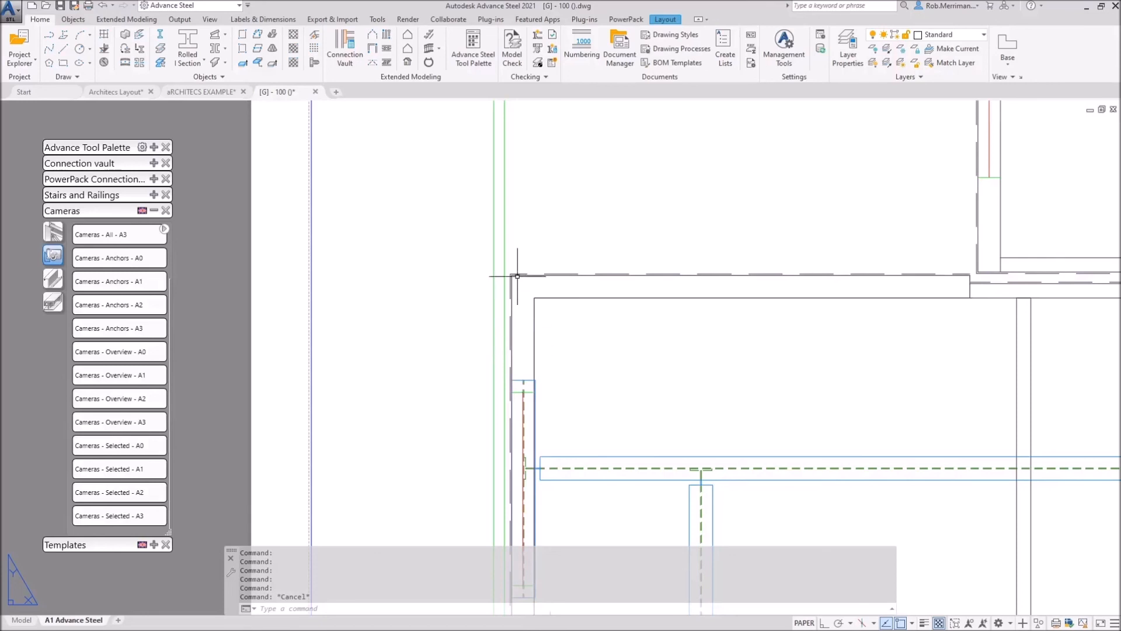
mouse_move(517, 277)
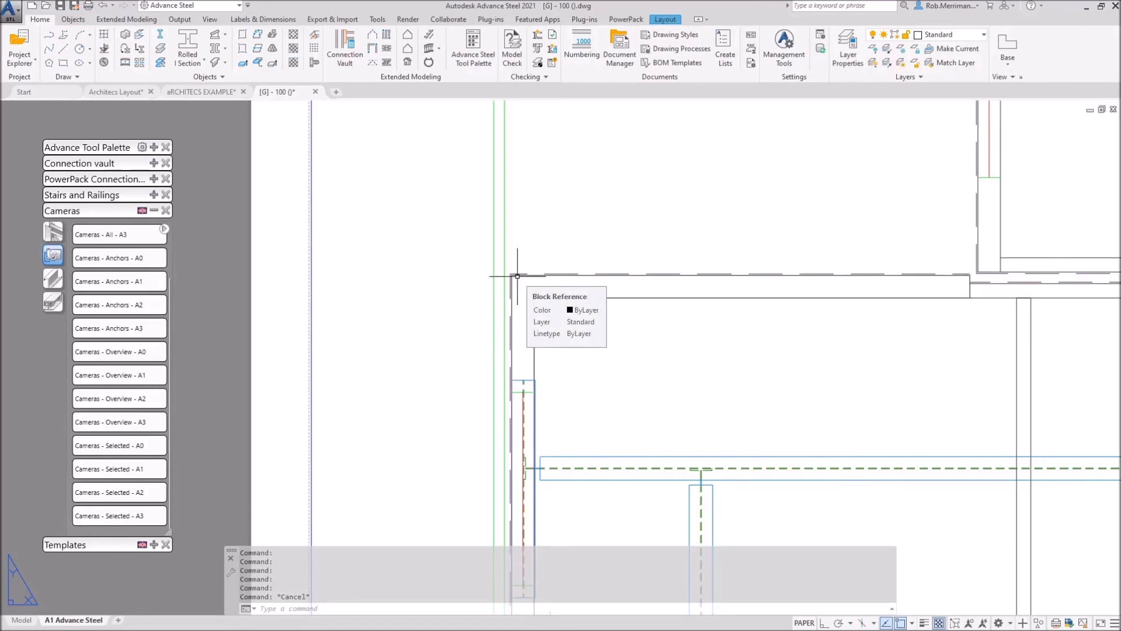